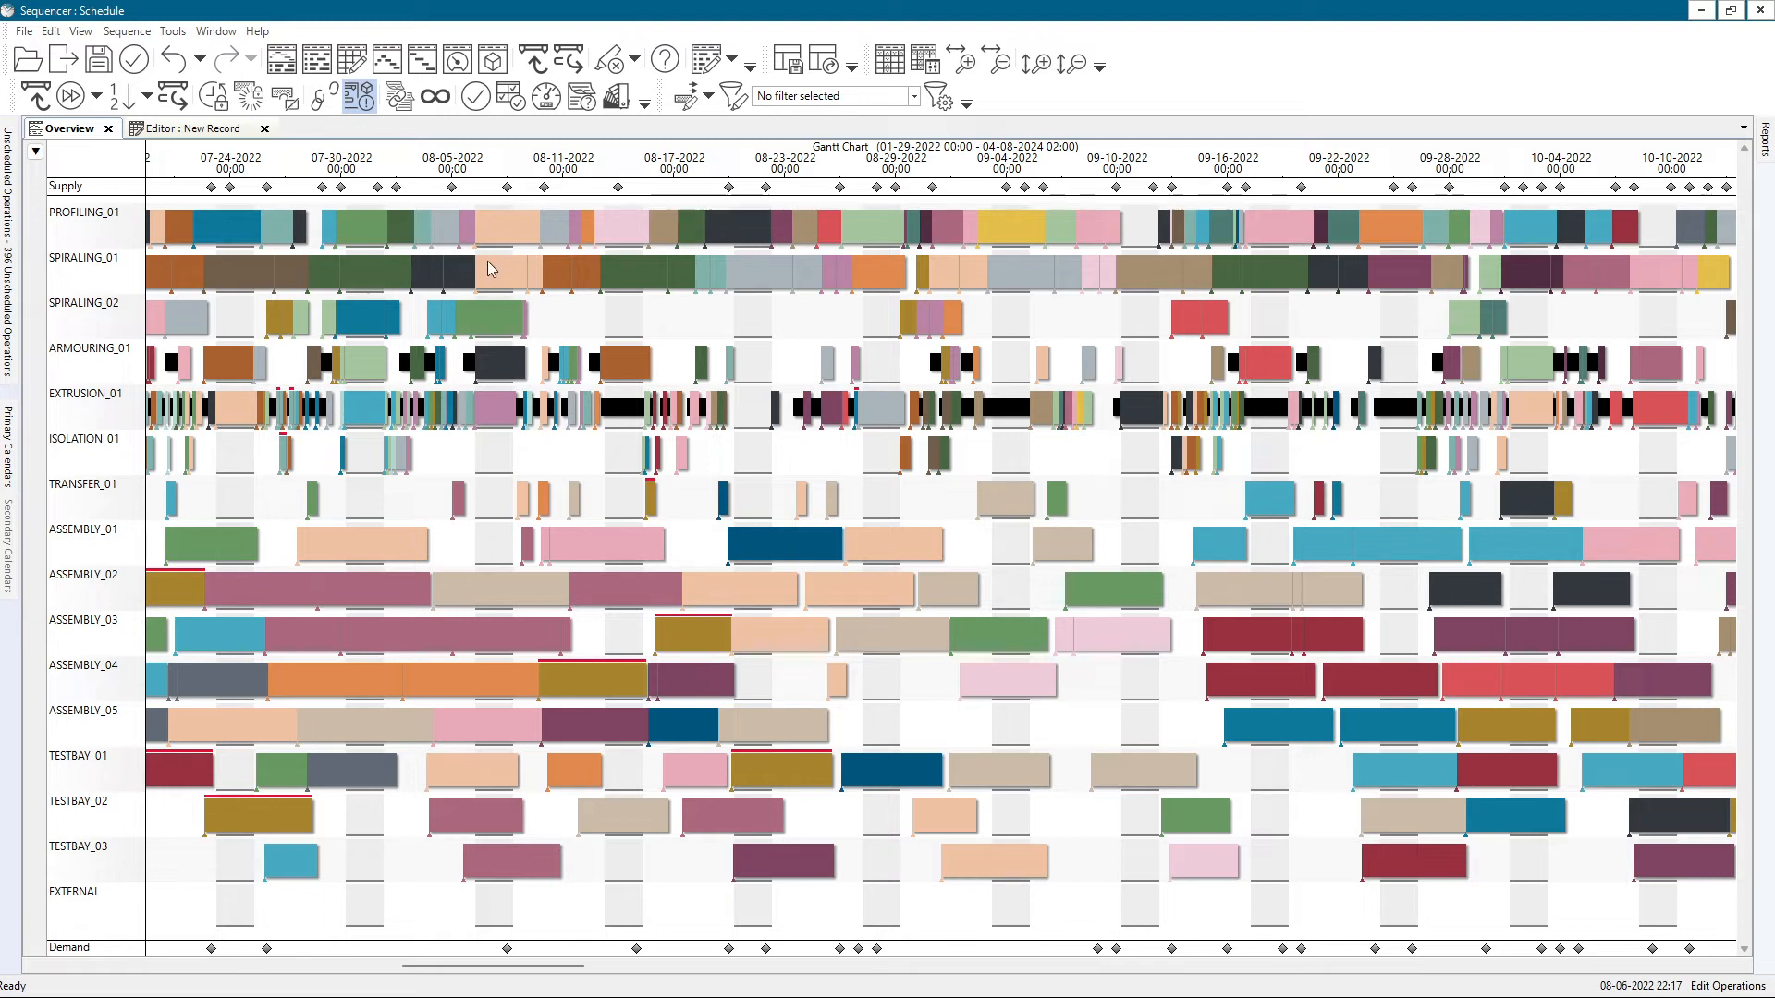
- Show the Operation Properties for the schedule's Gantt chart
mouse_move(486, 263)
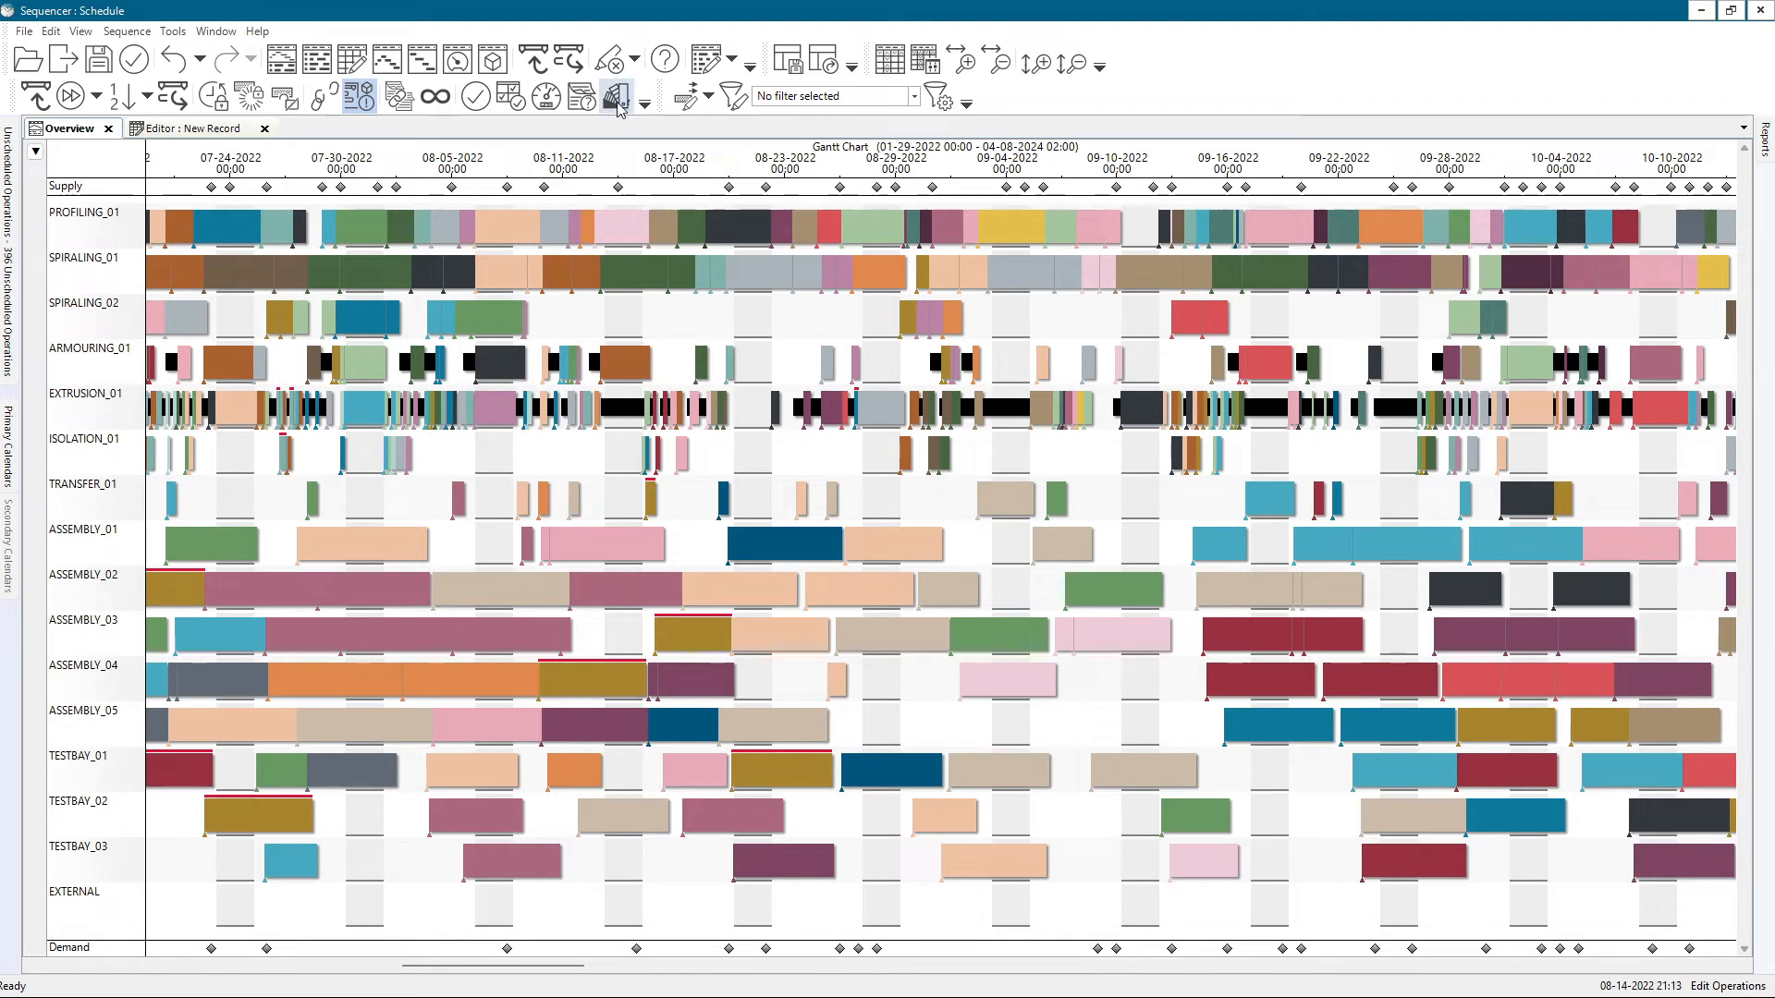
click(172, 32)
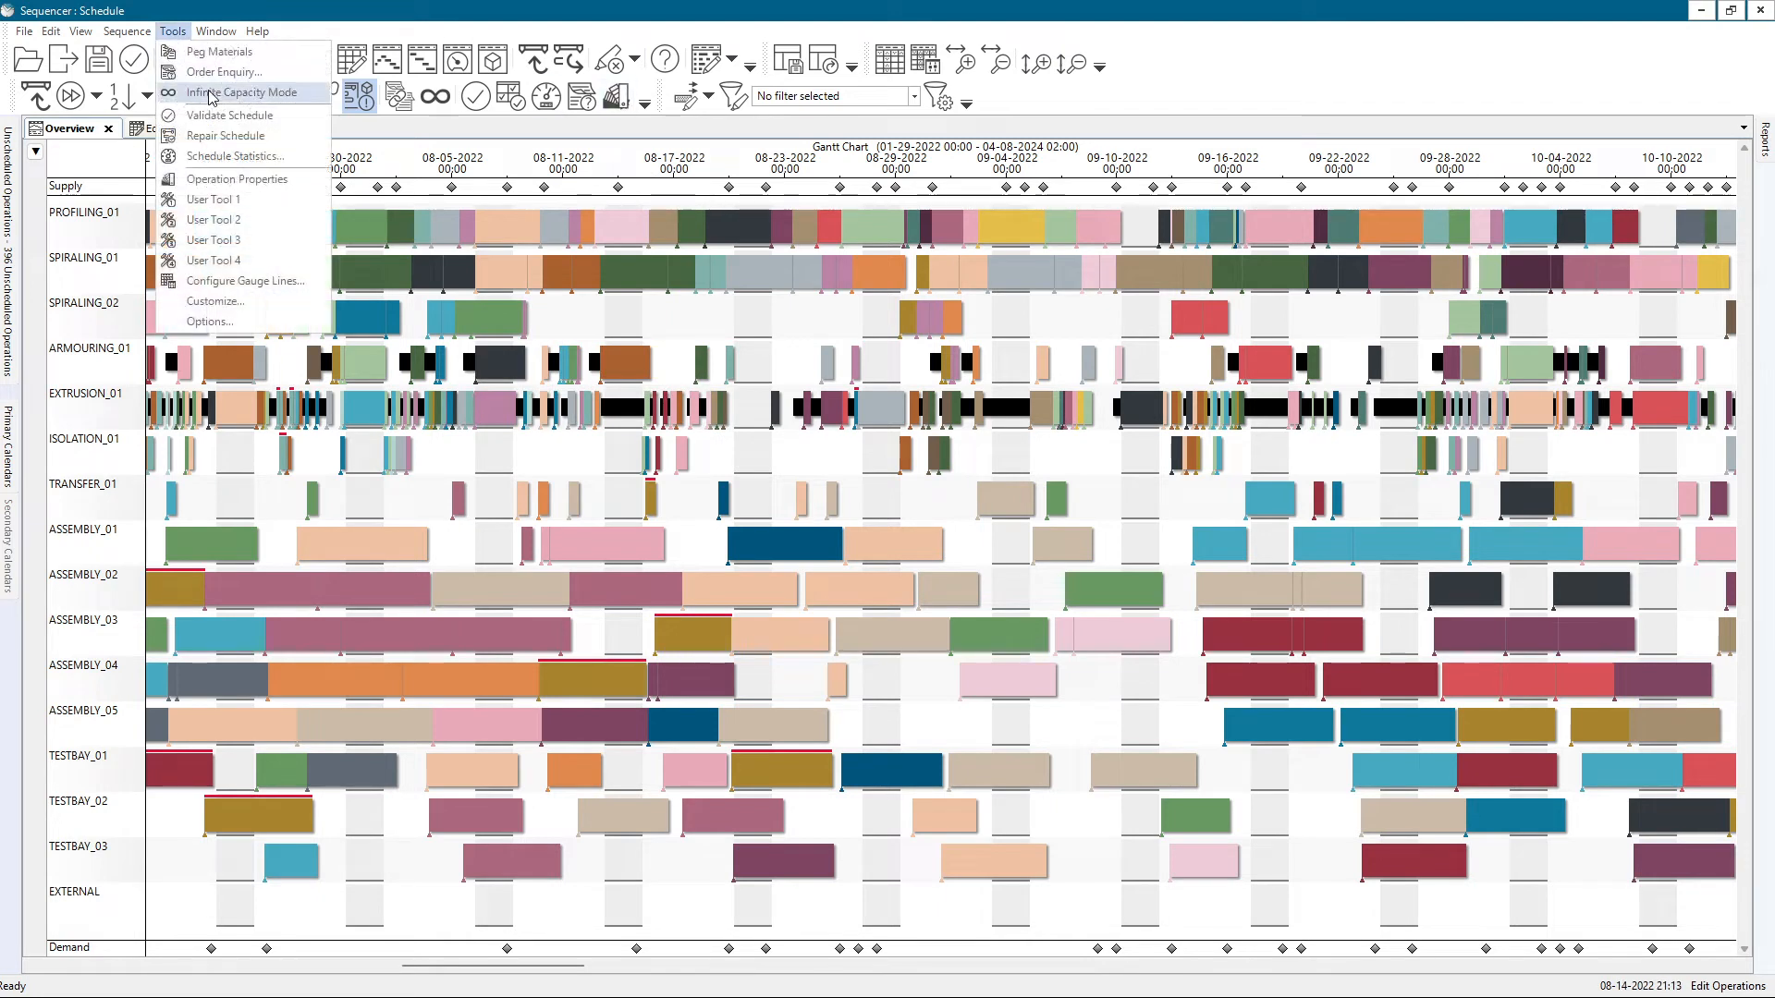
click(242, 181)
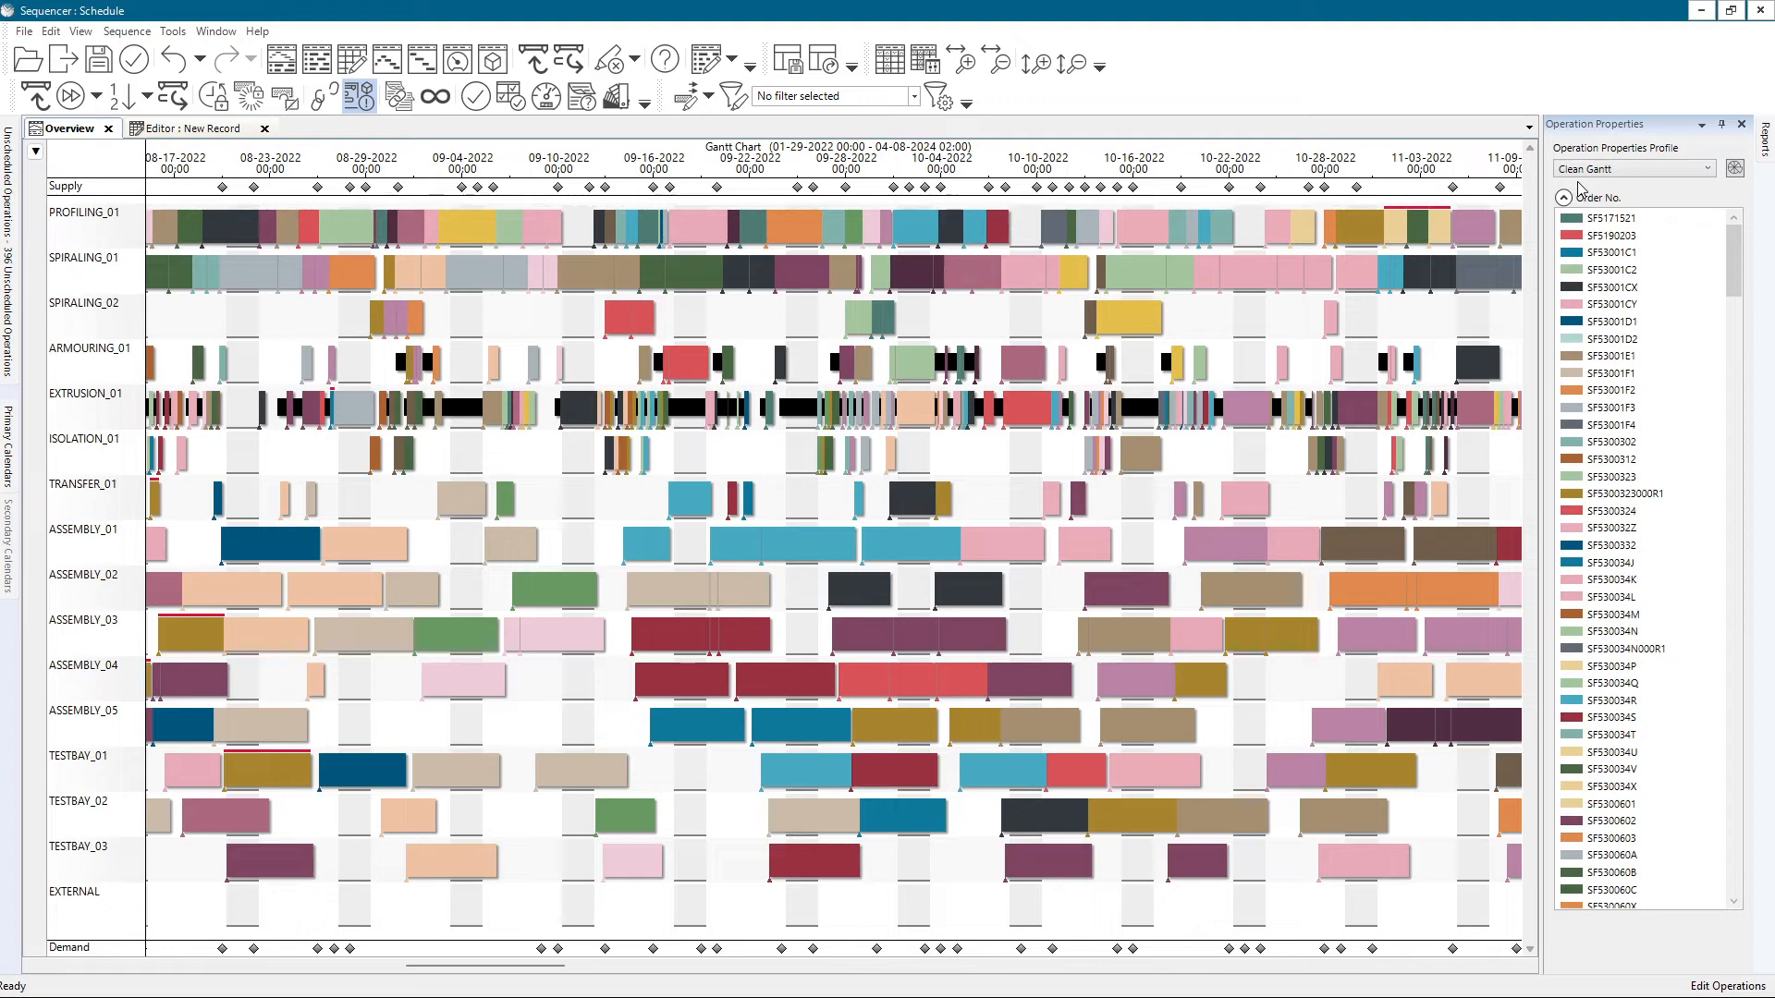
- Preview the Color By Resource Group profile on the Gantt chart and return to the Clean Gantt profile
click(1707, 170)
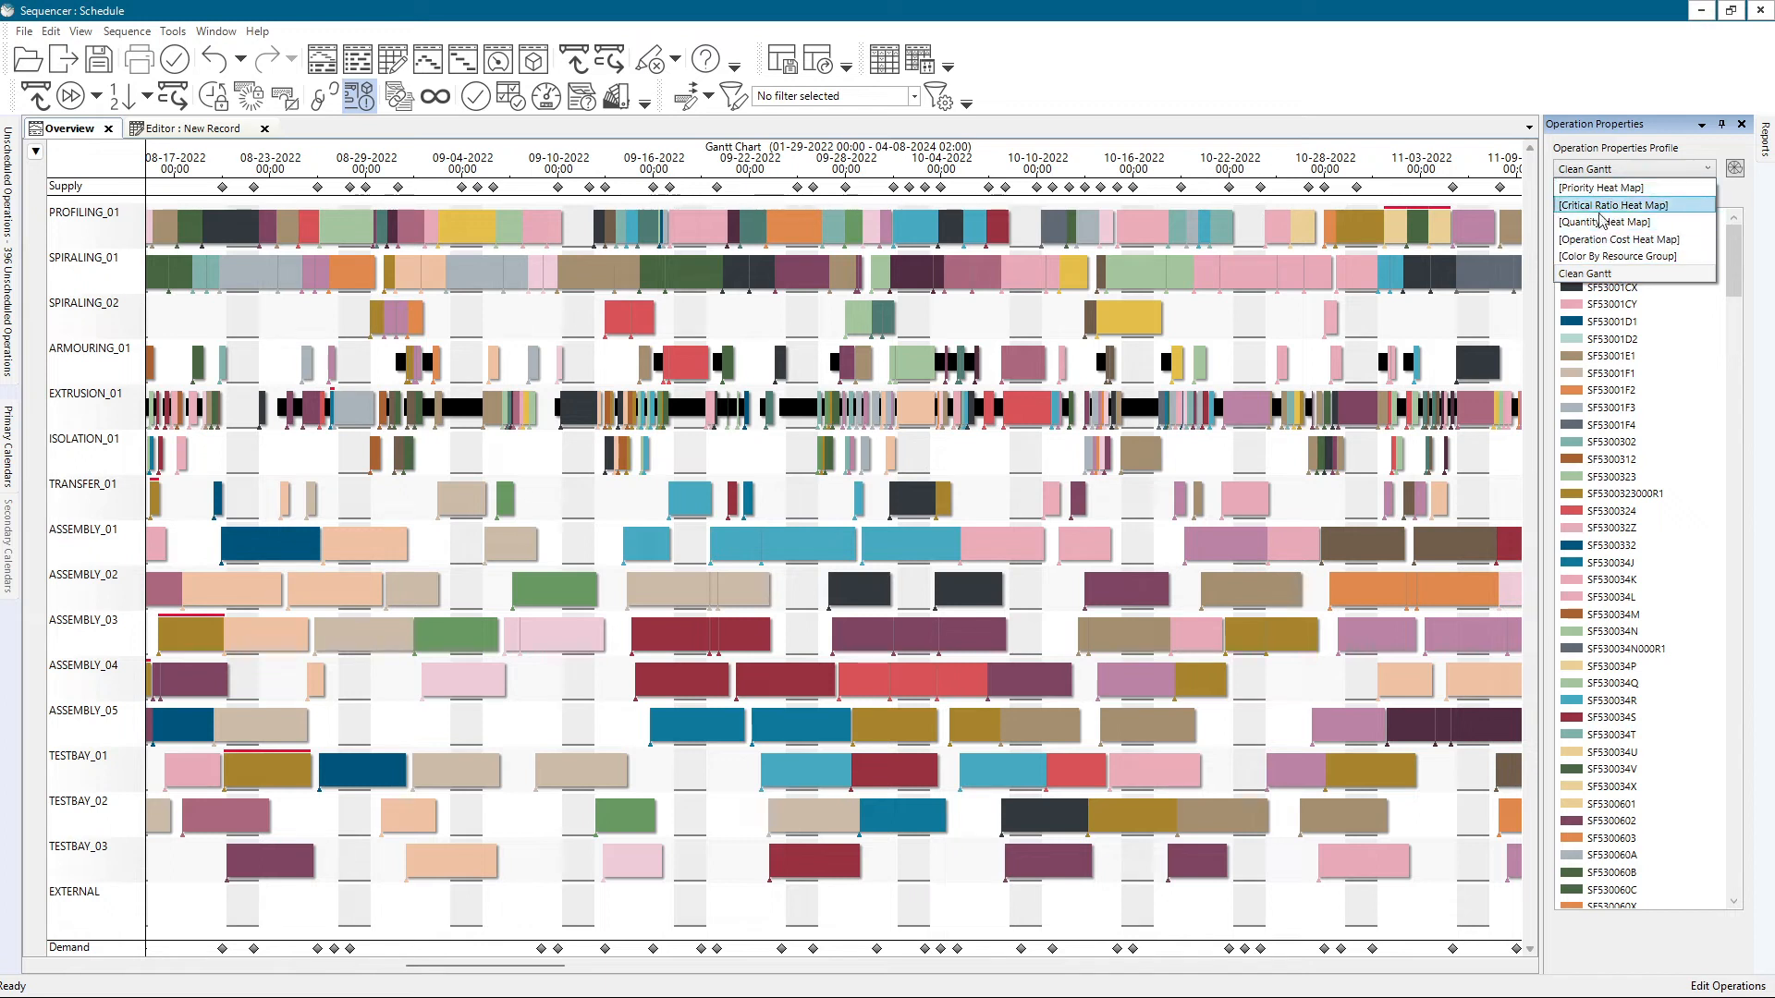
click(1645, 255)
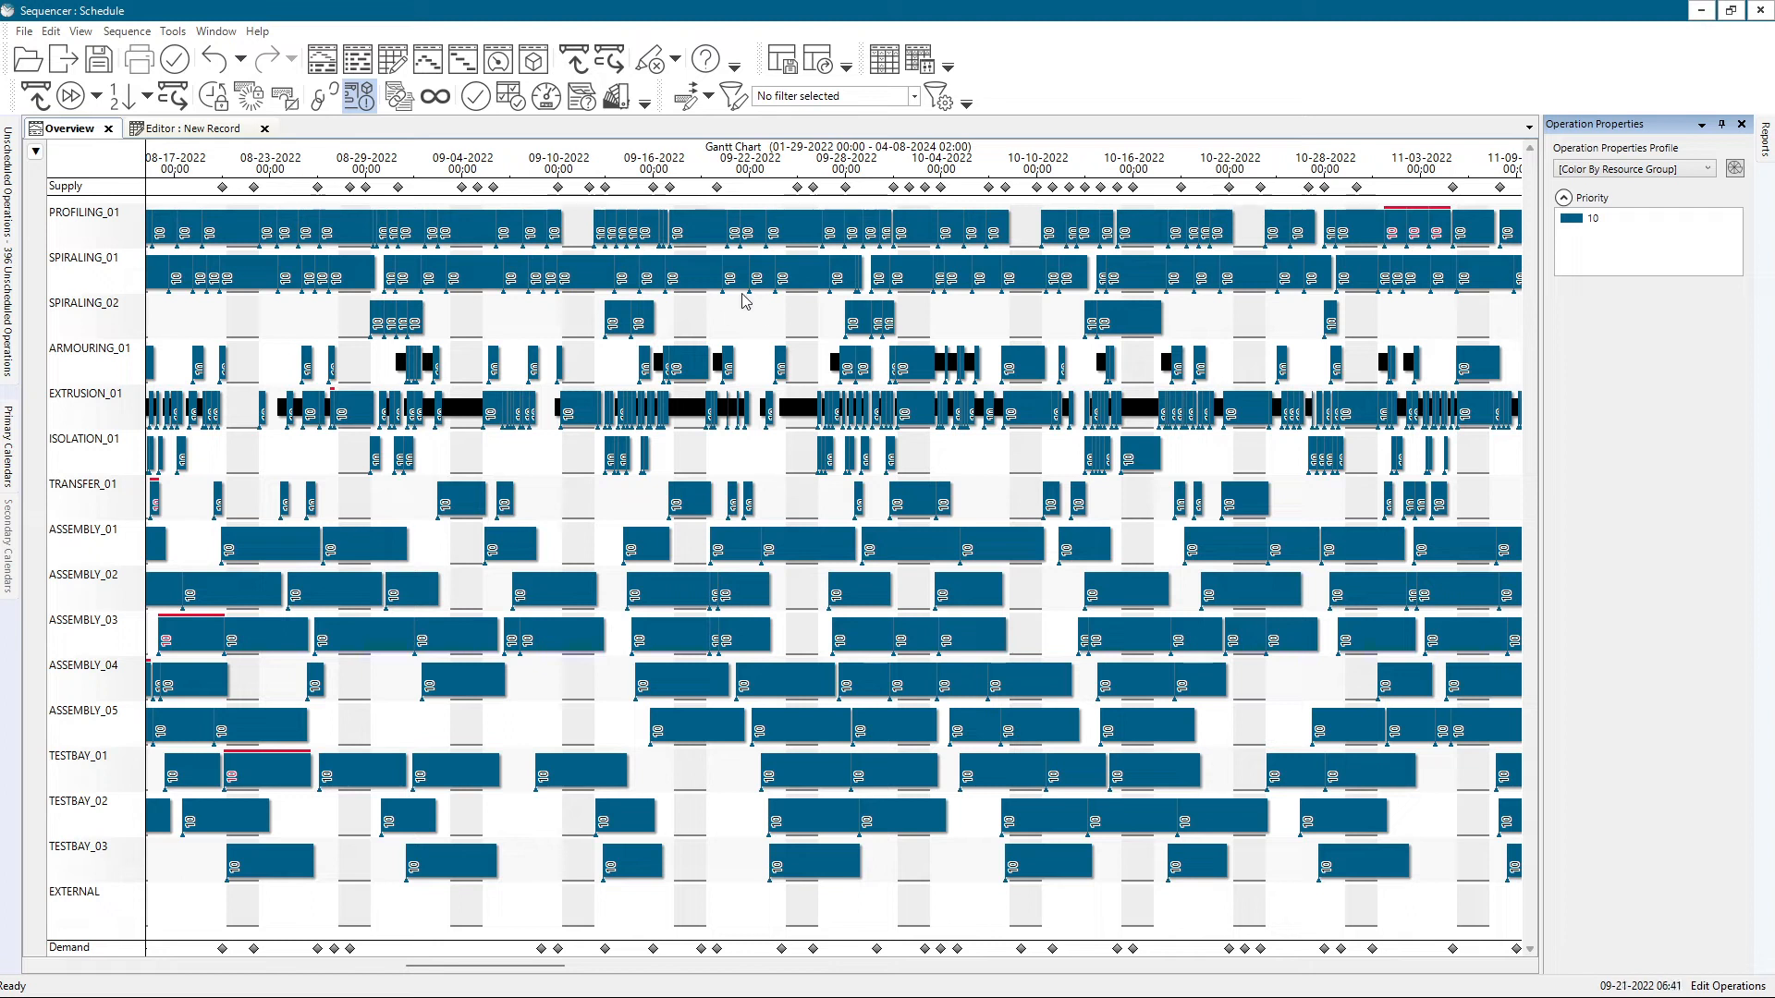
mouse_move(810, 287)
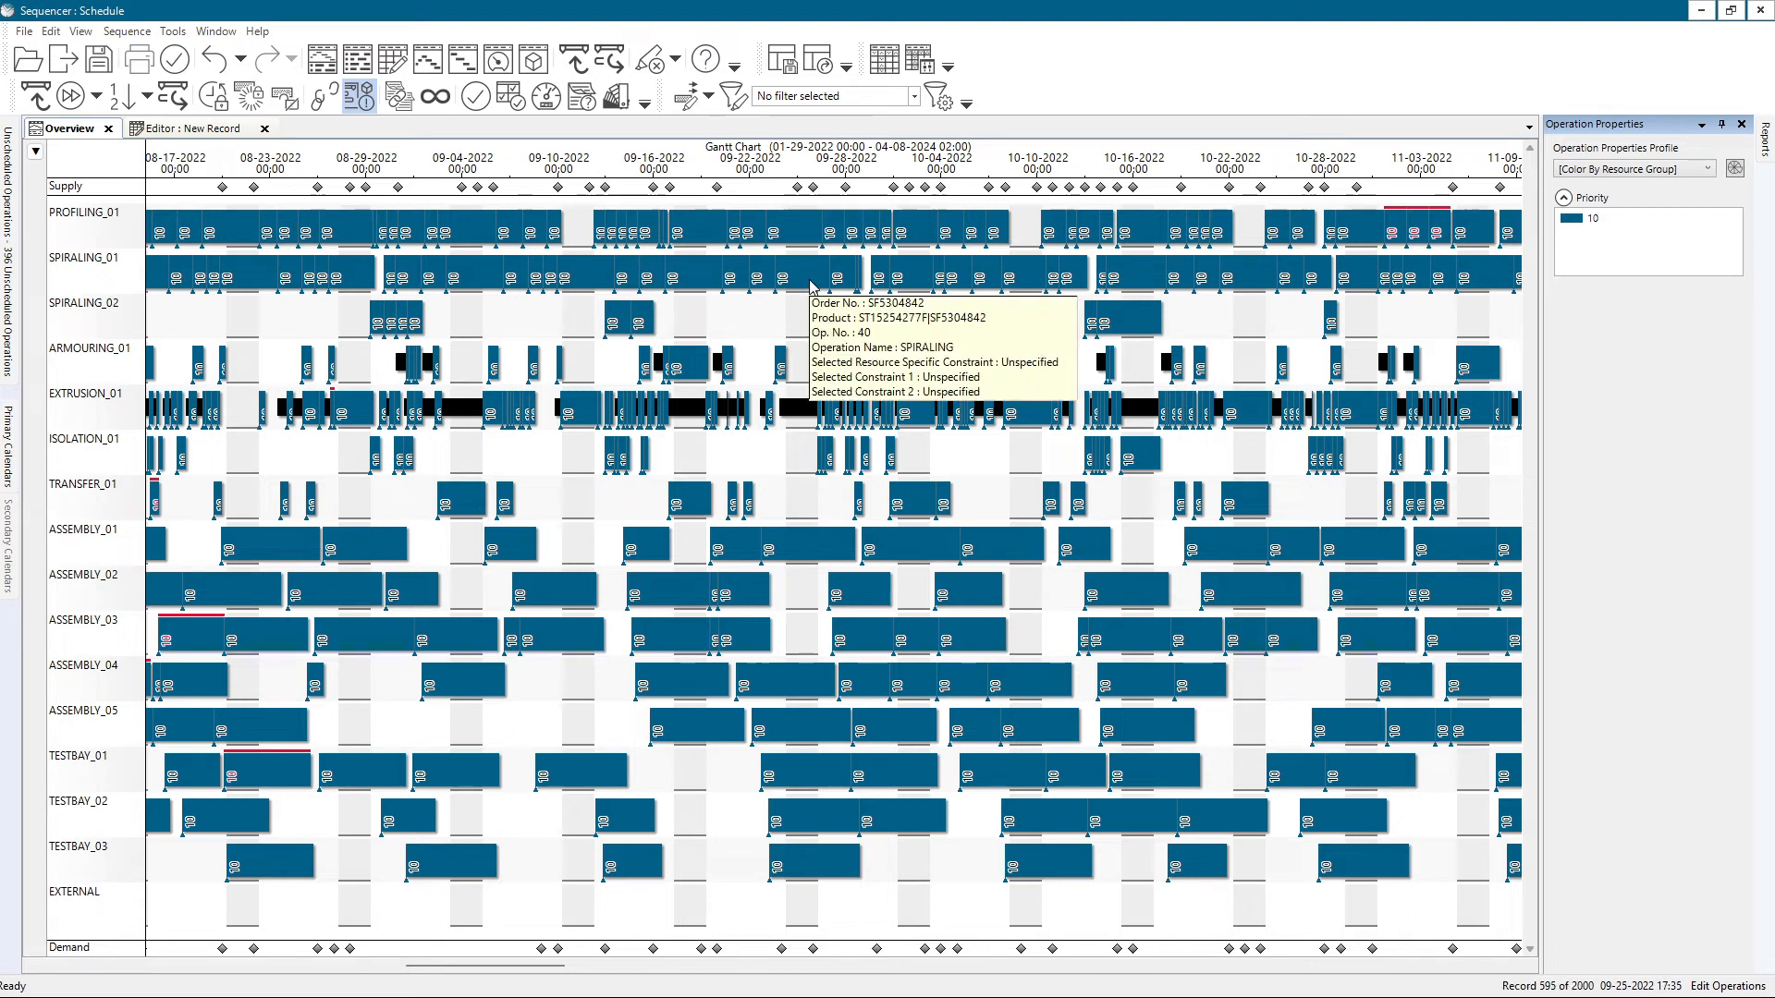
click(1654, 175)
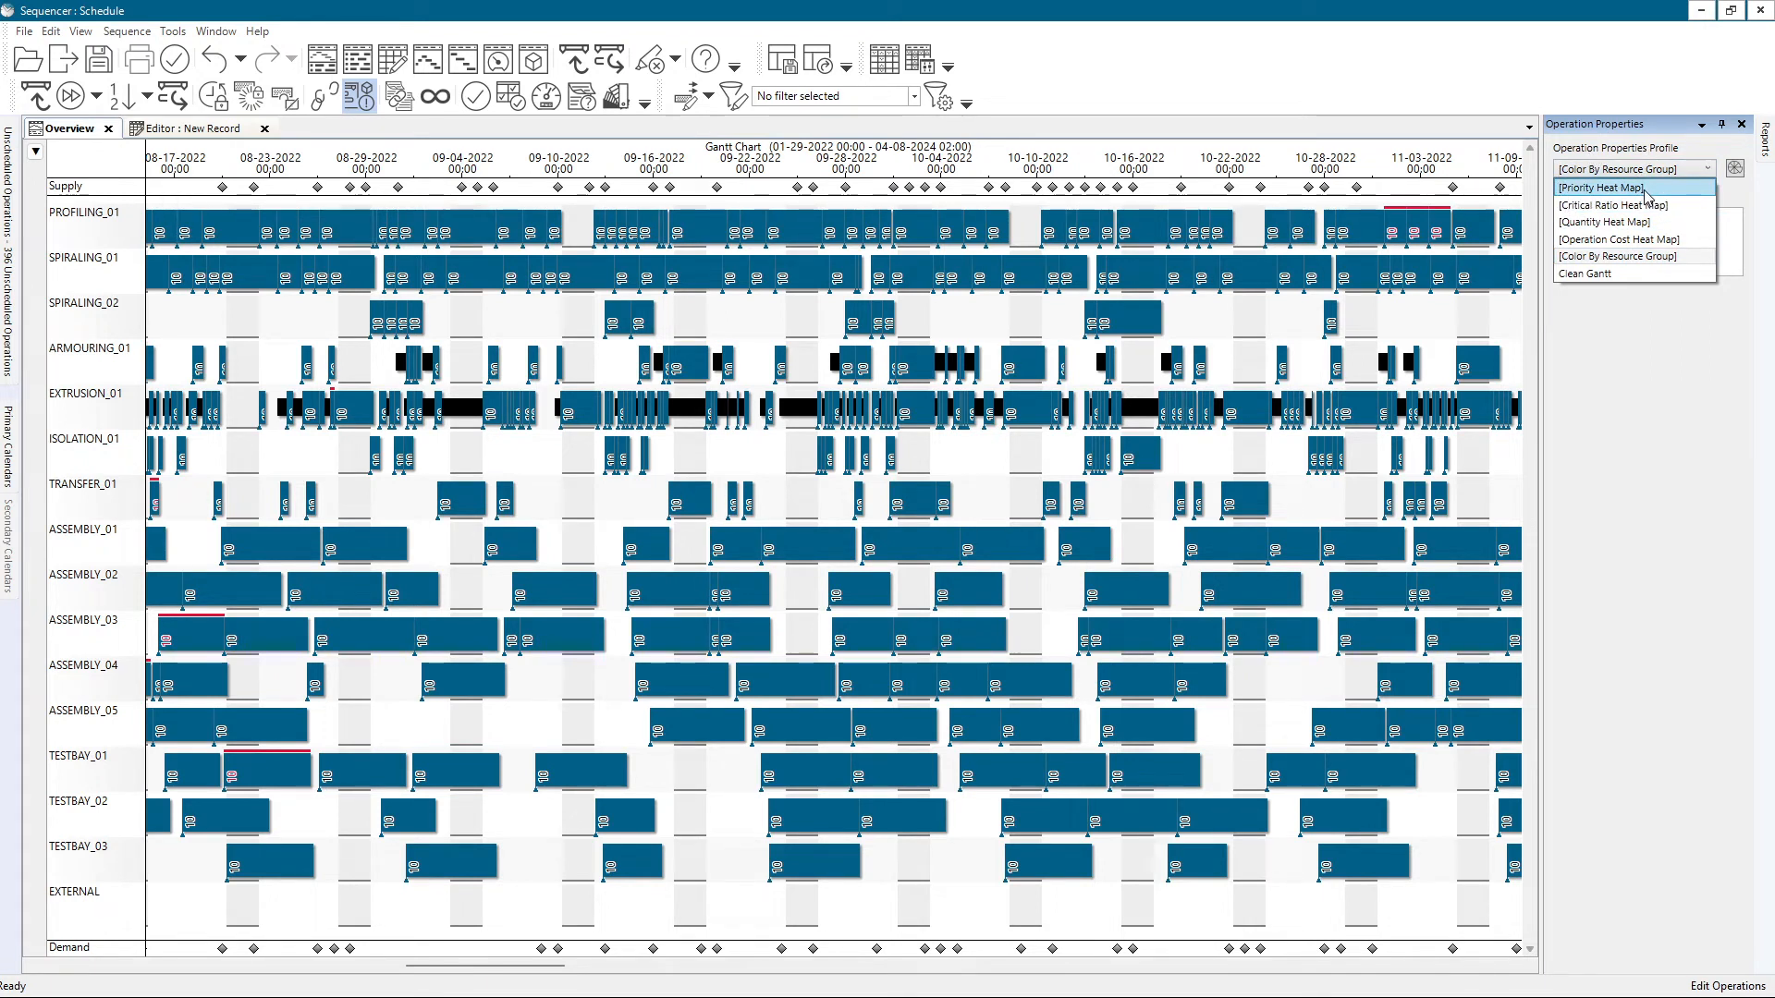
click(1585, 274)
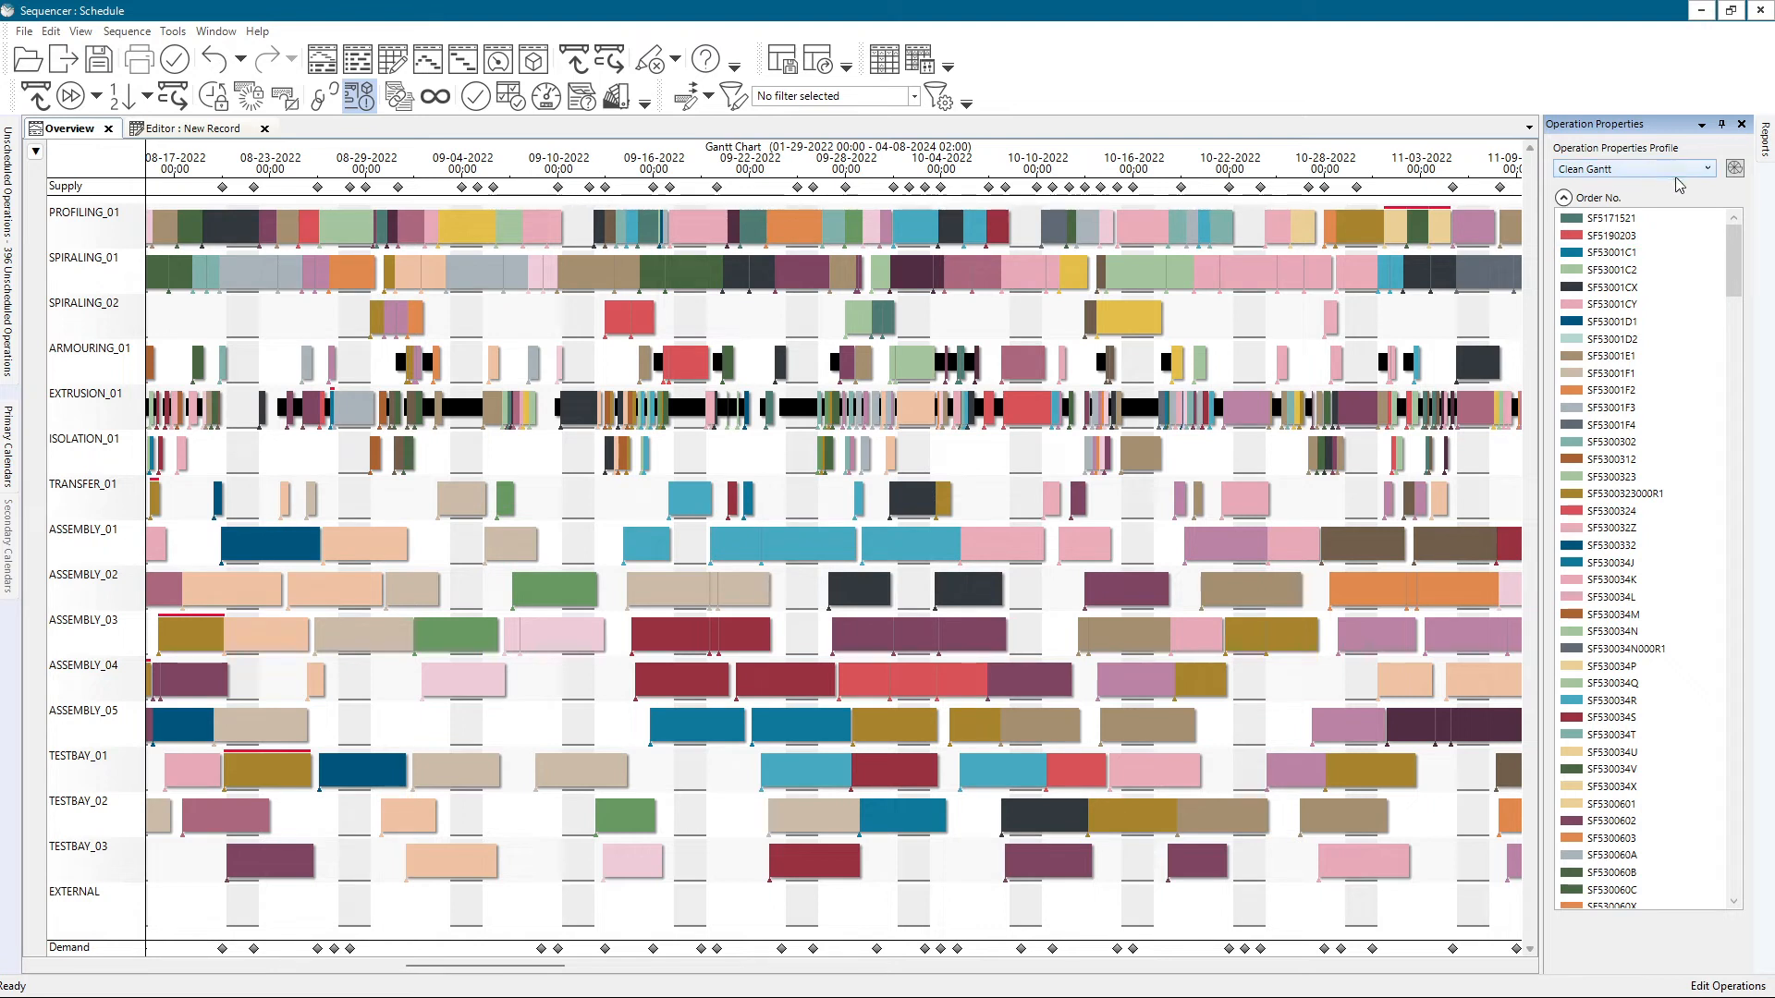
- Try to delete the Clean Gantt profile in the operation property manager, and view its color, pattern and text settings
click(1735, 171)
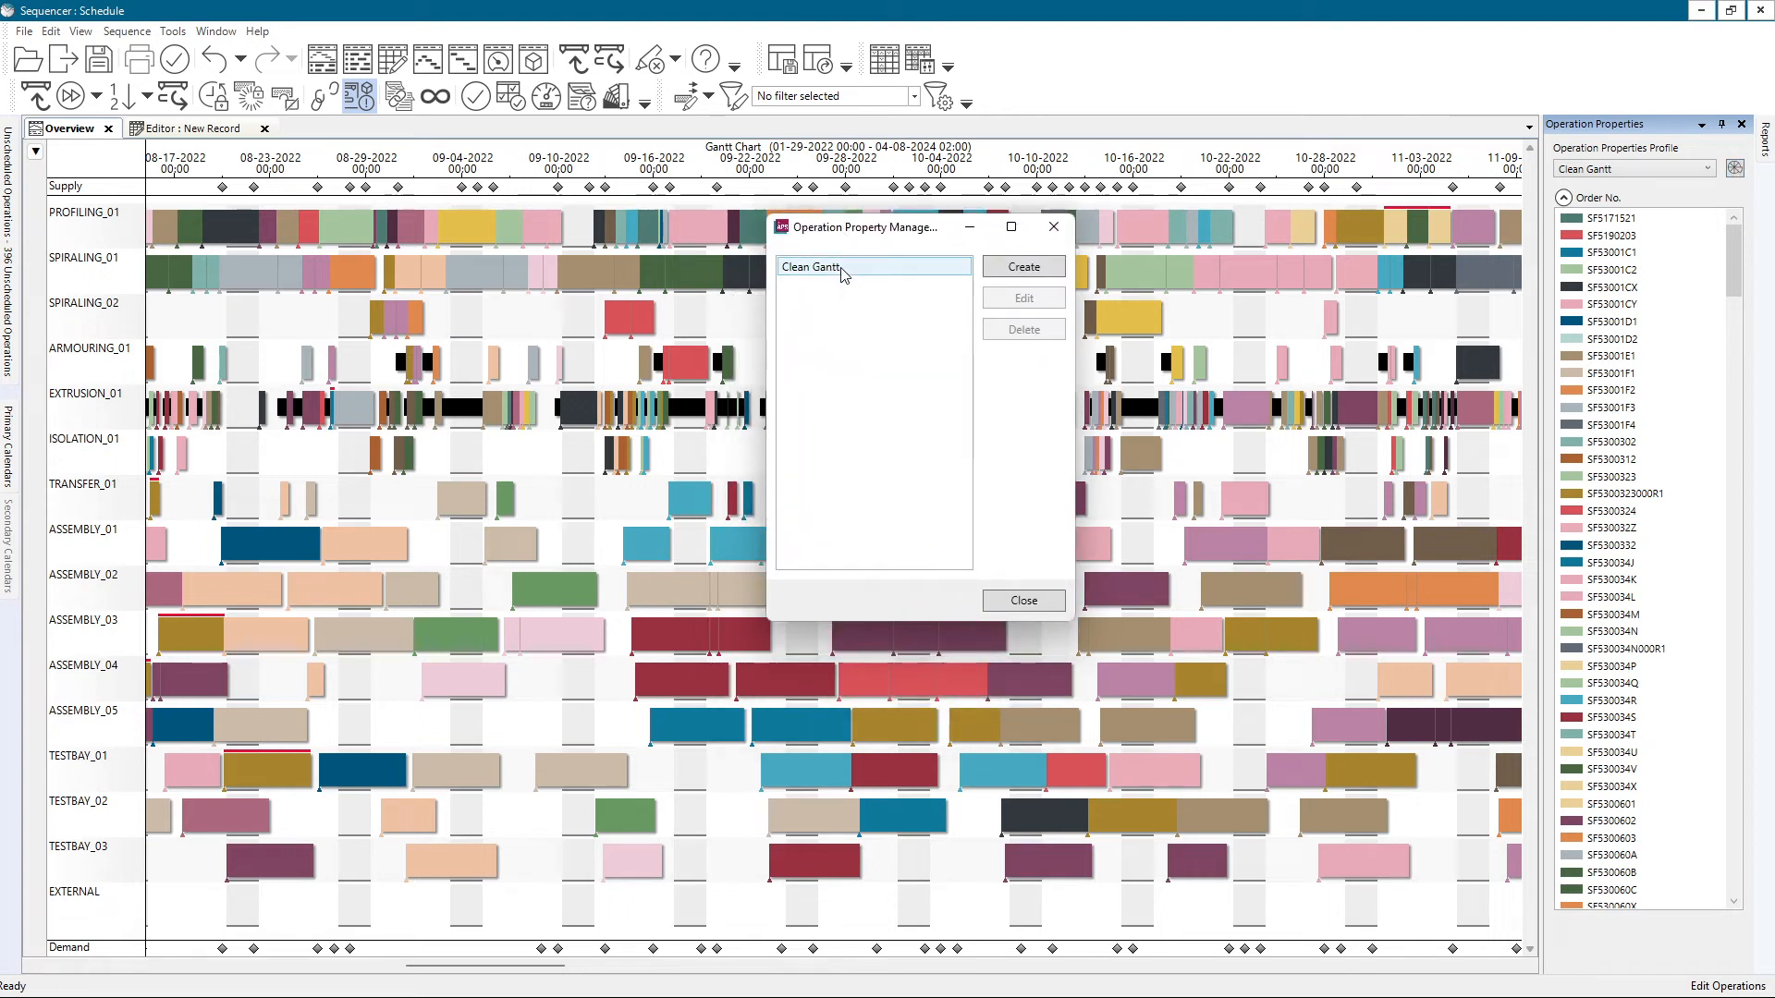
click(842, 269)
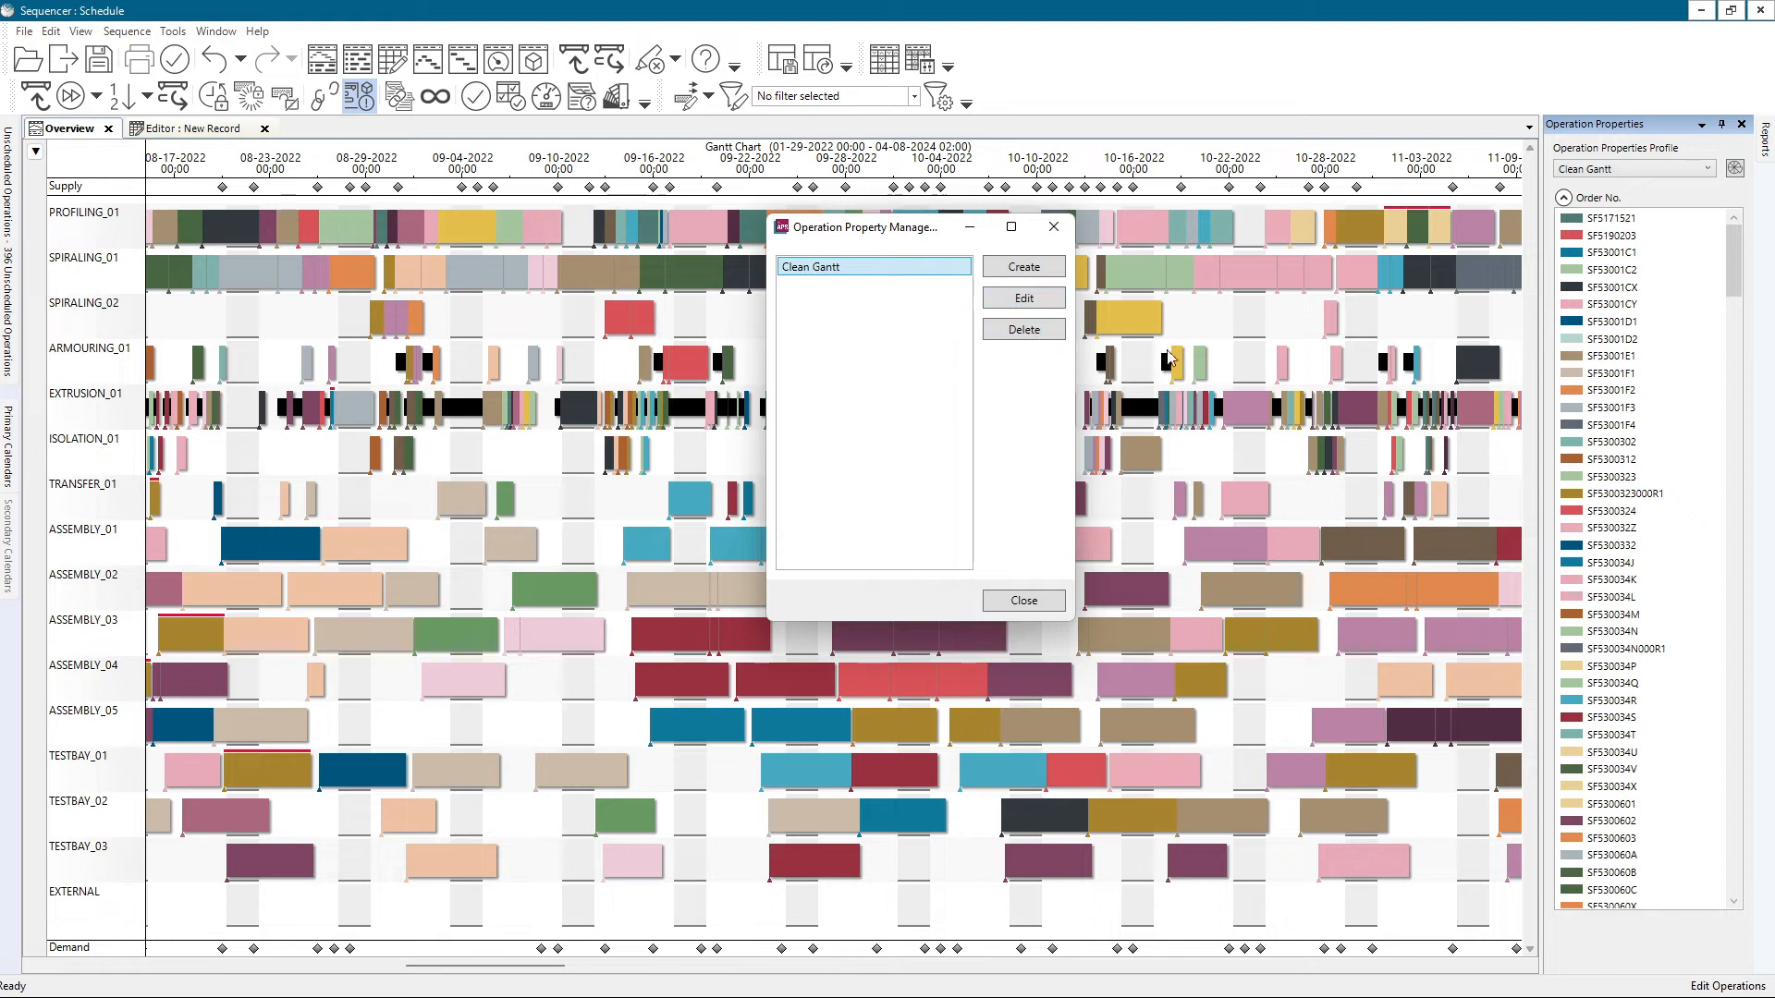
click(1018, 331)
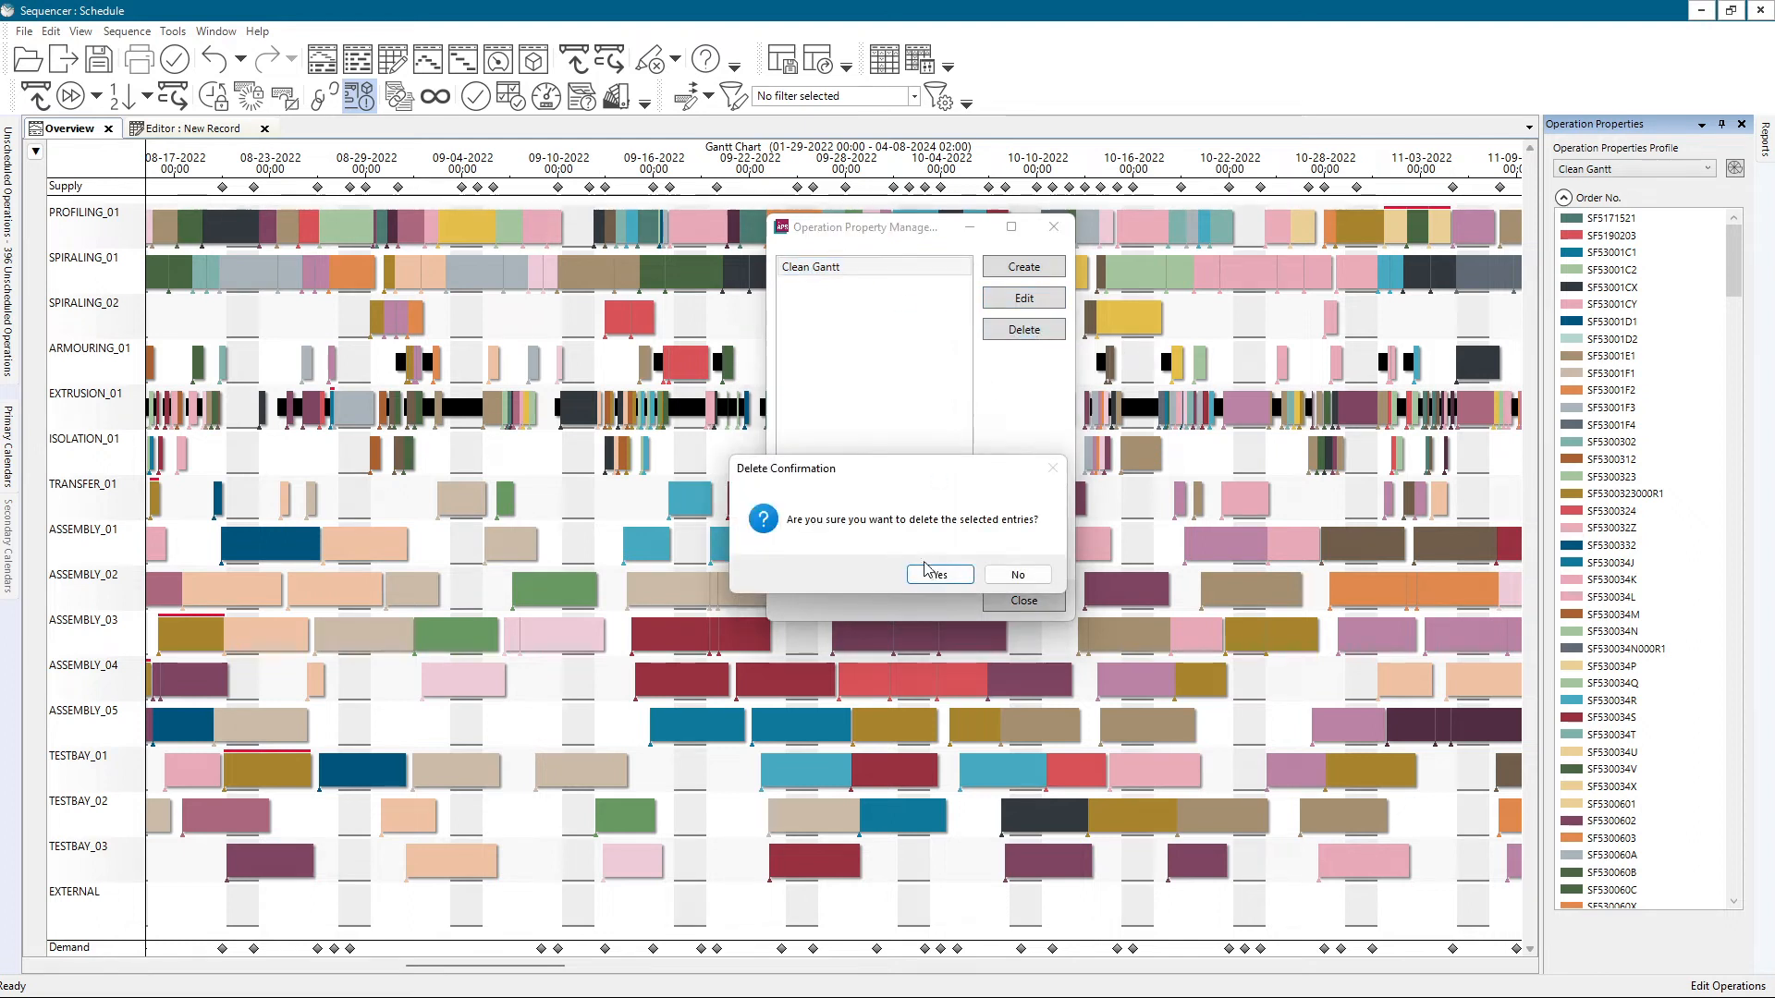
click(924, 566)
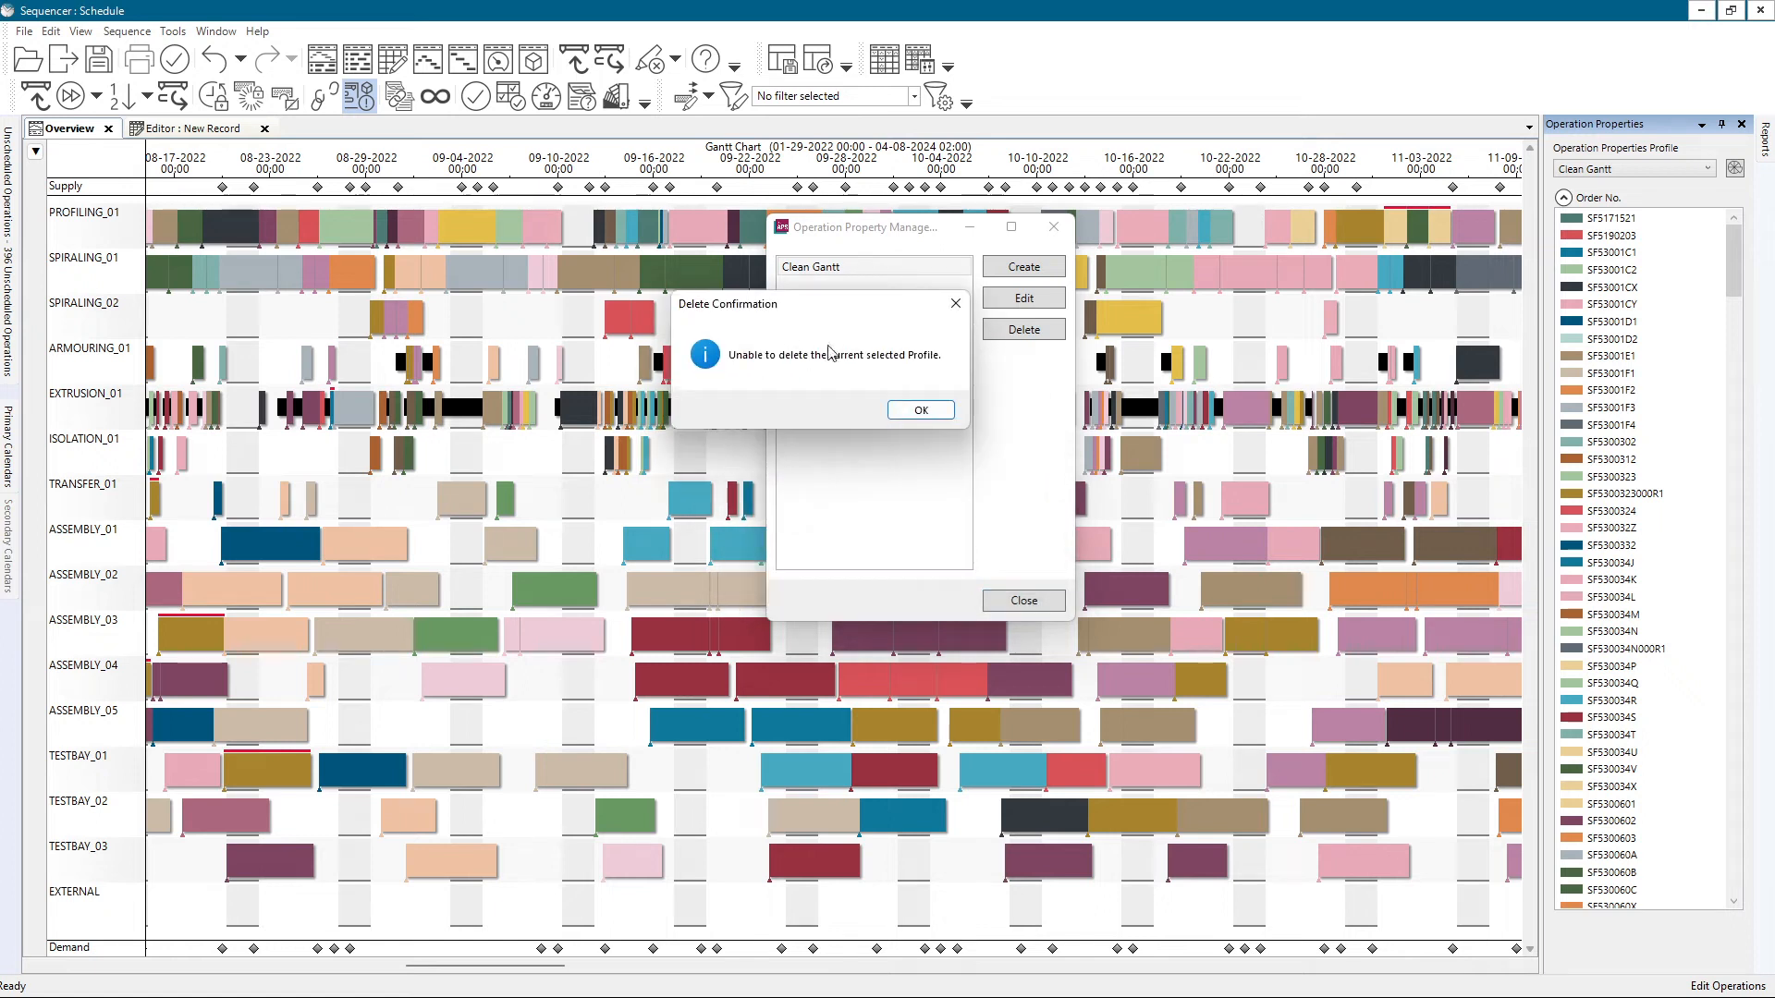
click(934, 410)
click(1010, 304)
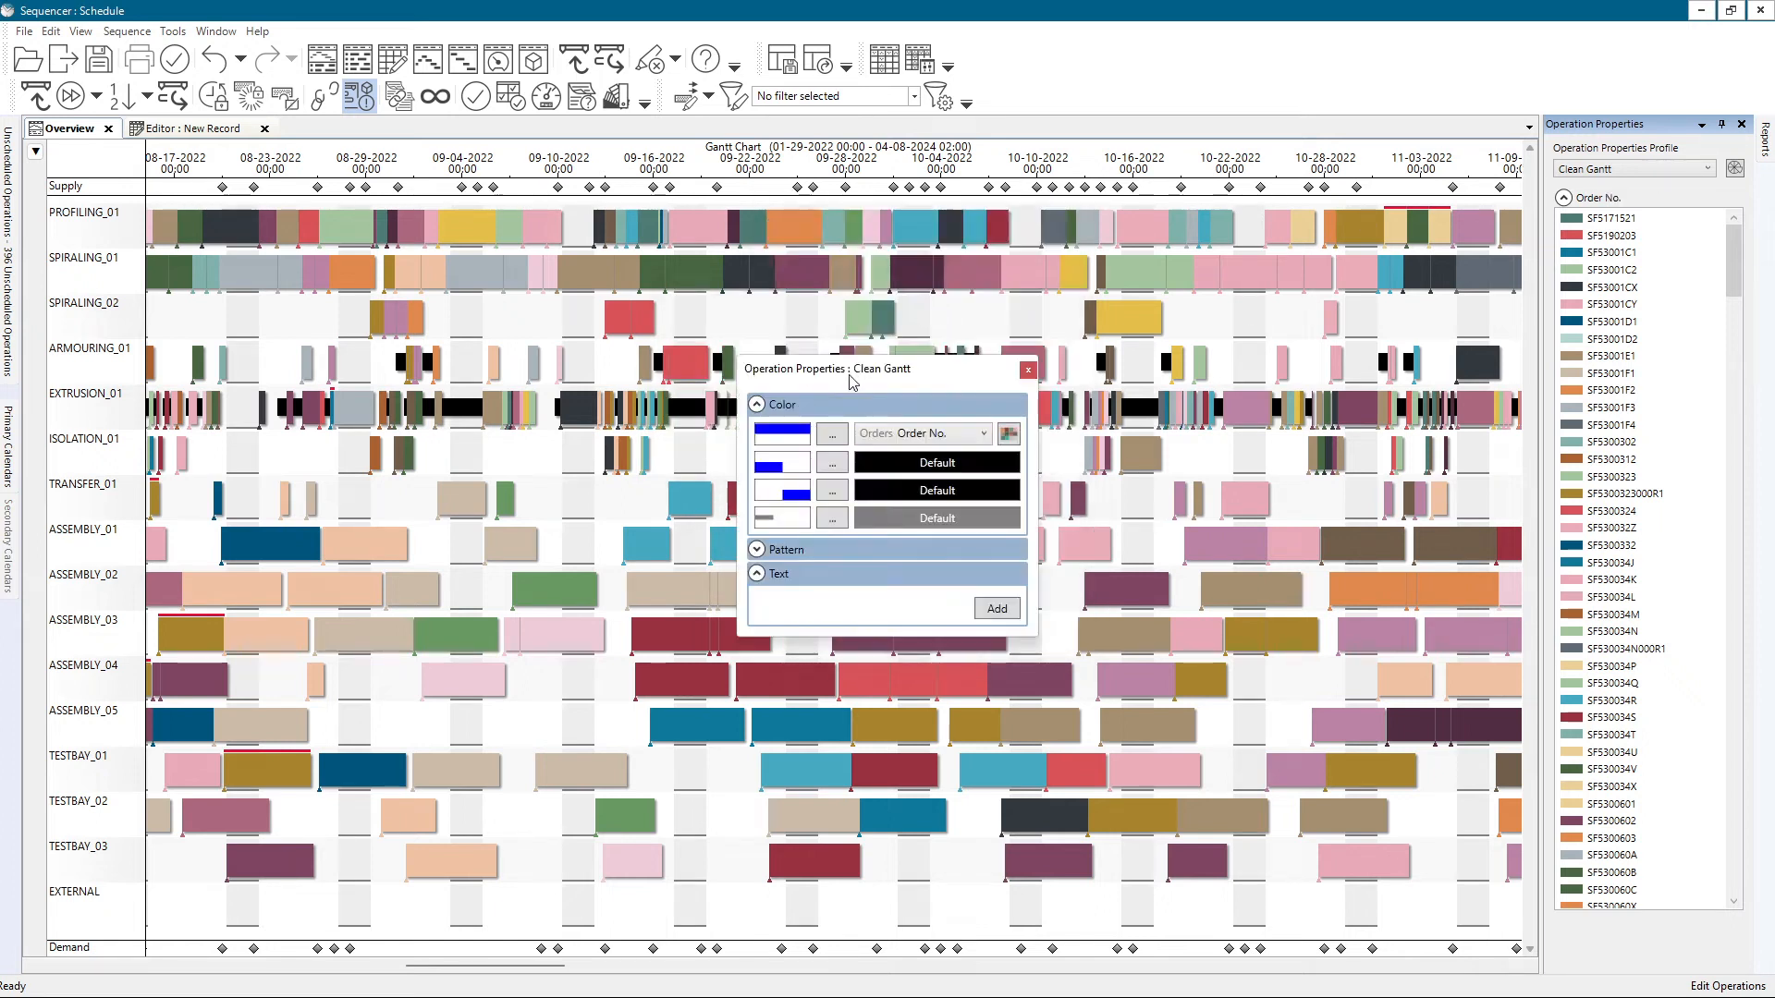
click(1033, 371)
- Create a new operation properties profile named Video
click(1023, 267)
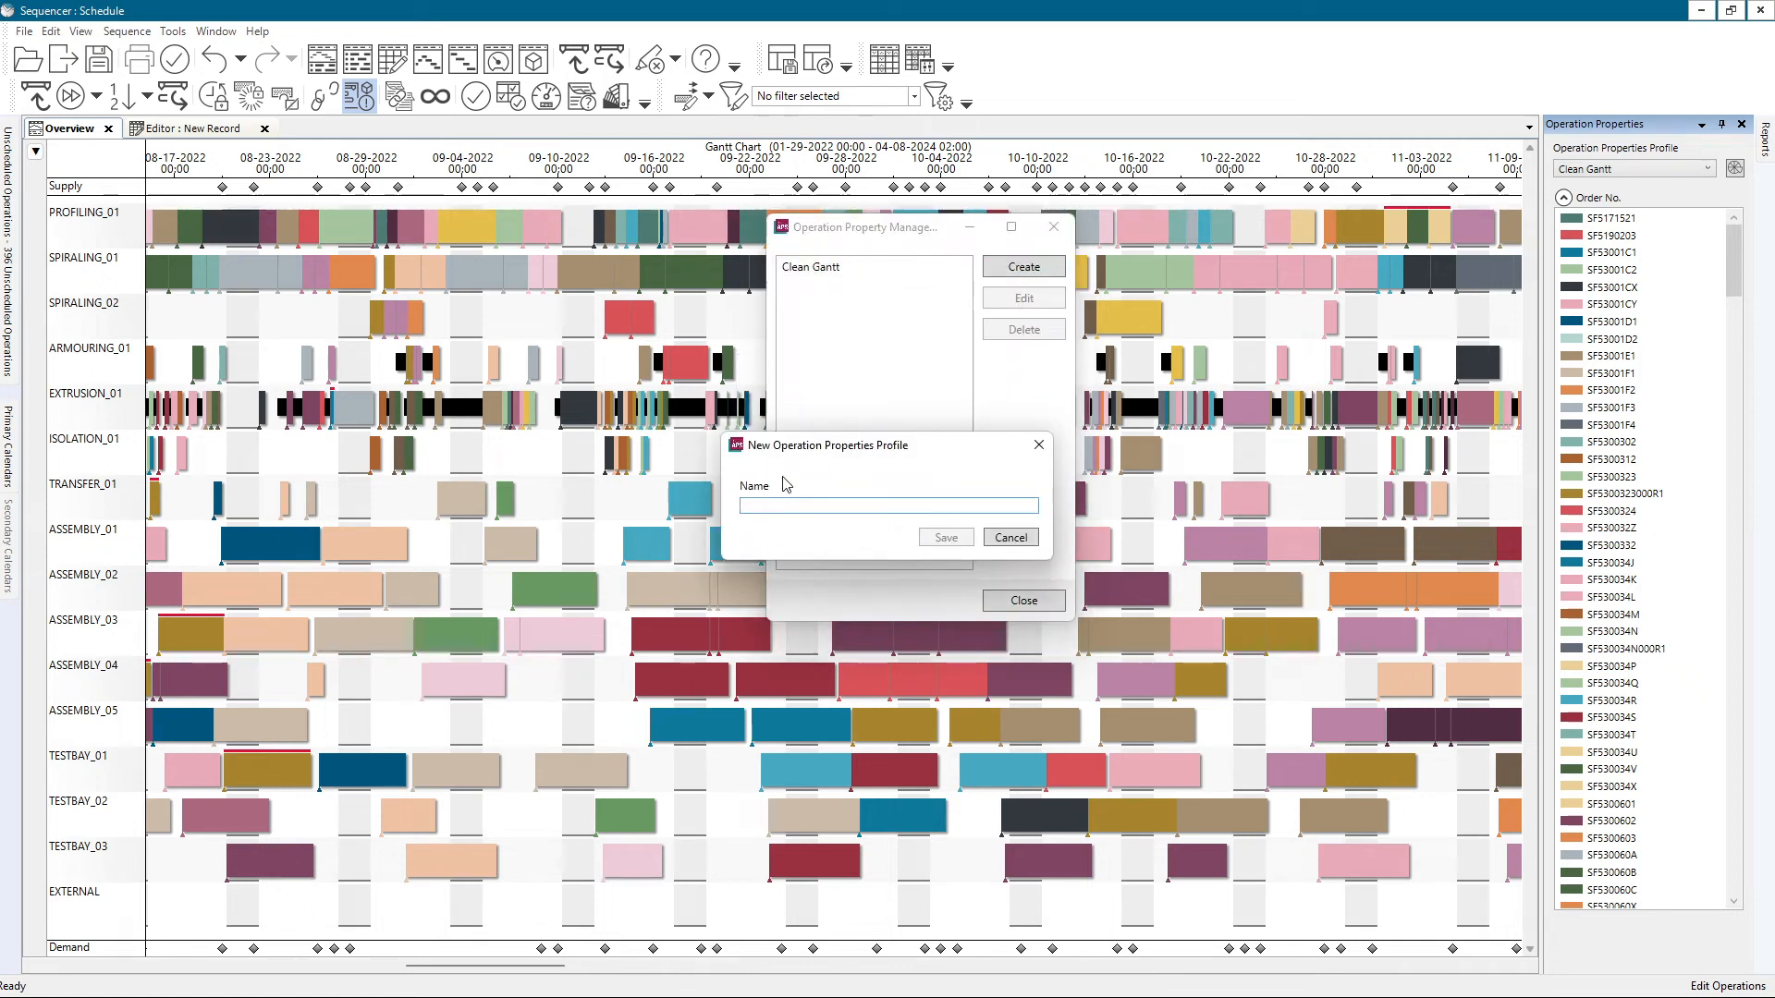
text(Video)
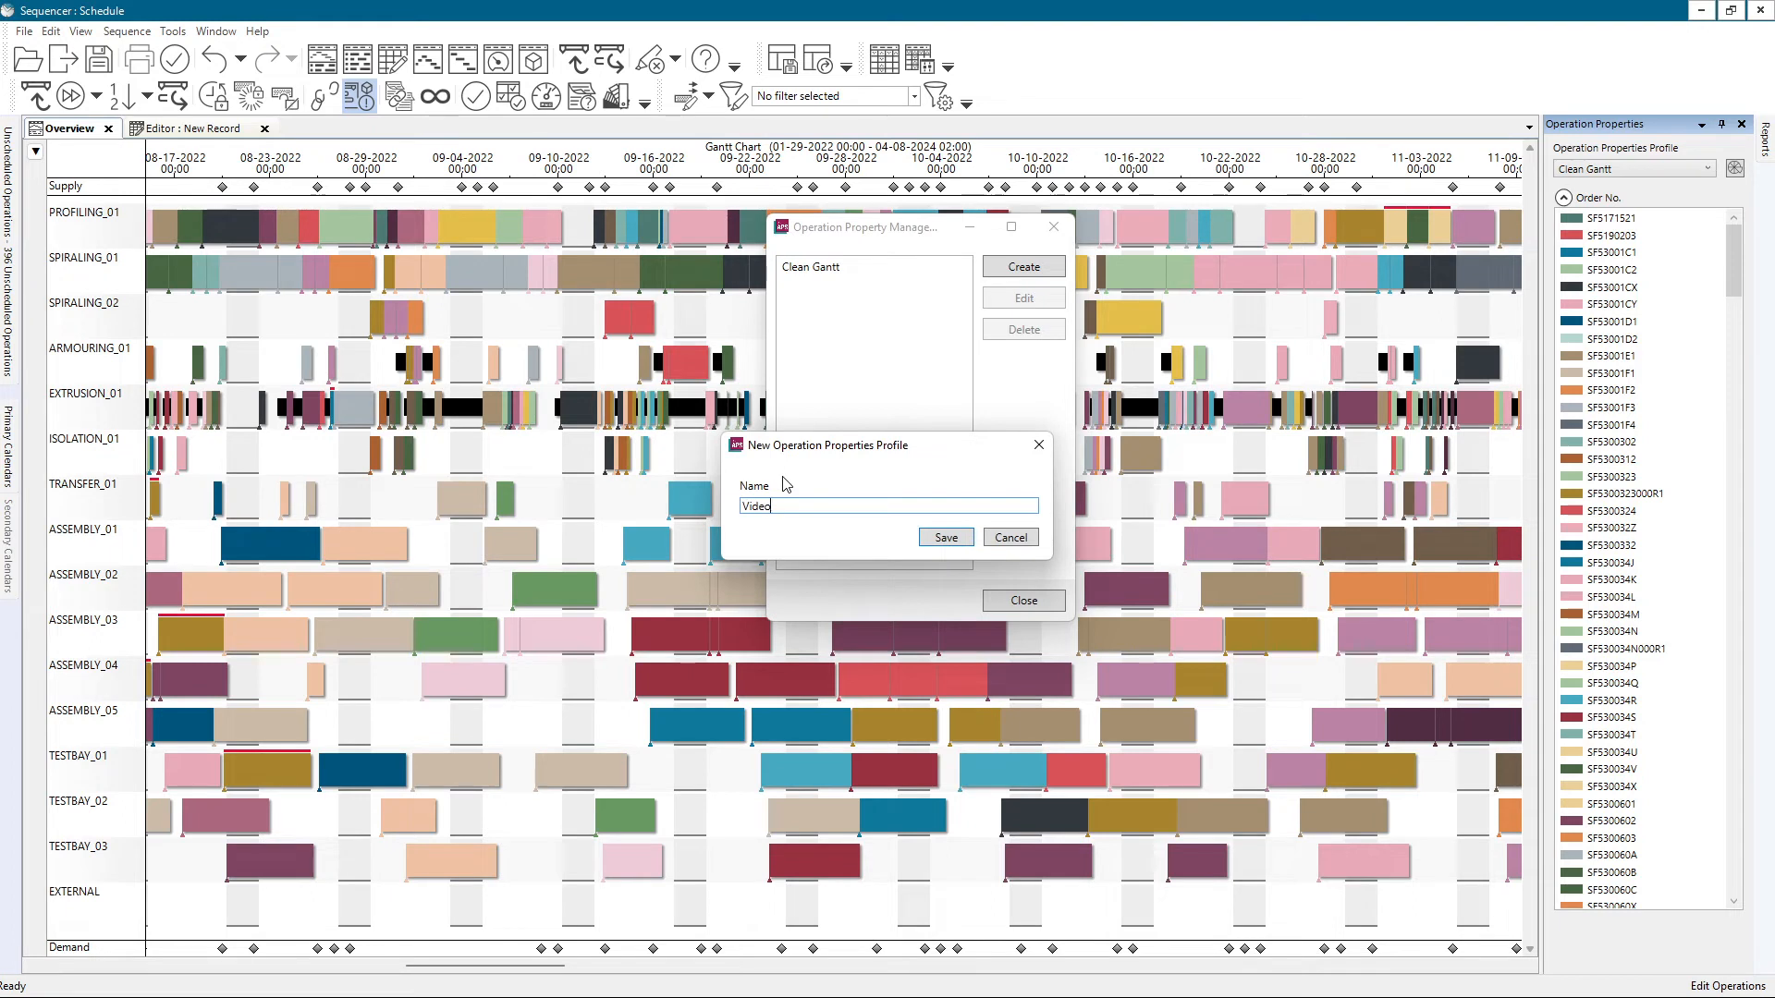
click(944, 537)
click(929, 553)
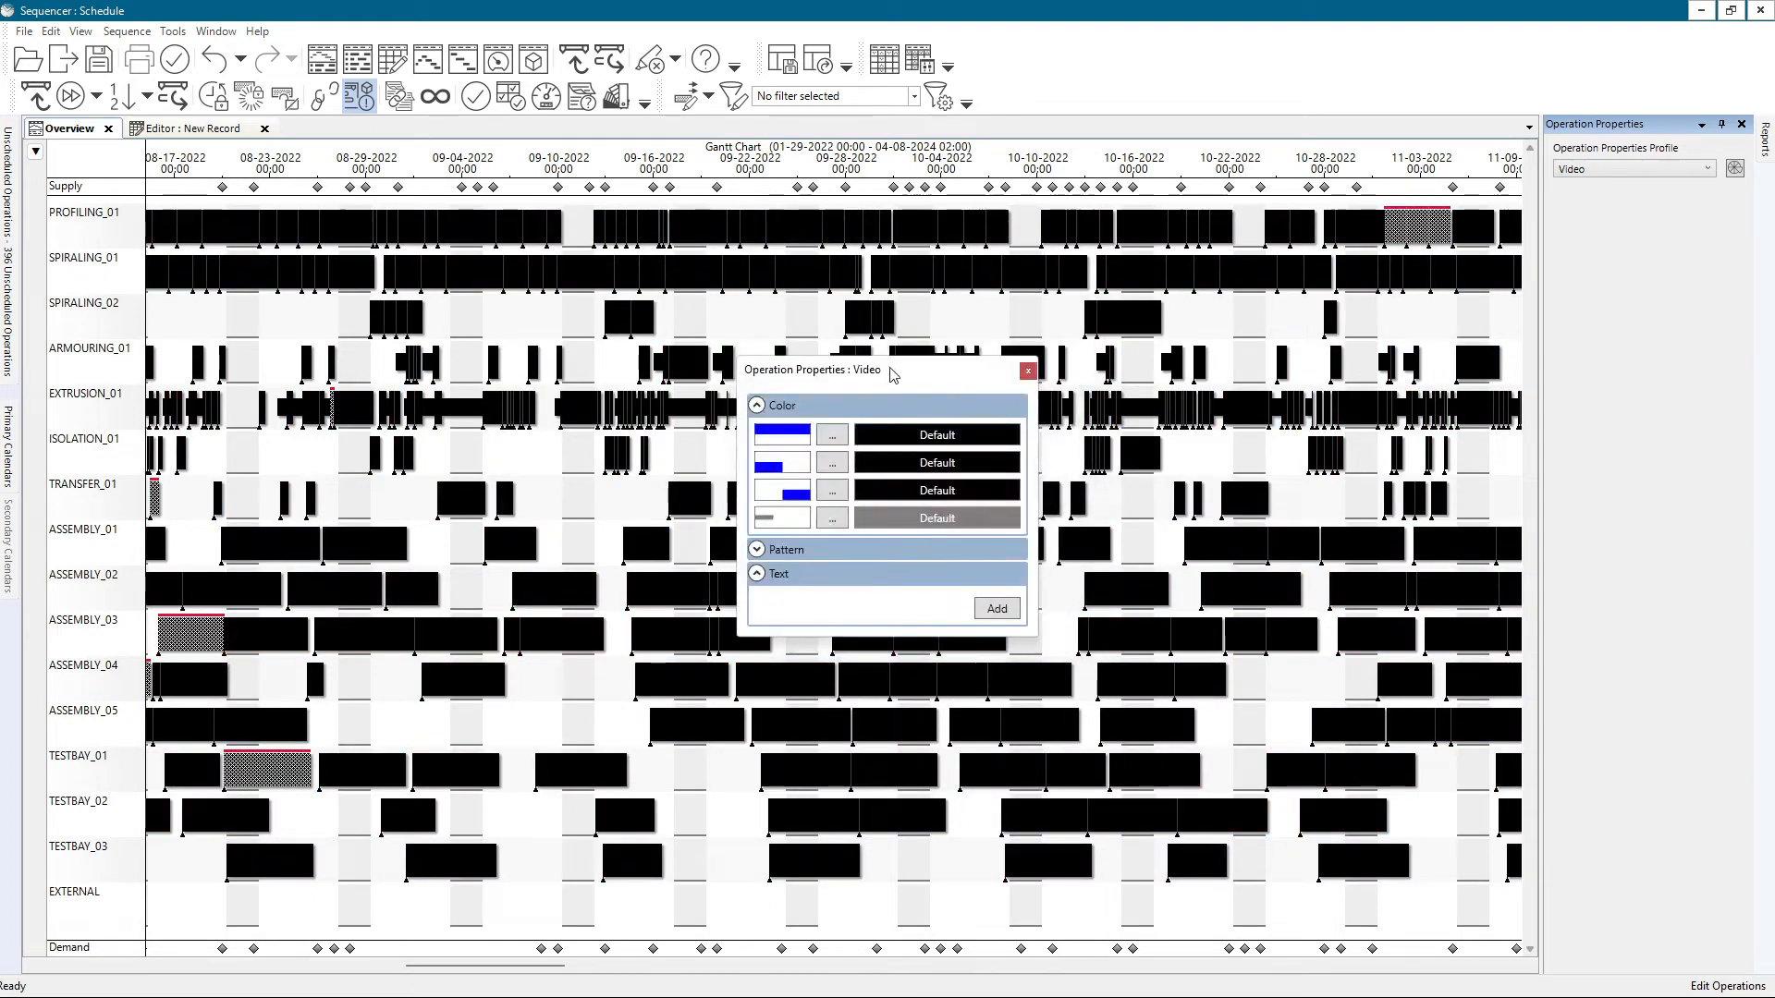
- Add four empty text rows to the Video profile
drag(821, 334, 747, 246)
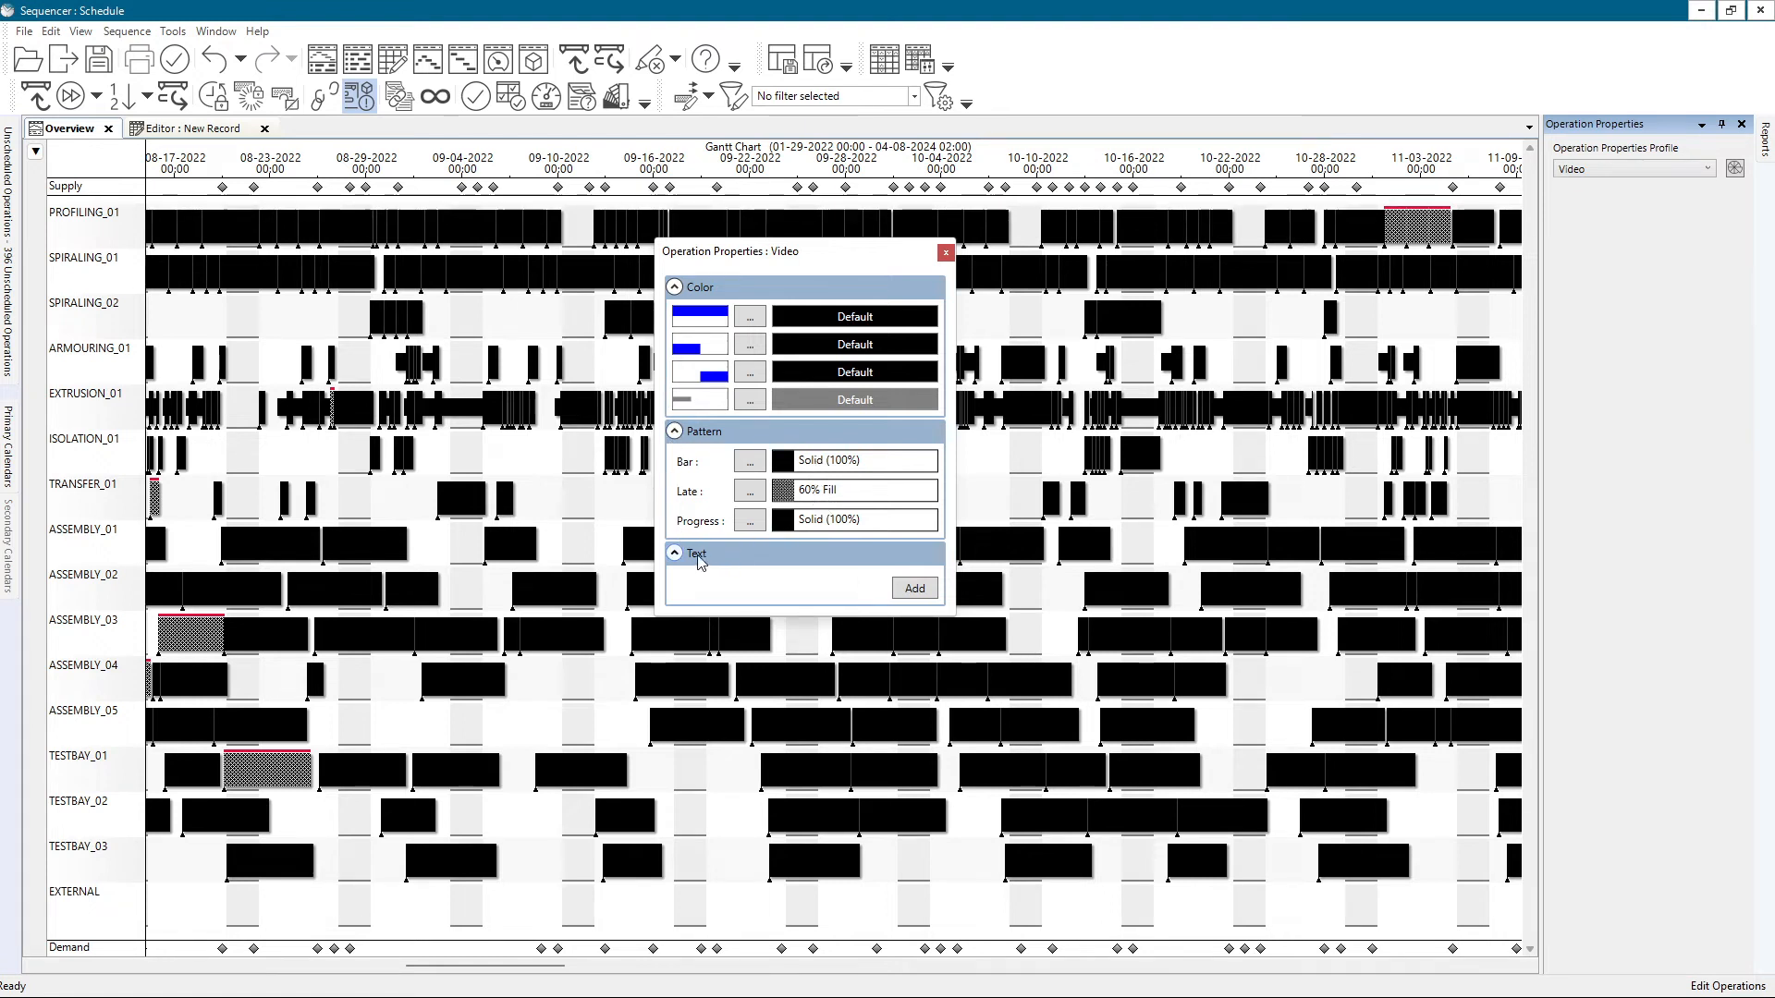
click(903, 592)
click(911, 614)
click(912, 639)
click(912, 665)
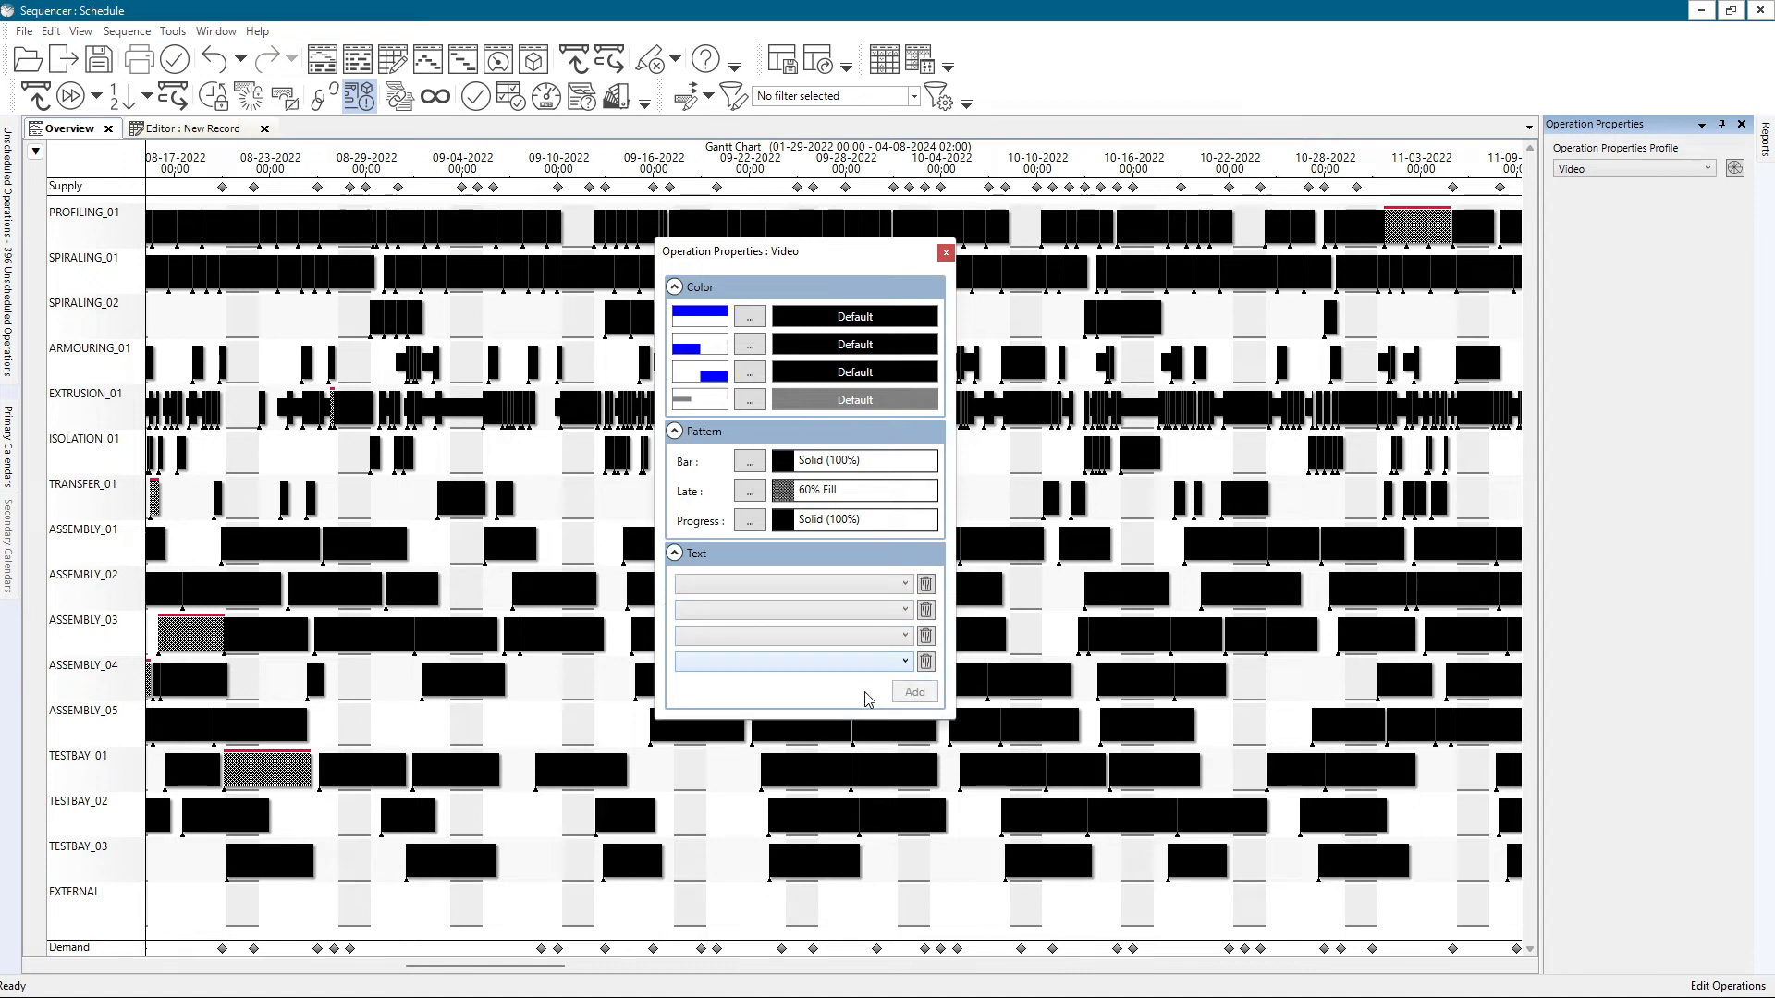
- Remove the last two text rows from the Video profile and add two empty ones again
click(924, 663)
click(927, 638)
click(916, 646)
click(916, 665)
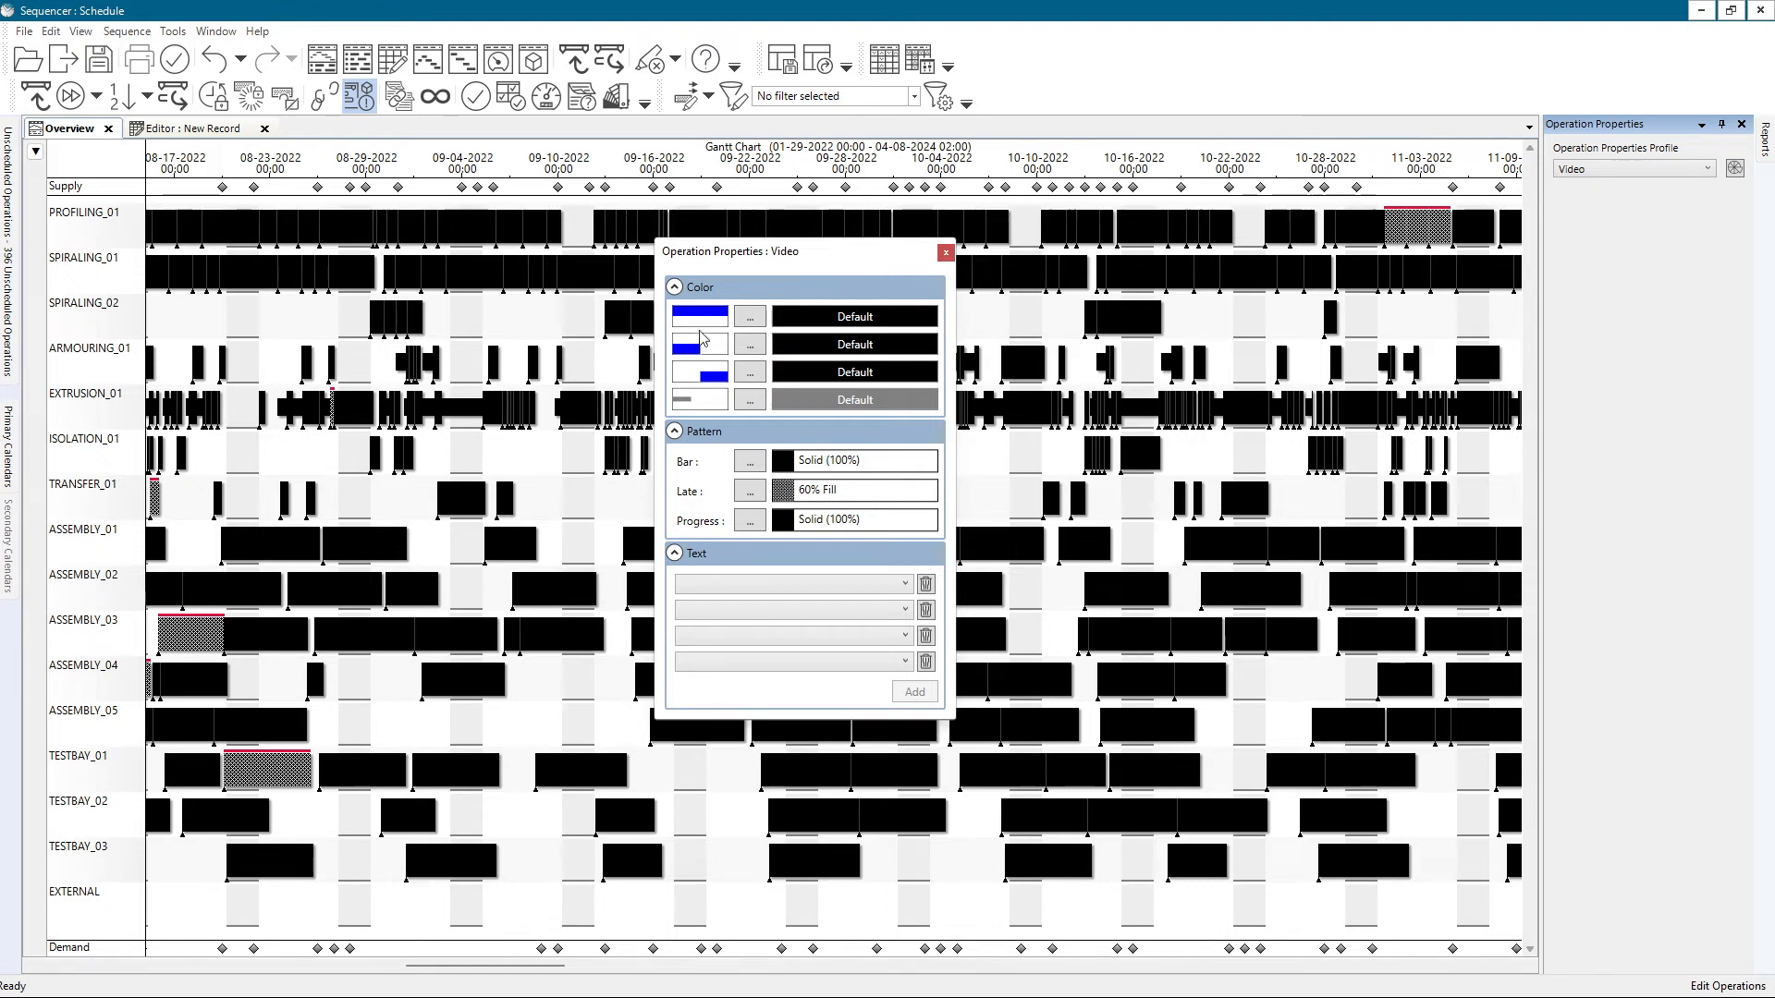
- Set the full-bar color of the Video profile to Fixed Color mode and pick a dark navy blue
click(752, 317)
drag(789, 384, 639, 227)
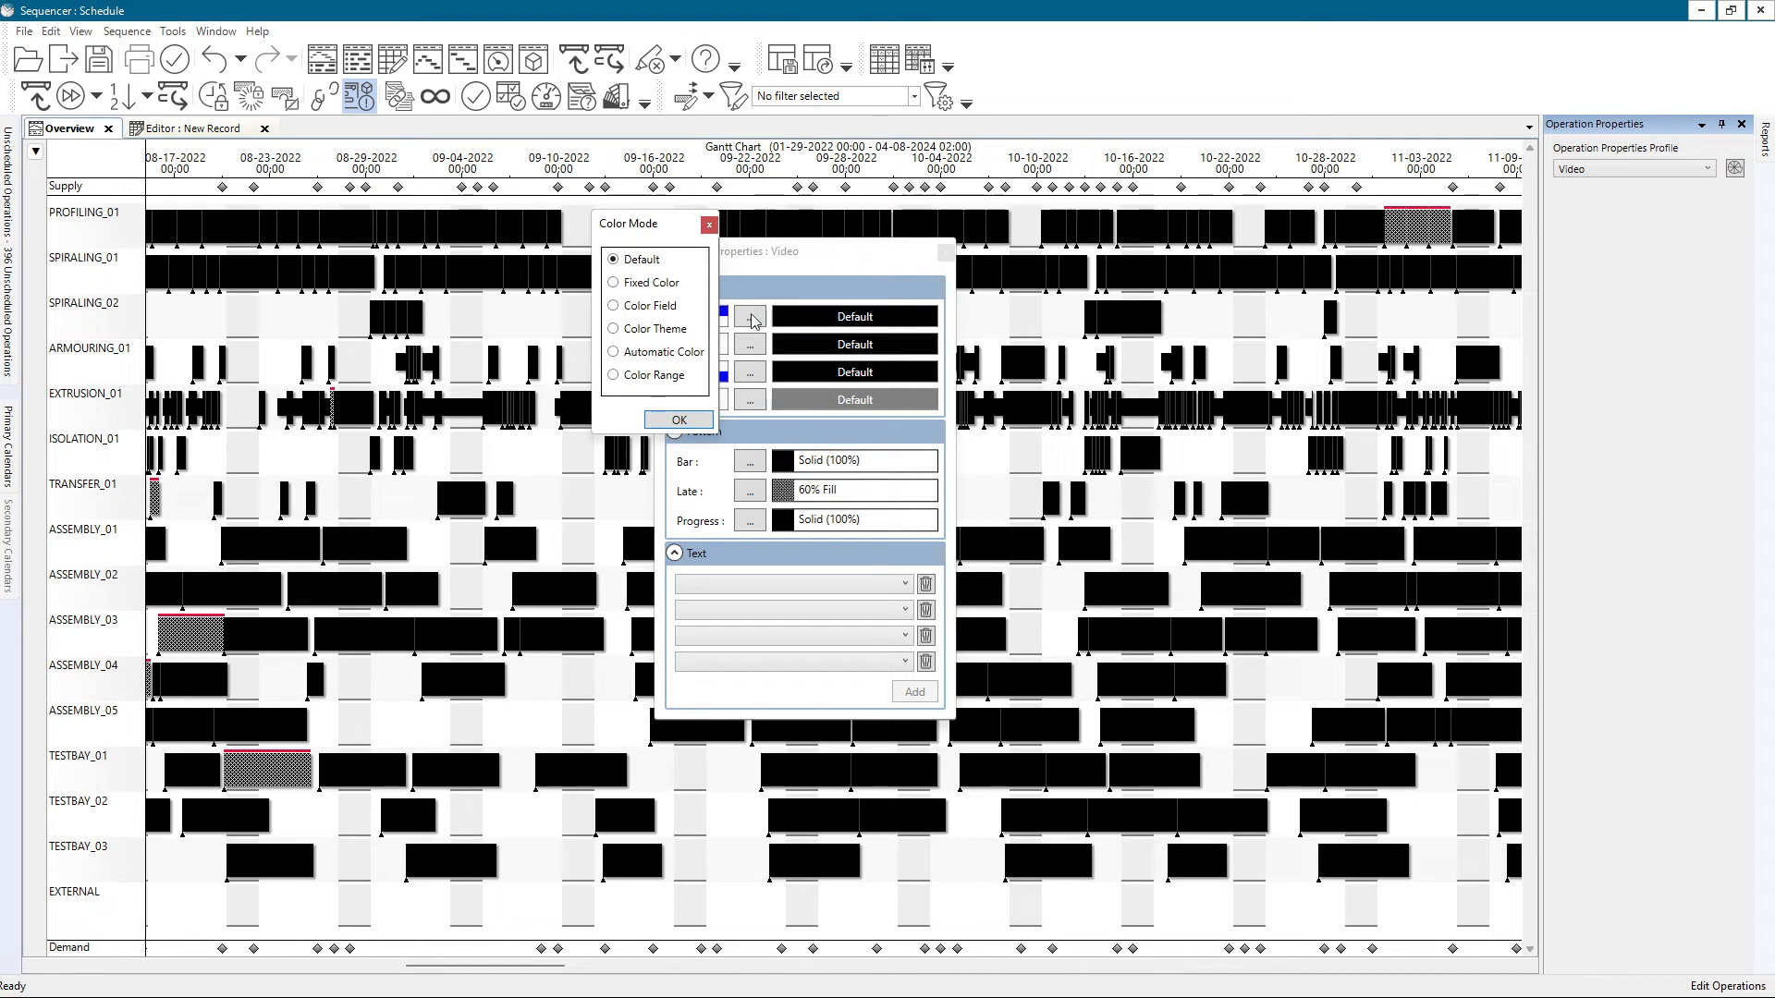
click(680, 422)
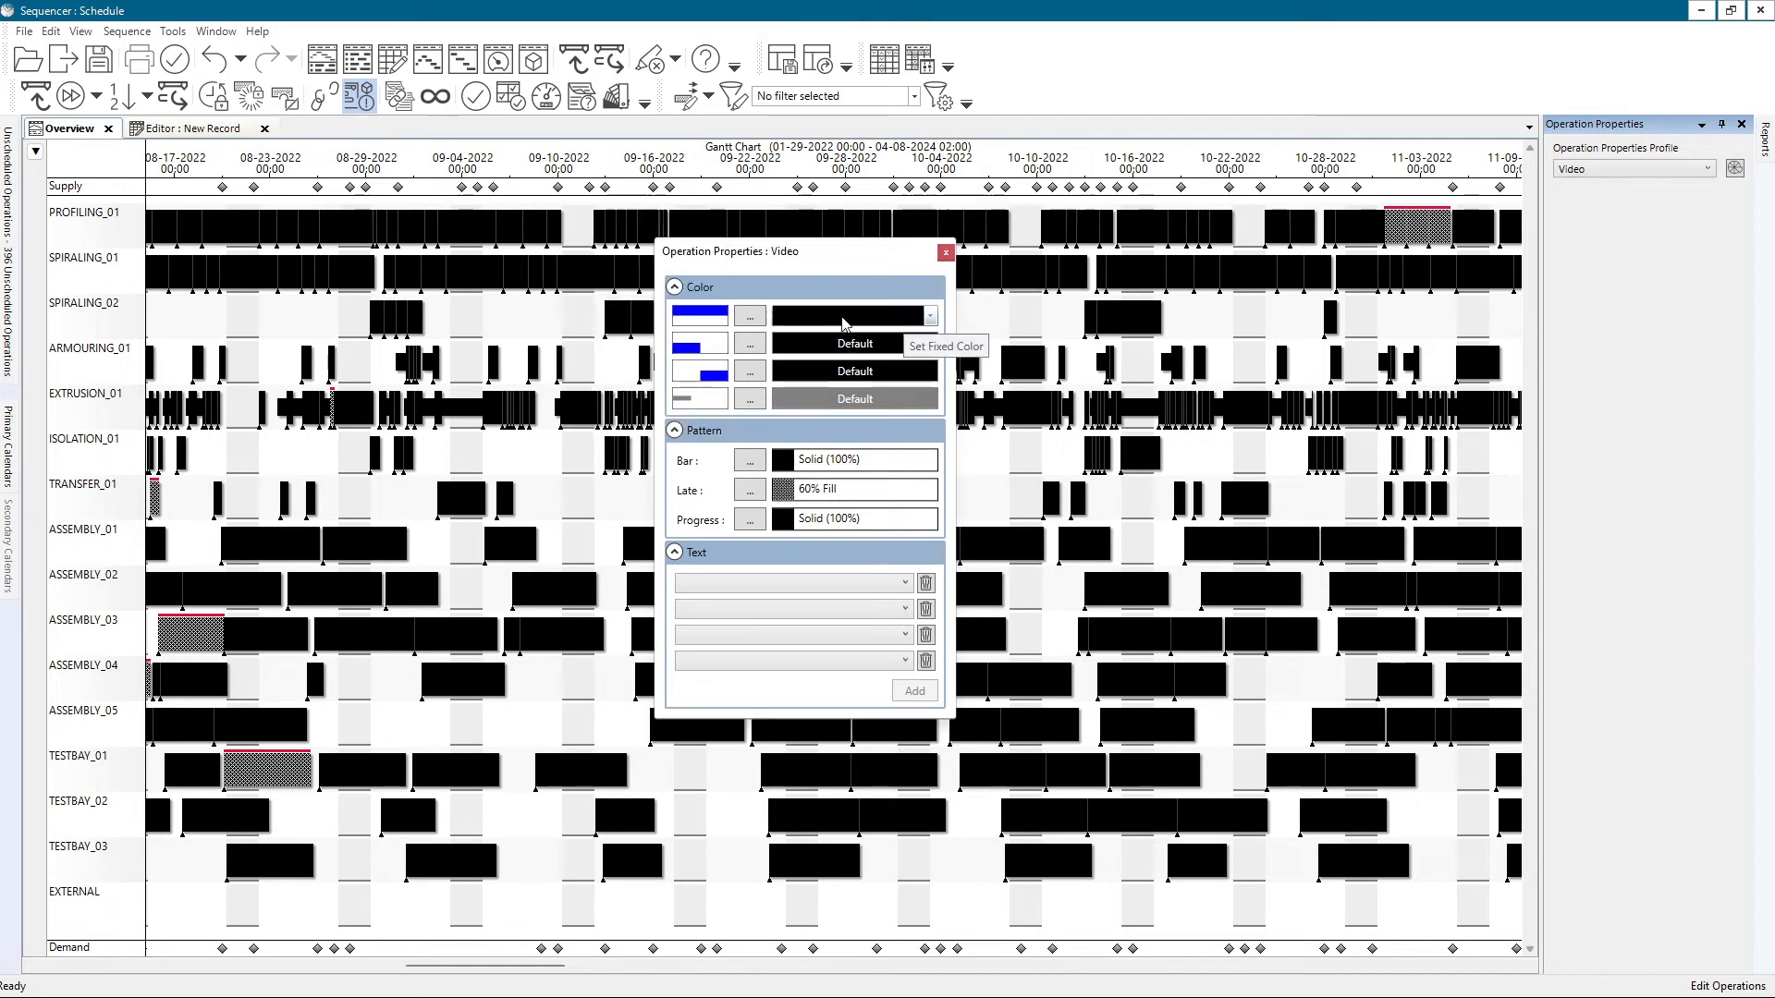
click(929, 316)
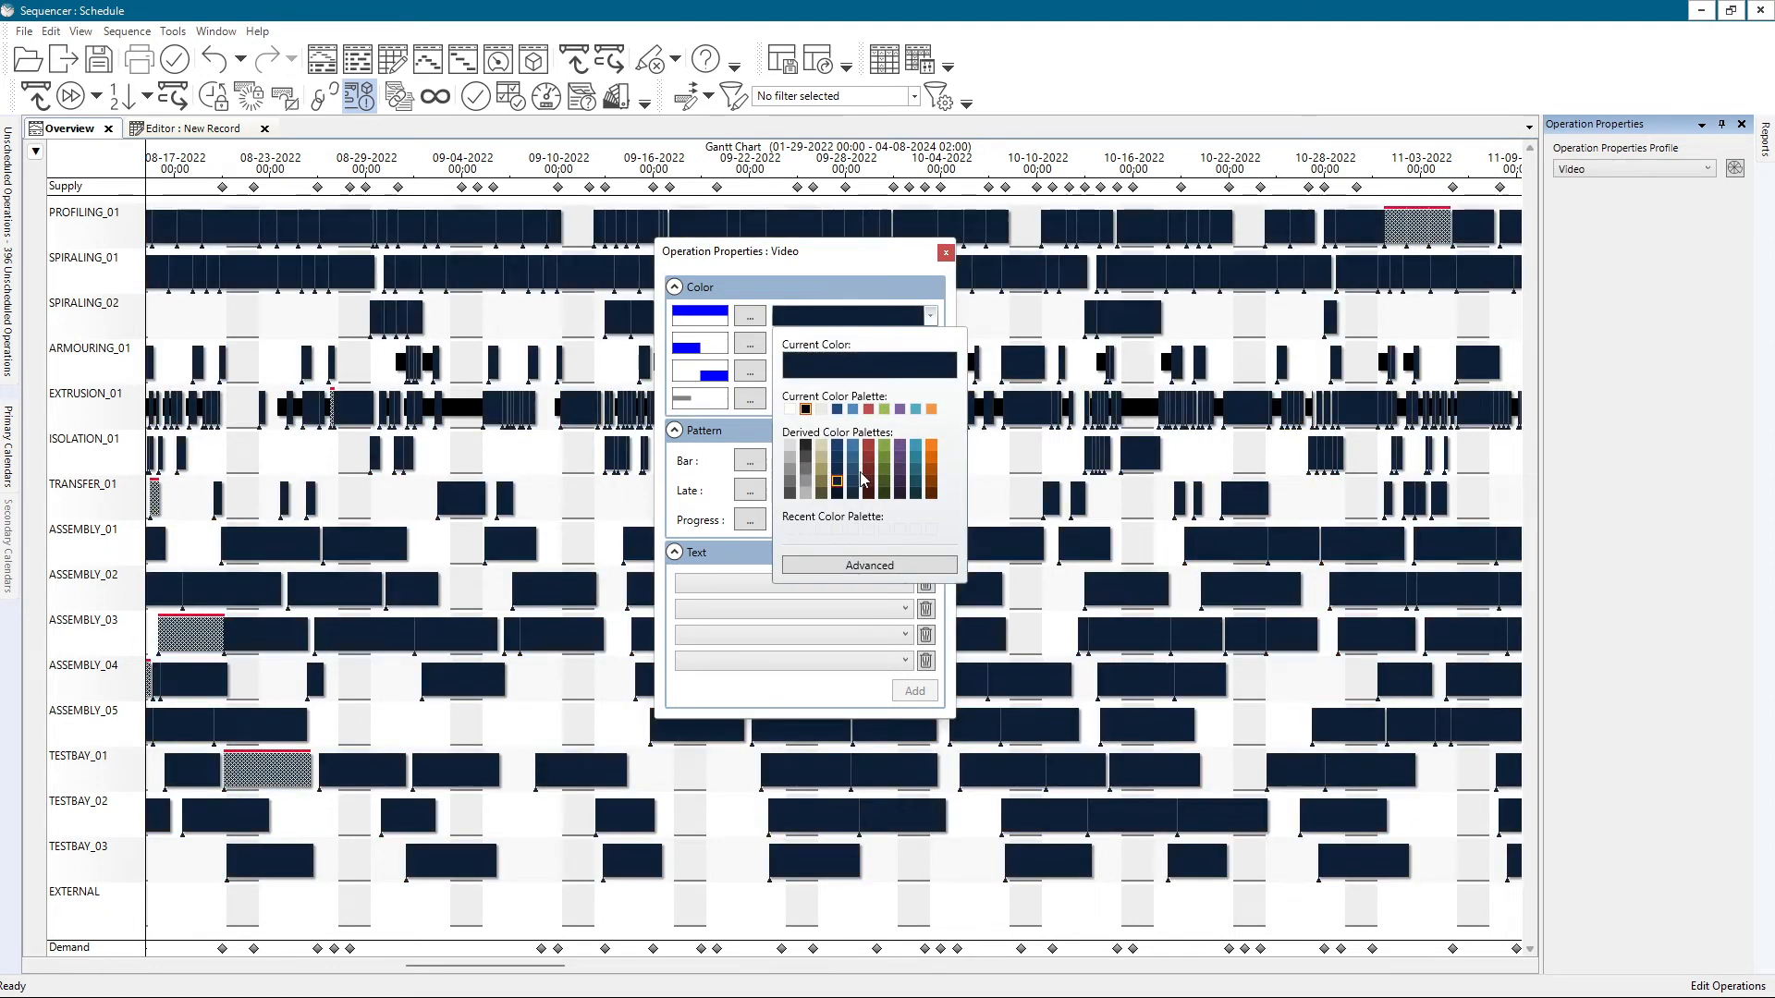
- Switch the full-bar color mode to Color Theme and choose the Default theme
click(749, 318)
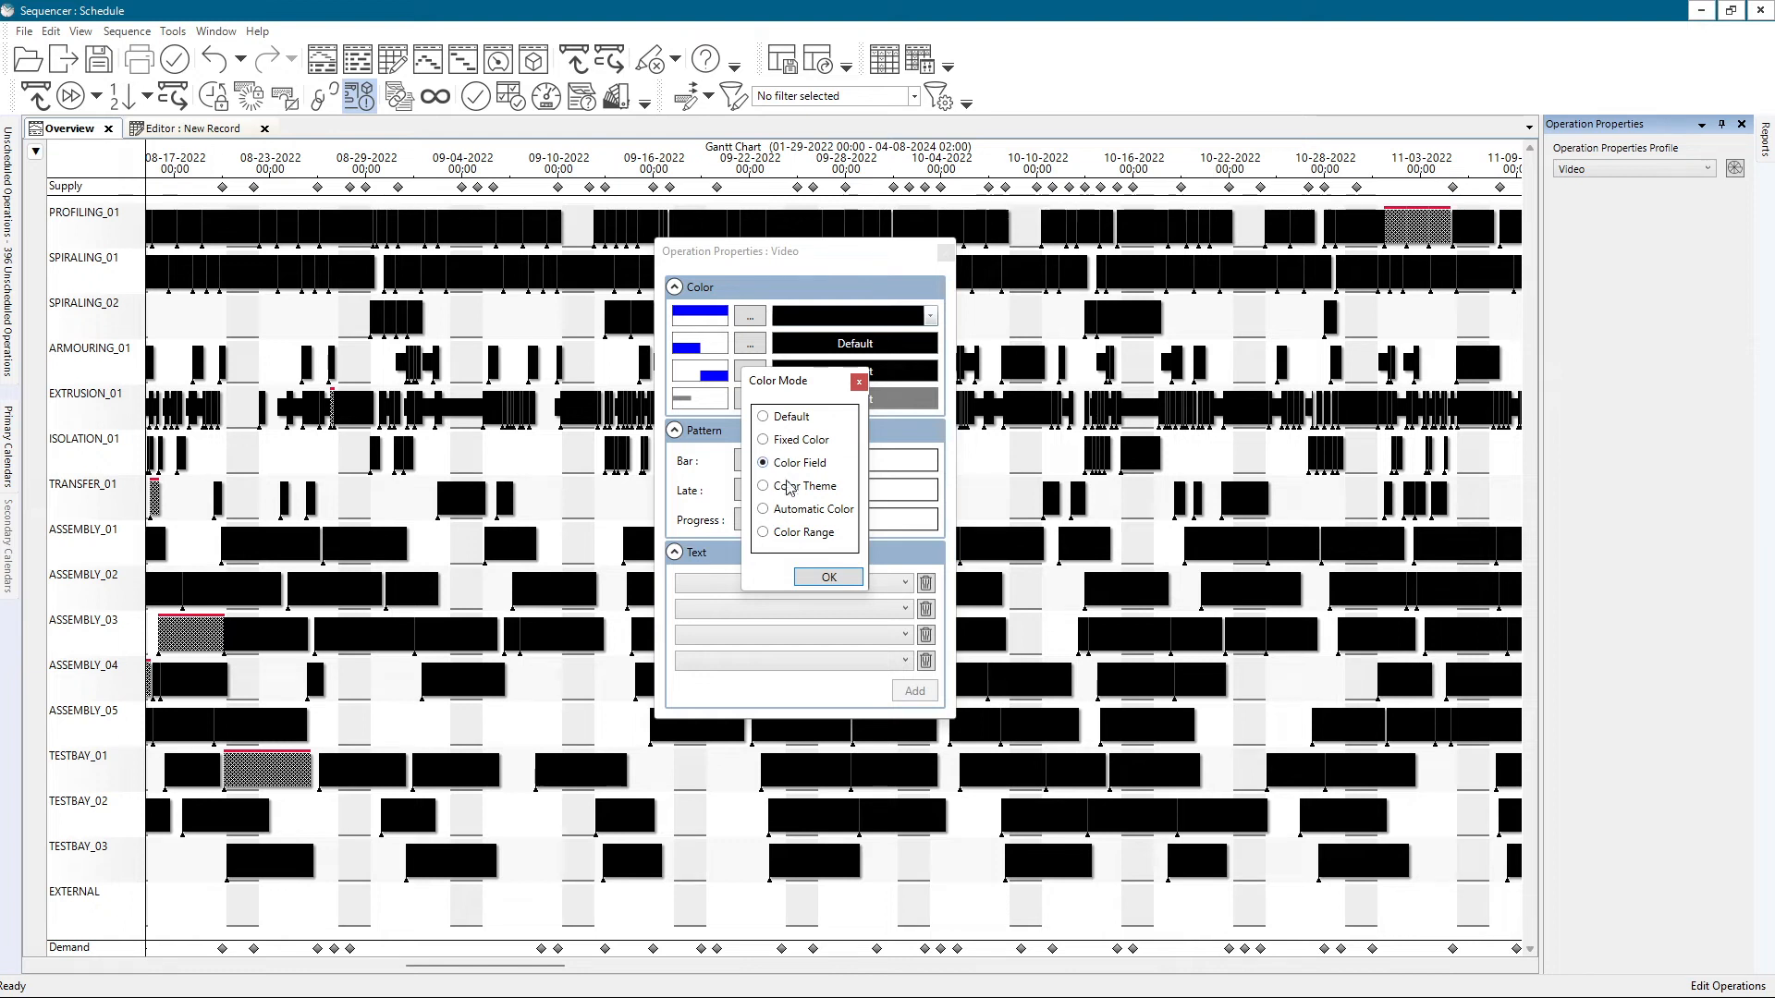
click(817, 491)
click(815, 578)
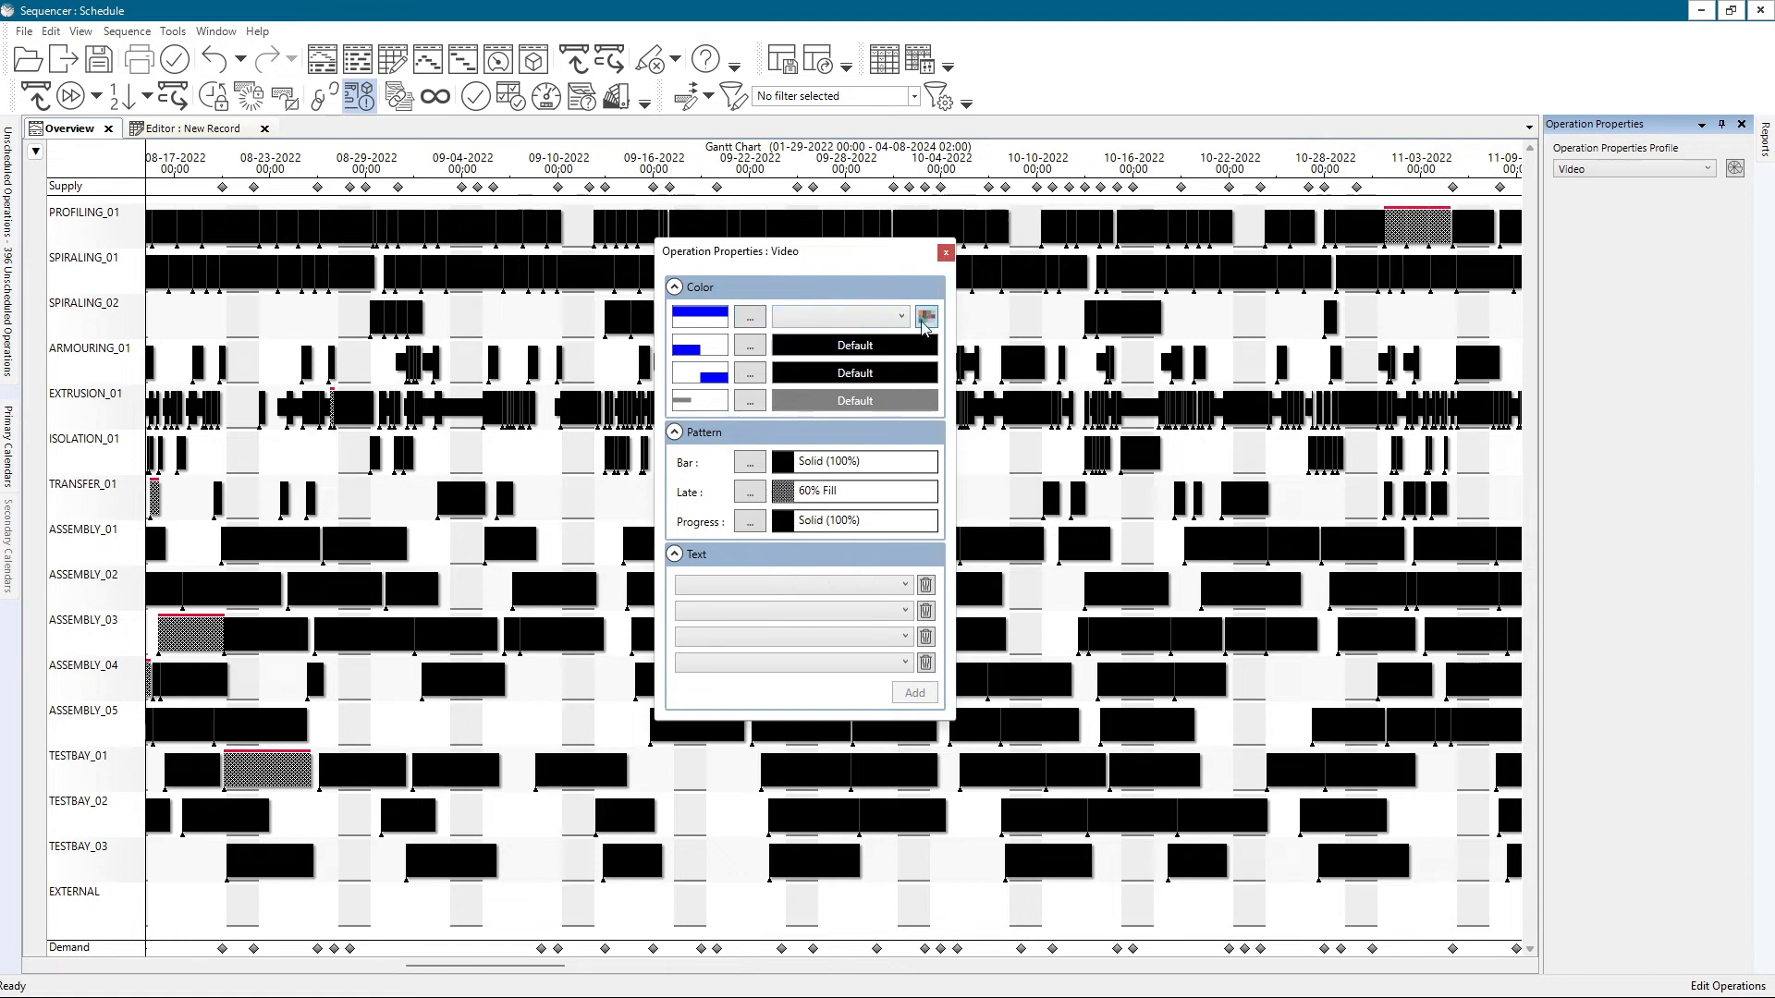
click(926, 318)
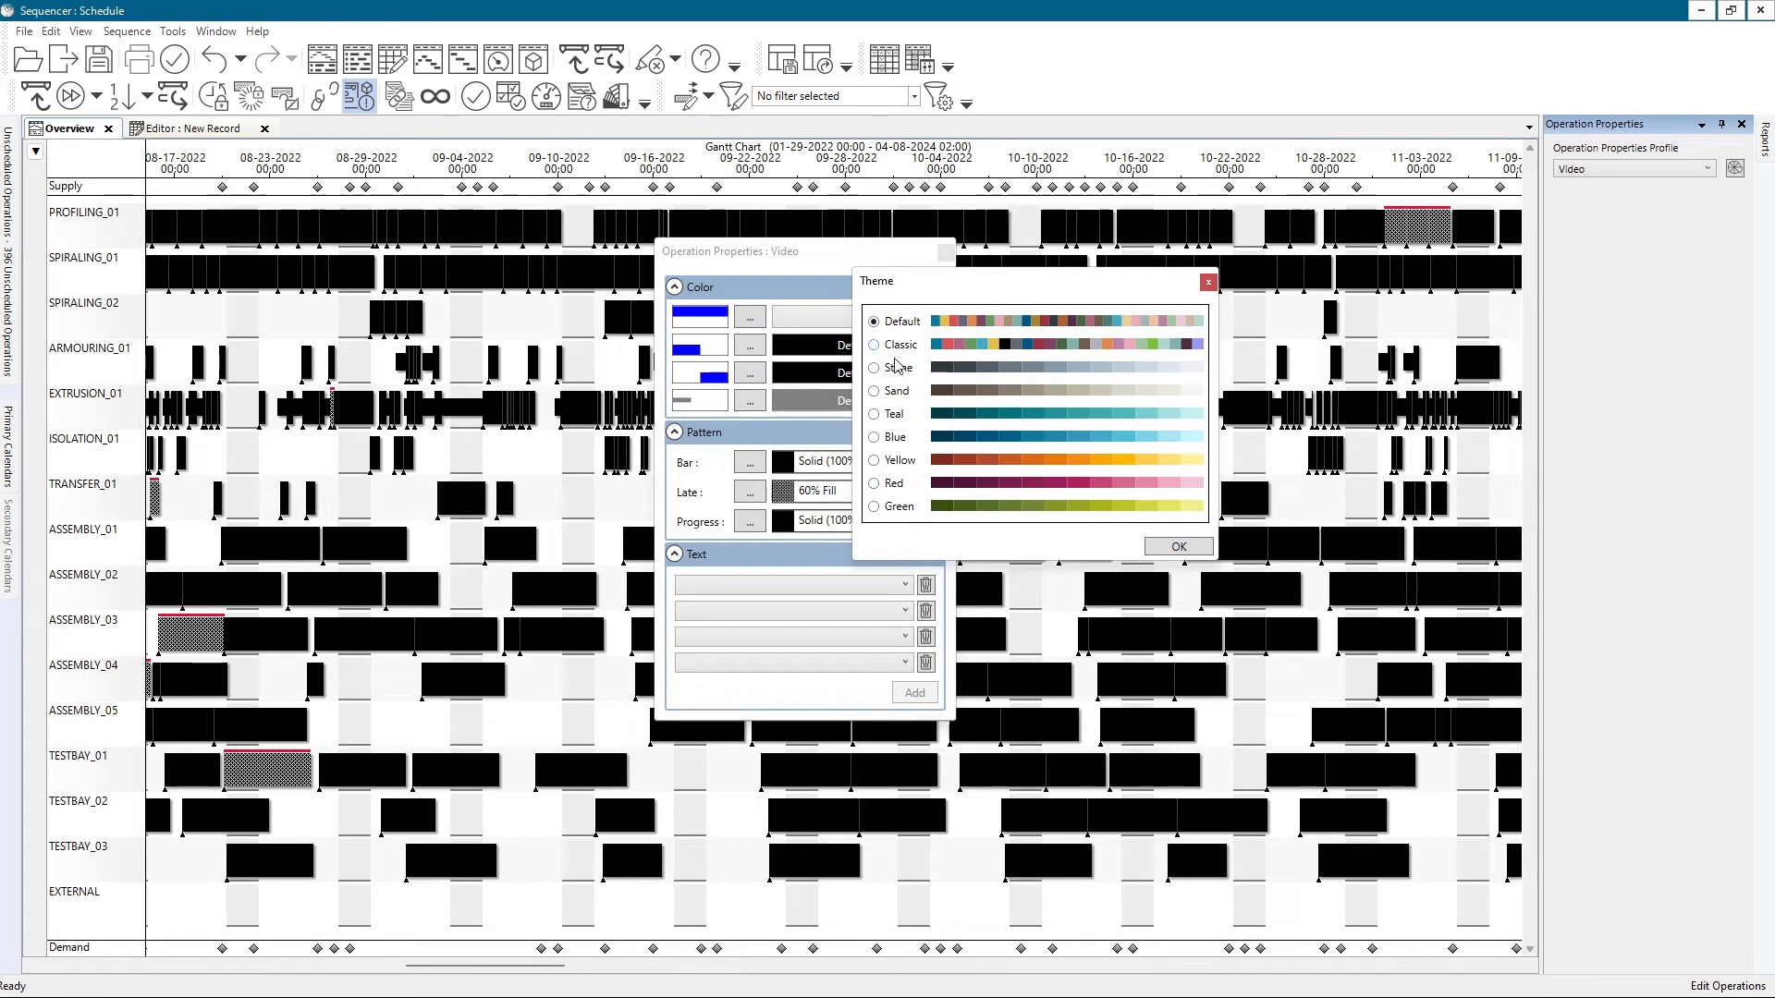
click(895, 369)
click(895, 326)
click(1179, 548)
- Choose the Orders field Order No. as the basis for the full-bar theme colors
click(903, 325)
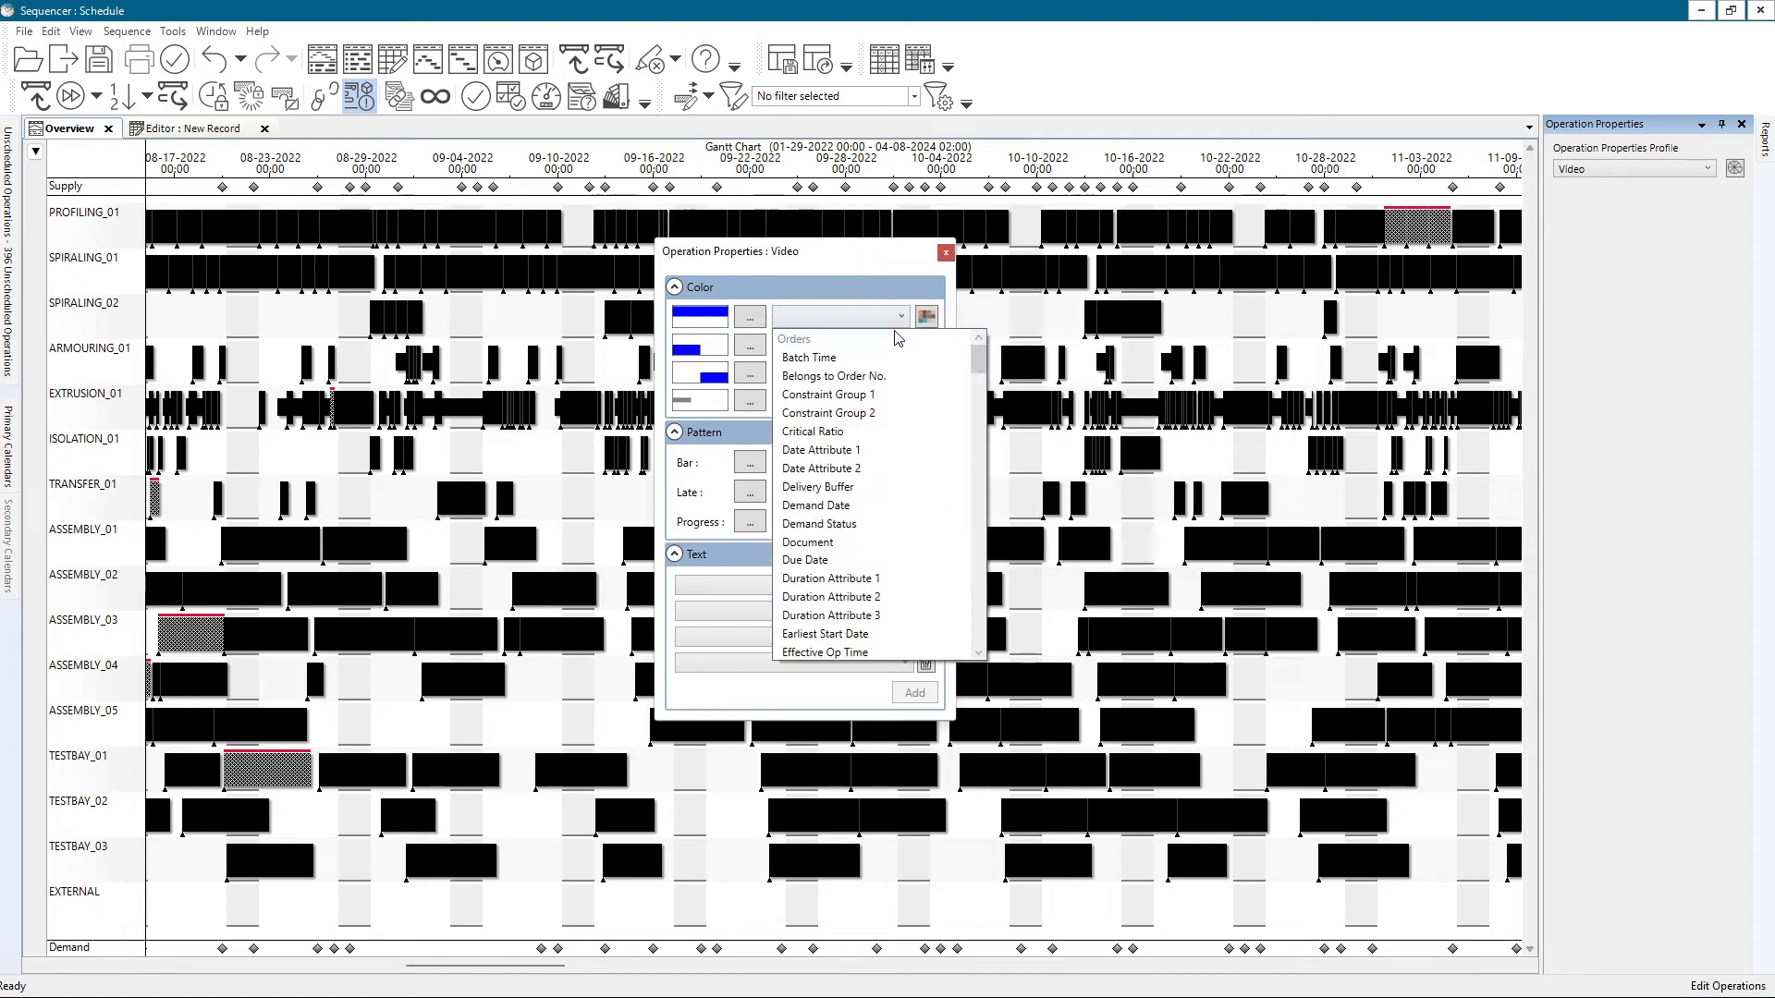
drag(980, 377, 980, 504)
click(898, 459)
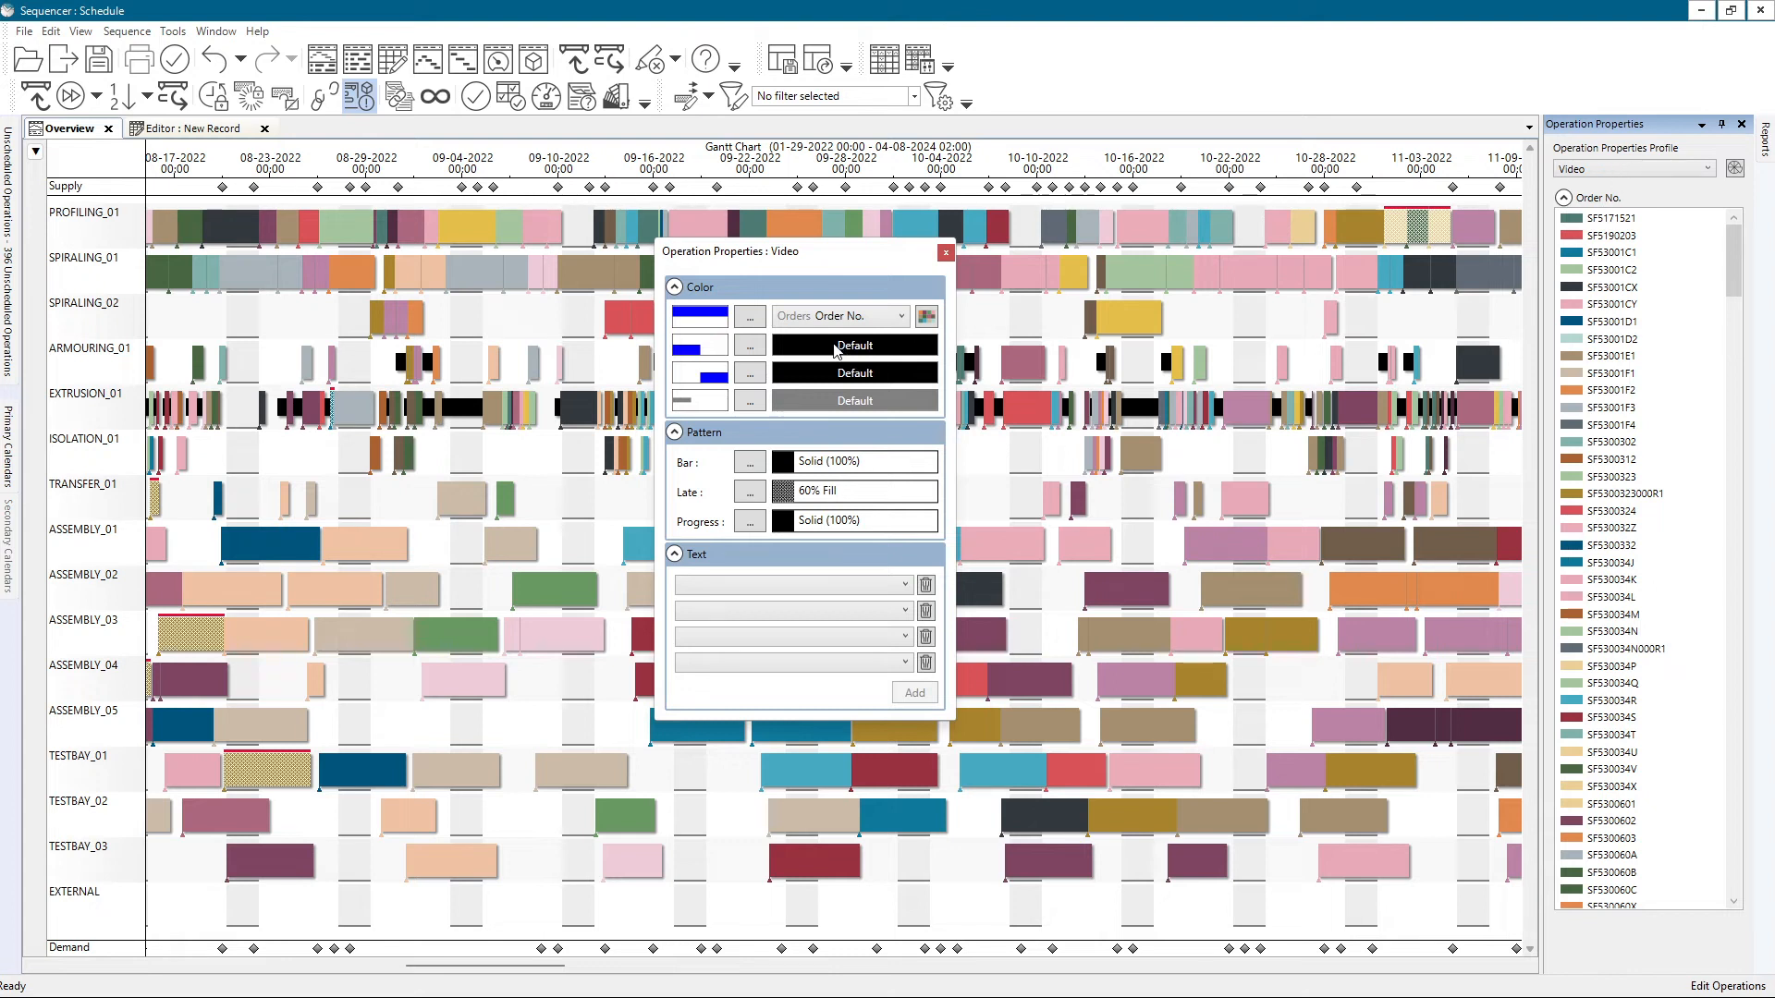
- Switch the full-bar color mode to Automatic Color and base it on the Orders field Order No
click(925, 316)
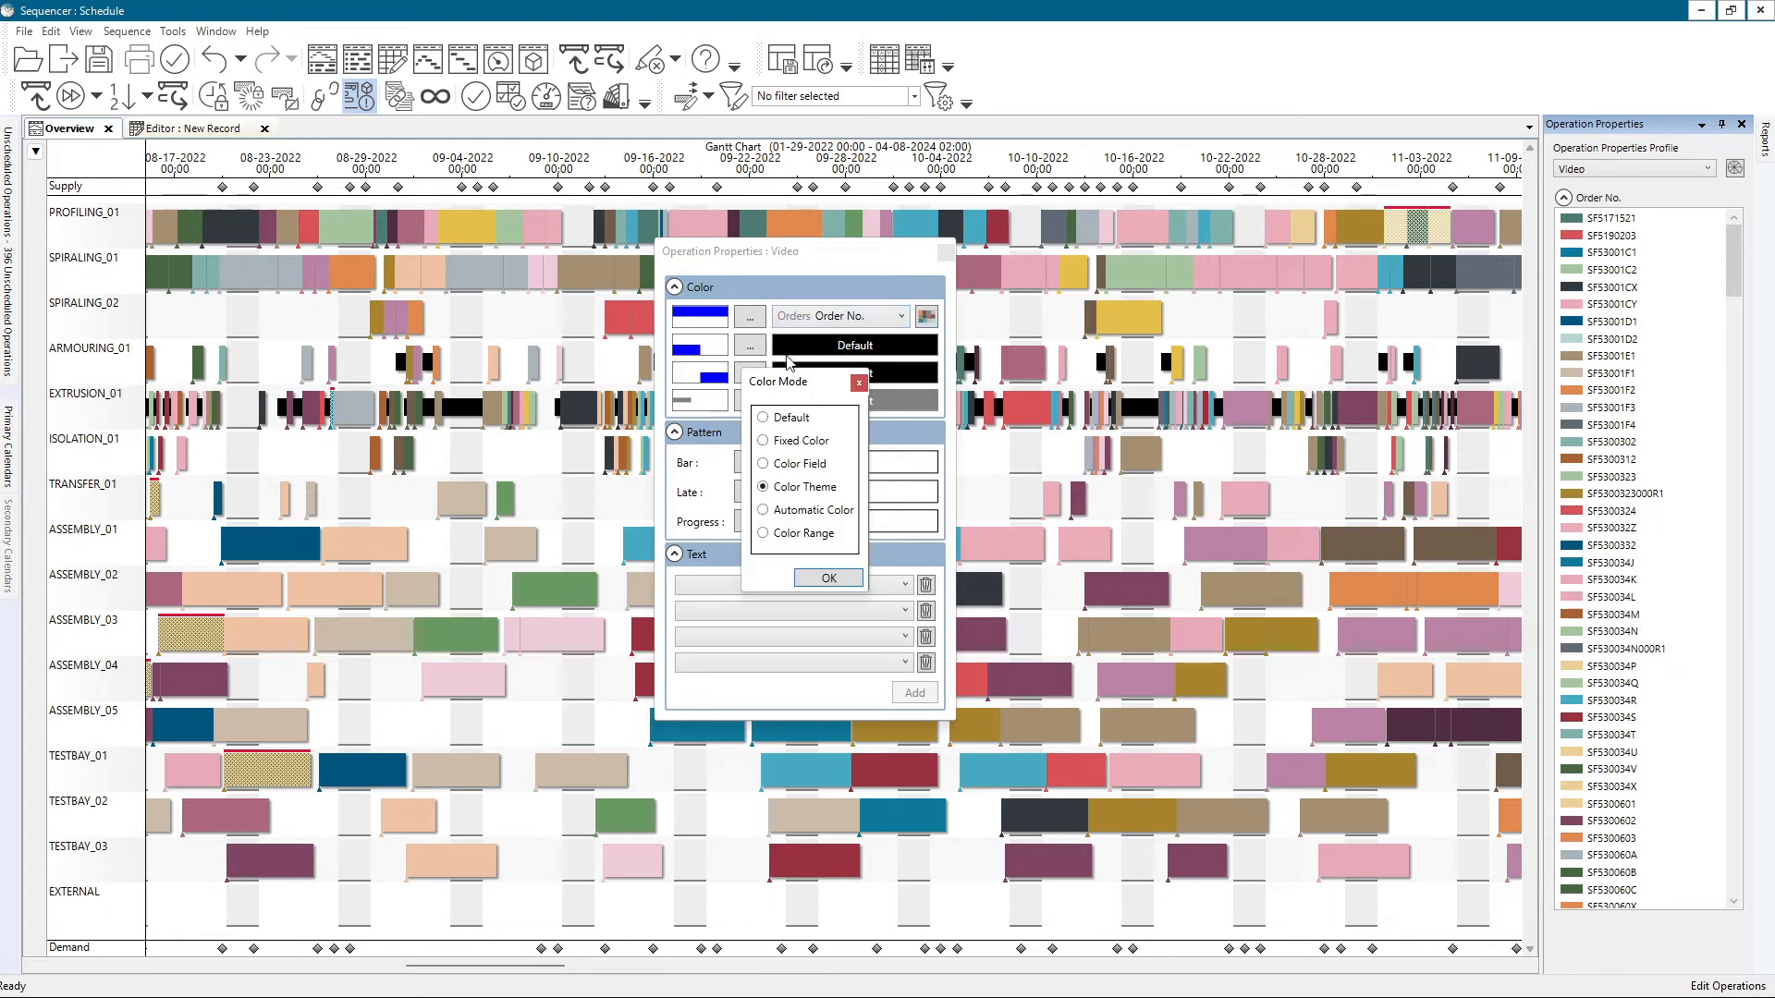
click(828, 578)
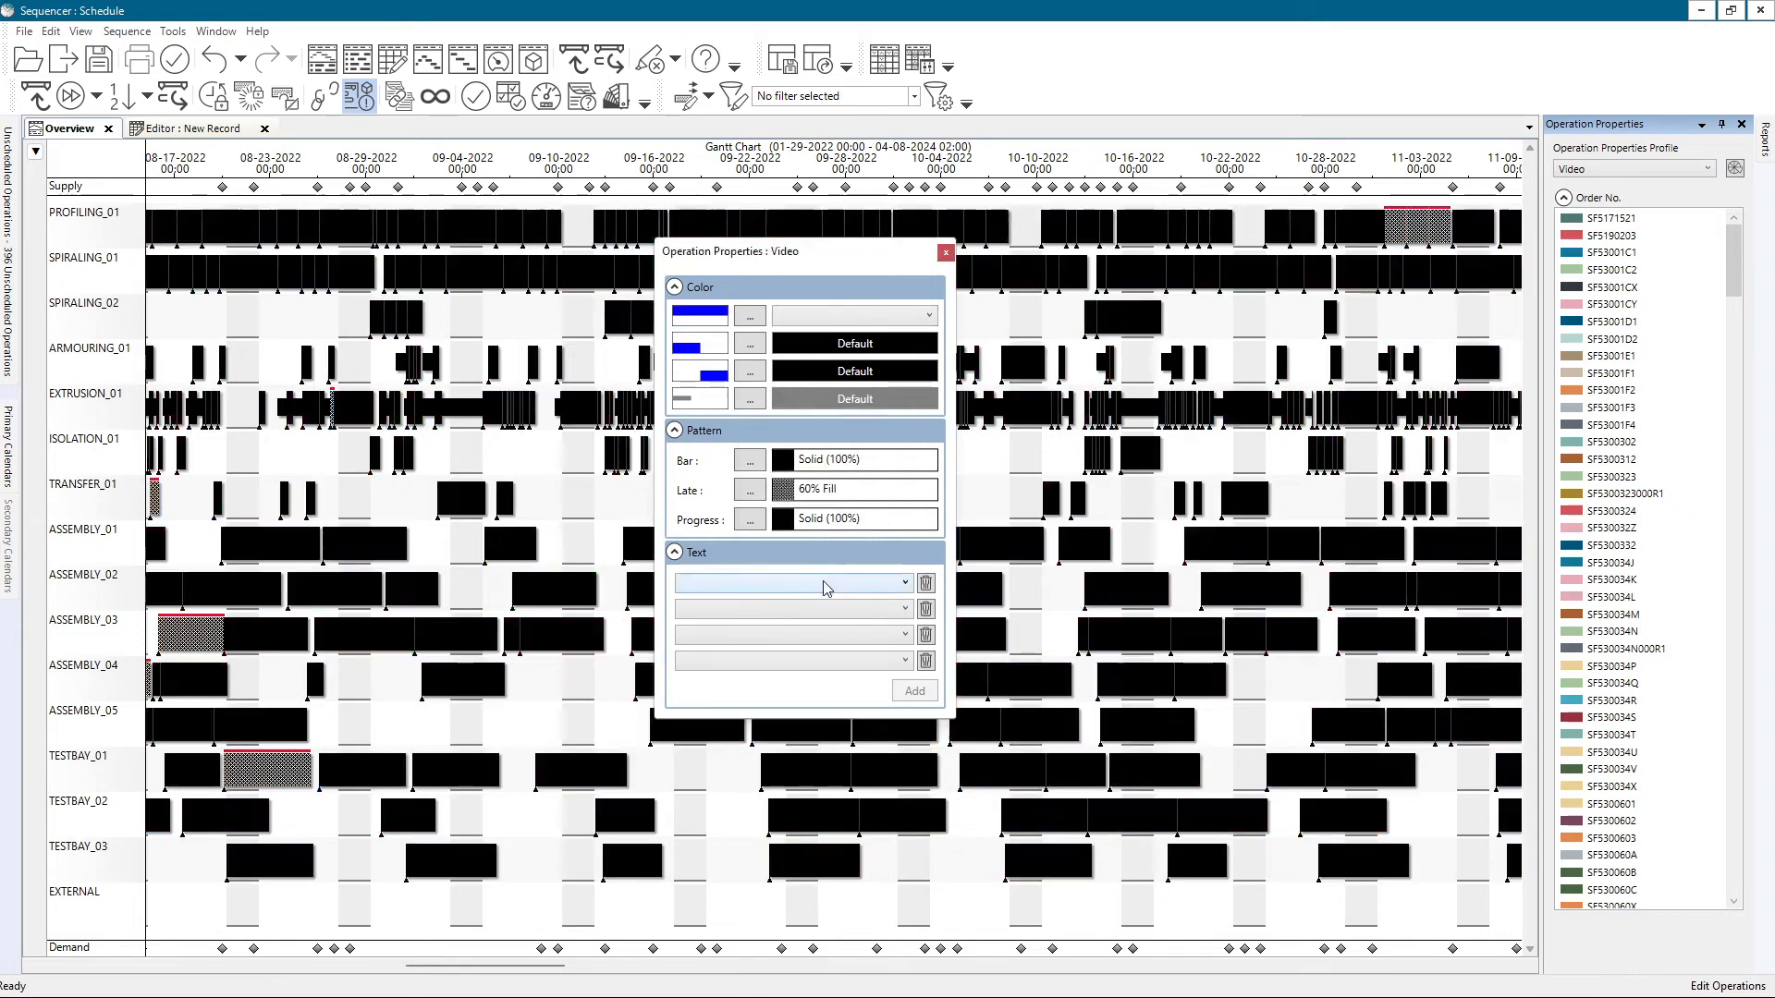
click(889, 317)
drag(979, 392, 991, 445)
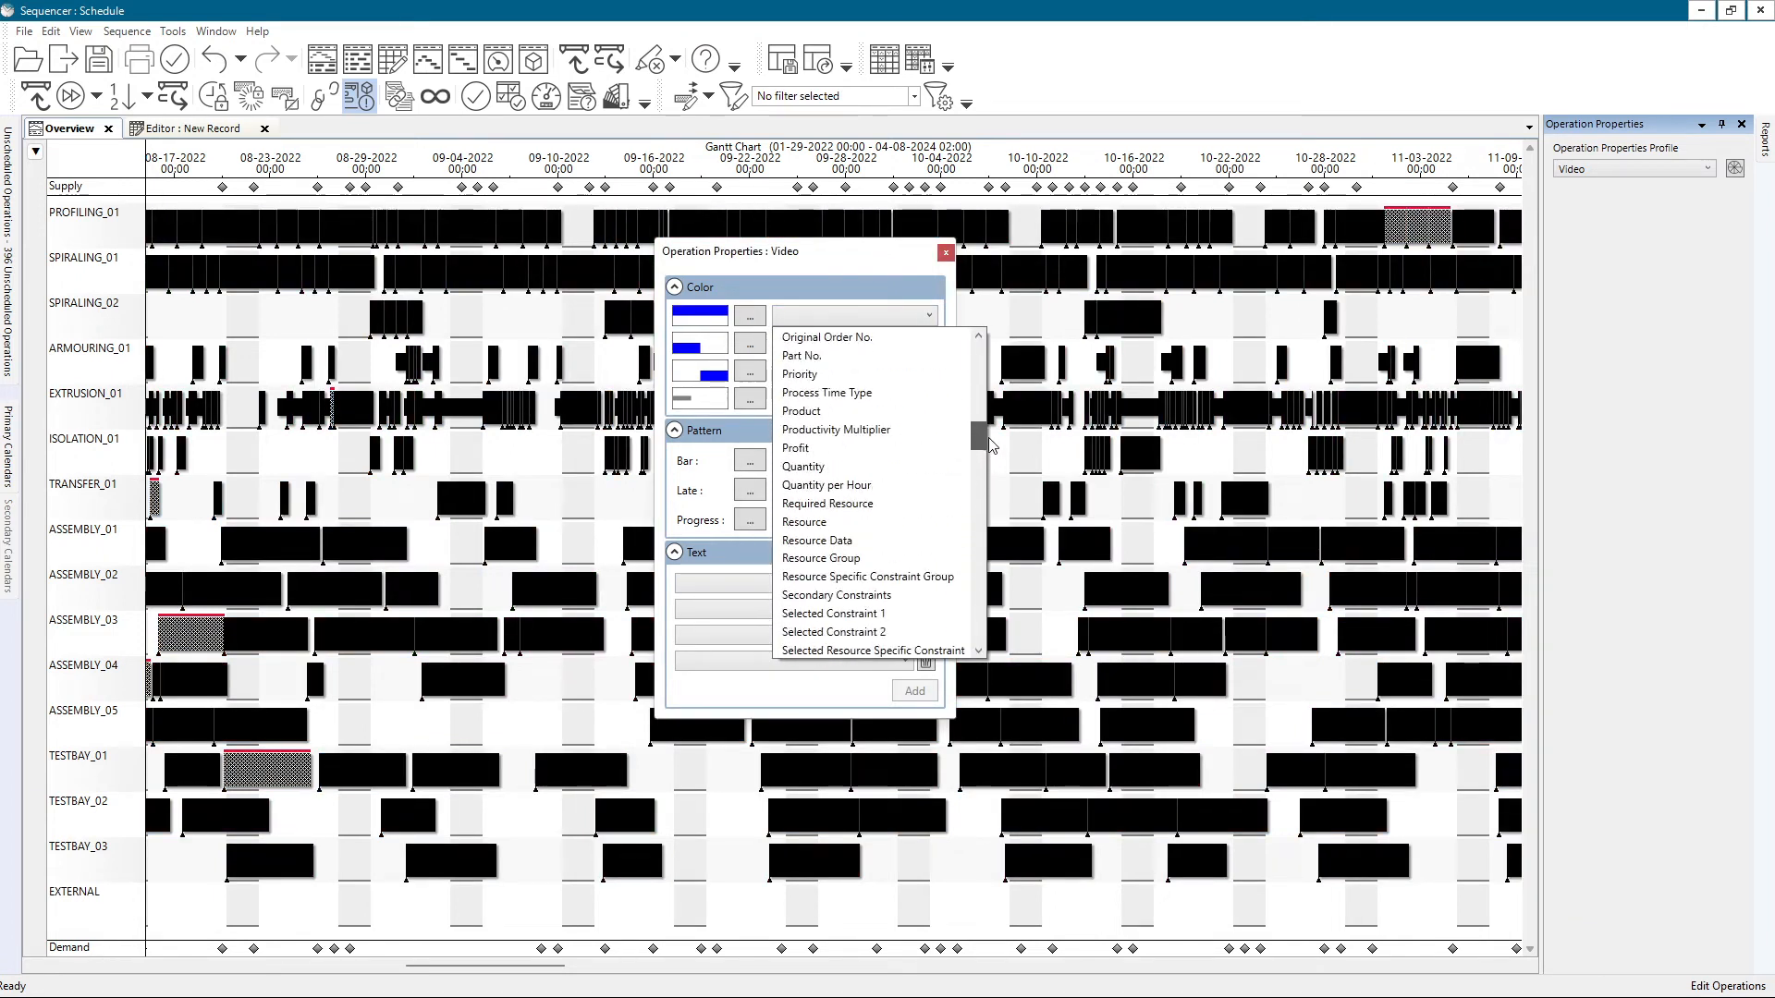
scroll(867, 425, up, 2)
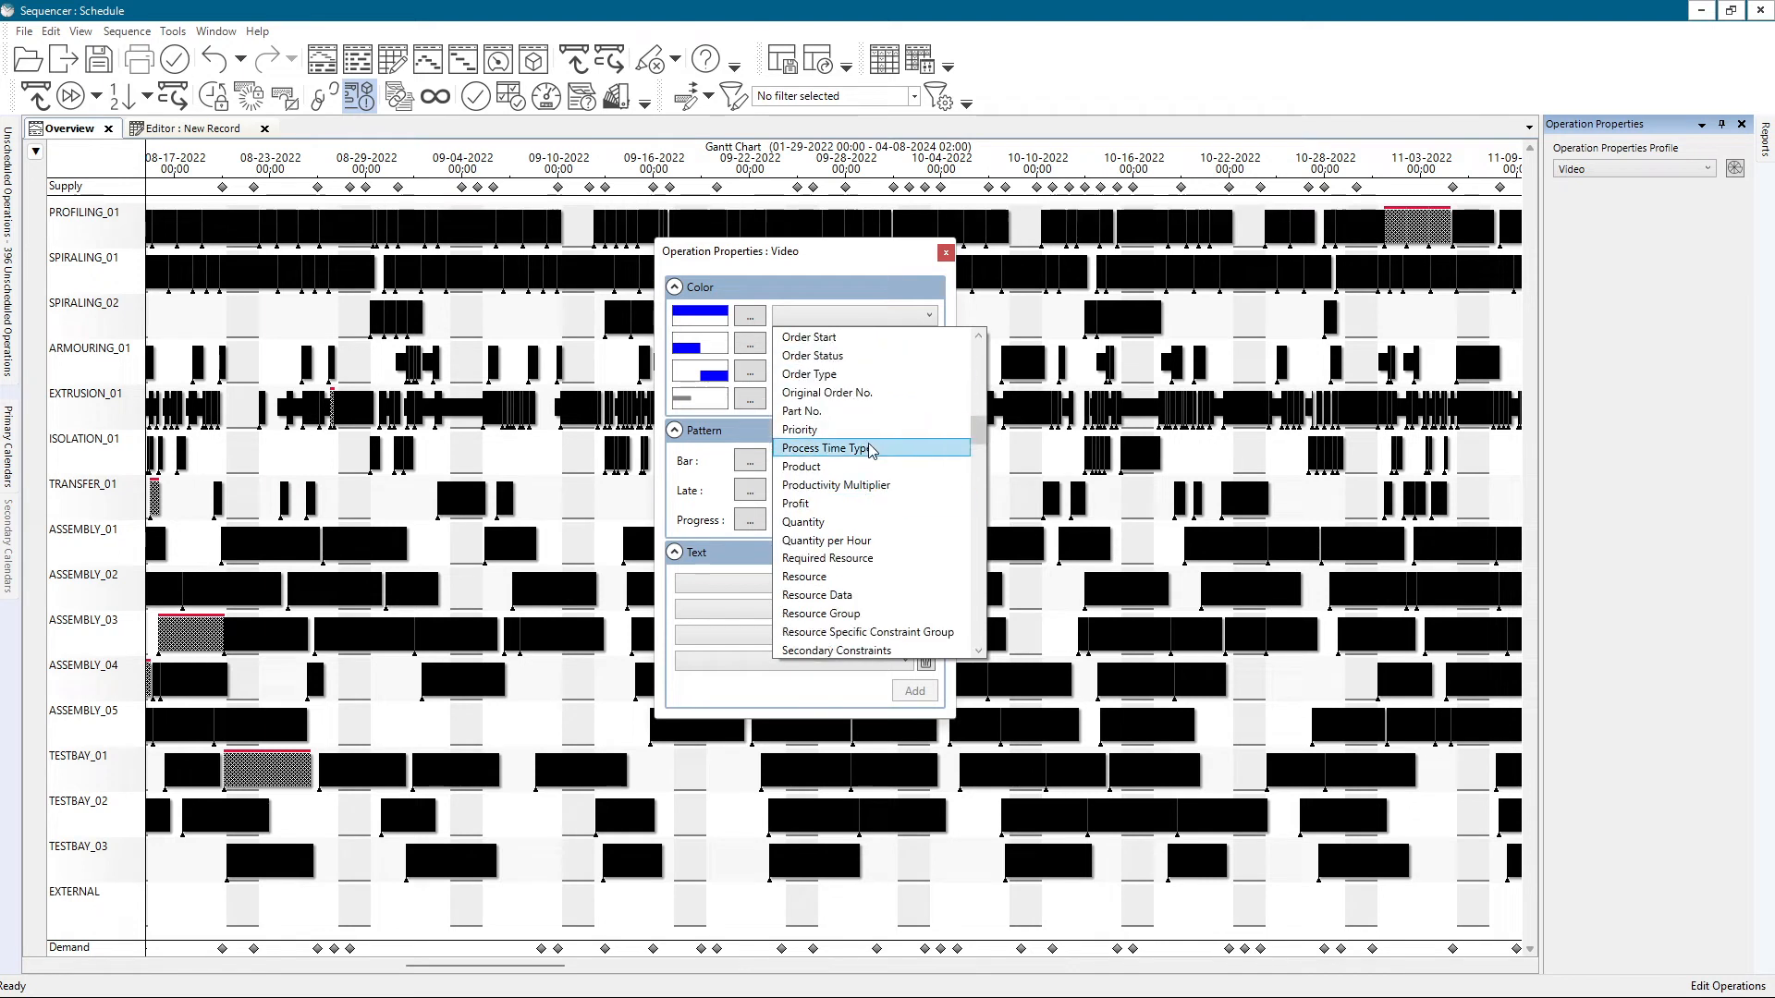
click(852, 392)
click(855, 316)
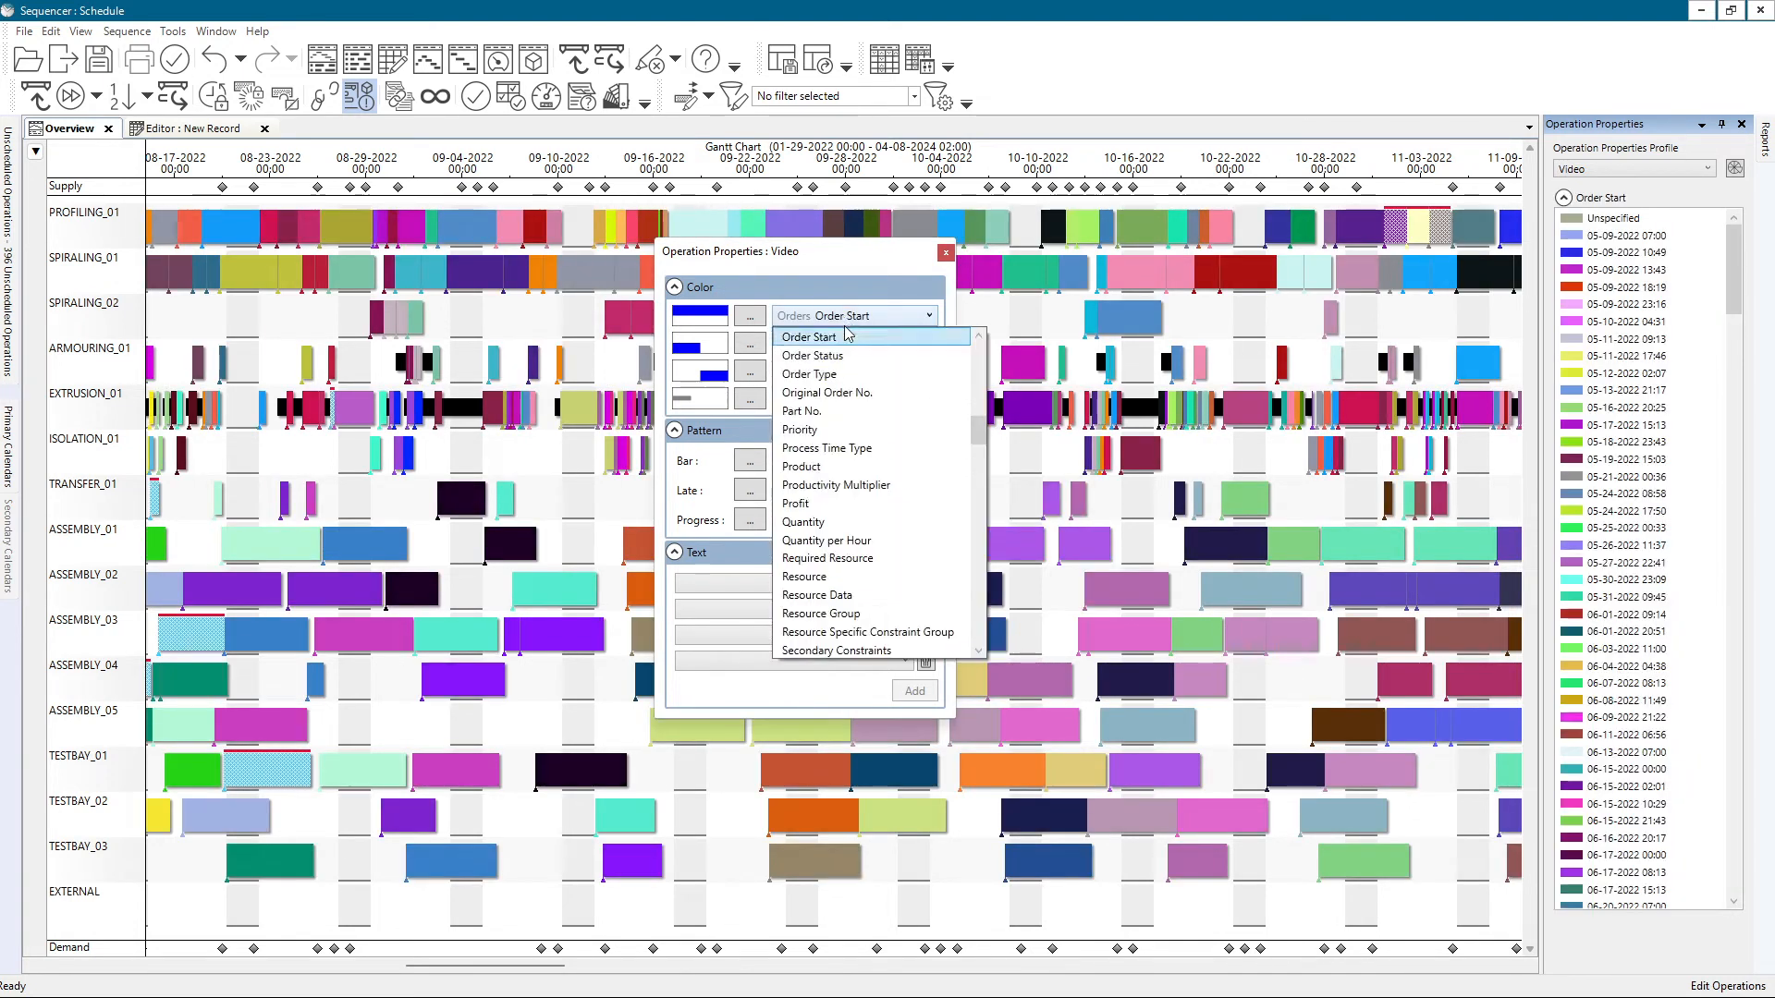
scroll(852, 430, up, 1)
click(852, 374)
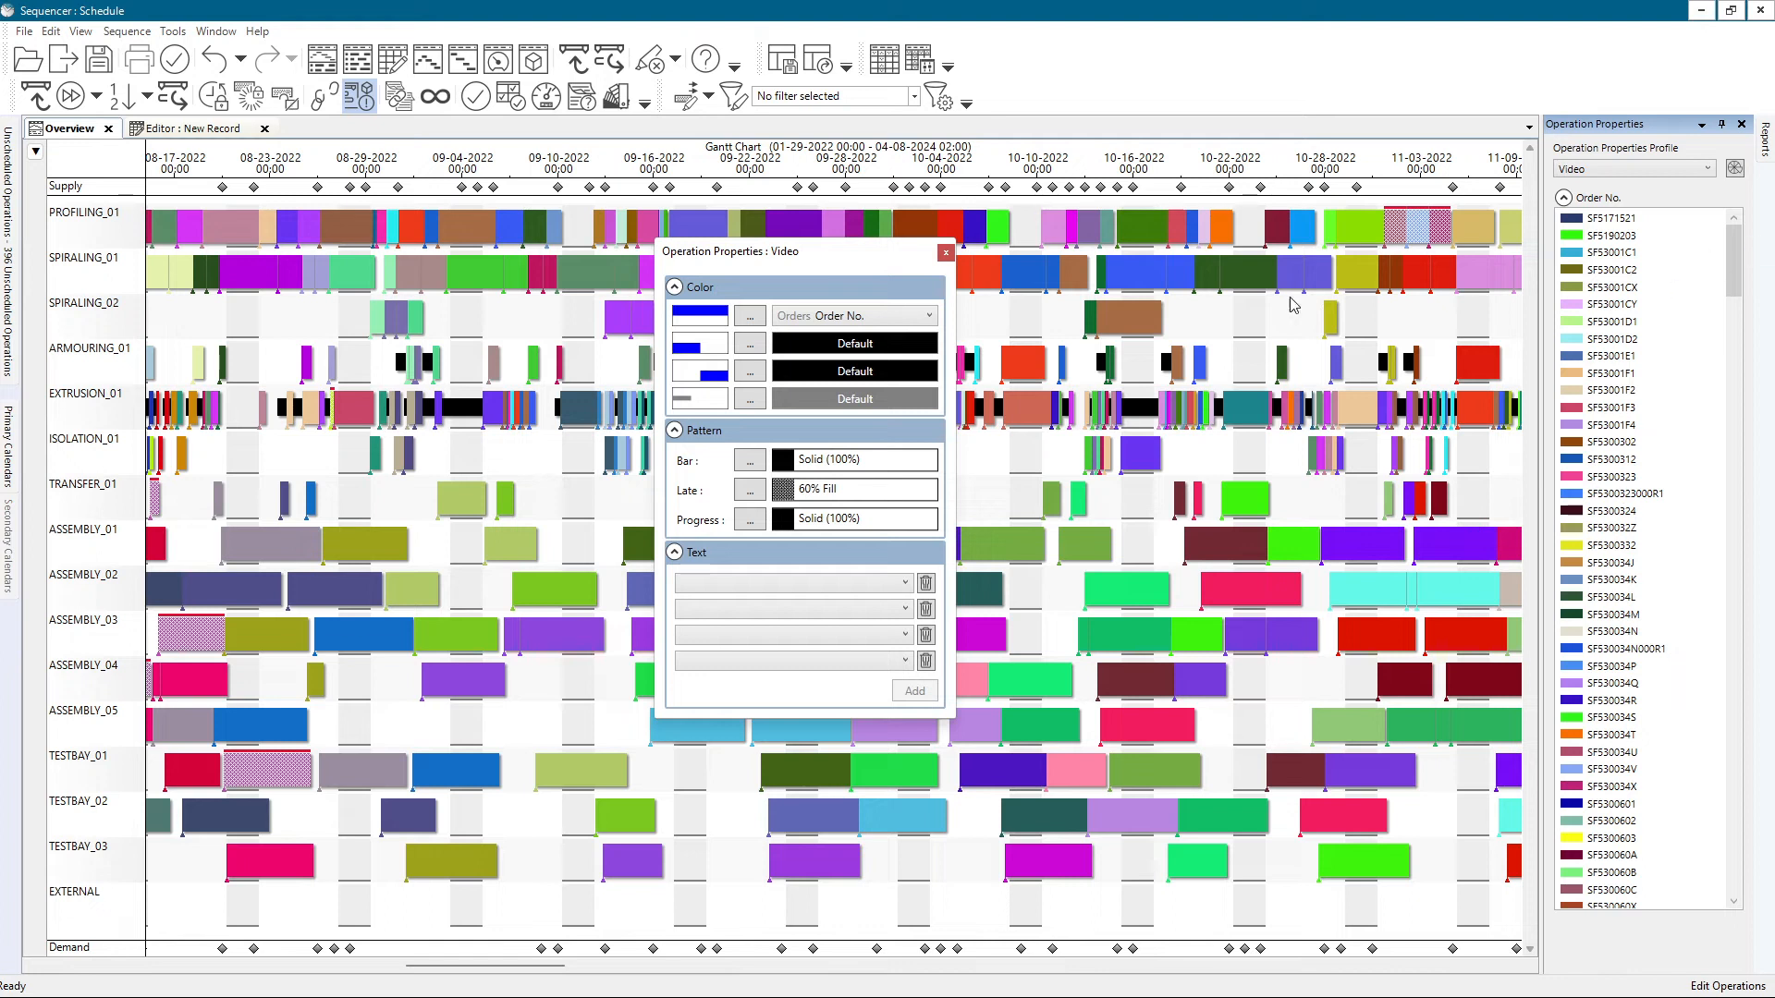
- Switch the full-bar color mode to Color Range from white to black and base it on the Orders field Demand Date
click(750, 319)
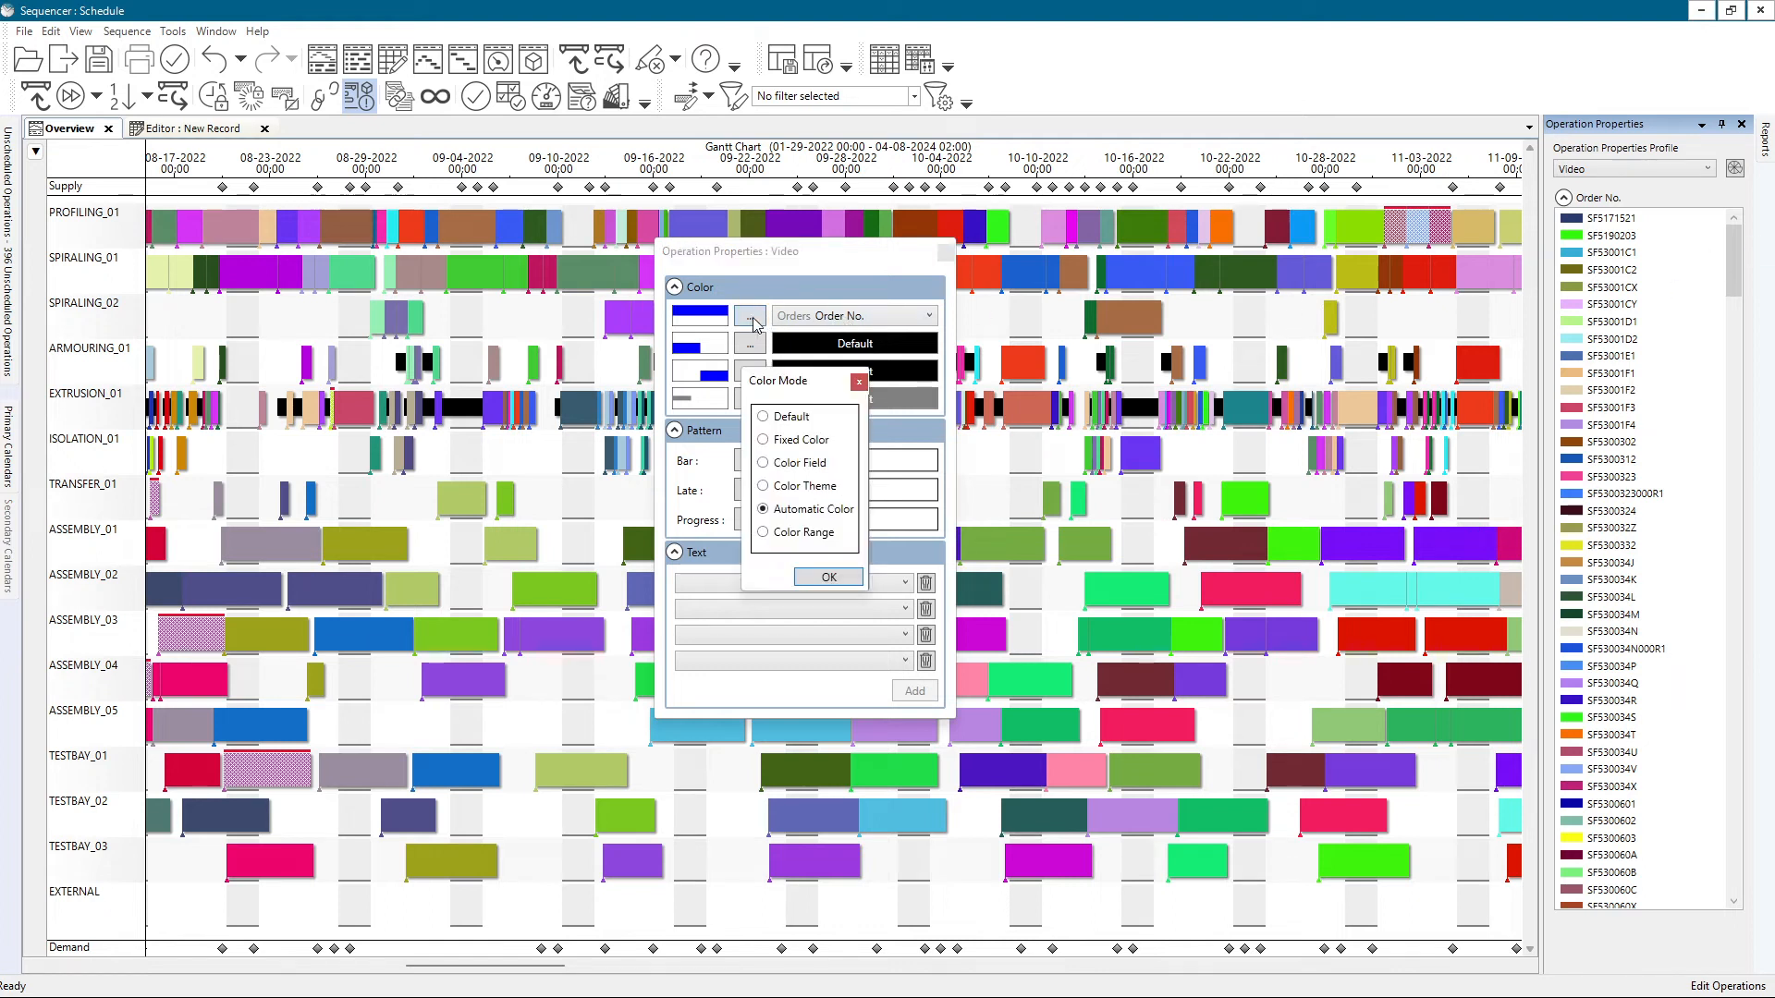
click(813, 579)
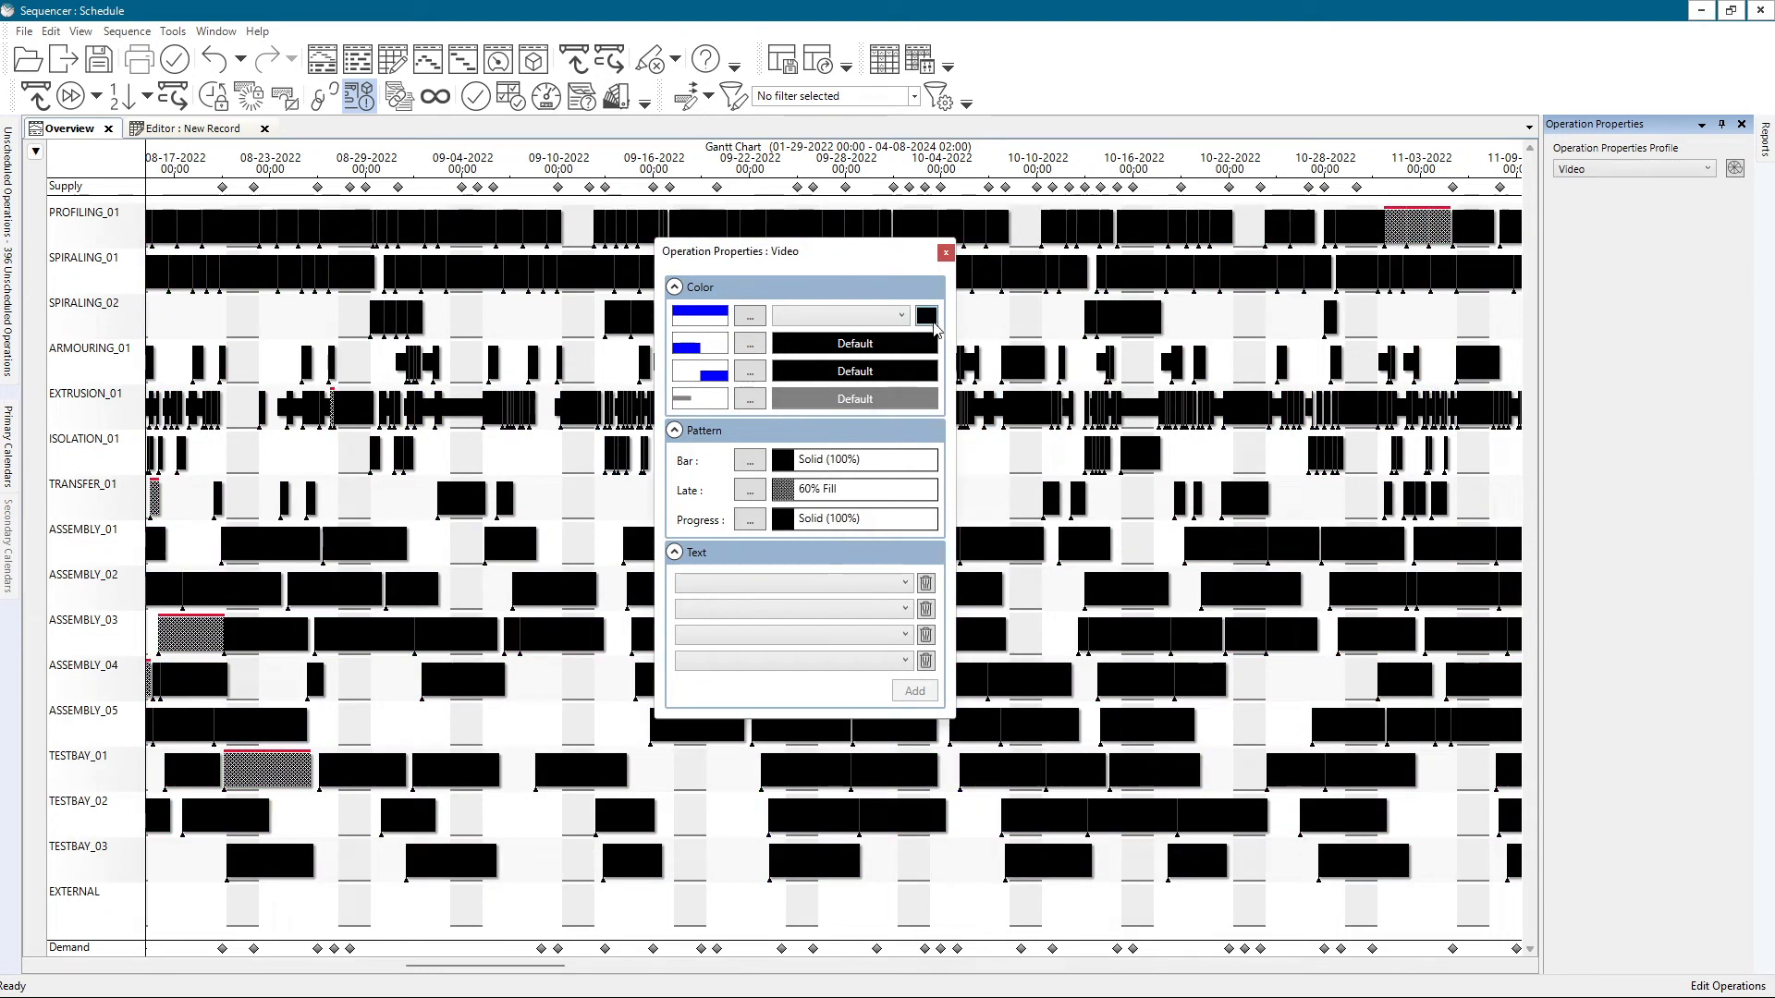
click(928, 318)
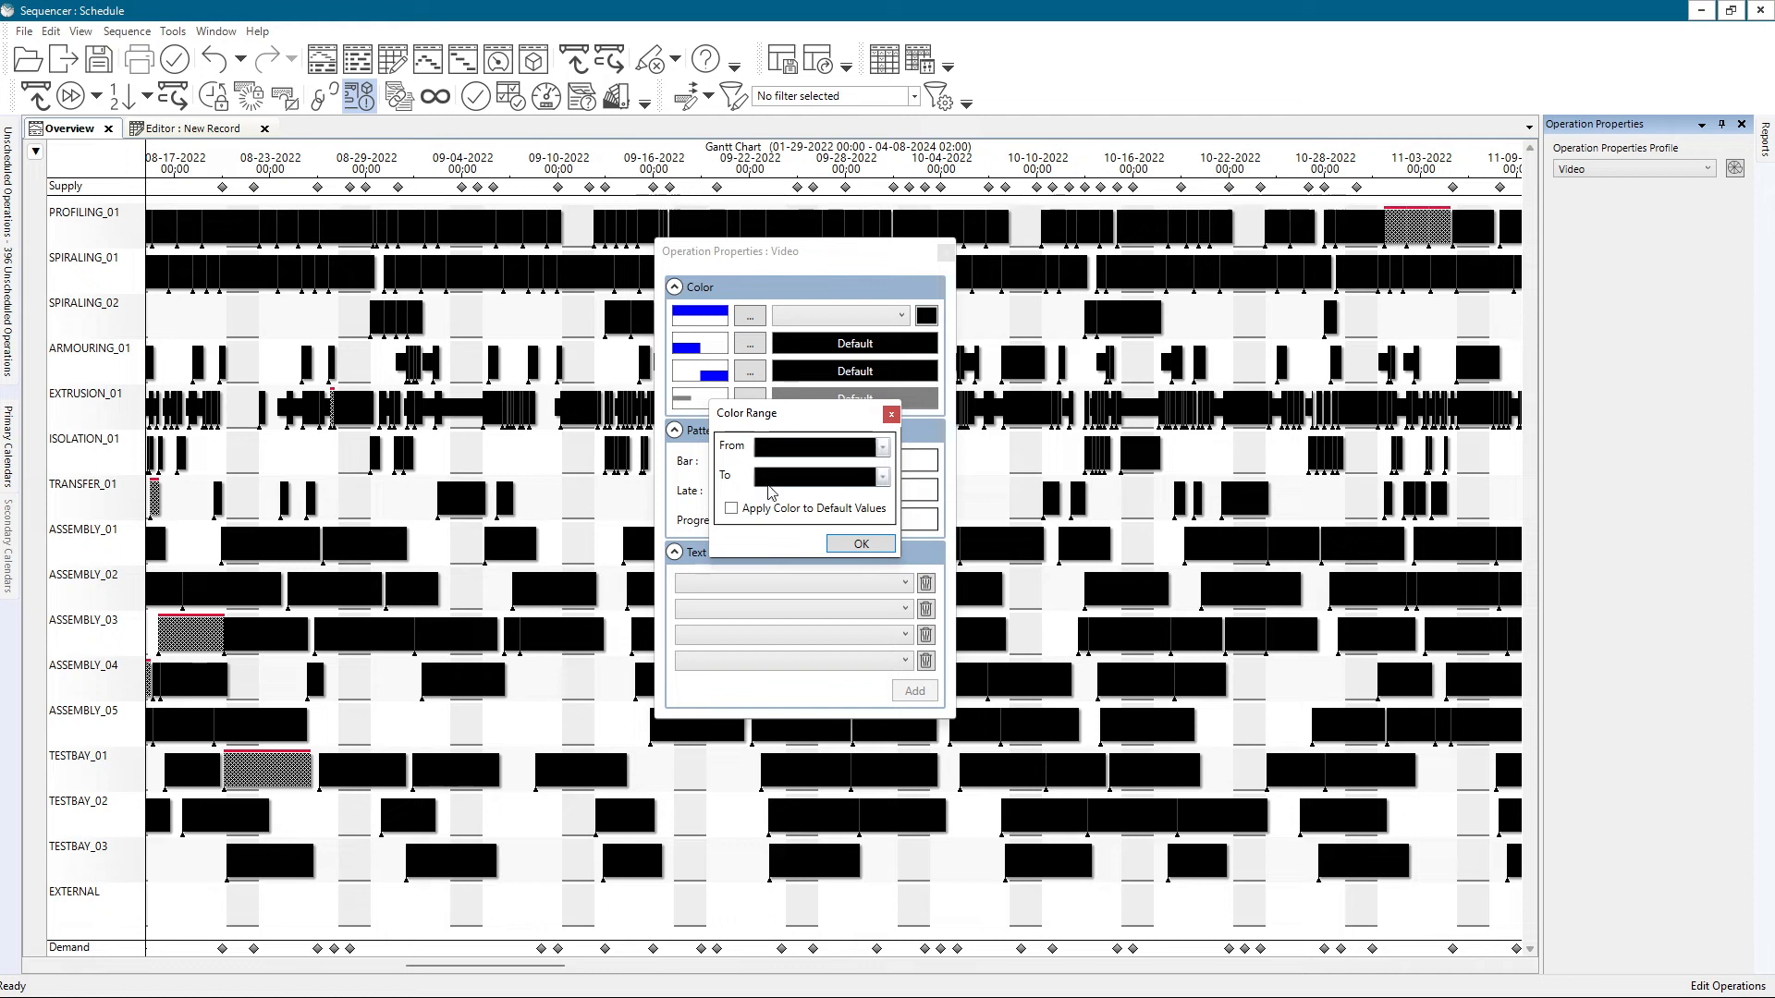
click(883, 449)
click(779, 541)
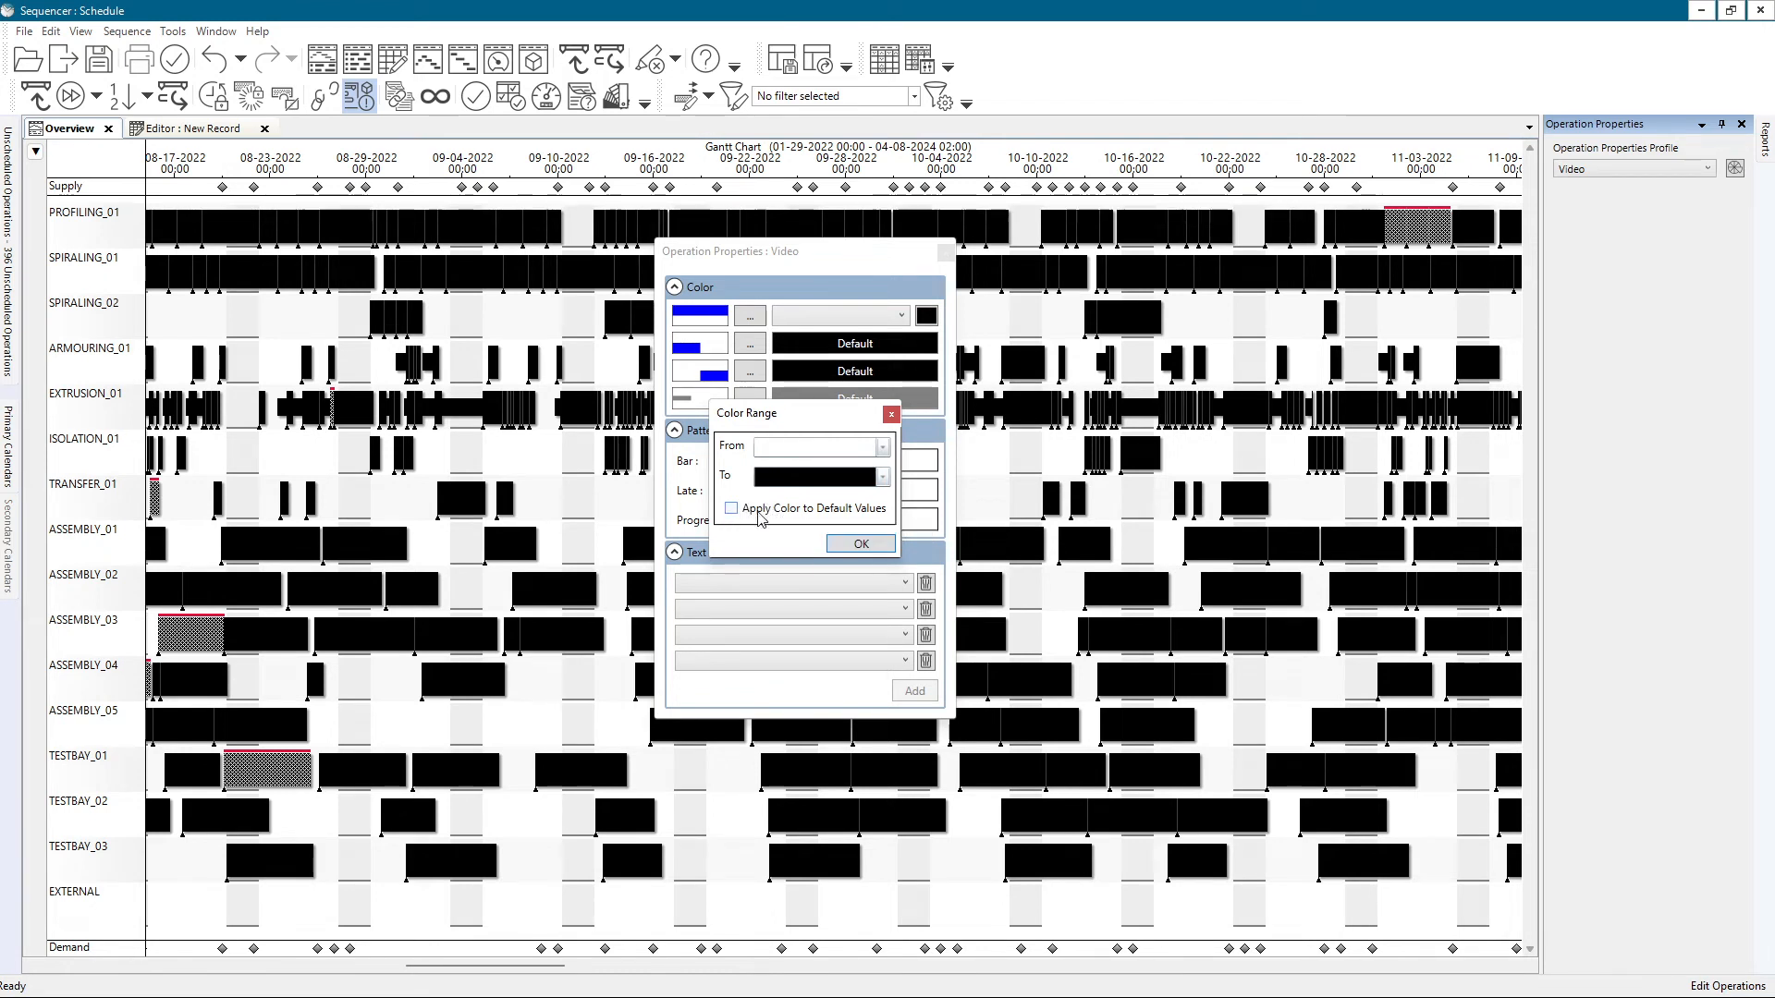
click(861, 544)
click(901, 315)
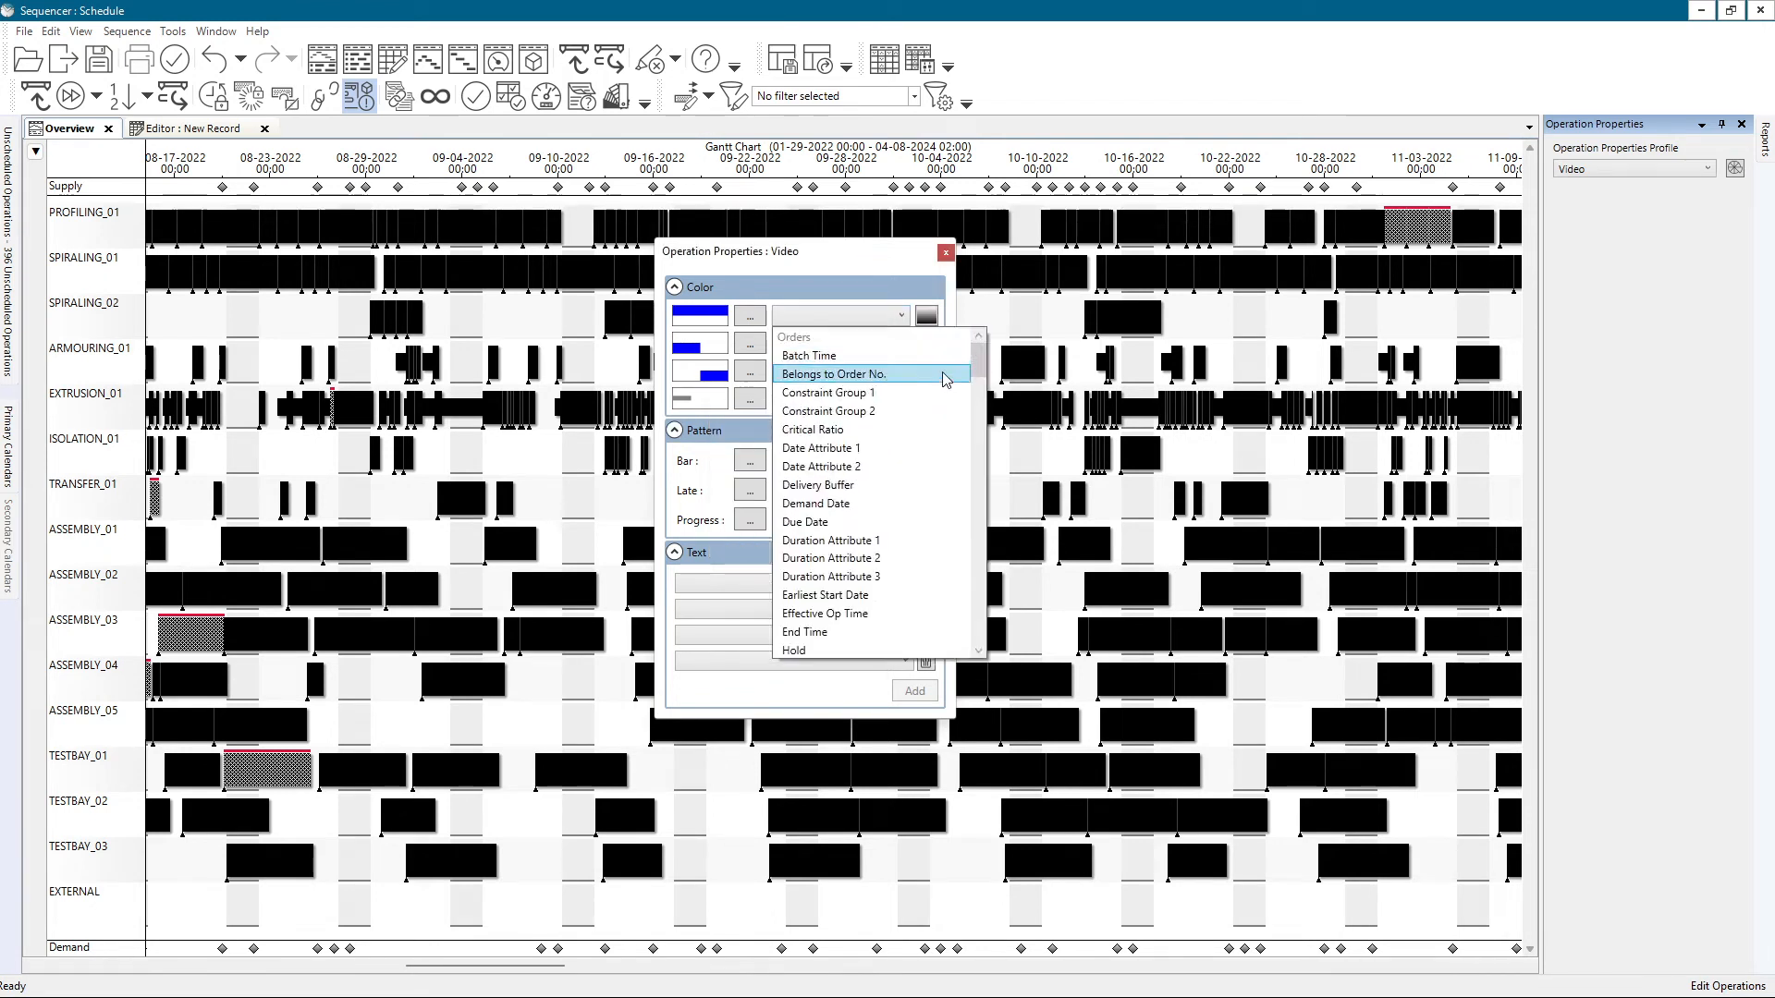
click(885, 503)
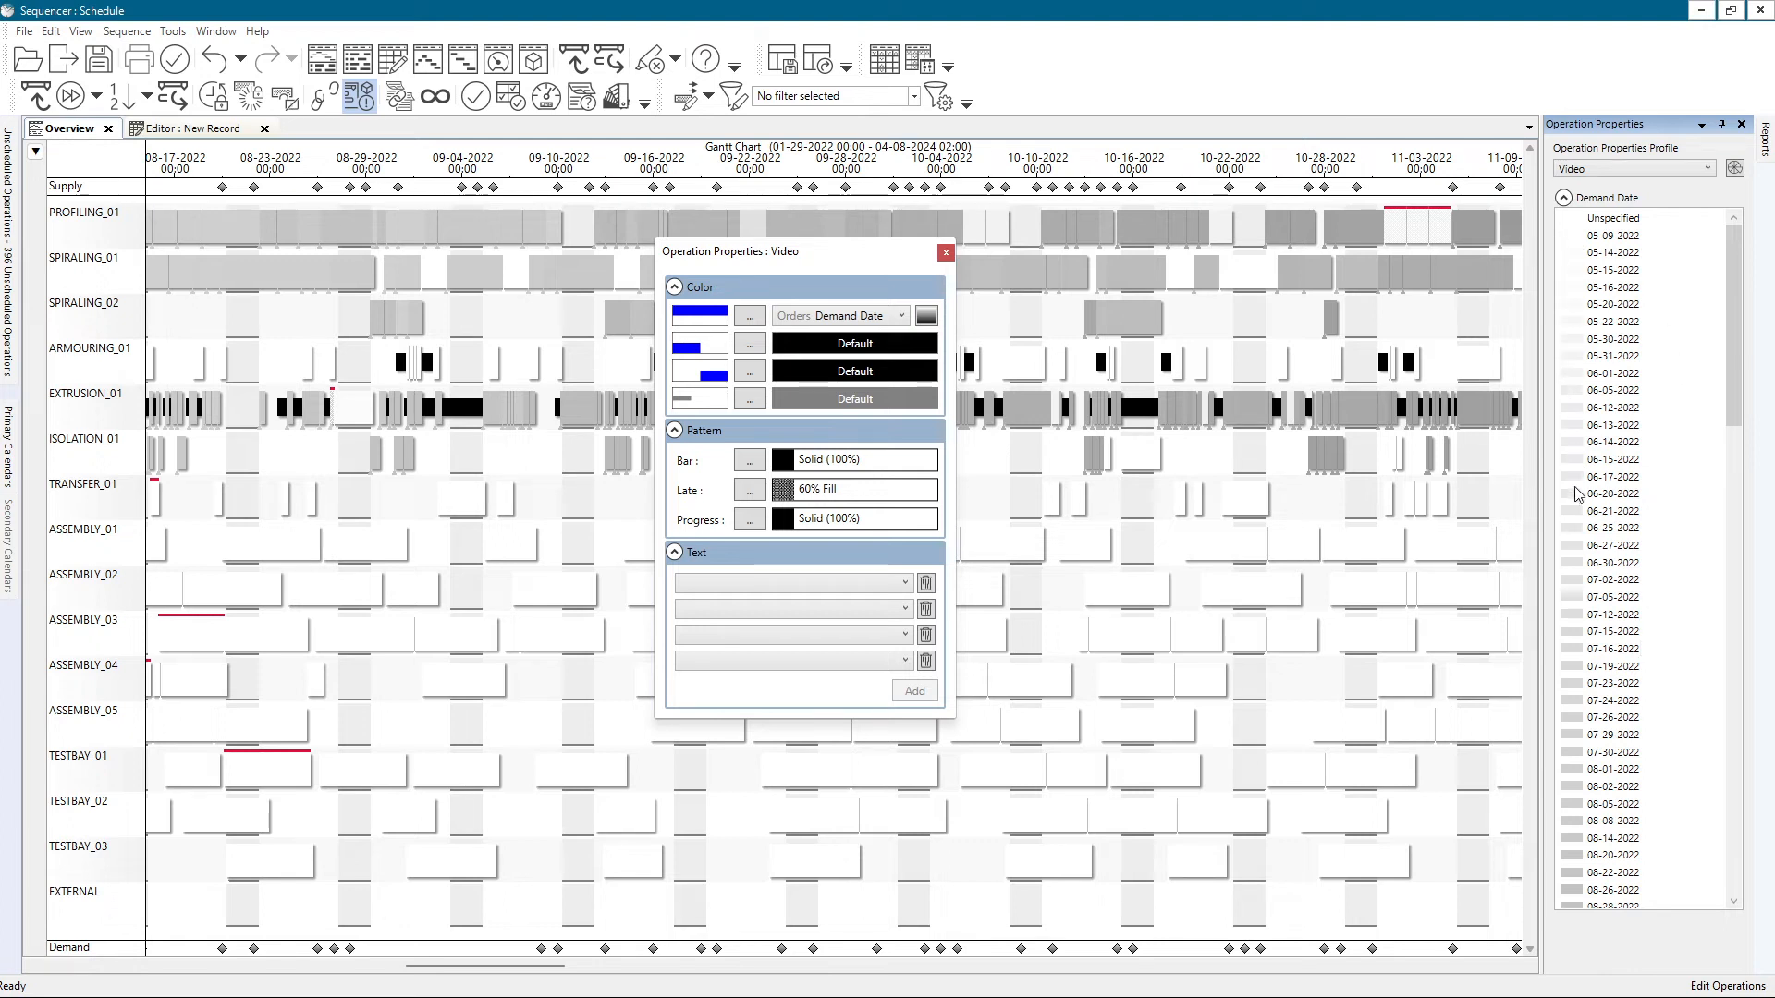
- Enable Apply Color to Default Values for the full-bar color range
click(925, 315)
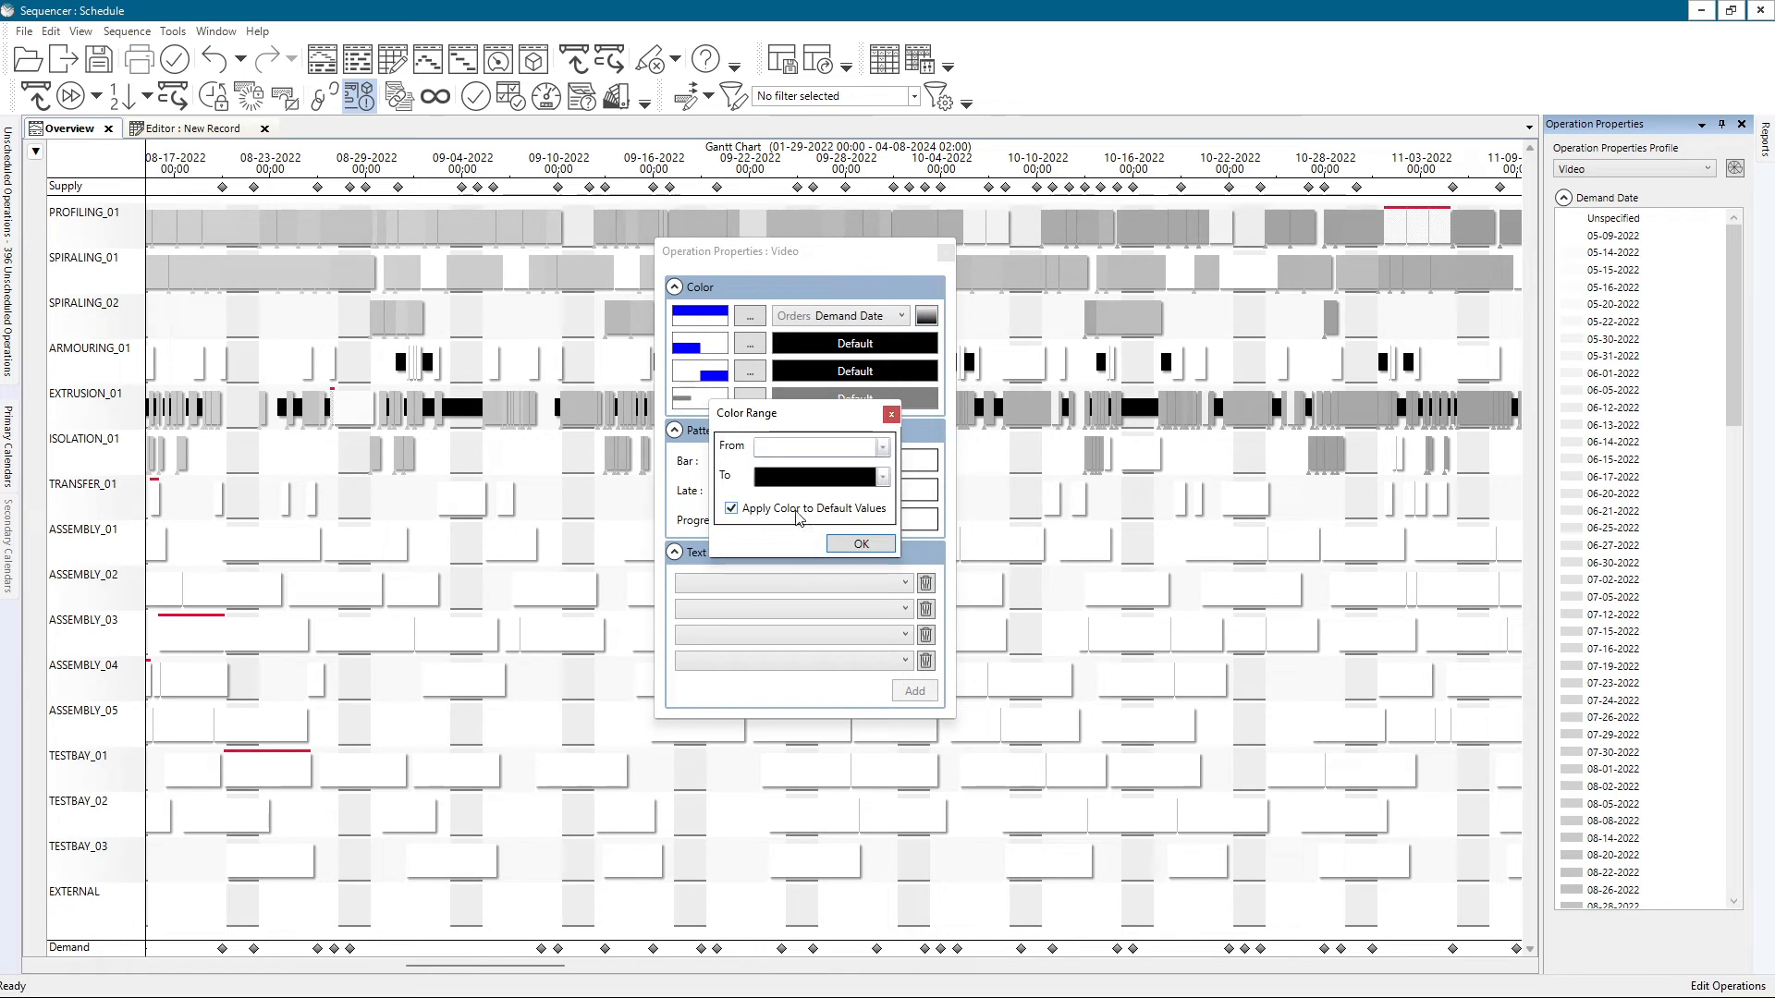
click(852, 547)
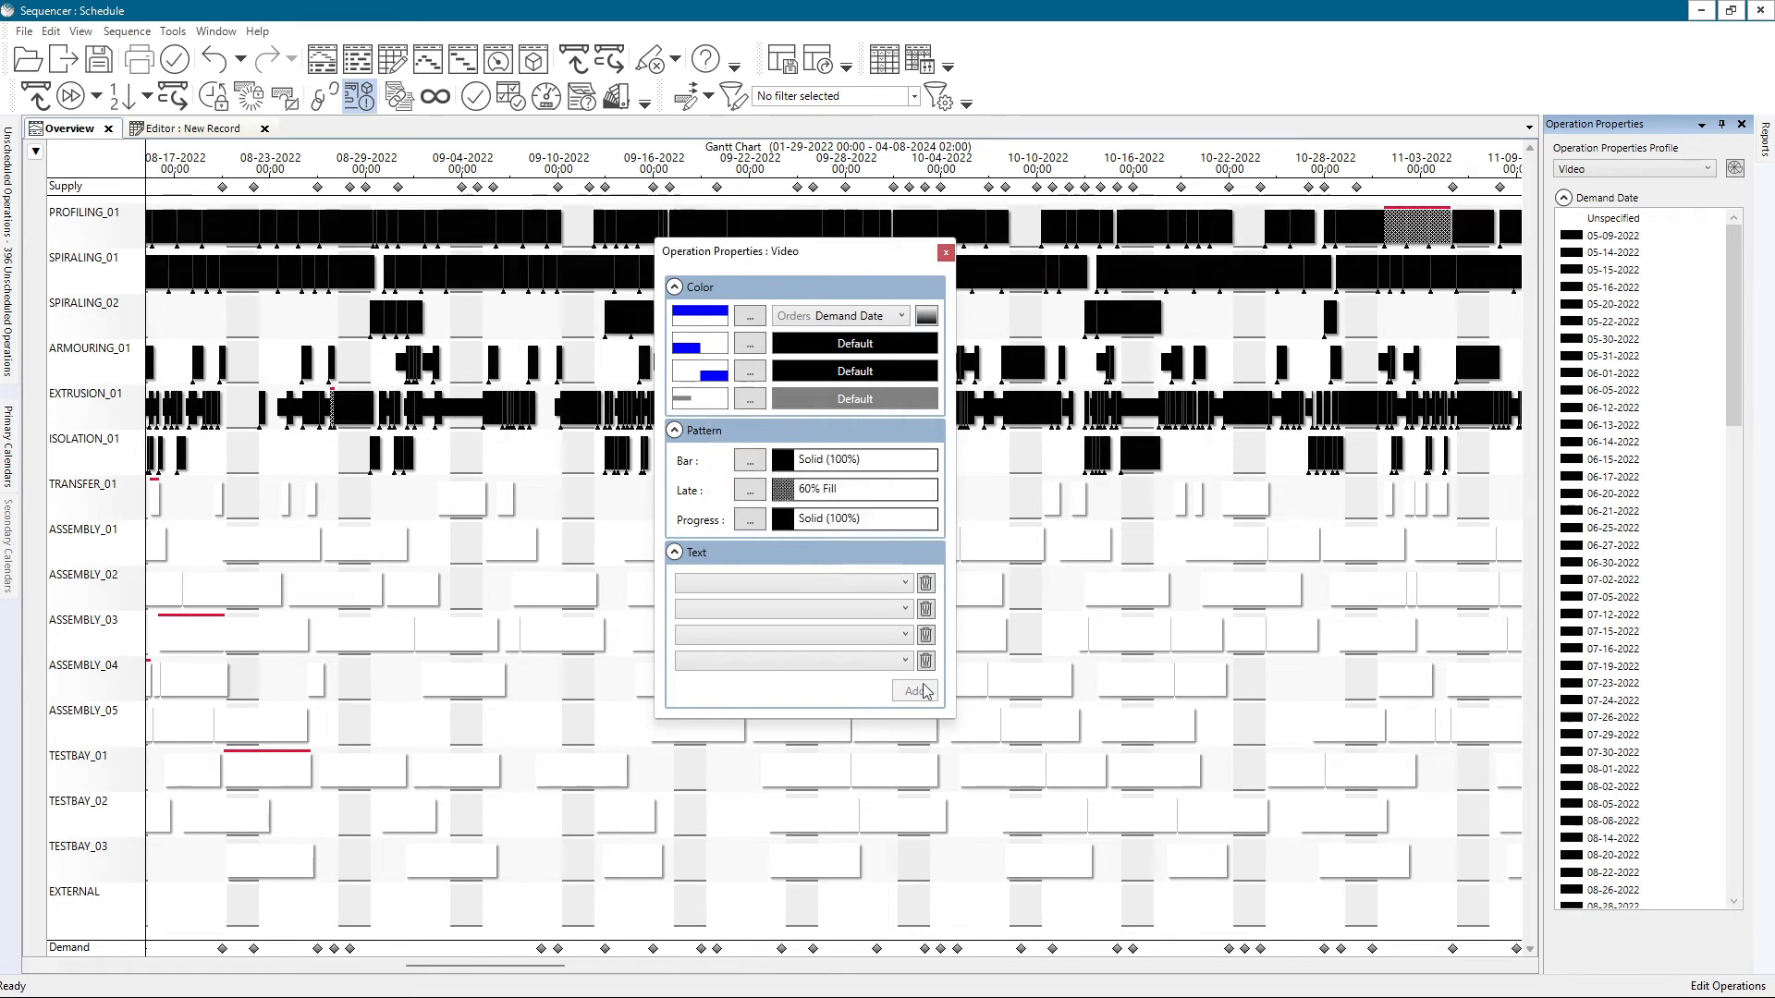
click(1624, 225)
- Disable Apply Color to Default Values for the full-bar color range and close the profile editor
click(924, 316)
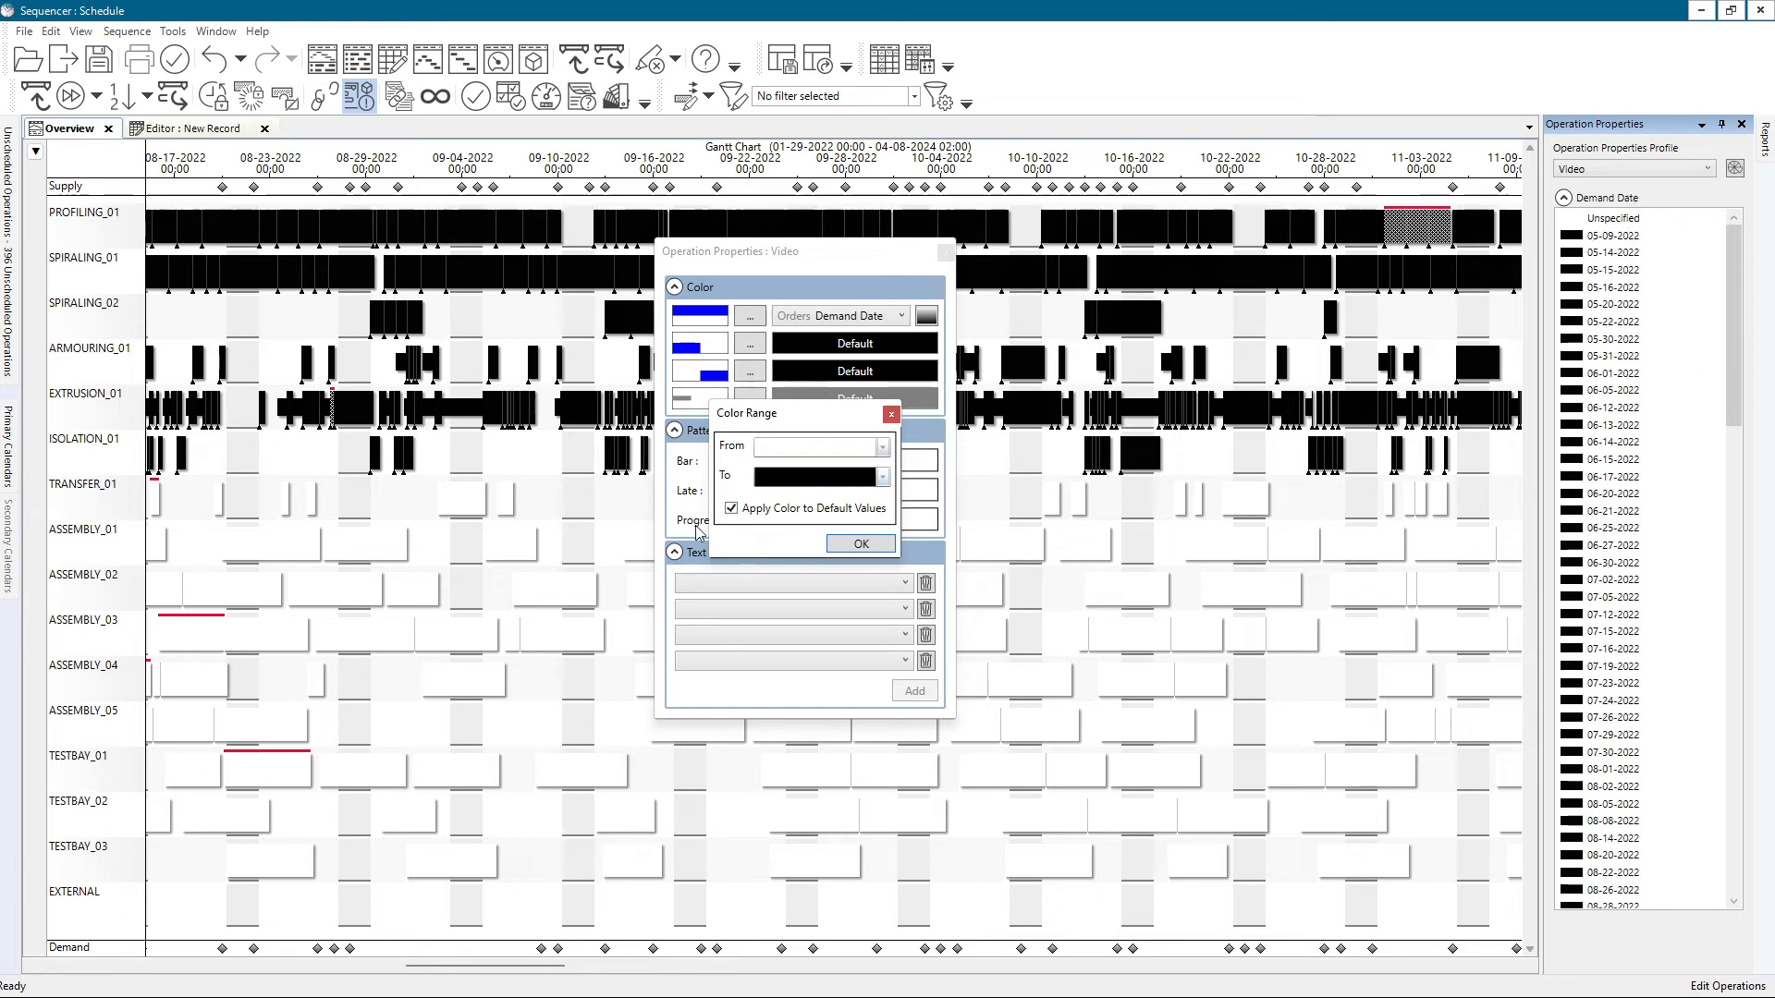
click(865, 545)
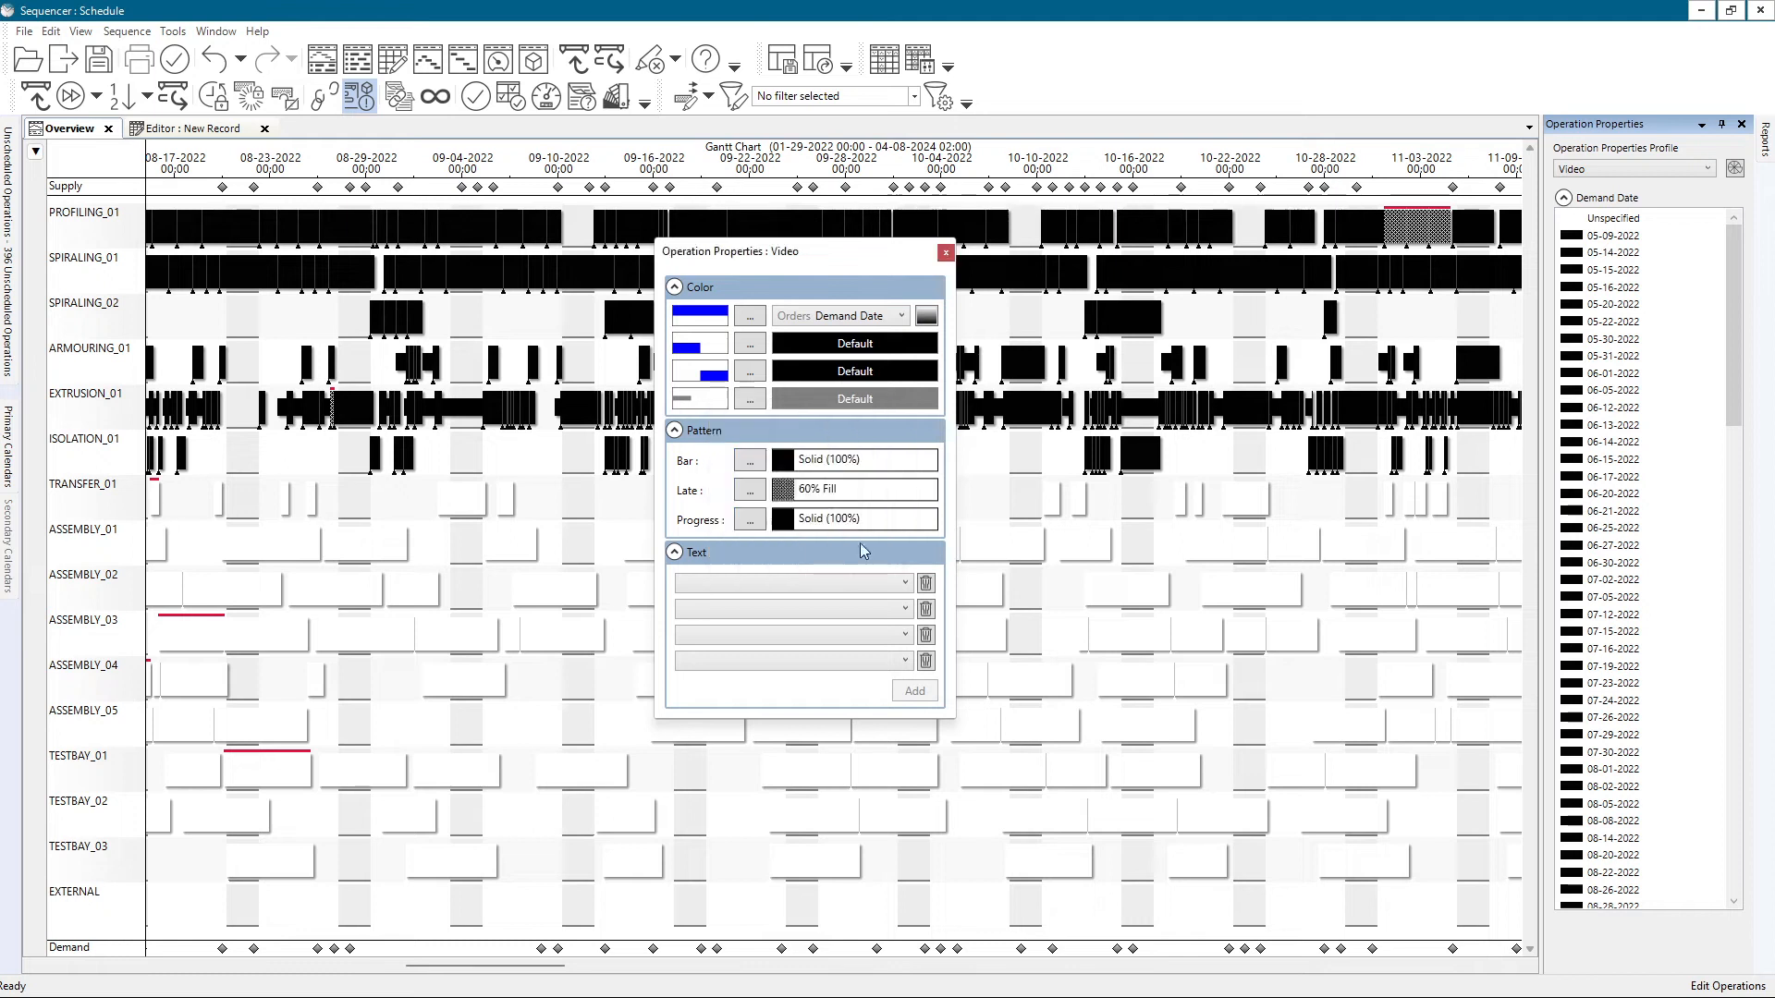
click(944, 253)
click(1059, 231)
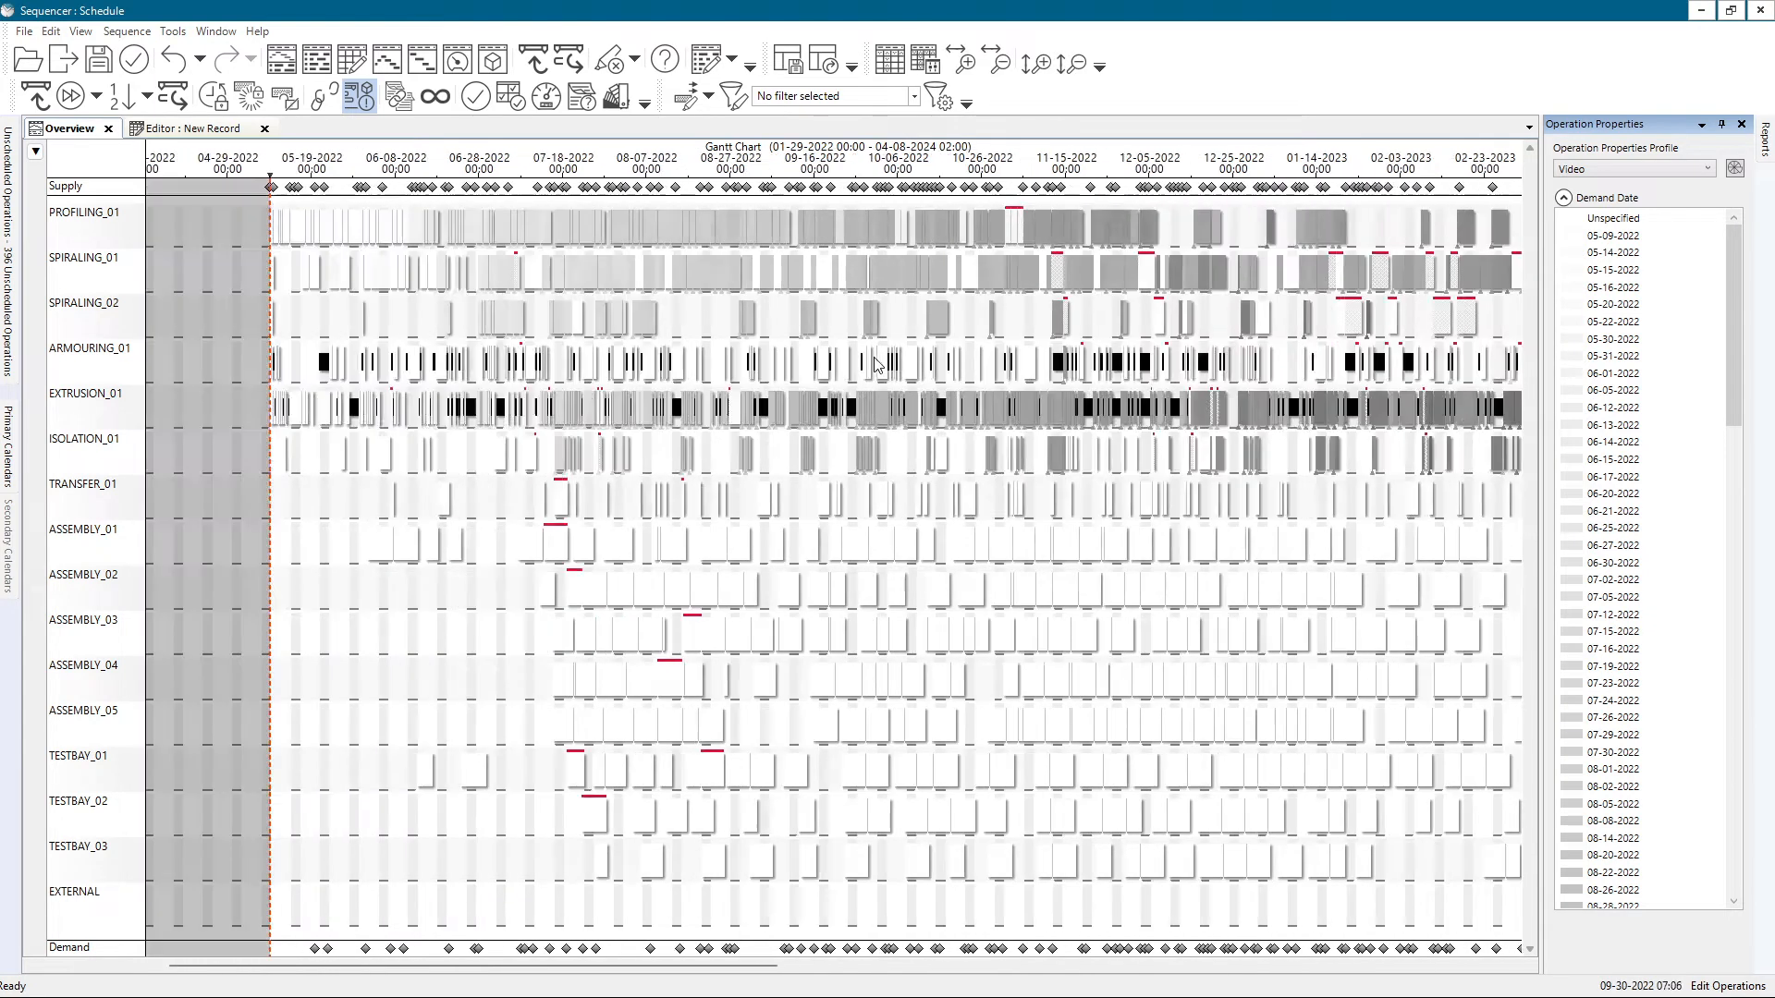
- Examine the Demand Date shading across the schedule and its legend, highlighting the operations due 08-21-2023
scroll(884, 367, down, 2)
drag(889, 366, 800, 355)
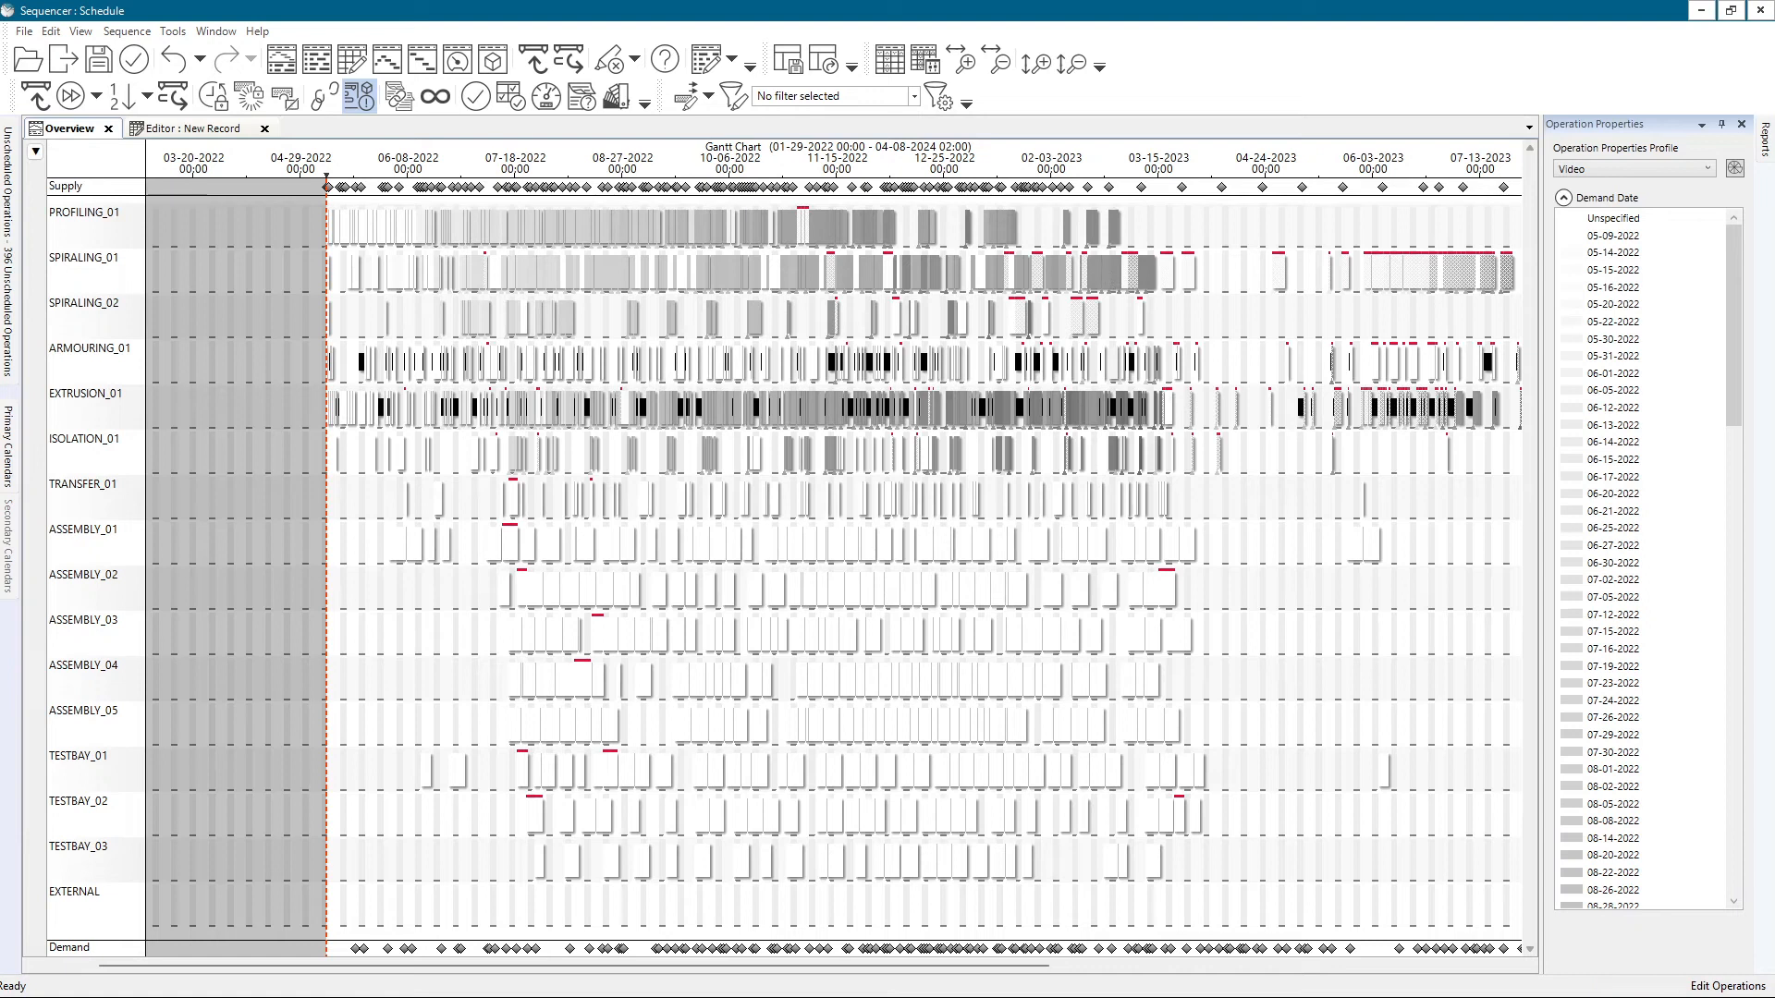
drag(1734, 323, 1734, 792)
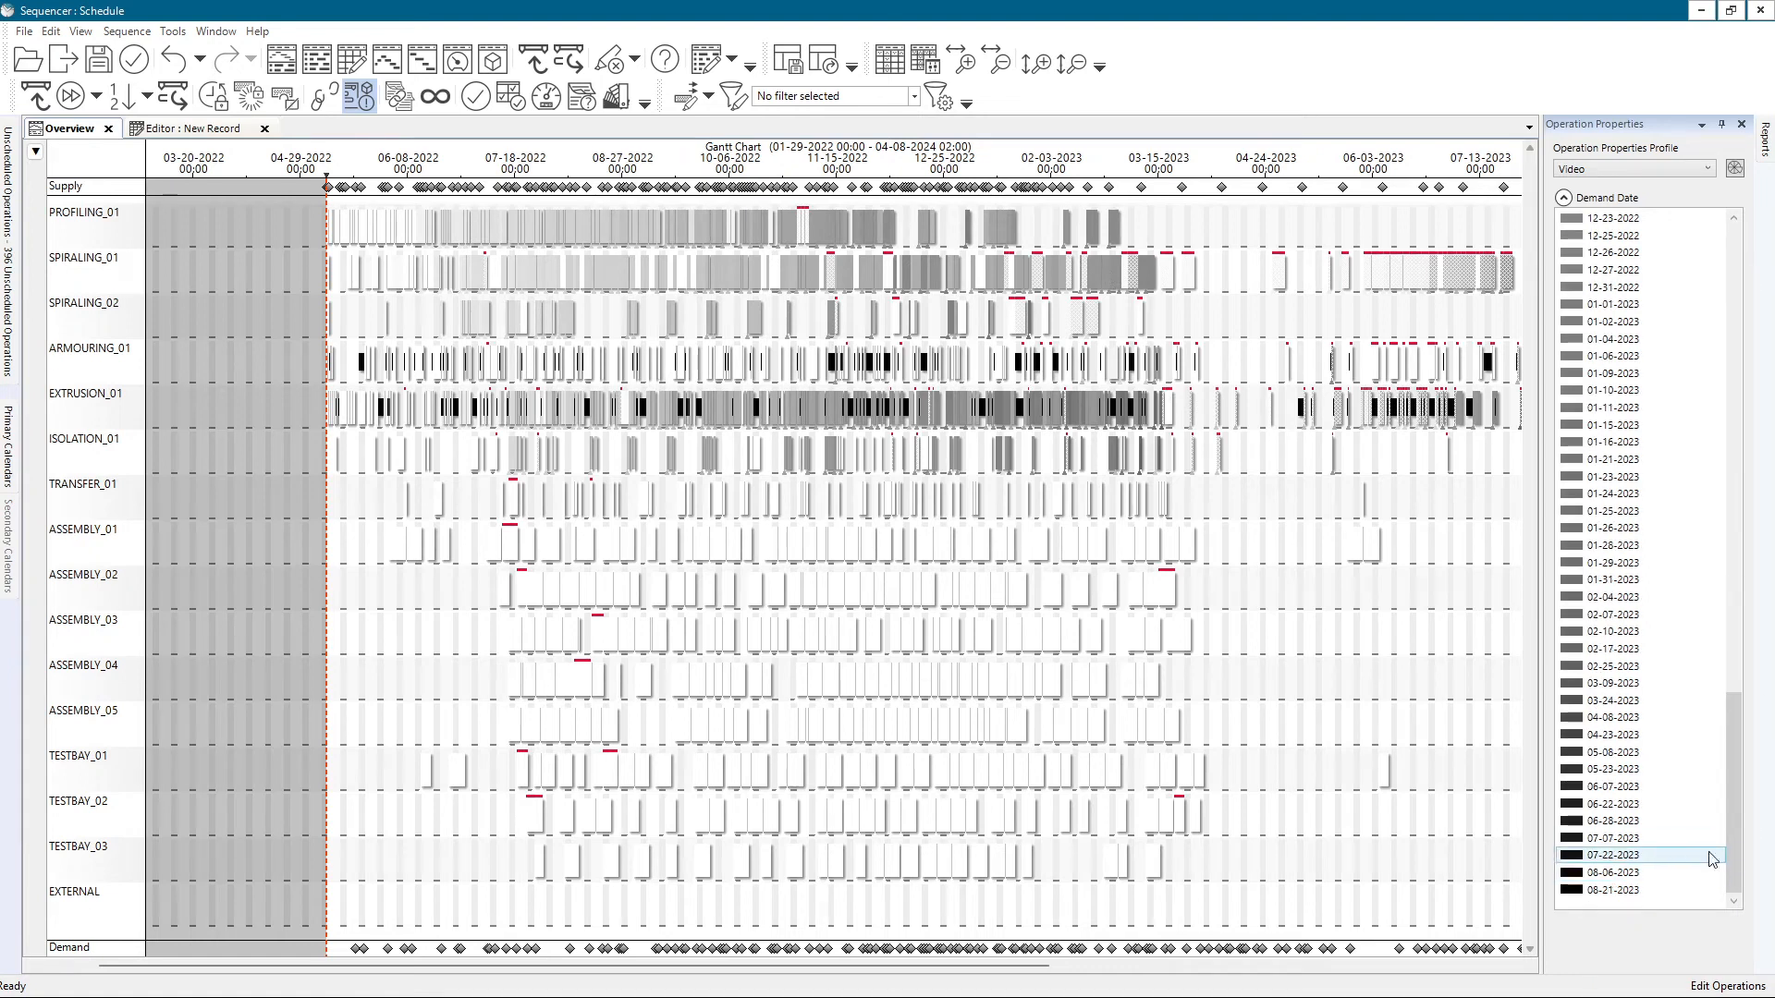
click(1619, 891)
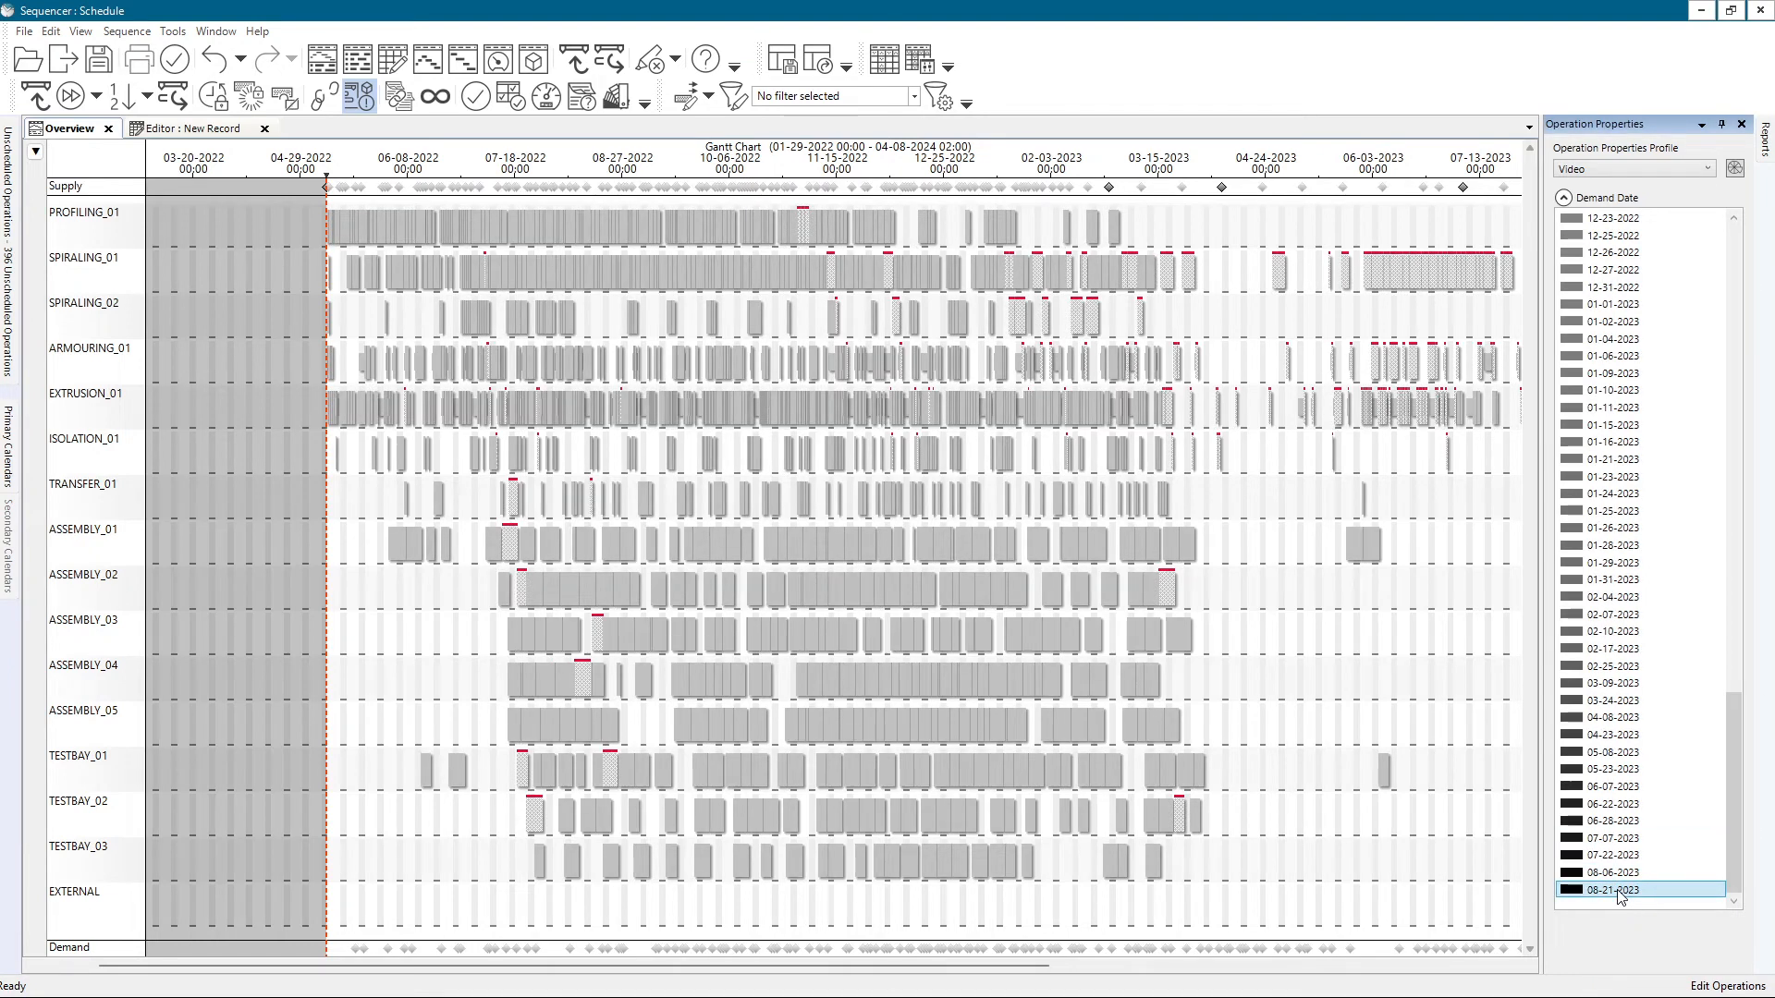
scroll(1627, 739, up, 20)
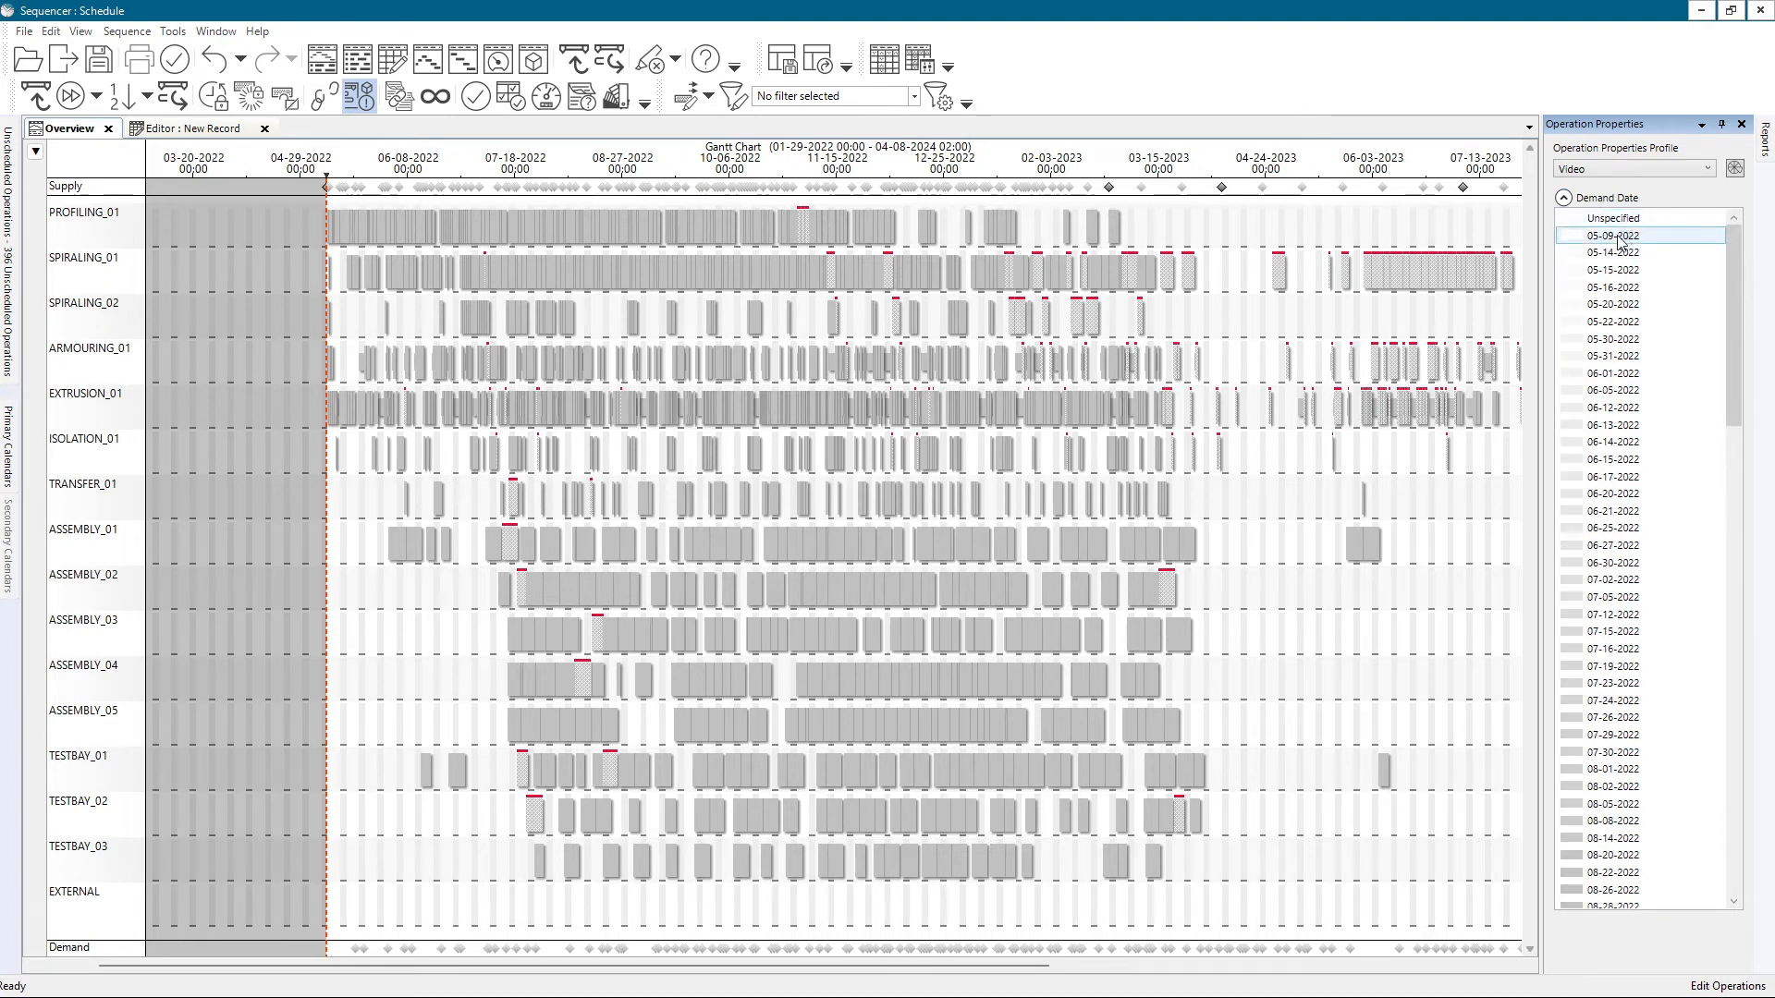
scroll(828, 368, down, 2)
- Reopen the Video profile for editing and switch its full-bar color mode to Color Theme
click(1734, 168)
click(801, 364)
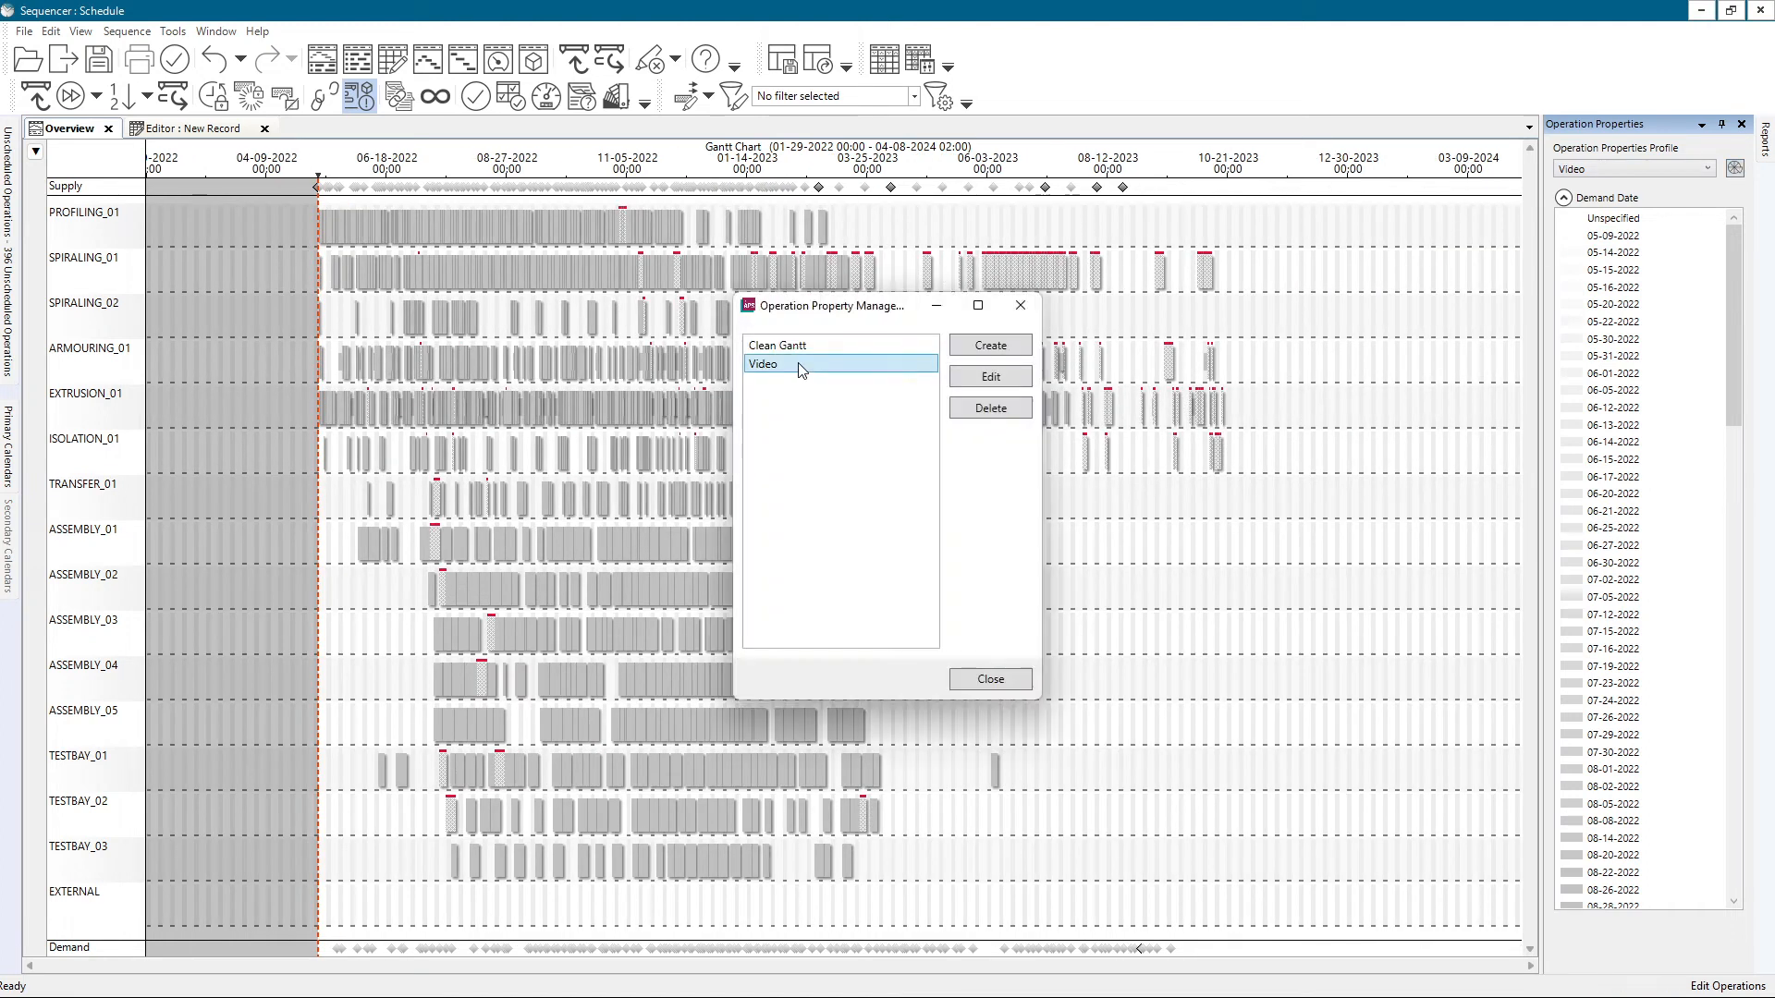
click(1021, 380)
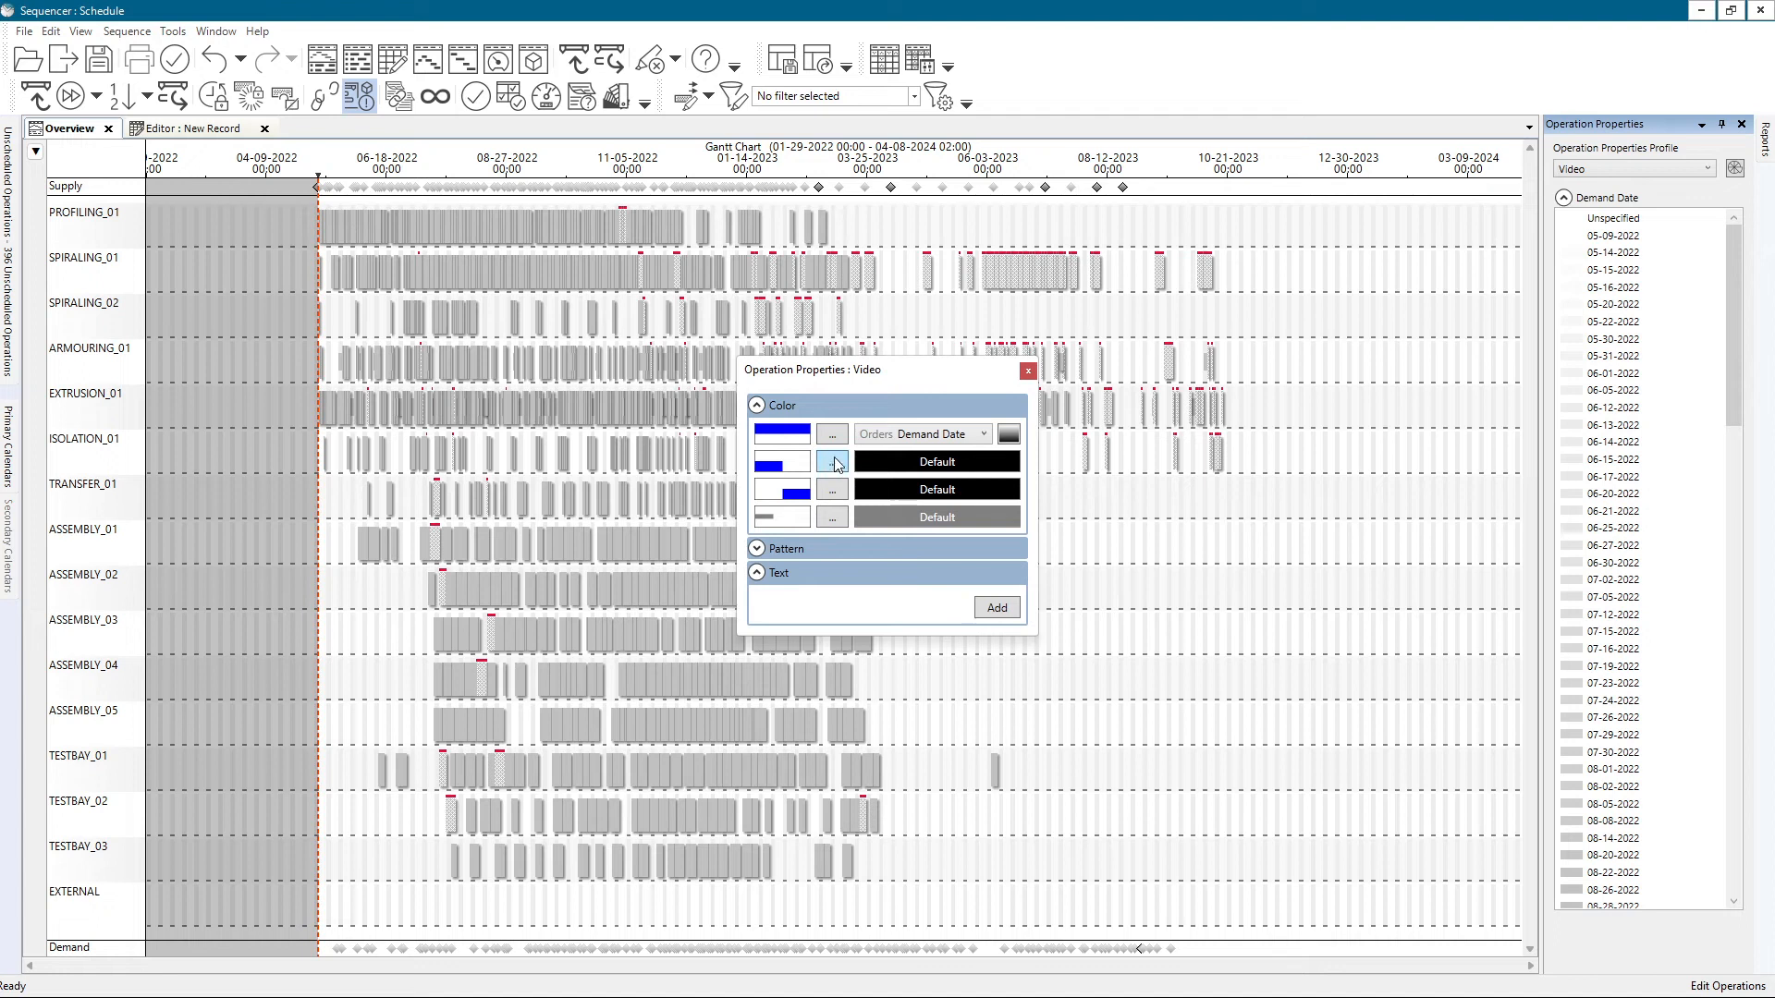
click(927, 434)
click(843, 436)
click(839, 435)
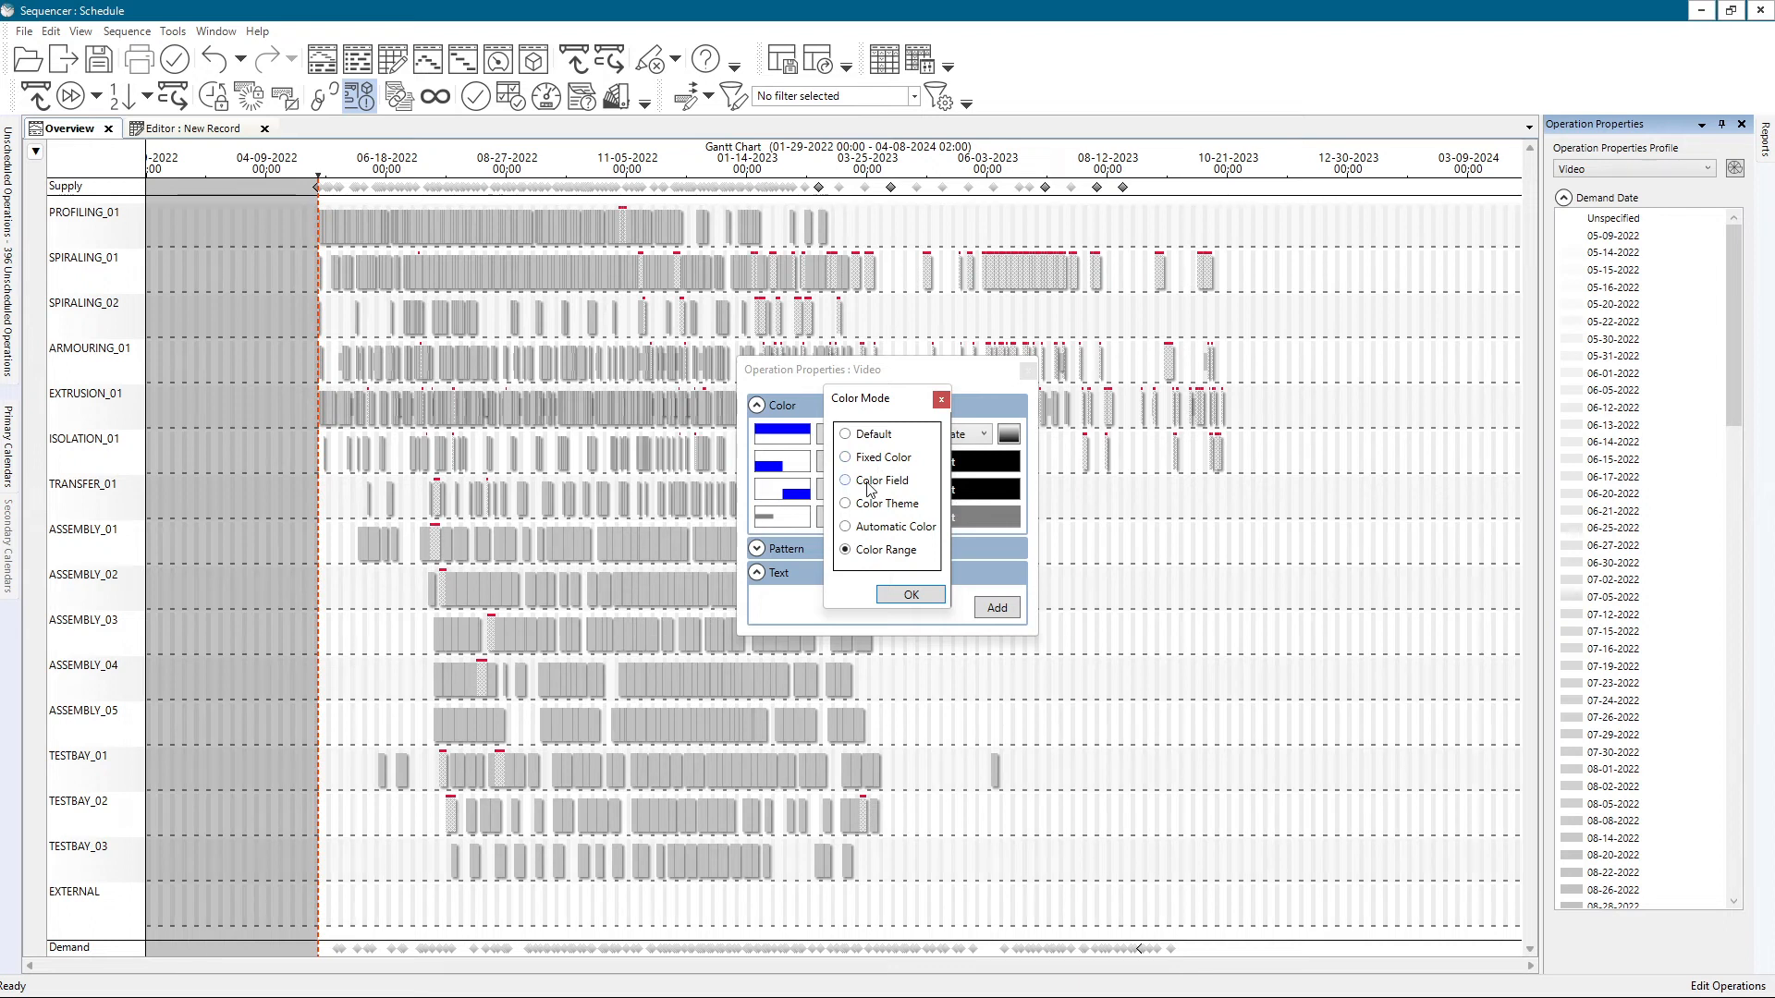
click(911, 595)
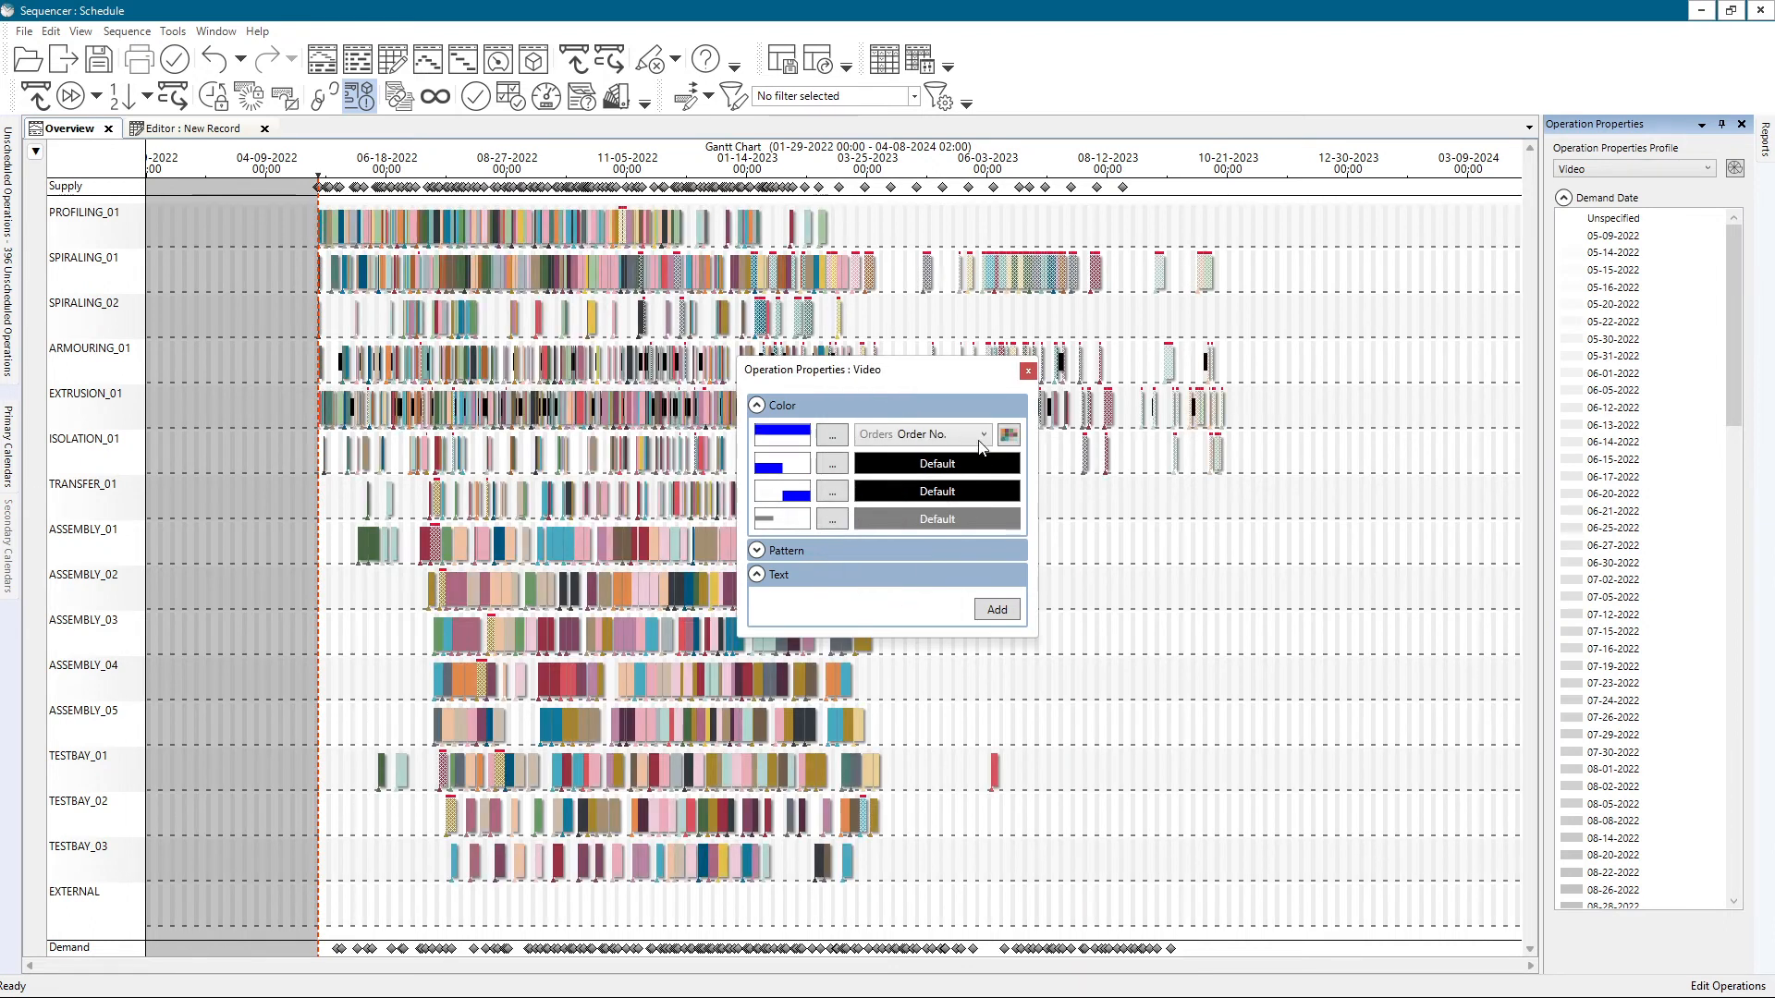
- Use the Orders field Order No. and the Default theme for the full-bar theme colors
click(983, 434)
click(963, 386)
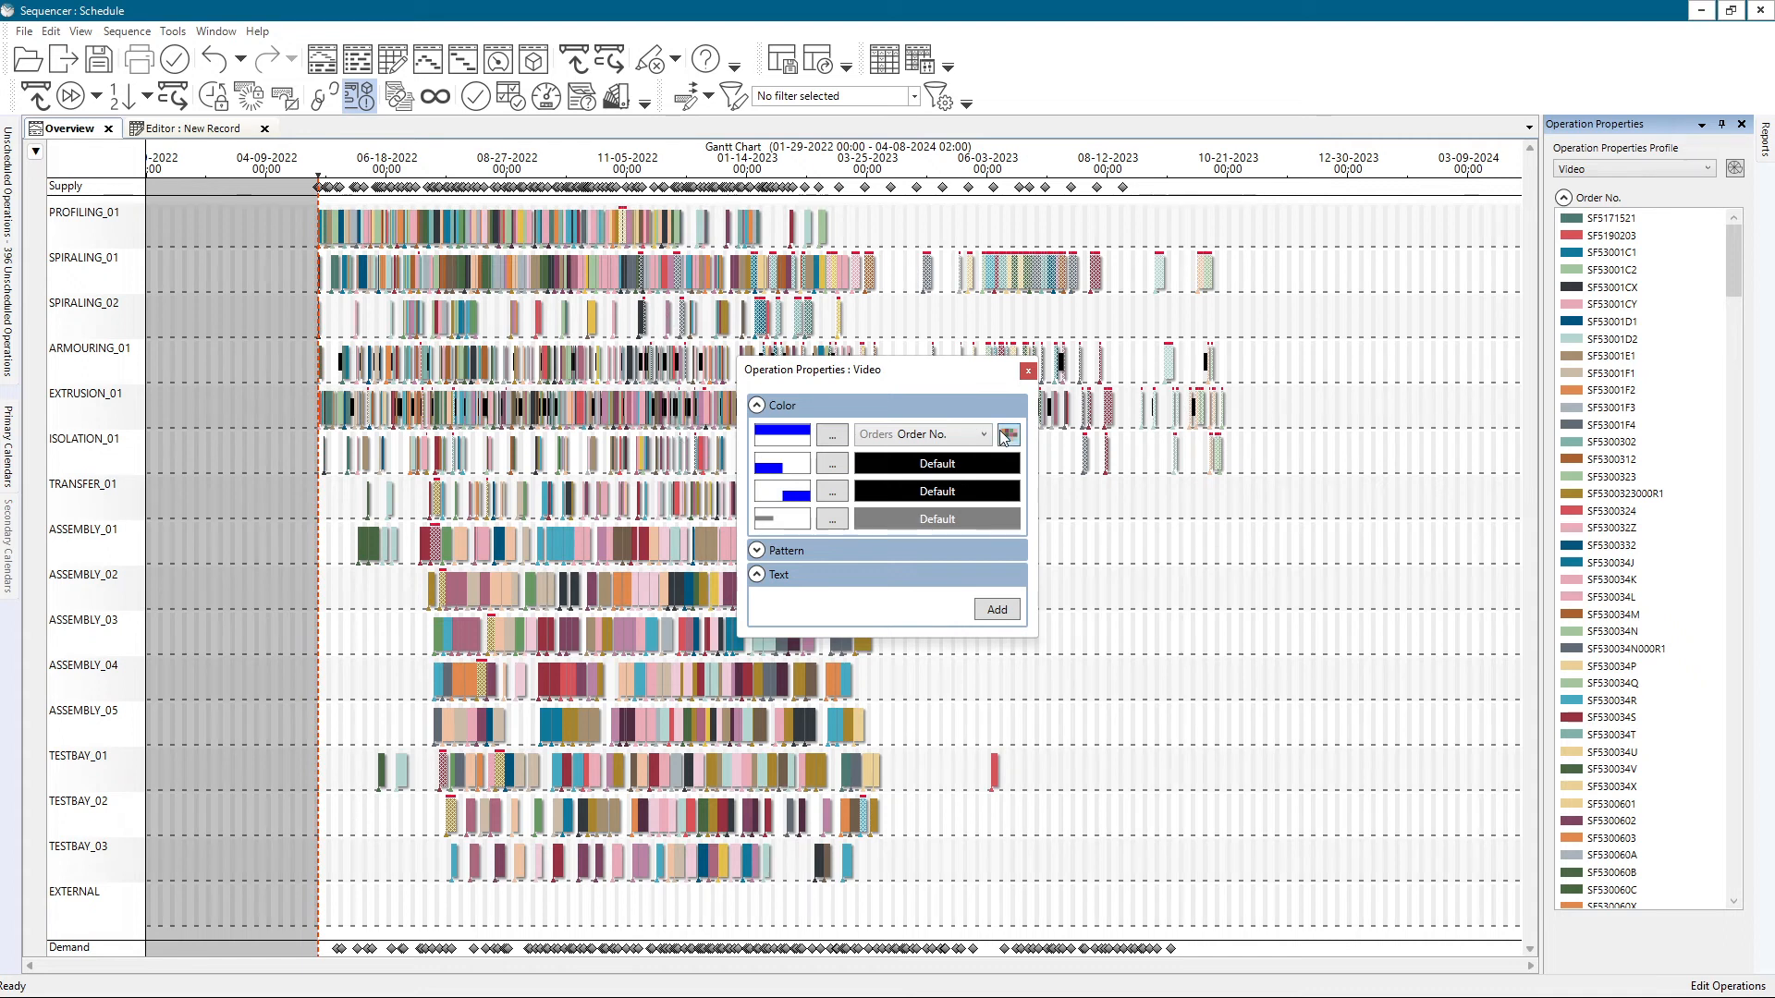
click(1009, 435)
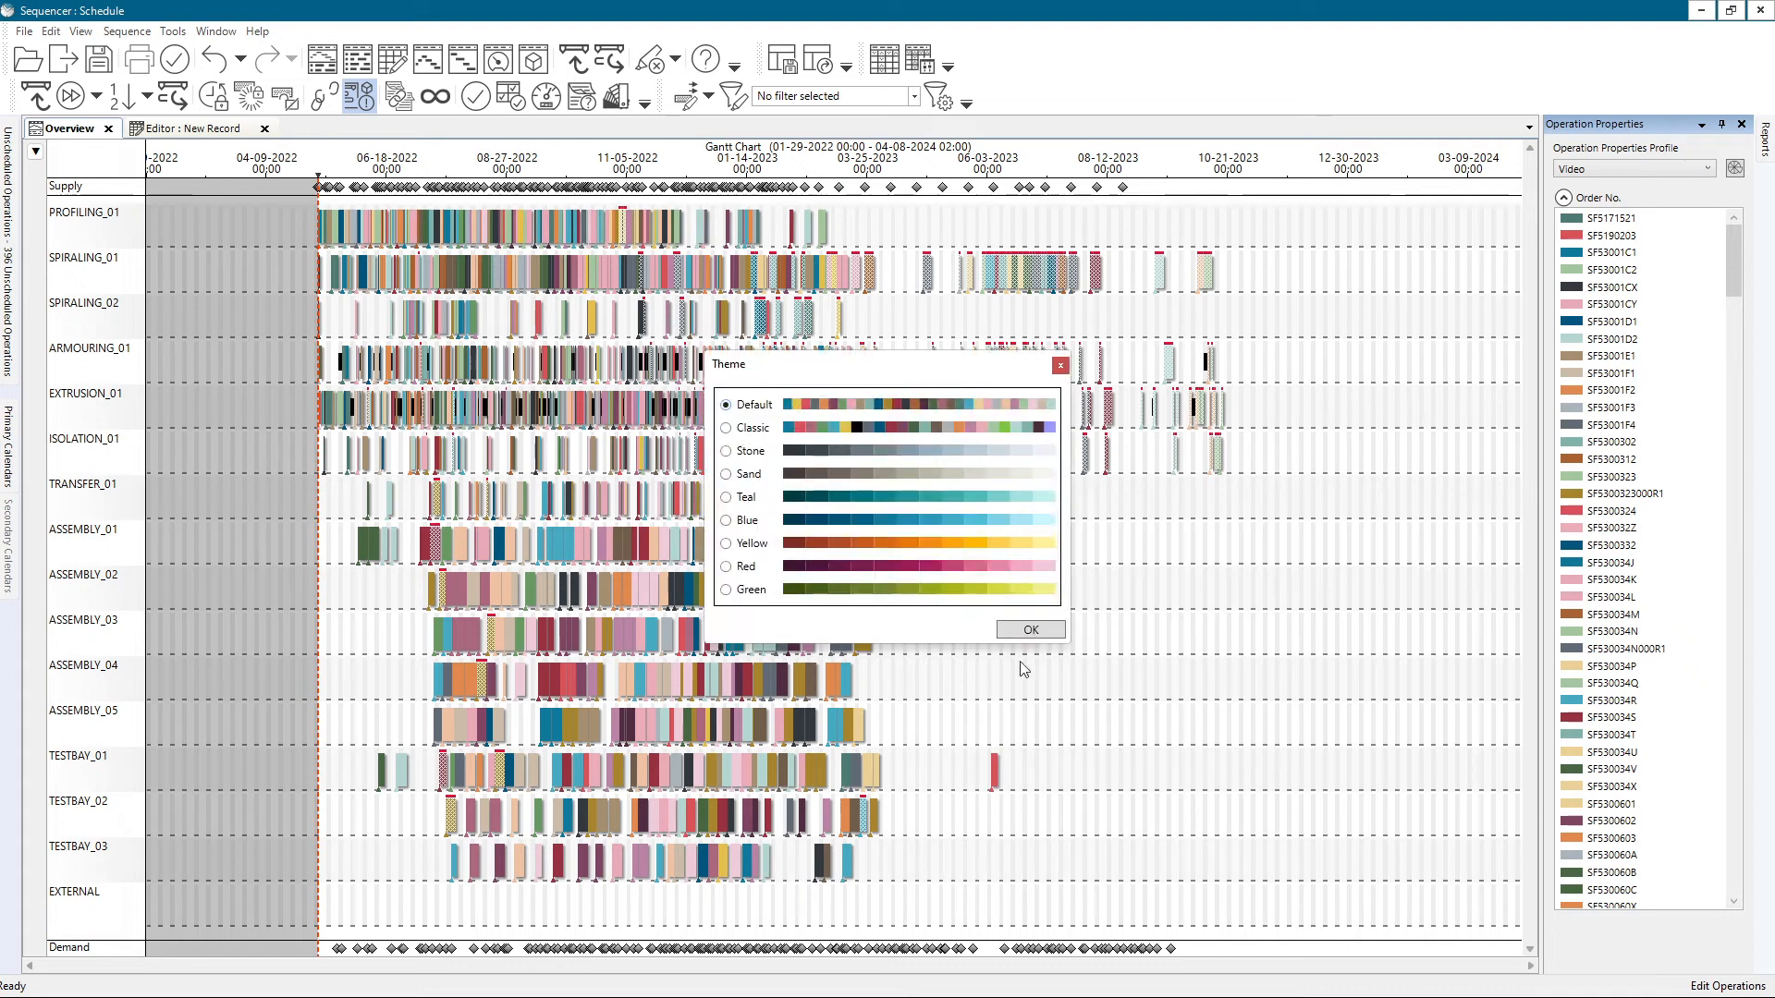
click(1024, 635)
- Set the lower-left bar segment to Automatic Color based on the Orders field Table Attribute 1, and close the profile editor and manager
drag(819, 382, 798, 271)
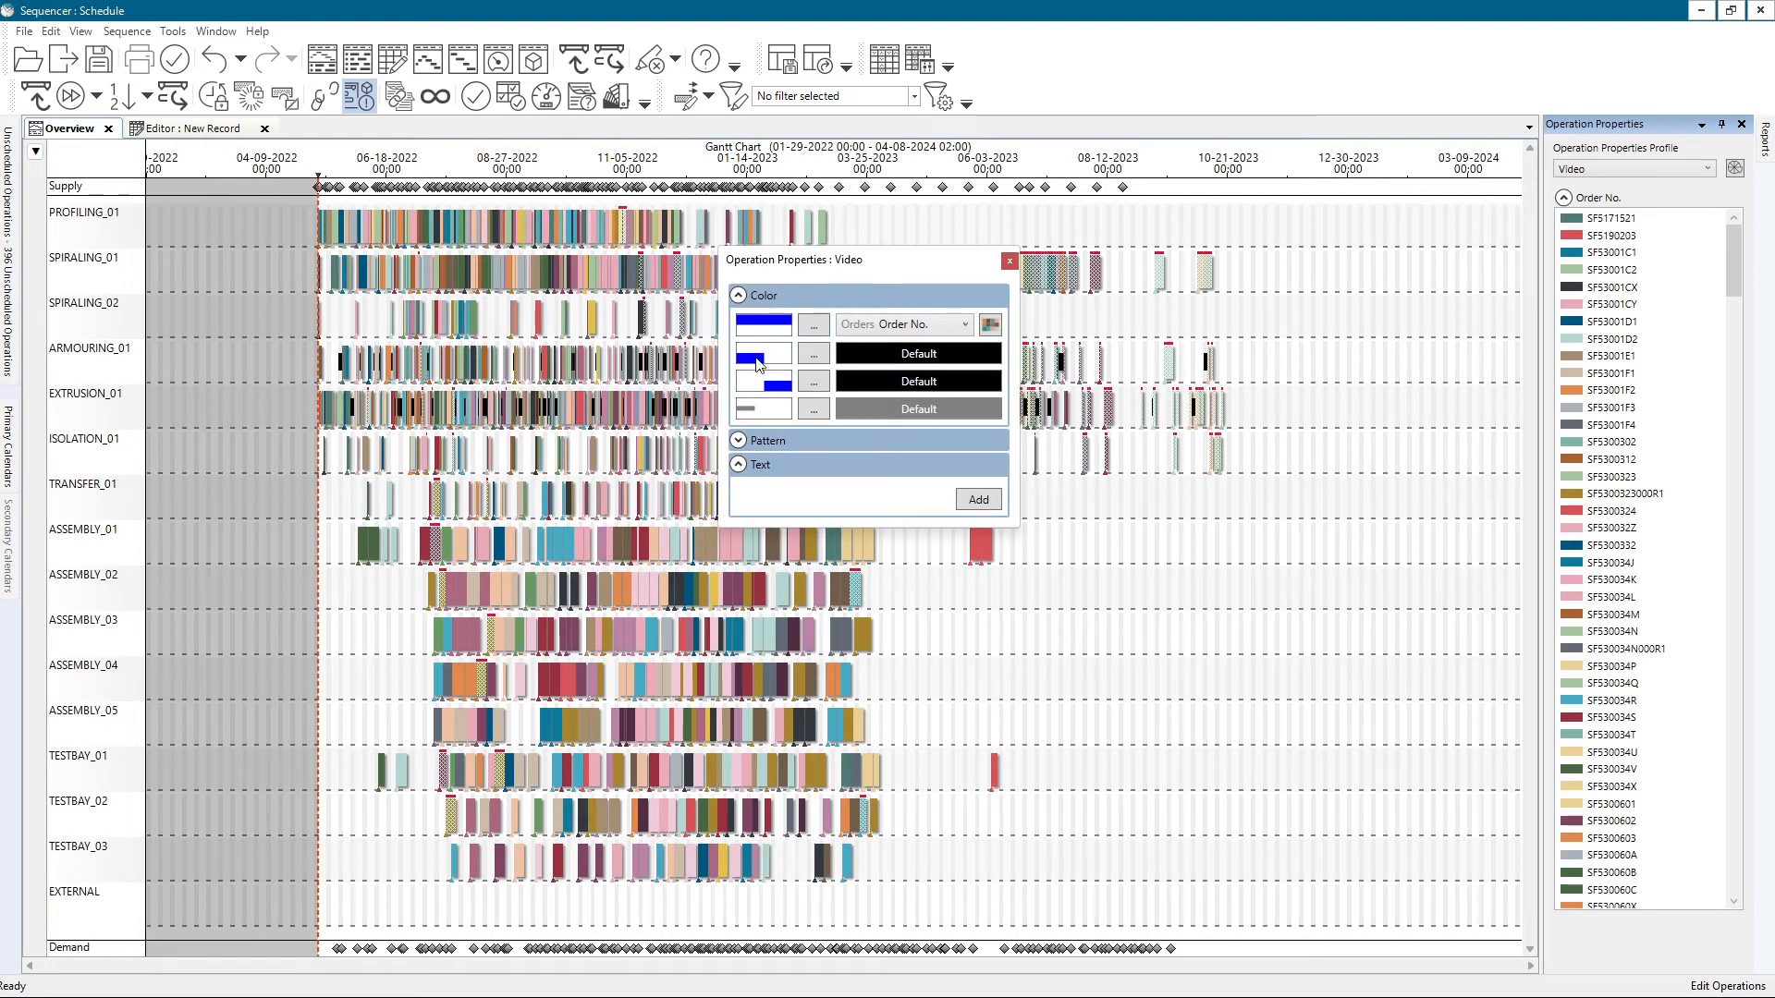
click(819, 361)
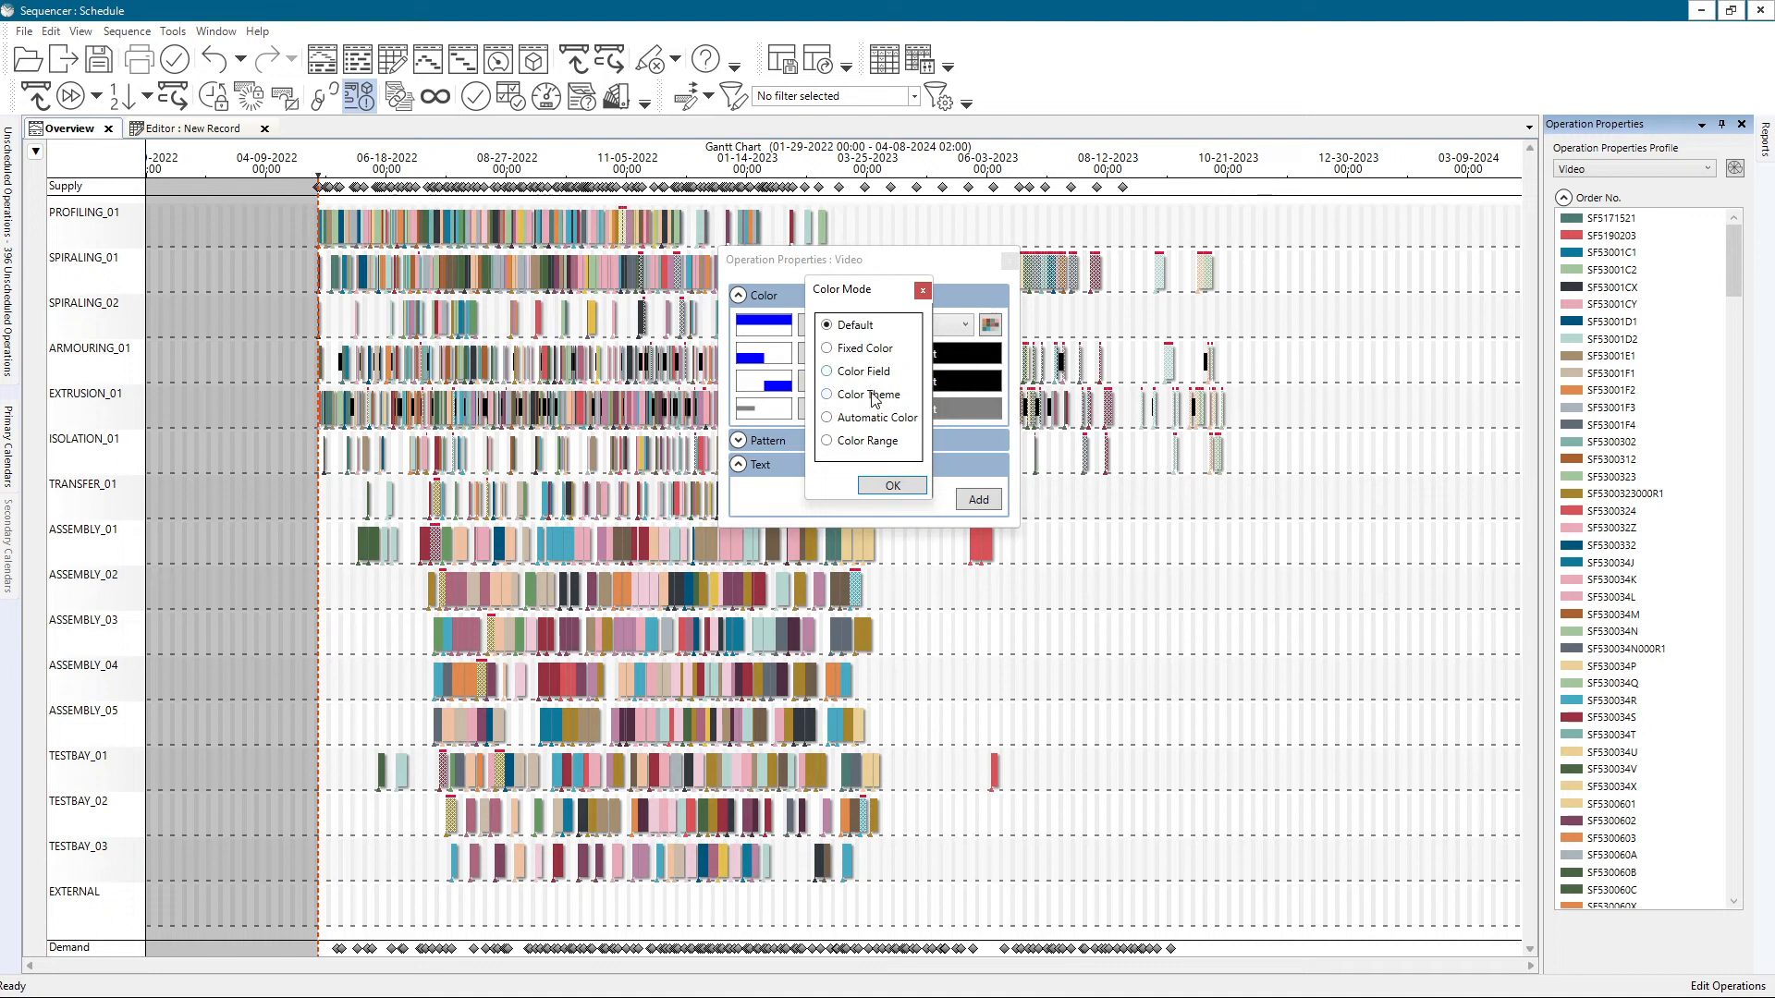
click(892, 486)
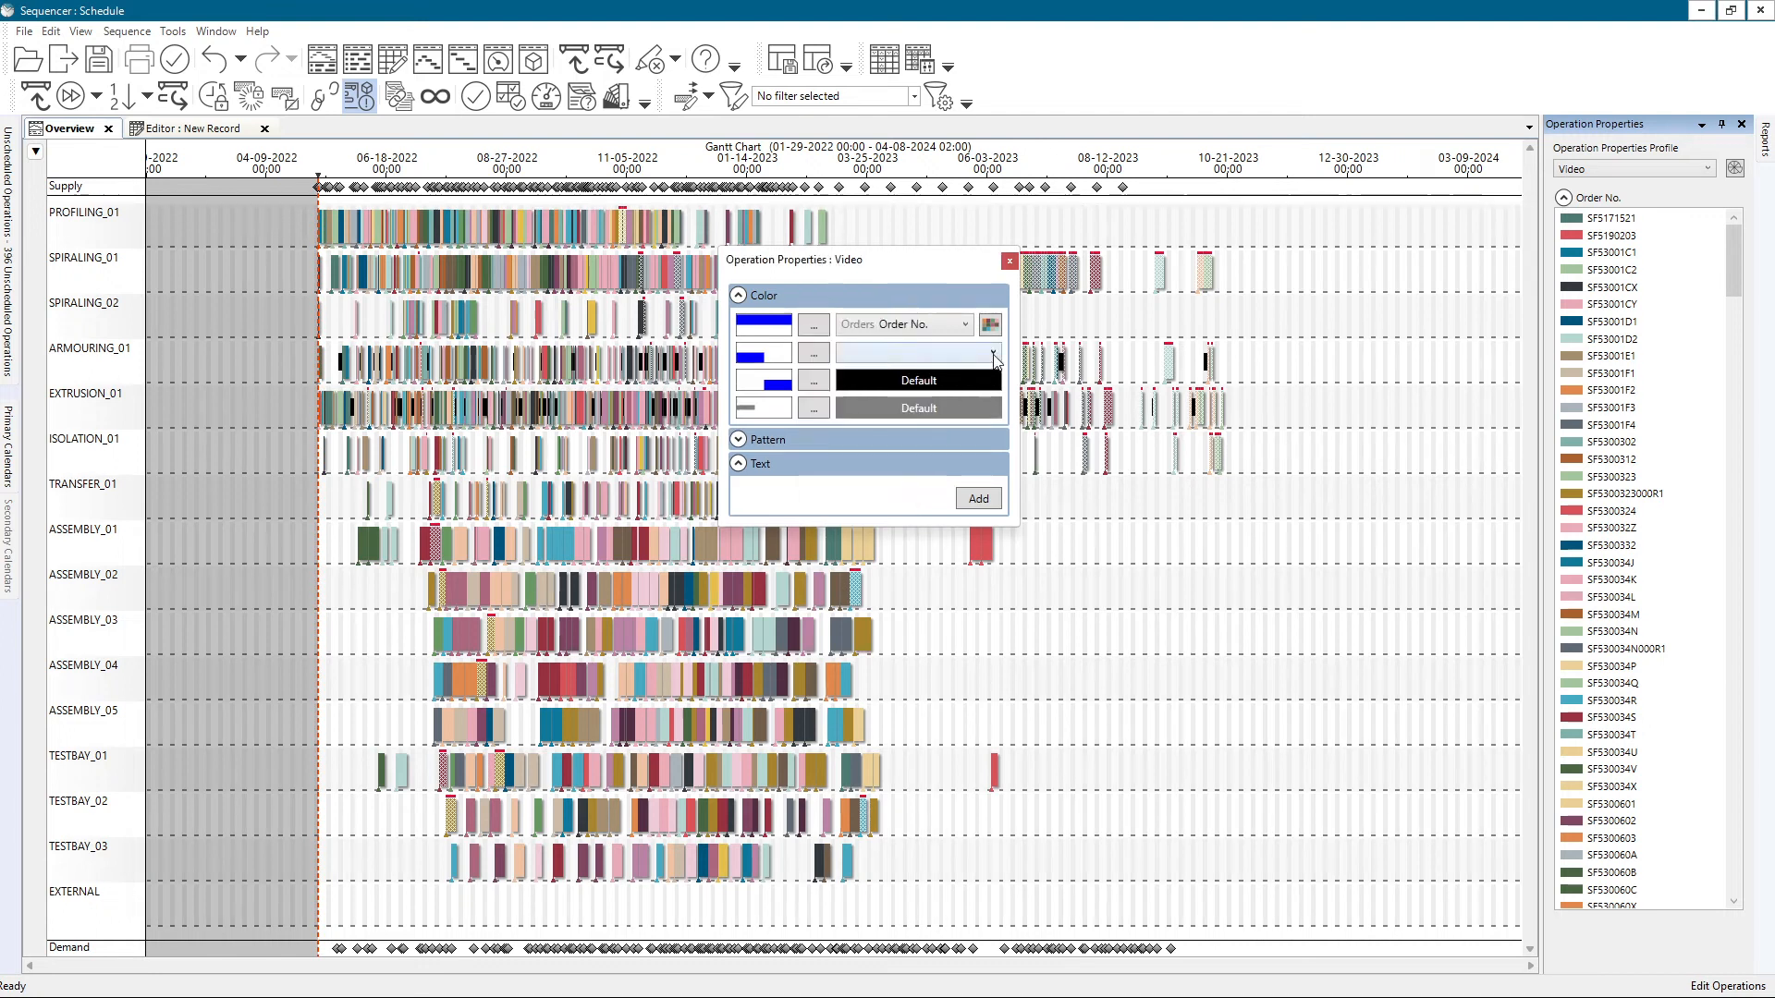
click(993, 353)
drag(1045, 407, 1039, 553)
scroll(1047, 501, down, 5)
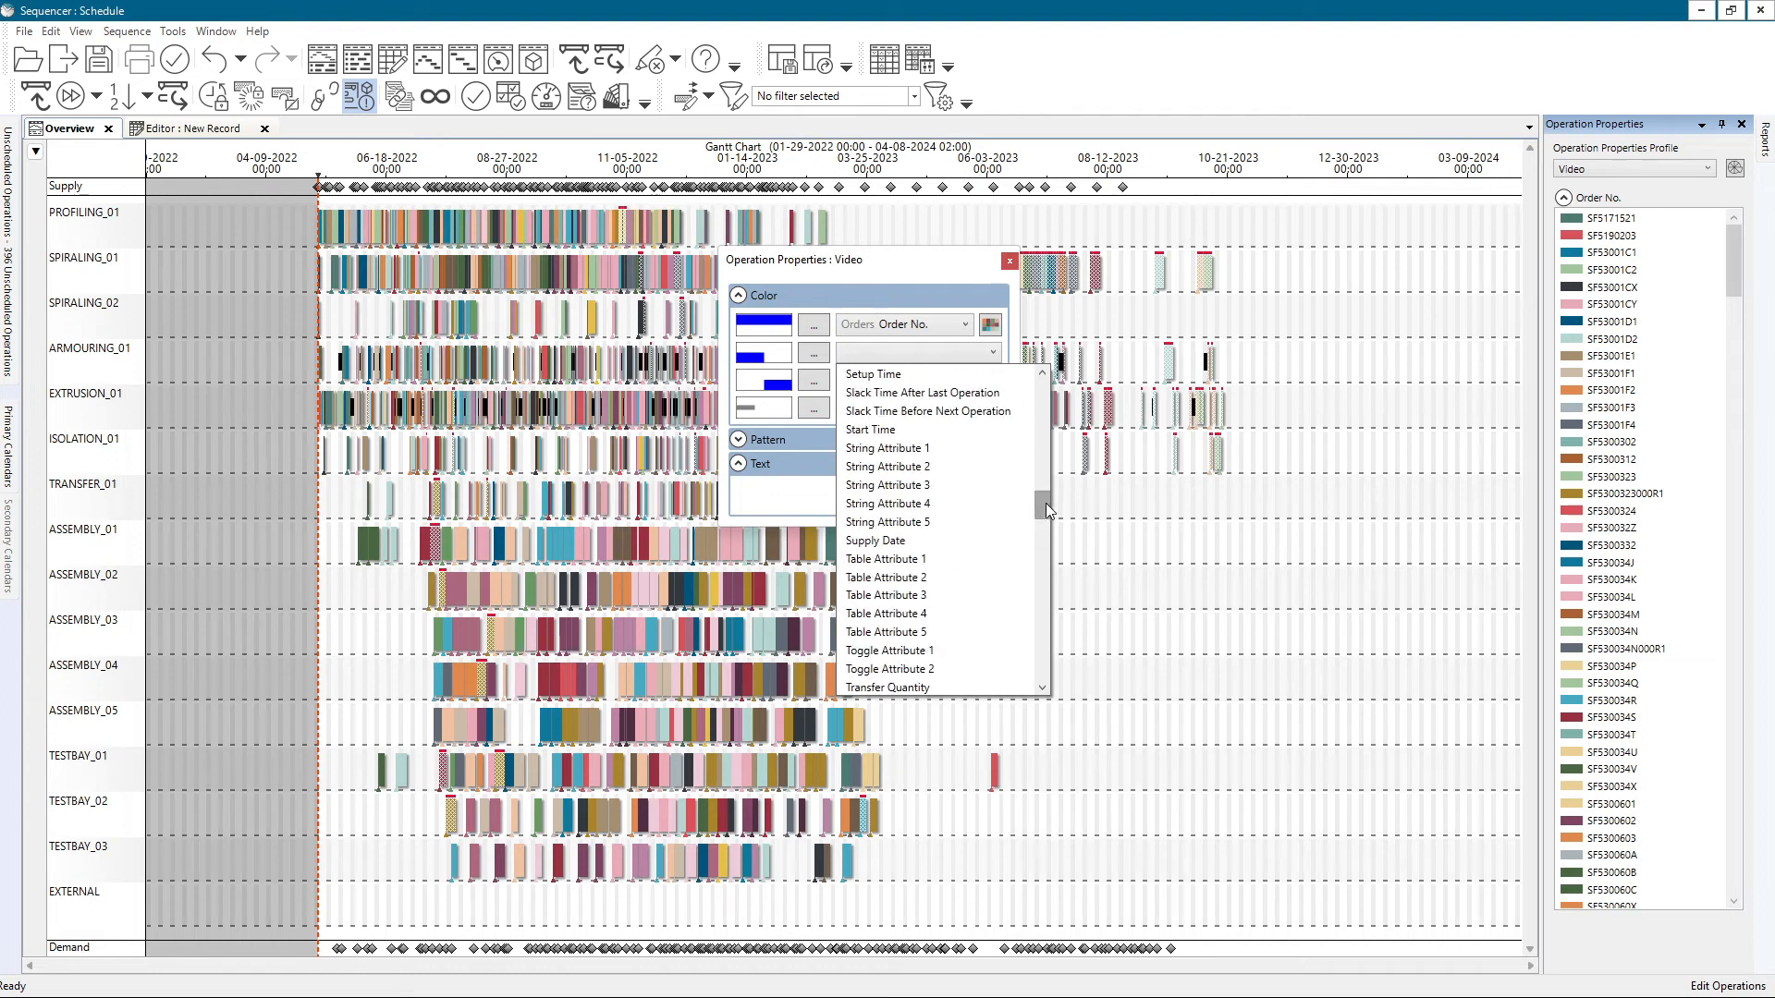
click(943, 560)
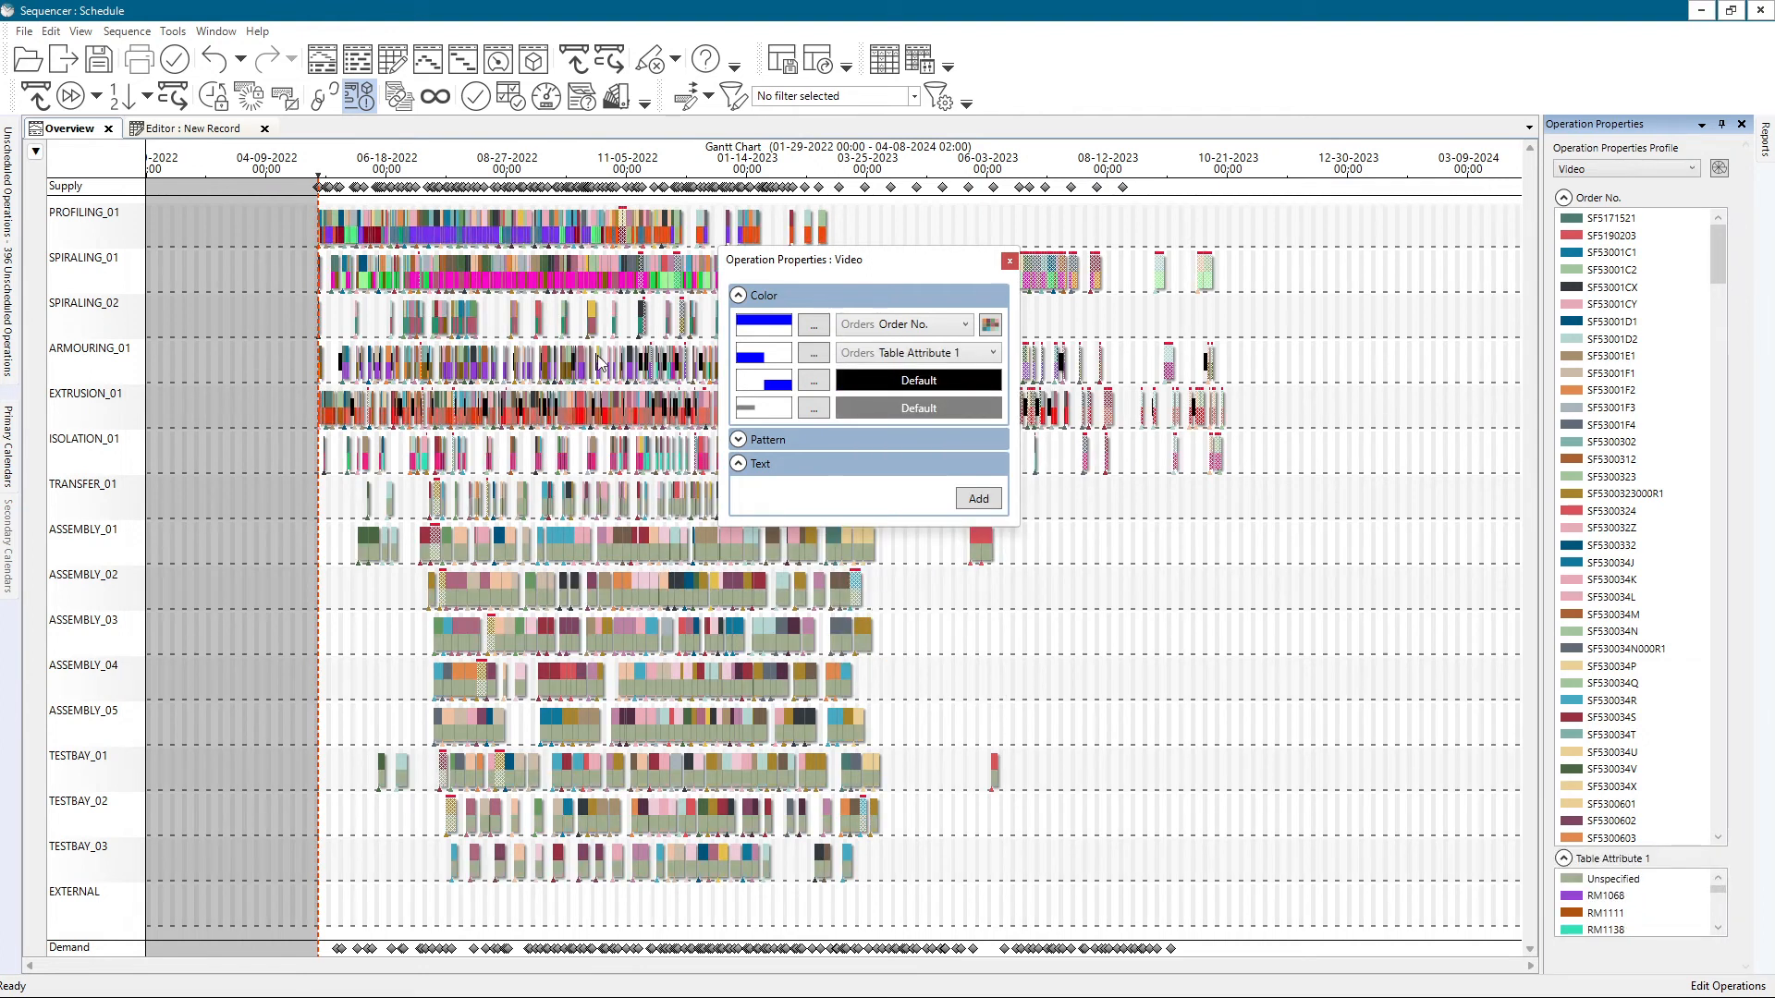
click(1009, 260)
click(1020, 305)
- Move the dark PROFILING_01 operation that starts late on 10-03-2022 about one day later on the Gantt chart
scroll(601, 242, up, 10)
scroll(601, 242, up, 5)
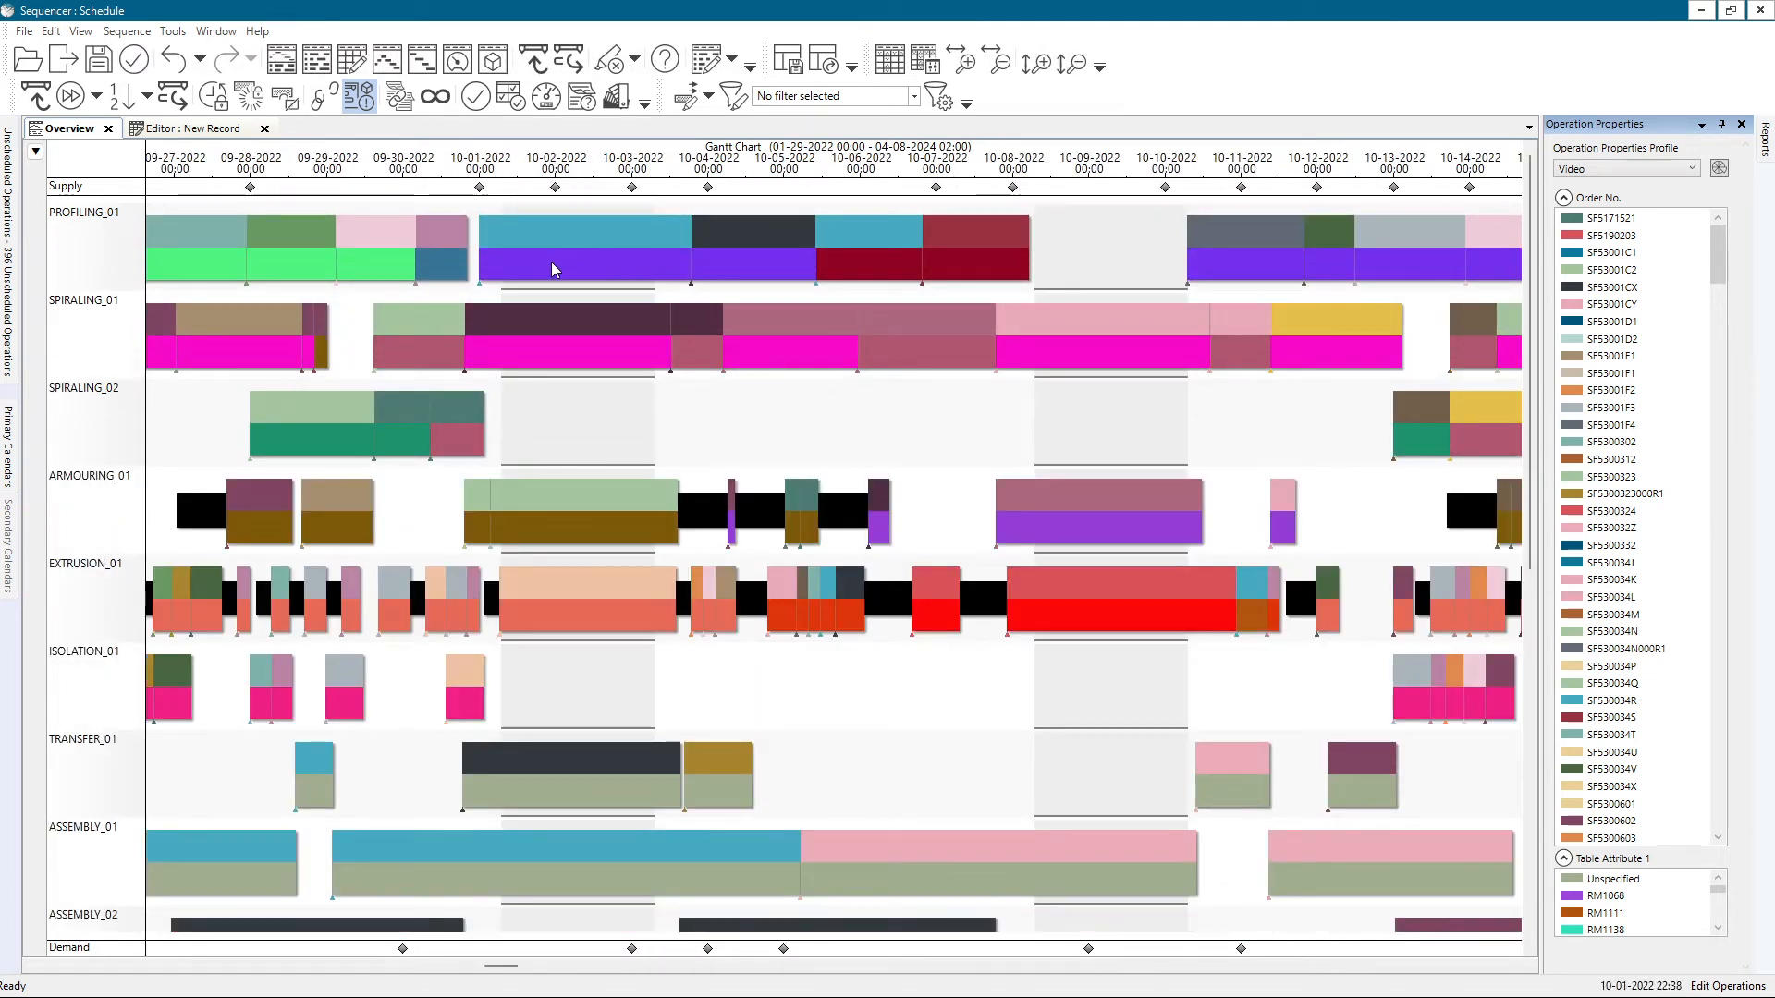
scroll(551, 259, down, 5)
scroll(551, 255, down, 2)
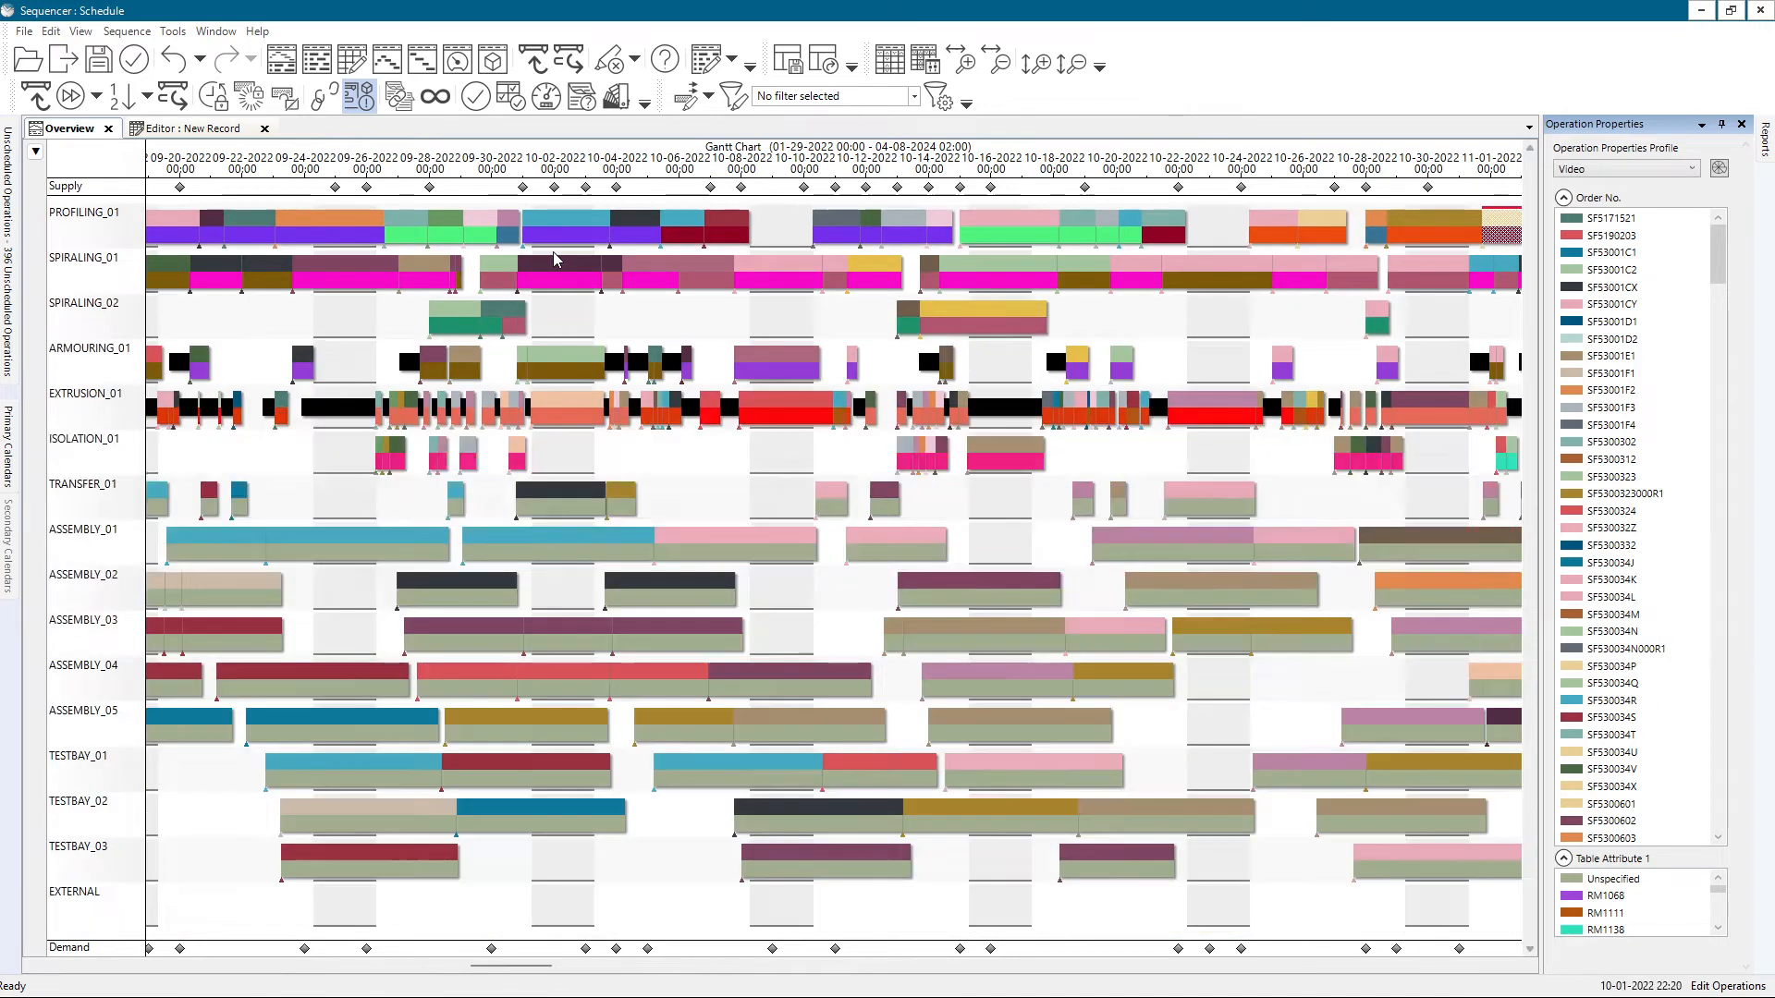
scroll(557, 263, up, 8)
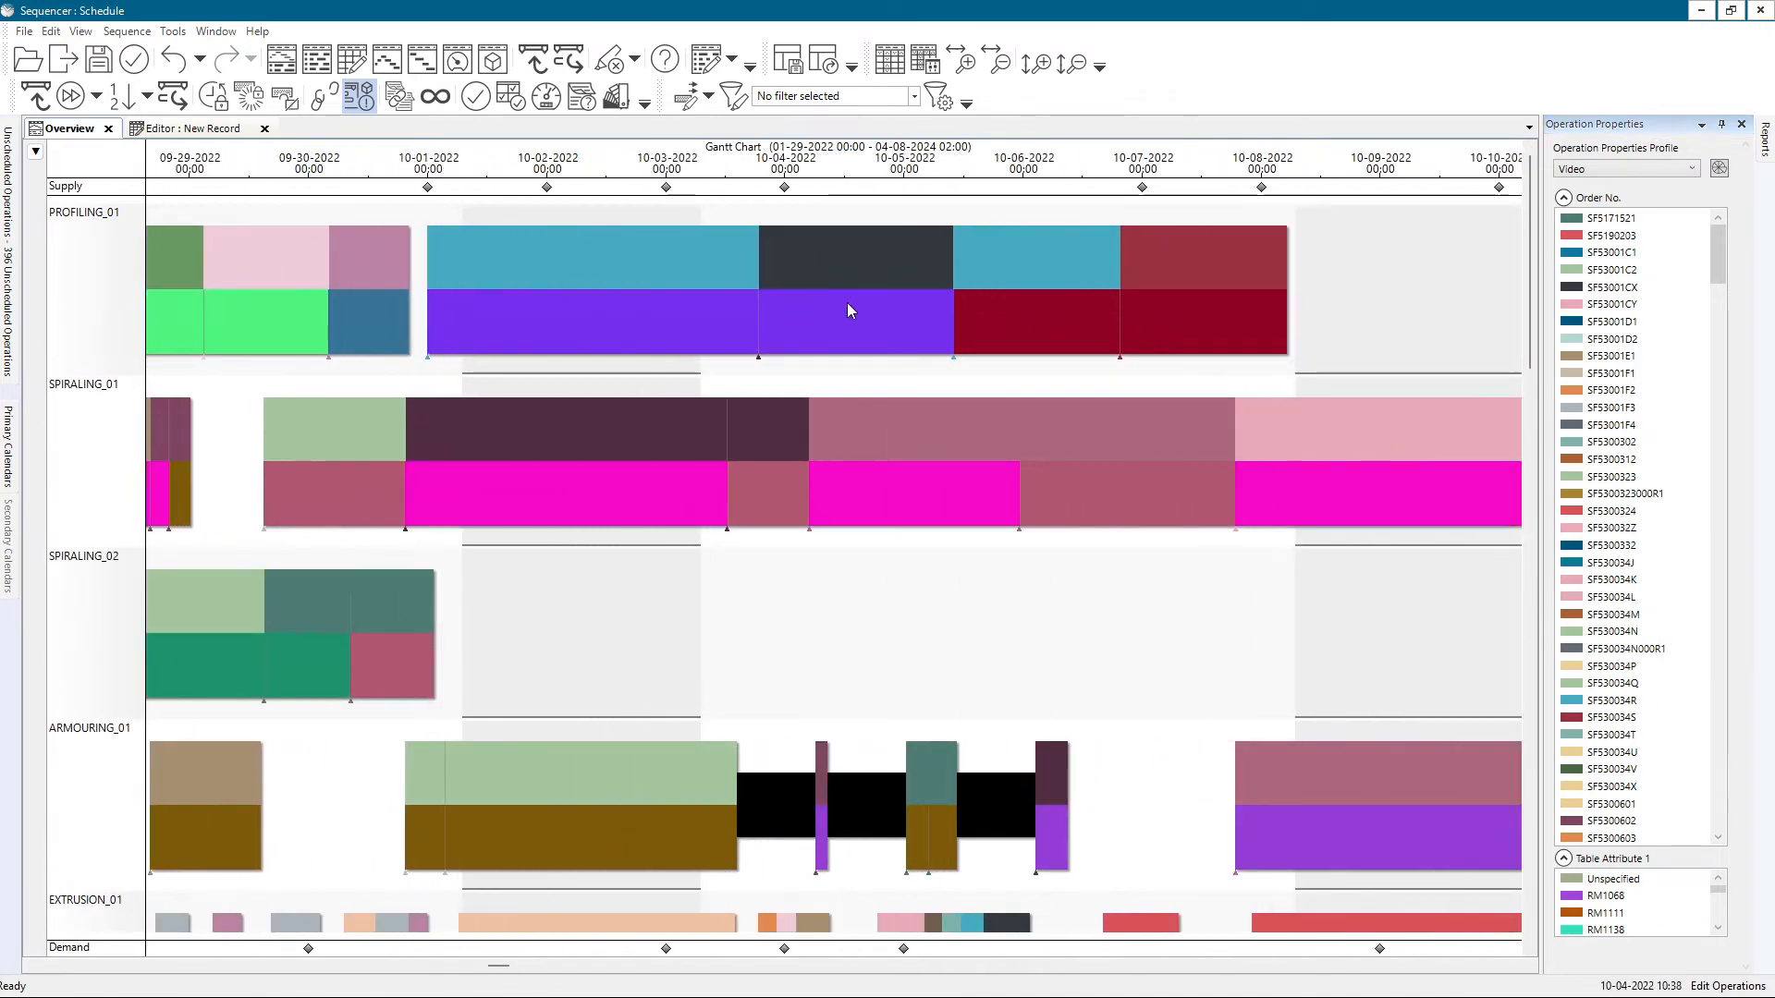
drag(806, 285, 925, 288)
scroll(454, 259, up, 3)
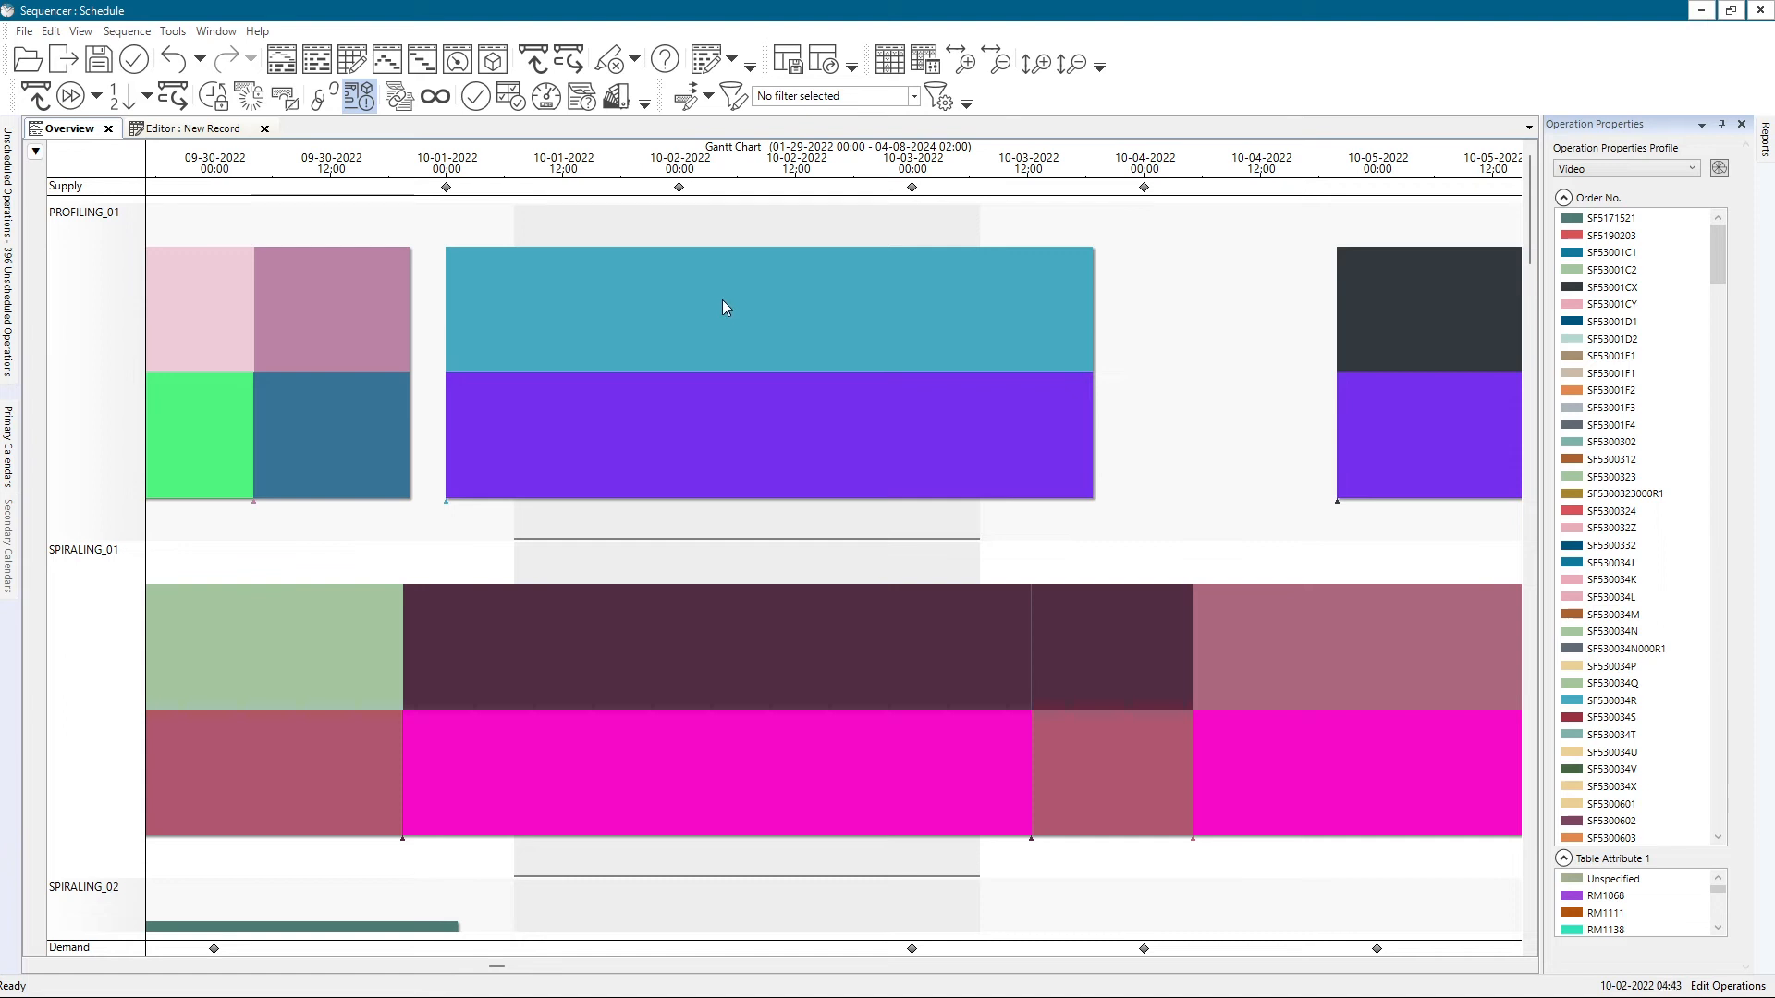
mouse_move(683, 316)
- Edit the Video profile and set the lower-right bar segment to Fixed Color mode with a medium blue
click(1718, 168)
click(804, 364)
click(995, 376)
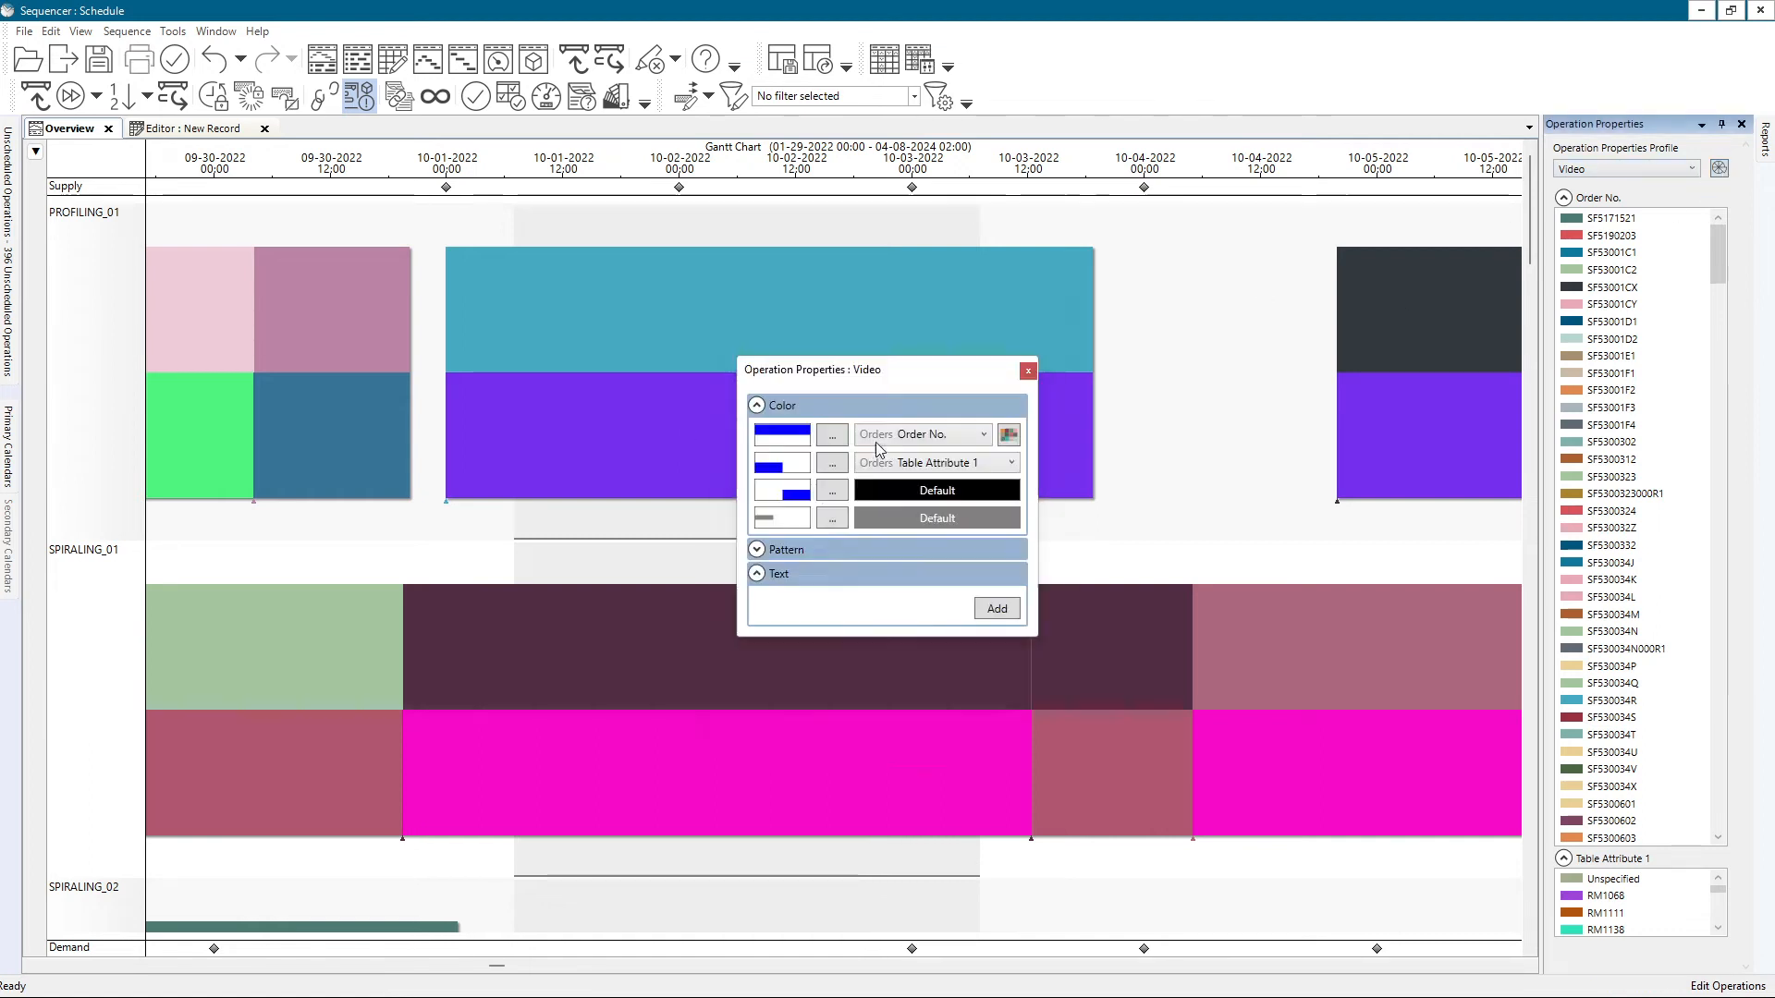
click(830, 493)
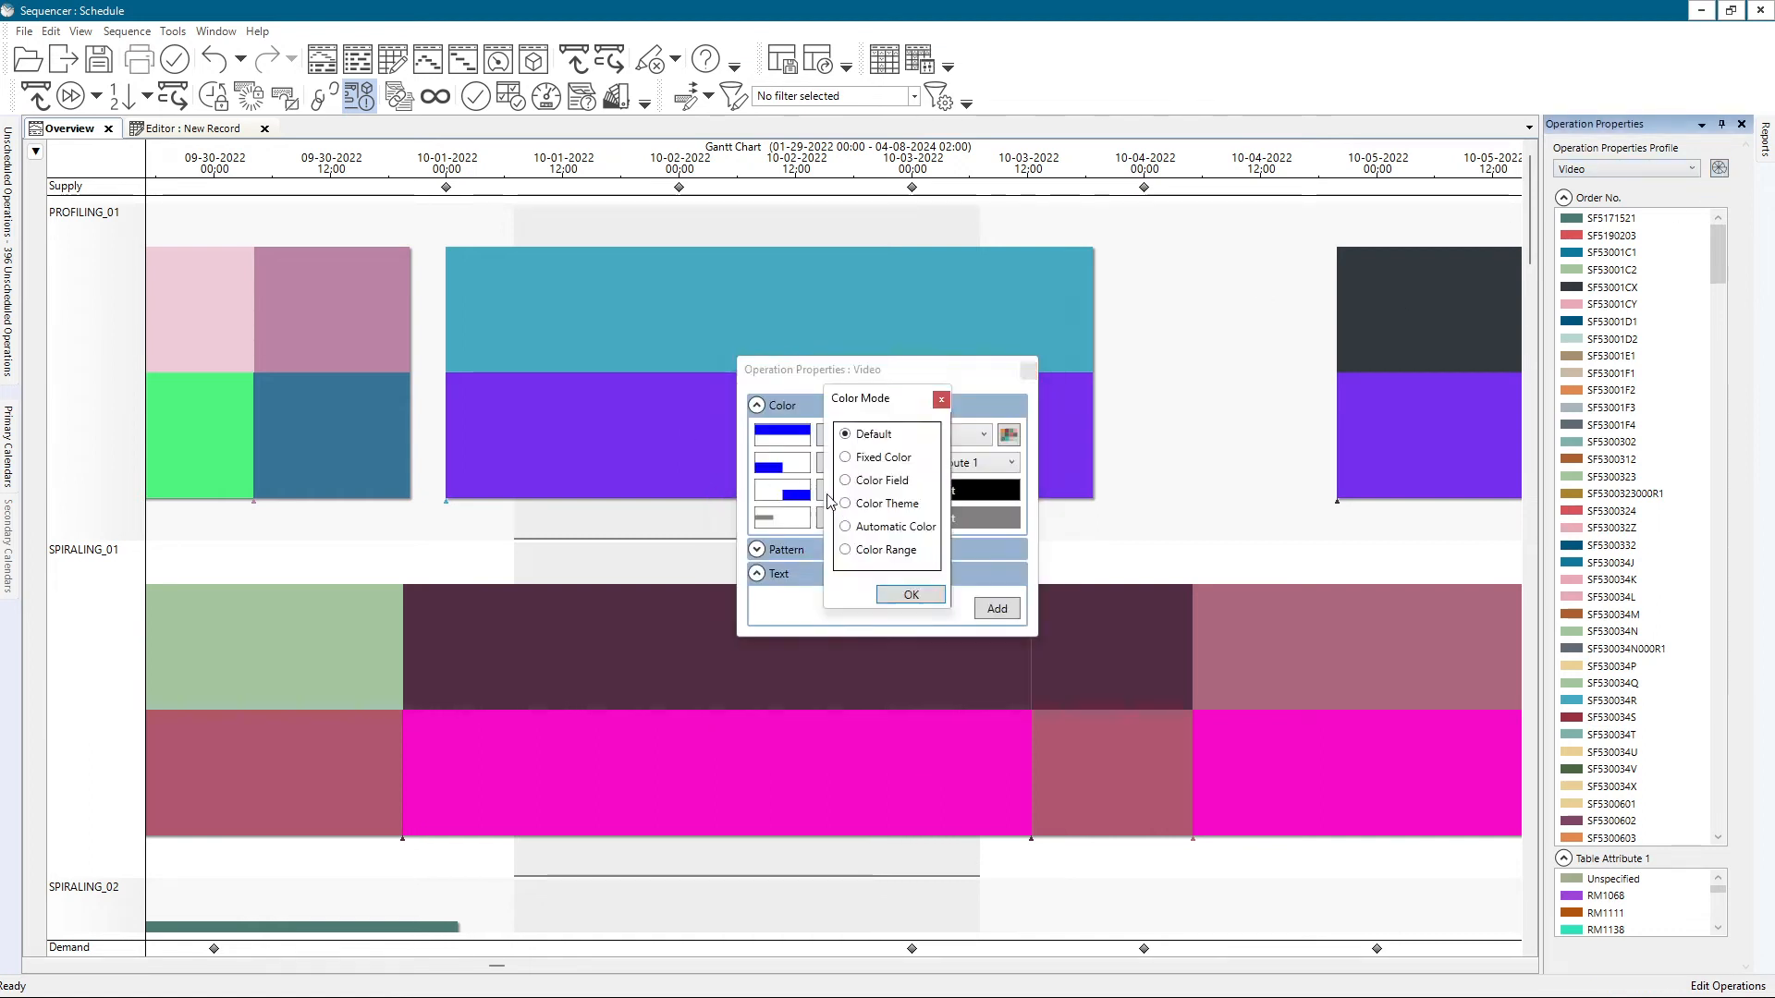
click(869, 457)
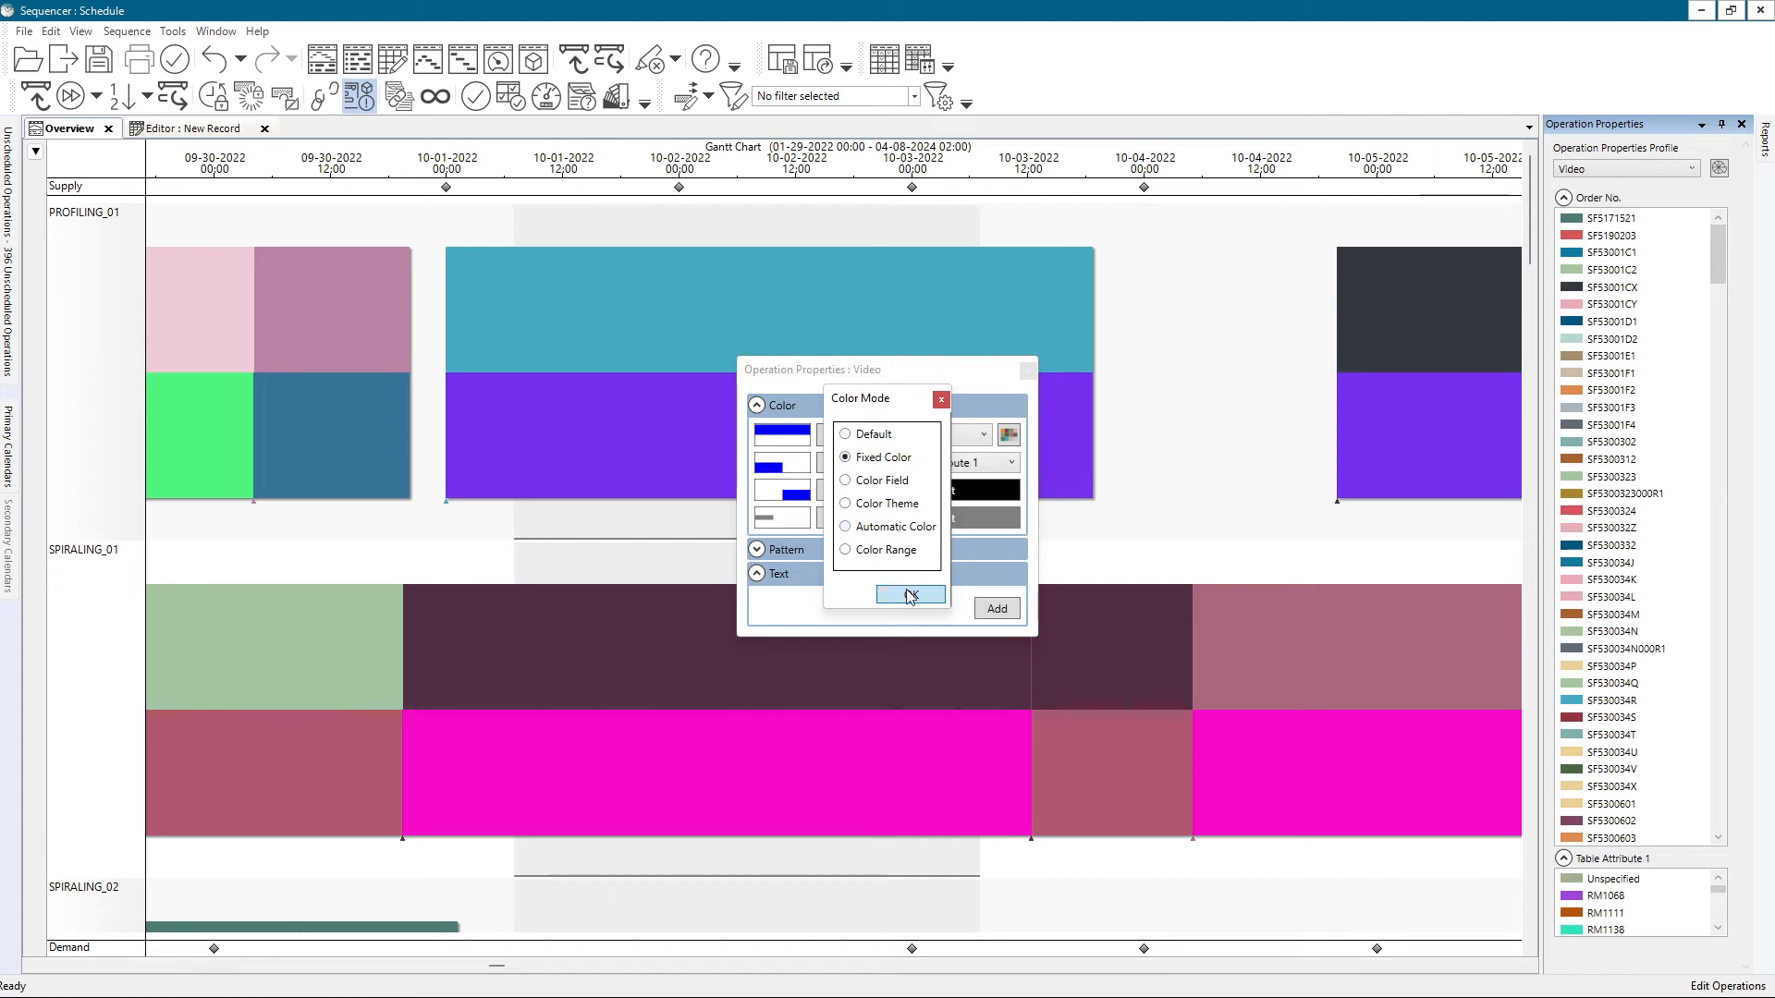
click(910, 594)
click(1013, 490)
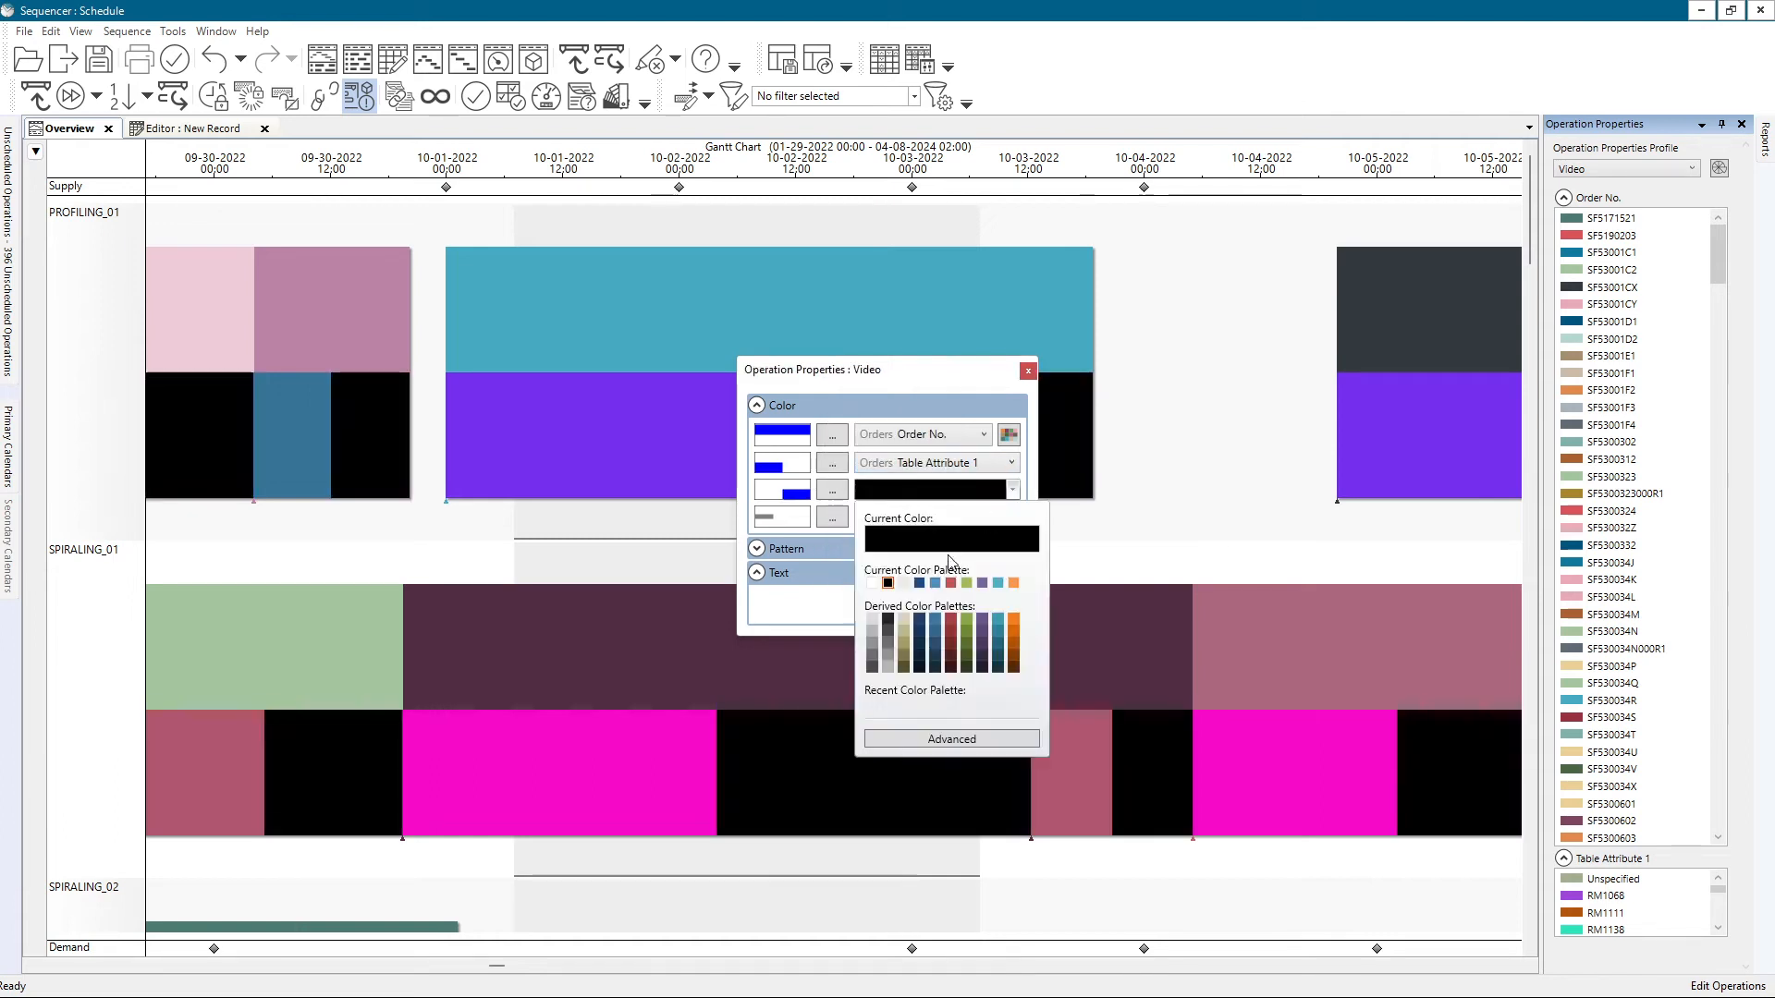
click(936, 584)
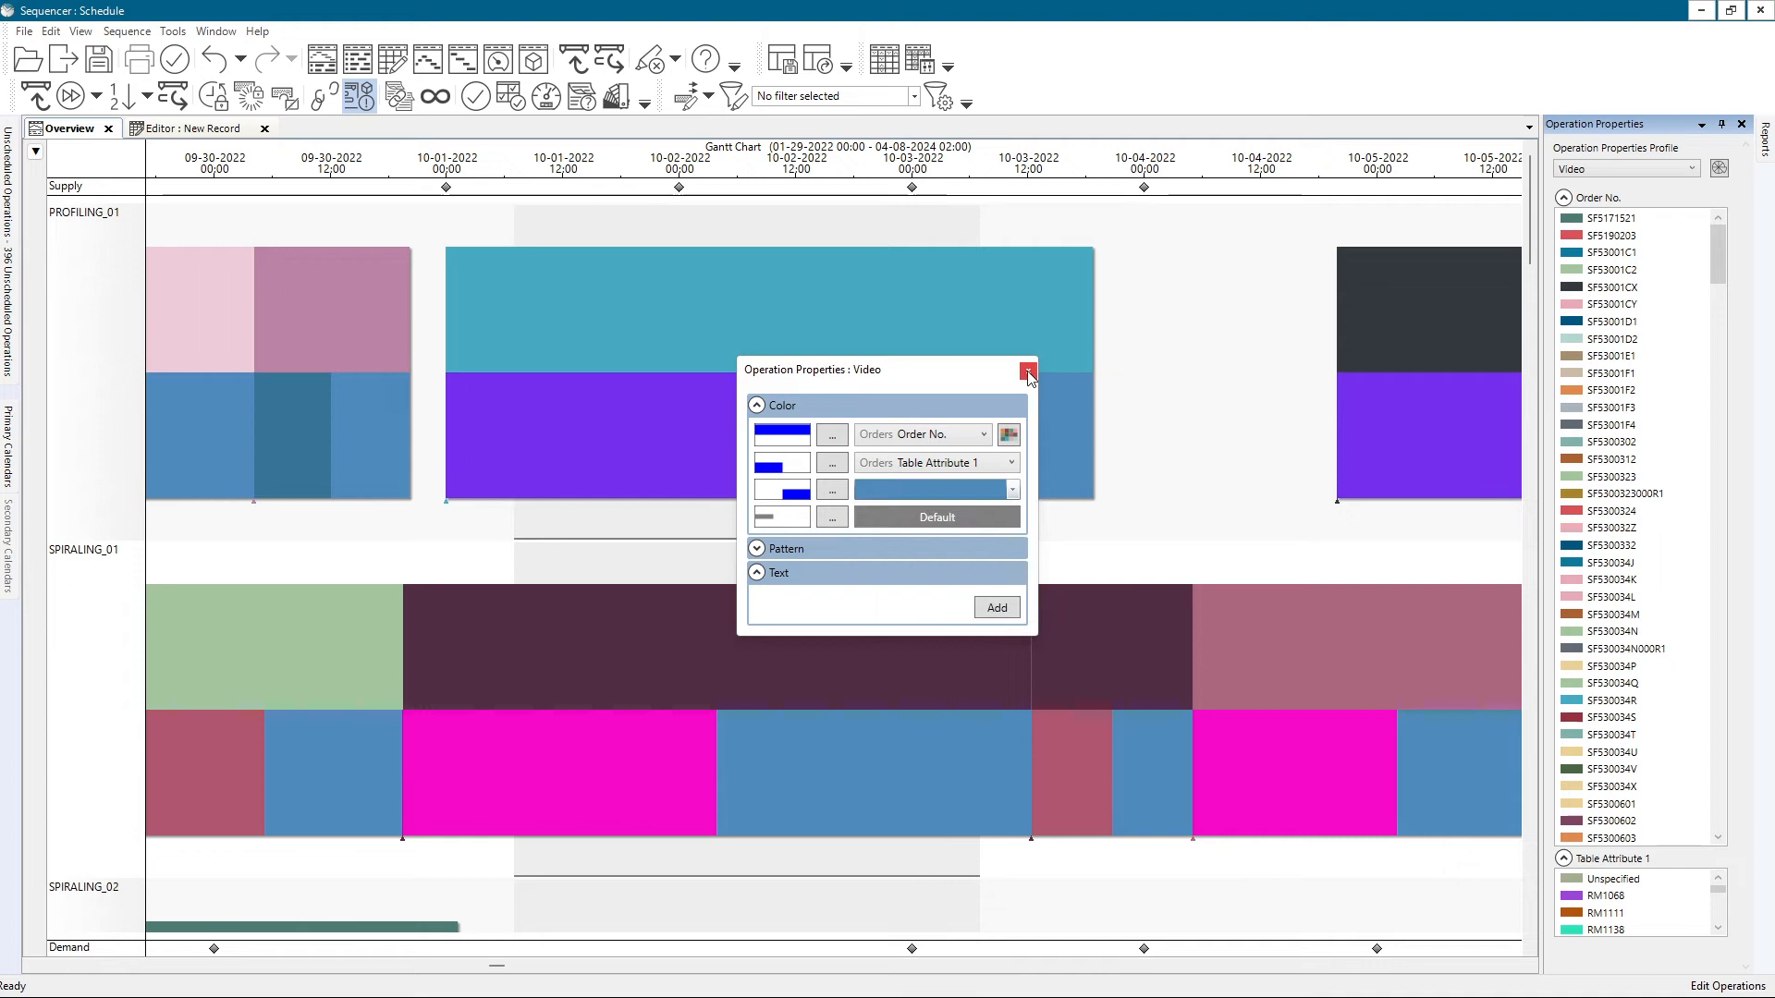
- Switch the lower-right bar segment of the Video profile to Color Theme mode with the Red theme
click(833, 491)
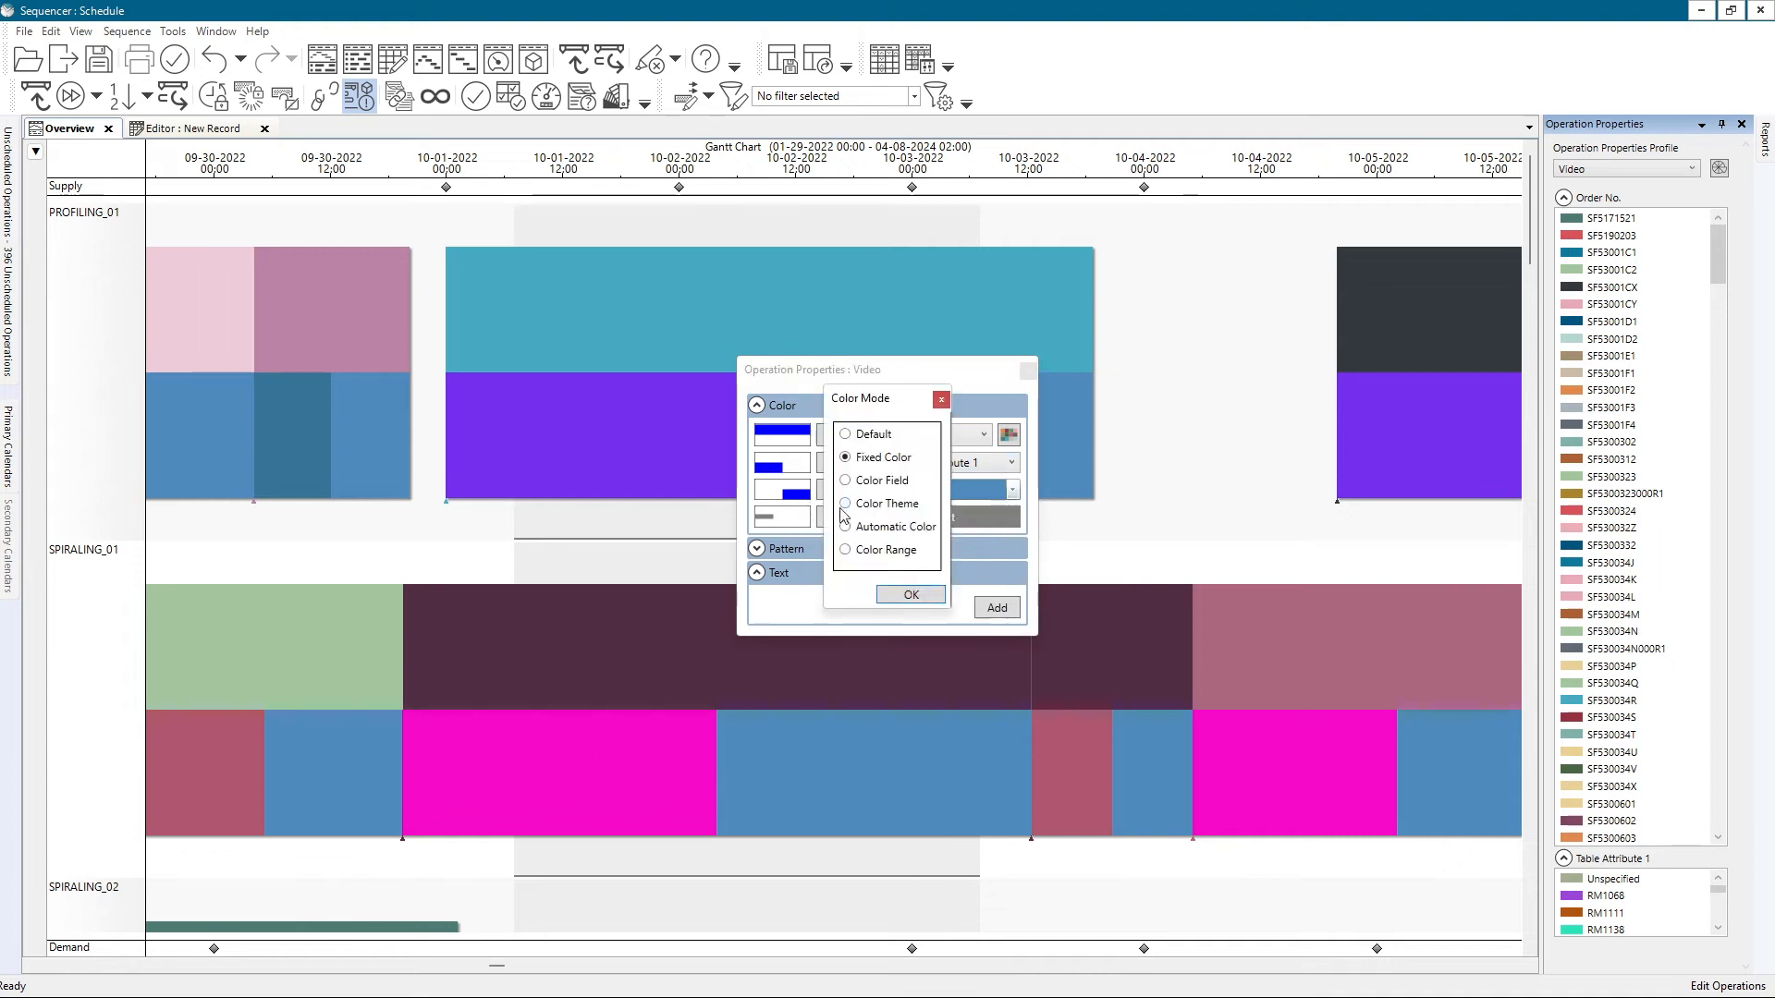
click(915, 592)
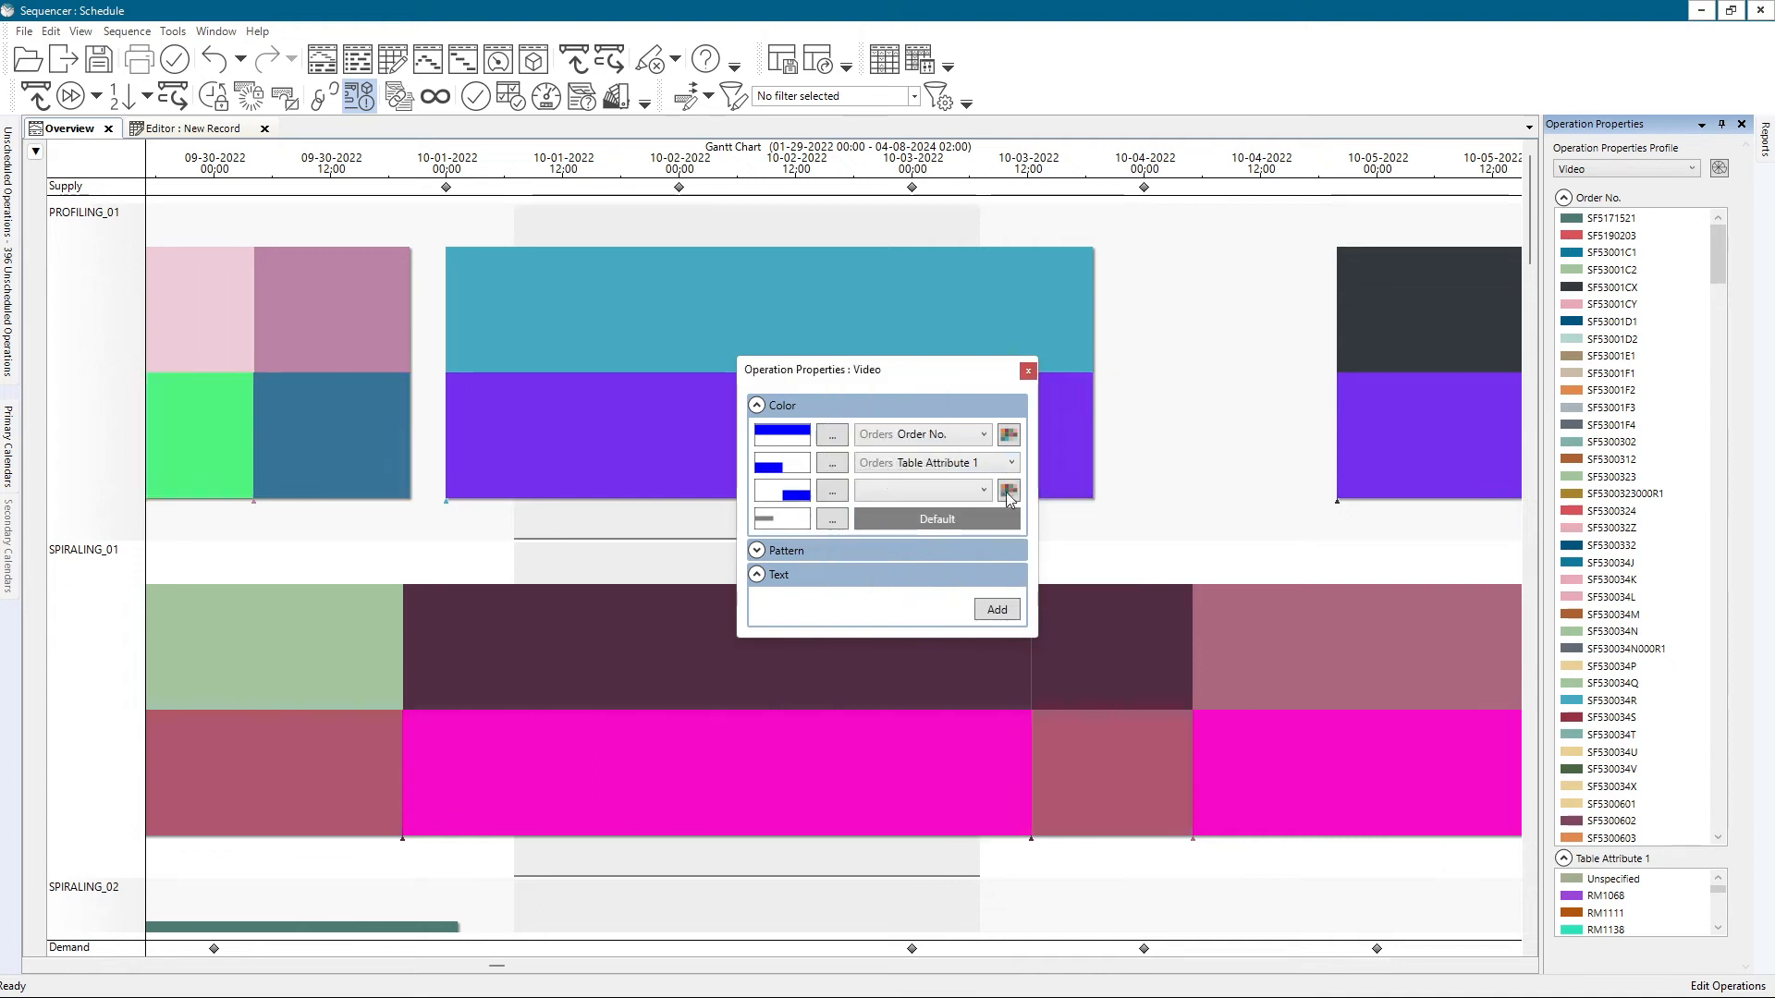
click(1007, 491)
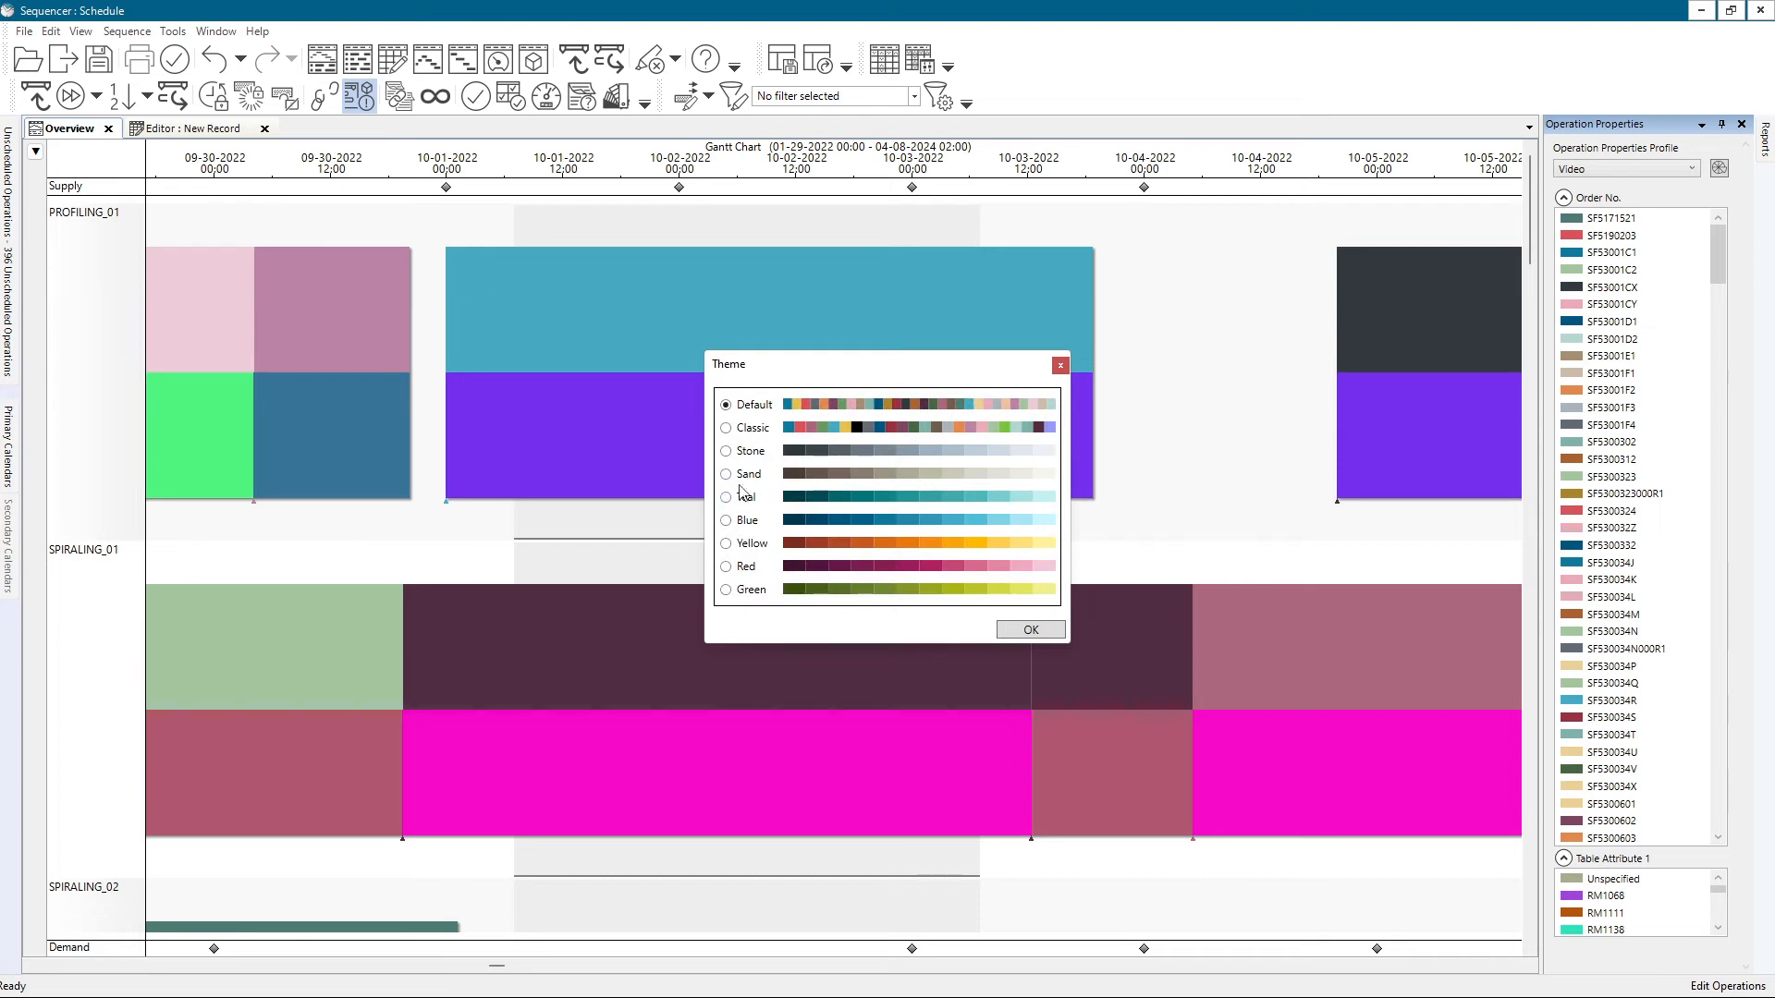
click(1041, 637)
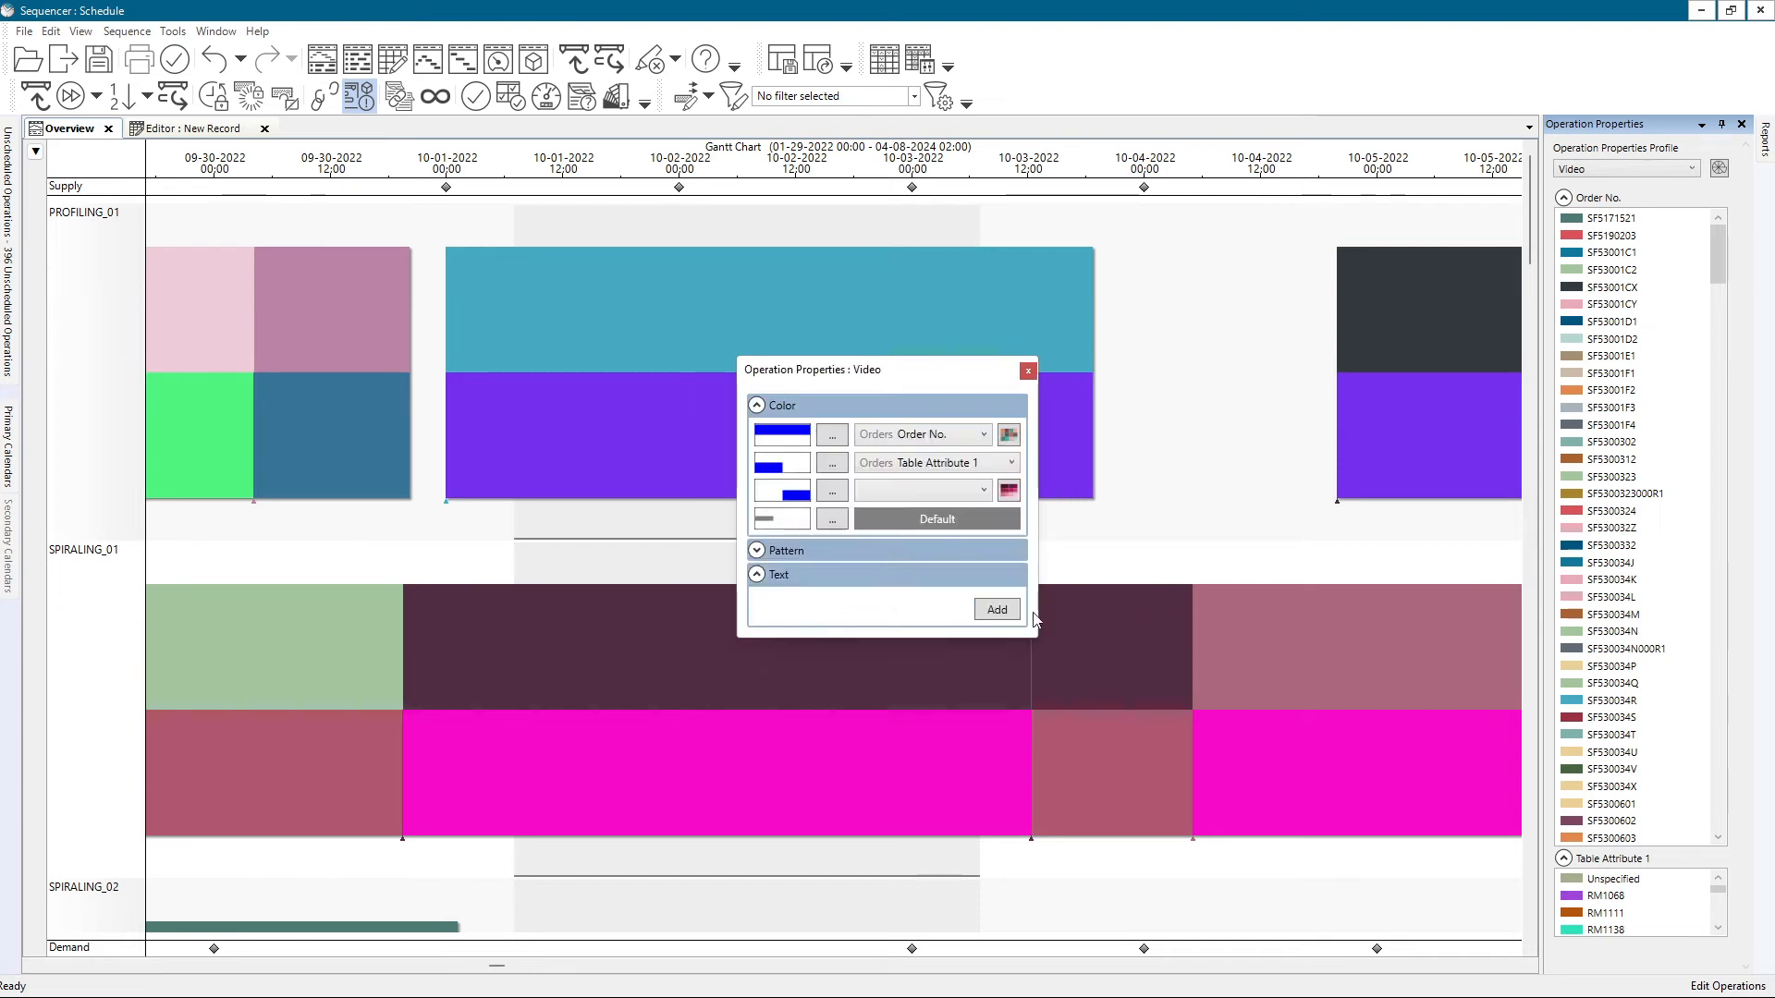
- Base the lower-right segment's theme colors on the Orders field Setup Start and close the profile editor
click(962, 493)
drag(1061, 514, 1068, 624)
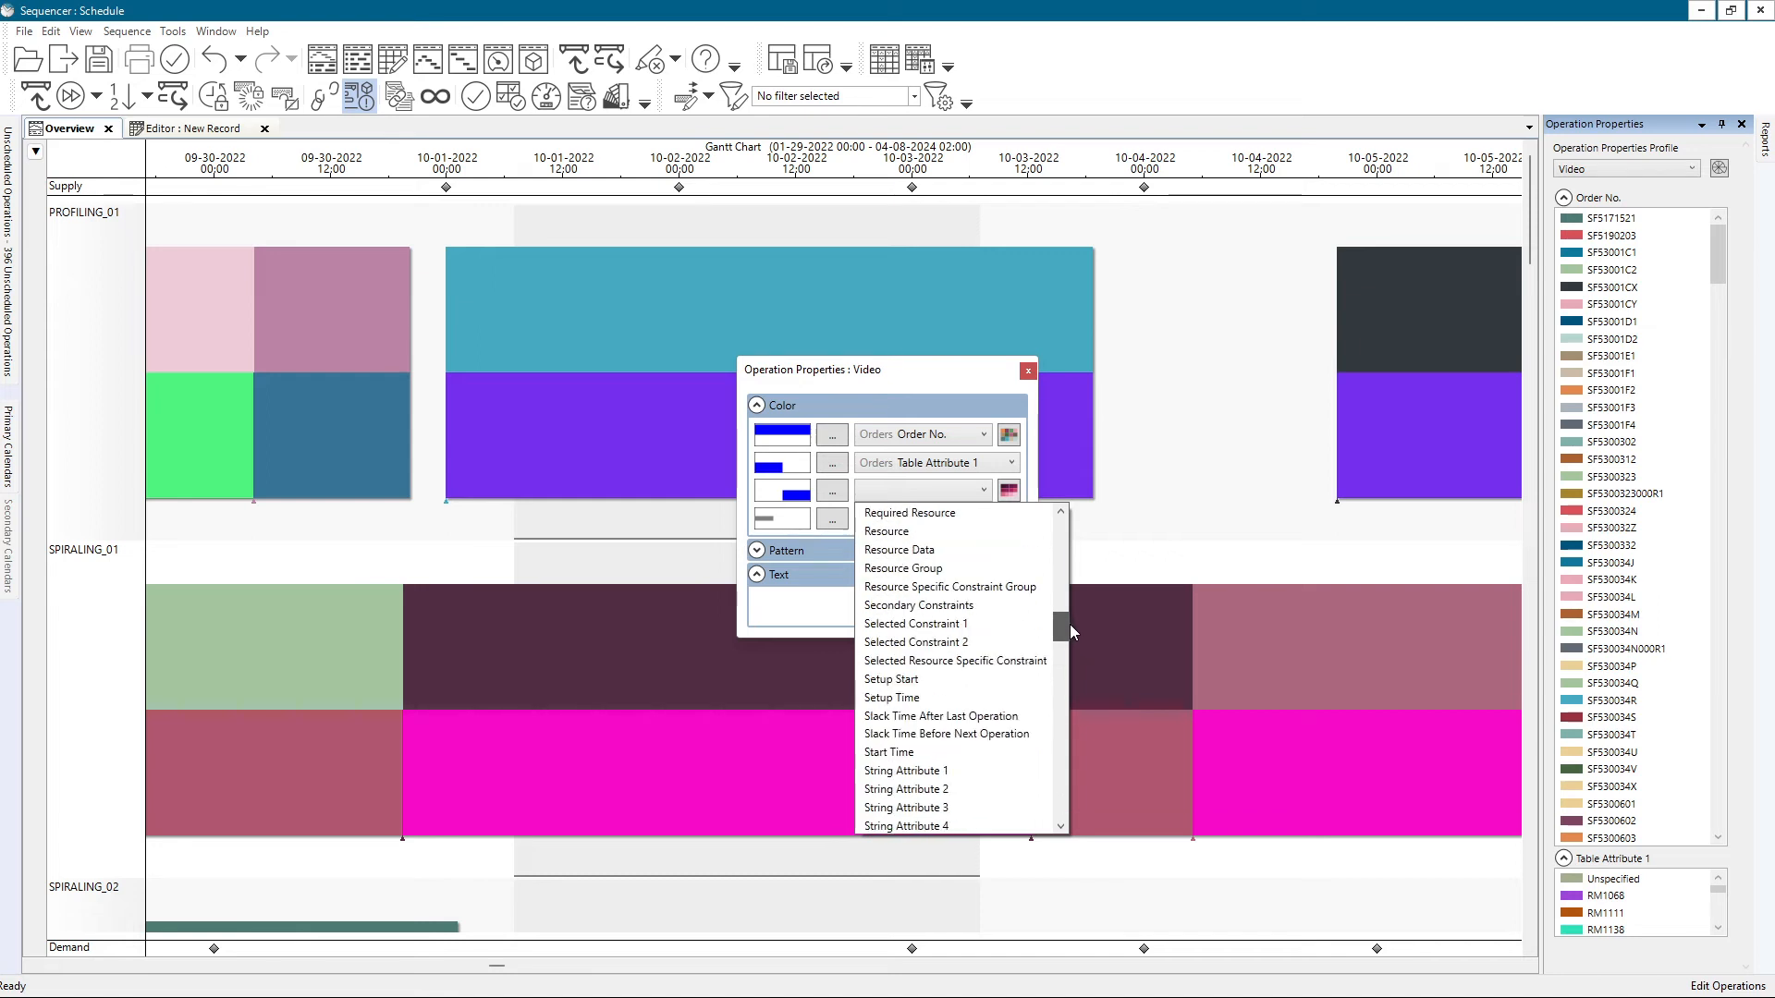
click(957, 683)
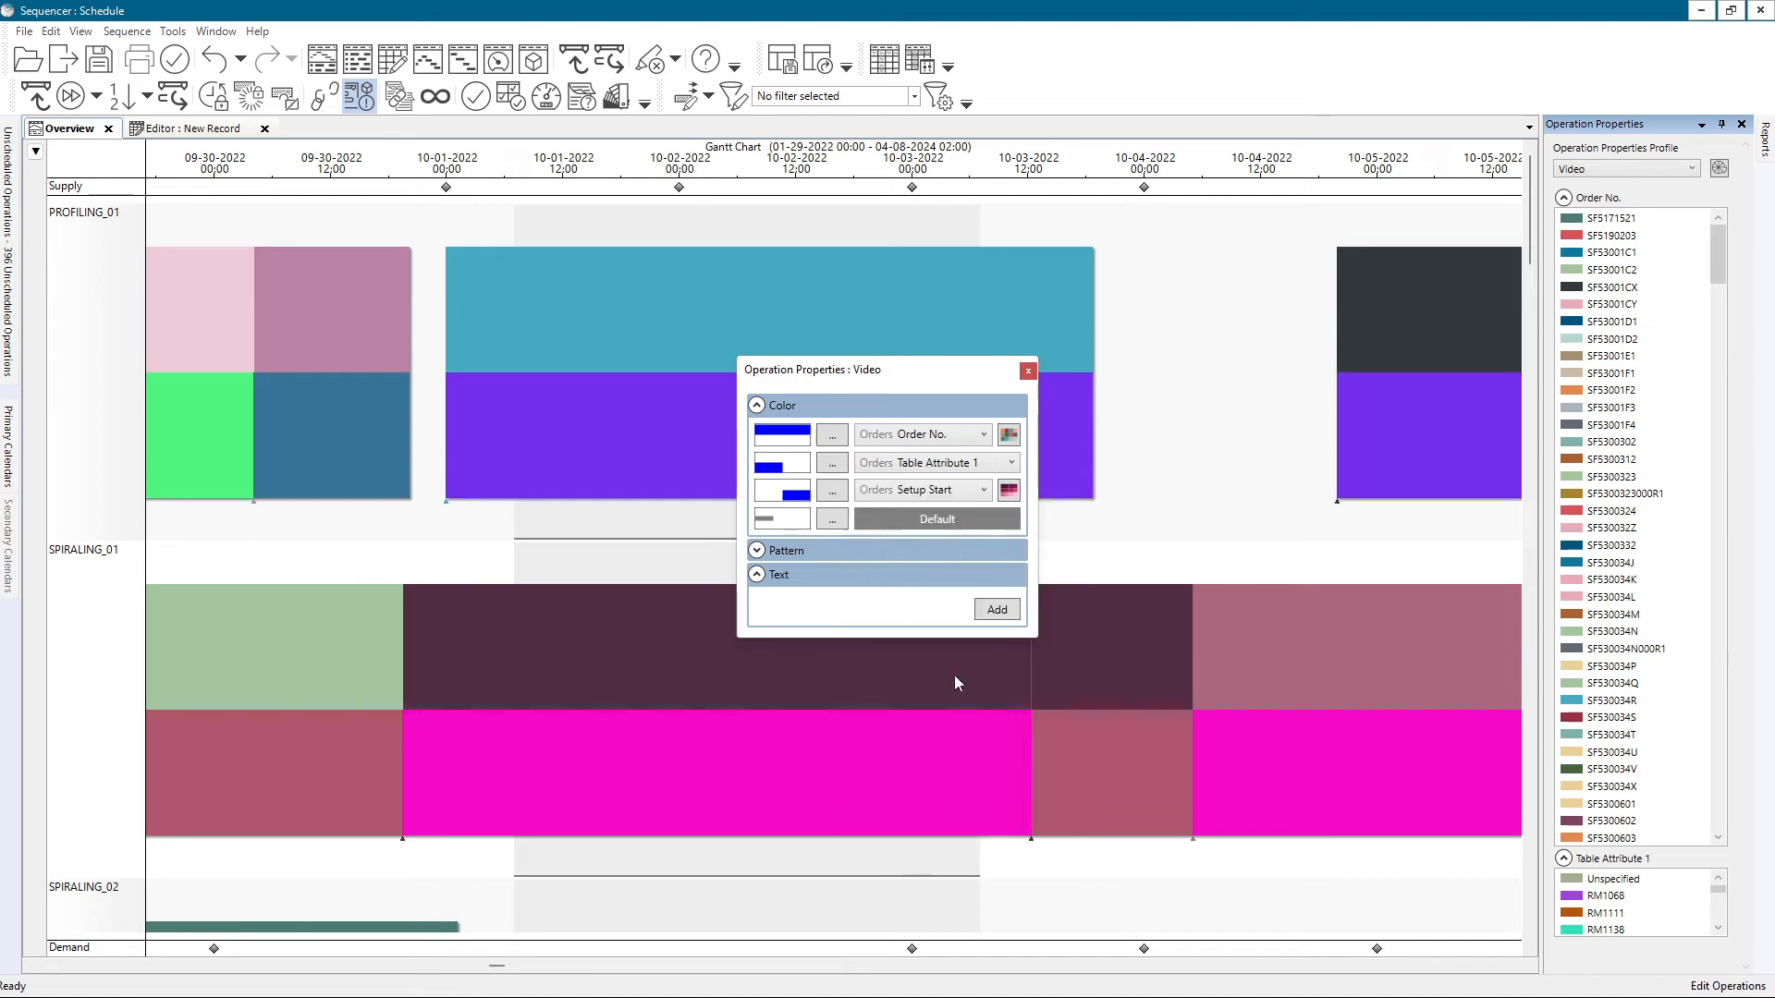
click(1029, 372)
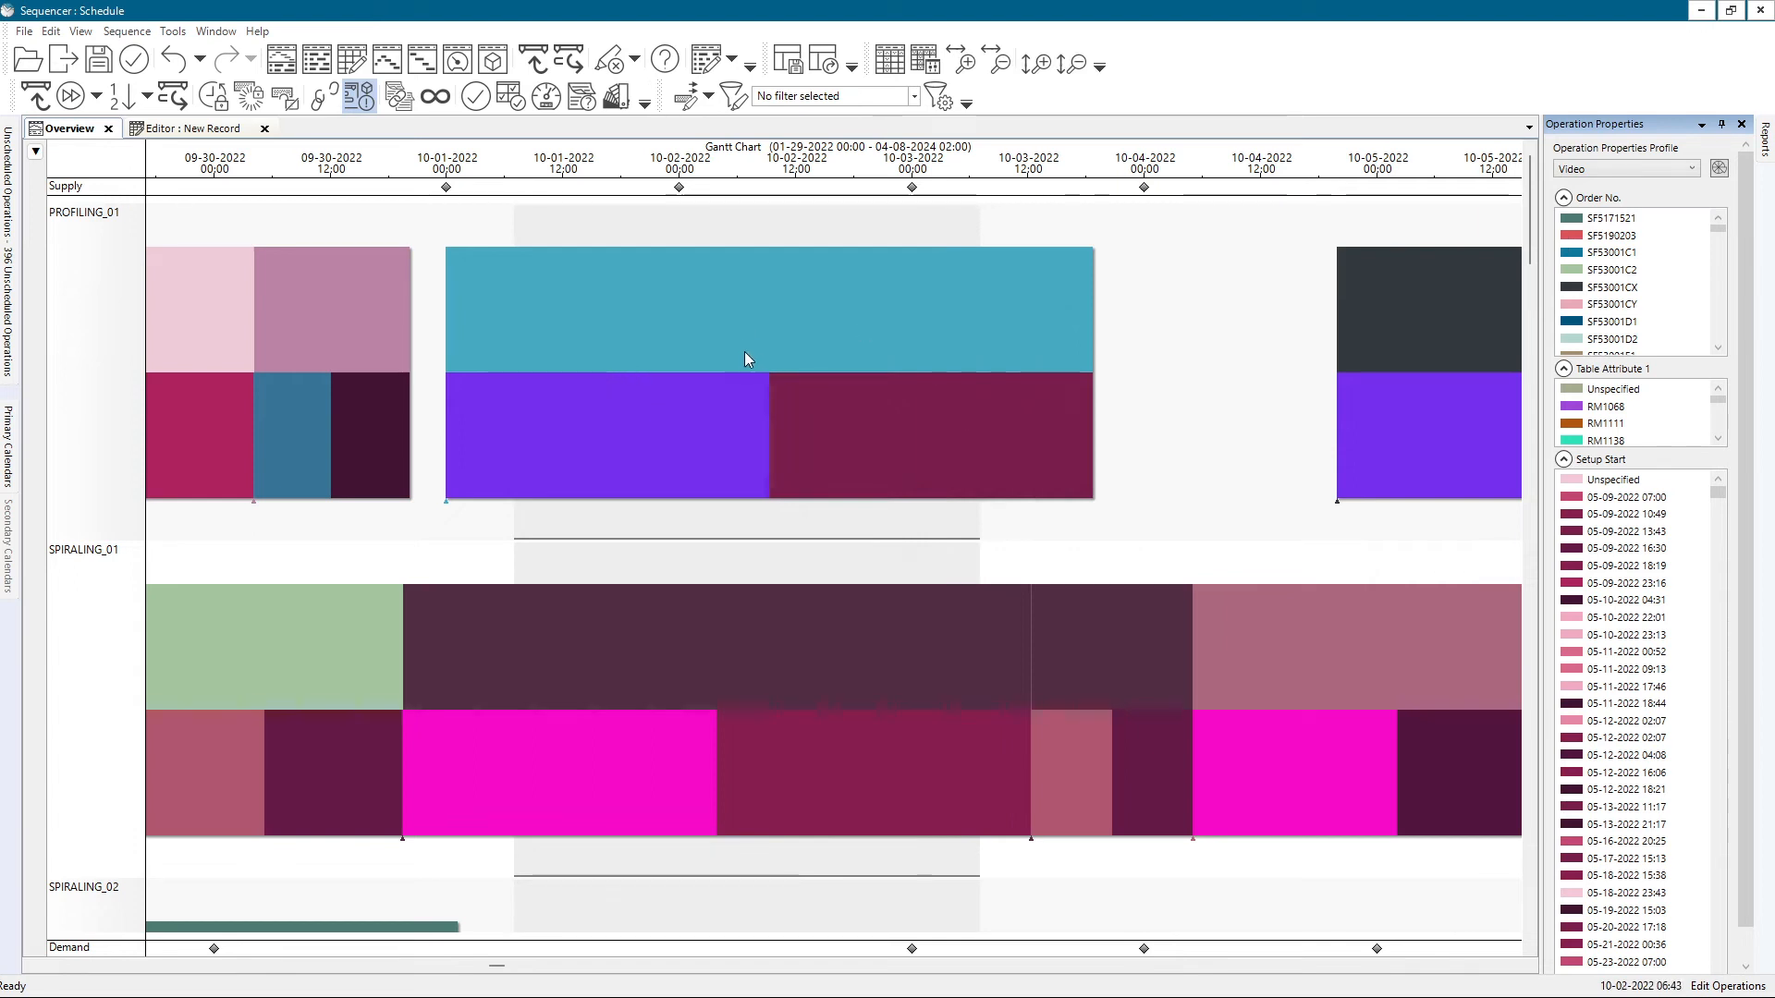
- Lock the first PROFILING_01 operation, starting on 05-09-2022 at 07:00, in its order details
scroll(745, 351, down, 3)
scroll(744, 351, down, 2)
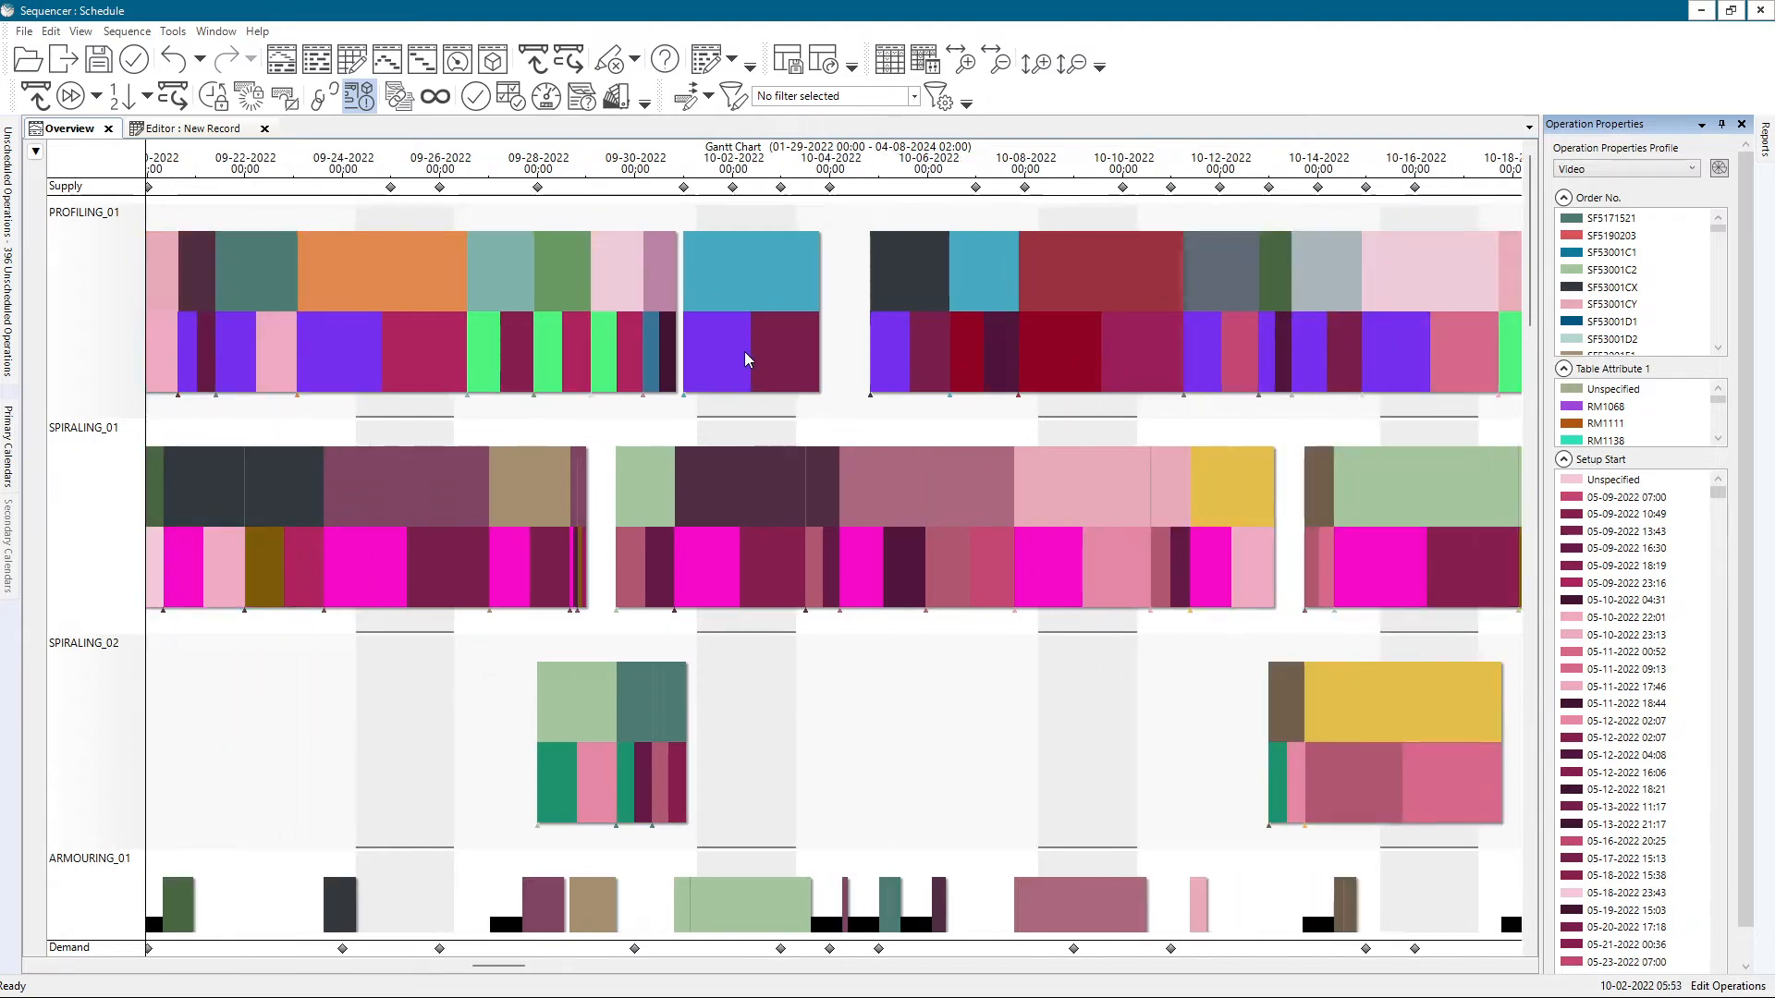
scroll(740, 353, down, 5)
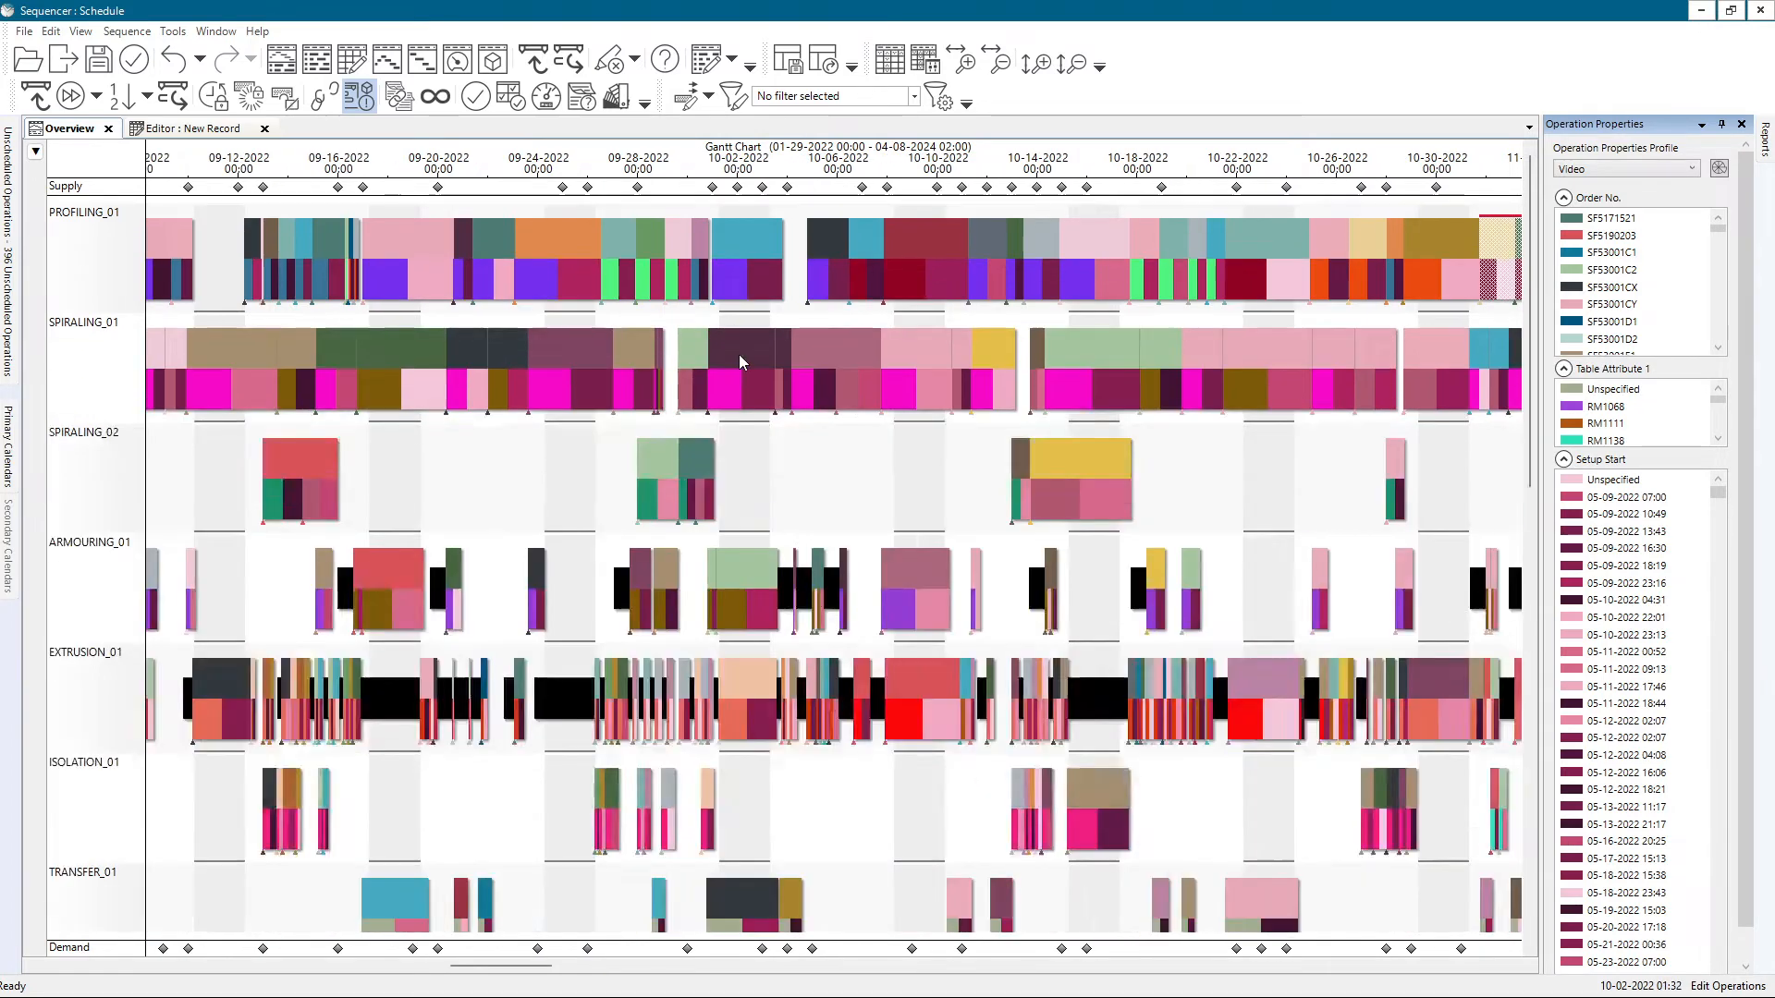
scroll(317, 250, up, 9)
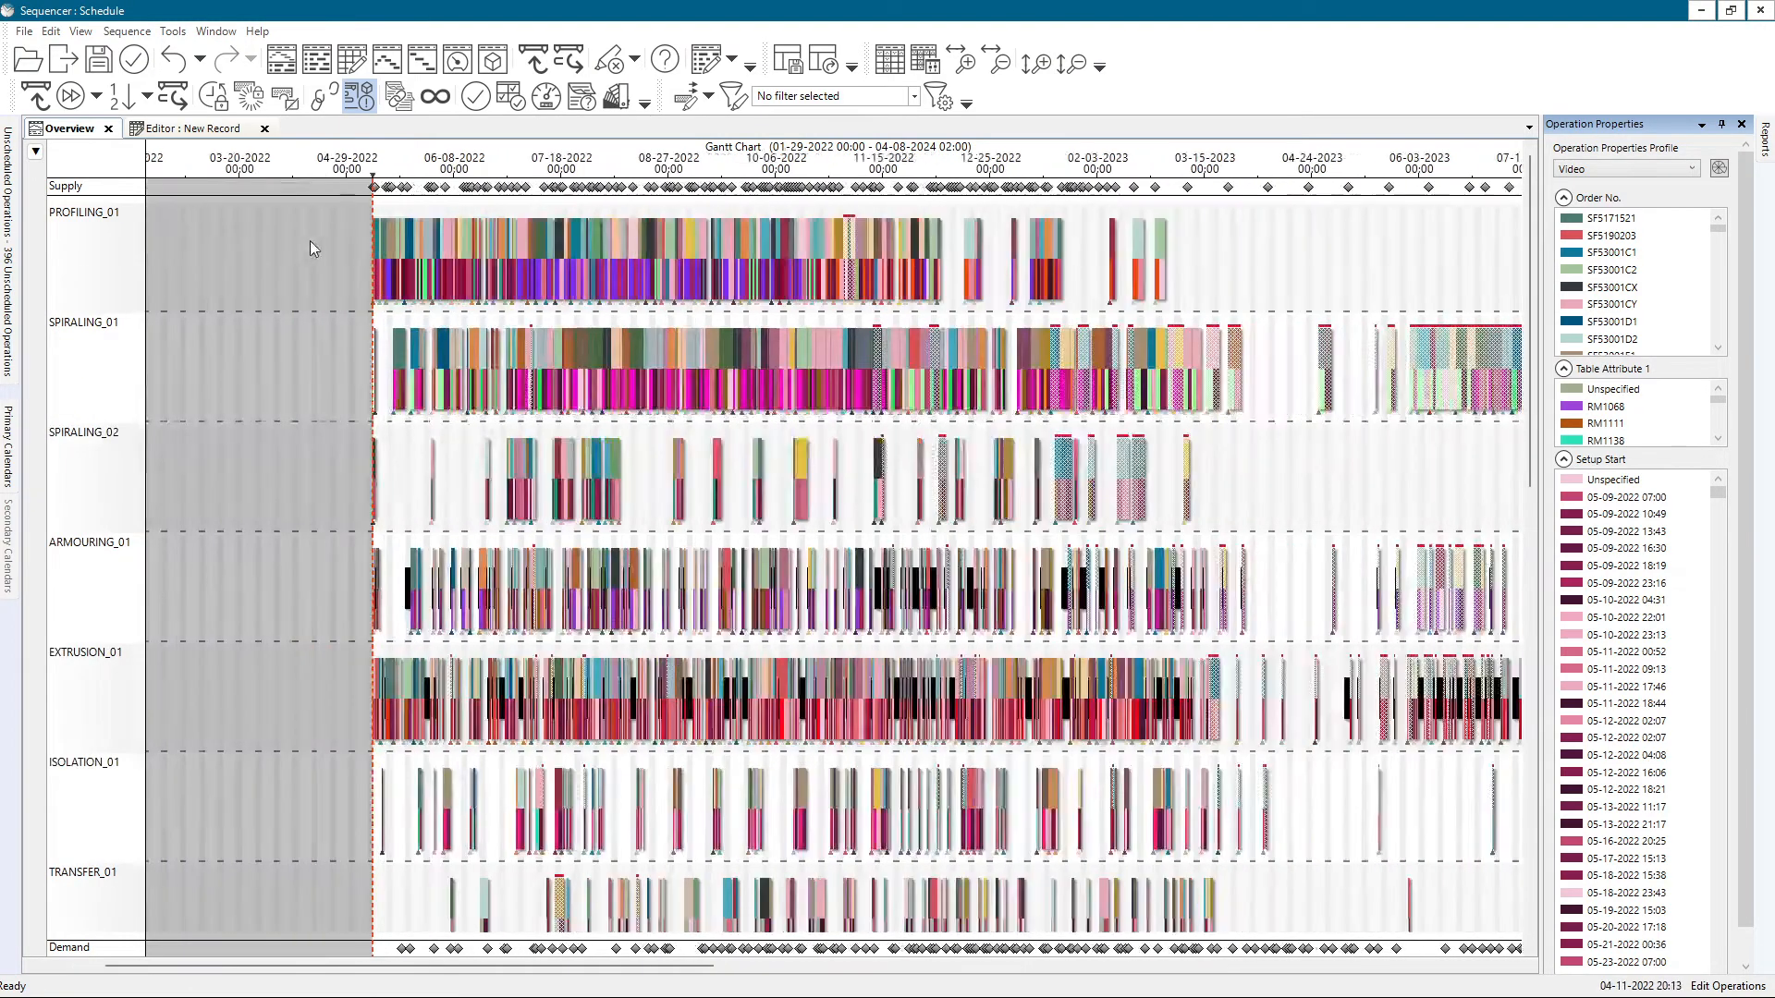
scroll(566, 278, up, 4)
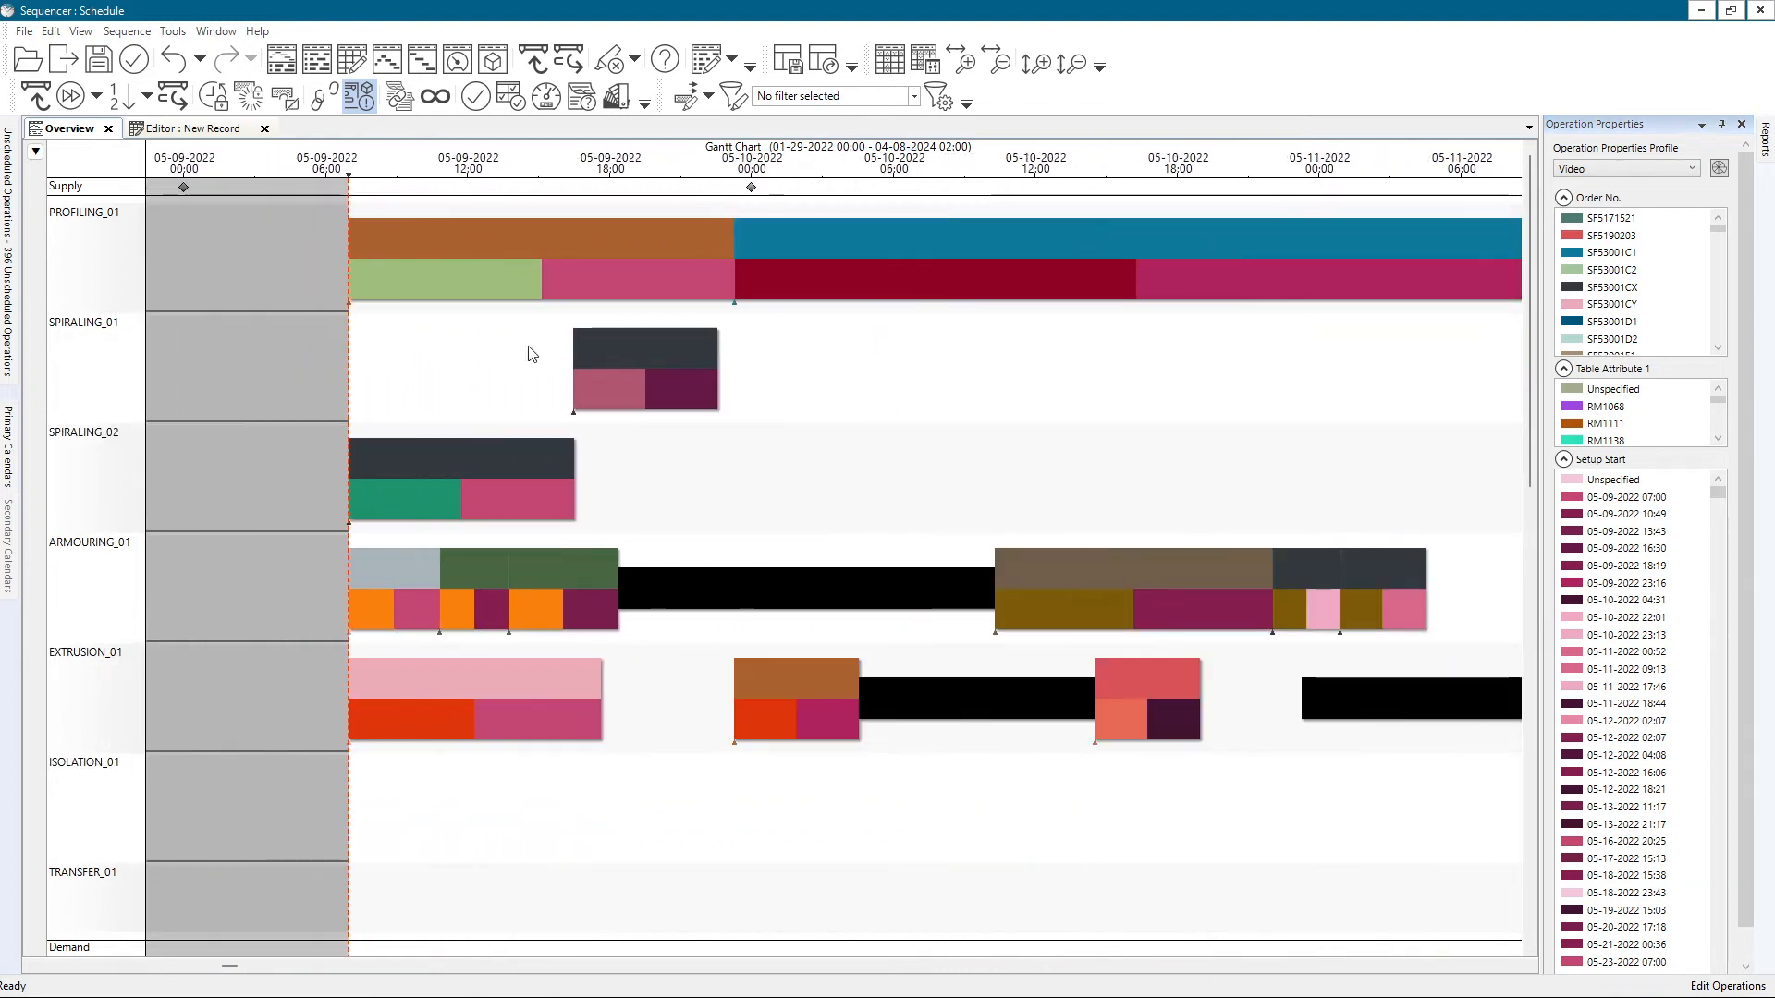
double_click(484, 257)
click(479, 362)
click(488, 418)
- Unschedule all operations except the locked first operation on PROFILING_01
click(210, 98)
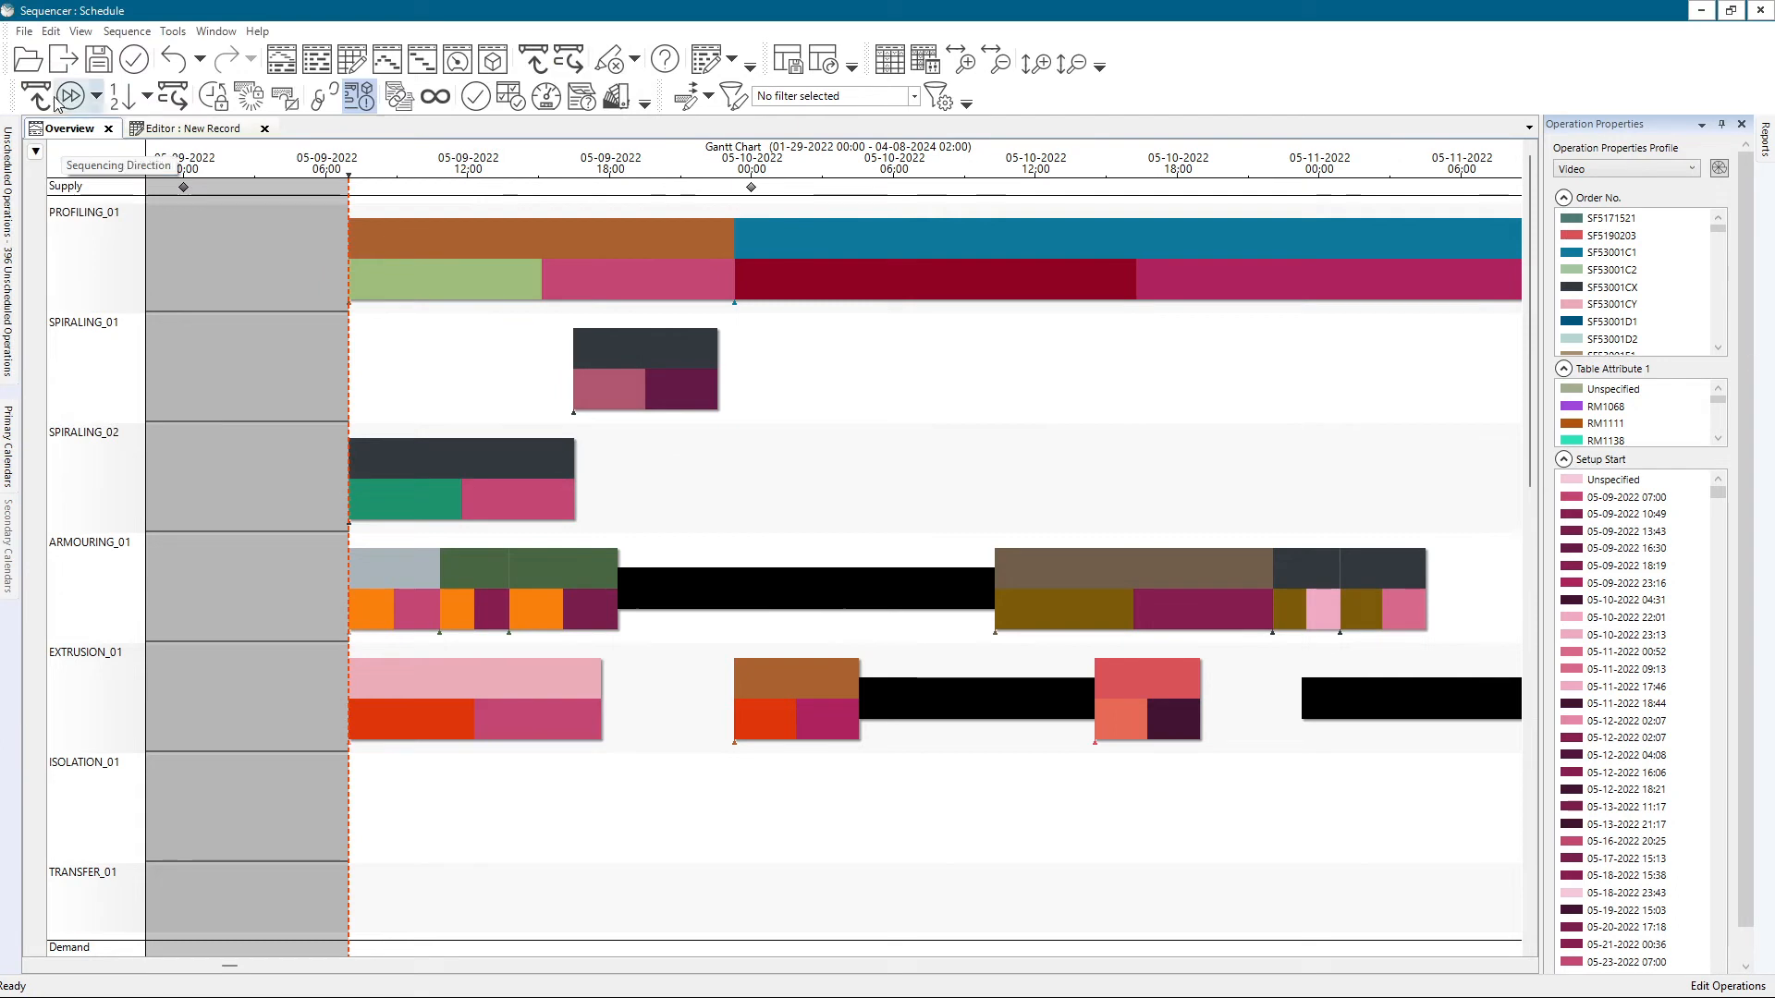
scroll(408, 262, up, 3)
drag(341, 339, 464, 333)
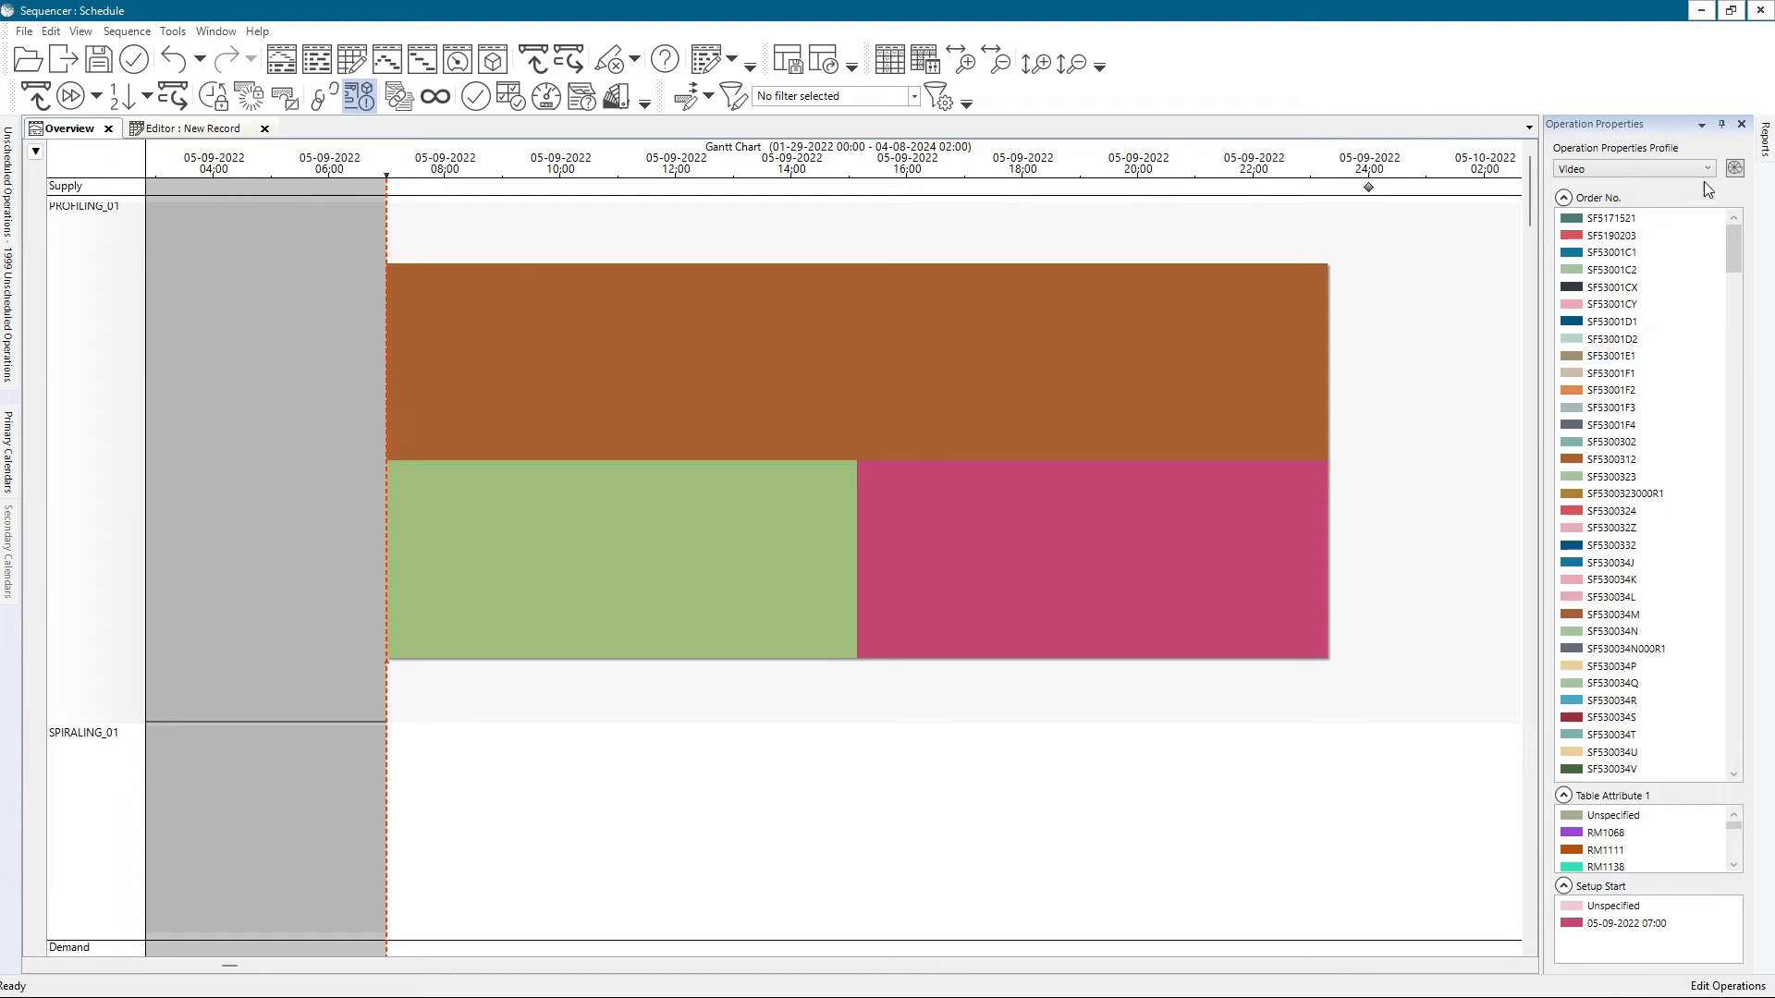
click(1733, 168)
click(783, 367)
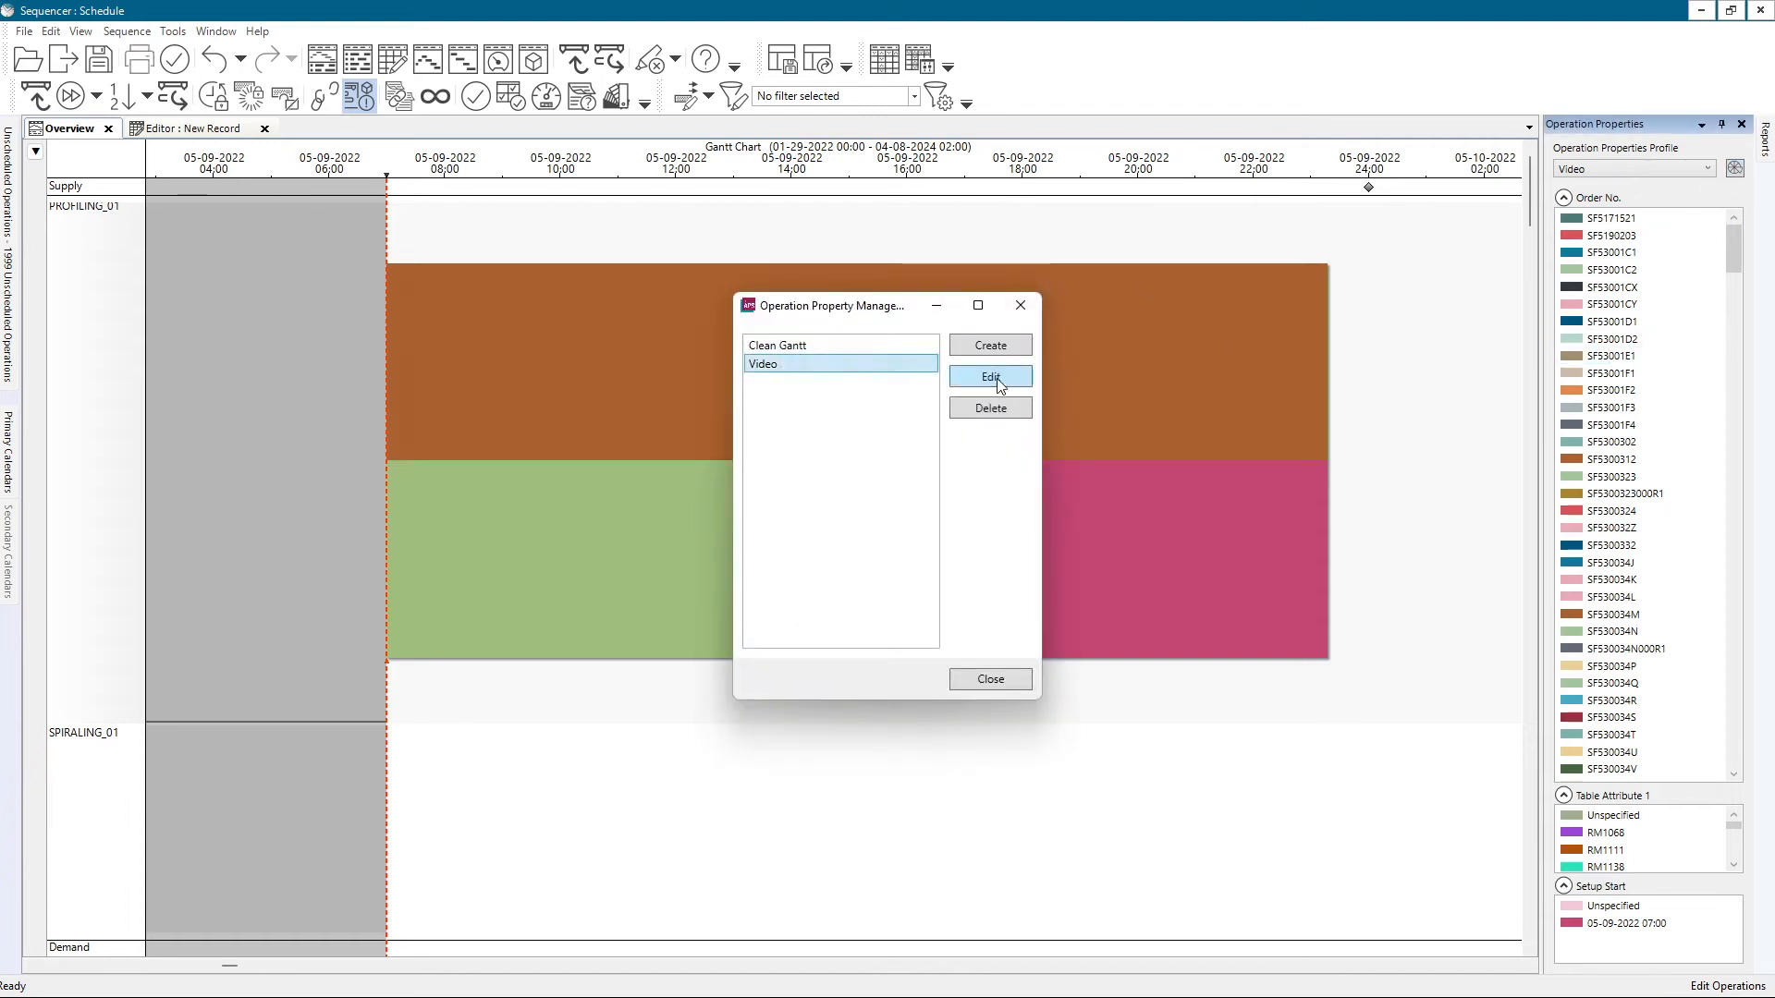
click(991, 377)
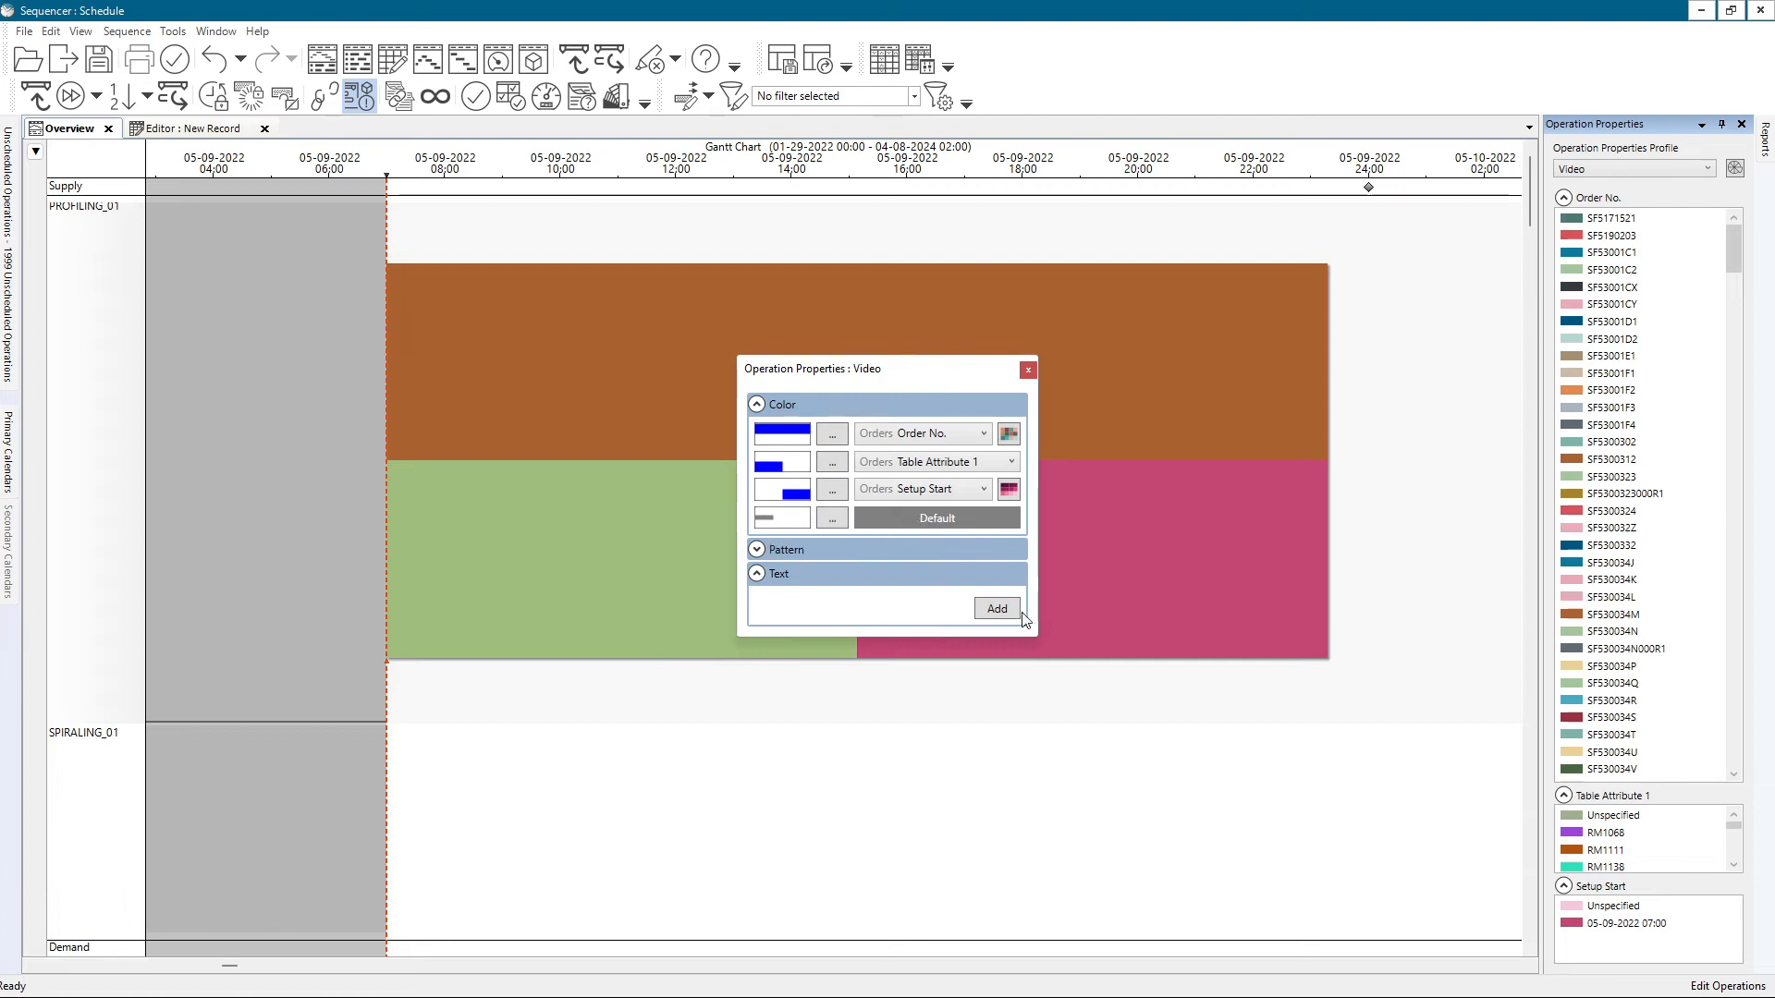
click(1027, 369)
click(1021, 310)
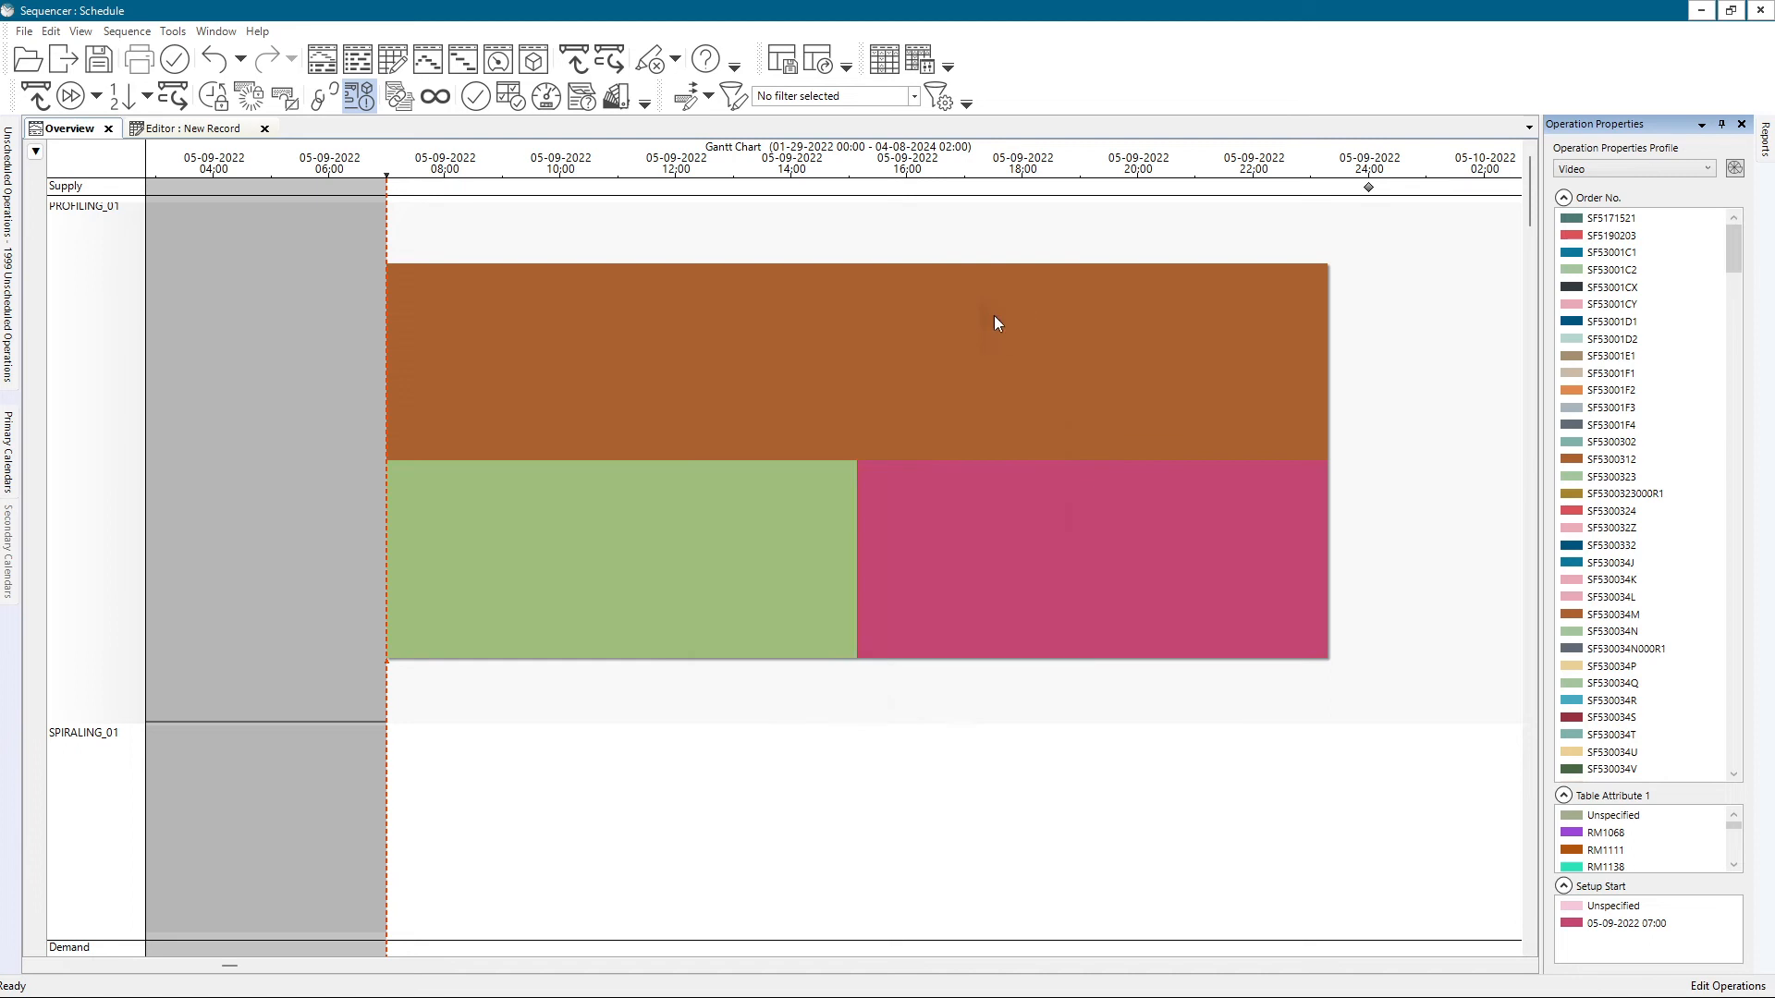
- Set the process time type of the remaining PROFILING_01 operation to Time Per Item in its operation times
mouse_move(478, 492)
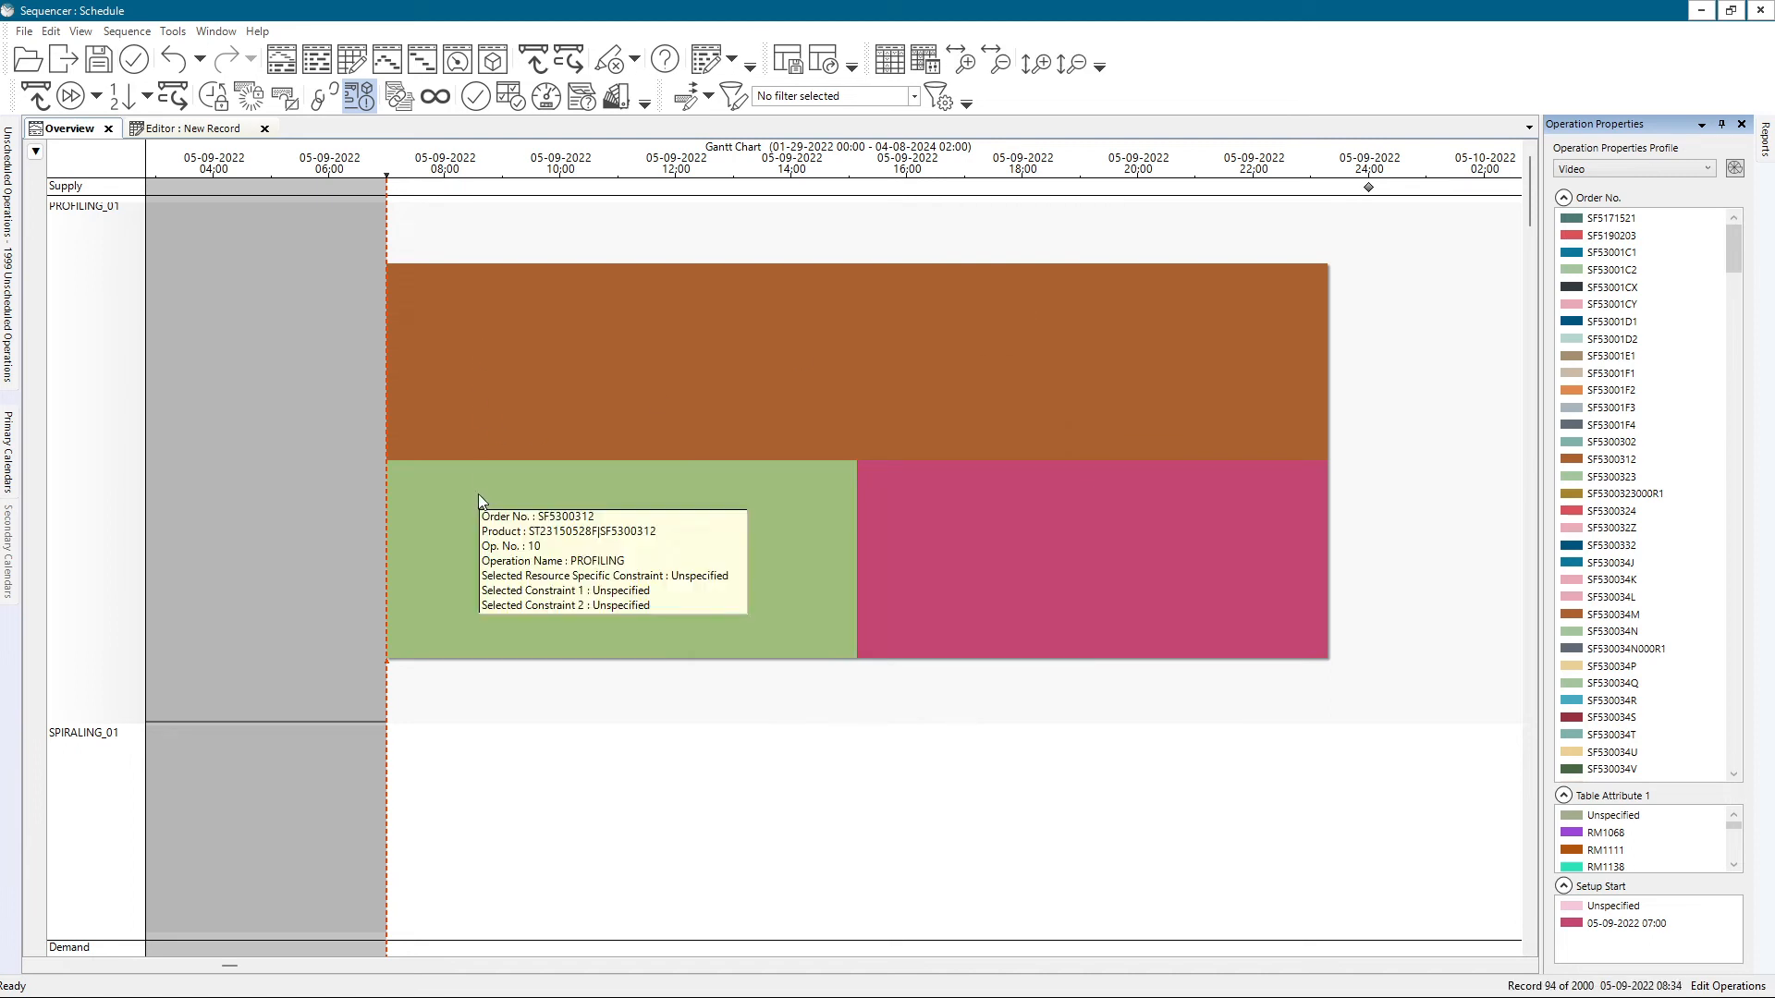
double_click(491, 362)
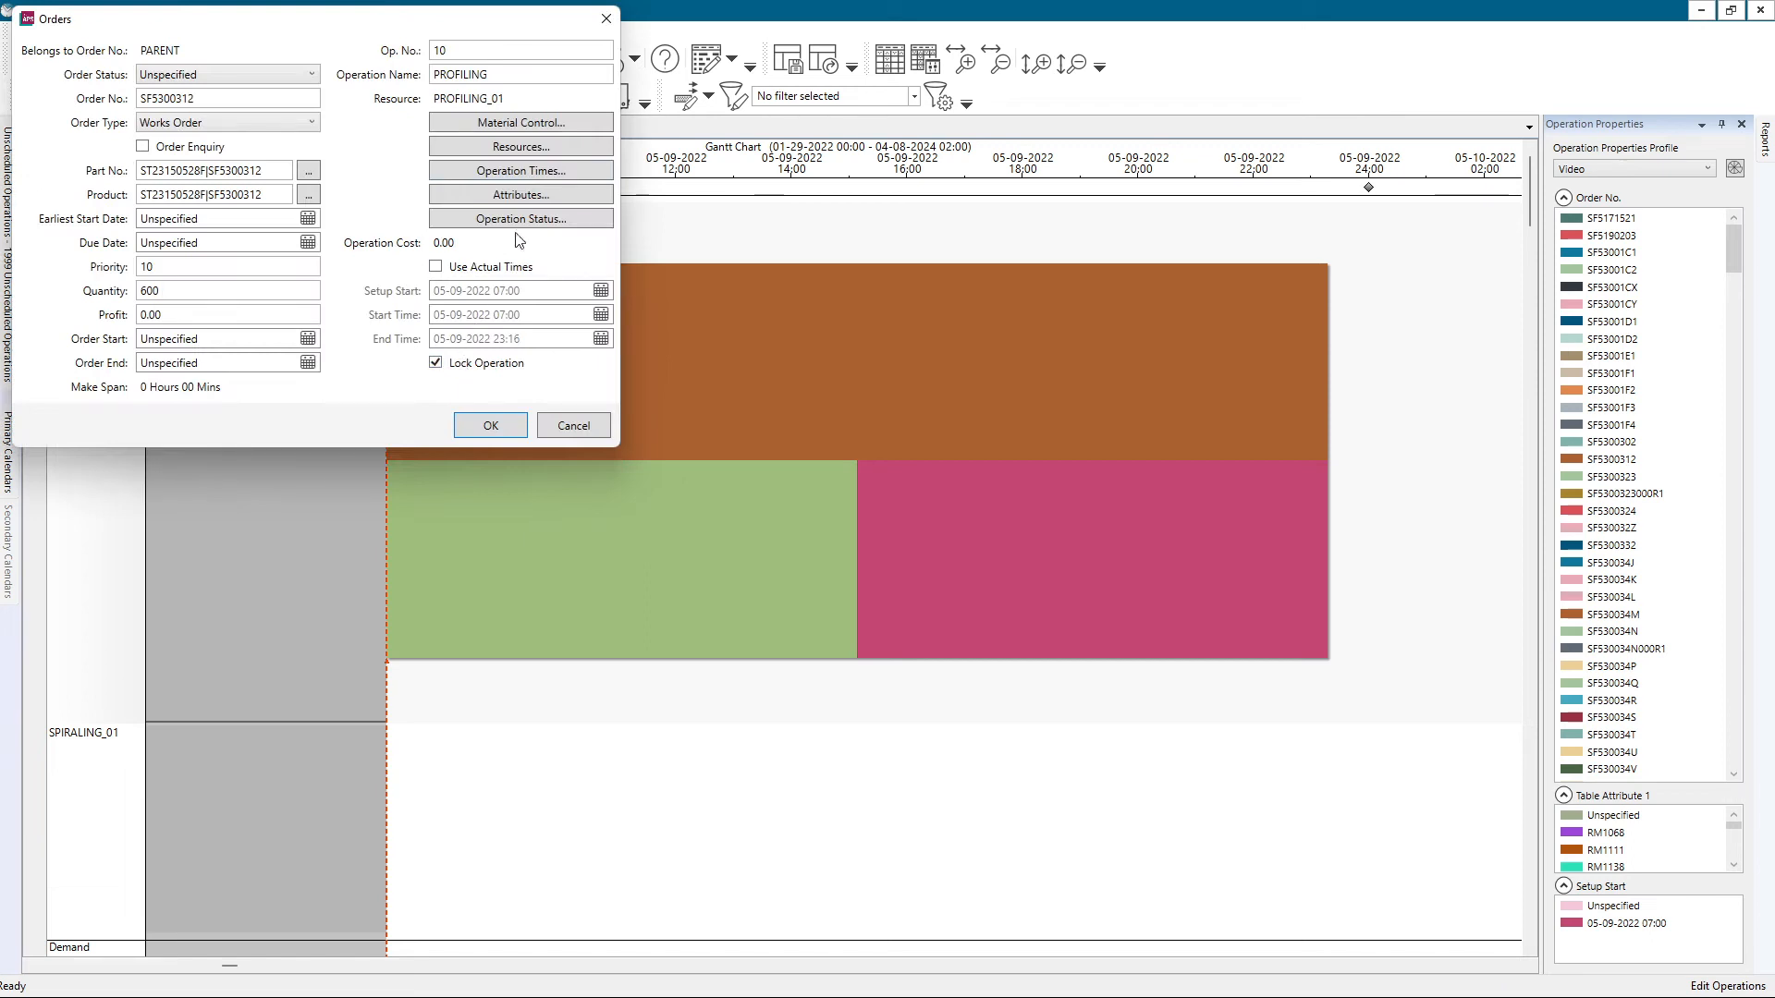
click(521, 170)
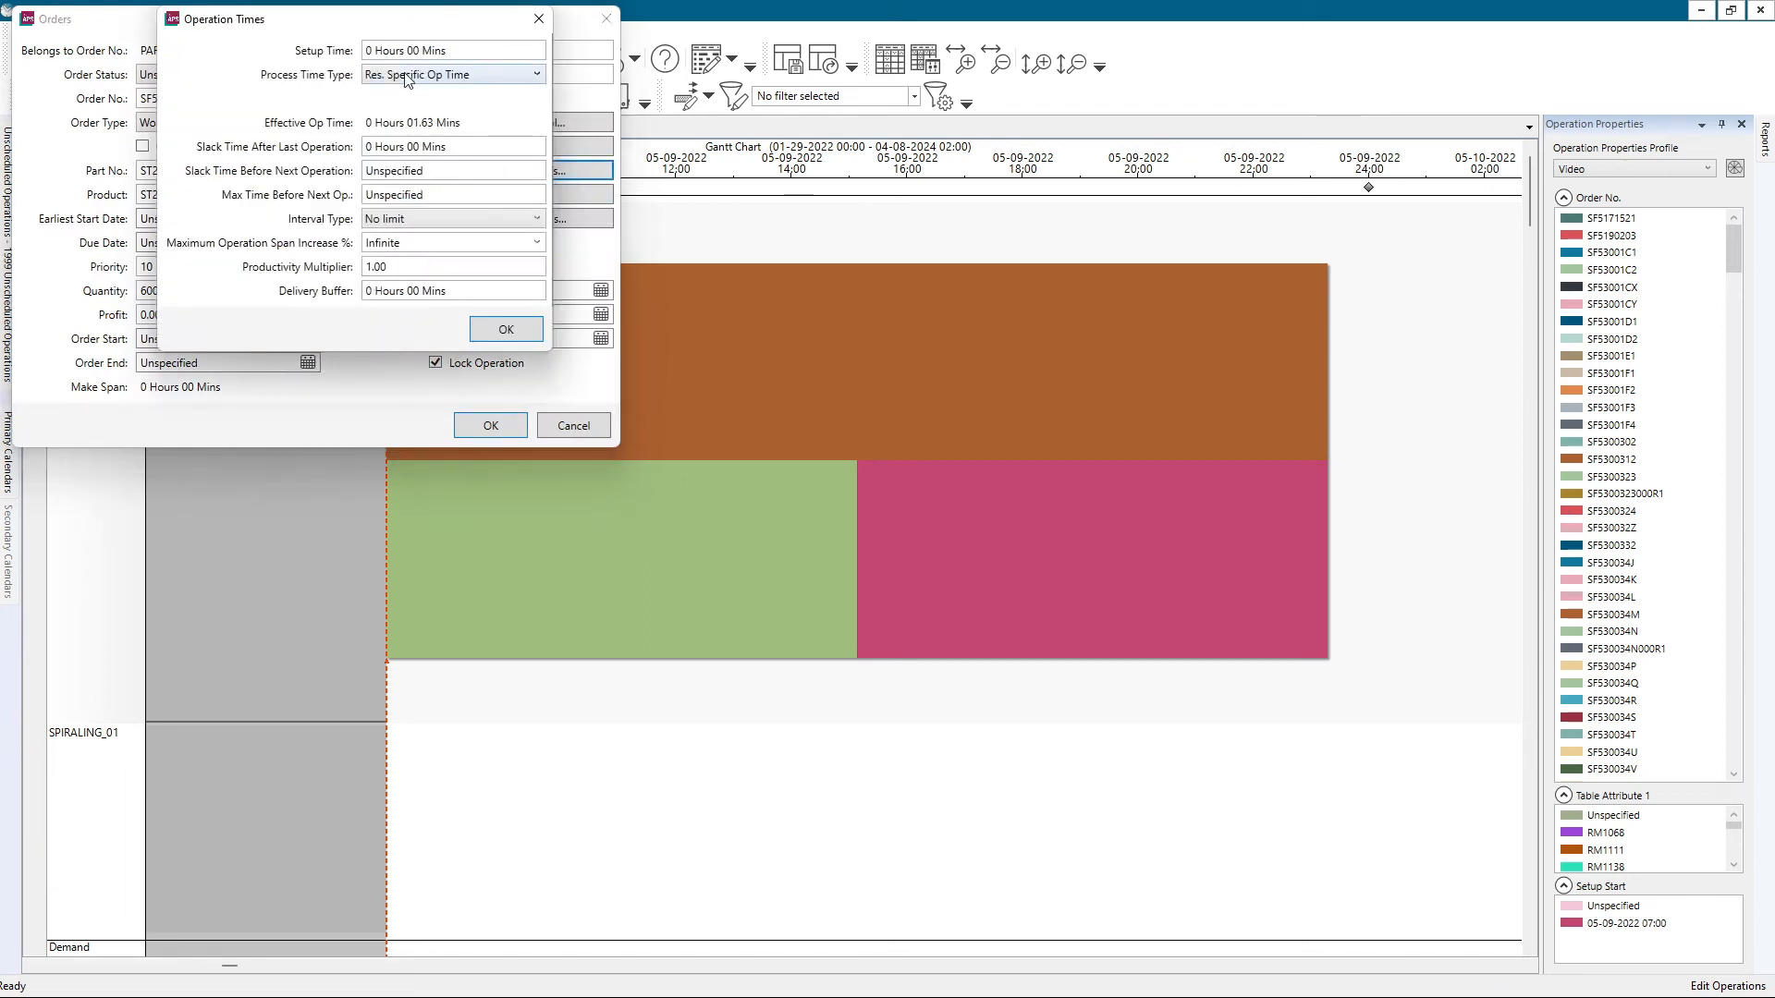
click(407, 75)
click(420, 121)
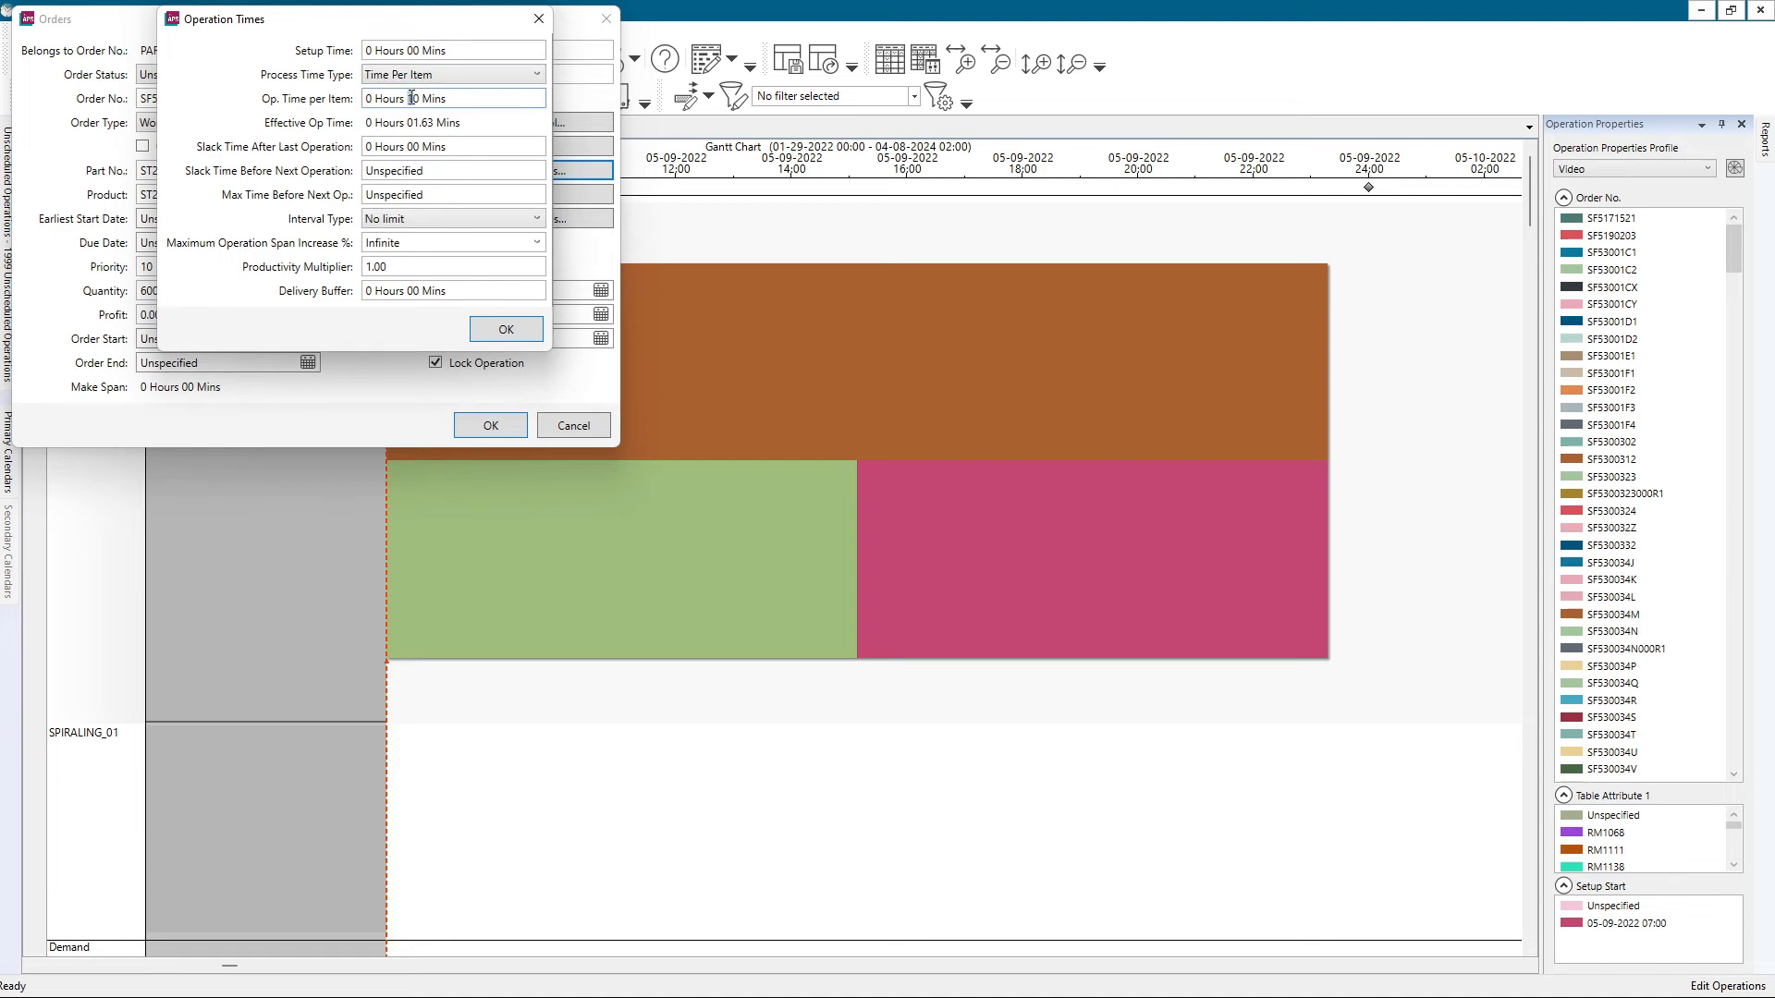
click(506, 329)
click(480, 428)
- Copy the PROFILING_01 operation's start time from its order details, enabling Use Actual Times only while copying
scroll(878, 392, down, 3)
drag(955, 403, 624, 436)
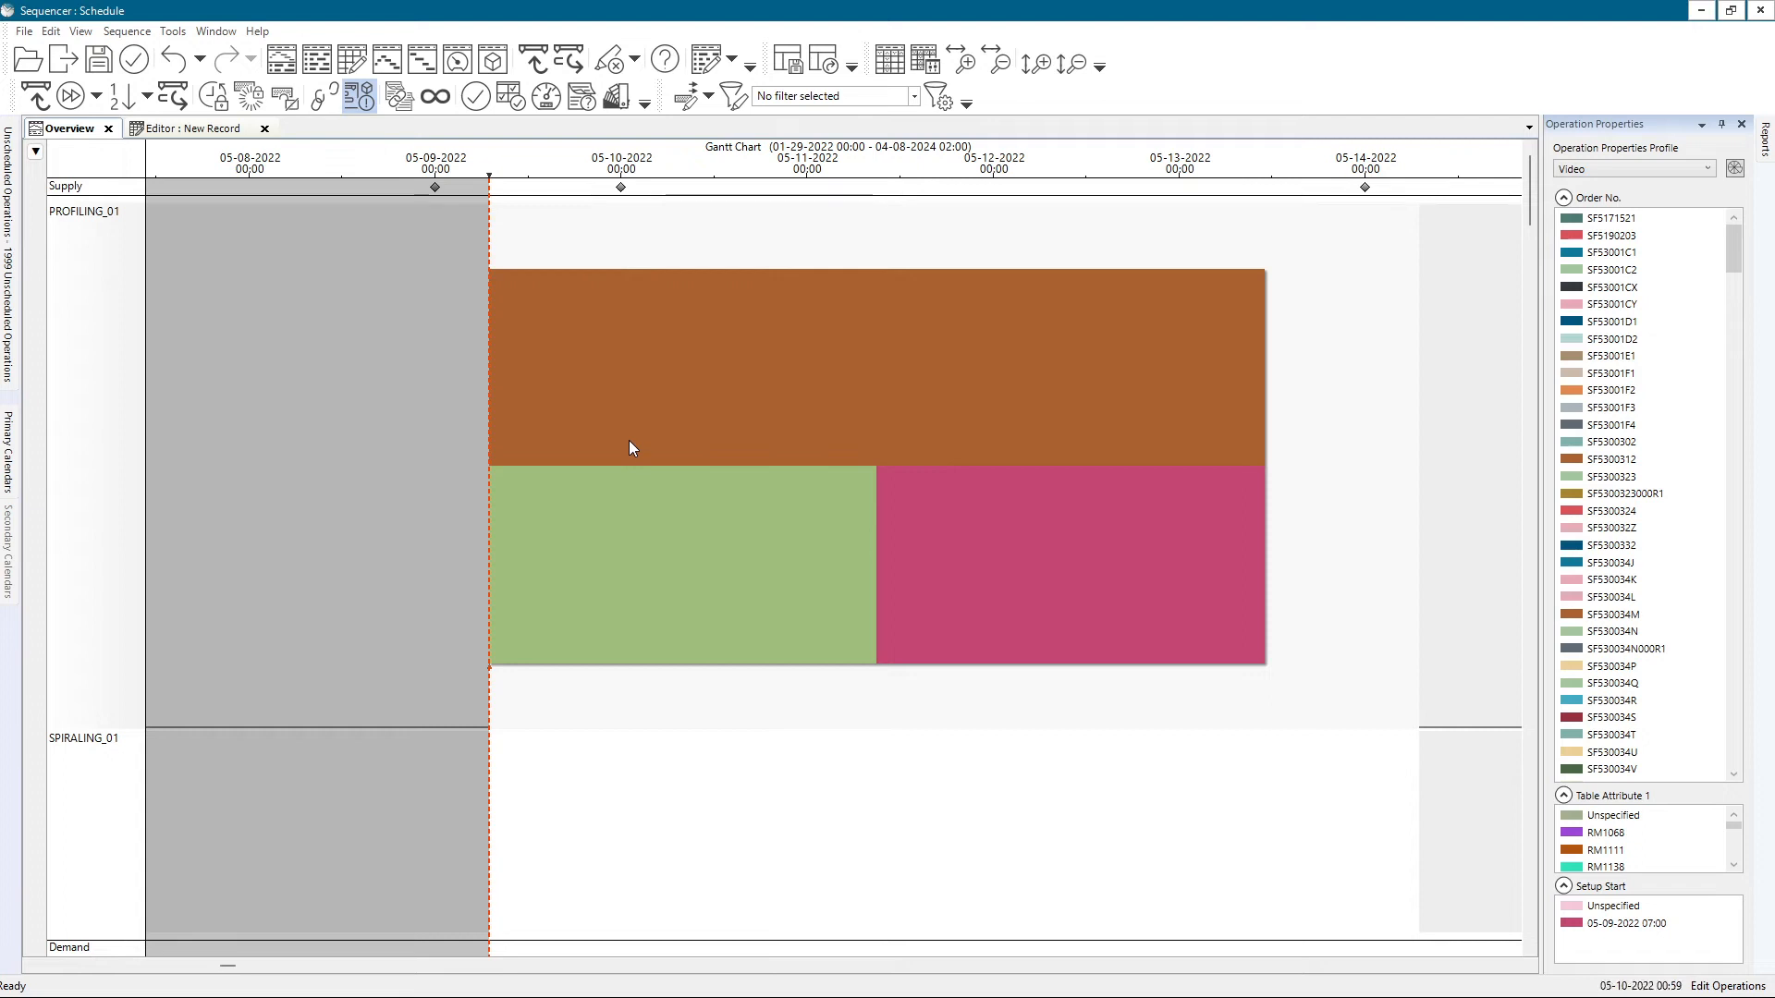
double_click(631, 448)
click(613, 314)
click(656, 356)
key(ctrl+c)
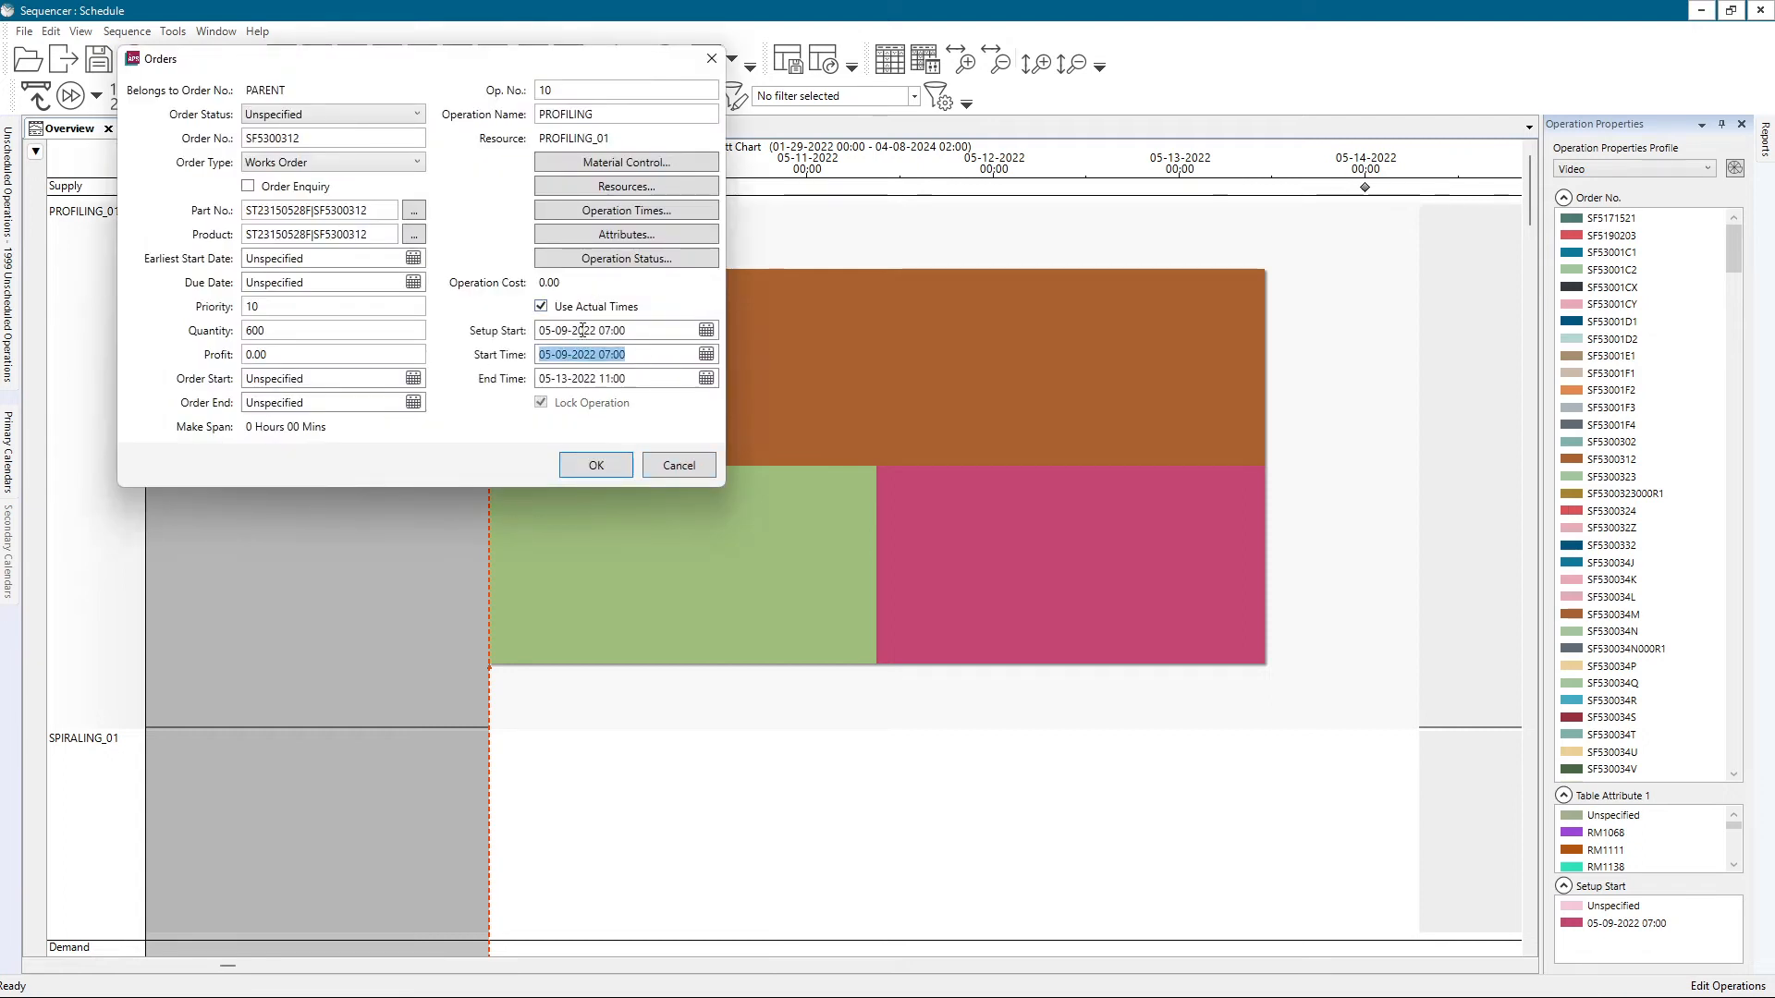
click(540, 306)
click(610, 258)
click(568, 143)
click(533, 209)
drag(525, 167, 366, 171)
key(ctrl+v)
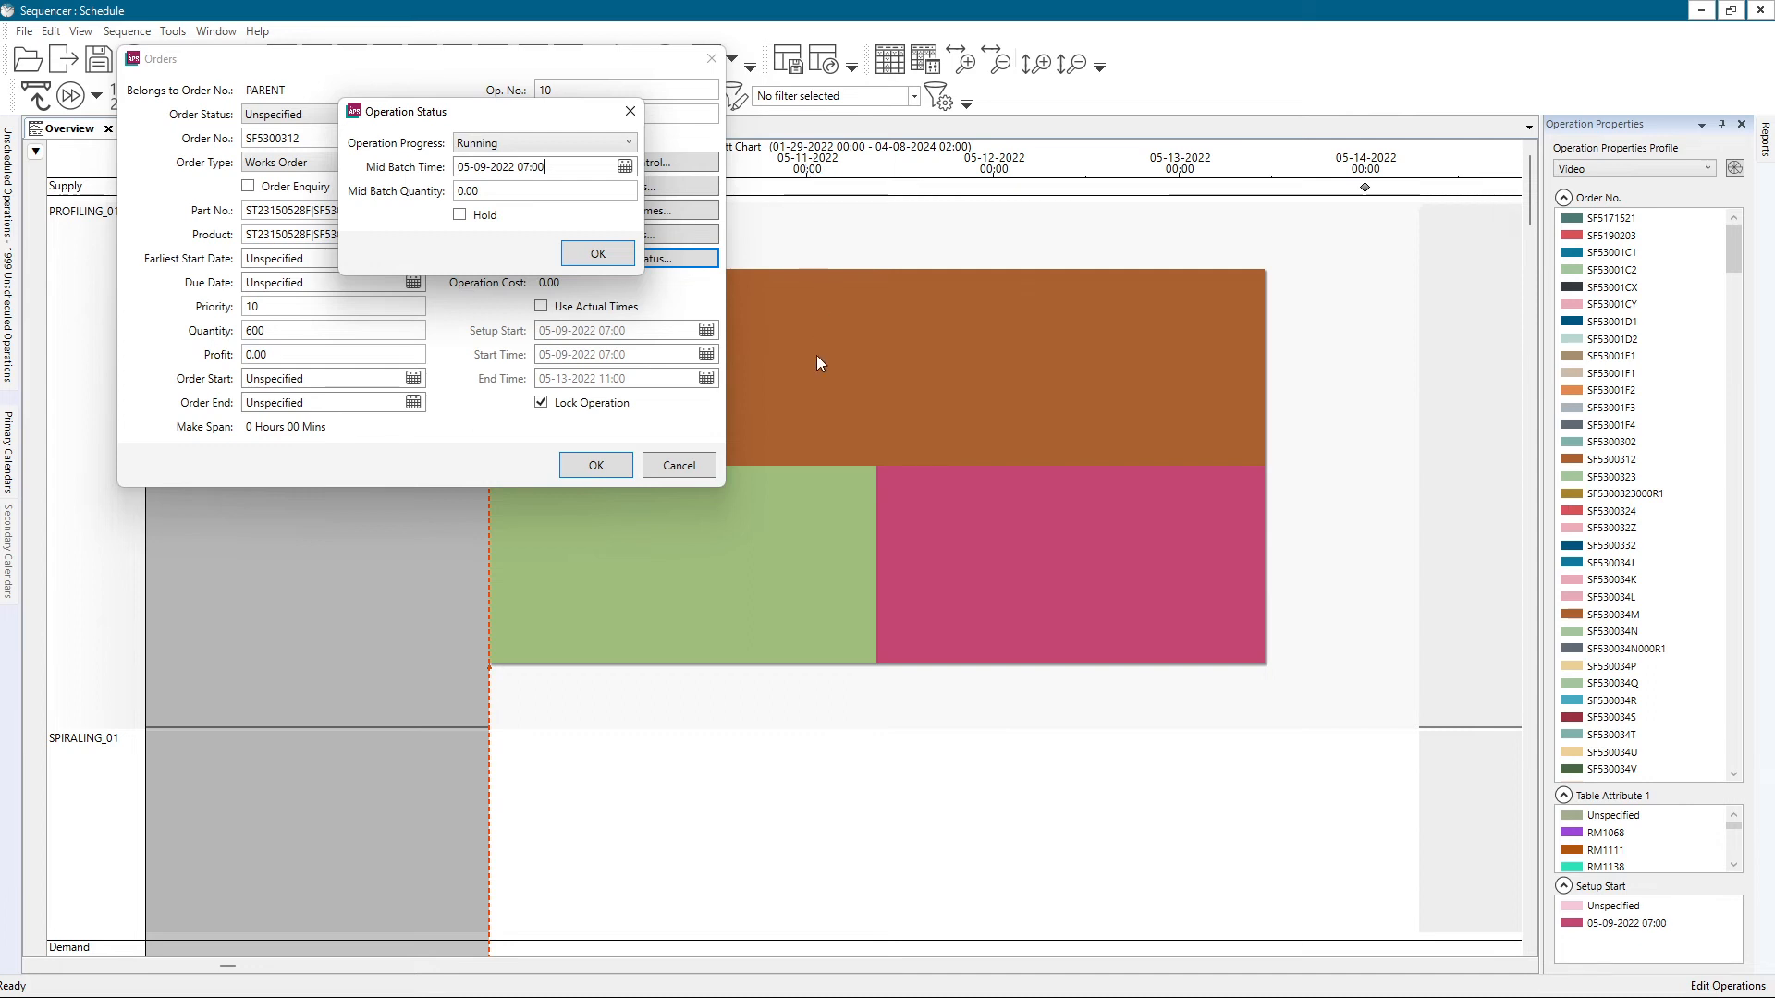
double_click(480, 166)
text(11)
key(Tab)
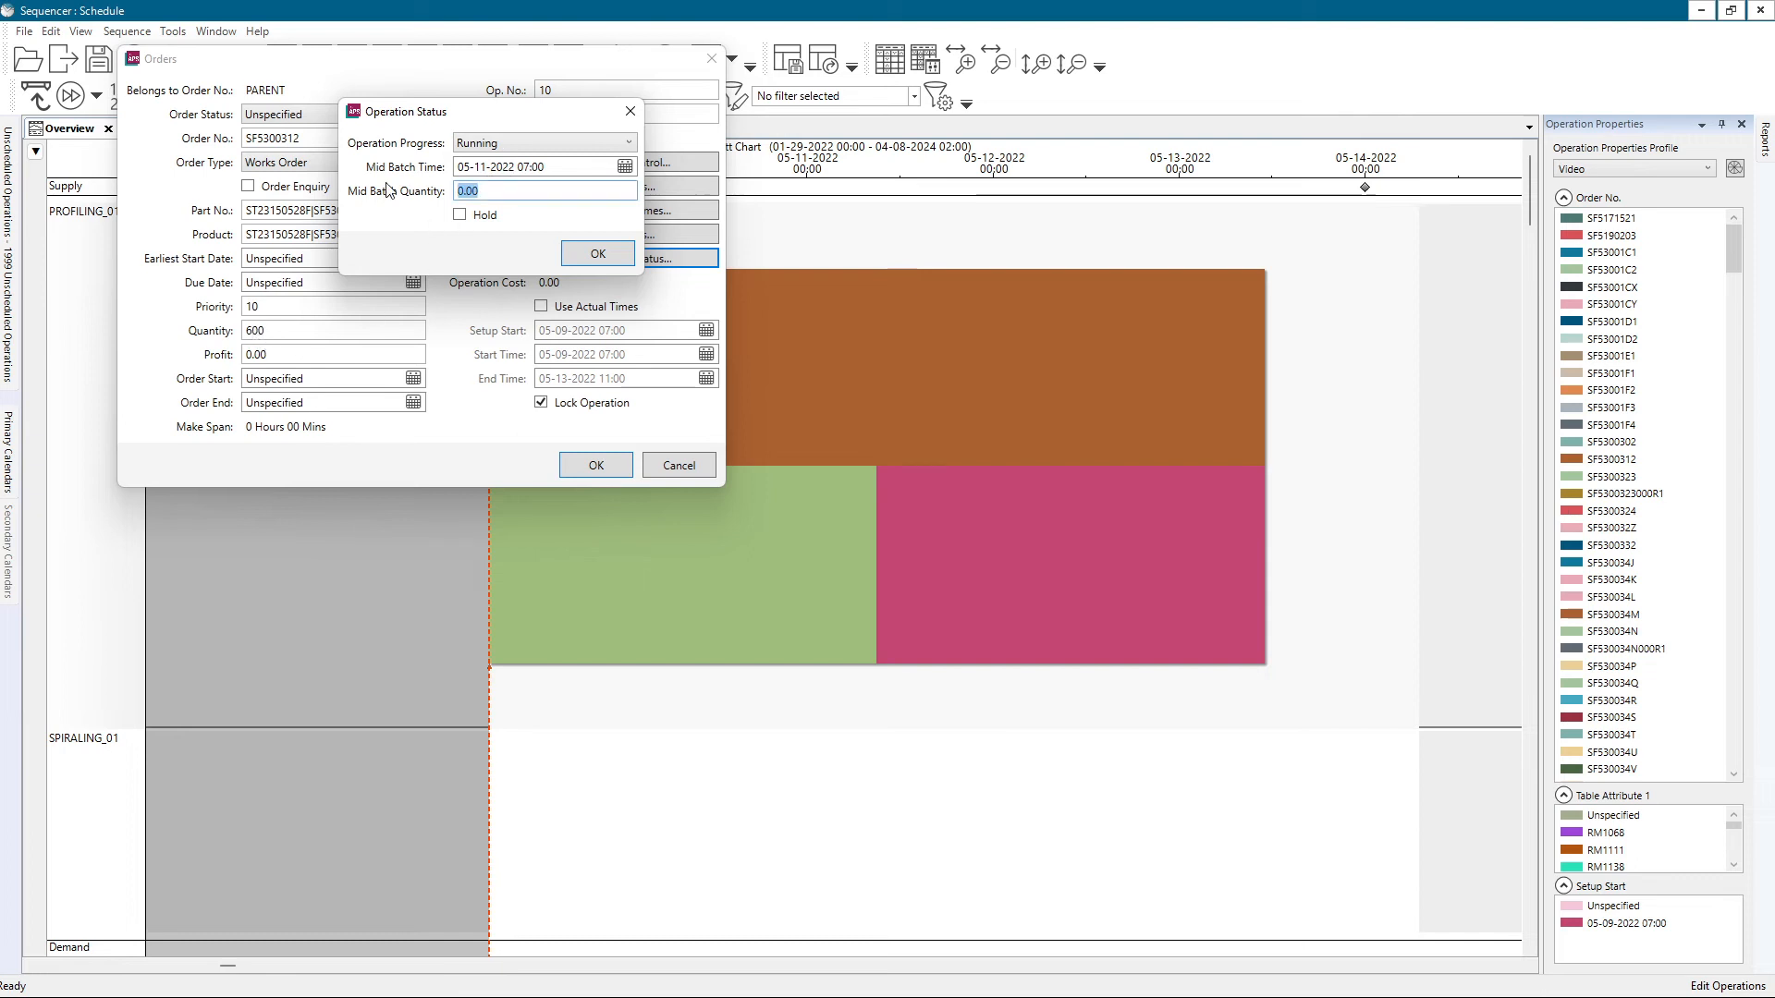
text(400)
click(597, 262)
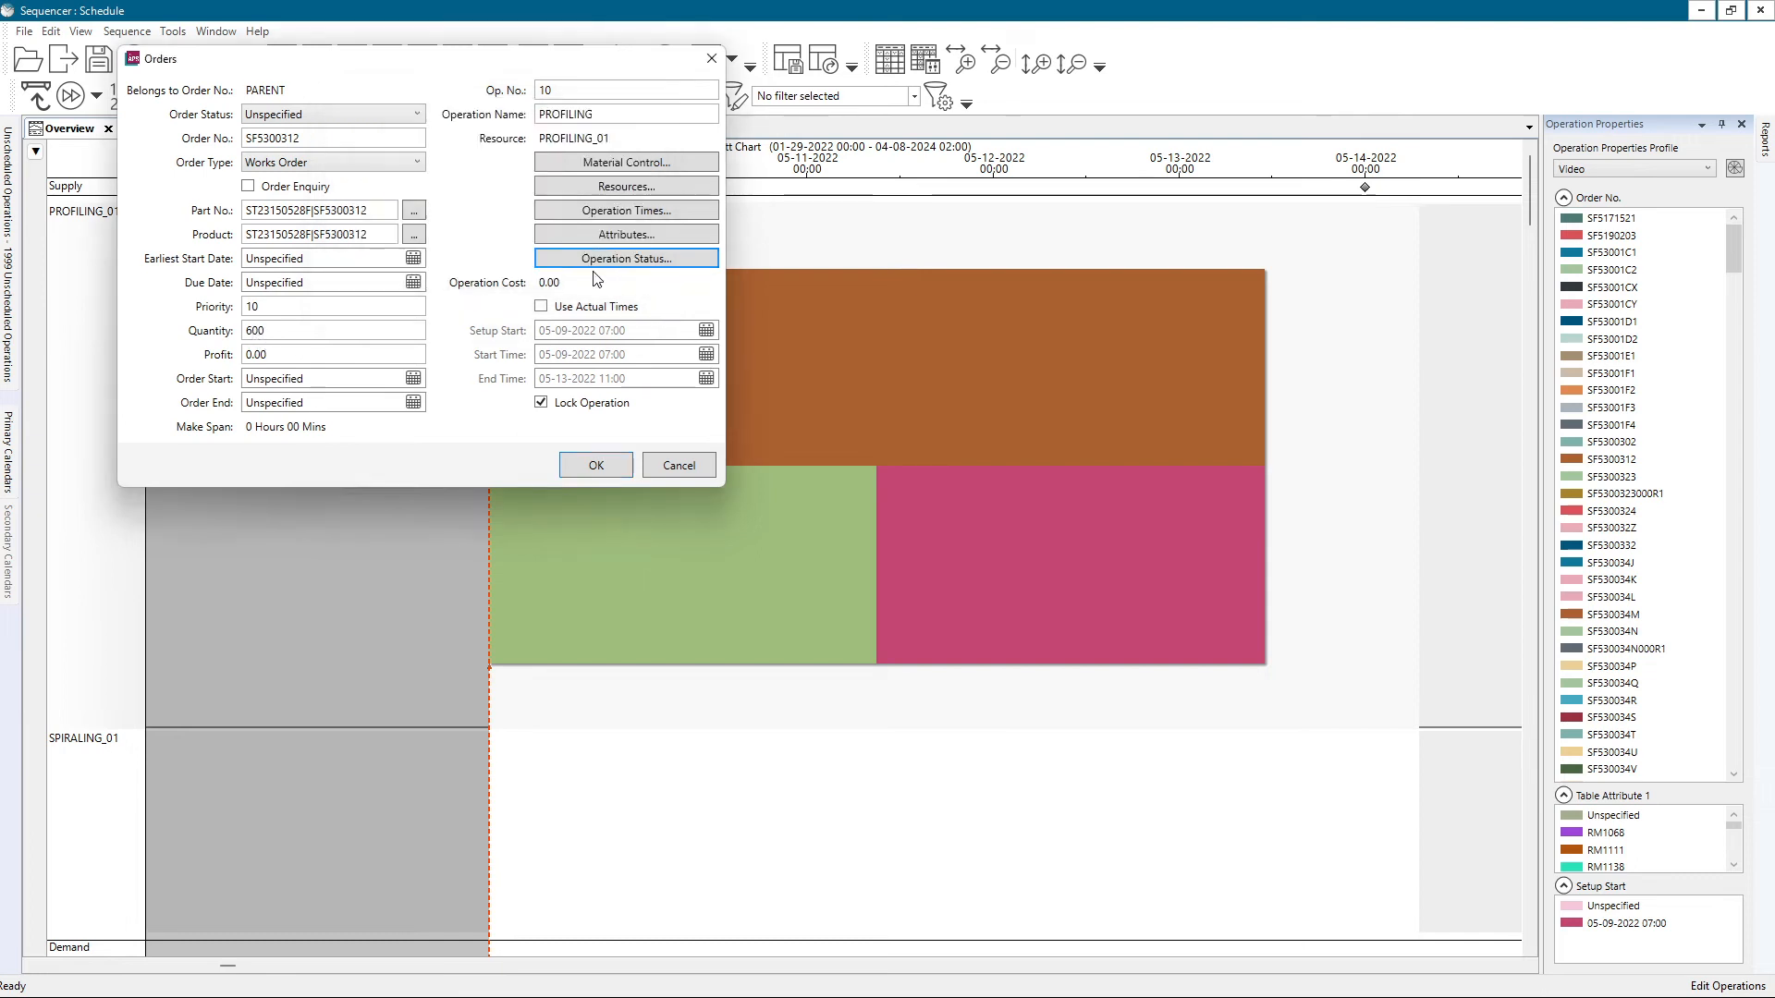
click(596, 466)
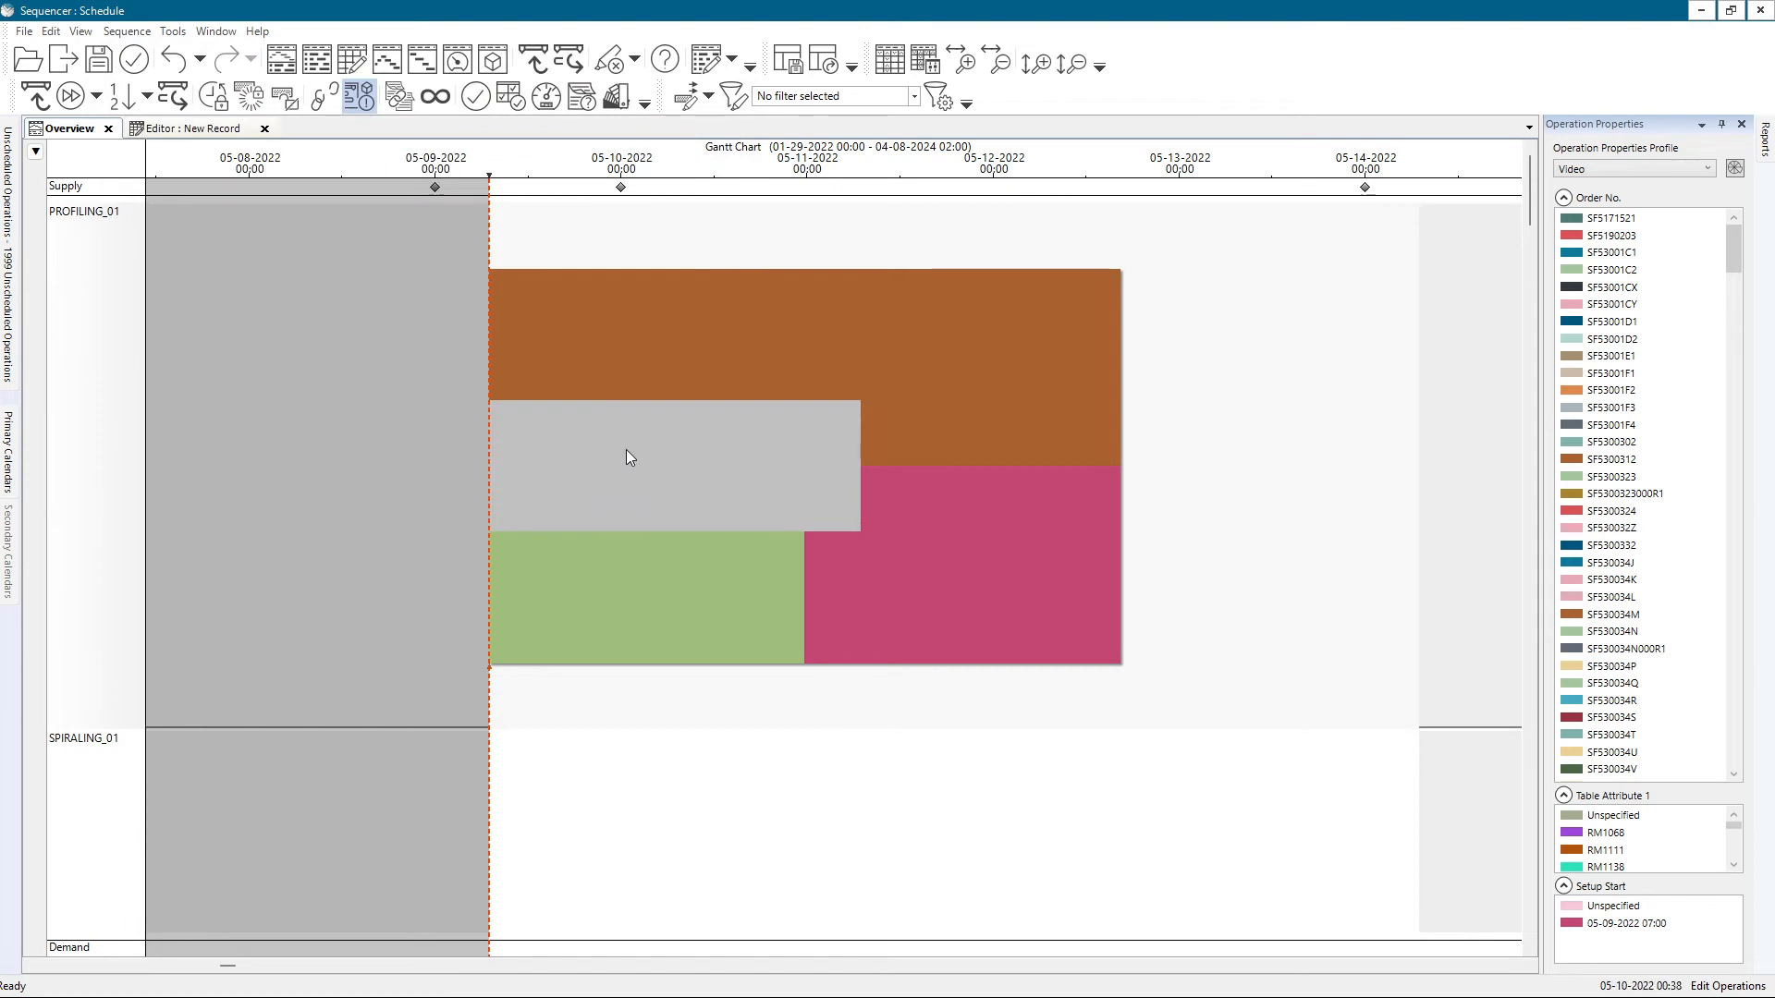
- Edit the Video profile, set the grey progress bar to Color Theme mode based on the Orders field Batch Time, and close the editor
scroll(712, 491, up, 2)
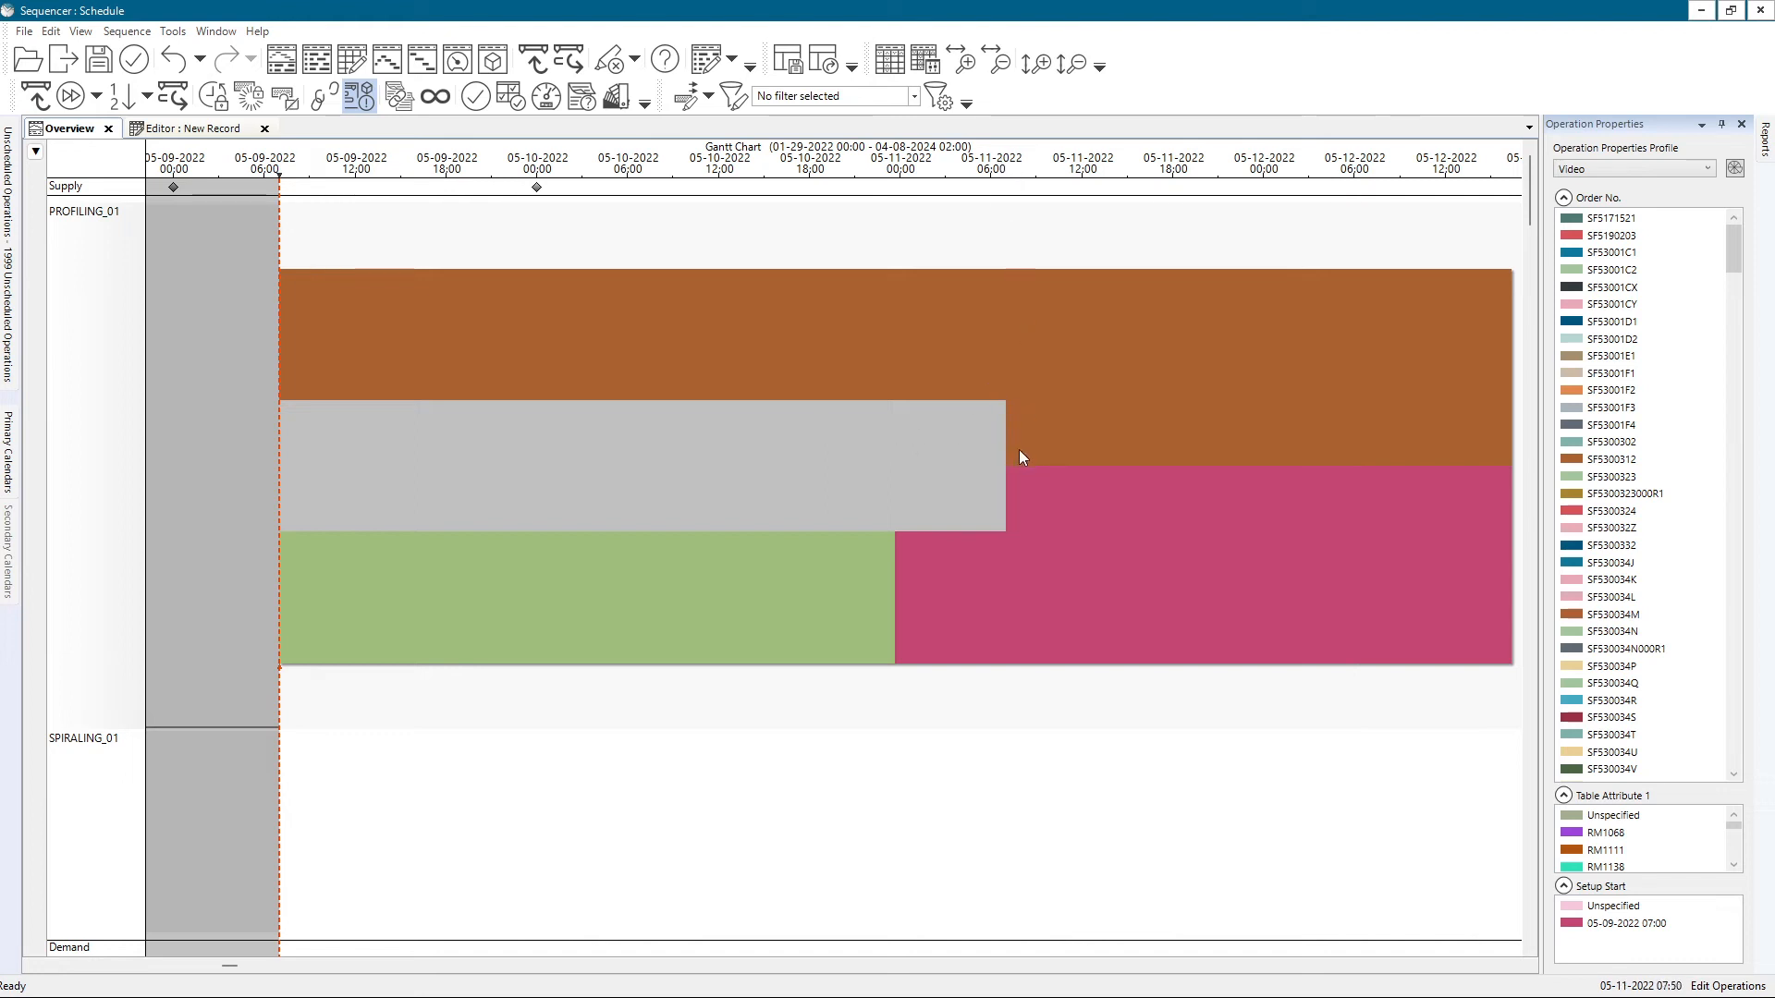
scroll(1013, 453, down, 2)
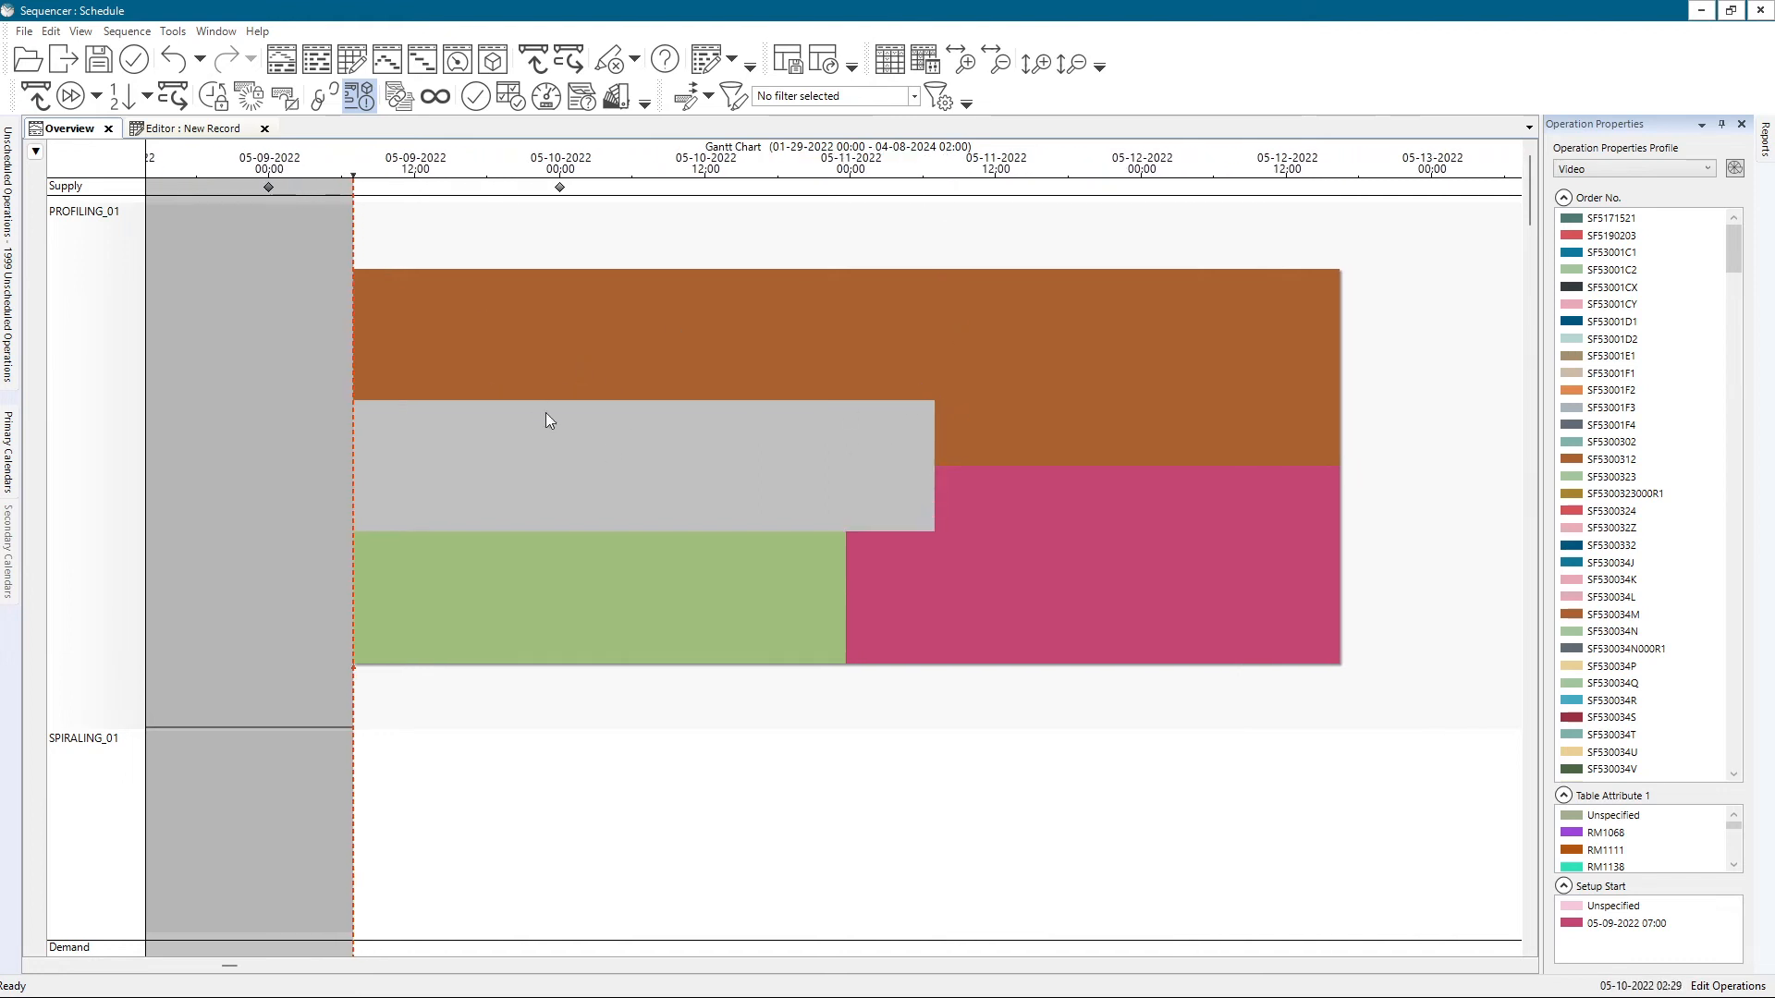
click(1734, 167)
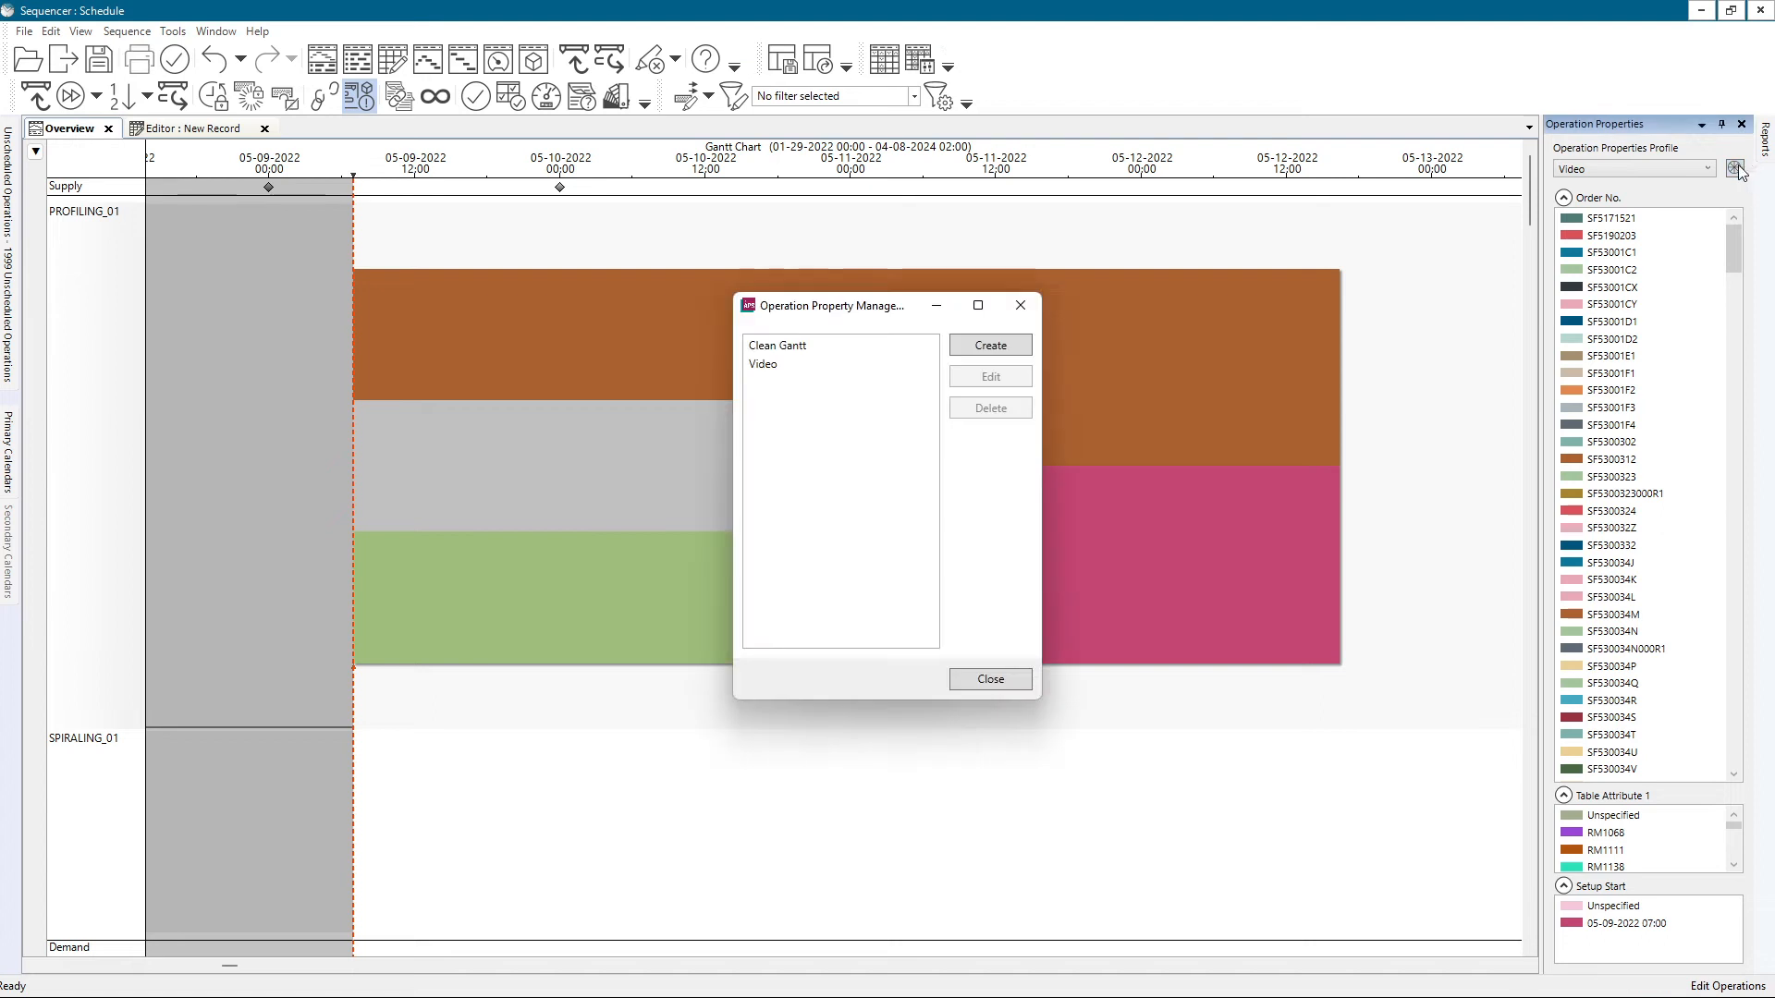
click(784, 366)
click(1132, 356)
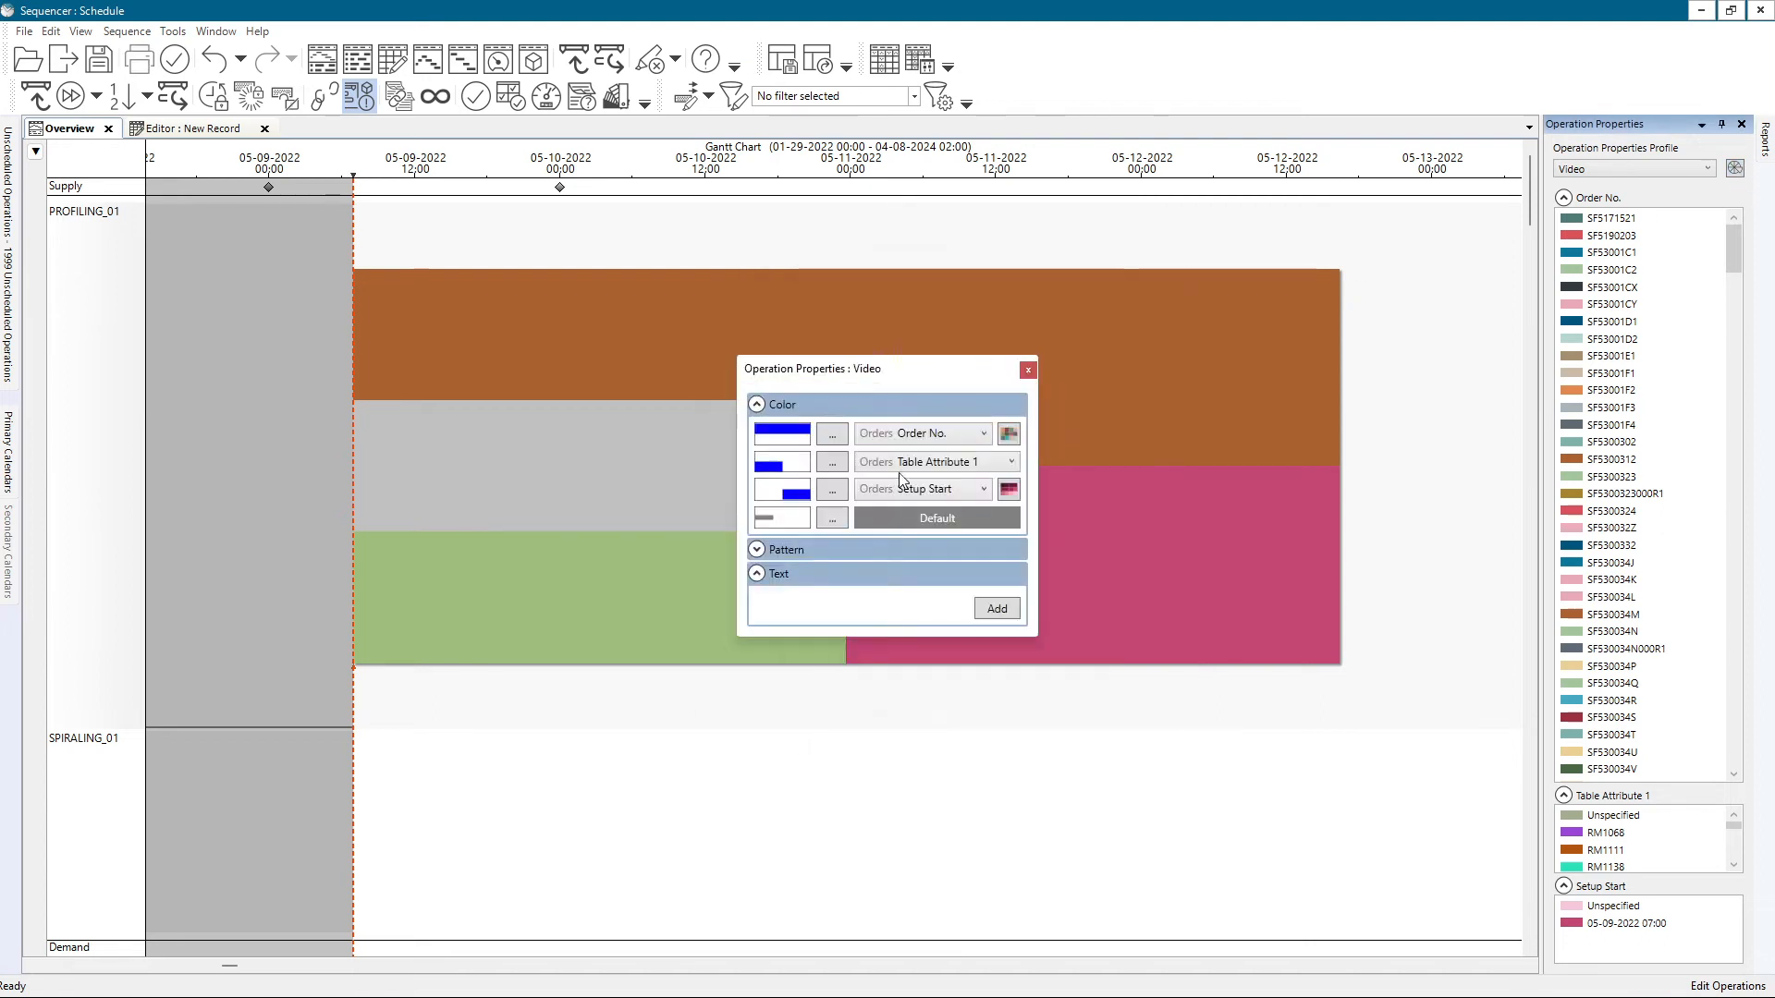
click(831, 518)
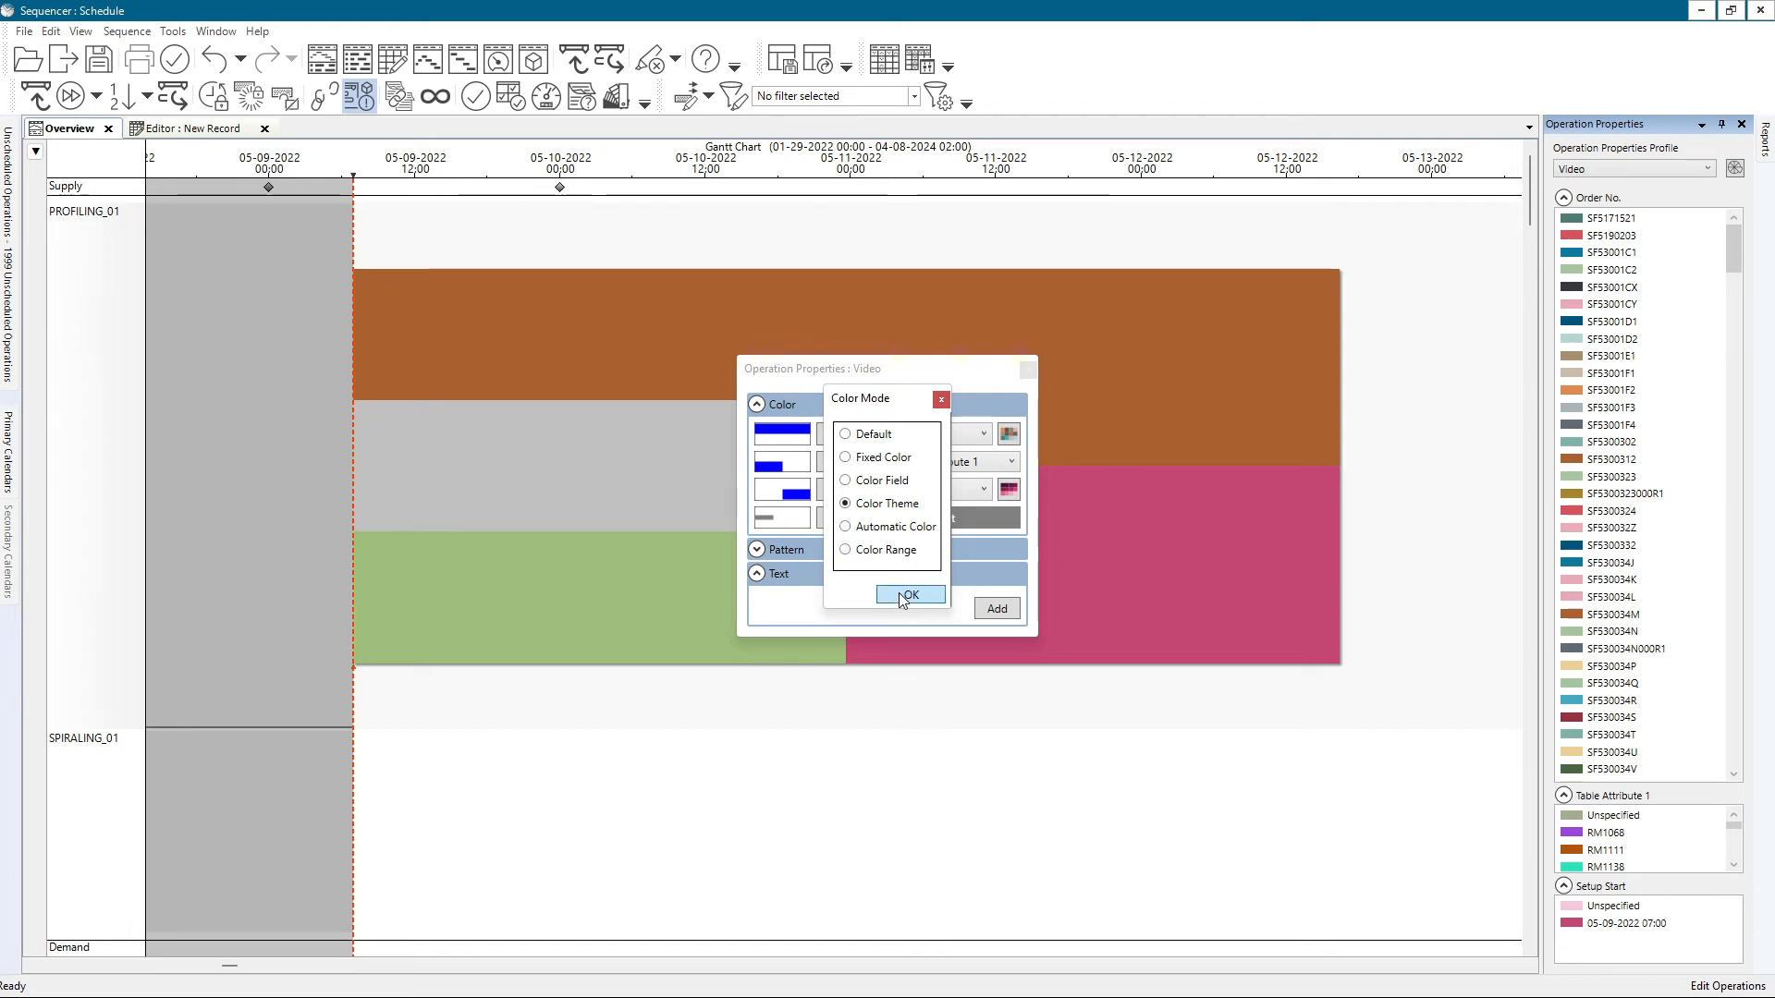
click(905, 598)
click(985, 521)
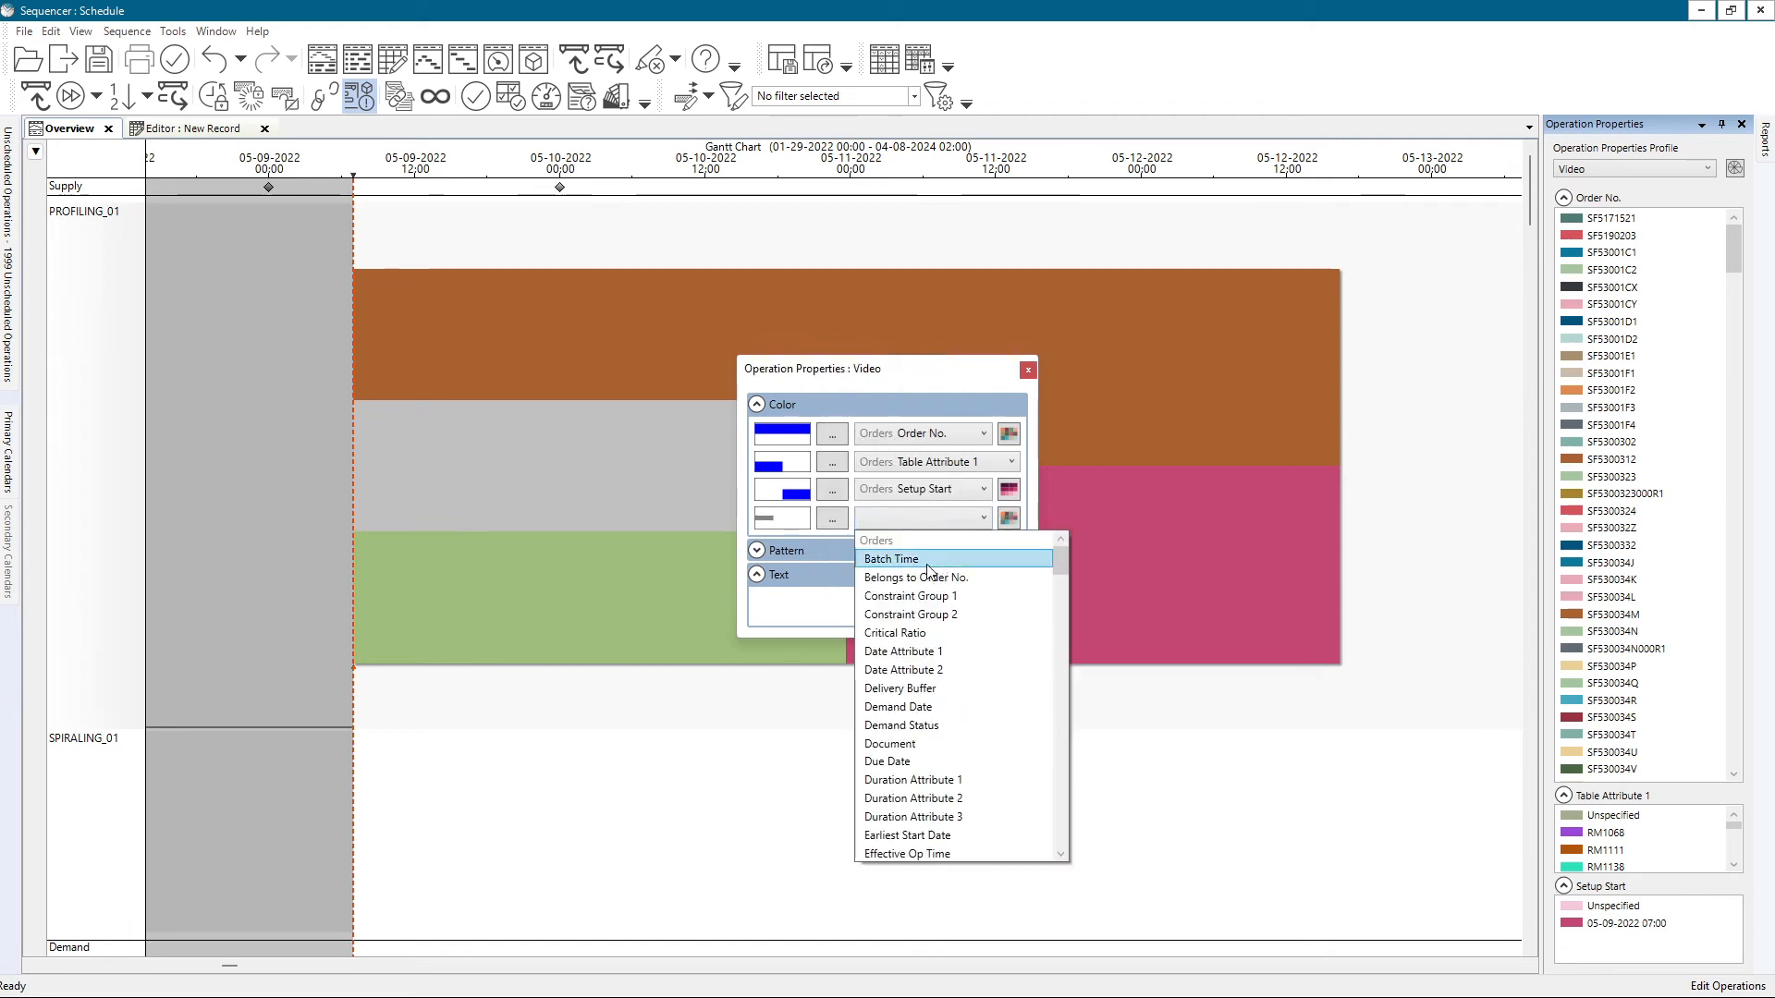
click(928, 567)
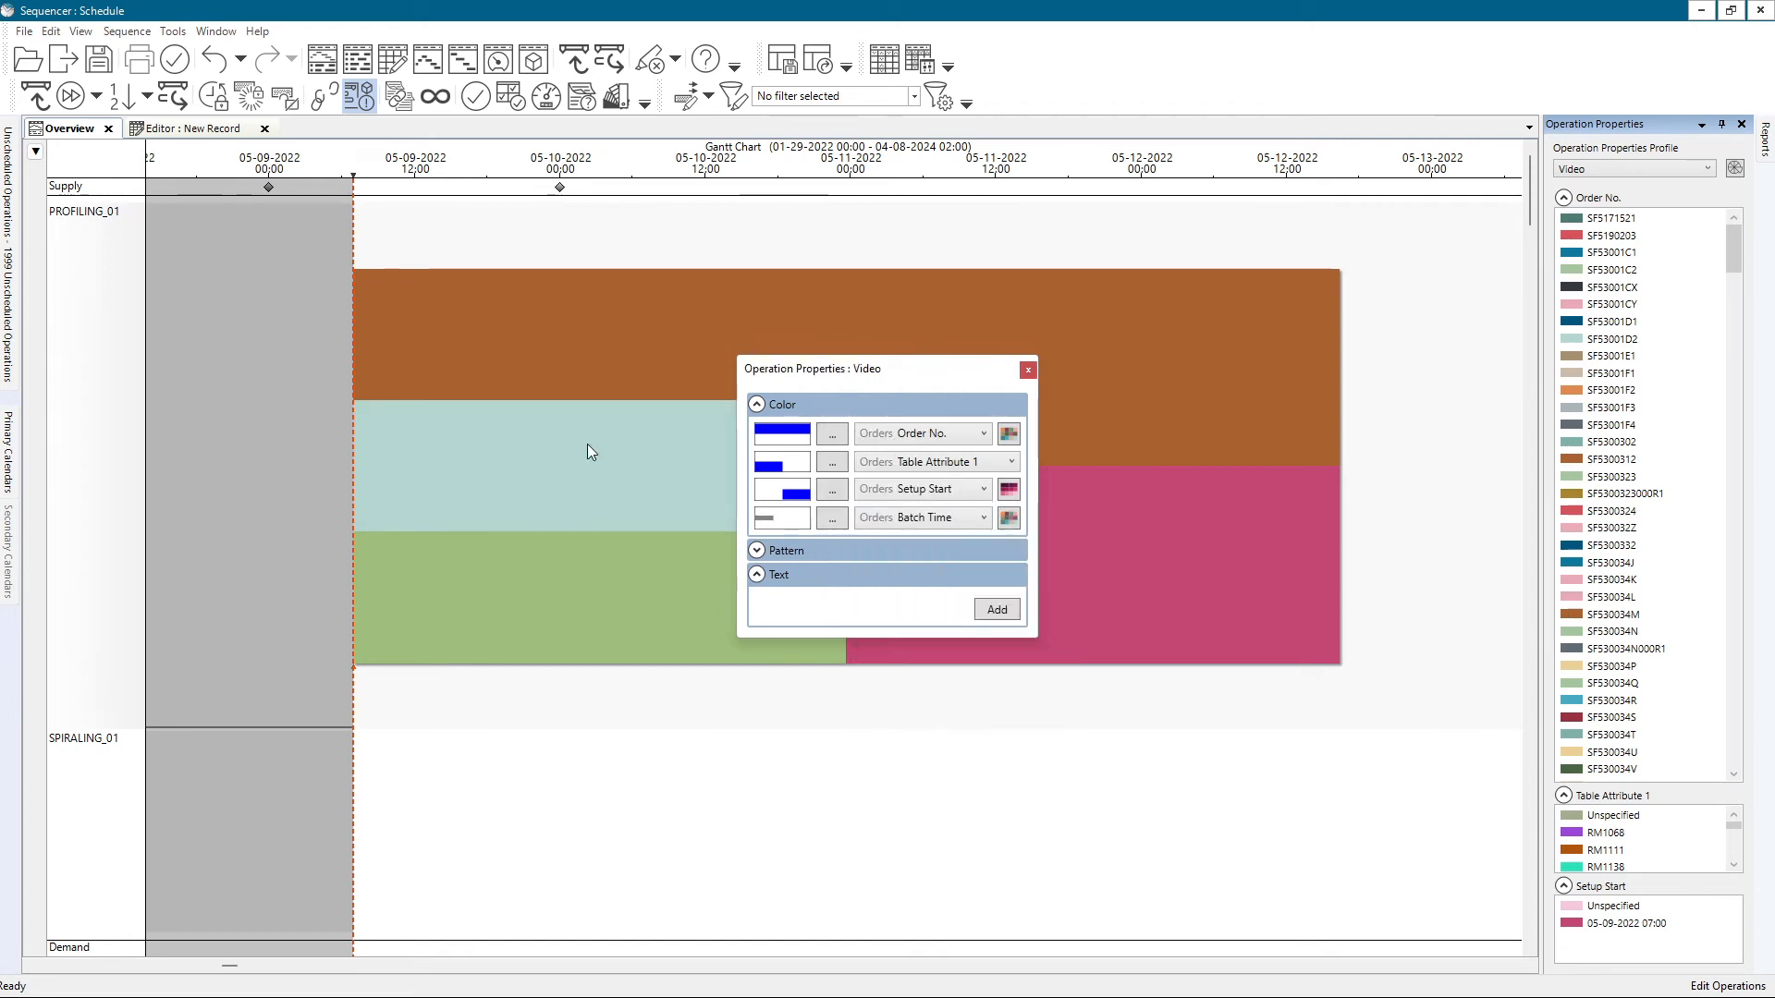
click(833, 519)
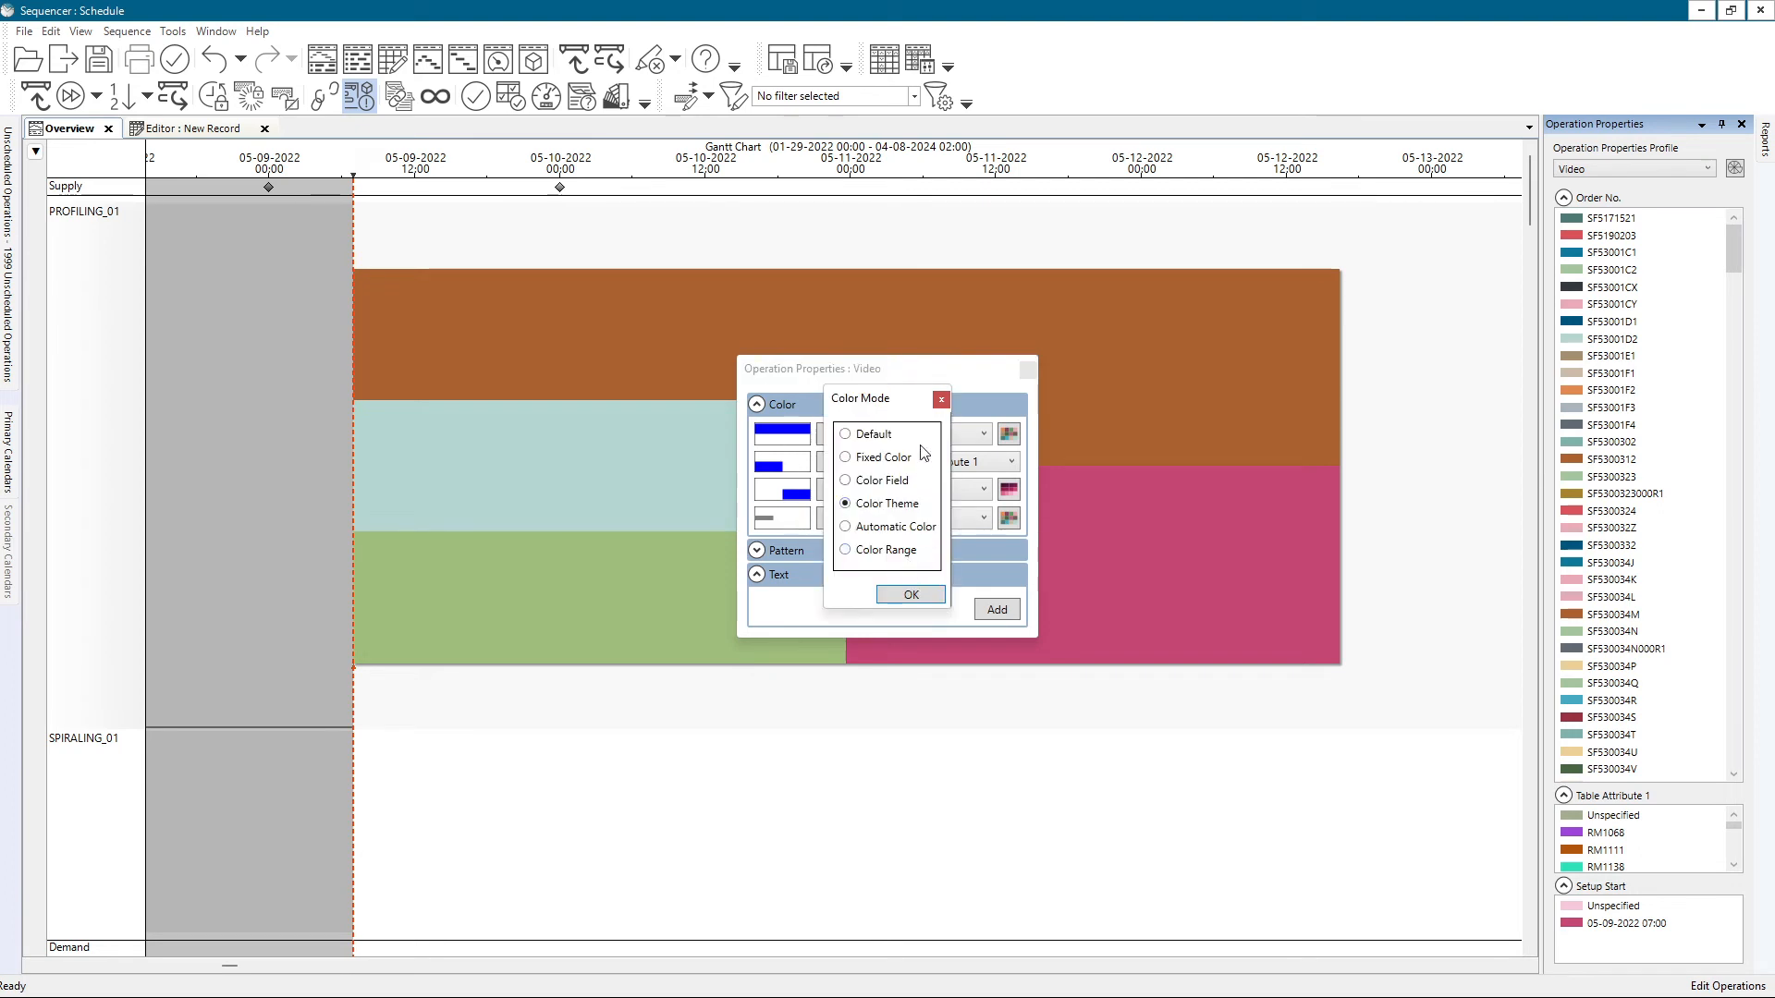
click(941, 399)
click(1027, 370)
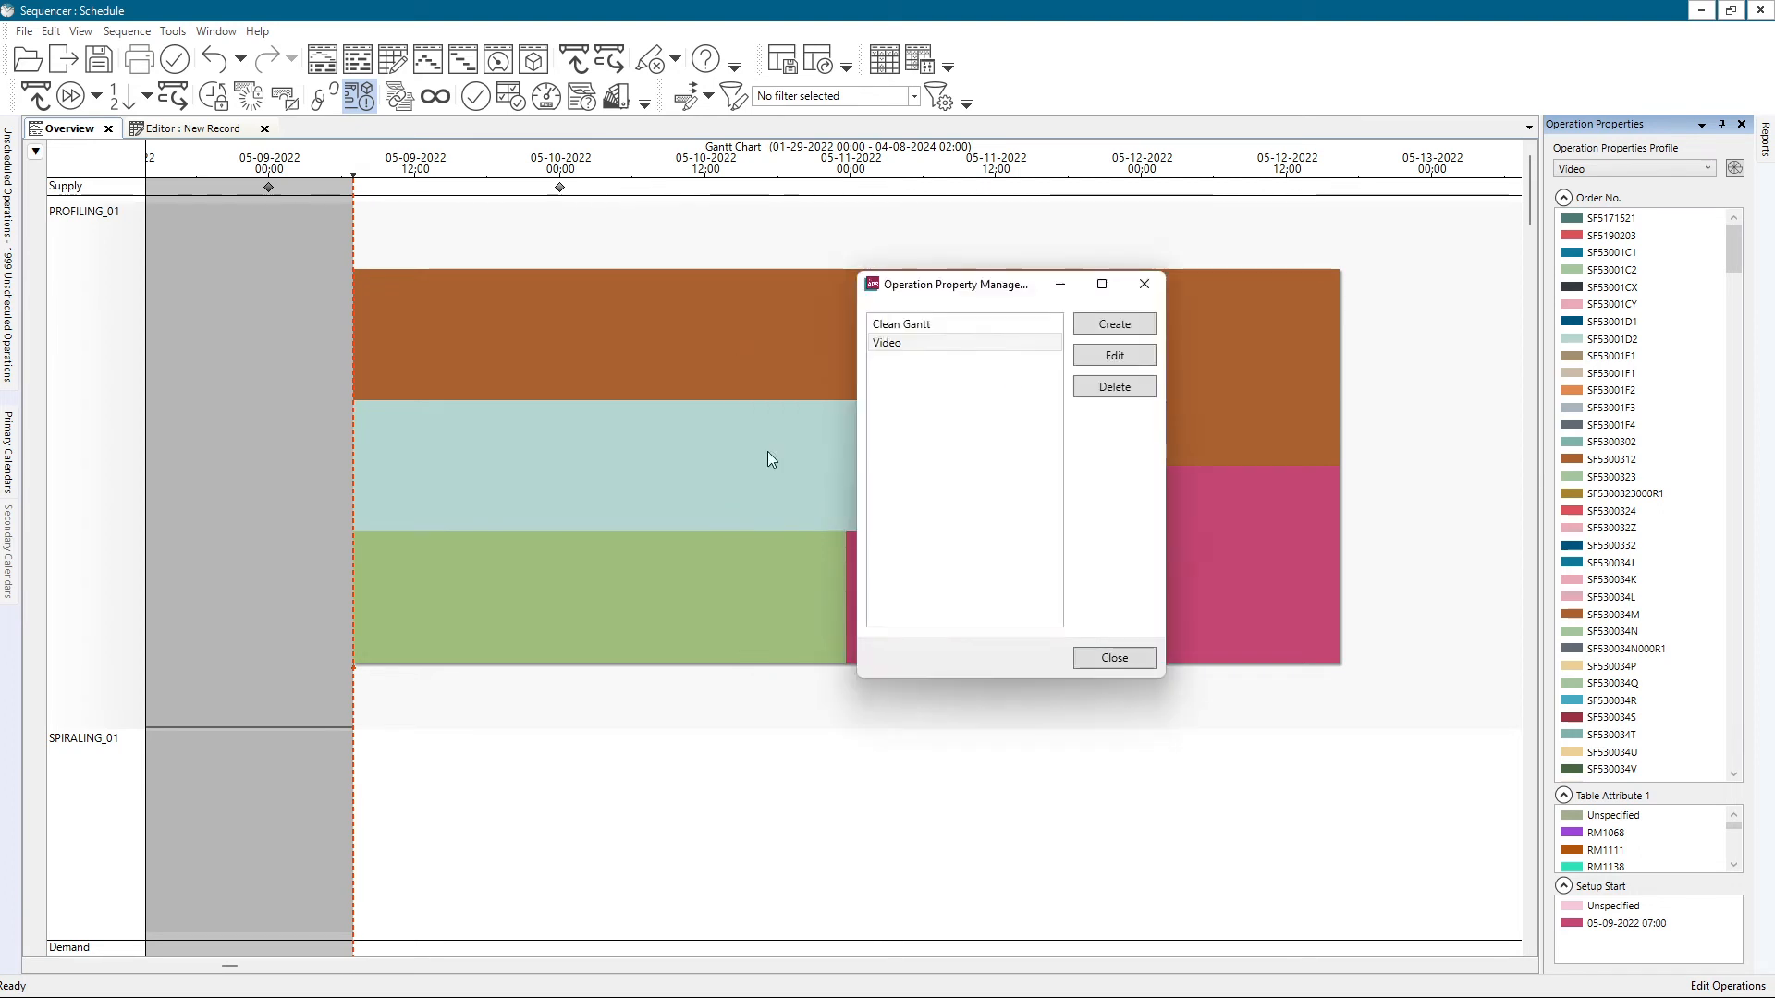
- Close the property manager and examine the PROFILING_01 operation's coloured bar sections on the Gantt chart
click(1144, 284)
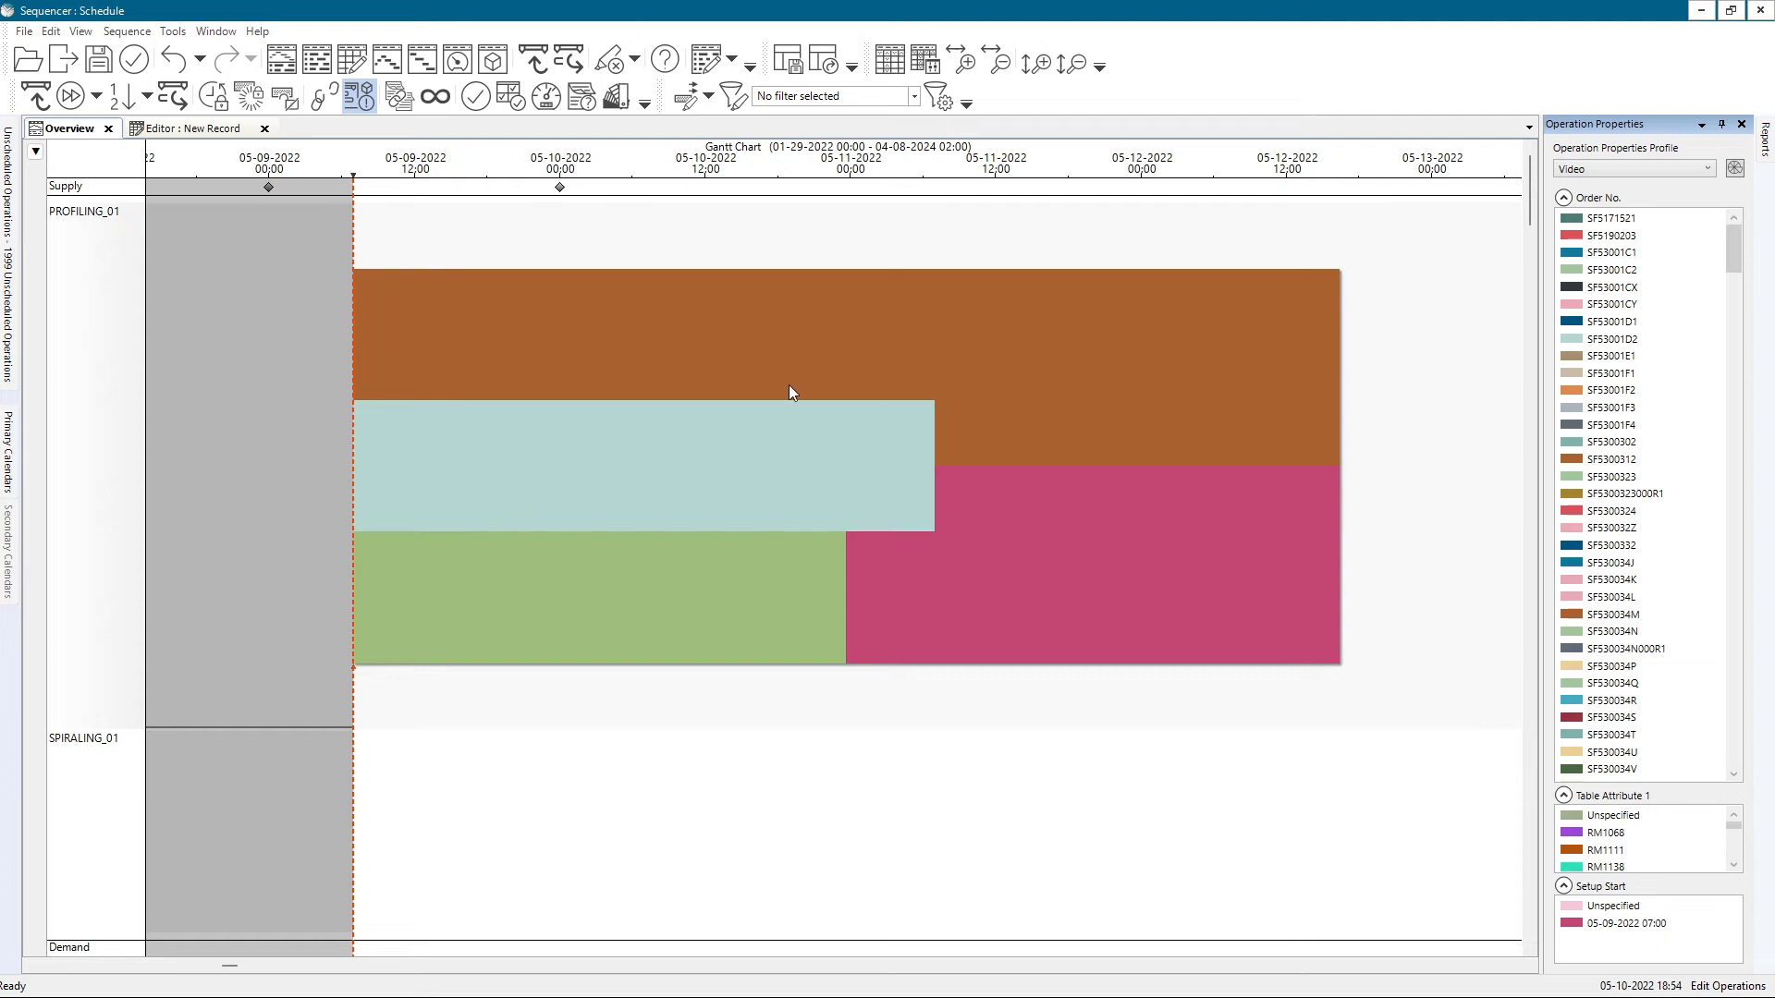
scroll(790, 386, down, 10)
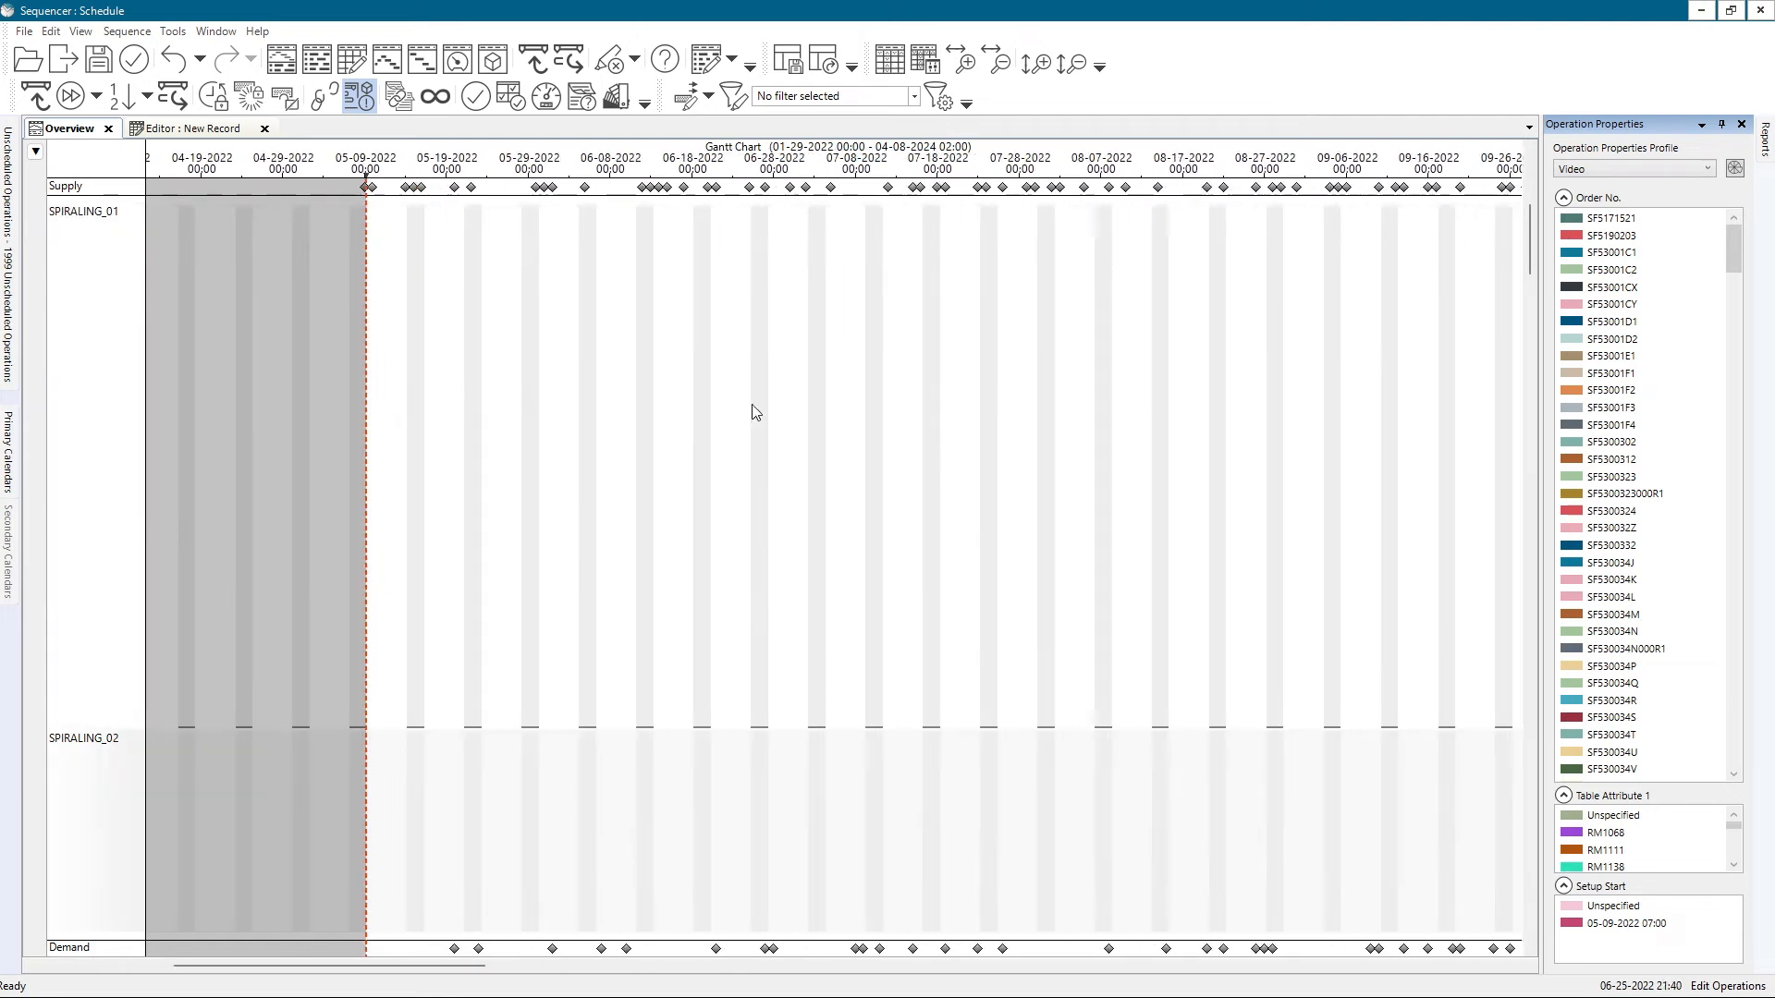
scroll(571, 362, down, 11)
scroll(392, 249, up, 1)
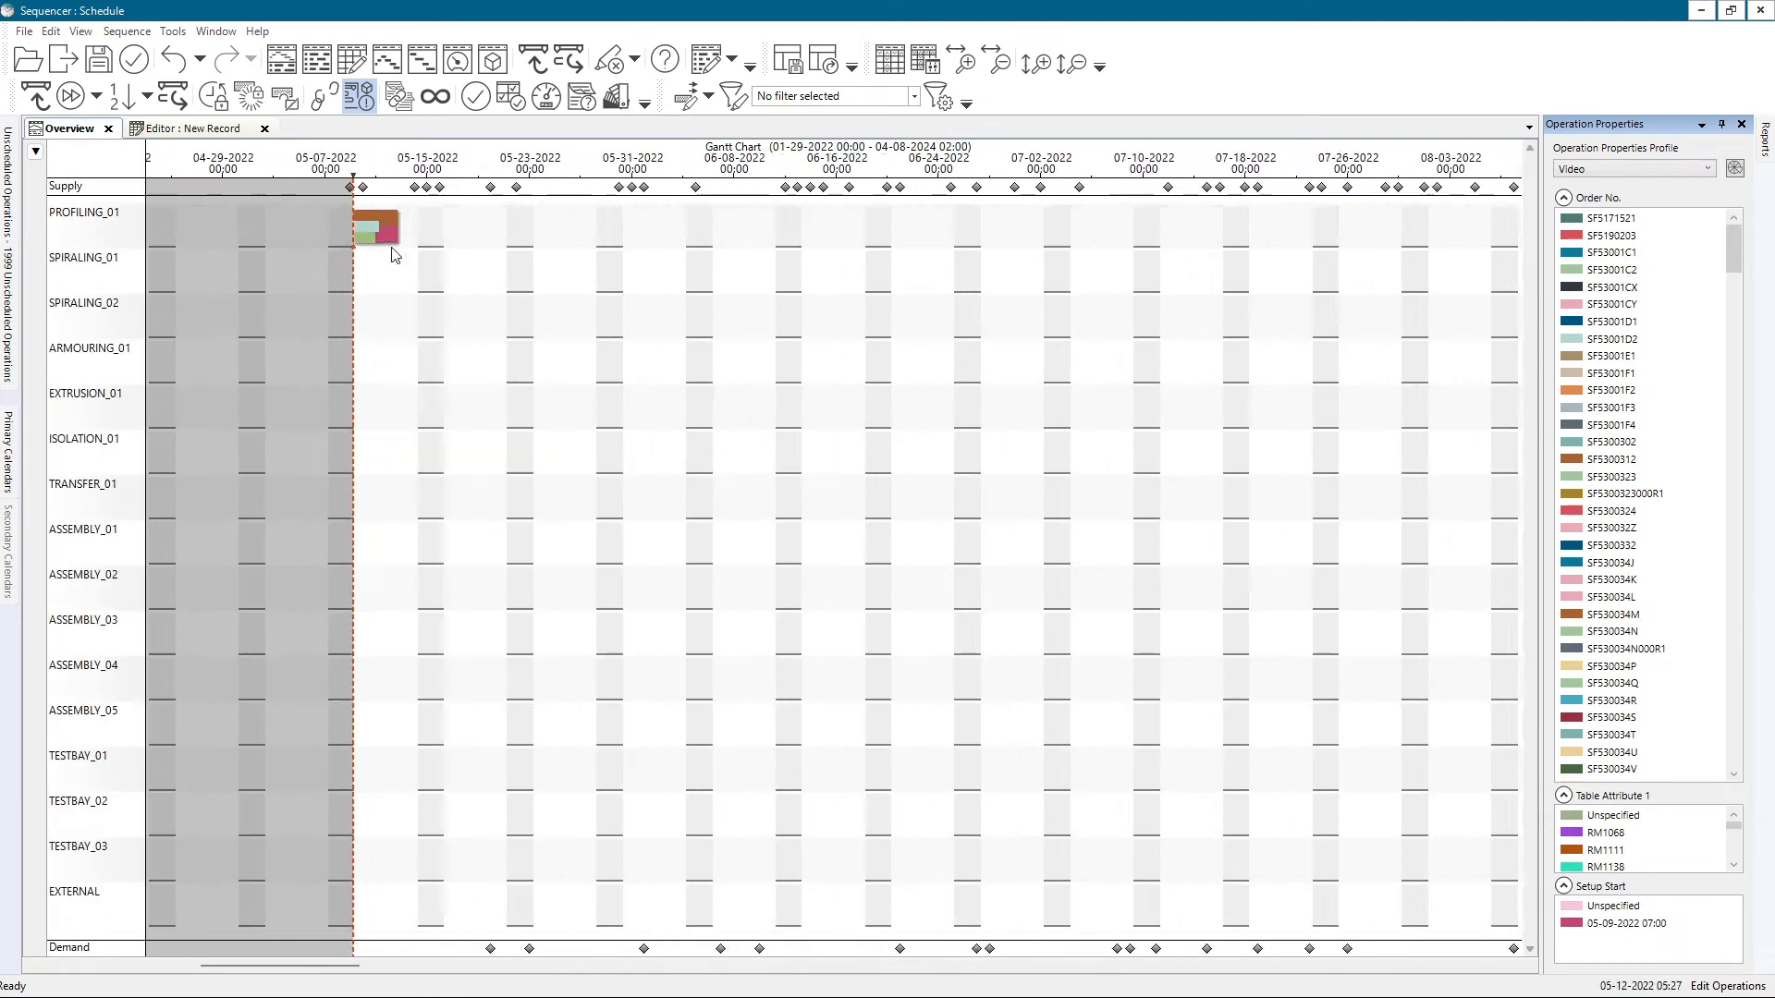
scroll(395, 256, up, 8)
scroll(286, 259, up, 4)
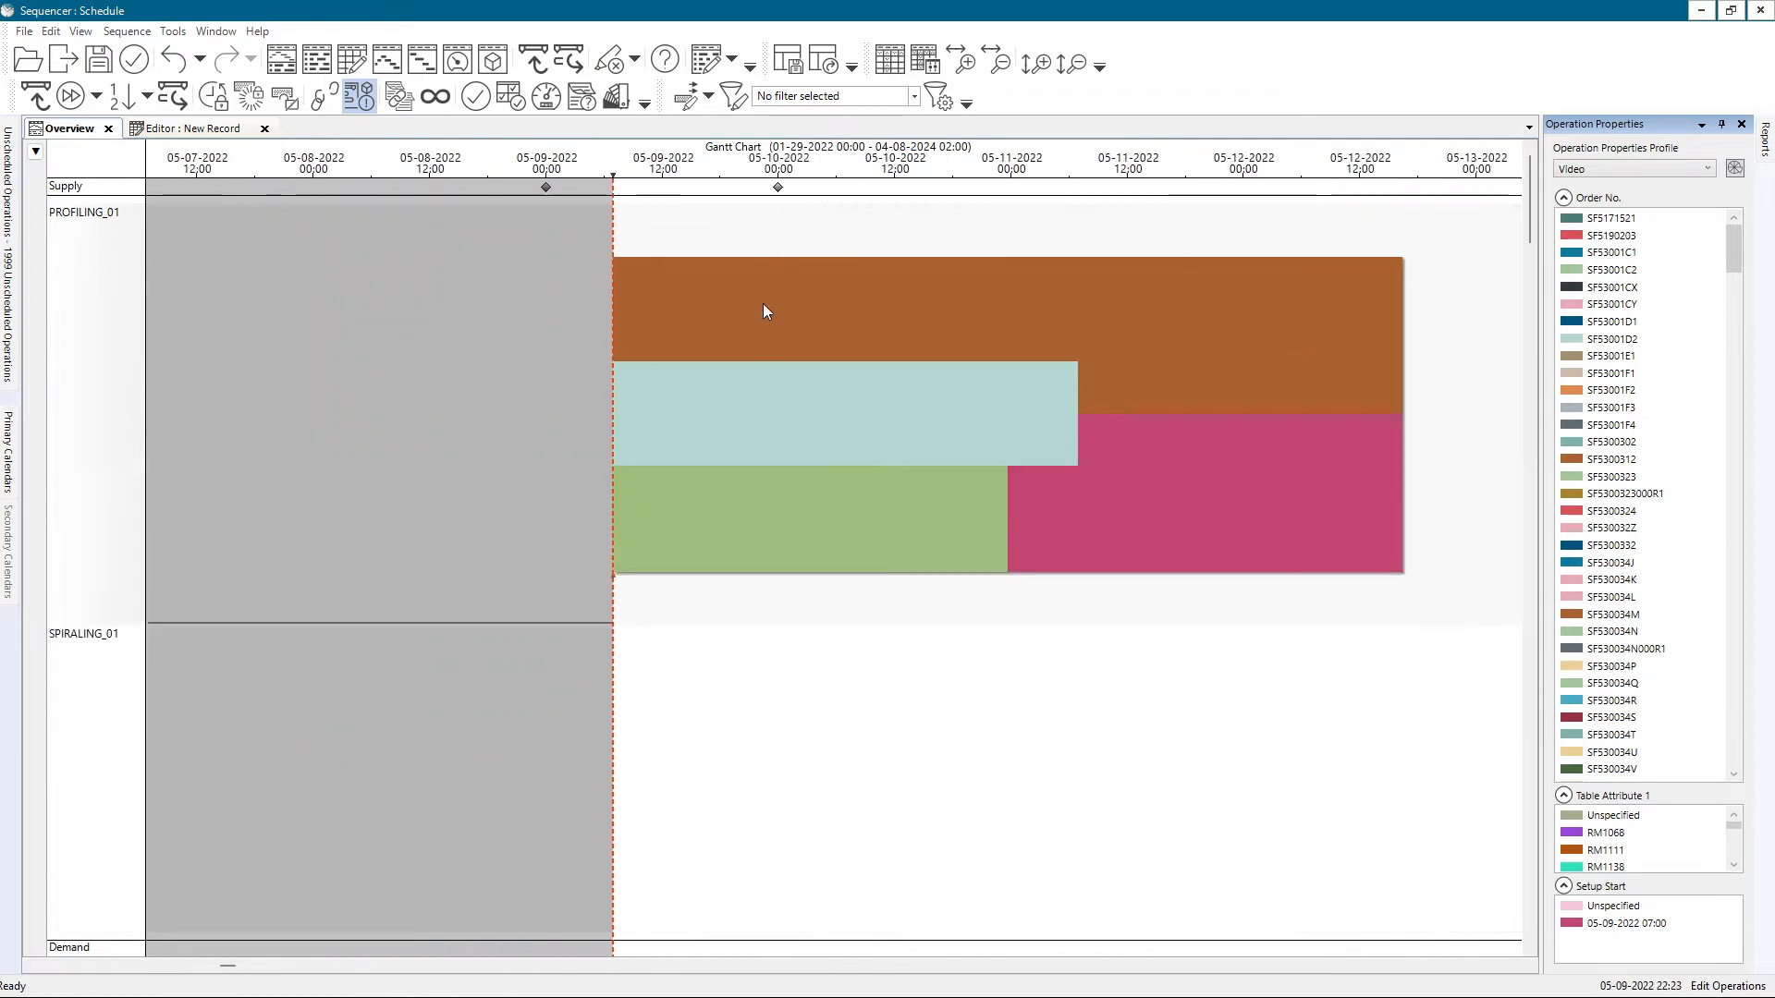
drag(836, 298, 629, 297)
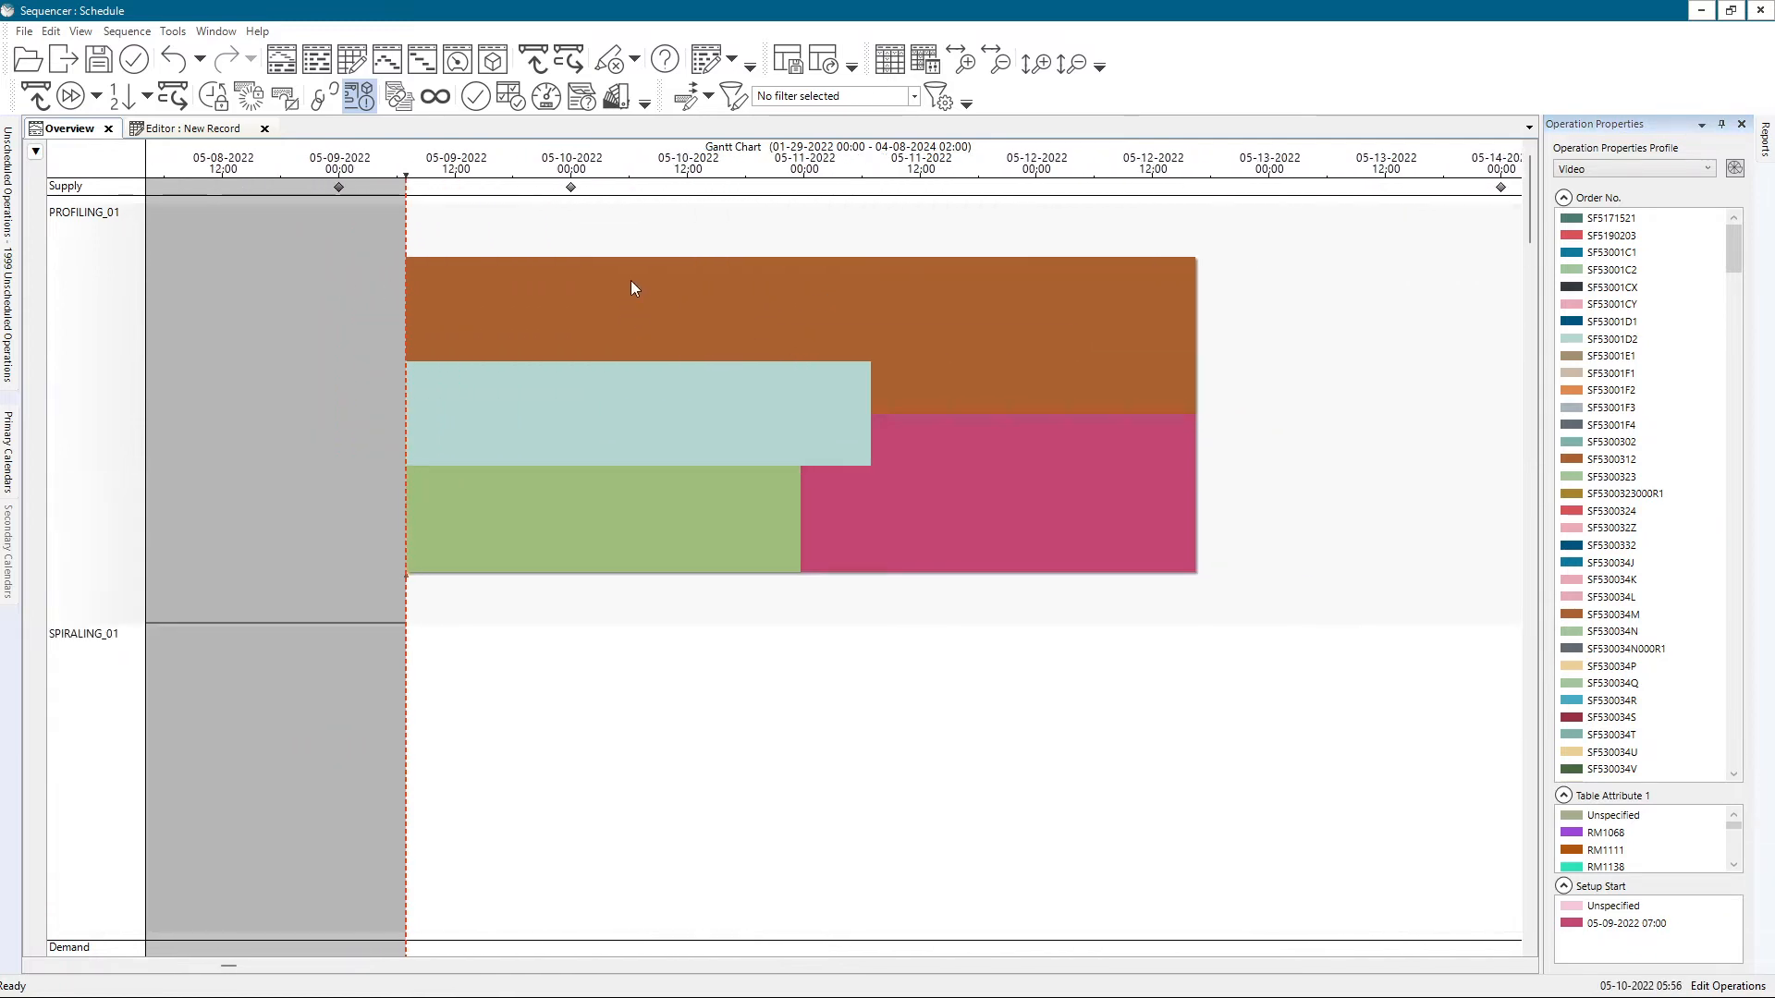
- Set the Mid Batch Time in the PROFILING_01 operation's status to -1 and save the order
mouse_move(631, 283)
right_click(701, 314)
click(613, 347)
double_click(613, 347)
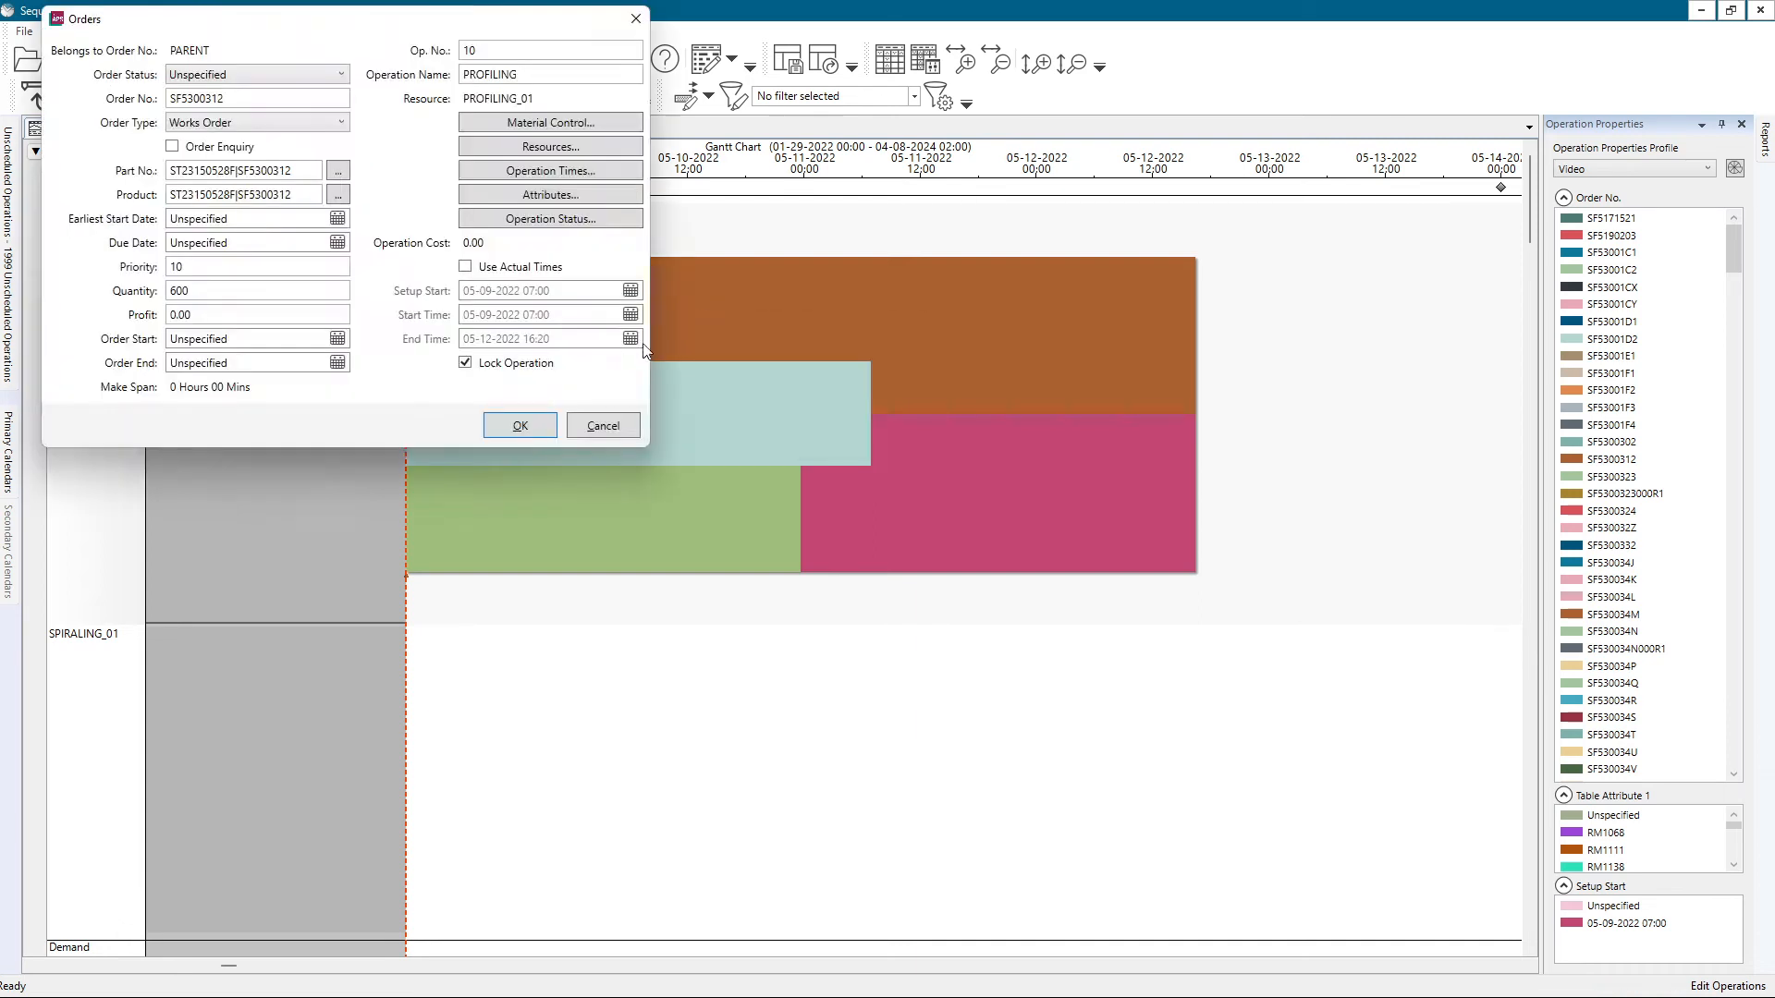
click(551, 219)
drag(493, 120, 223, 97)
text(-1)
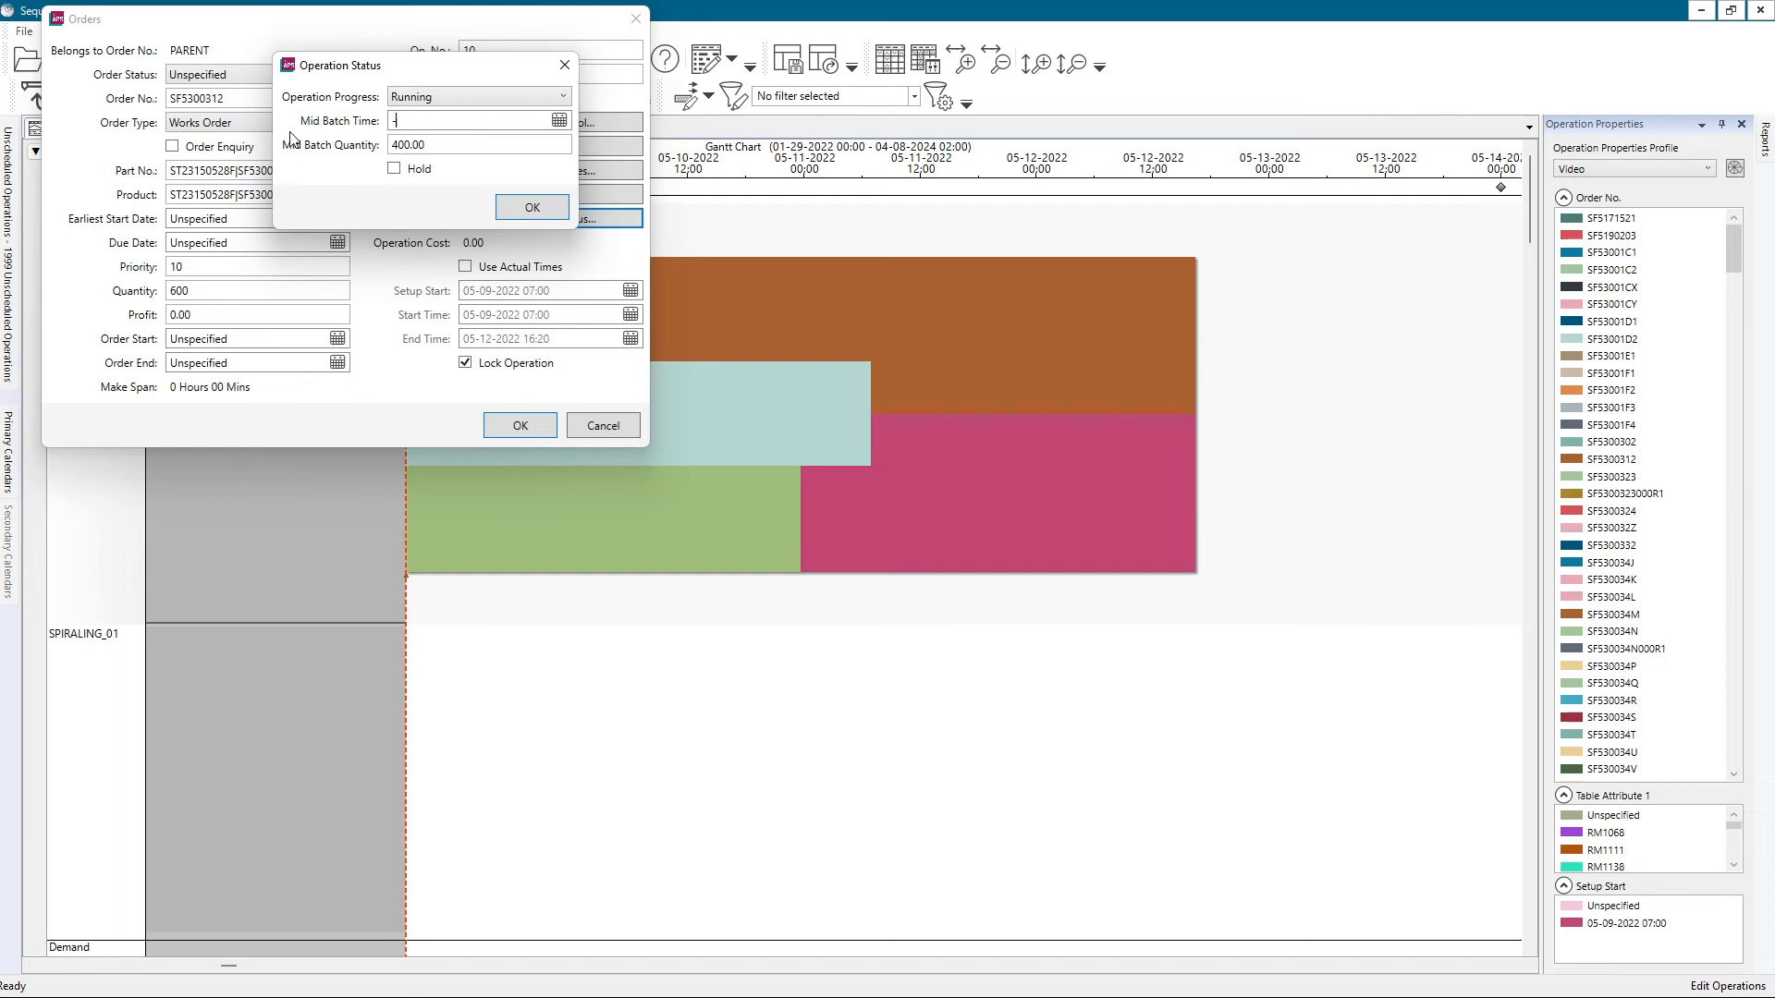
click(531, 207)
click(519, 425)
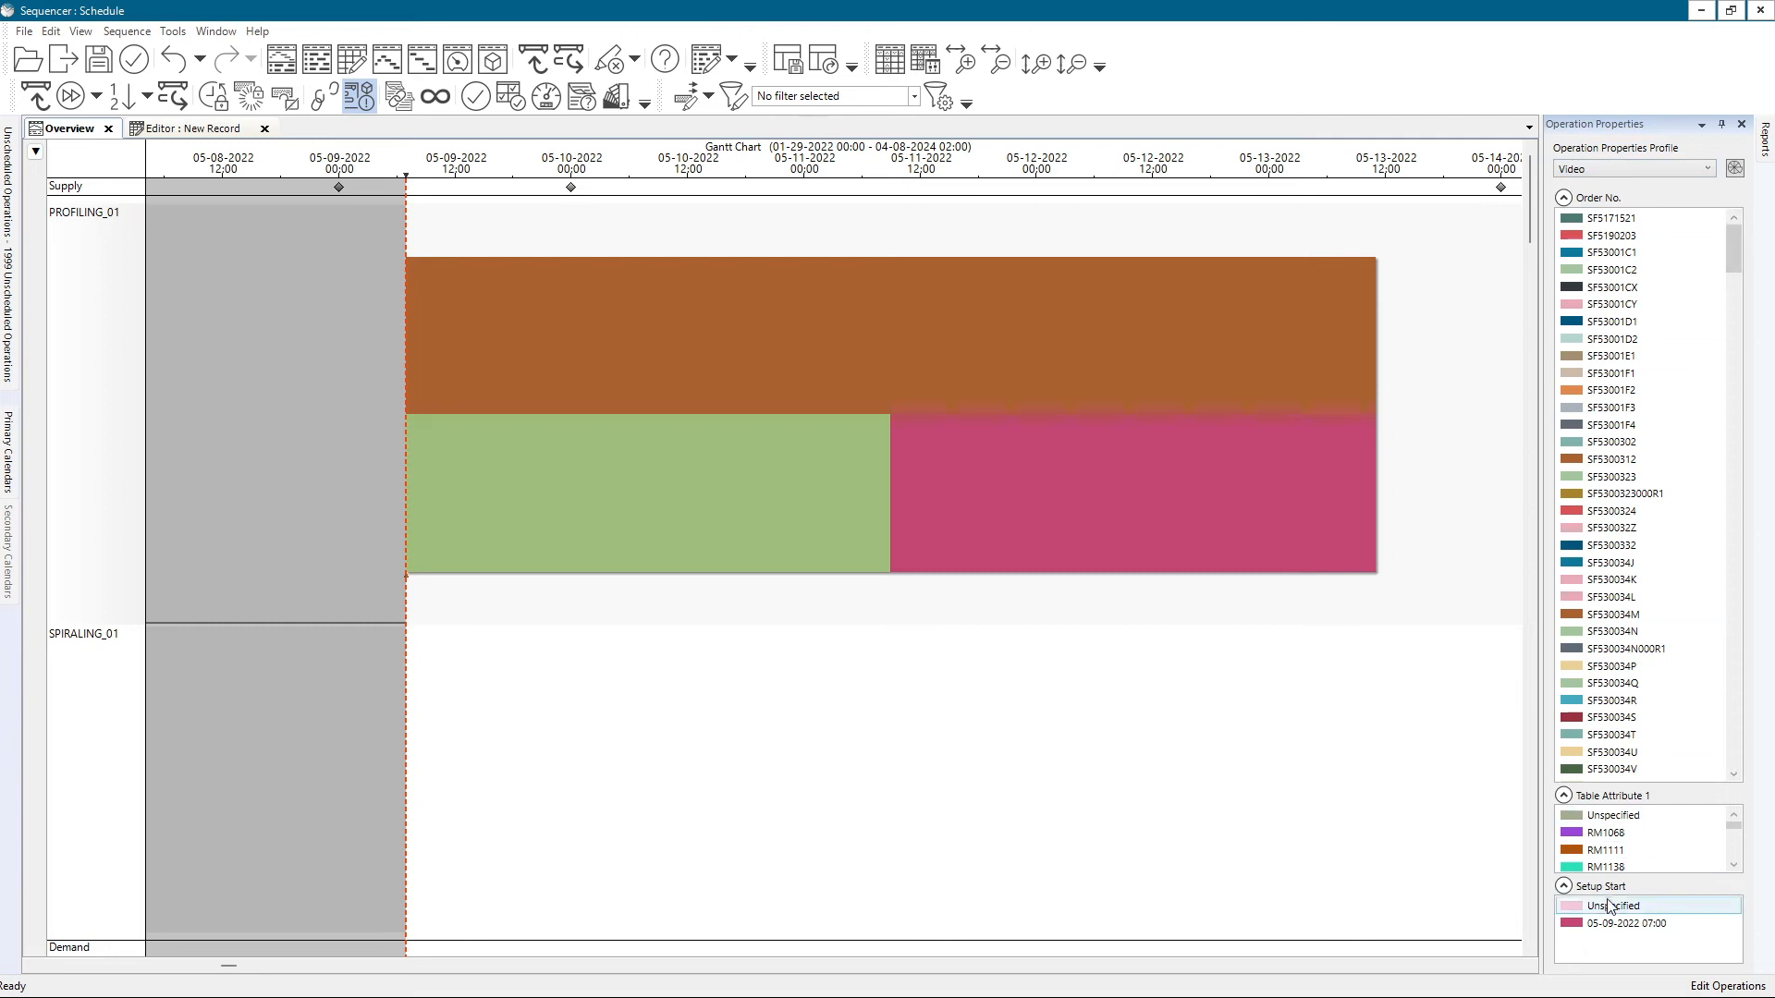
- Open the Video profile for editing and add four text entries for the operation bars
click(1735, 169)
click(915, 372)
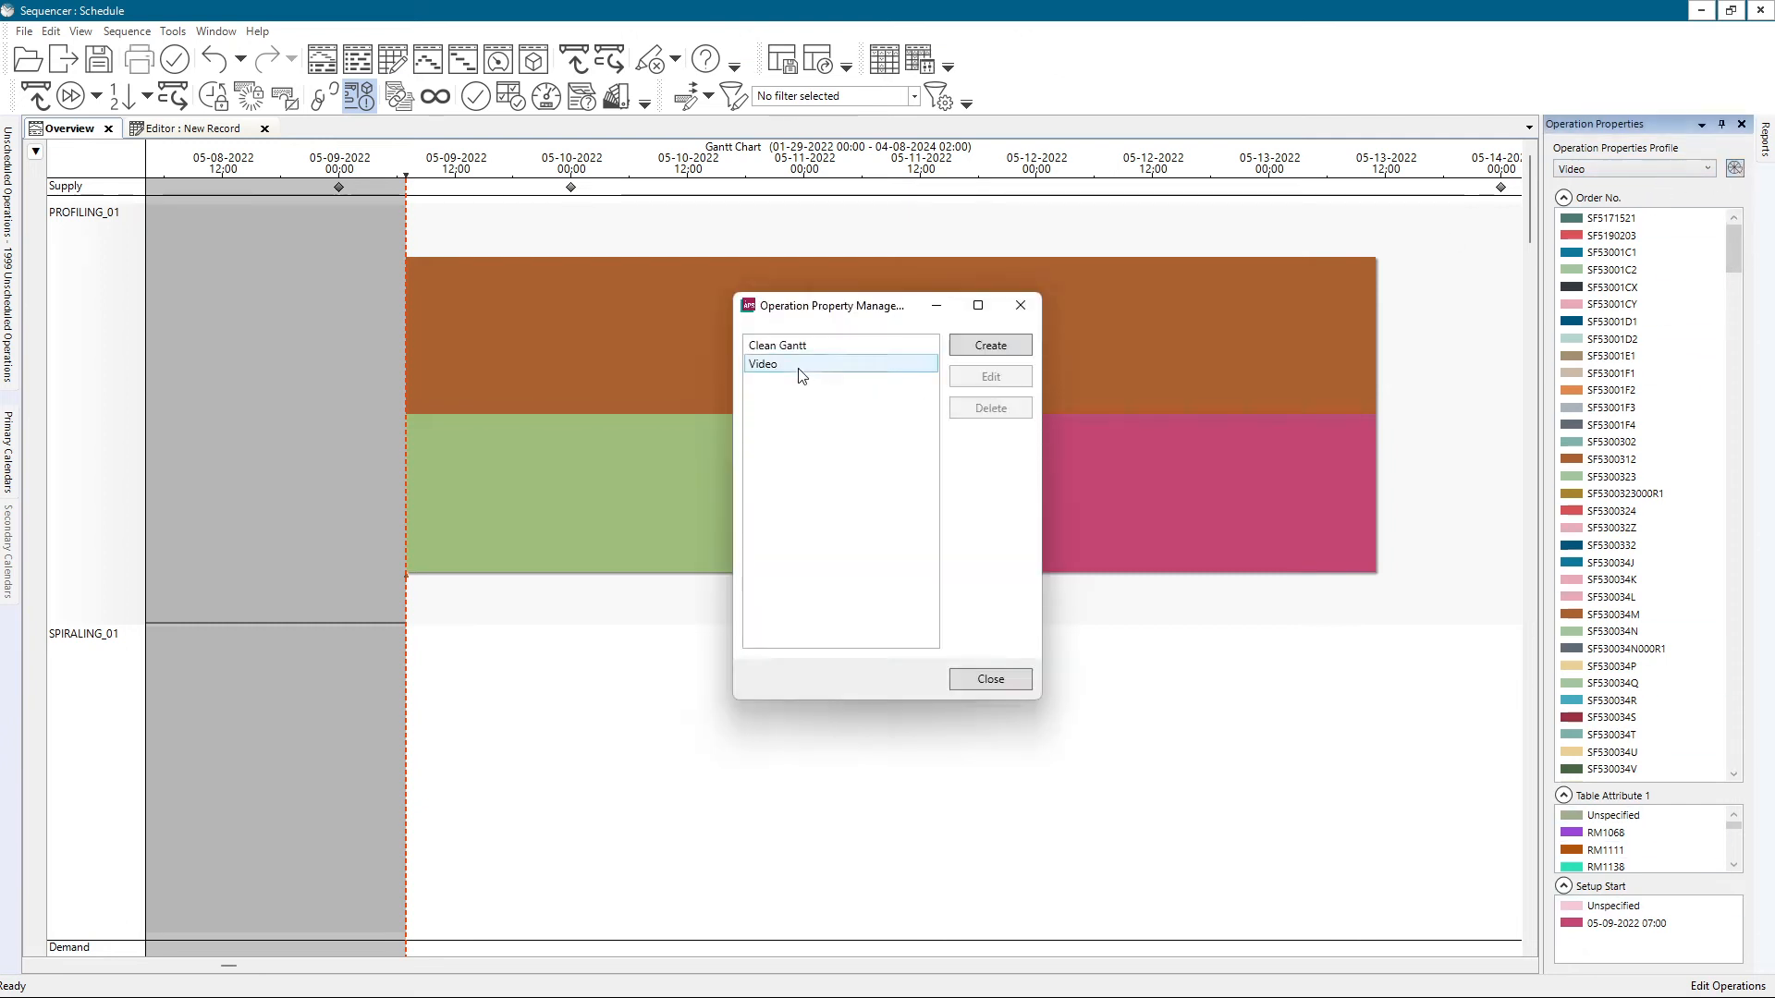
click(987, 374)
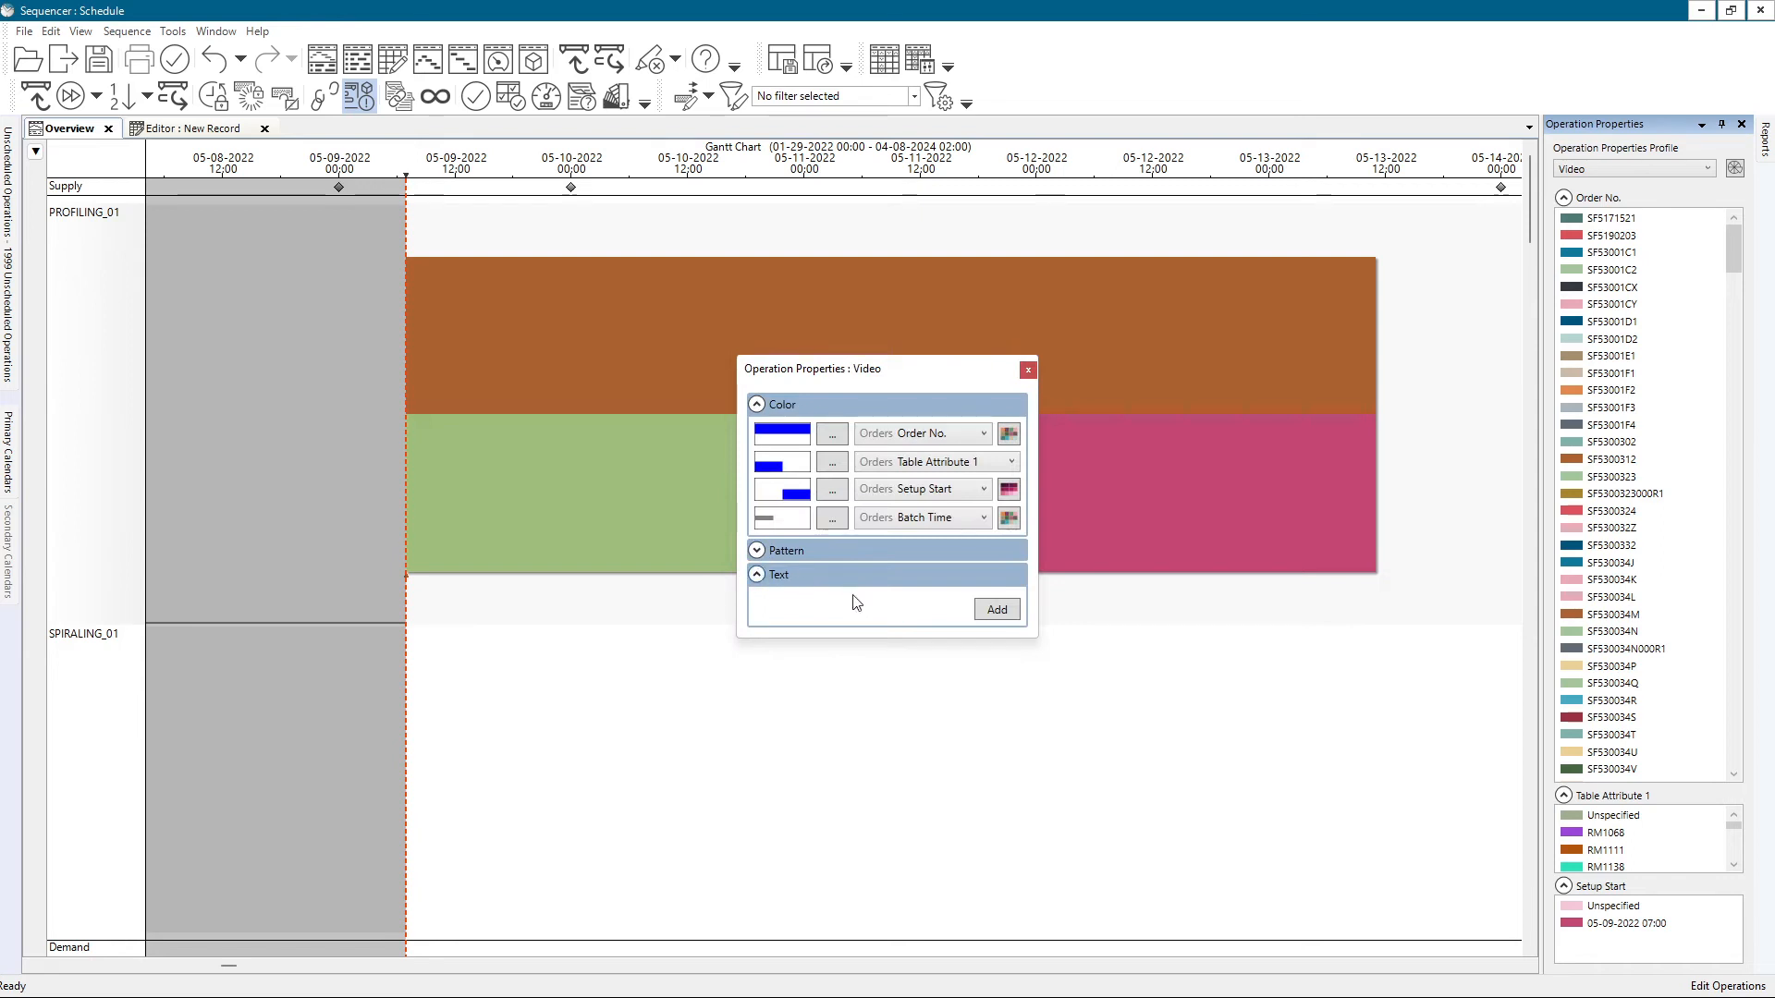
click(999, 612)
click(996, 638)
click(994, 664)
click(991, 688)
- Assign the Orders fields Order No. and Part No. to the first and second text entries
click(981, 606)
drag(990, 642, 989, 698)
click(901, 748)
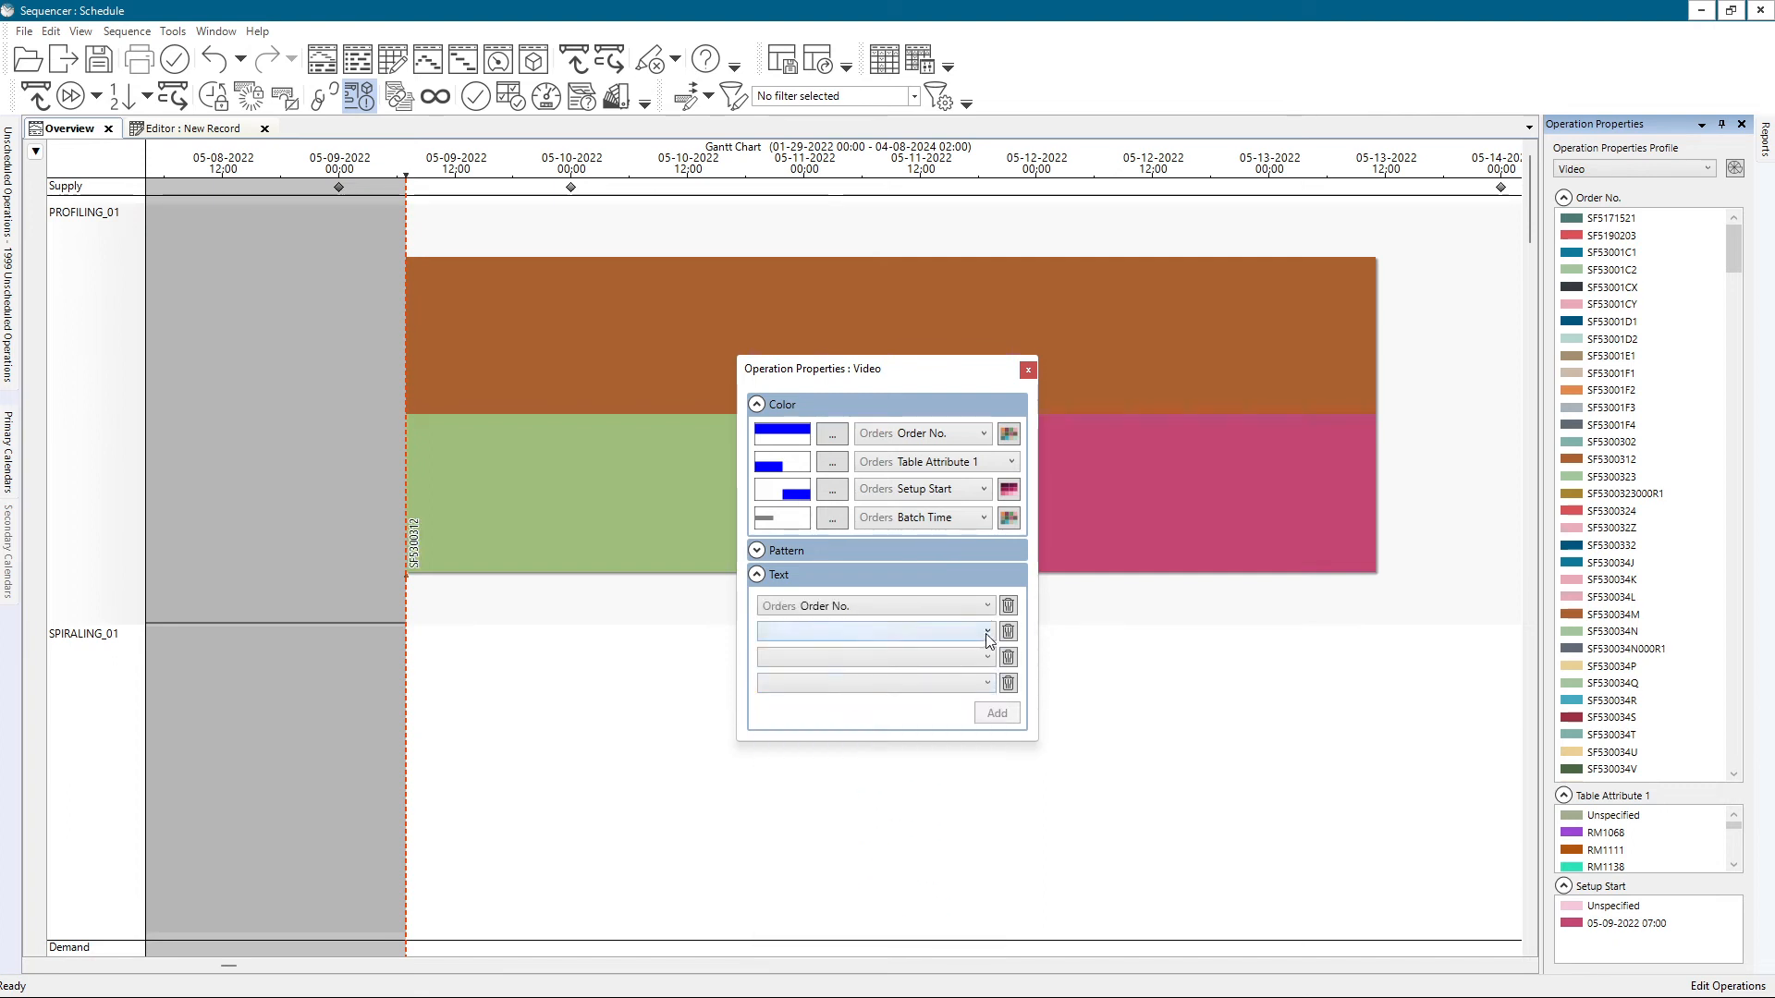
click(988, 631)
drag(988, 661, 982, 740)
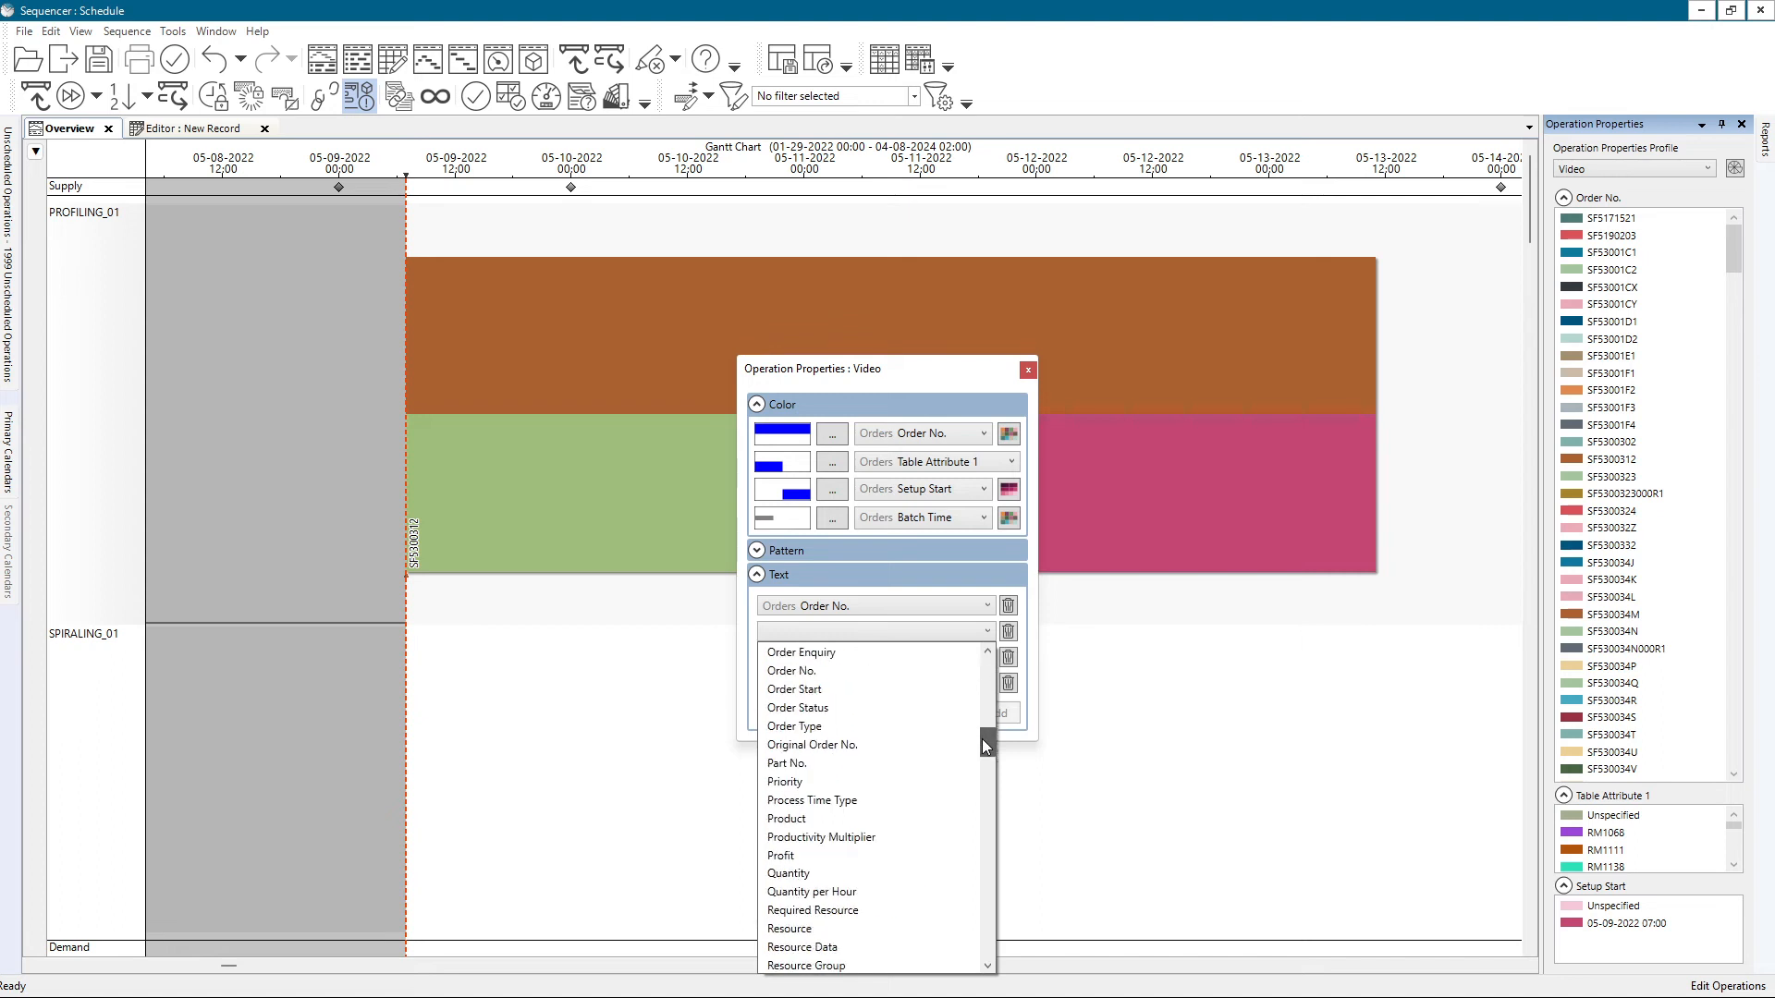
click(838, 764)
- Assign Setup Start and Quantity to the third and fourth text entries, and close the profile editor and property manager
click(987, 657)
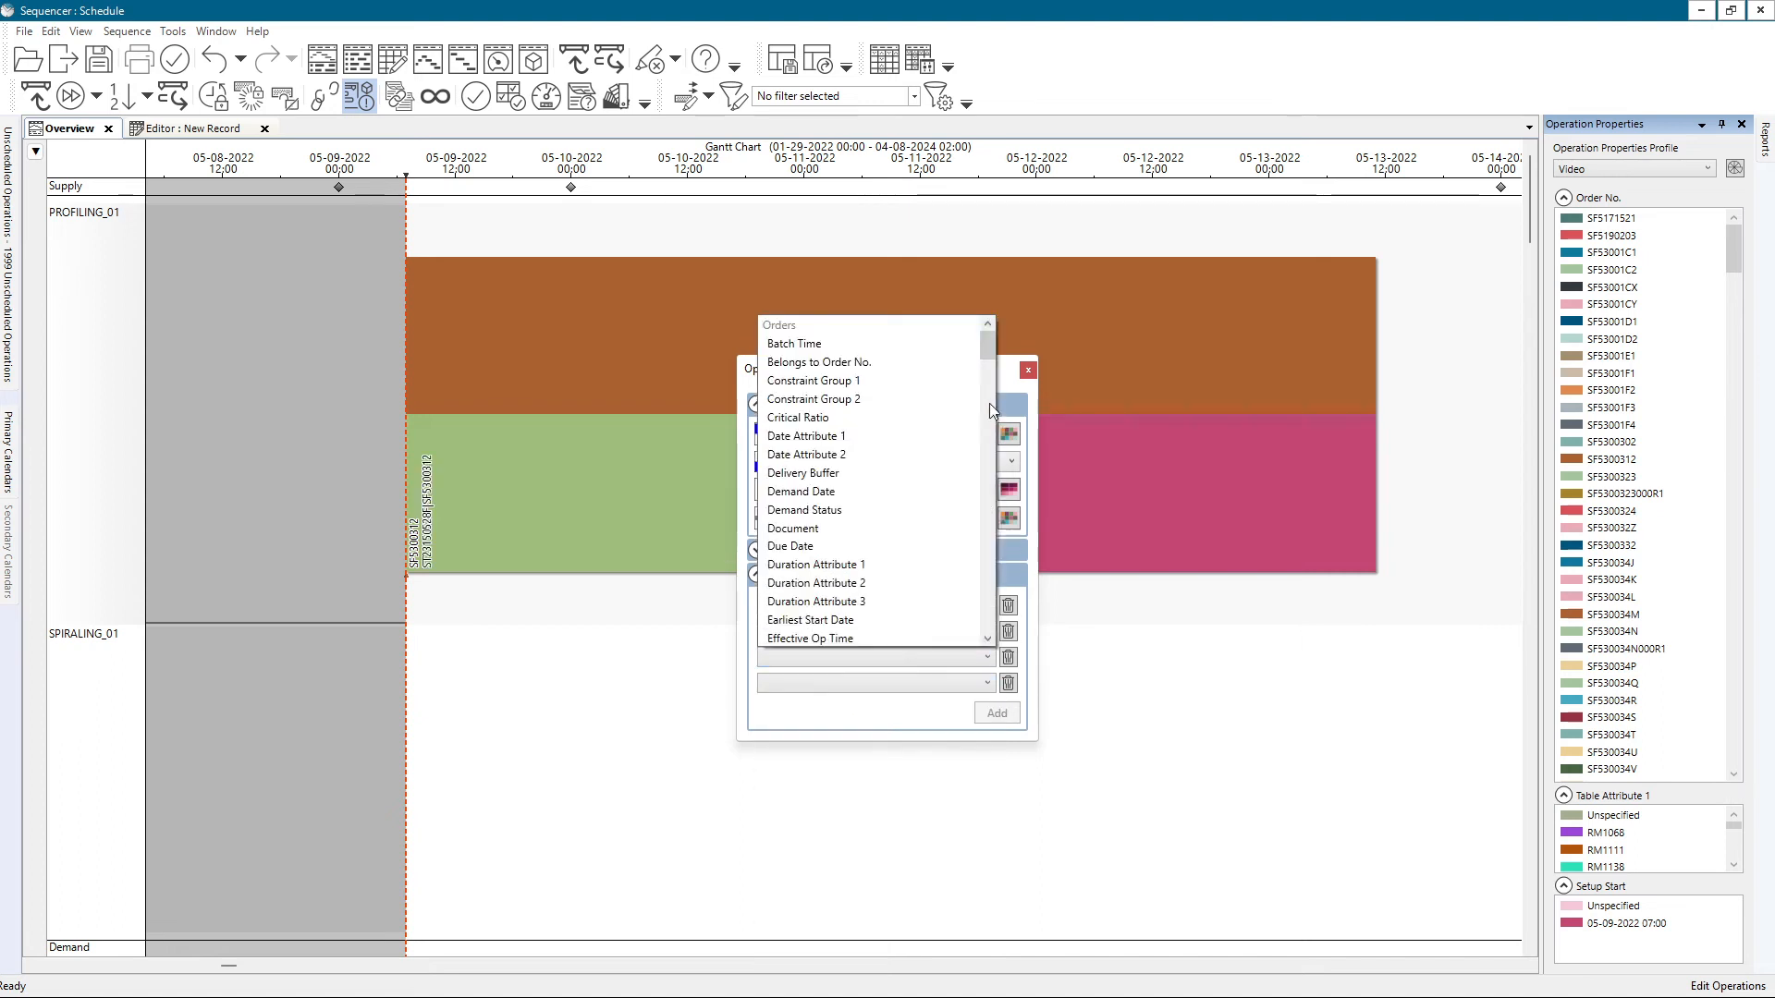
drag(991, 340, 1007, 442)
click(865, 378)
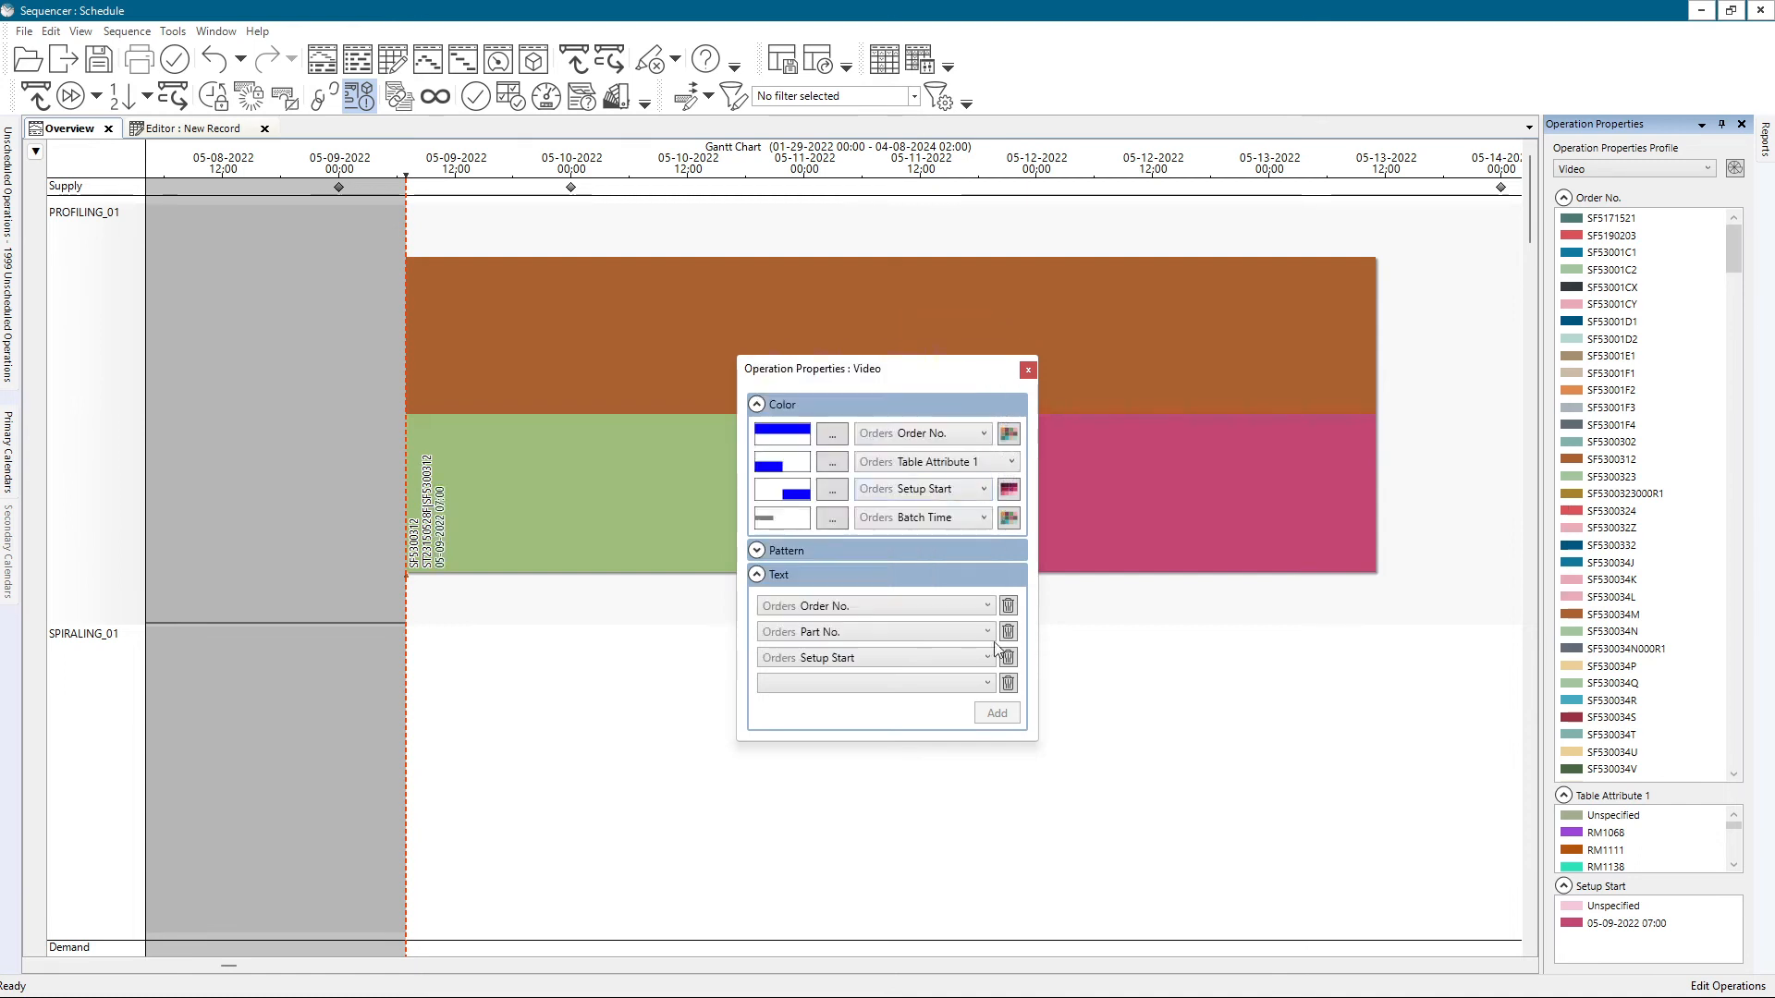
click(987, 683)
drag(986, 368, 980, 458)
click(867, 390)
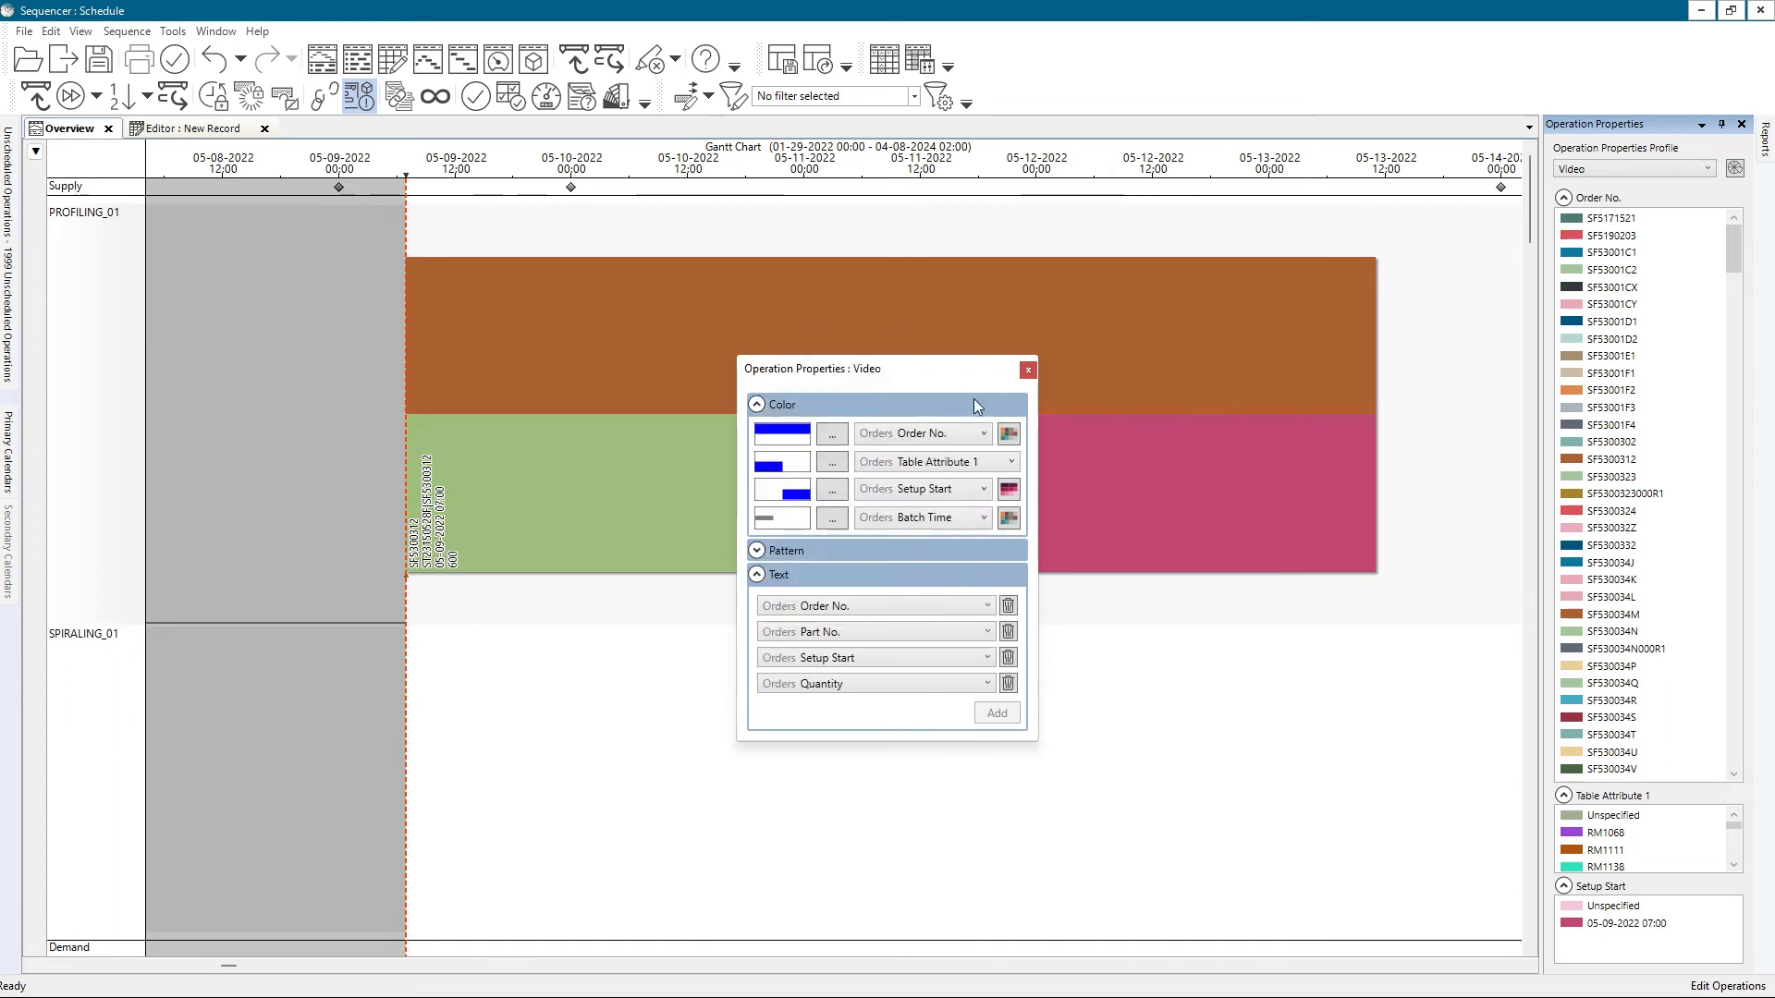
click(1029, 370)
click(1019, 305)
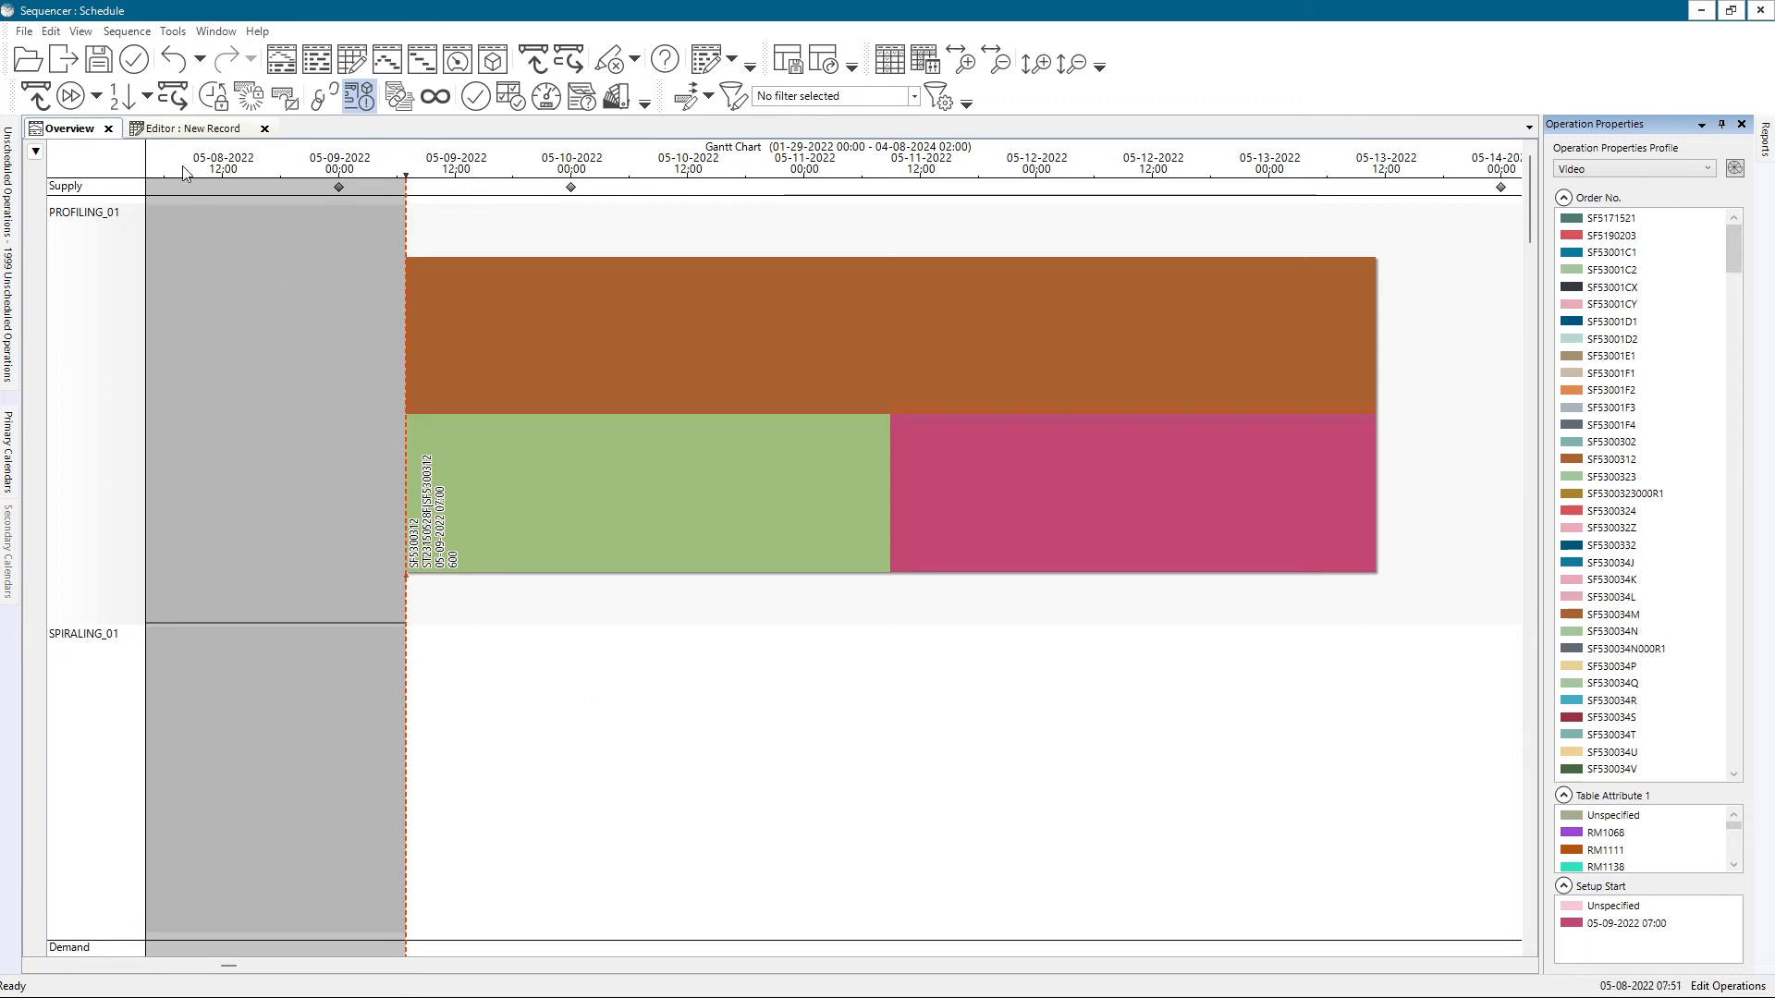
- Turn off Rotate Description Text for the Gantt bar text so it reads horizontally
click(81, 32)
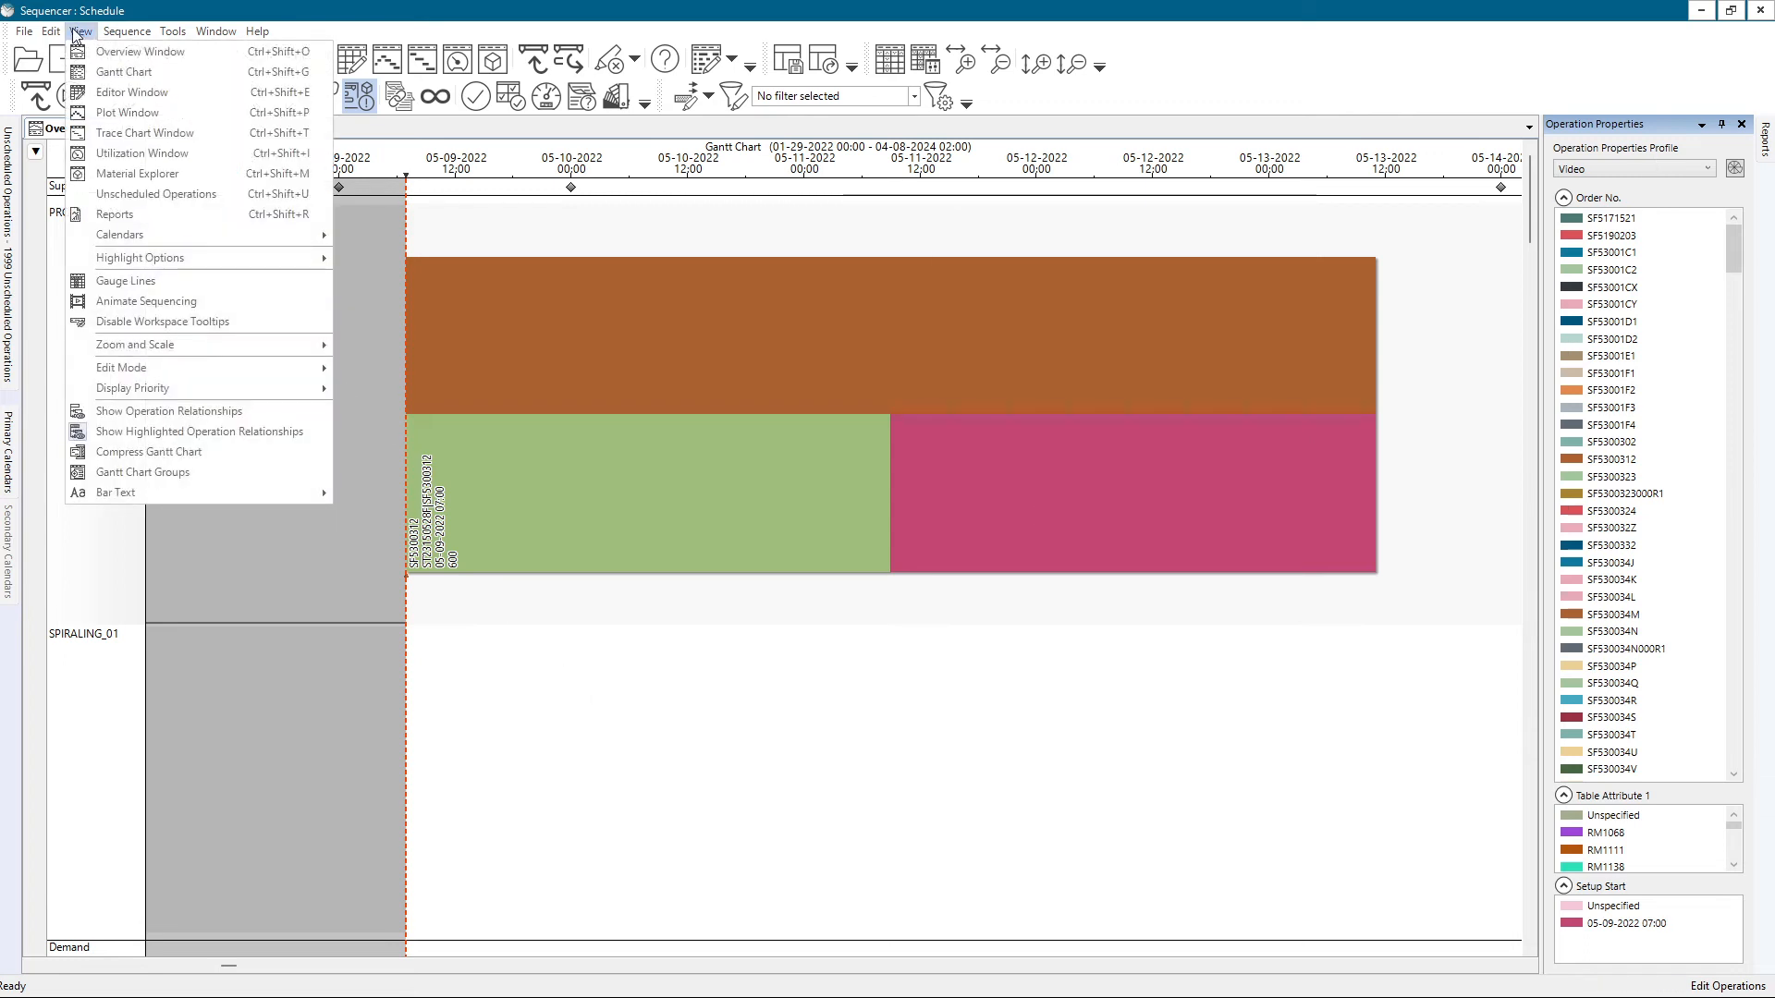
mouse_move(107, 492)
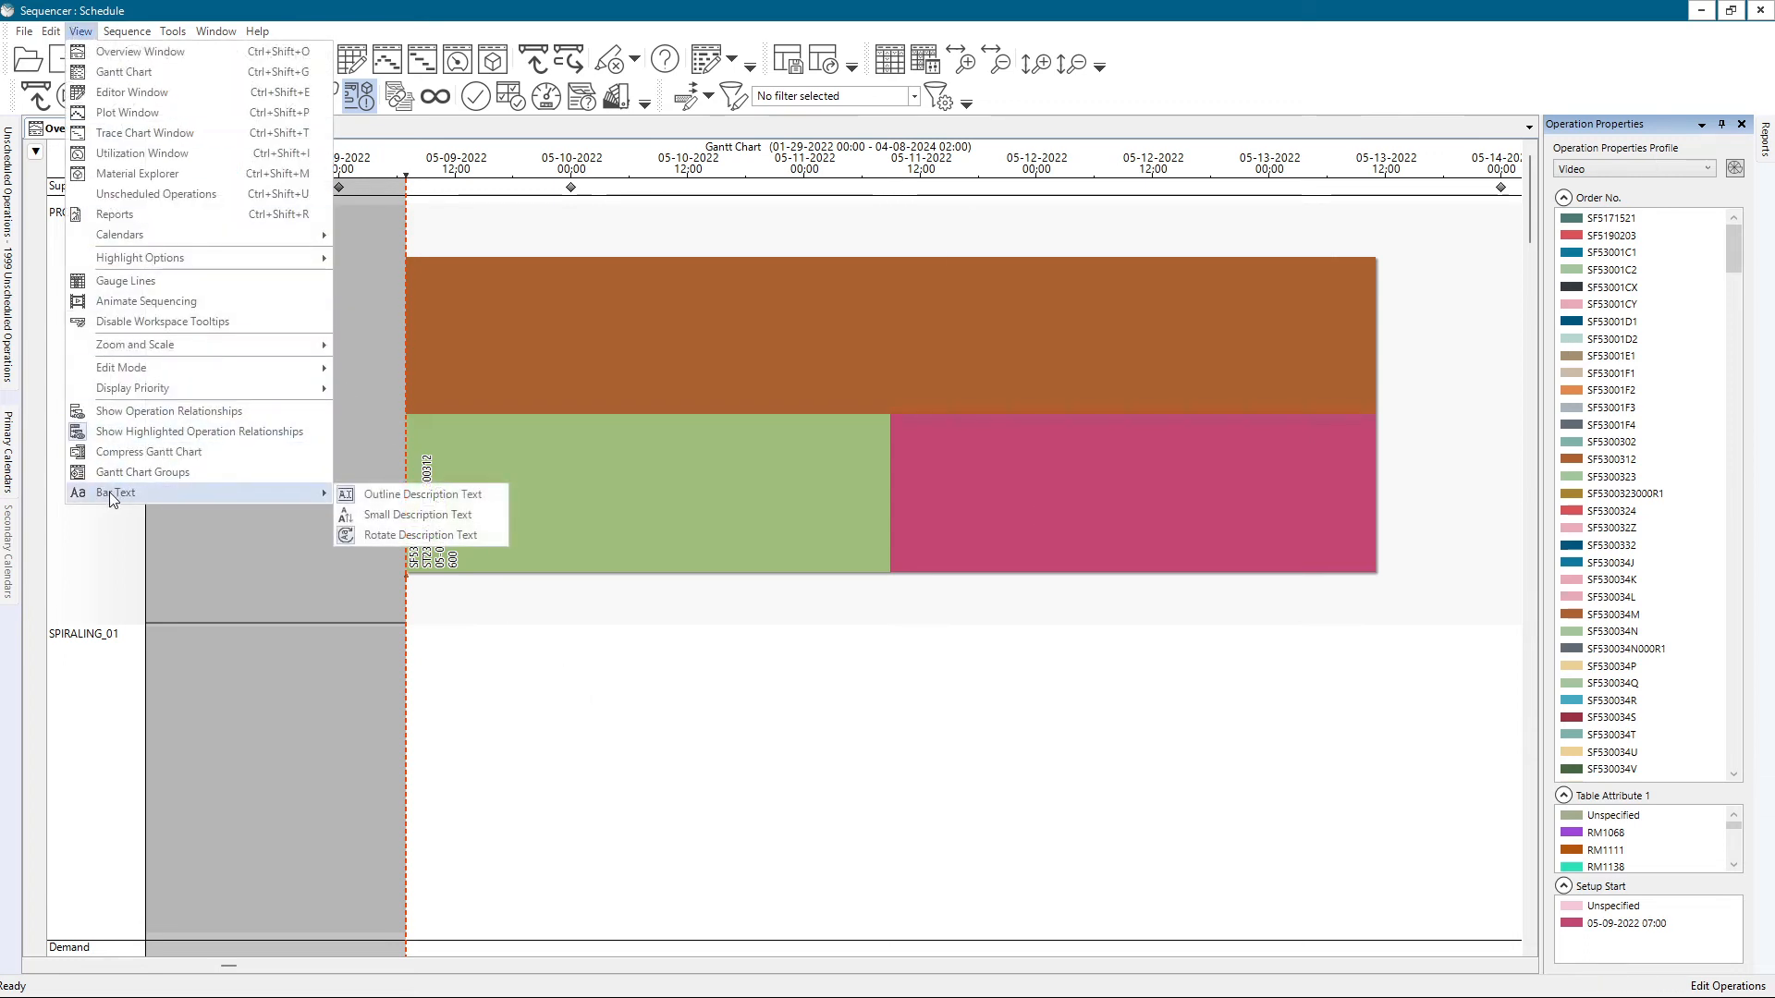
click(407, 536)
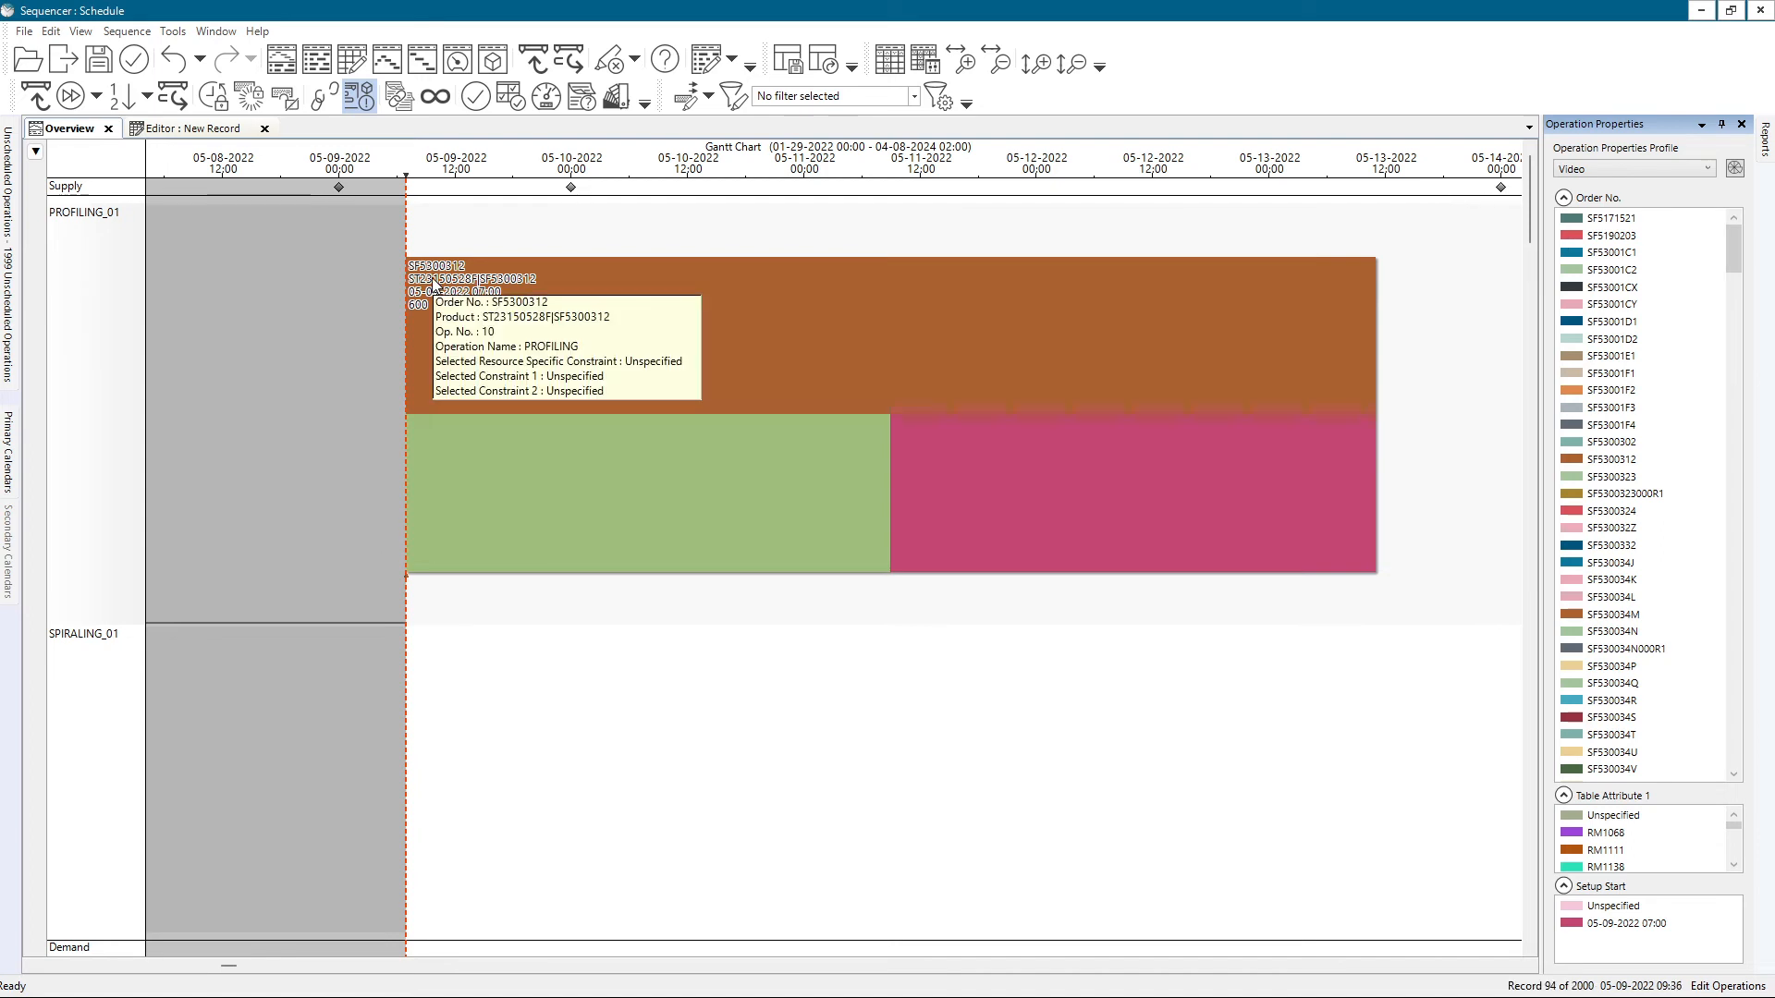
- Turn on Small Description Text for the Gantt bar text
click(81, 32)
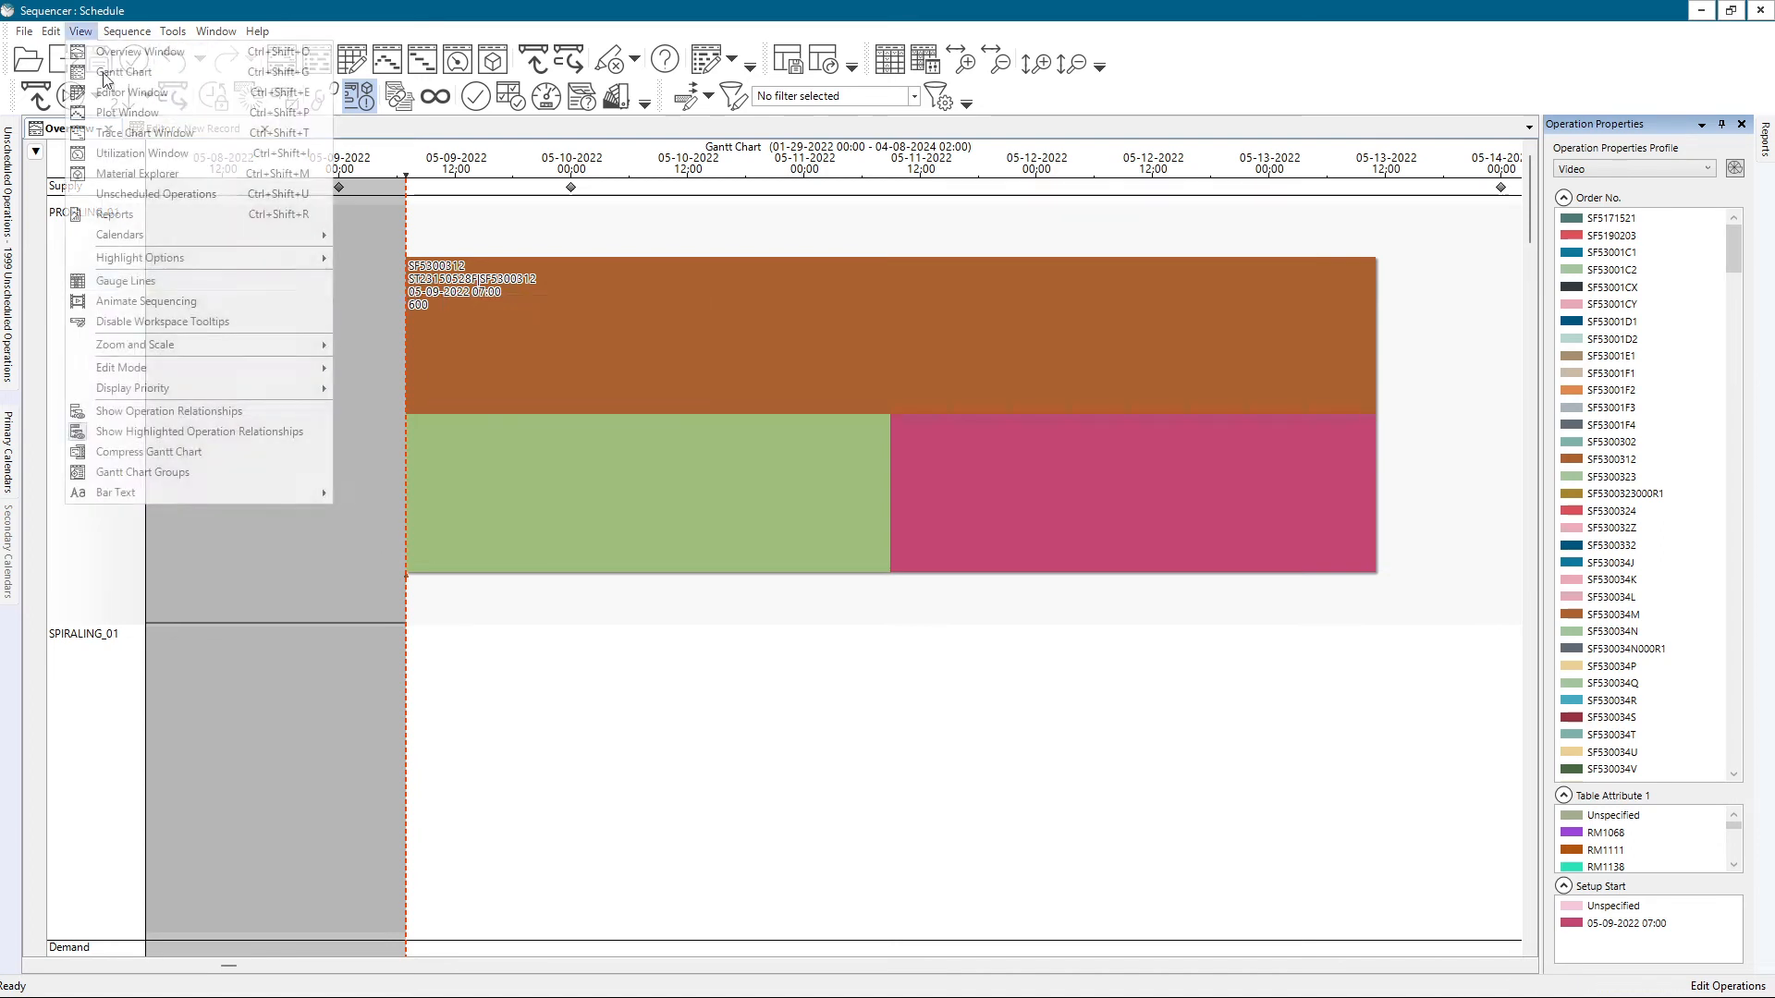
mouse_move(148, 492)
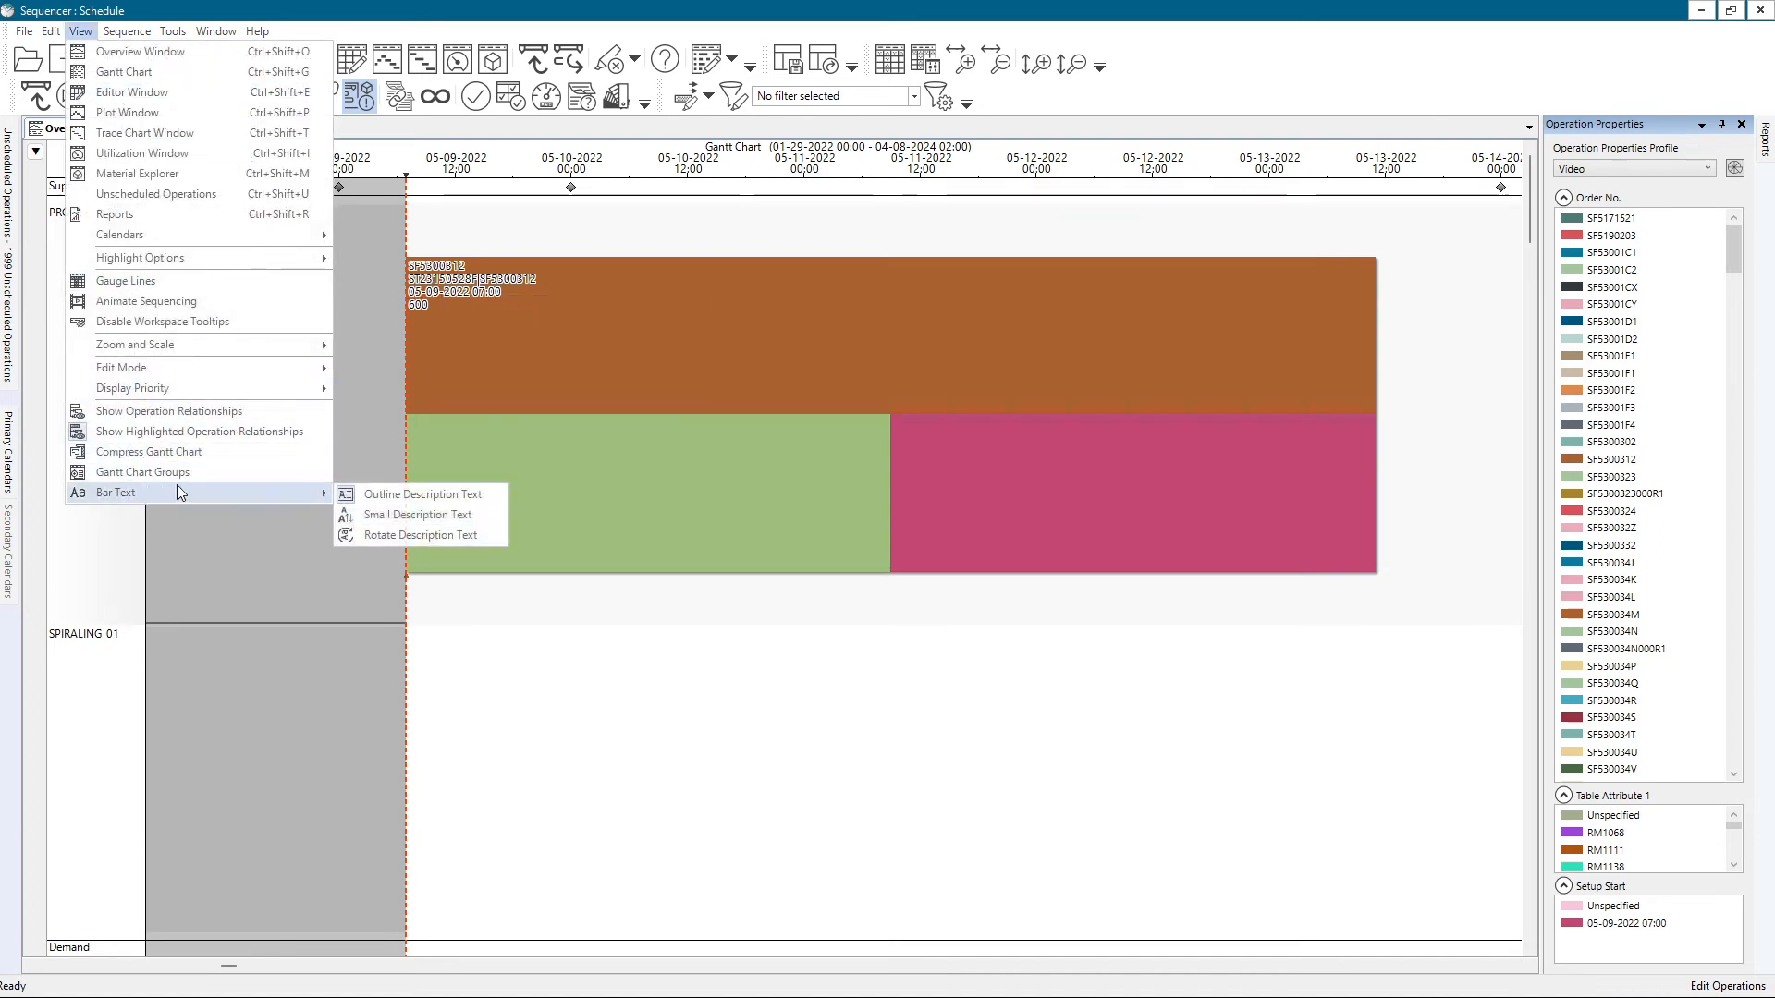
click(383, 520)
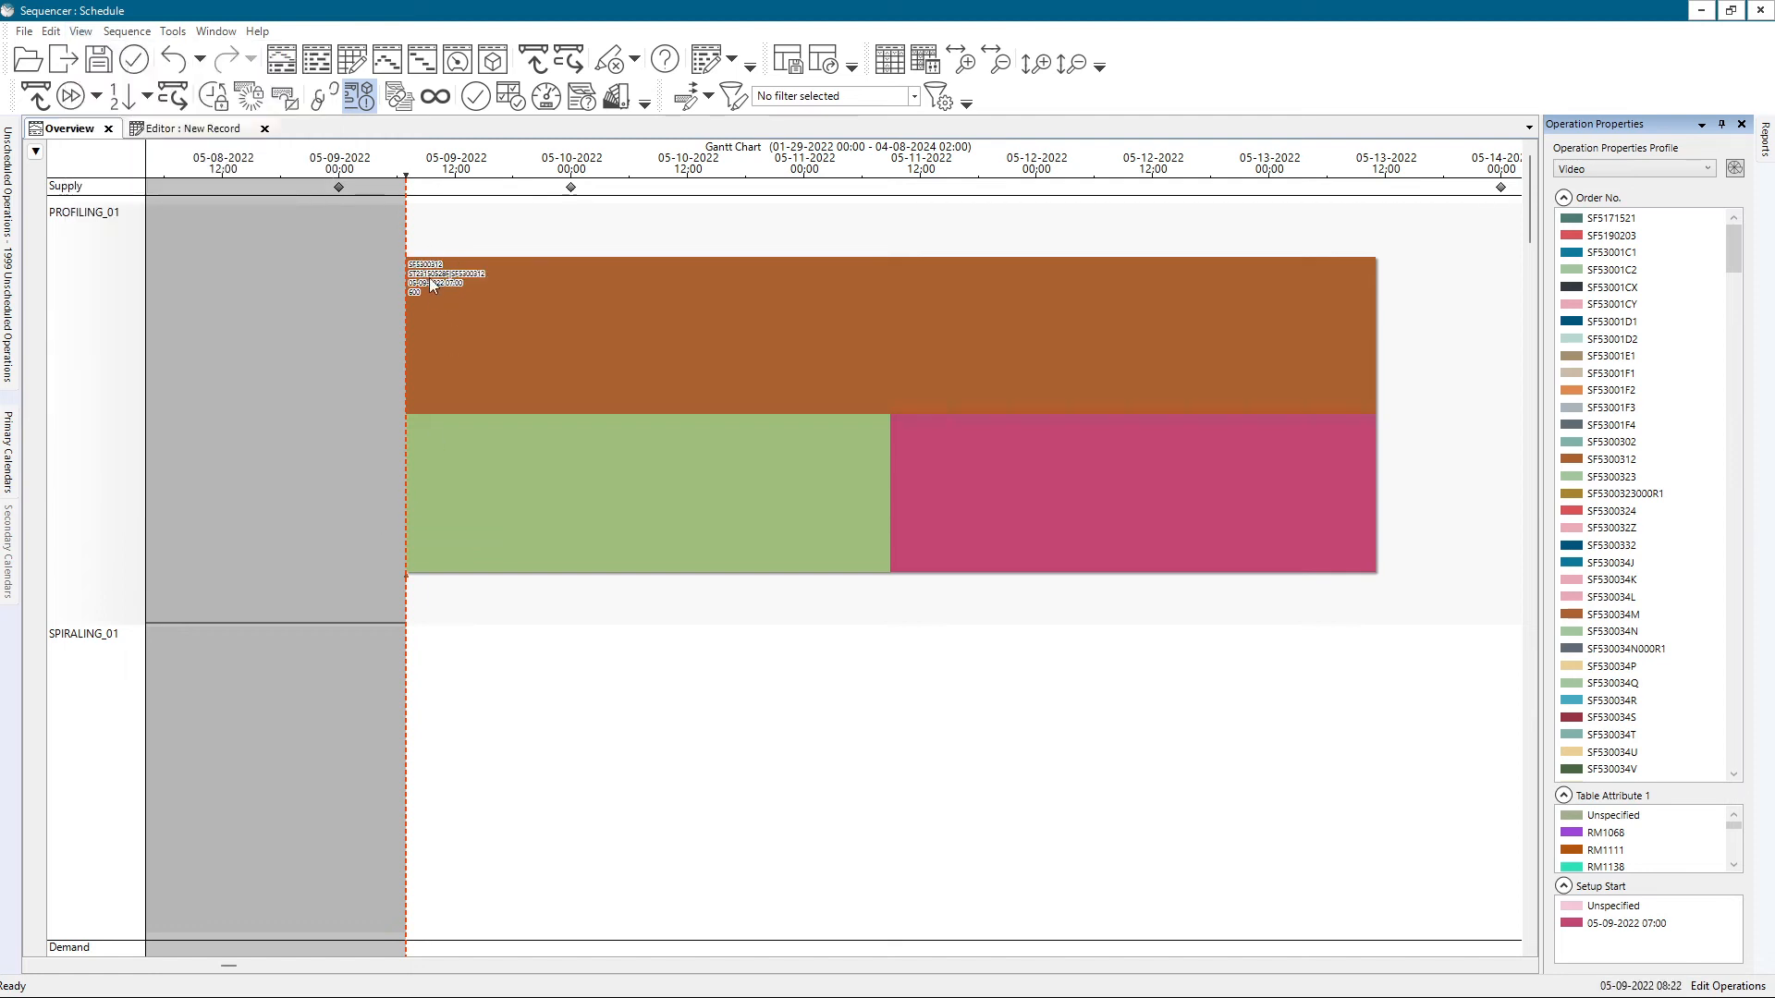
- Turn off Outline Description Text for the Gantt bar text
click(81, 32)
mouse_move(132, 495)
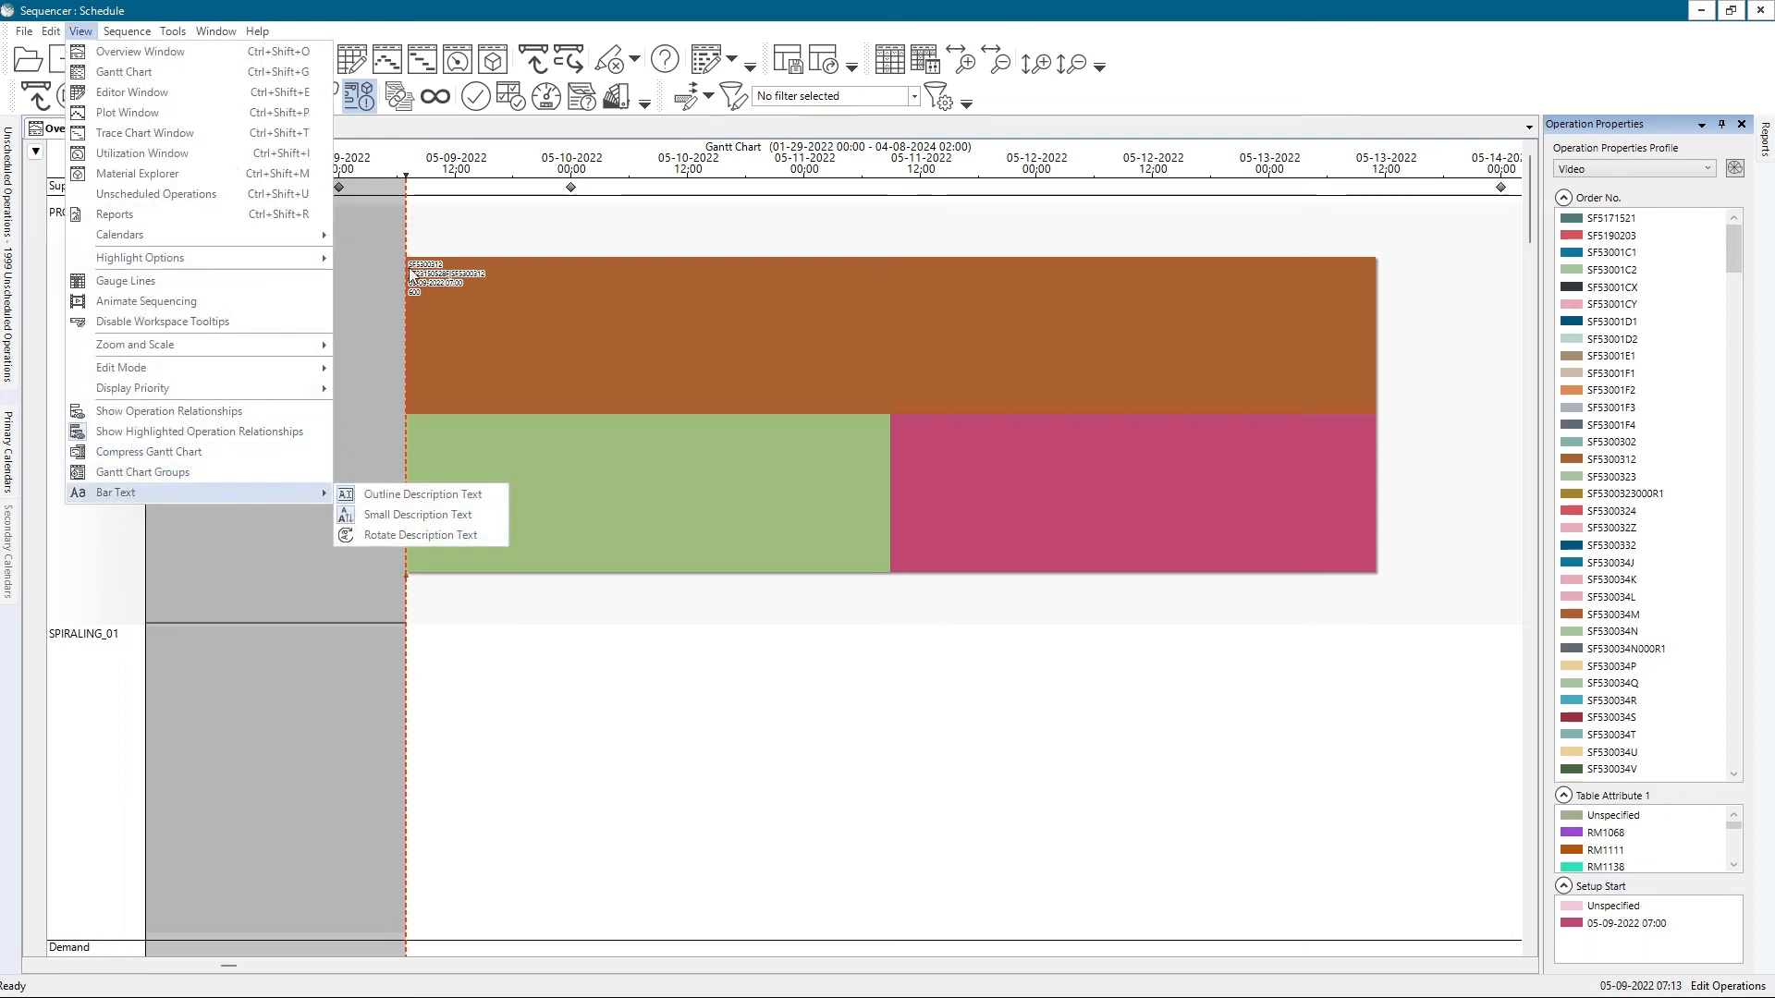
click(375, 492)
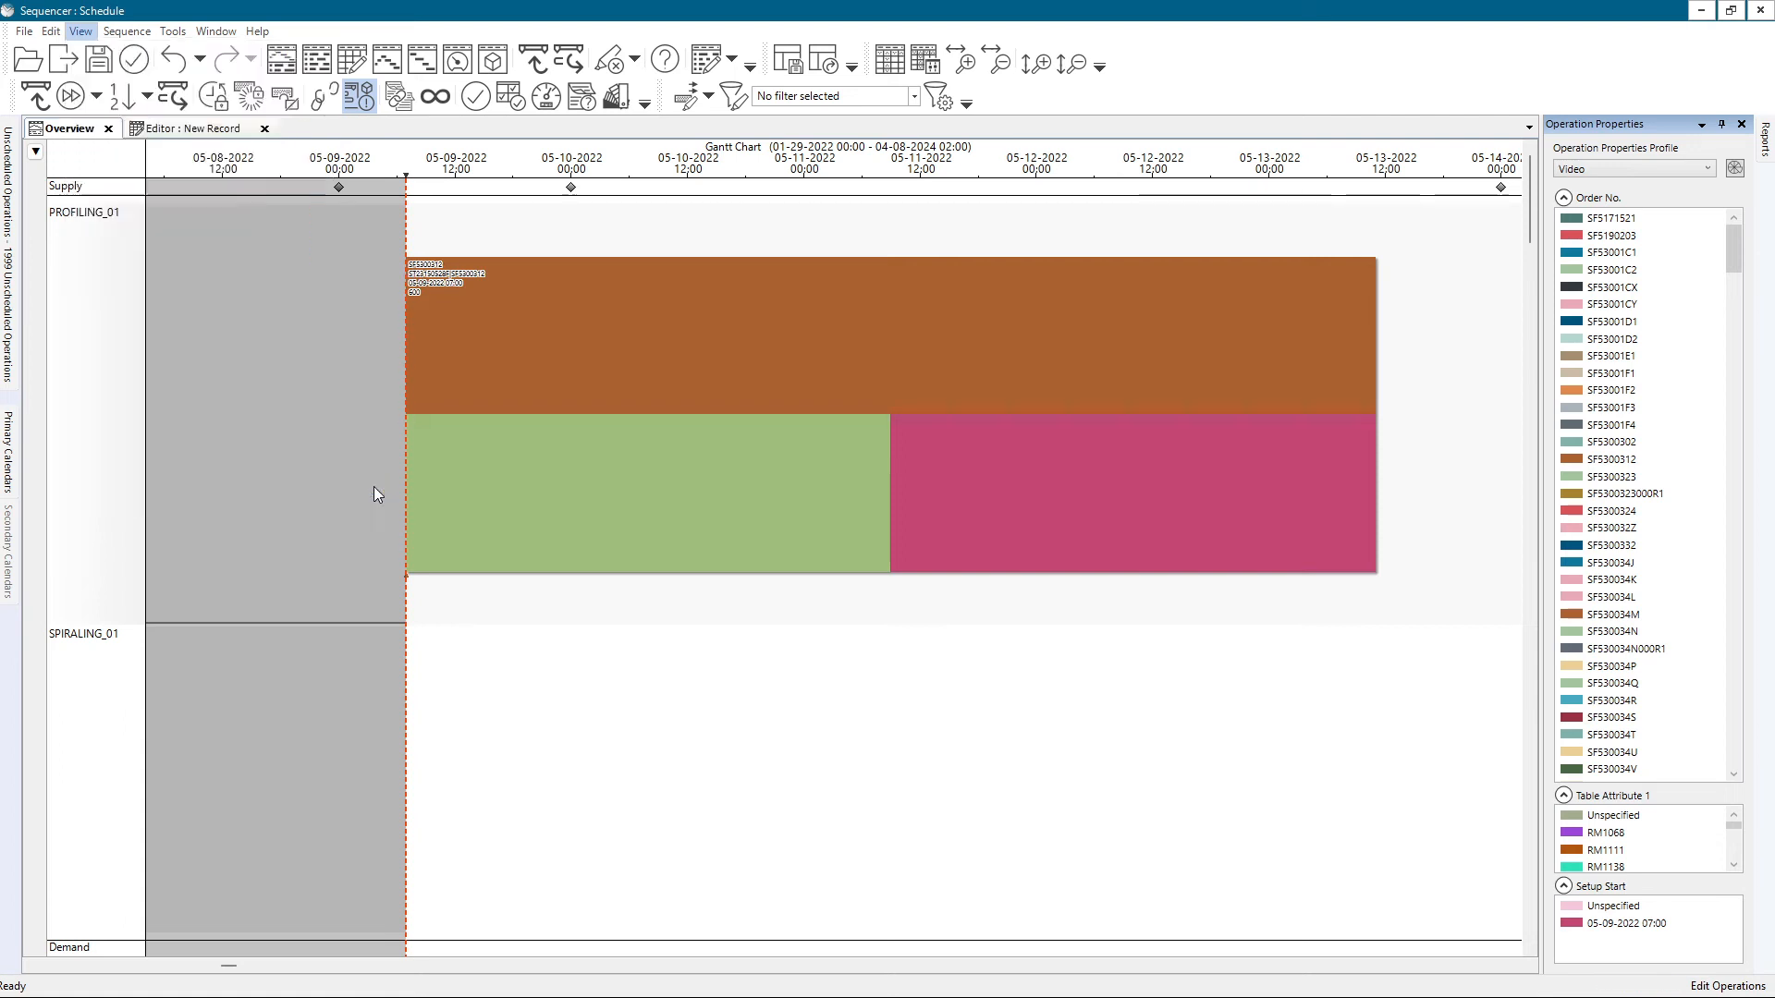
- Turn off Small Description Text to restore the normal bar text size
click(80, 30)
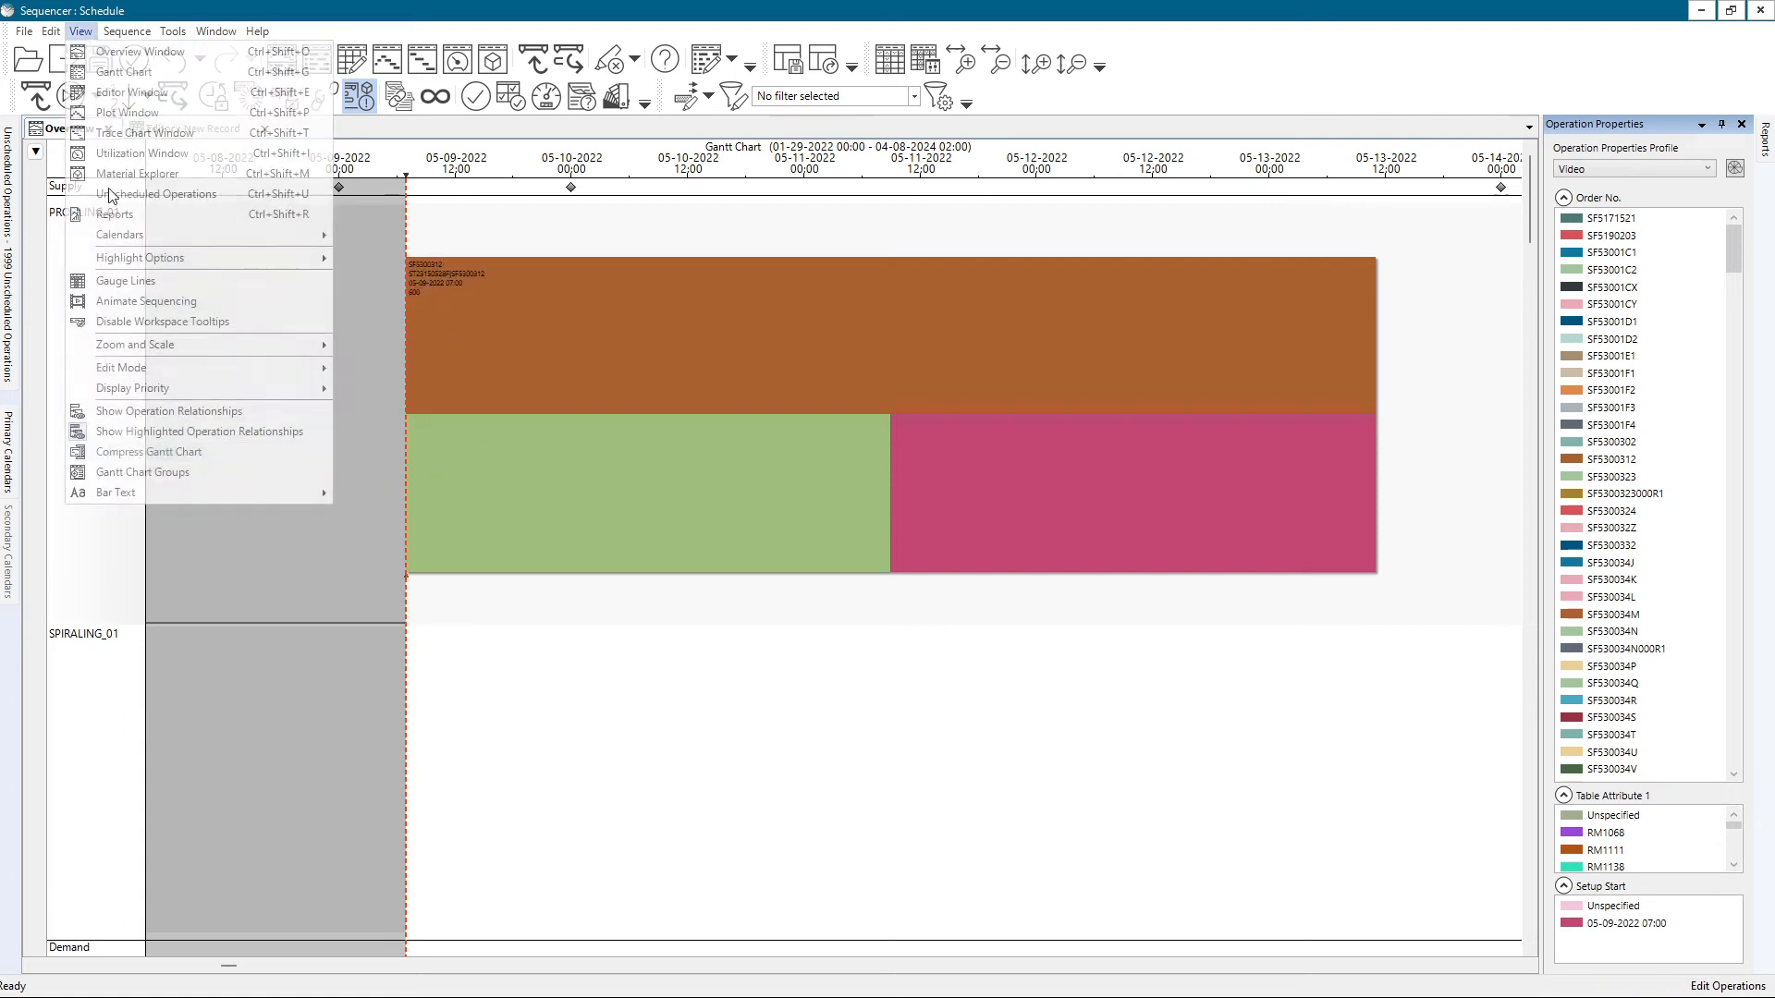
mouse_move(159, 490)
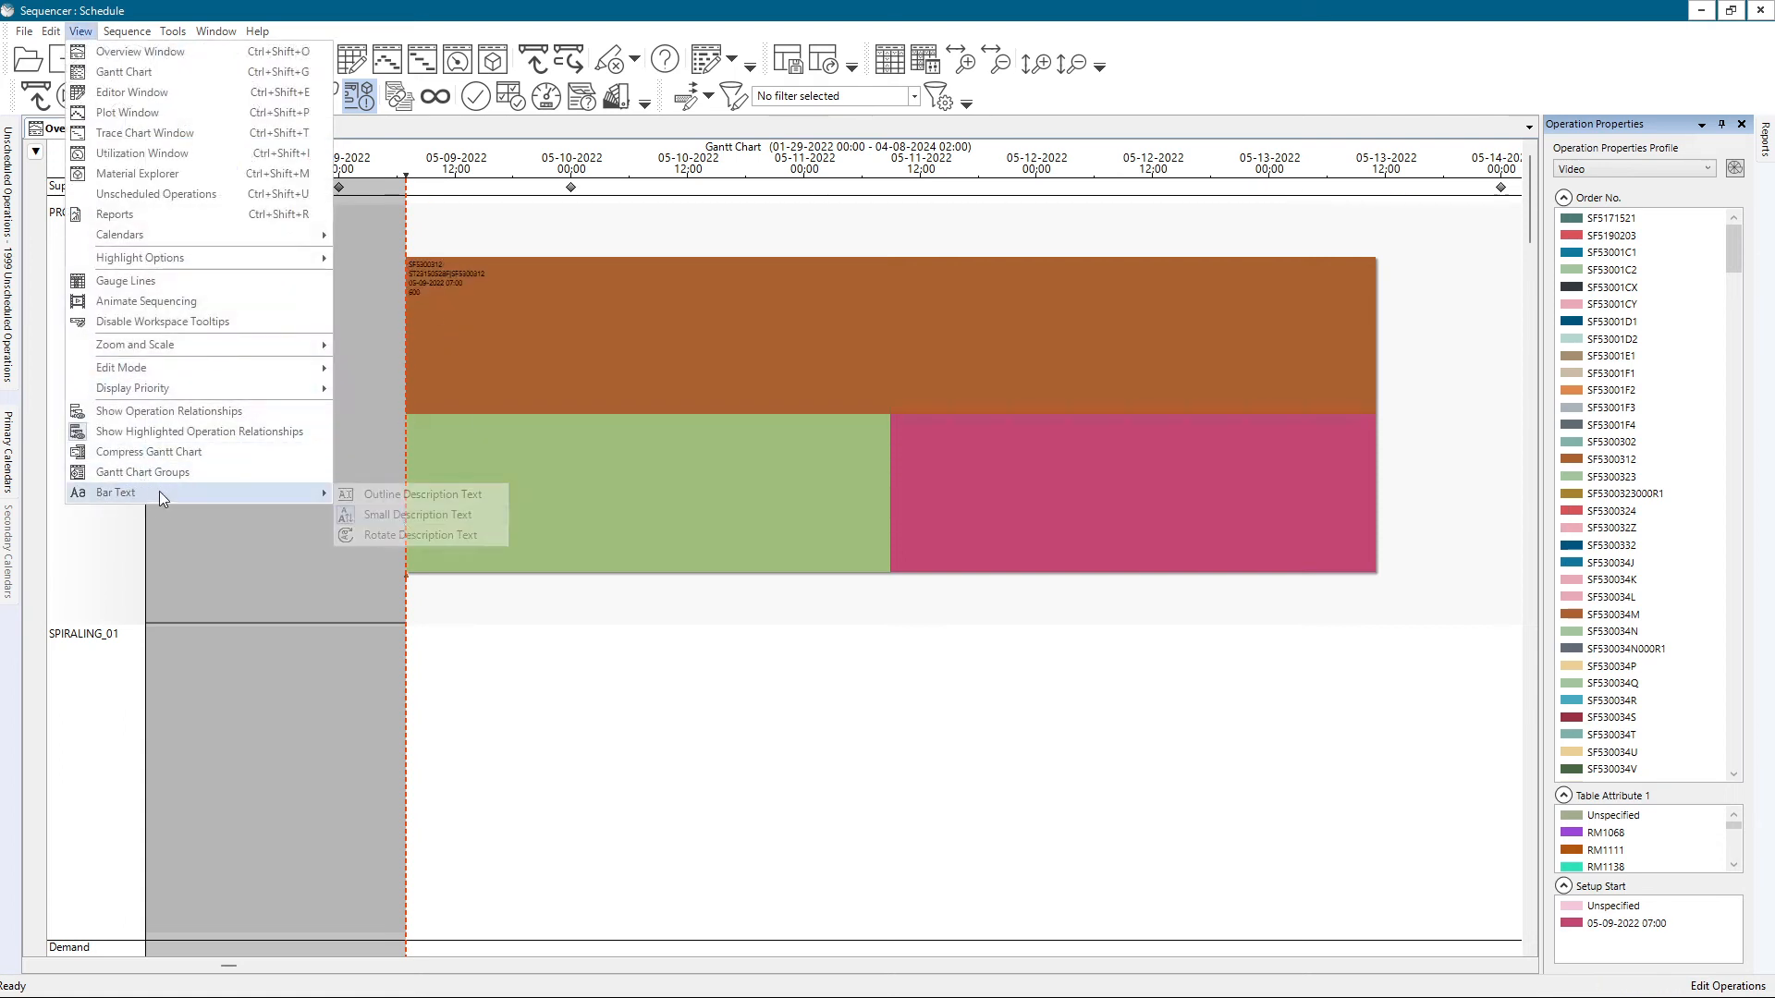
click(403, 523)
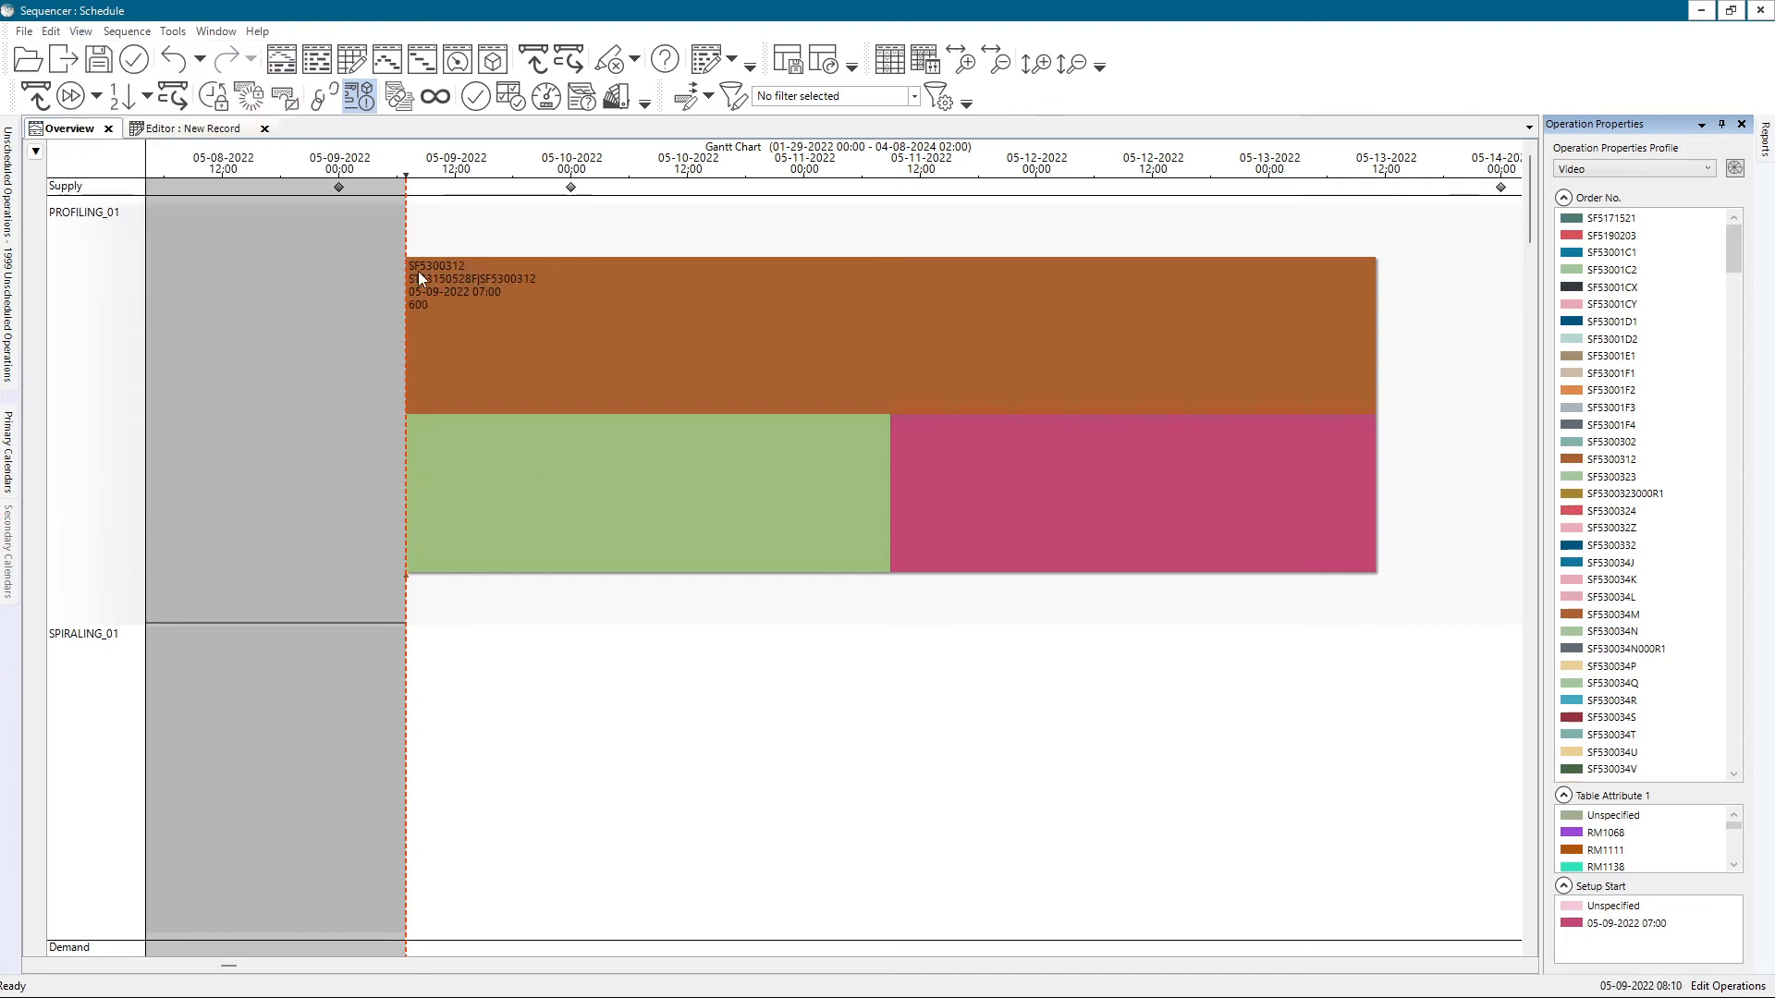
- Examine how the text on the PROFILING_01 operation bar fits at different time and row zoom levels
scroll(579, 357, down, 2)
scroll(579, 349, down, 9)
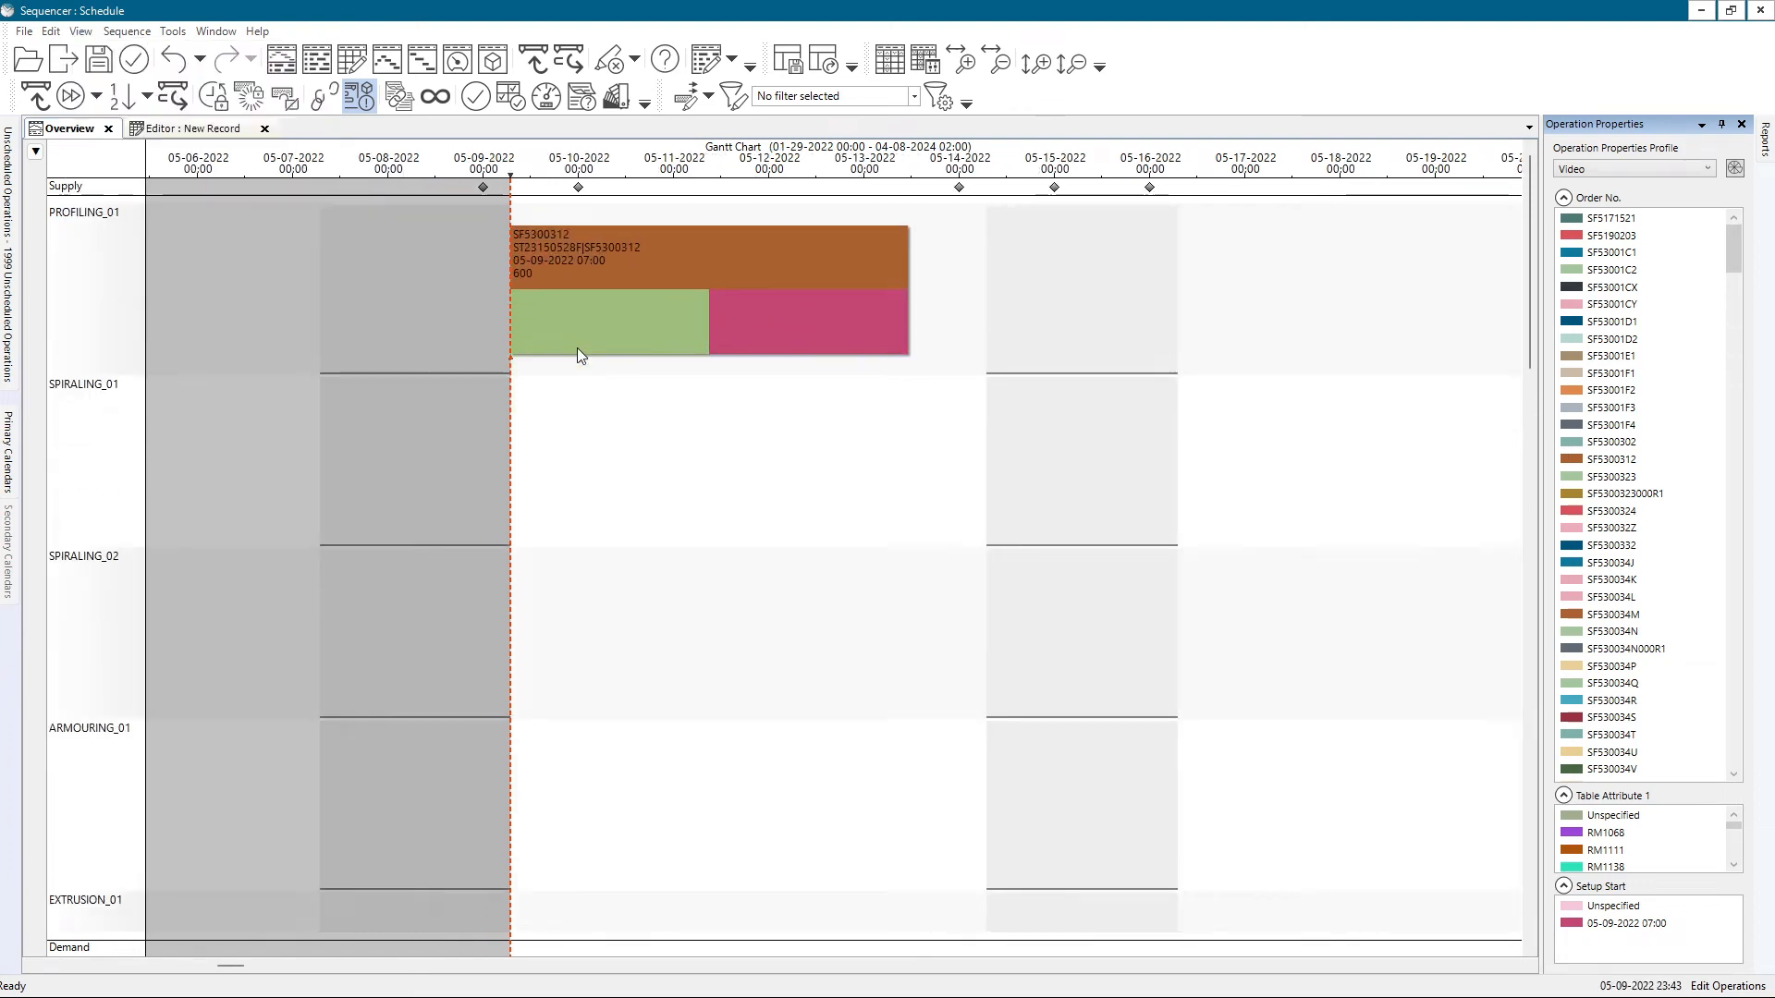
scroll(574, 348, up, 5)
scroll(574, 349, up, 3)
scroll(574, 348, down, 7)
scroll(567, 349, down, 2)
scroll(571, 355, down, 4)
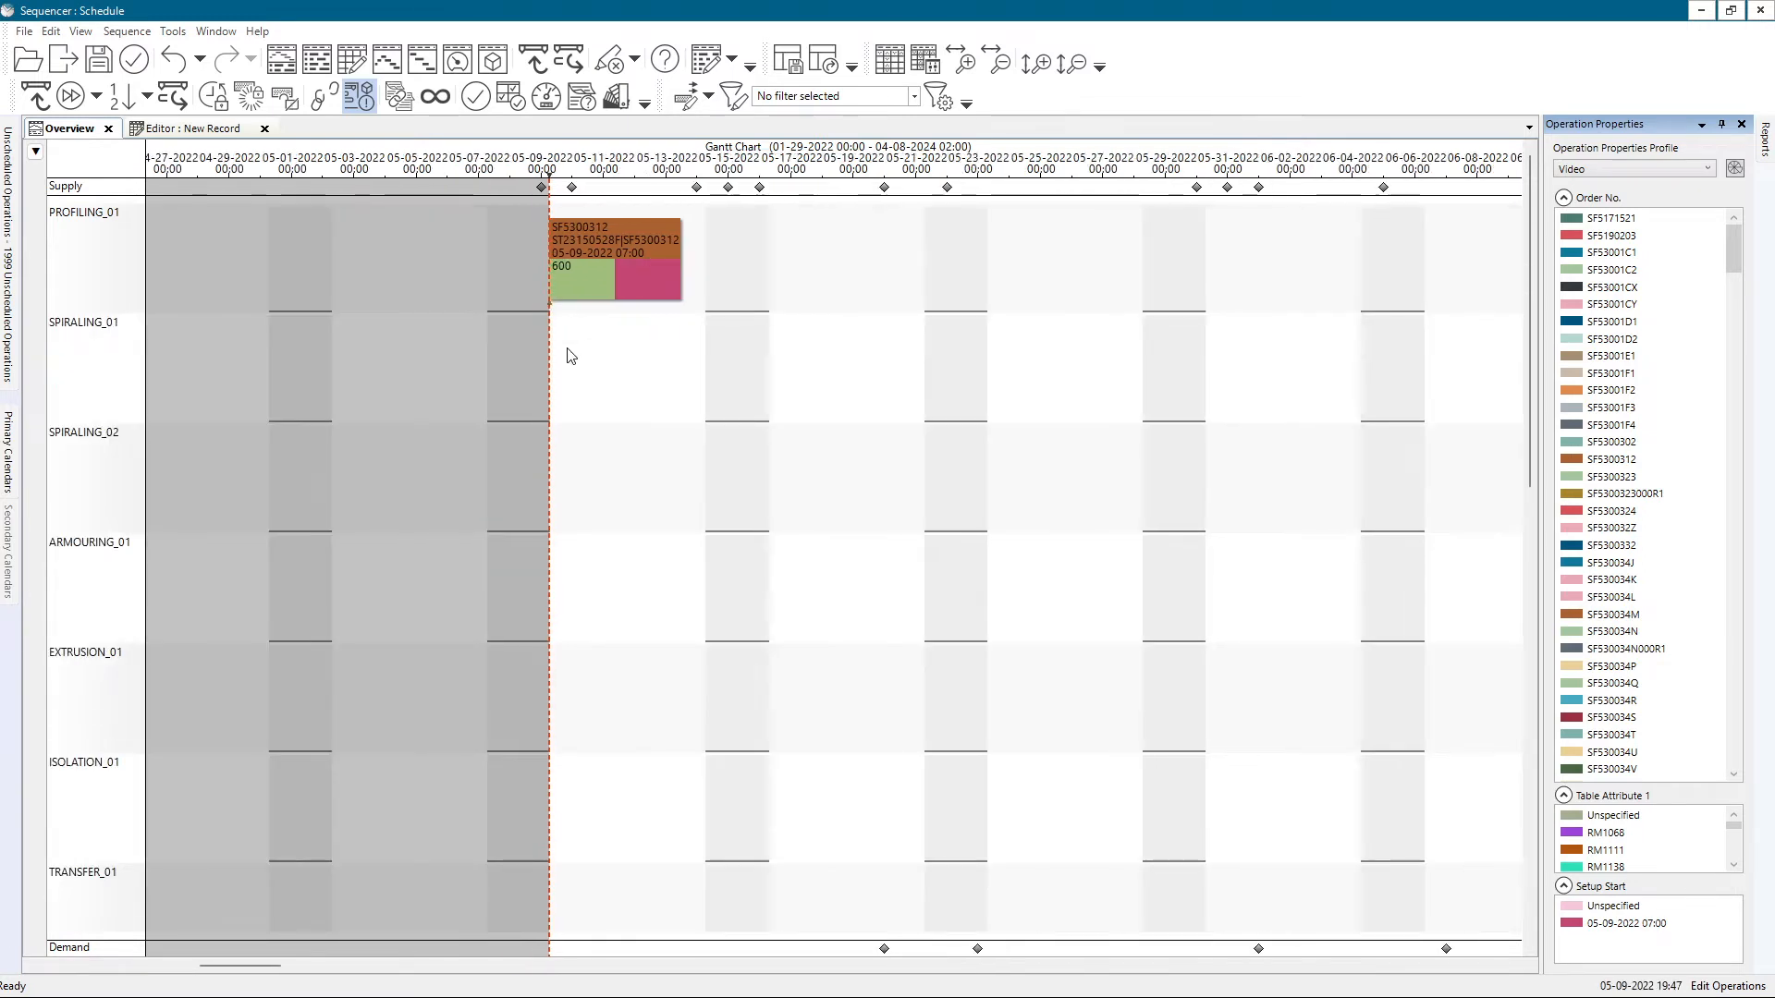
scroll(571, 356, down, 2)
scroll(570, 355, down, 2)
scroll(568, 358, up, 3)
scroll(571, 363, up, 5)
scroll(573, 370, down, 3)
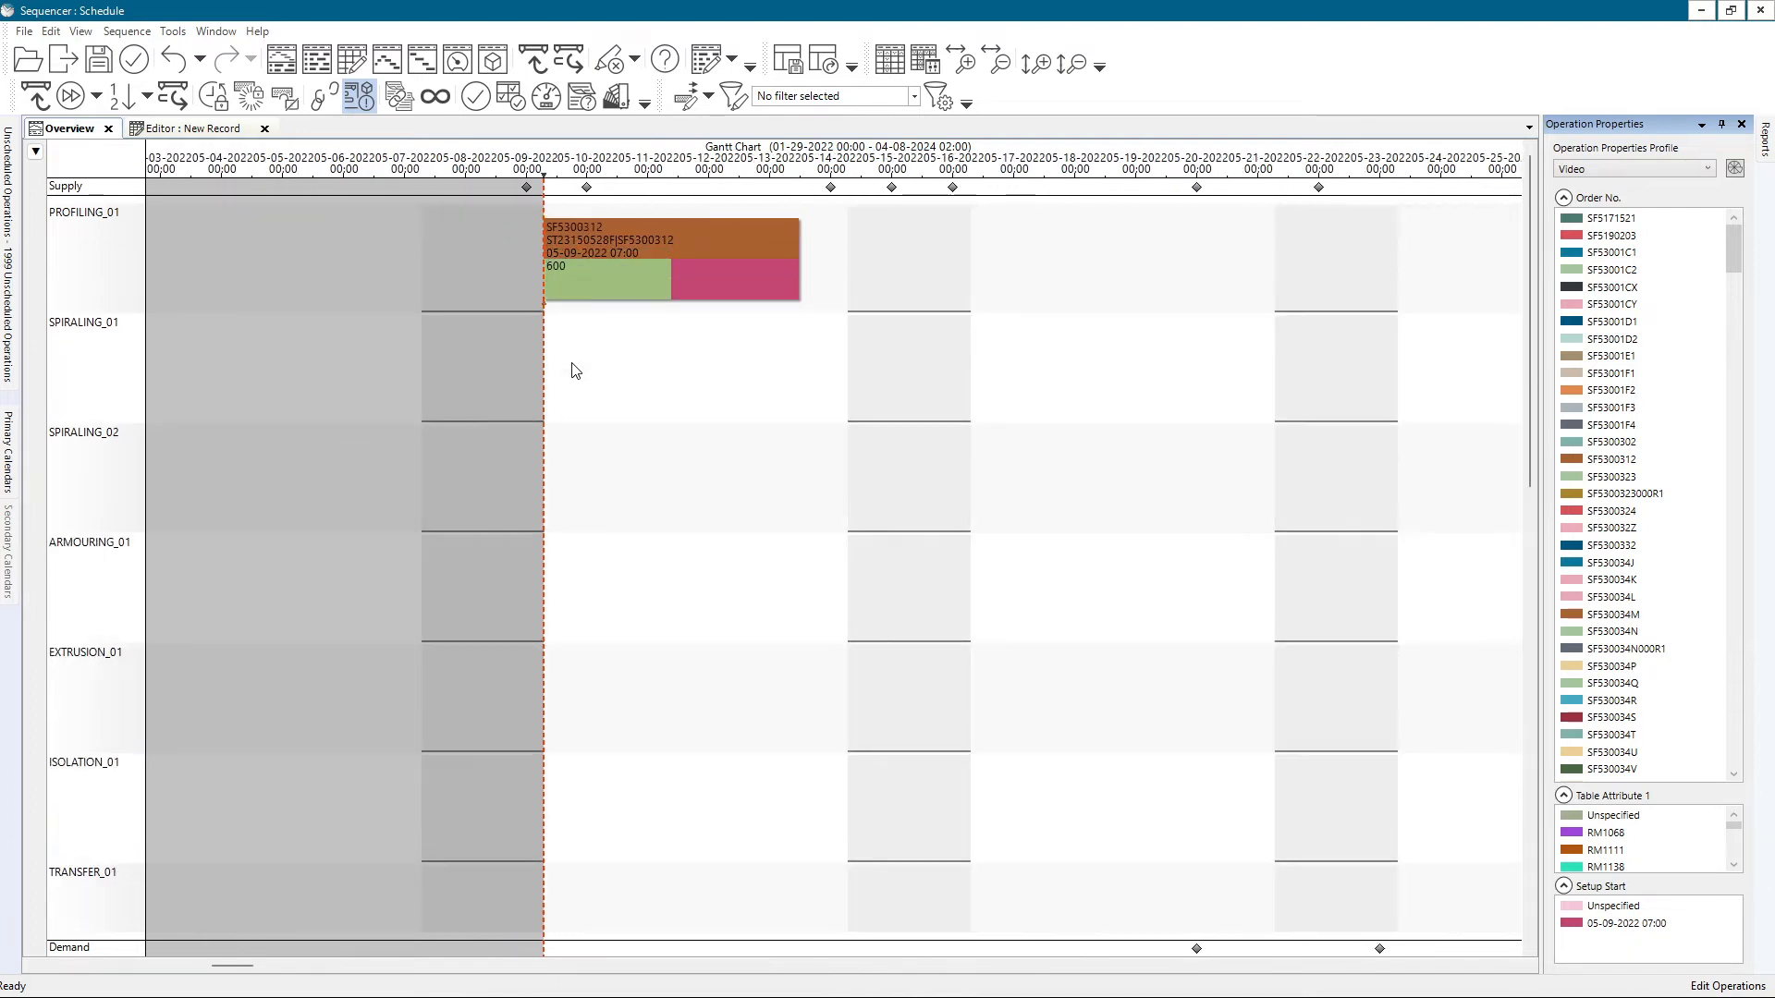
scroll(575, 370, down, 1)
scroll(681, 388, down, 1)
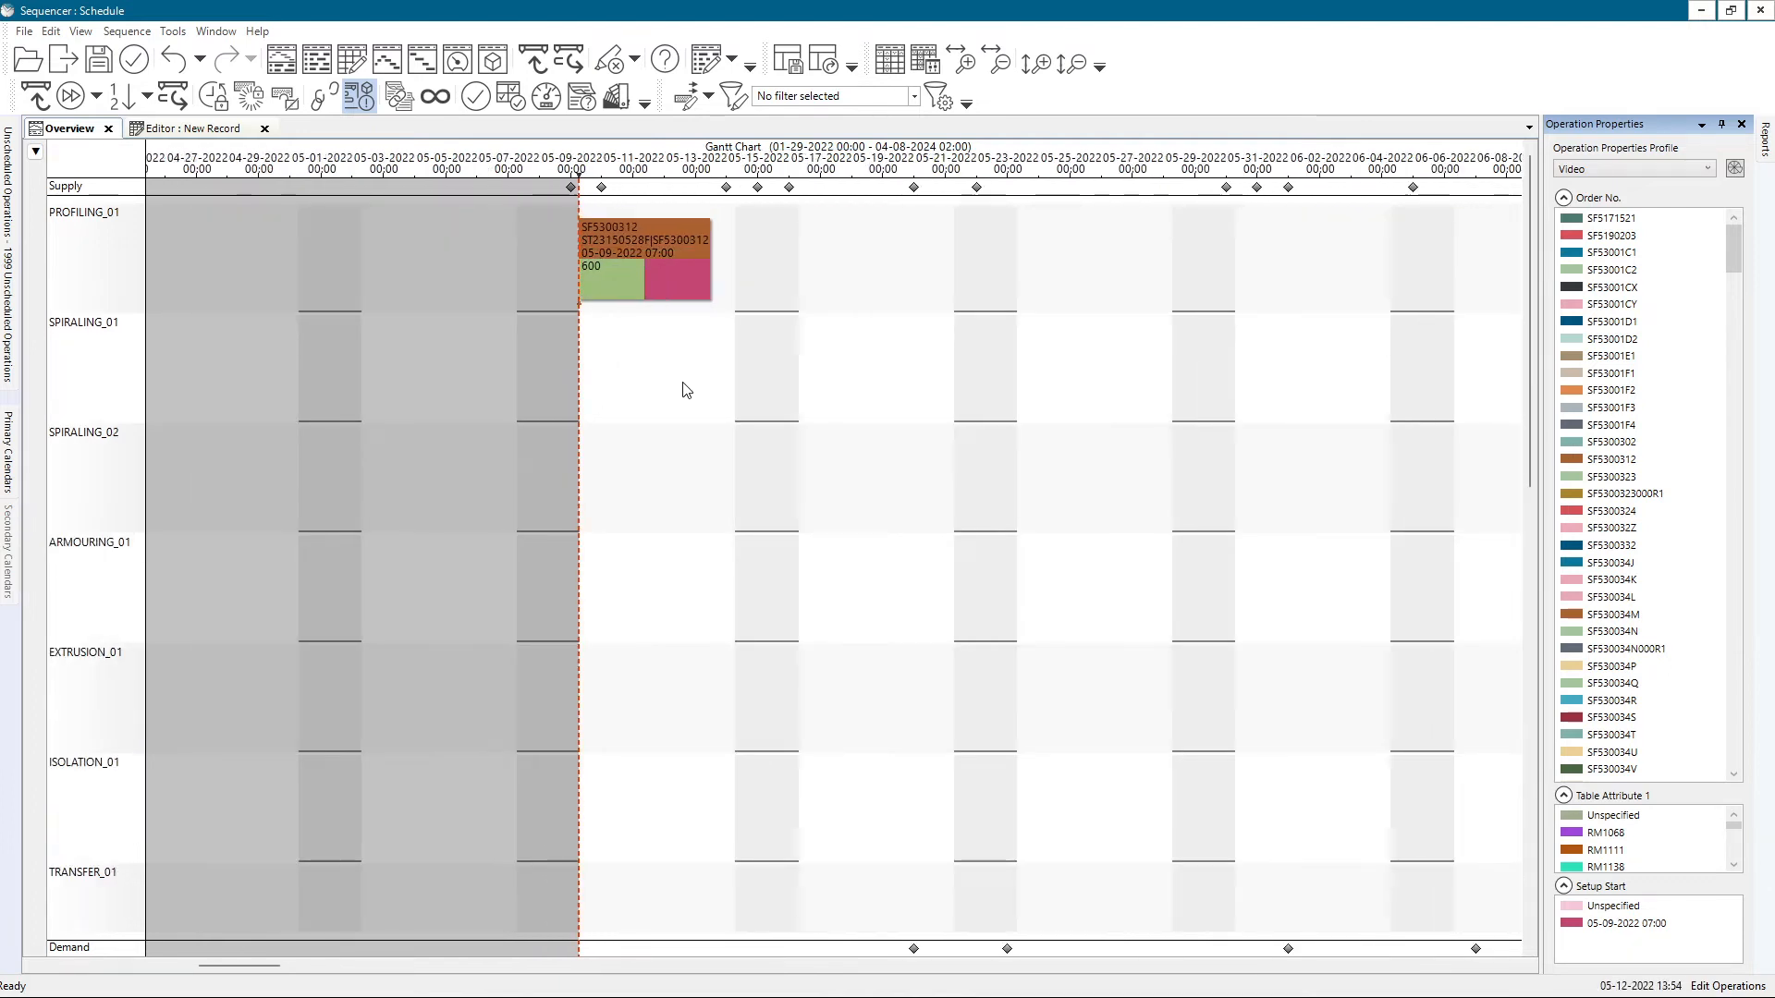
scroll(685, 389, down, 2)
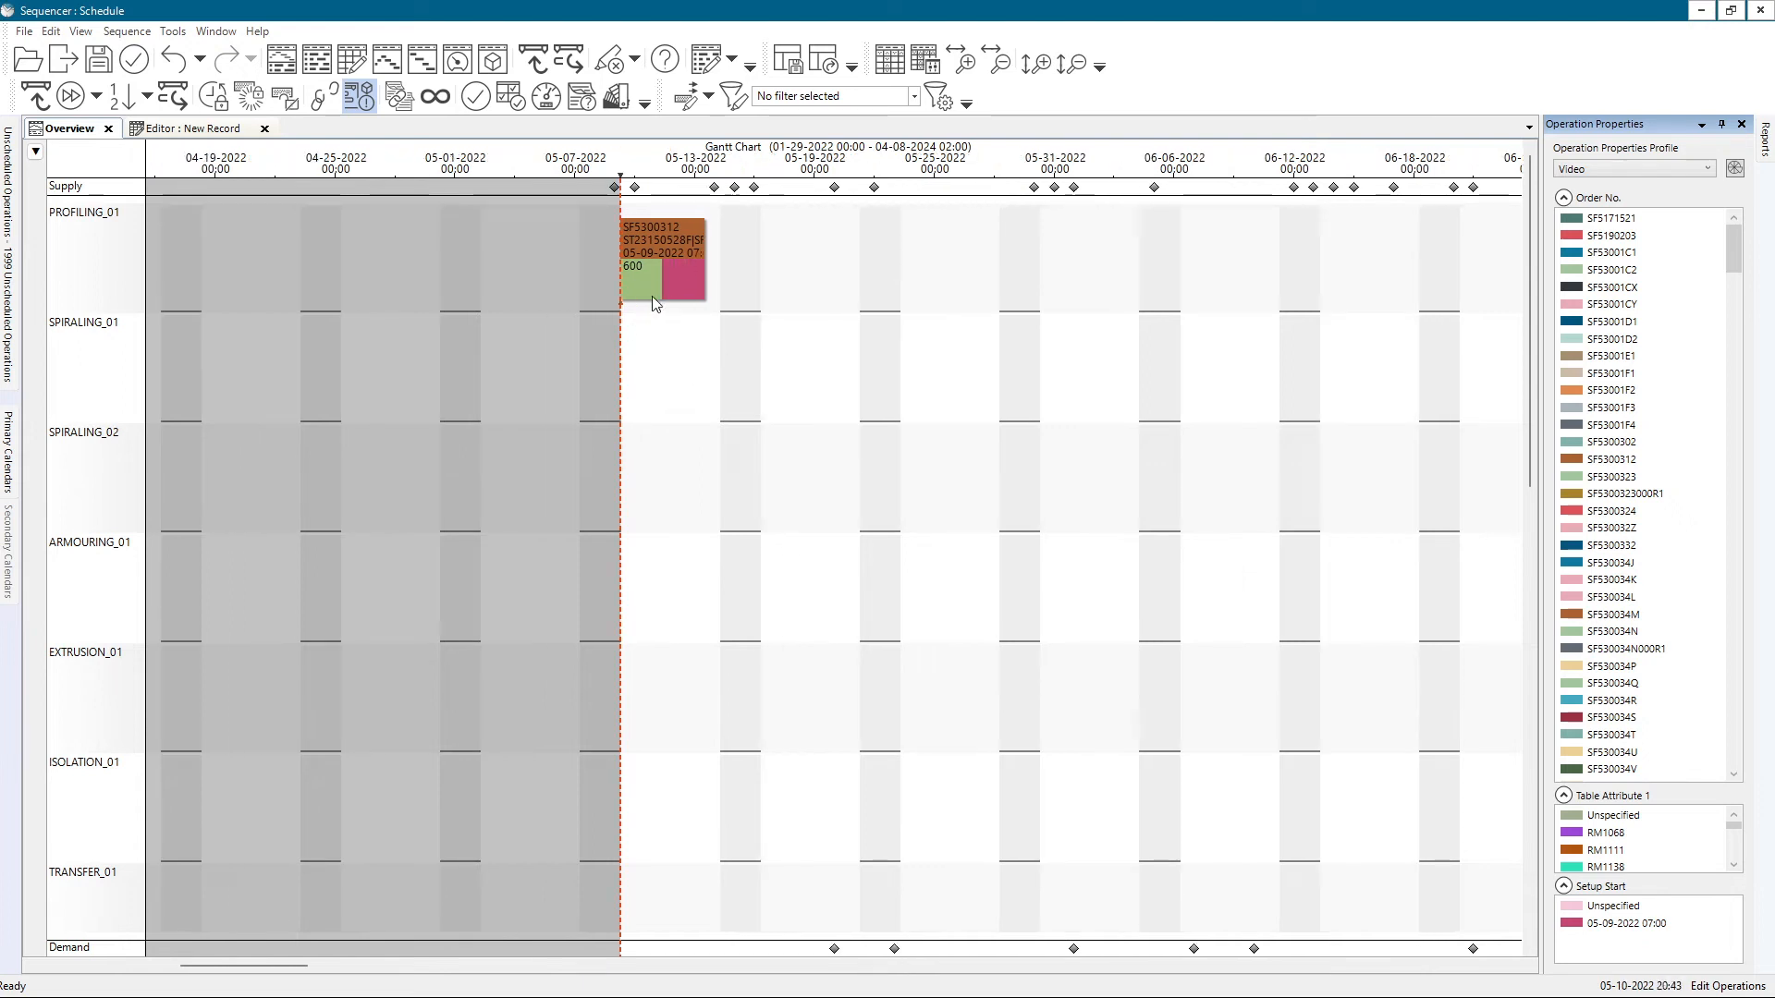
scroll(636, 242, up, 3)
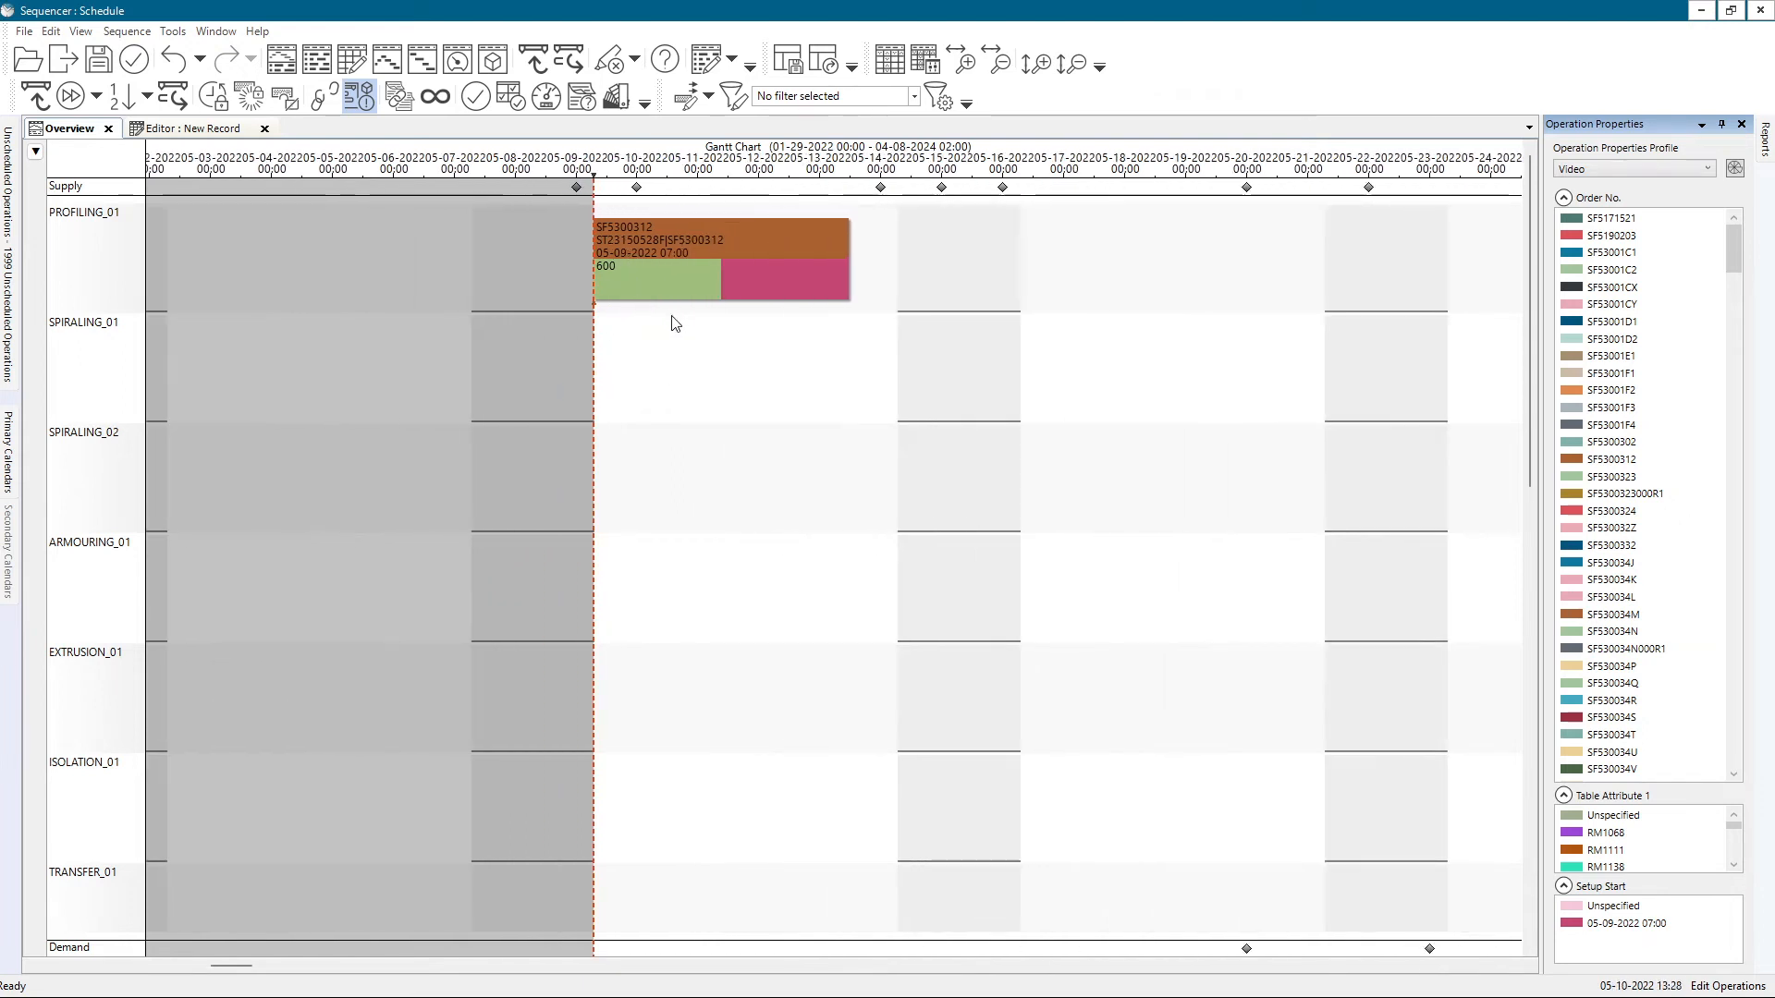
scroll(673, 321, down, 1)
- Run a Forward Sequence to schedule the unscheduled operations on the Gantt chart
click(126, 31)
mouse_move(157, 58)
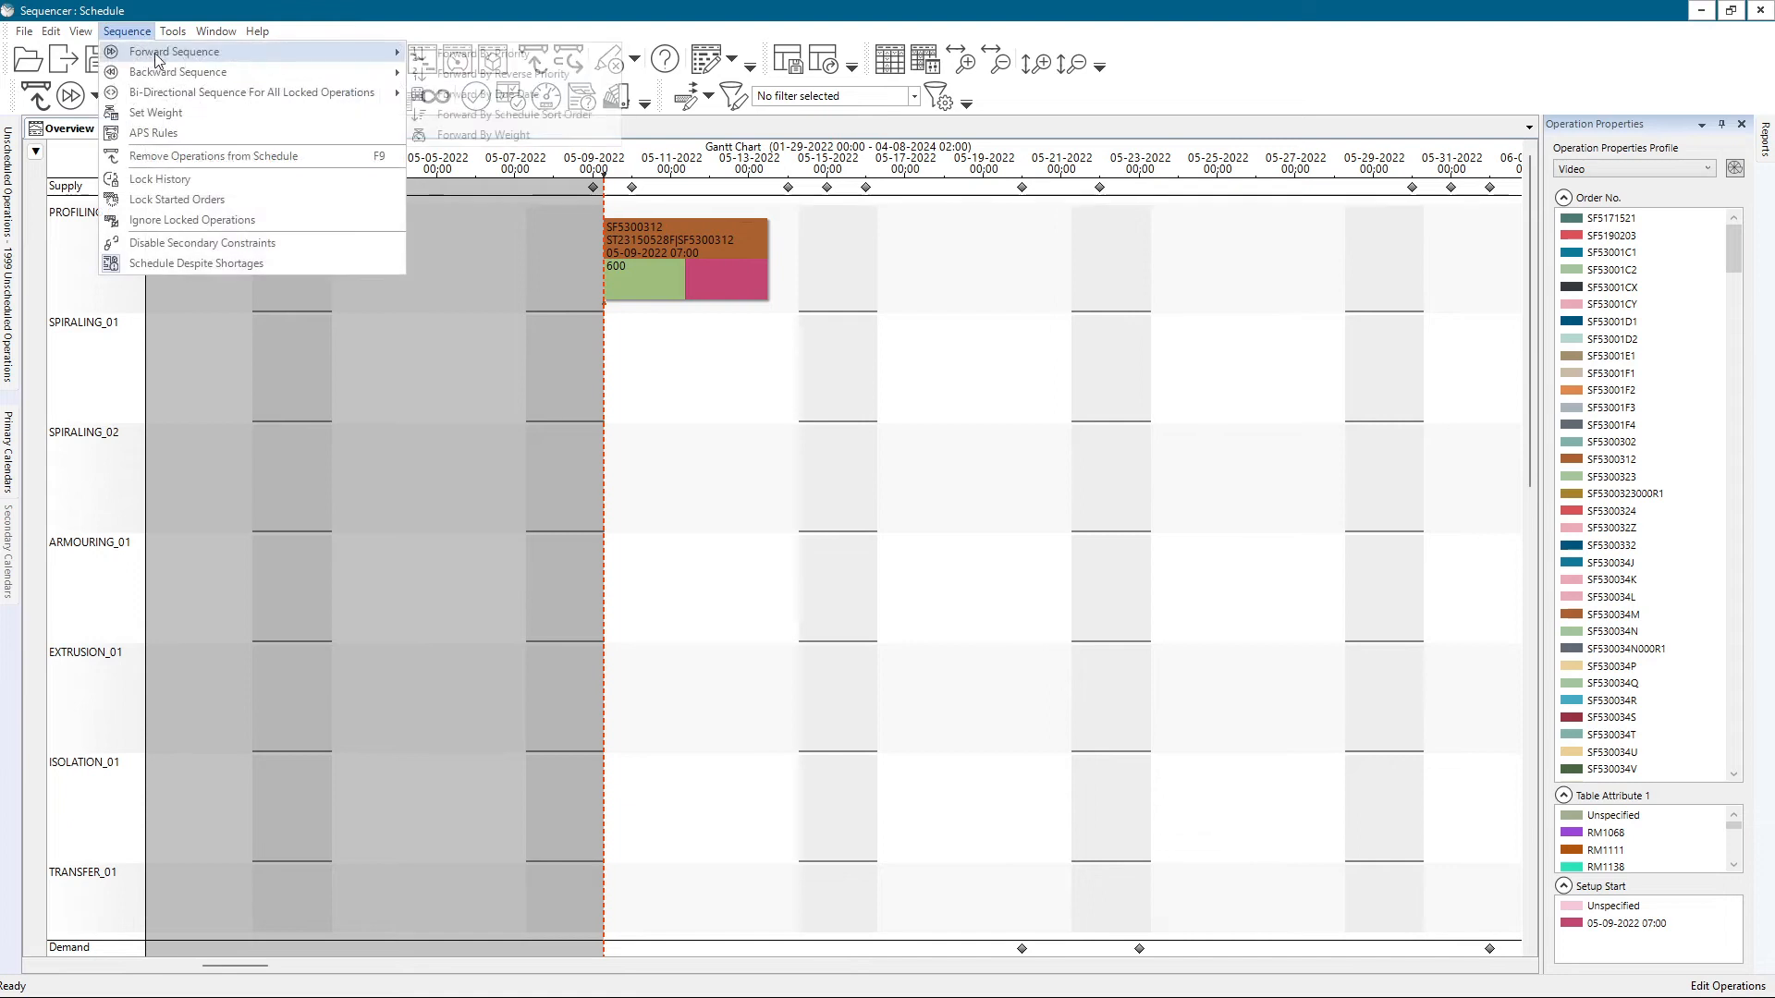
click(506, 96)
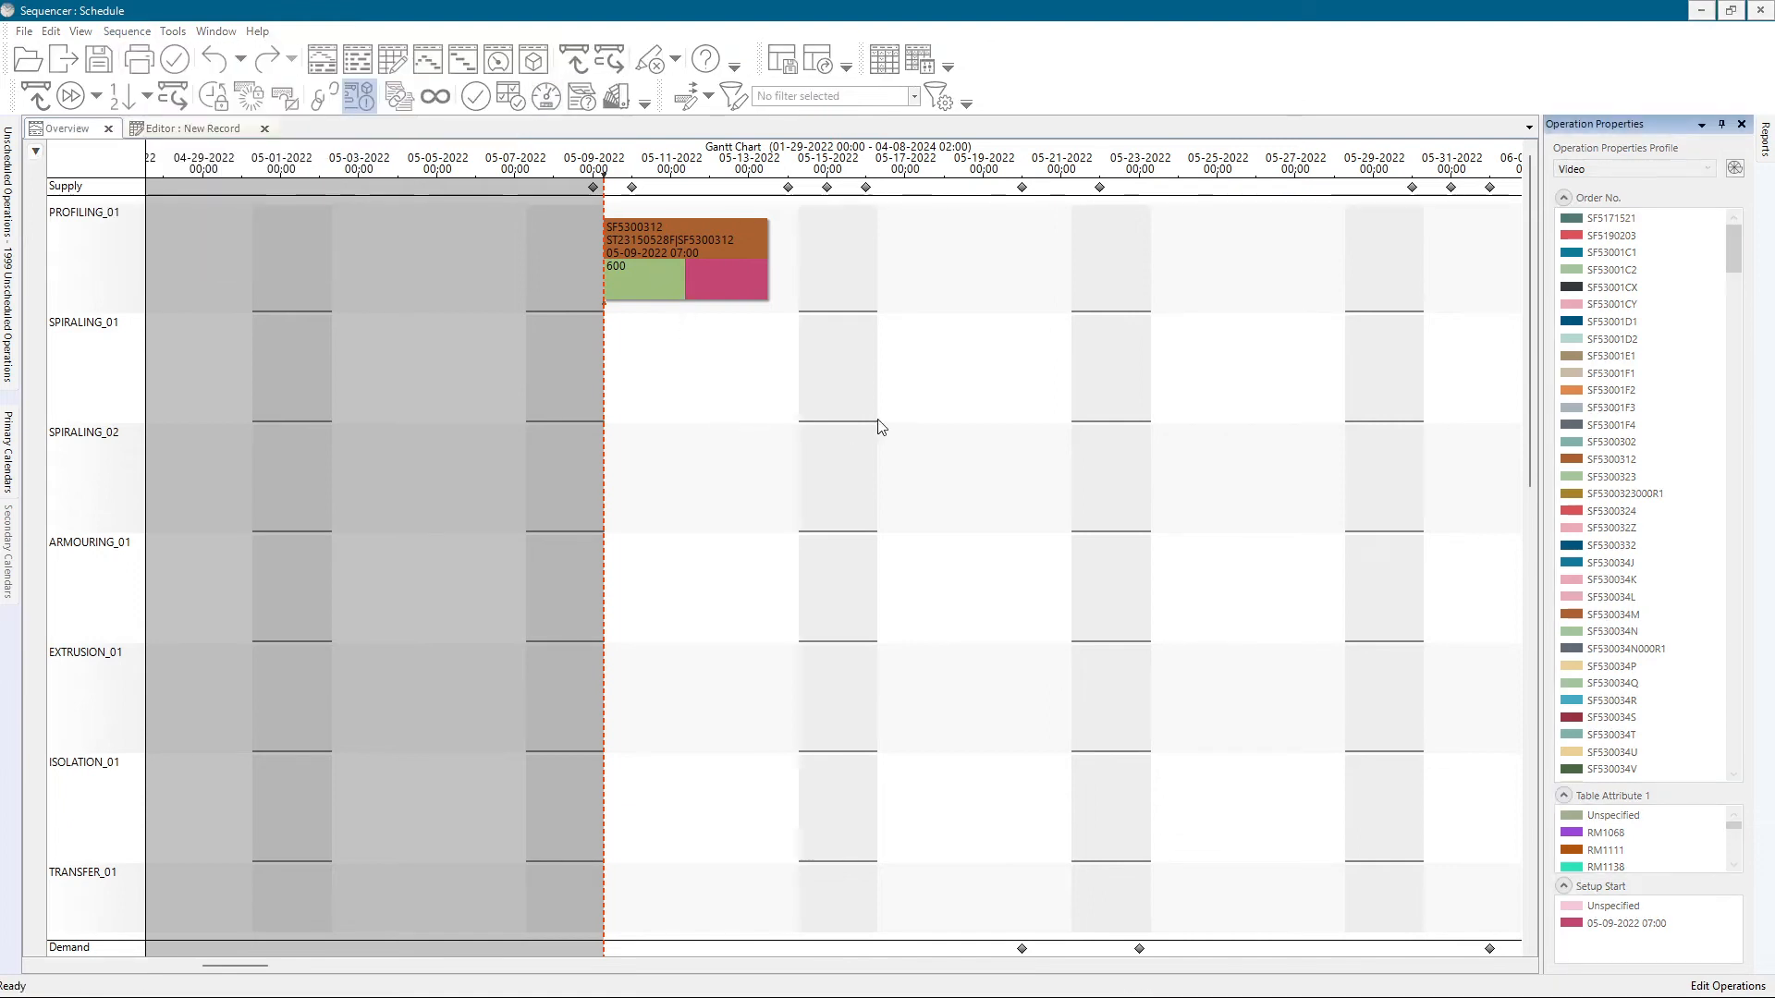
- Switch the Gantt chart of sequenced operations to the Clean Gantt operation properties profile
scroll(962, 400, down, 1)
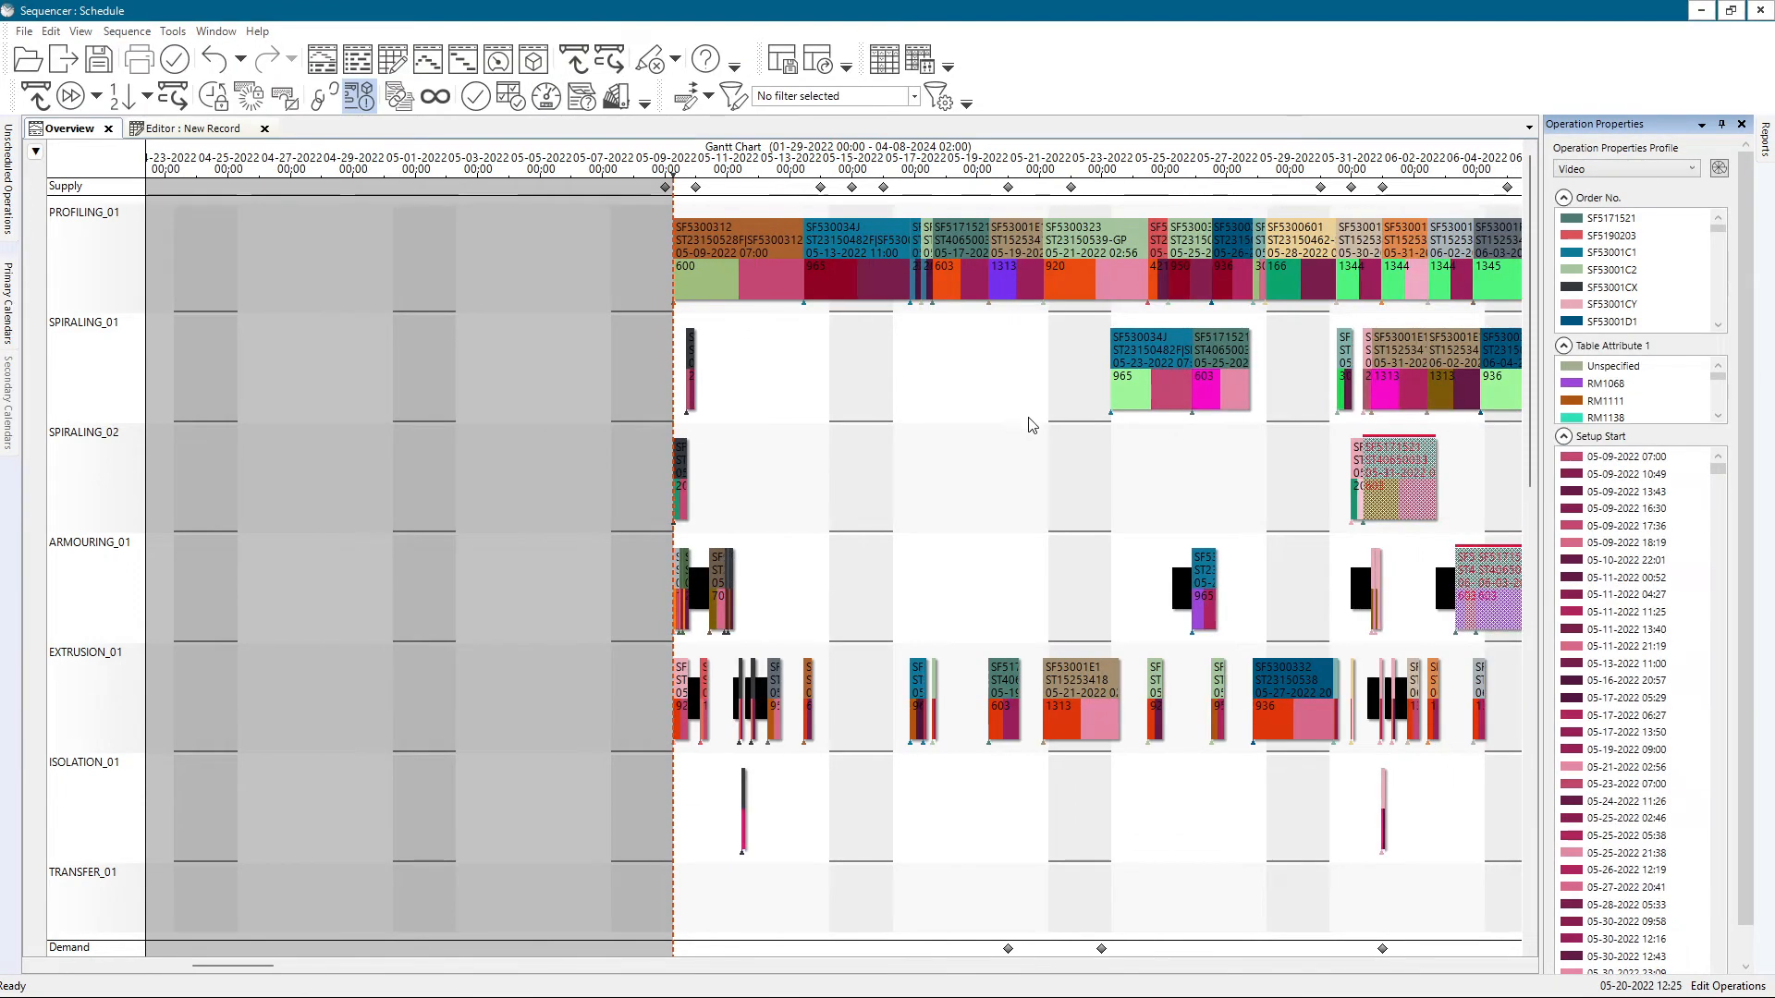
scroll(1032, 425, down, 4)
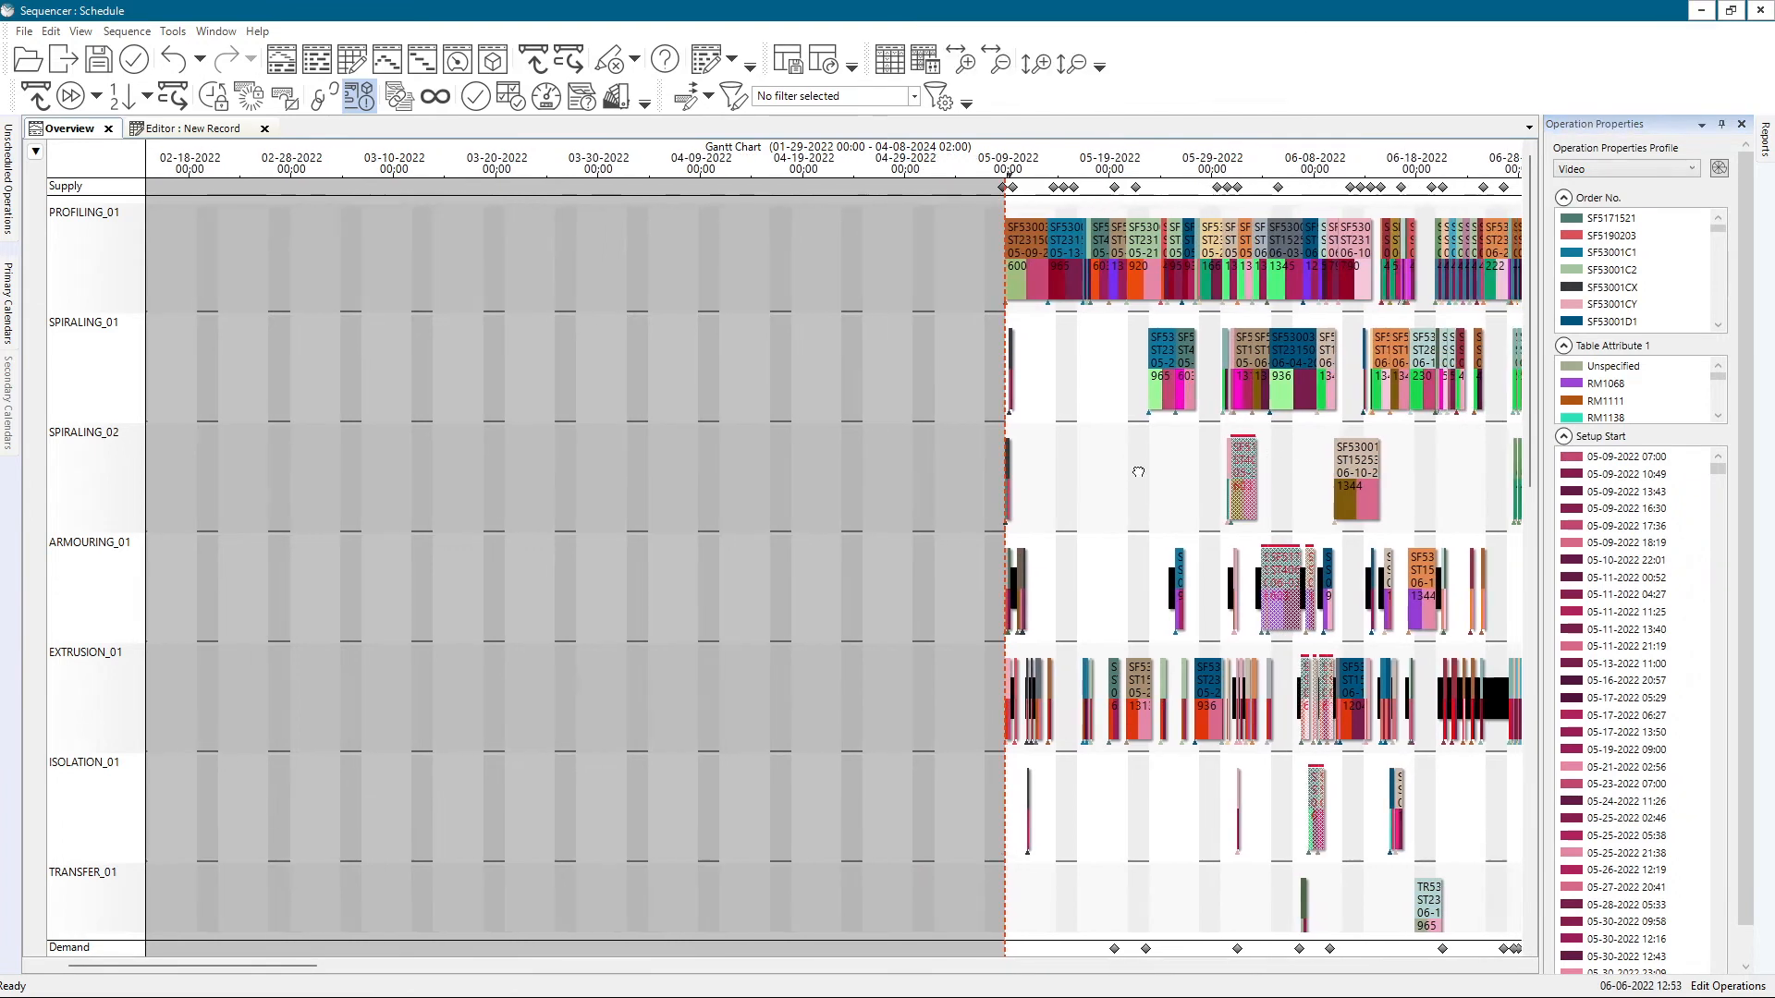
scroll(1138, 471, down, 4)
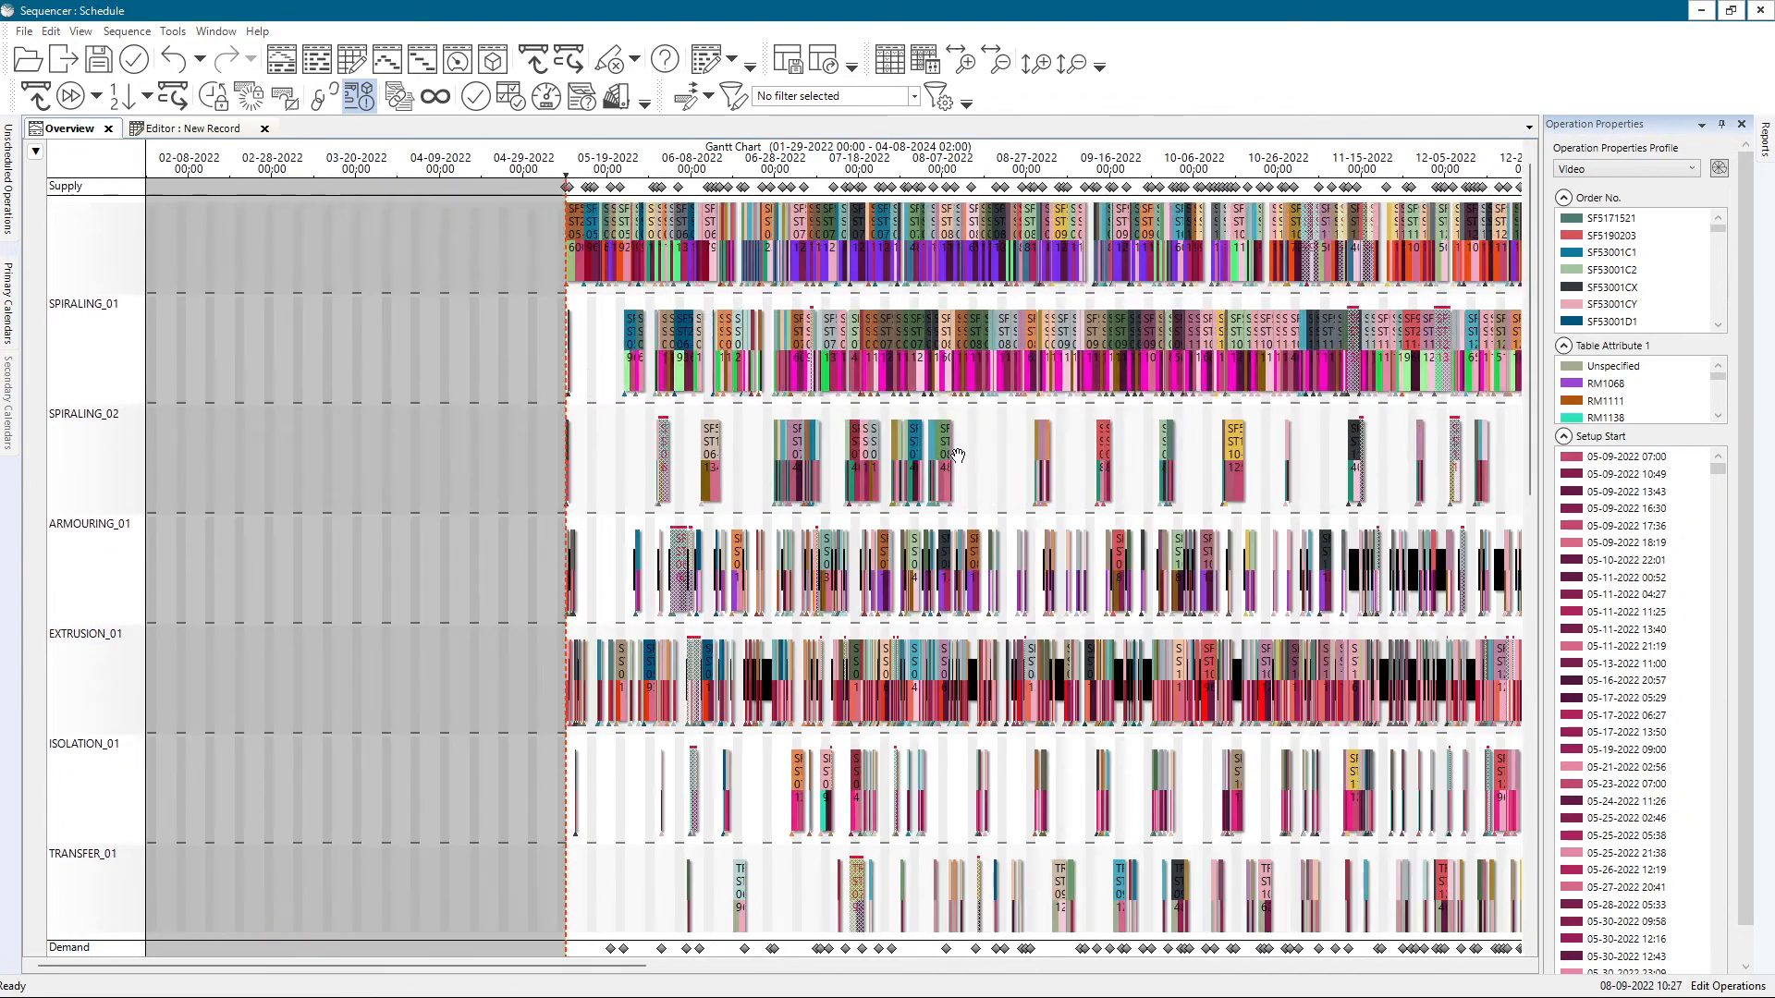
scroll(958, 456, down, 2)
drag(998, 462, 635, 473)
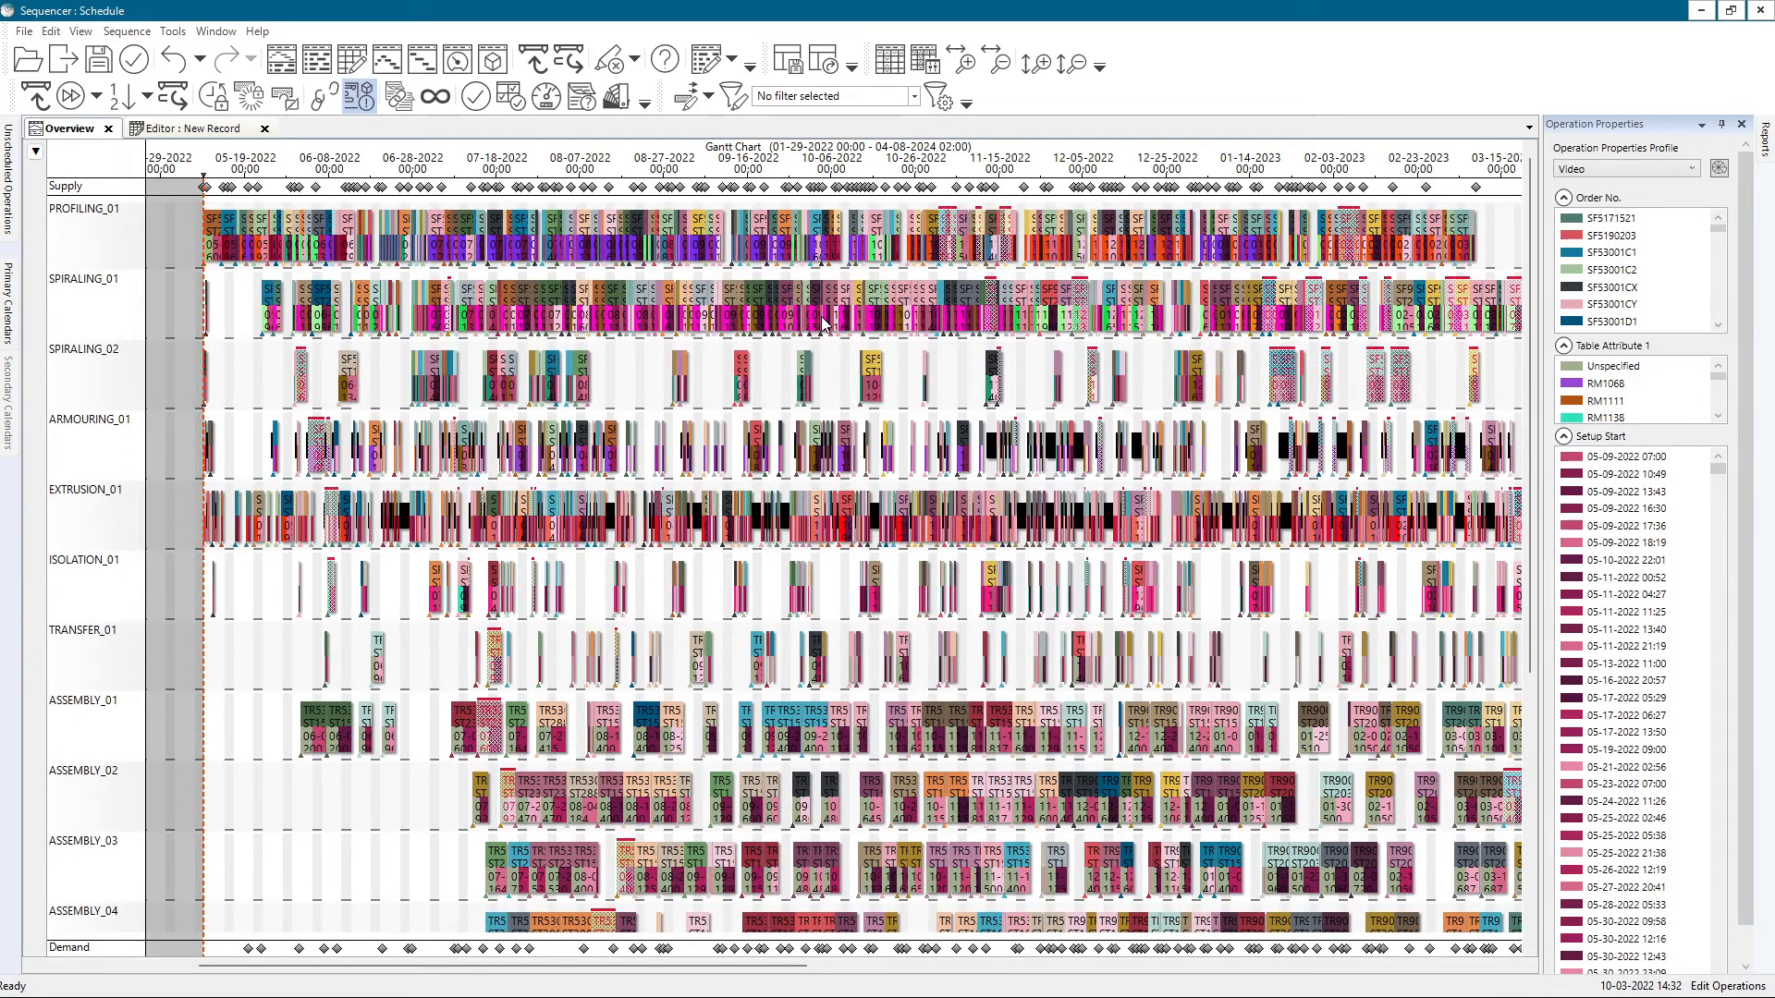
click(1602, 169)
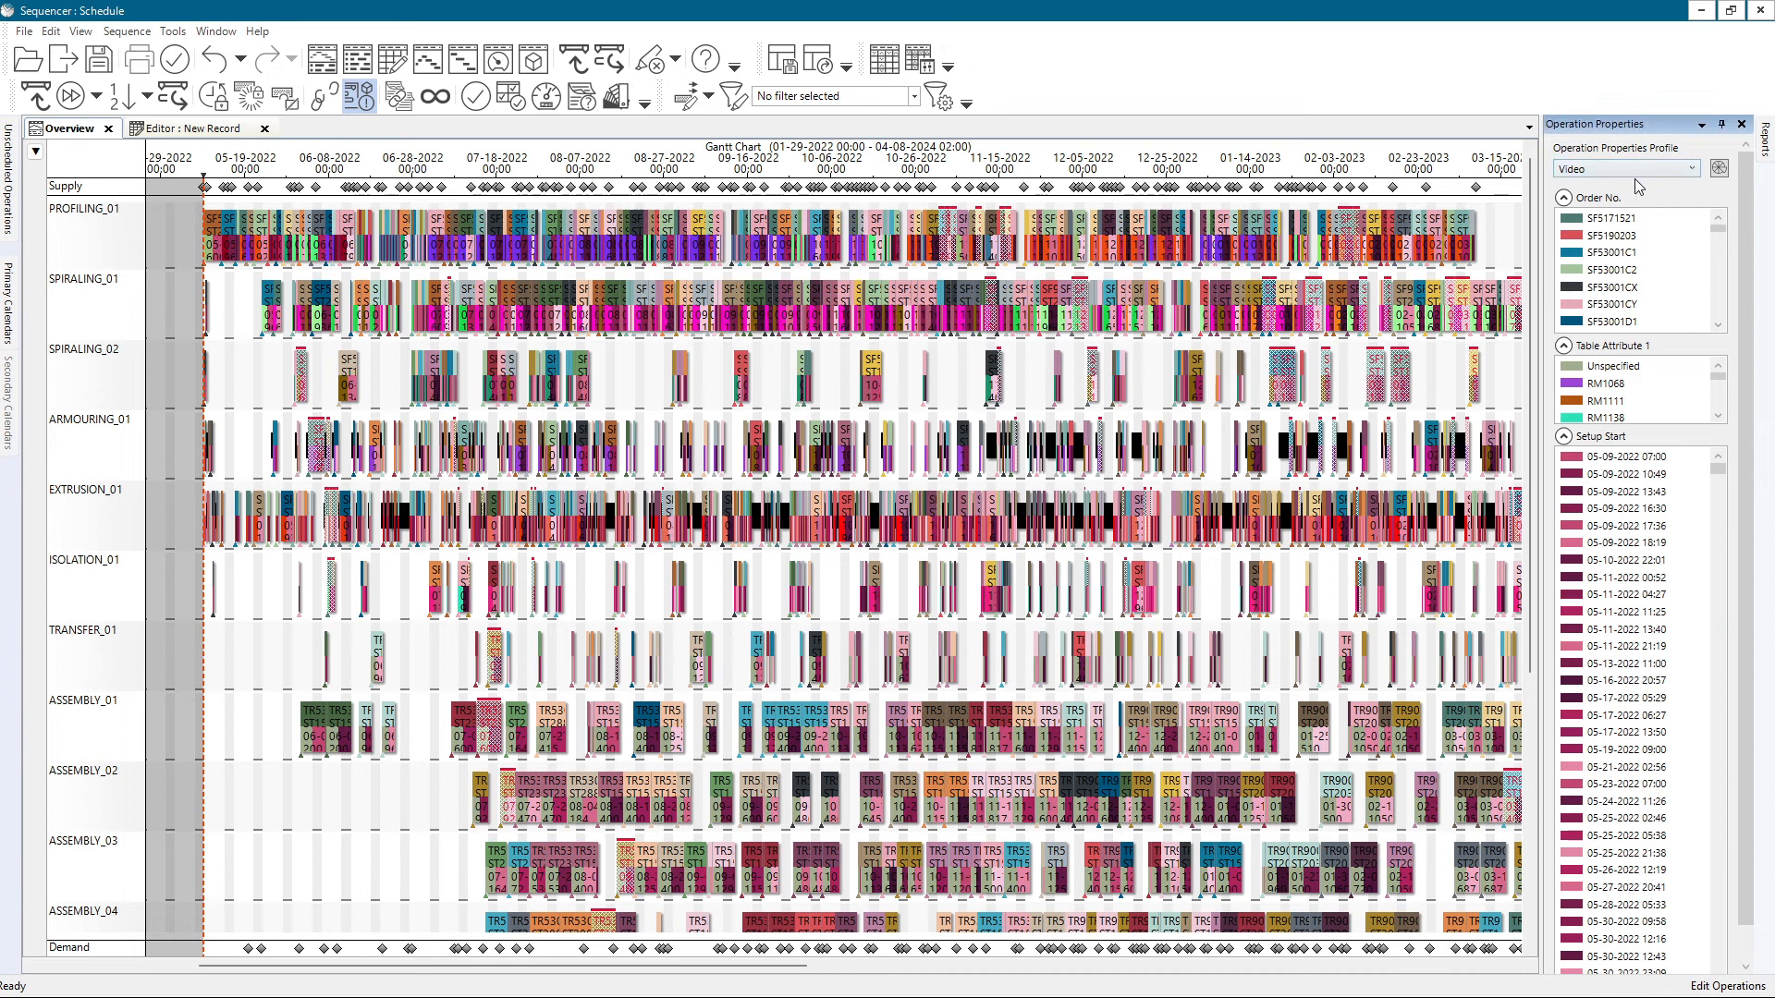
click(1698, 173)
click(1599, 292)
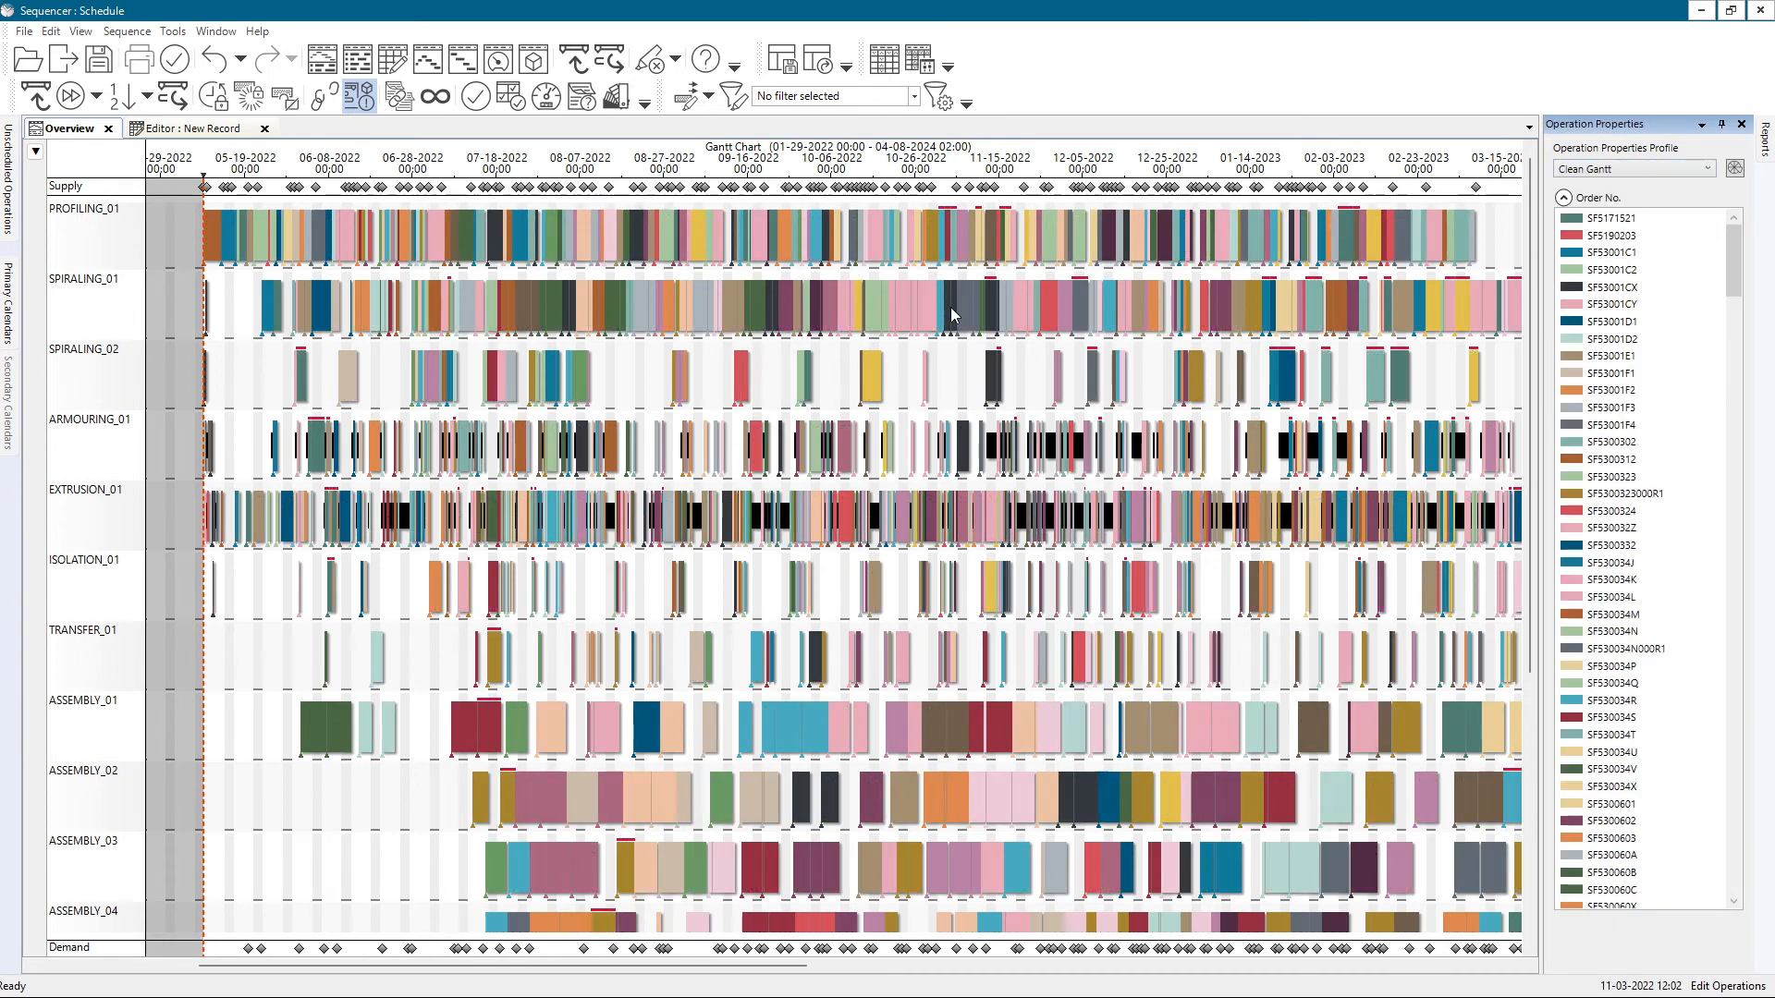
- Review the Clean Gantt colouring across the full schedule, and restore the Video operation properties profile
scroll(1013, 387, down, 2)
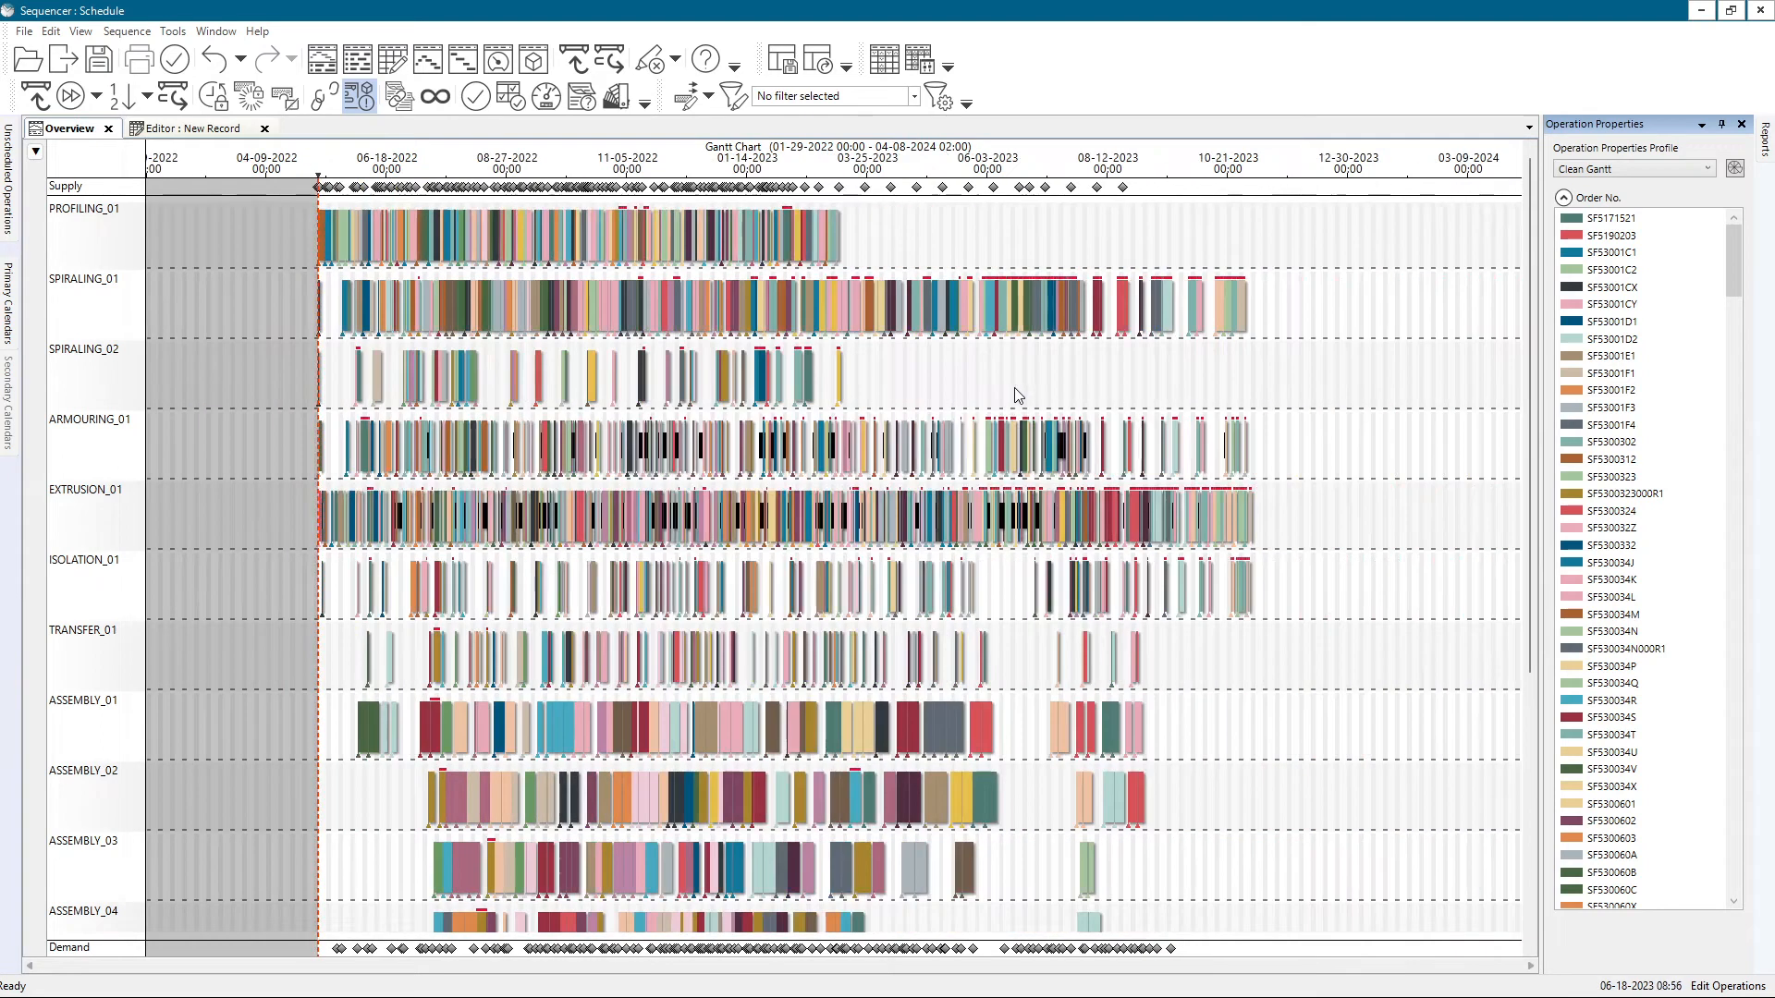
scroll(663, 365, up, 2)
drag(638, 369, 723, 322)
scroll(716, 383, up, 2)
drag(716, 383, 780, 389)
scroll(771, 386, down, 4)
click(1590, 171)
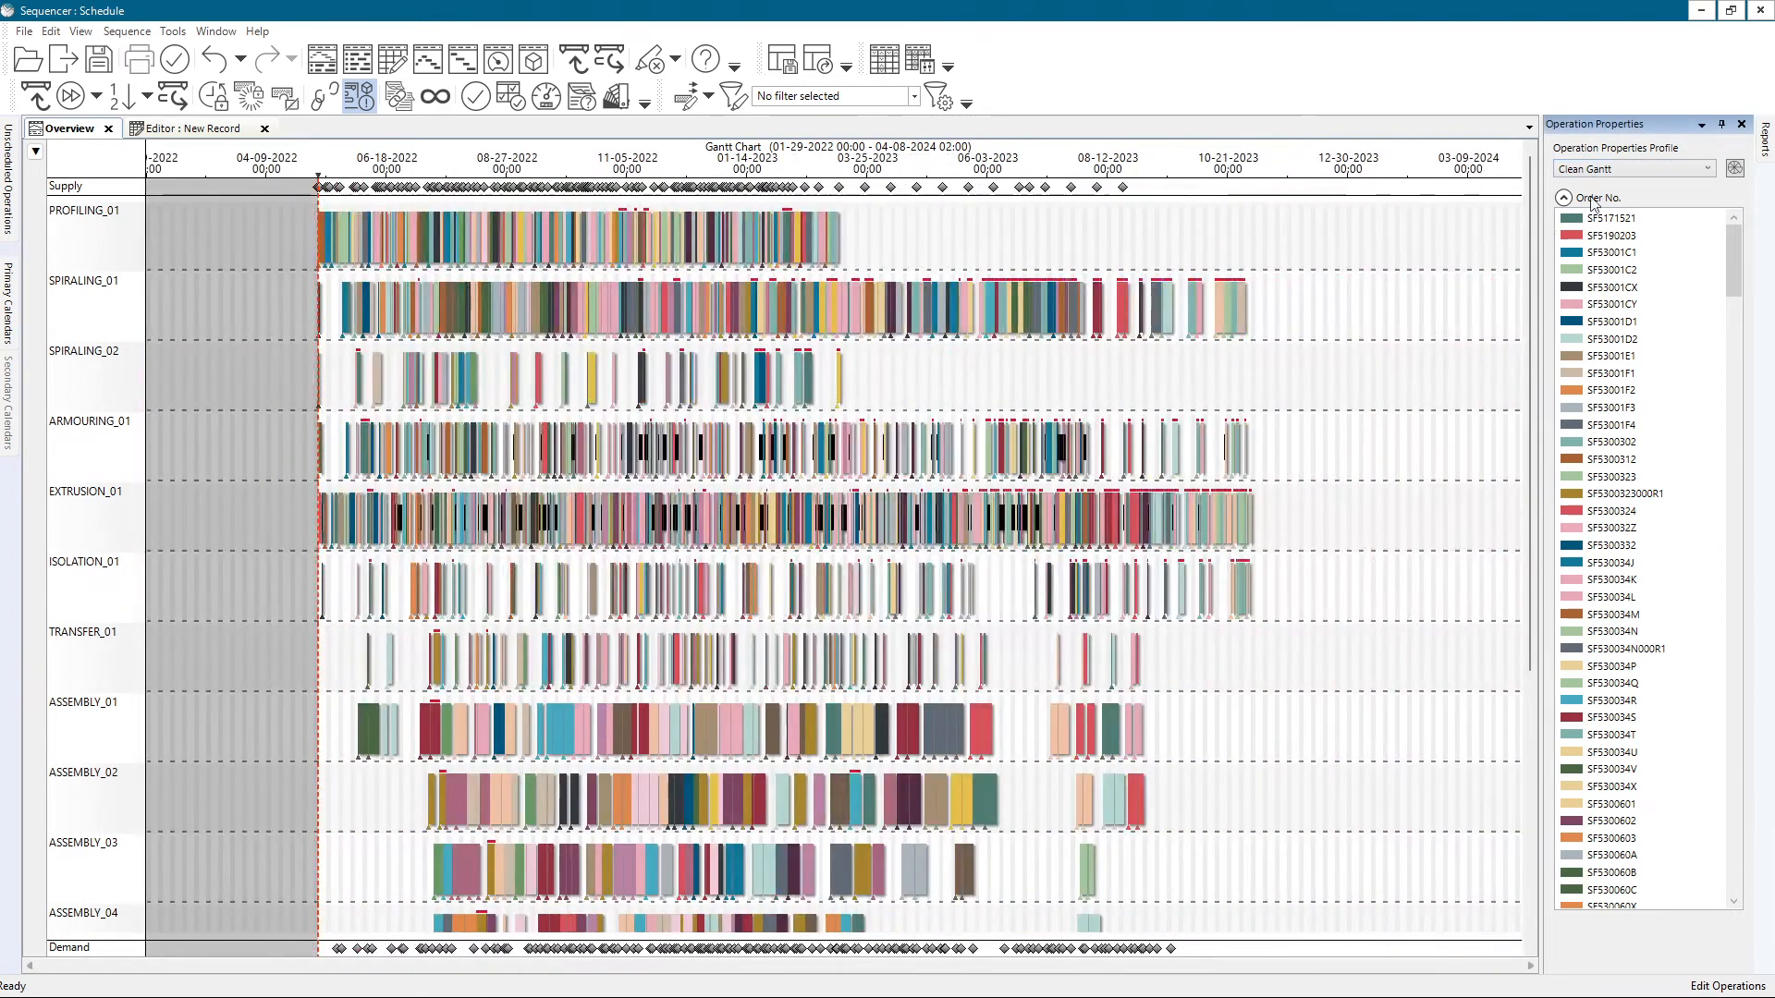
click(1606, 170)
click(1564, 292)
- Examine how crowded the multi-coloured bars with text look across resources at different timeline scales
scroll(739, 354, up, 3)
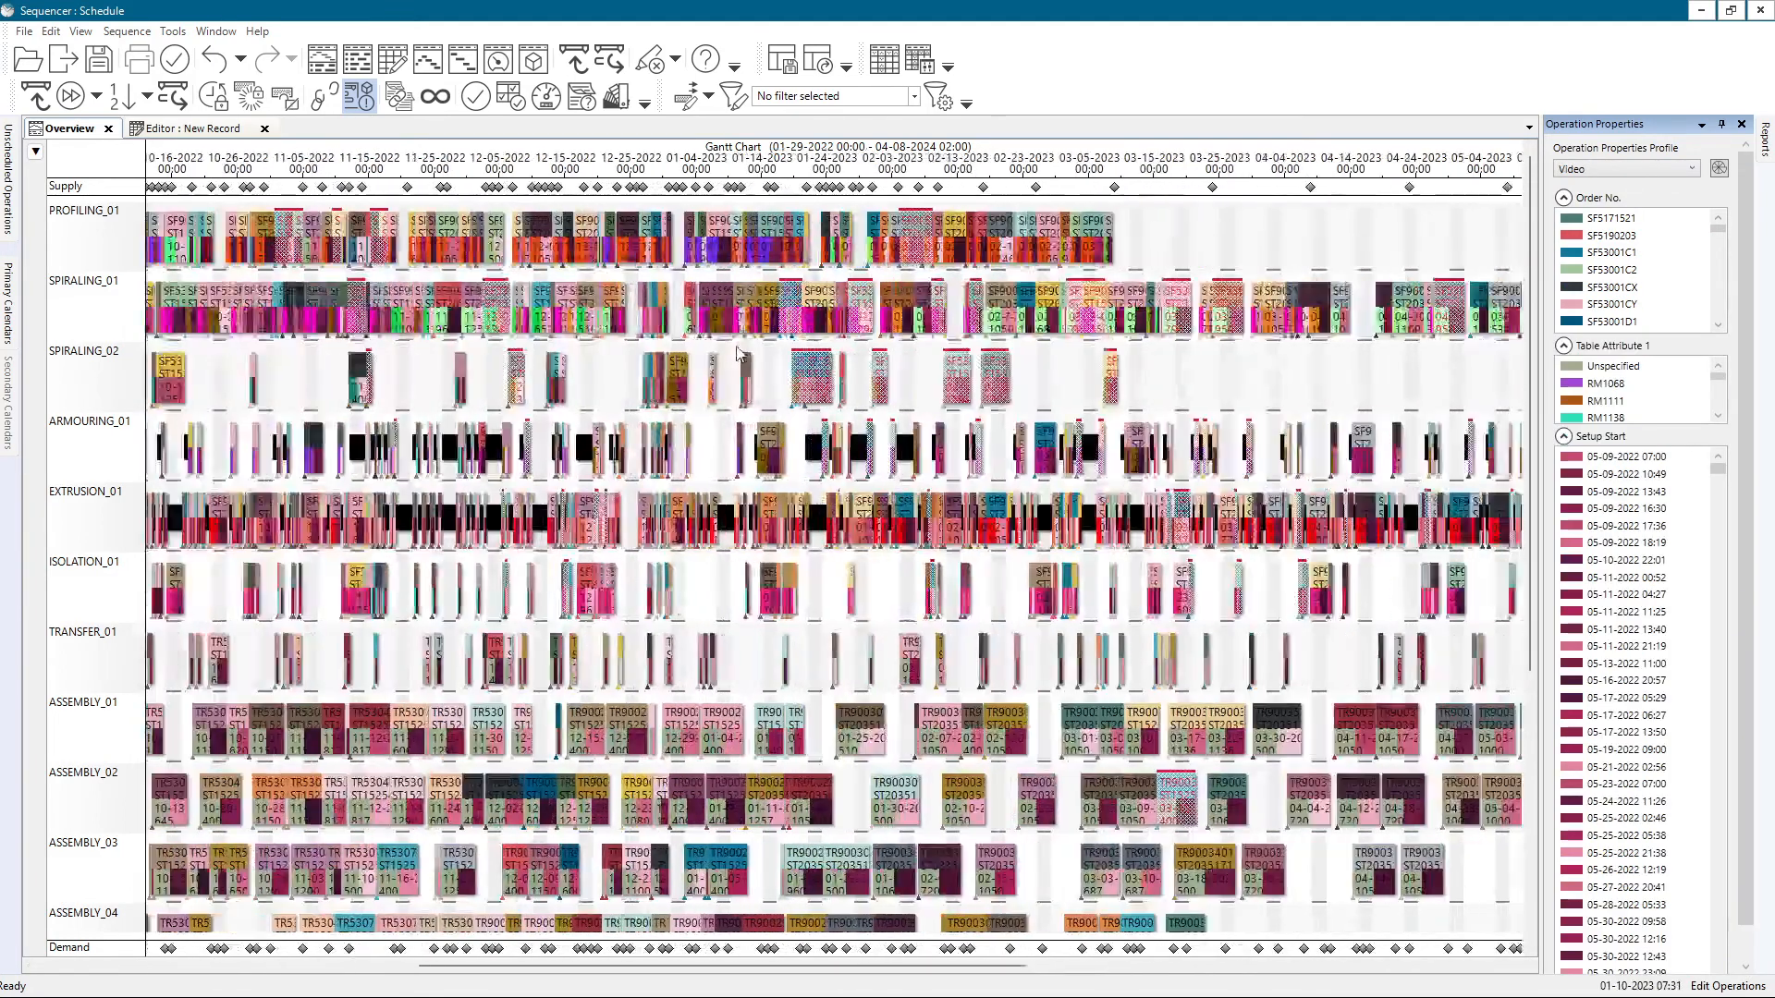
scroll(740, 354, down, 4)
scroll(359, 406, up, 3)
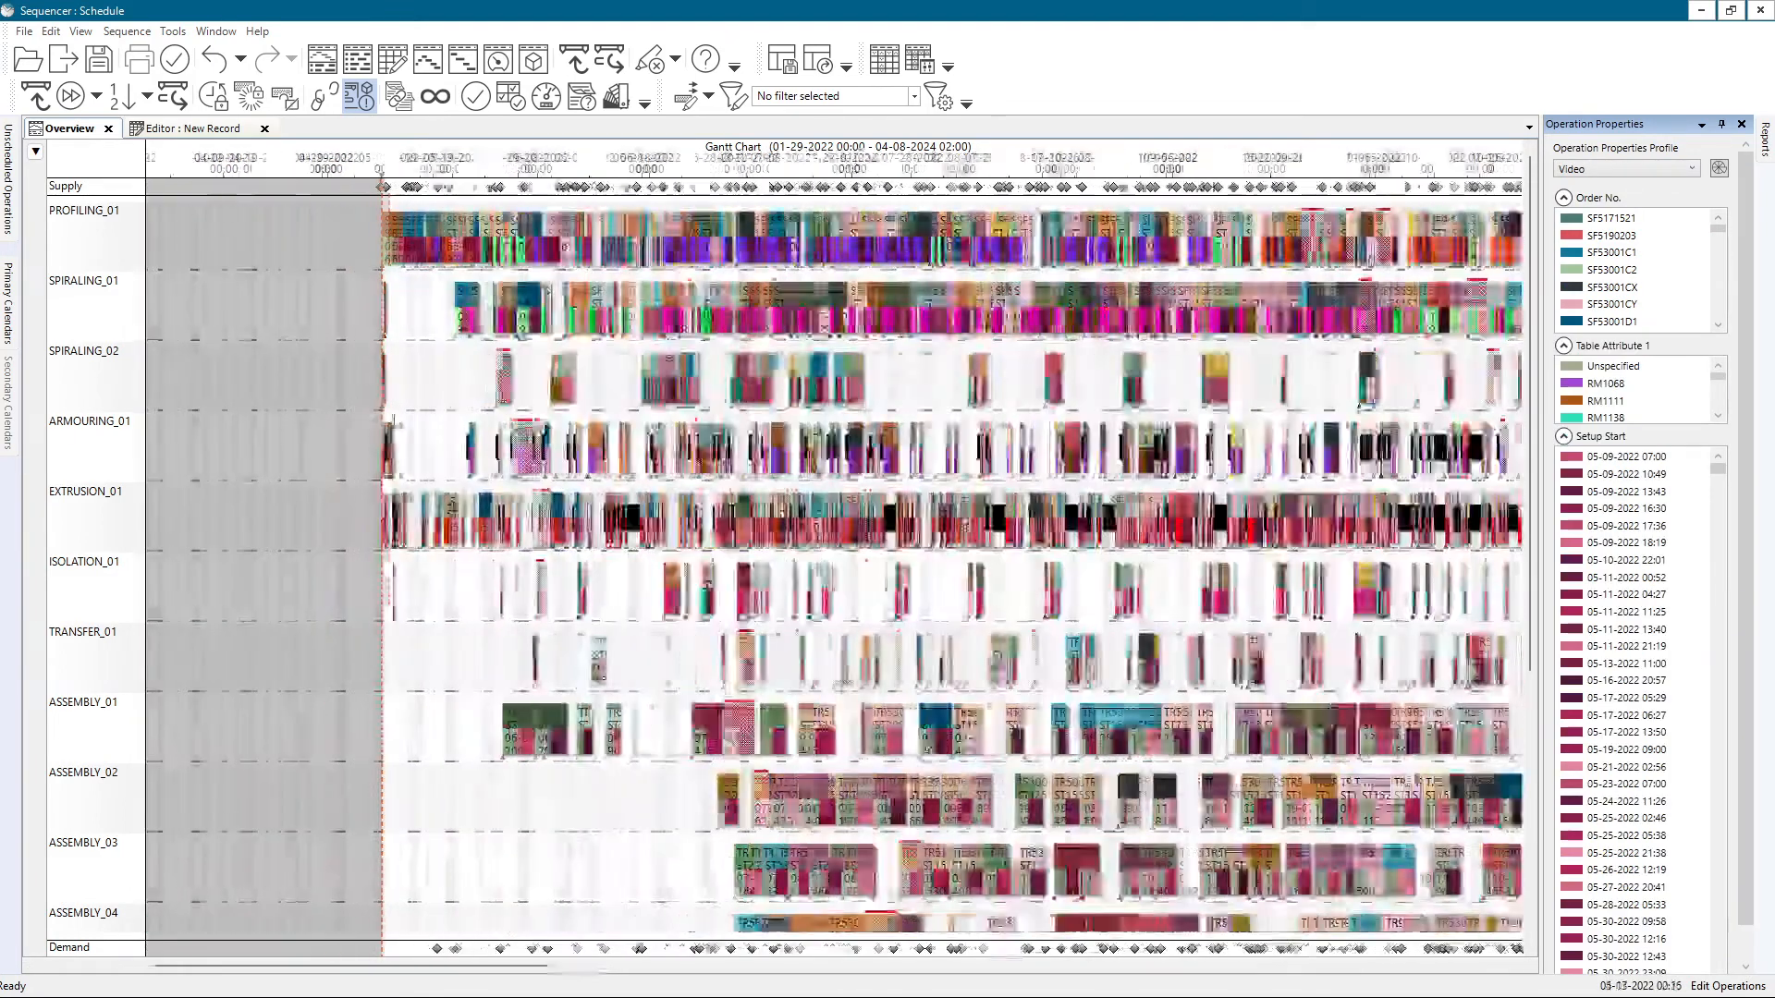
drag(693, 377, 475, 376)
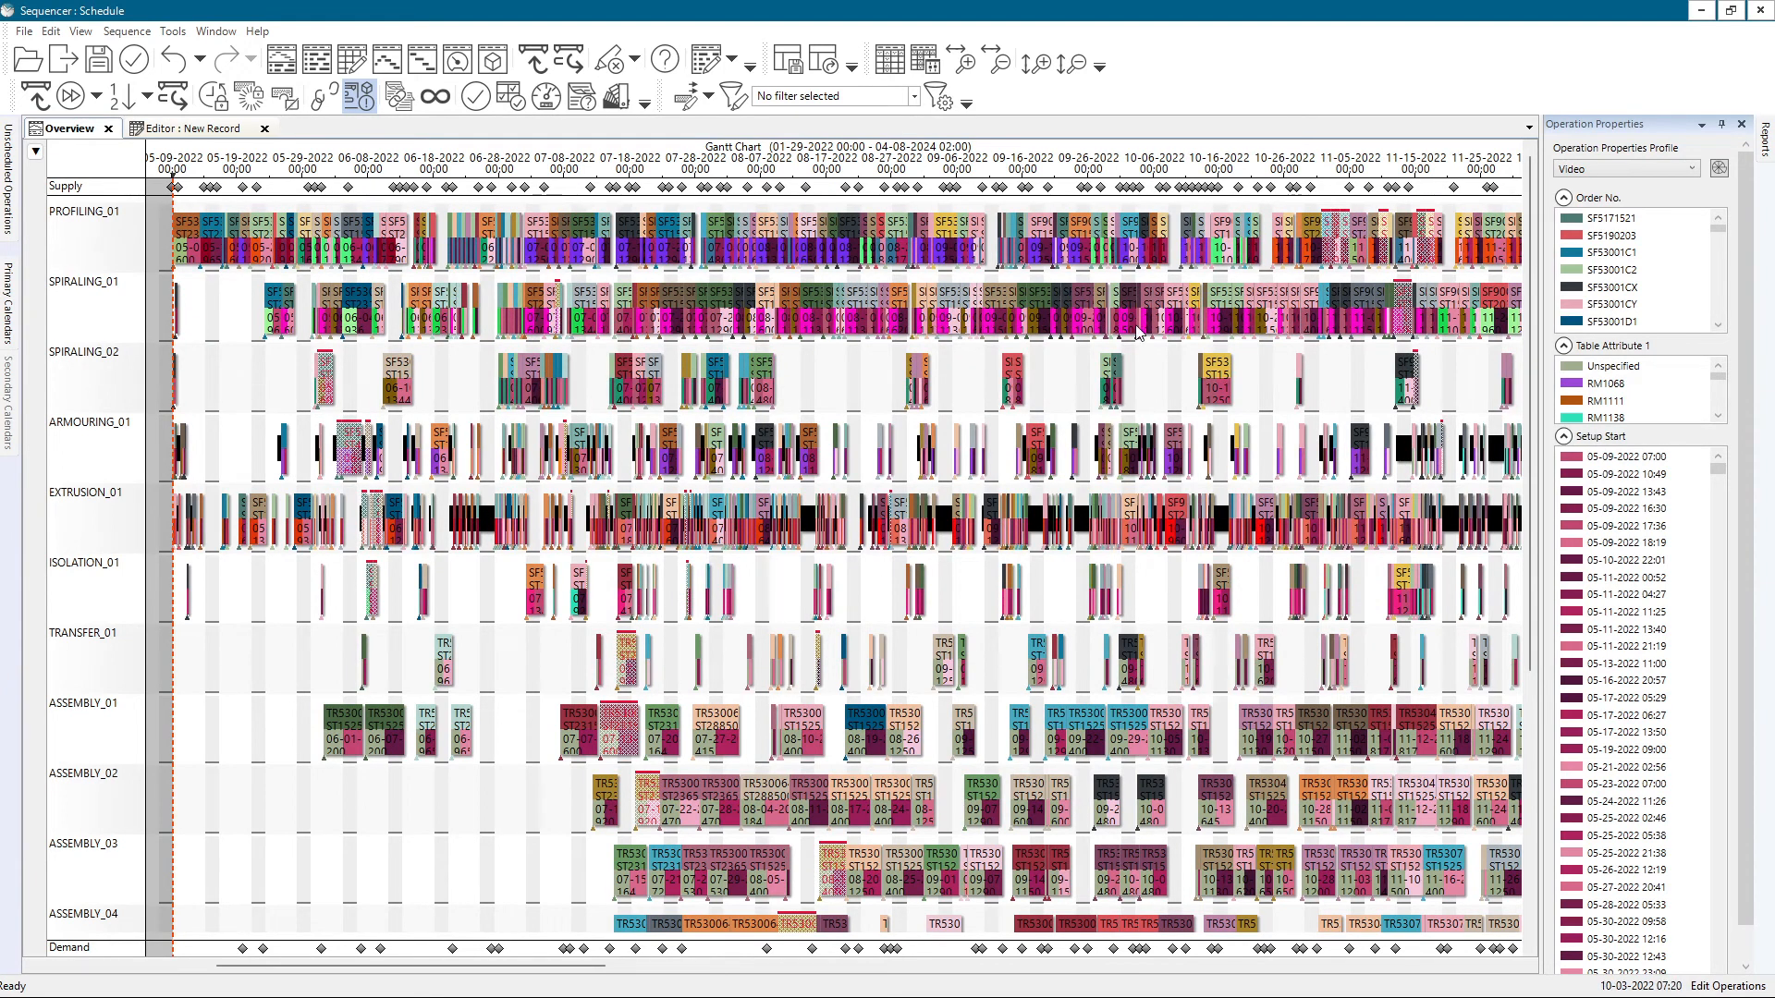
mouse_move(1138, 332)
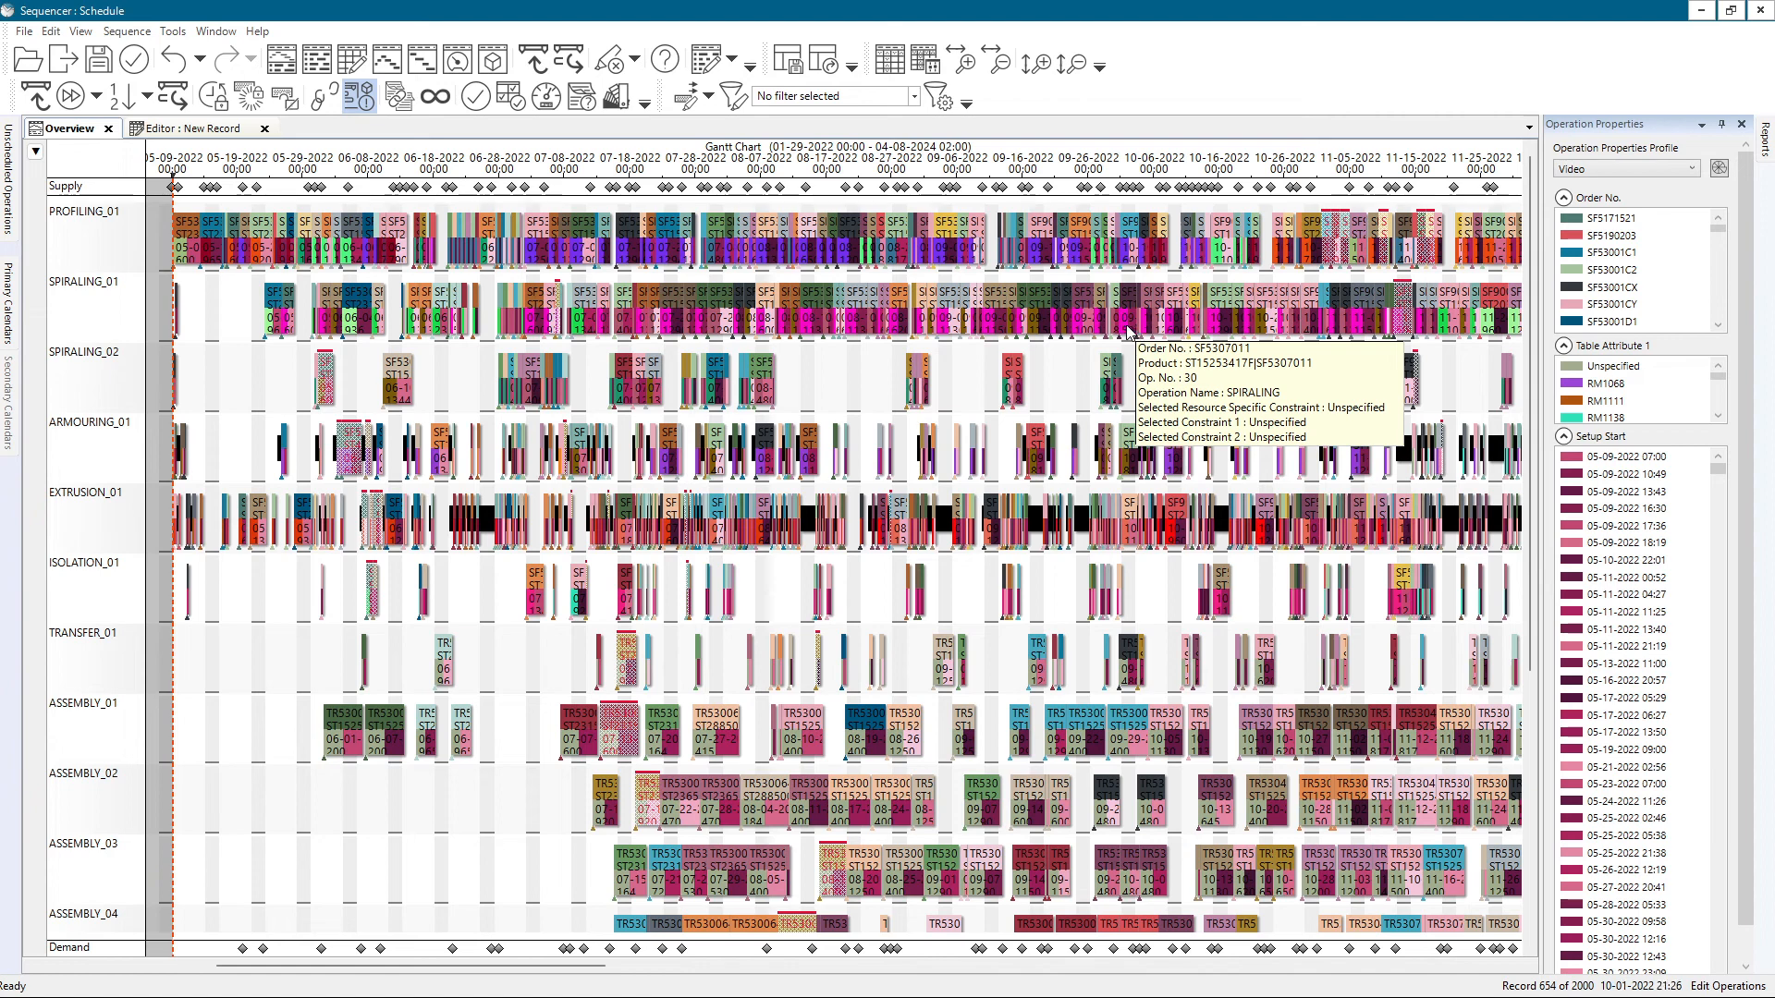
scroll(1115, 372, up, 4)
scroll(1116, 370, down, 4)
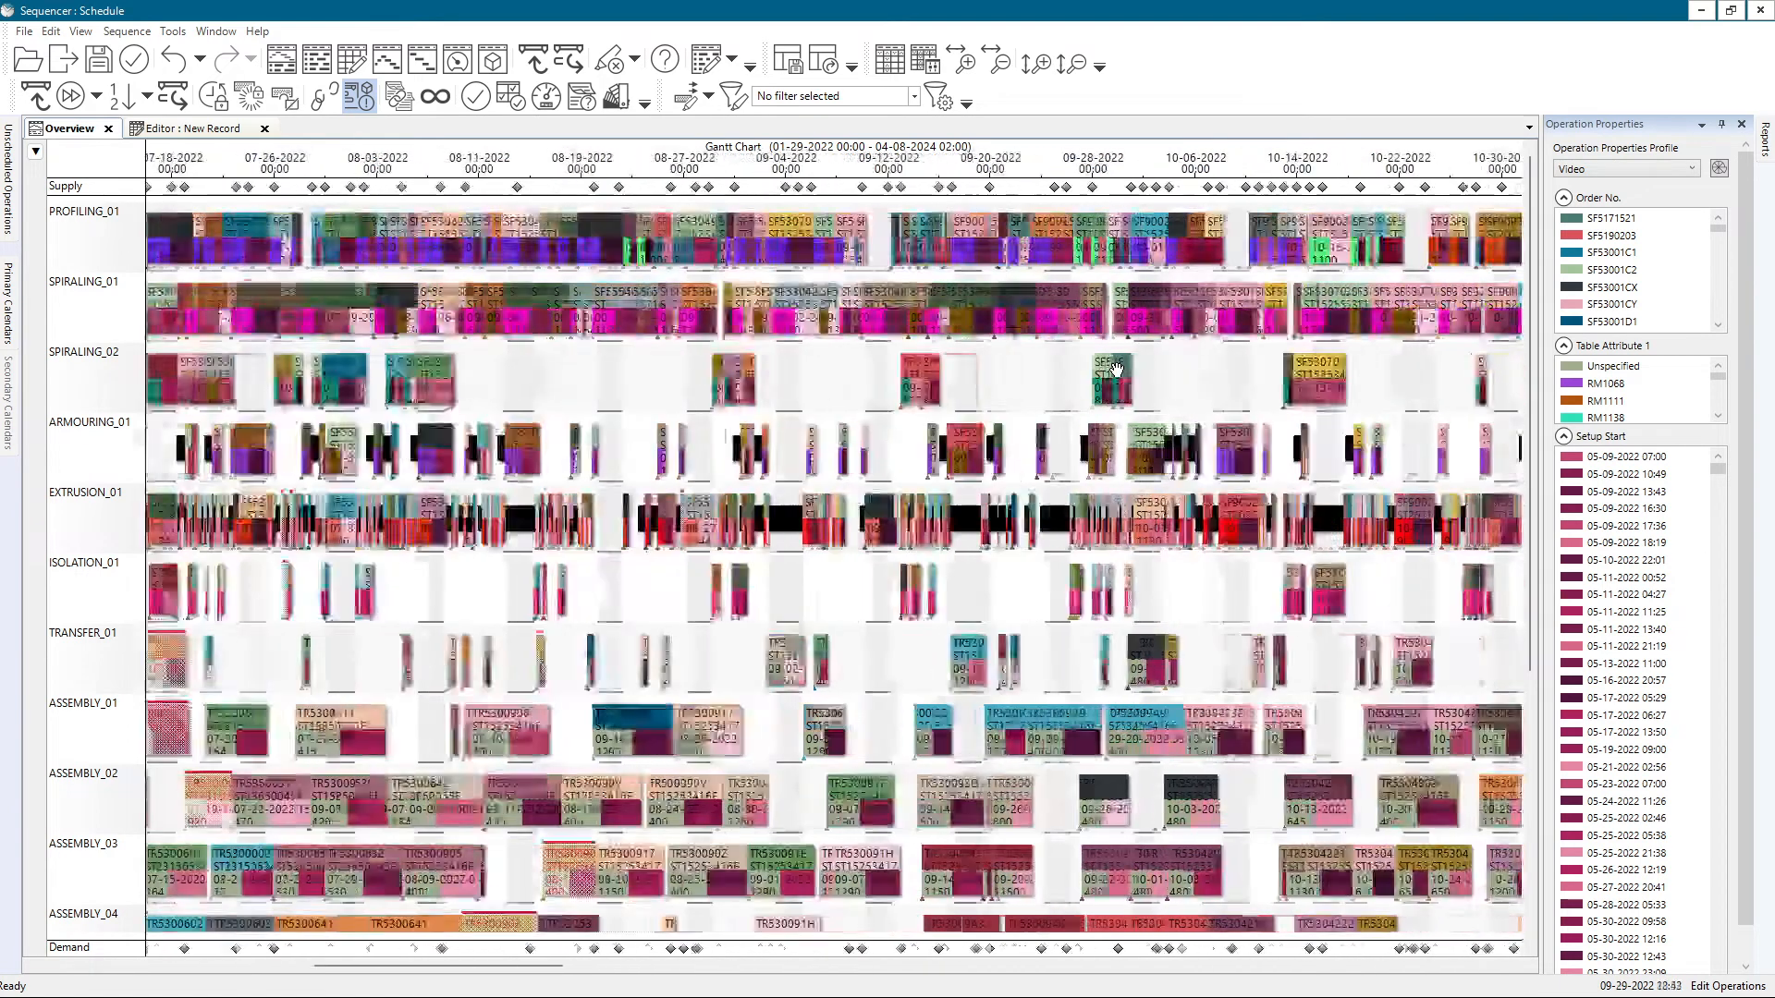
scroll(1115, 371, down, 5)
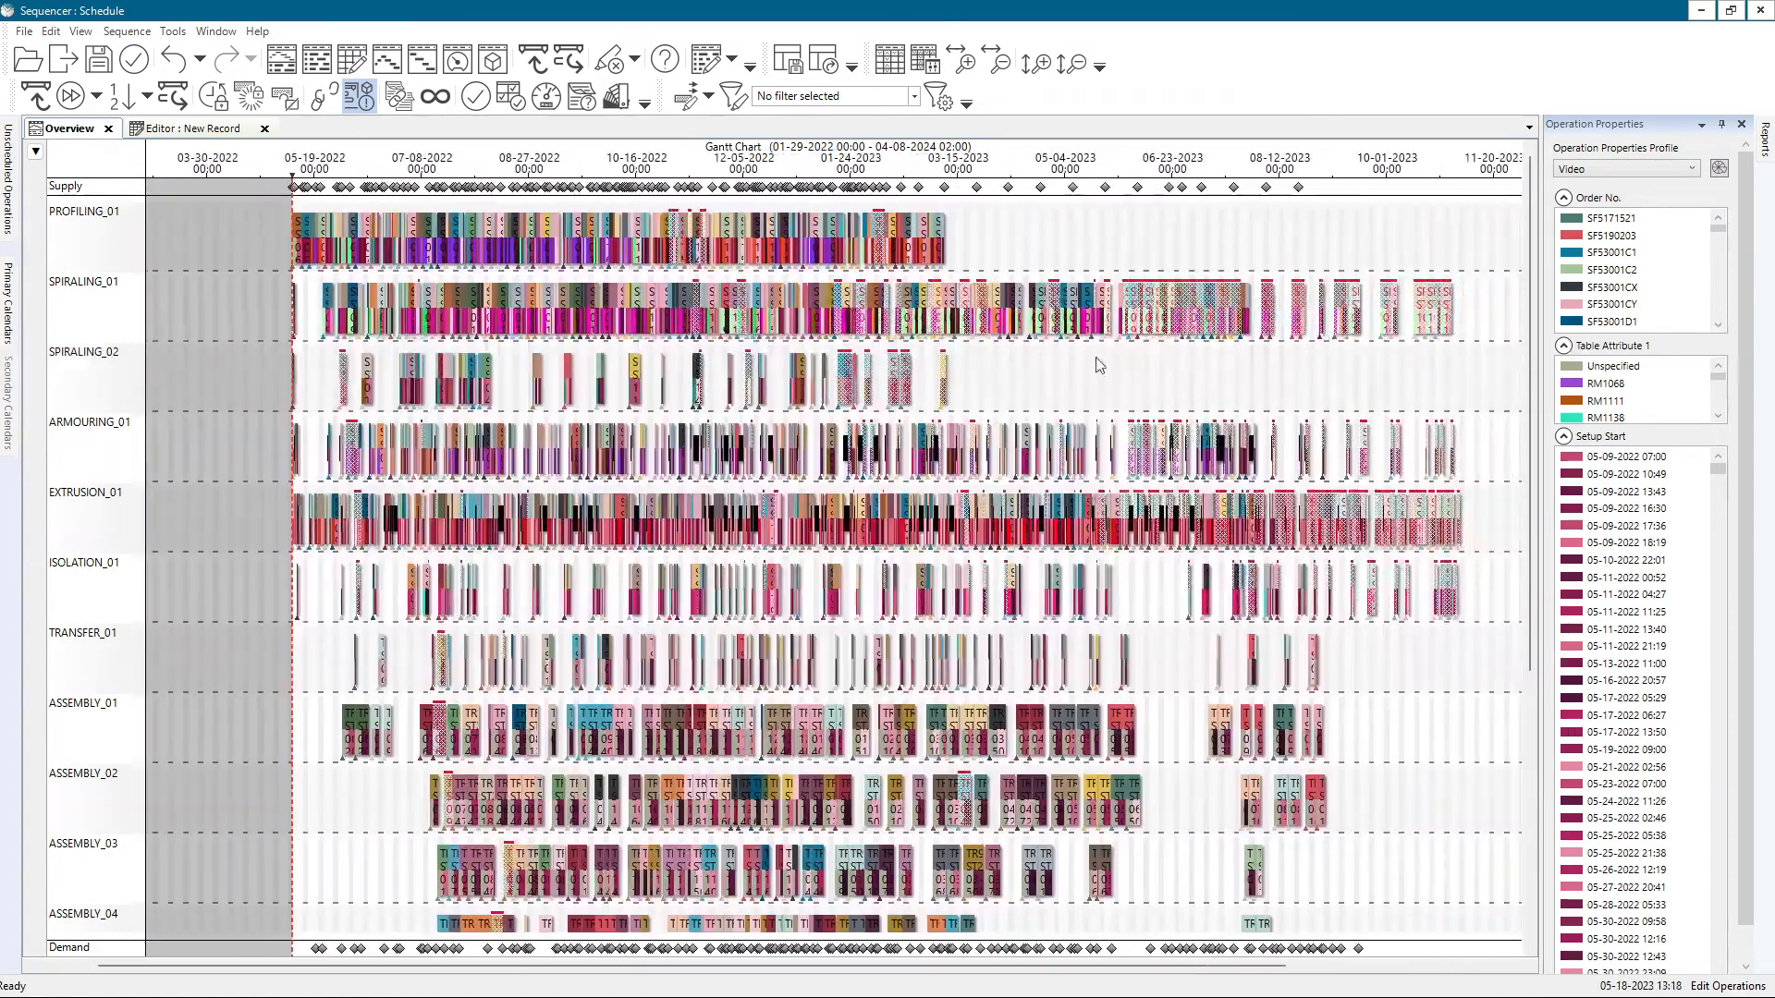
- Compare the schedule under the Clean Gantt profile, and return to the Video profile
click(1598, 171)
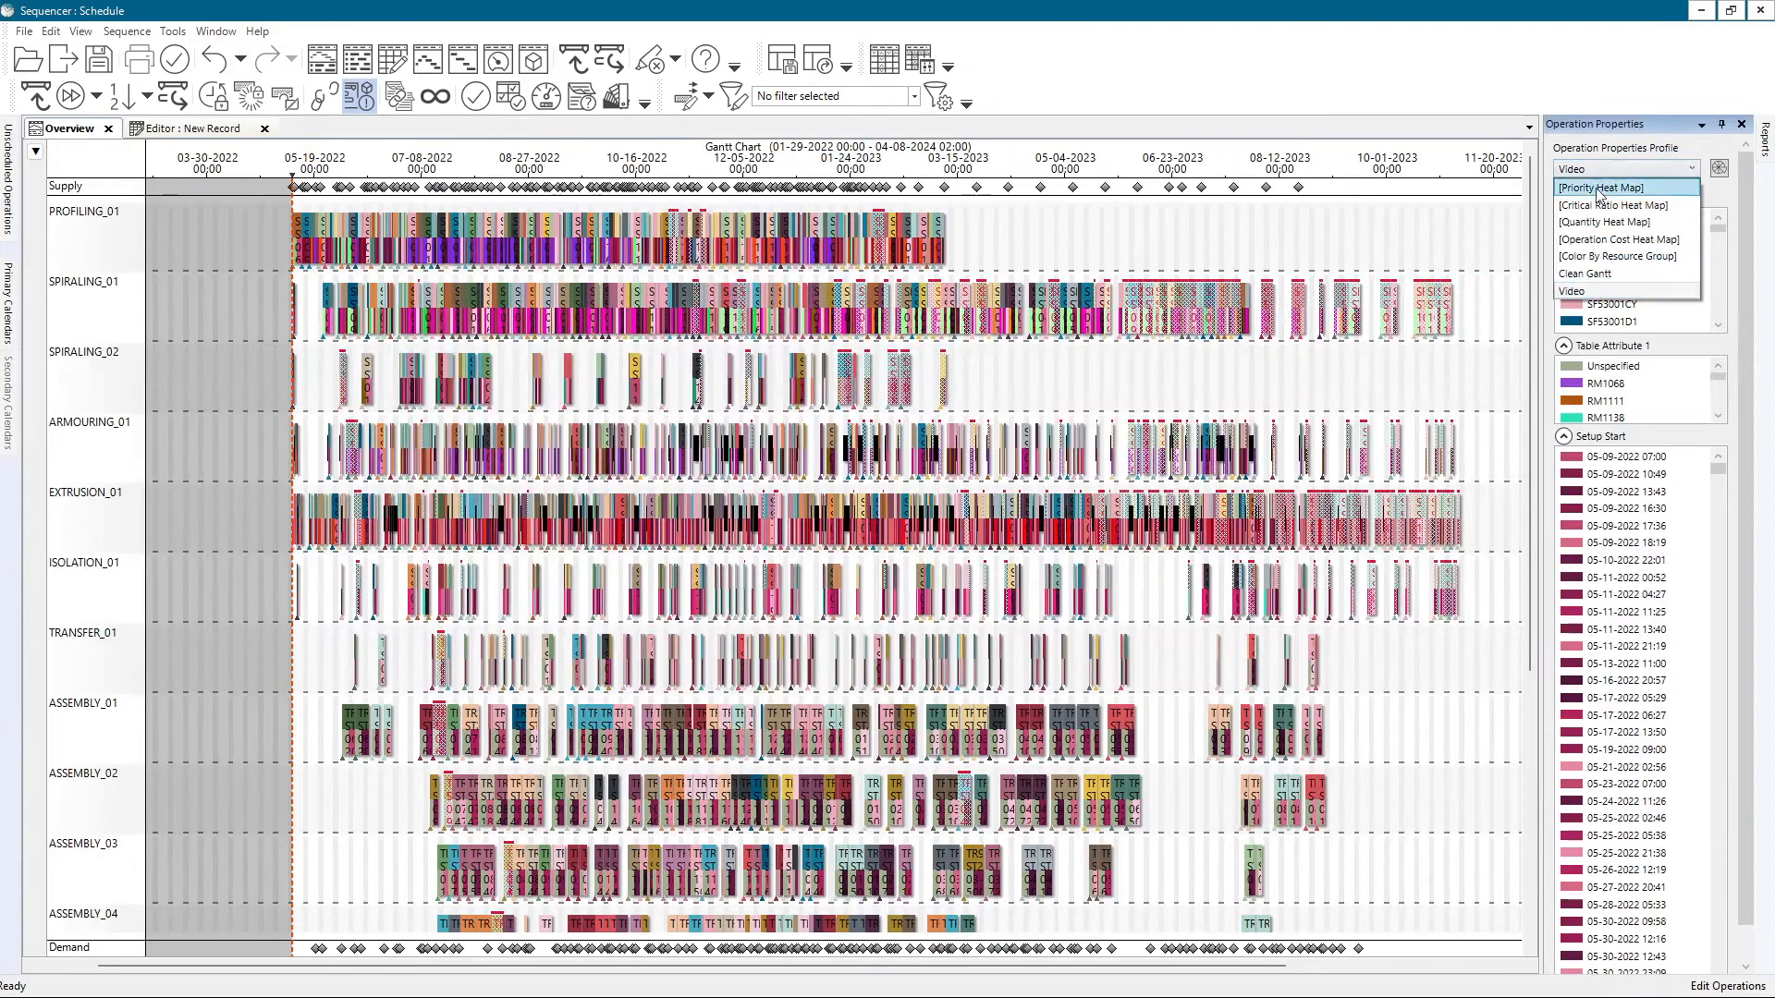
click(1578, 275)
scroll(815, 347, up, 2)
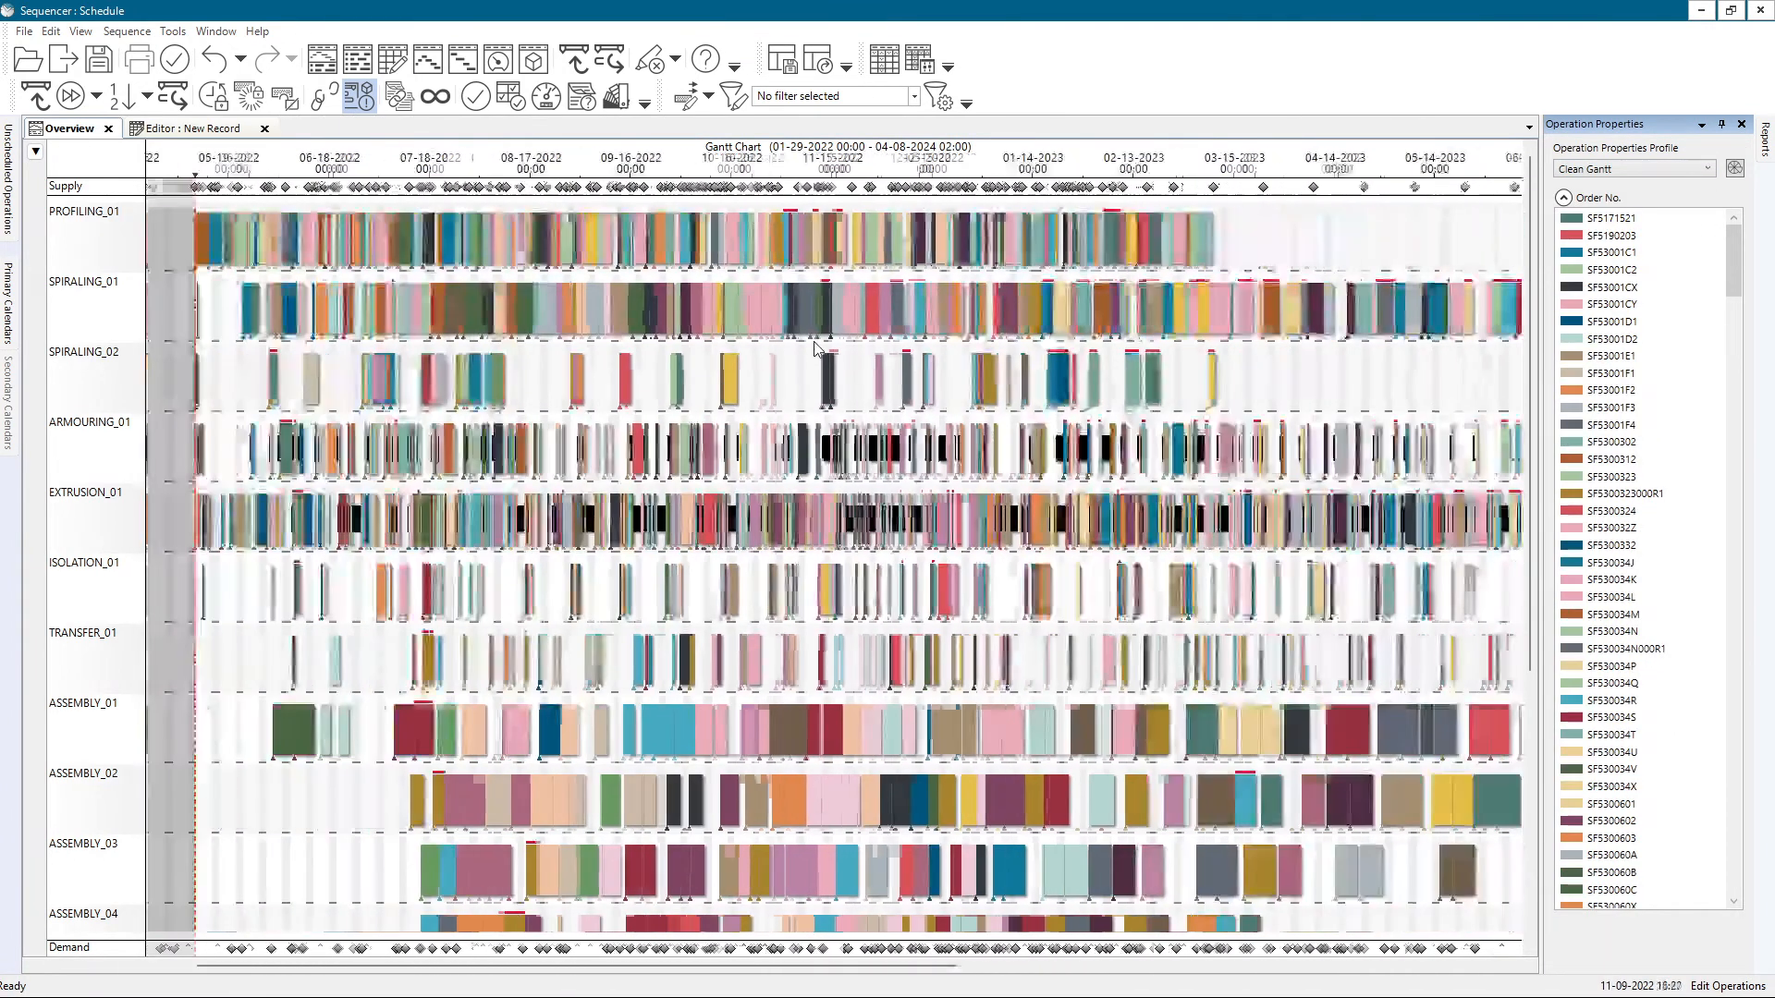
scroll(815, 348, down, 2)
click(1609, 171)
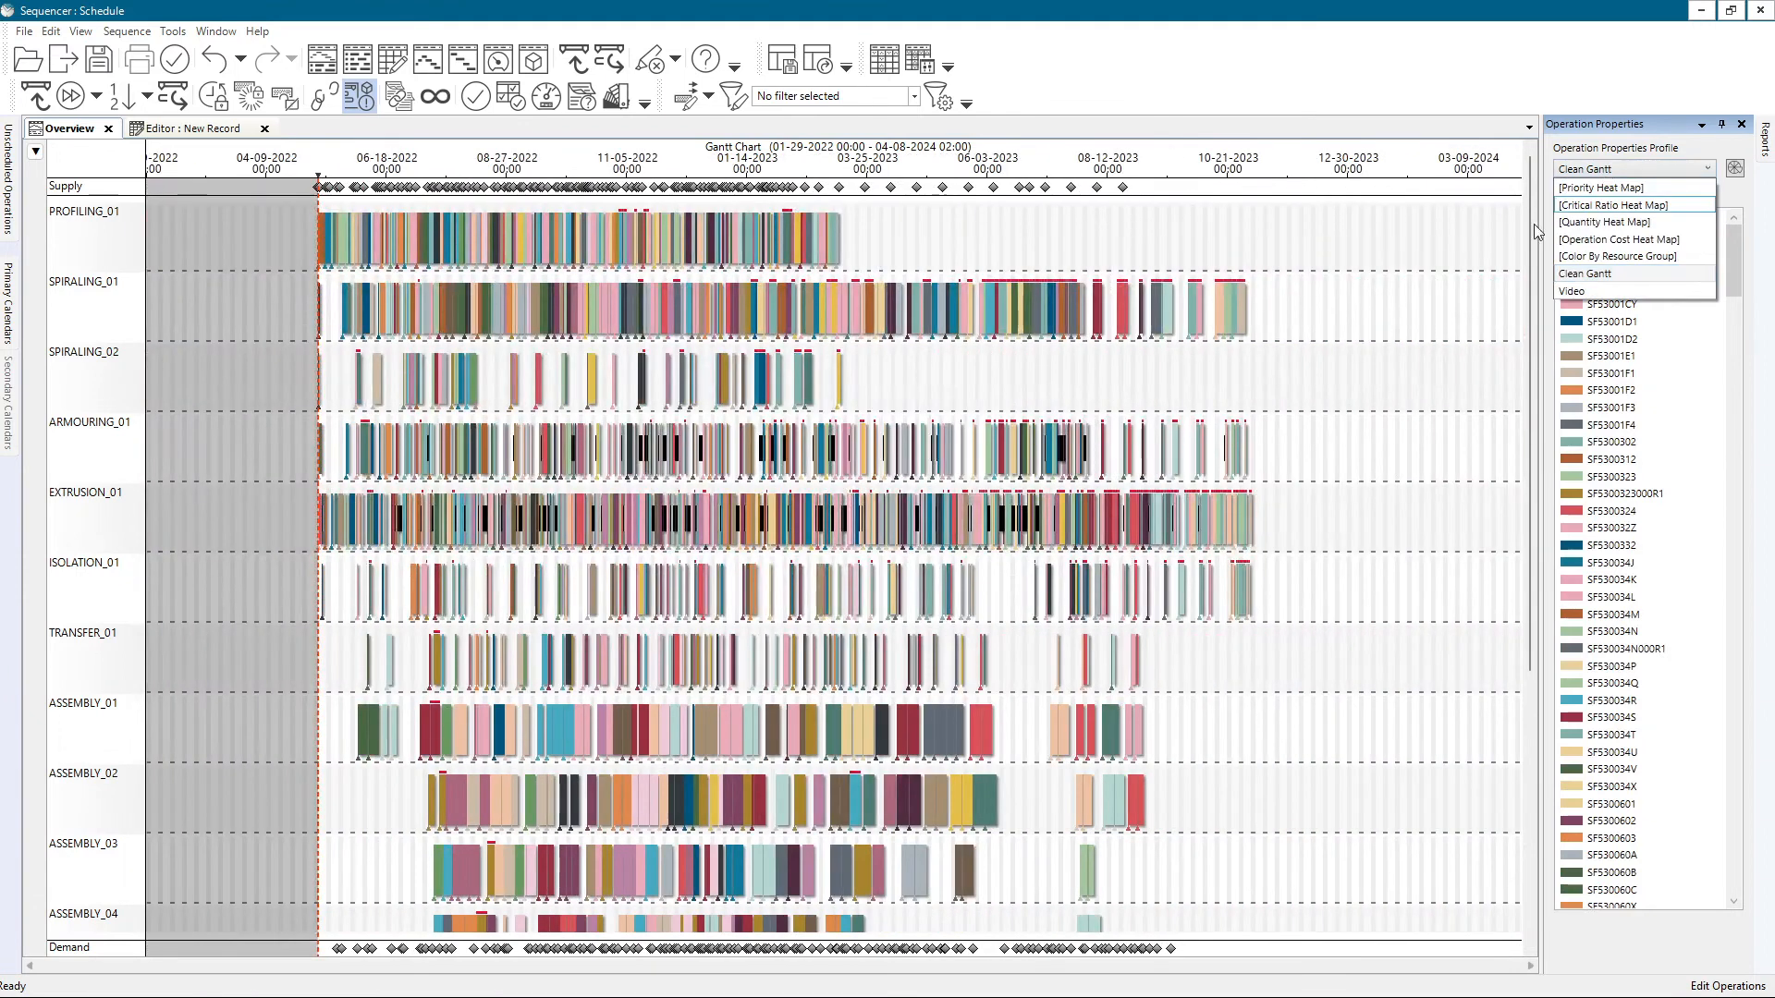
click(1571, 292)
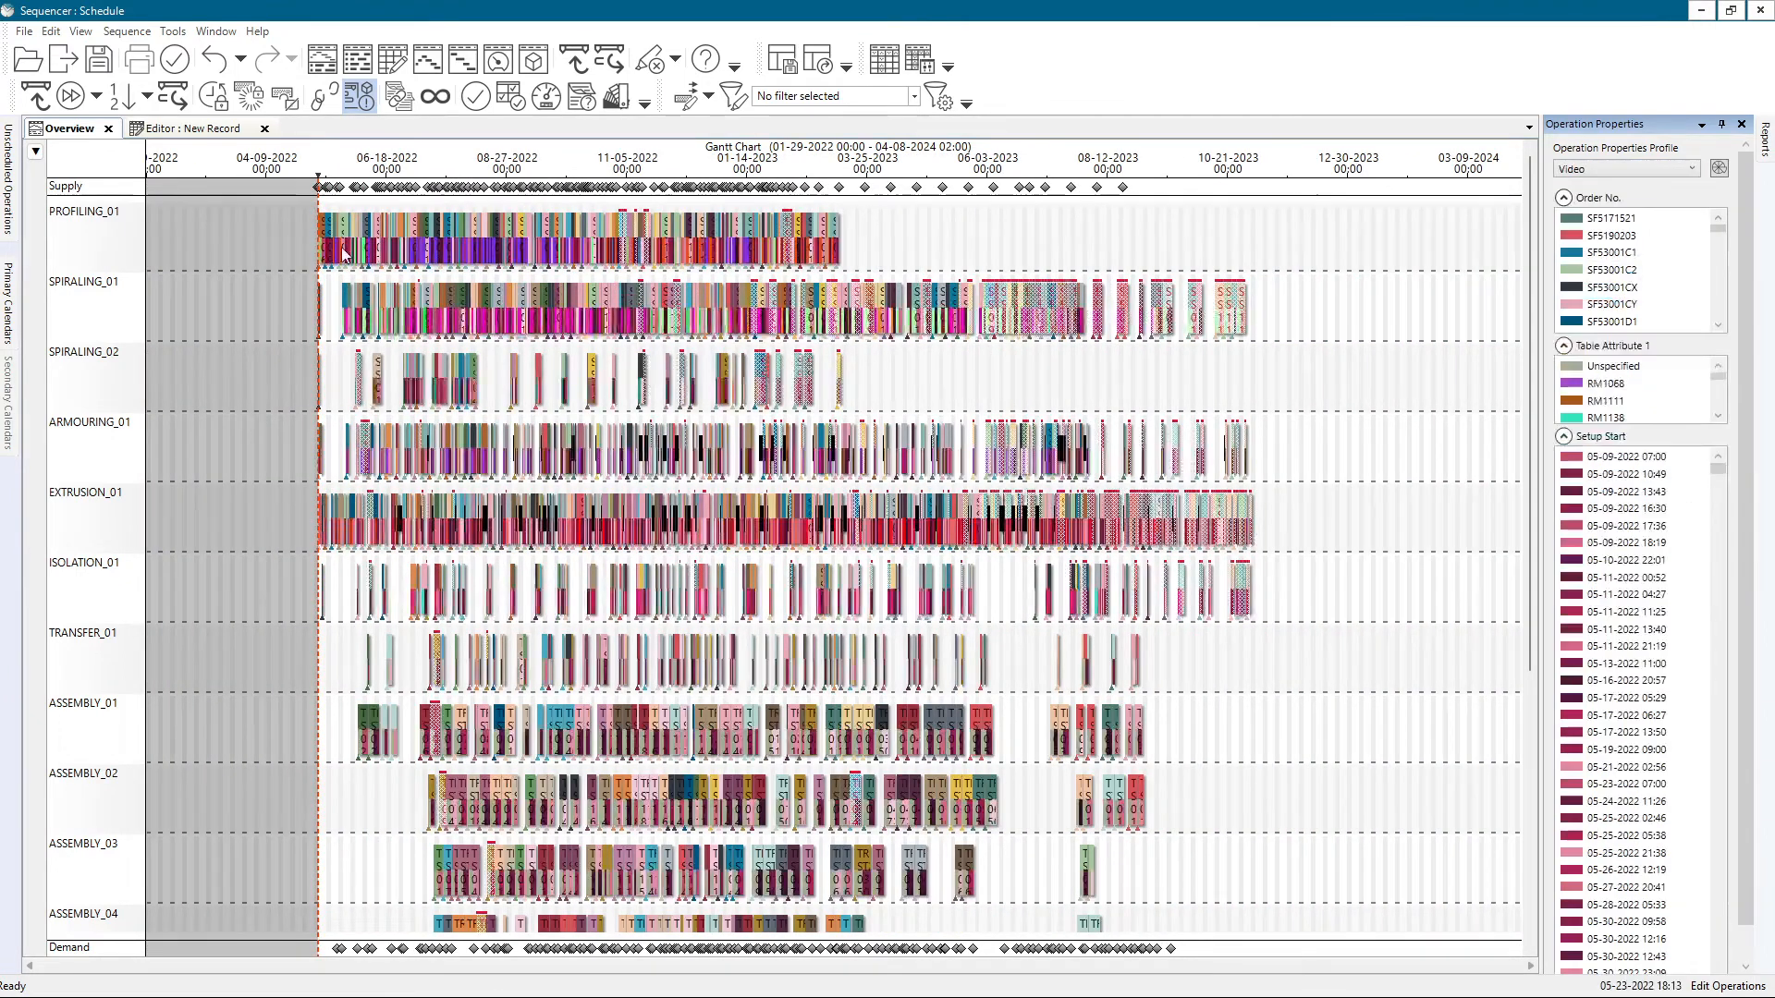
- Examine the order number, part number, setup start and quantity on the PROFILING_01 and EXTRUSION_01 bars at closer time scales
scroll(344, 253, up, 5)
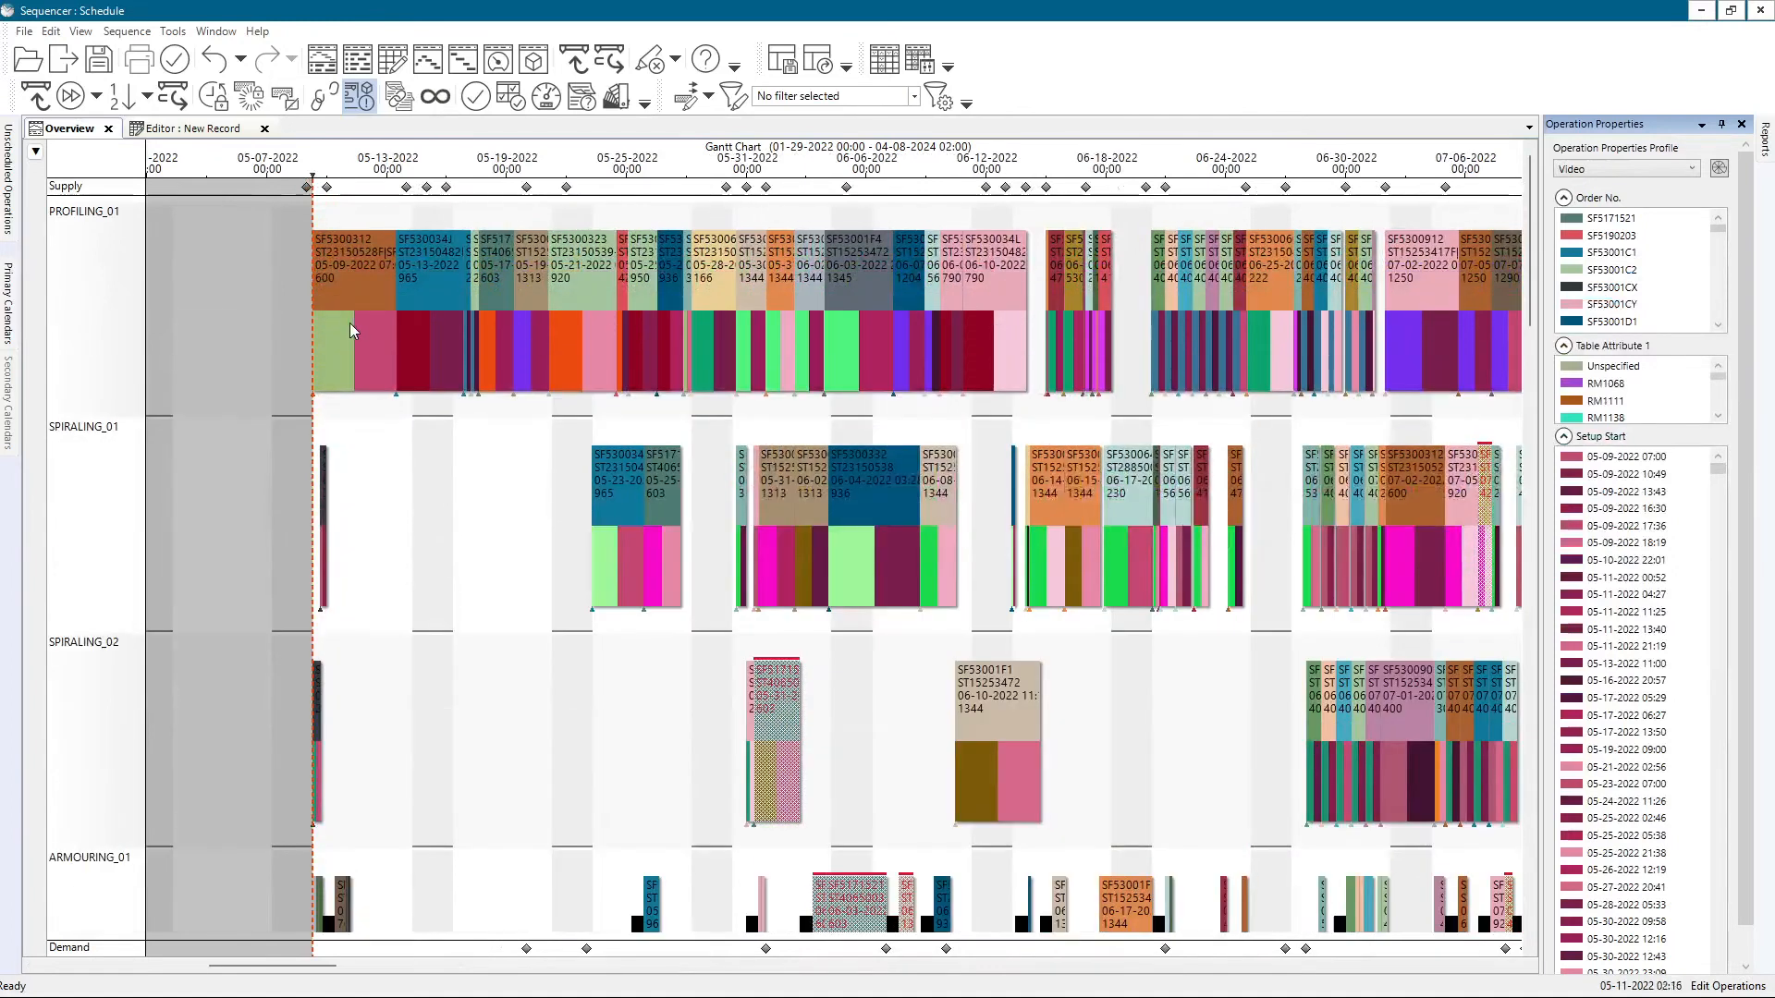
scroll(347, 326, up, 4)
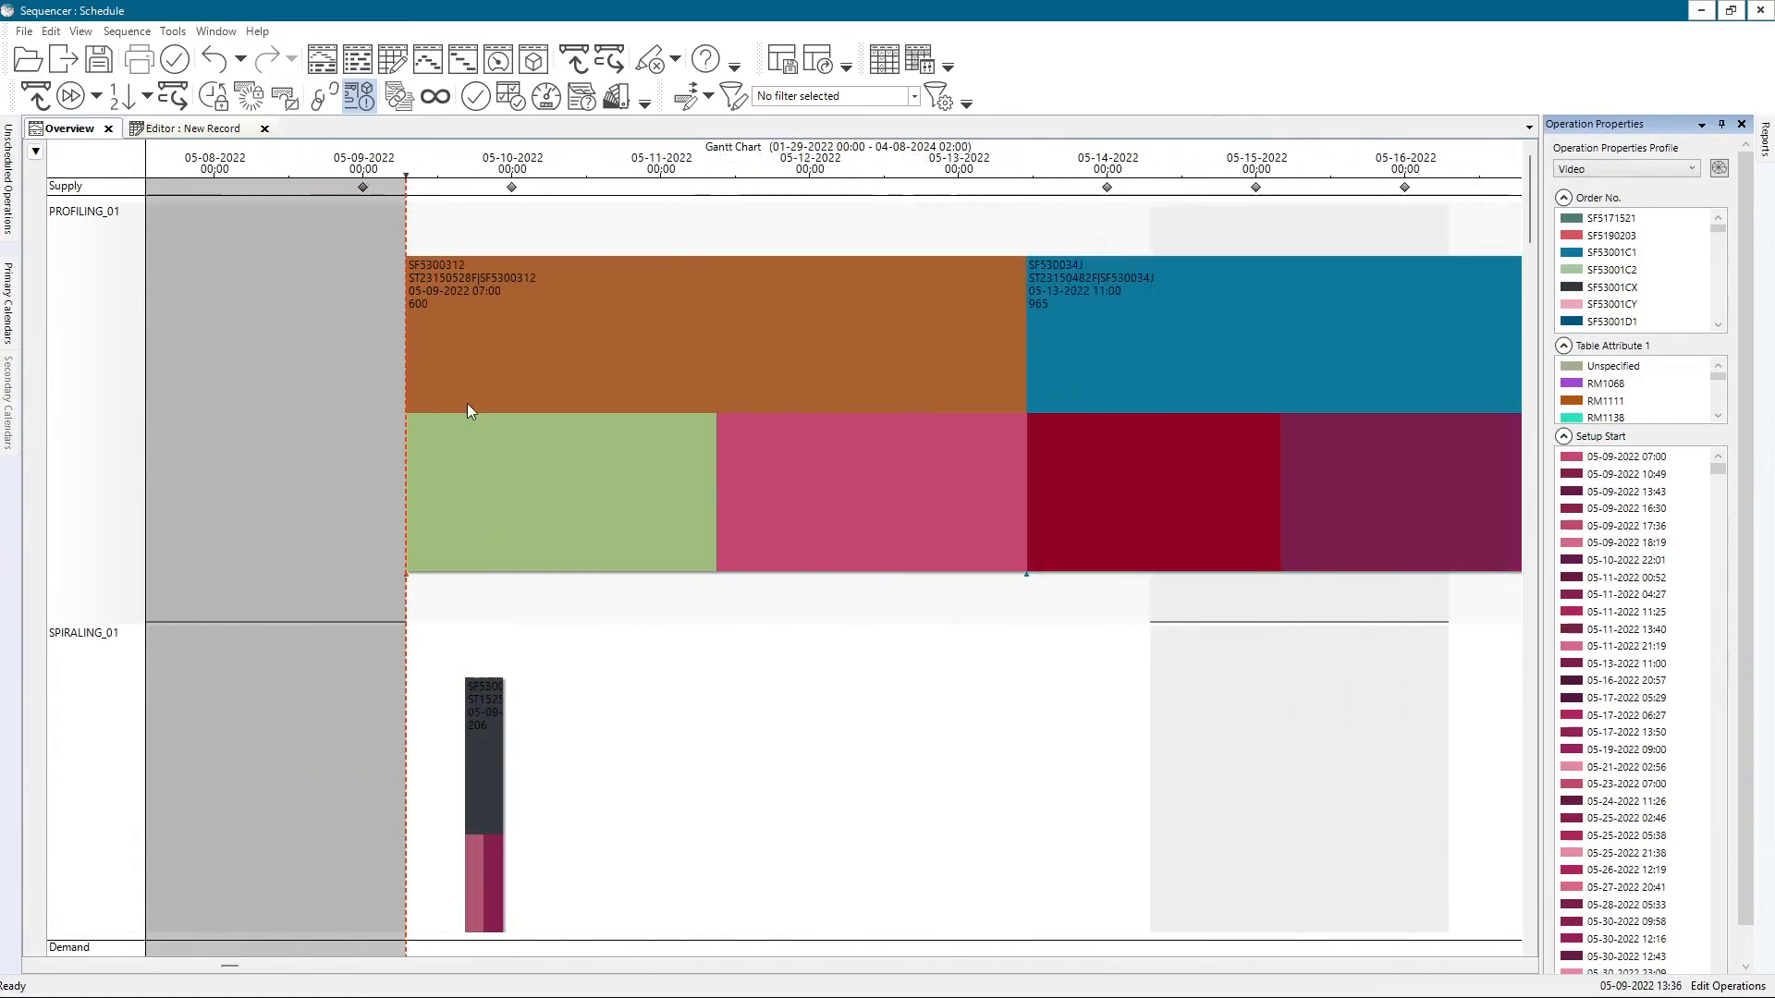
scroll(434, 407, down, 2)
drag(854, 302, 291, 340)
scroll(610, 326, up, 2)
scroll(665, 348, down, 1)
drag(715, 356, 621, 375)
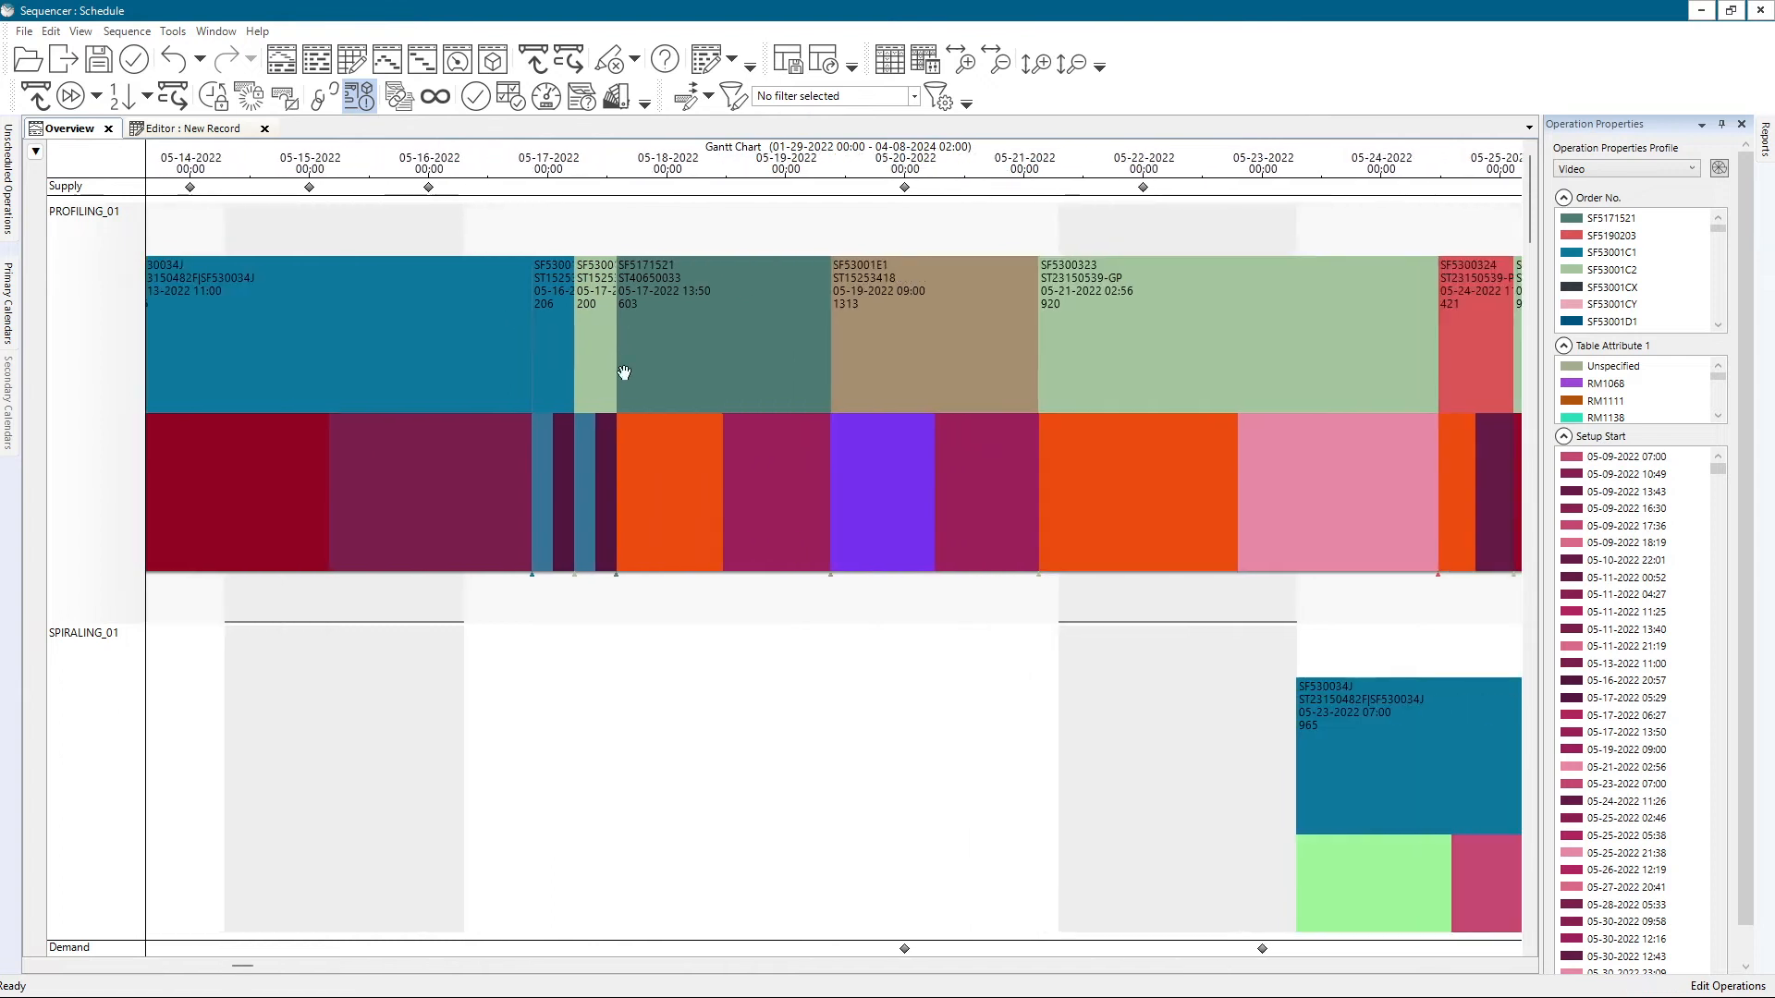
scroll(433, 343, up, 1)
scroll(532, 395, down, 3)
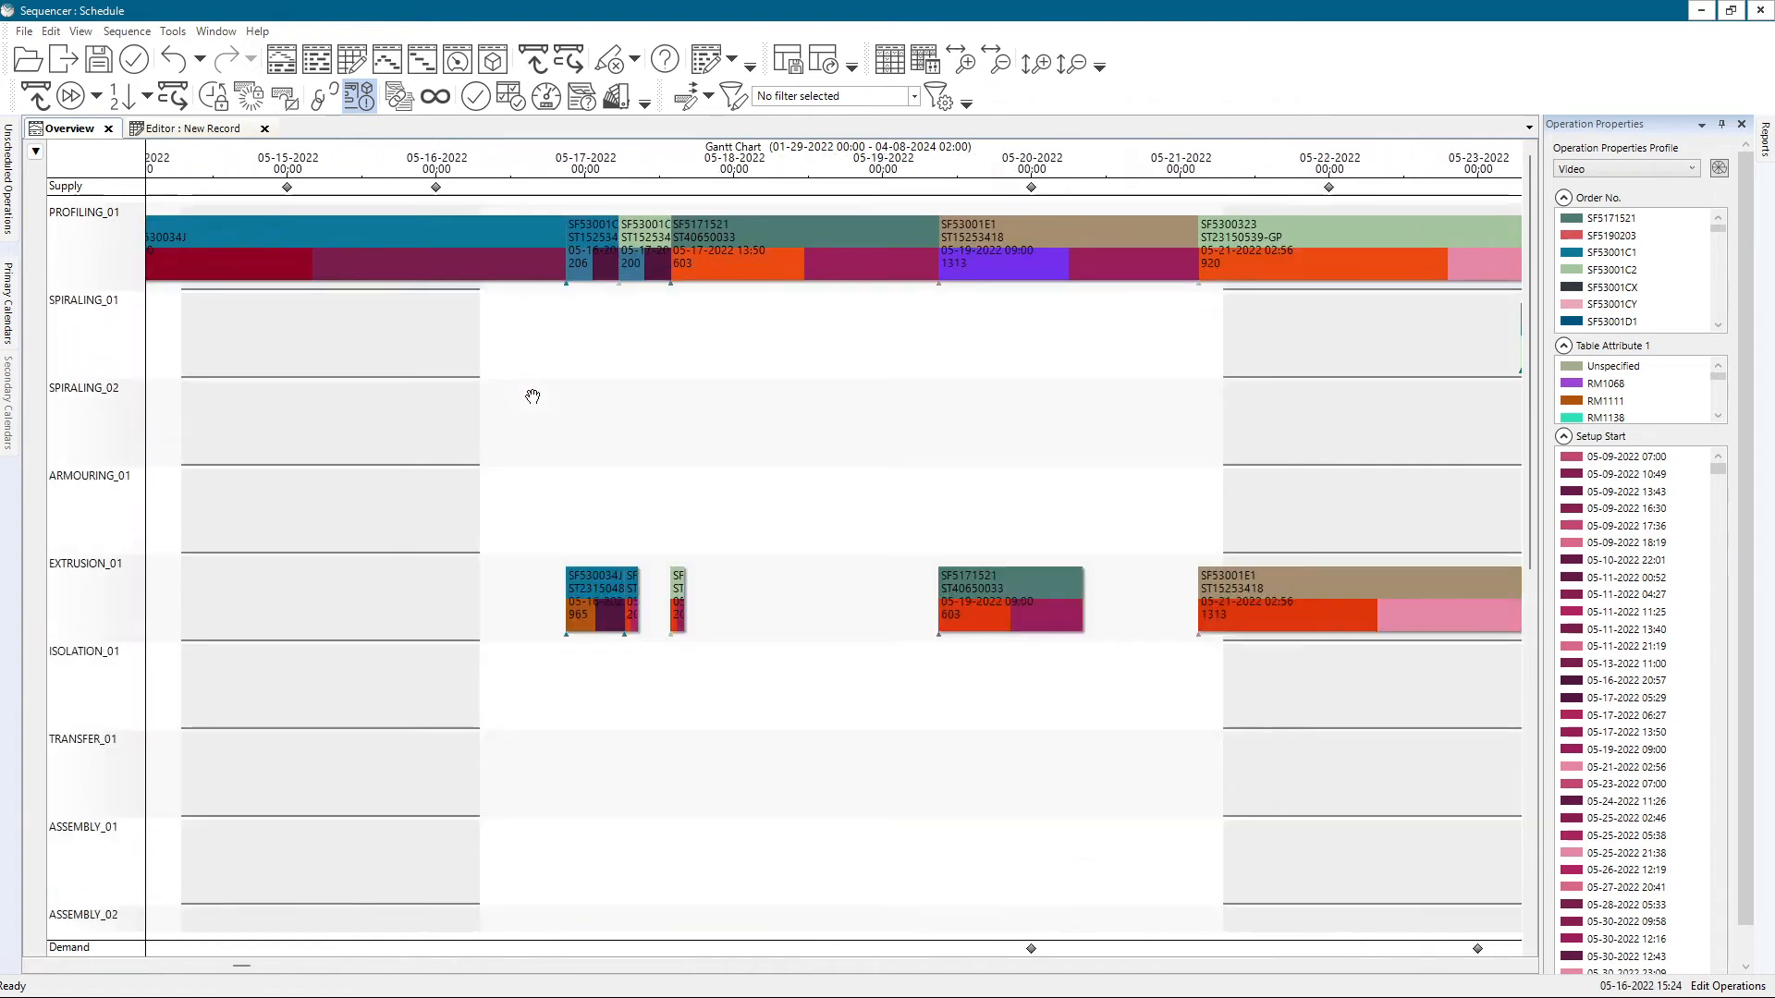
scroll(578, 256, up, 2)
scroll(618, 658, up, 4)
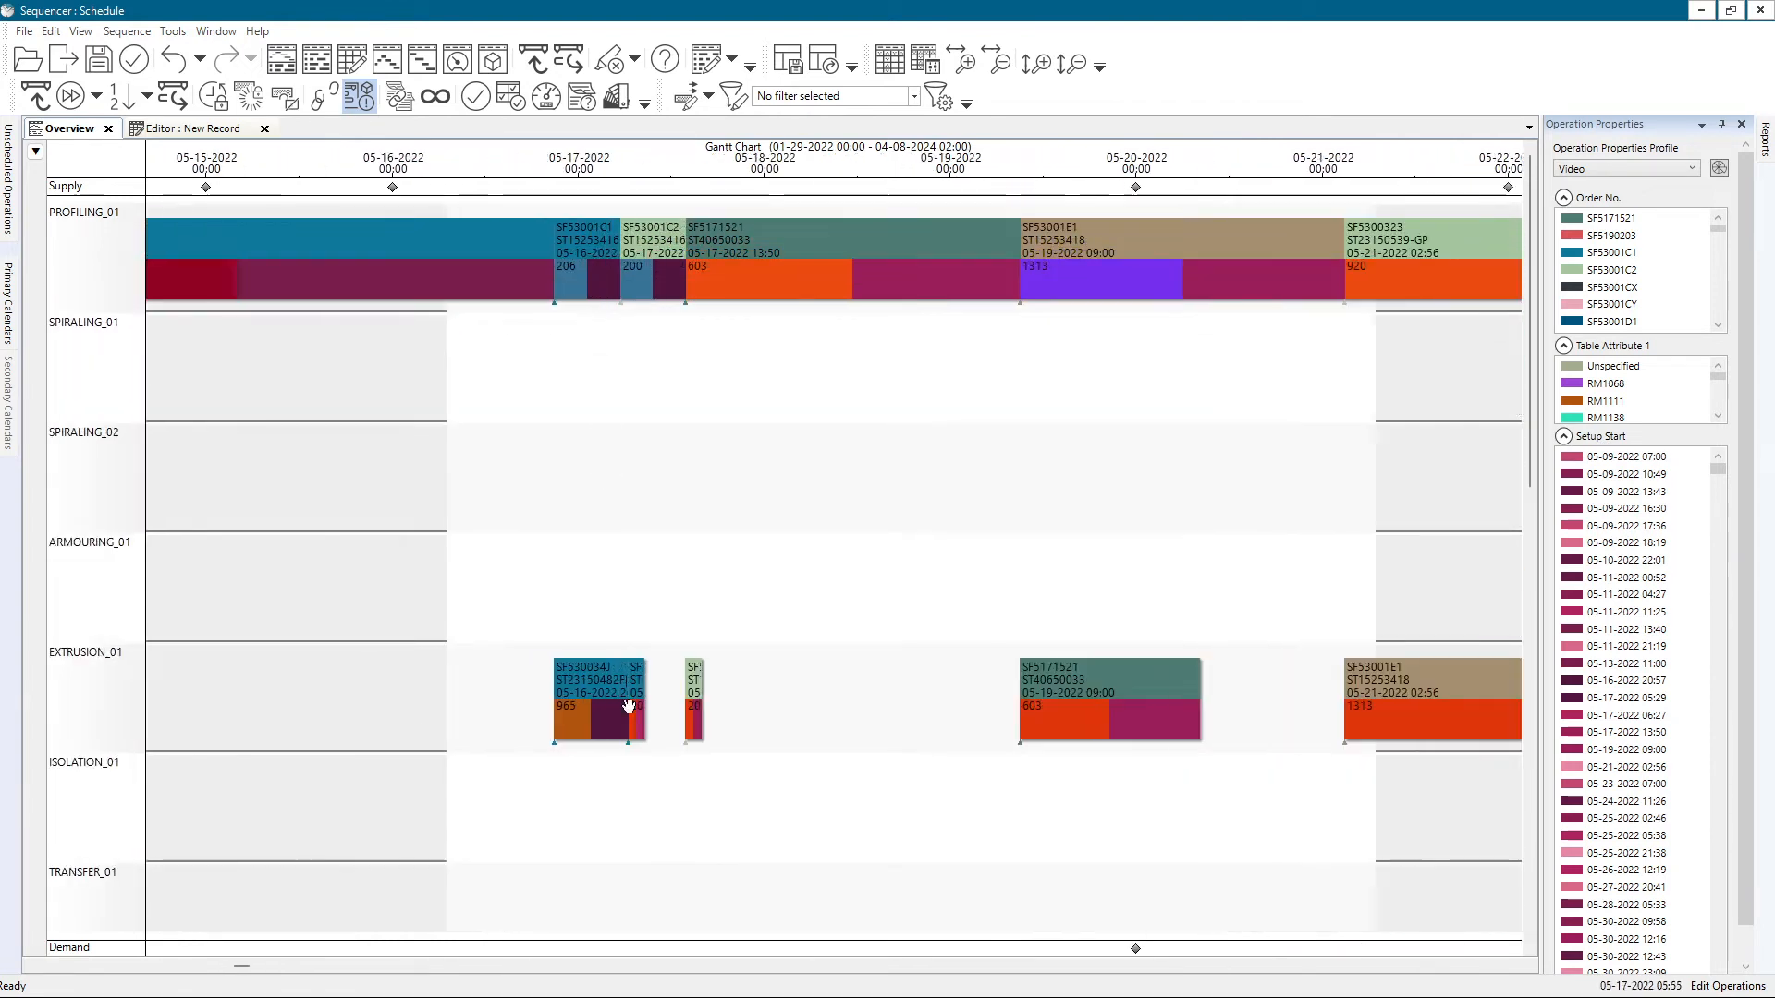
scroll(628, 747, down, 4)
scroll(841, 294, down, 3)
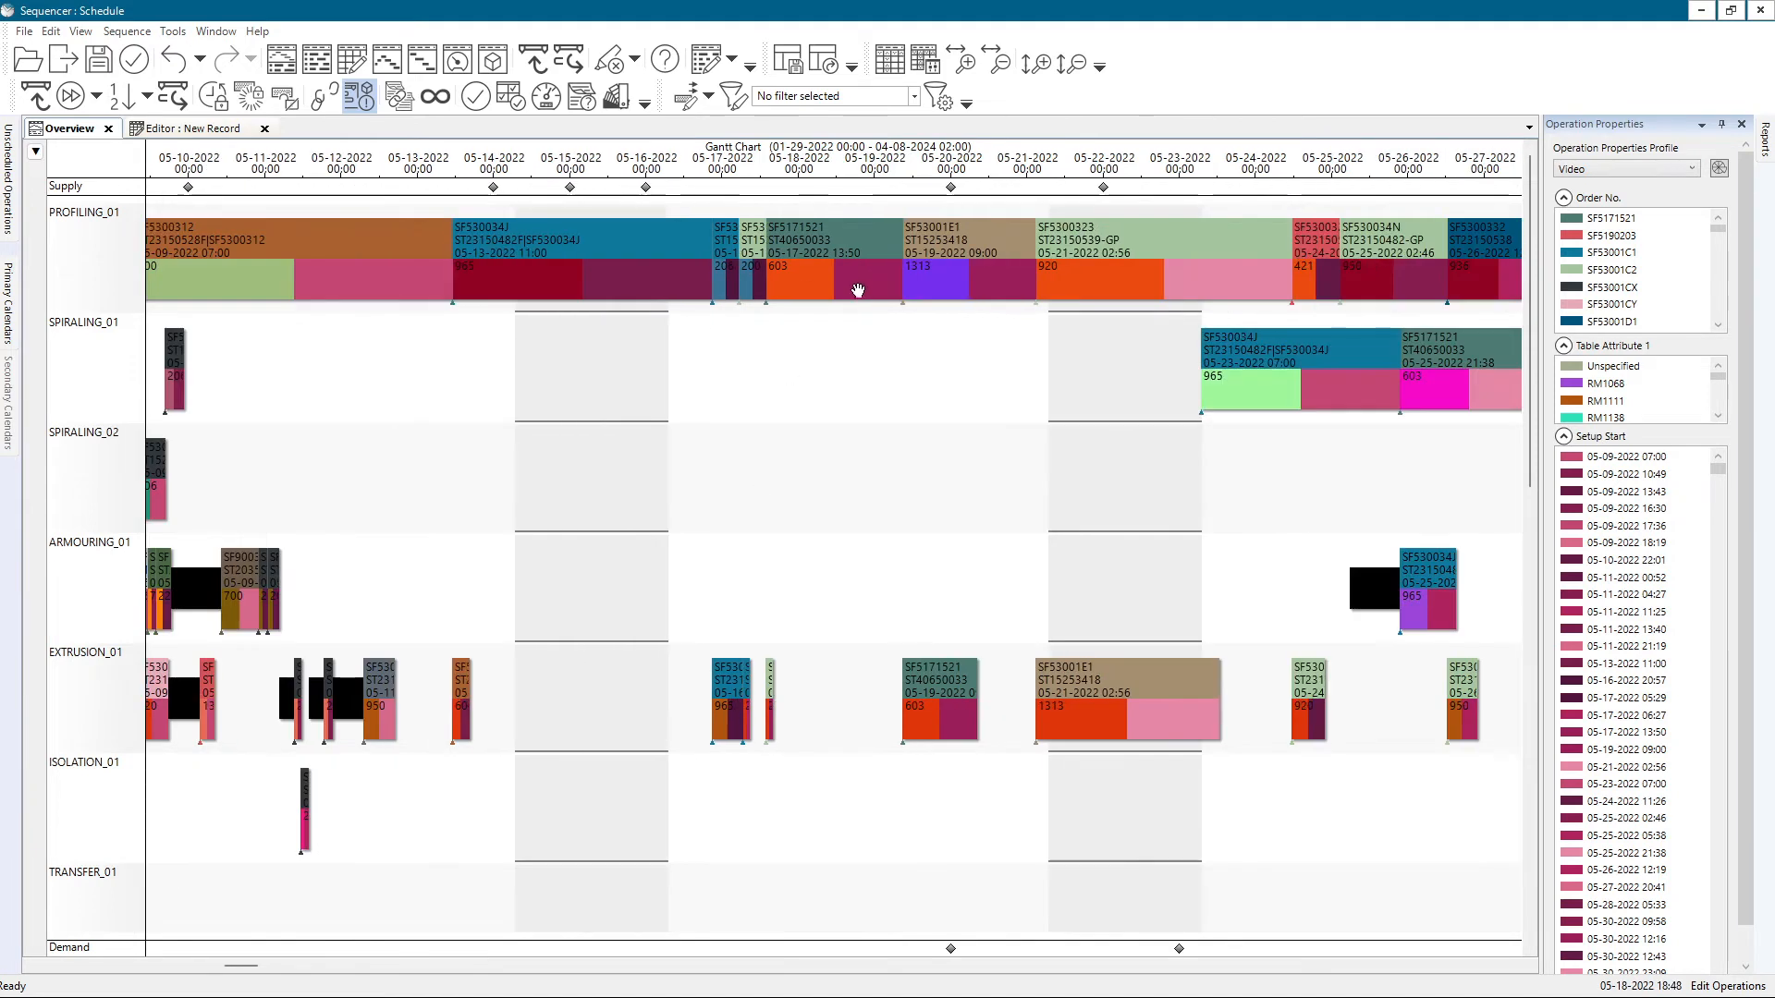
mouse_move(874, 232)
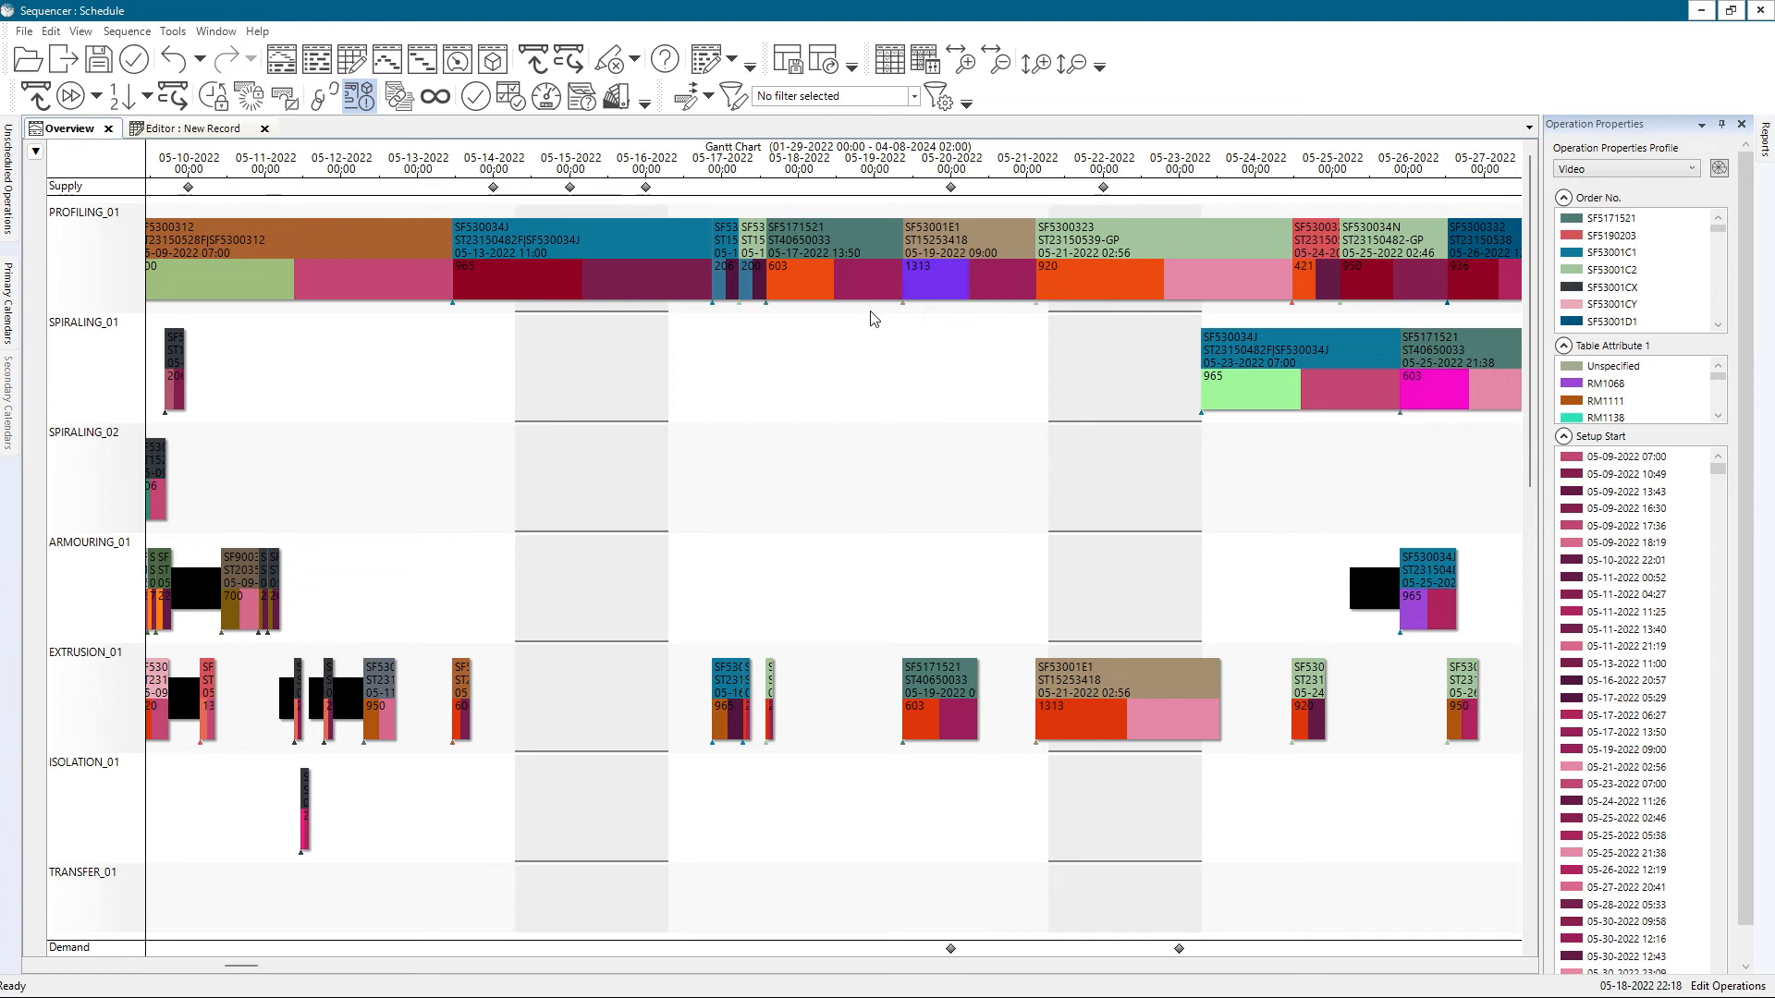
scroll(870, 313, down, 3)
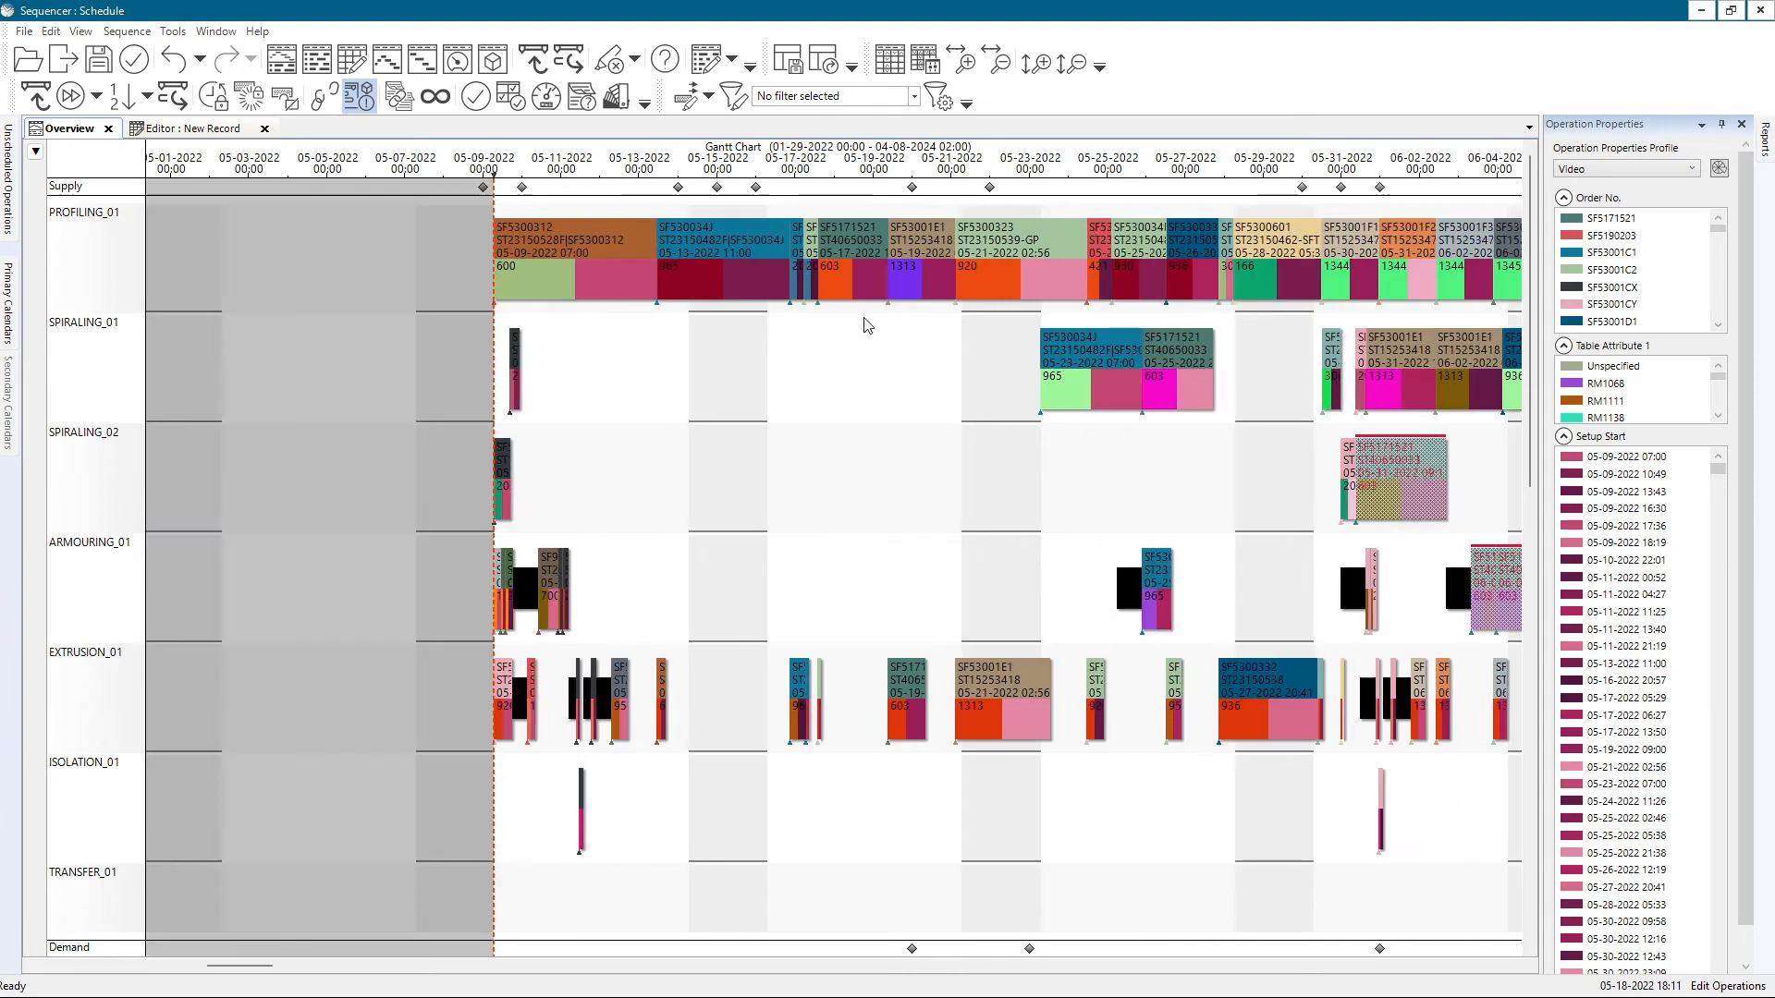
- Open the Video operation properties profile for editing and show its pattern settings
click(1719, 168)
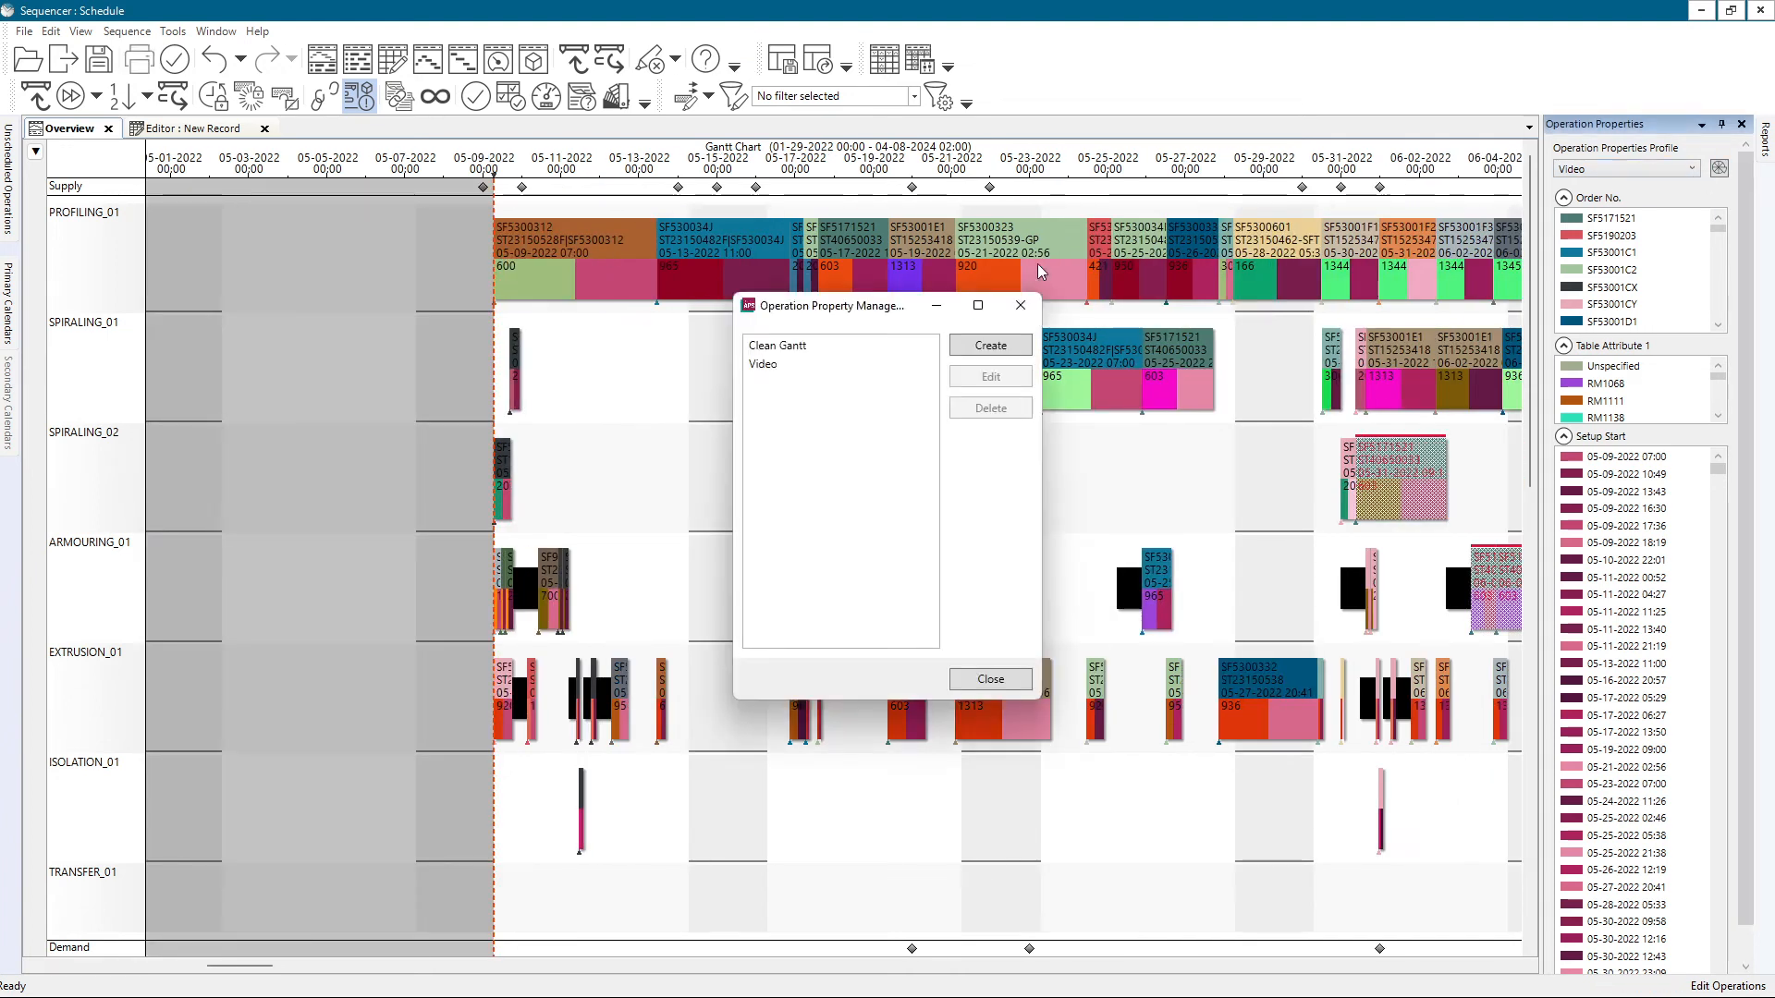
click(756, 365)
click(998, 381)
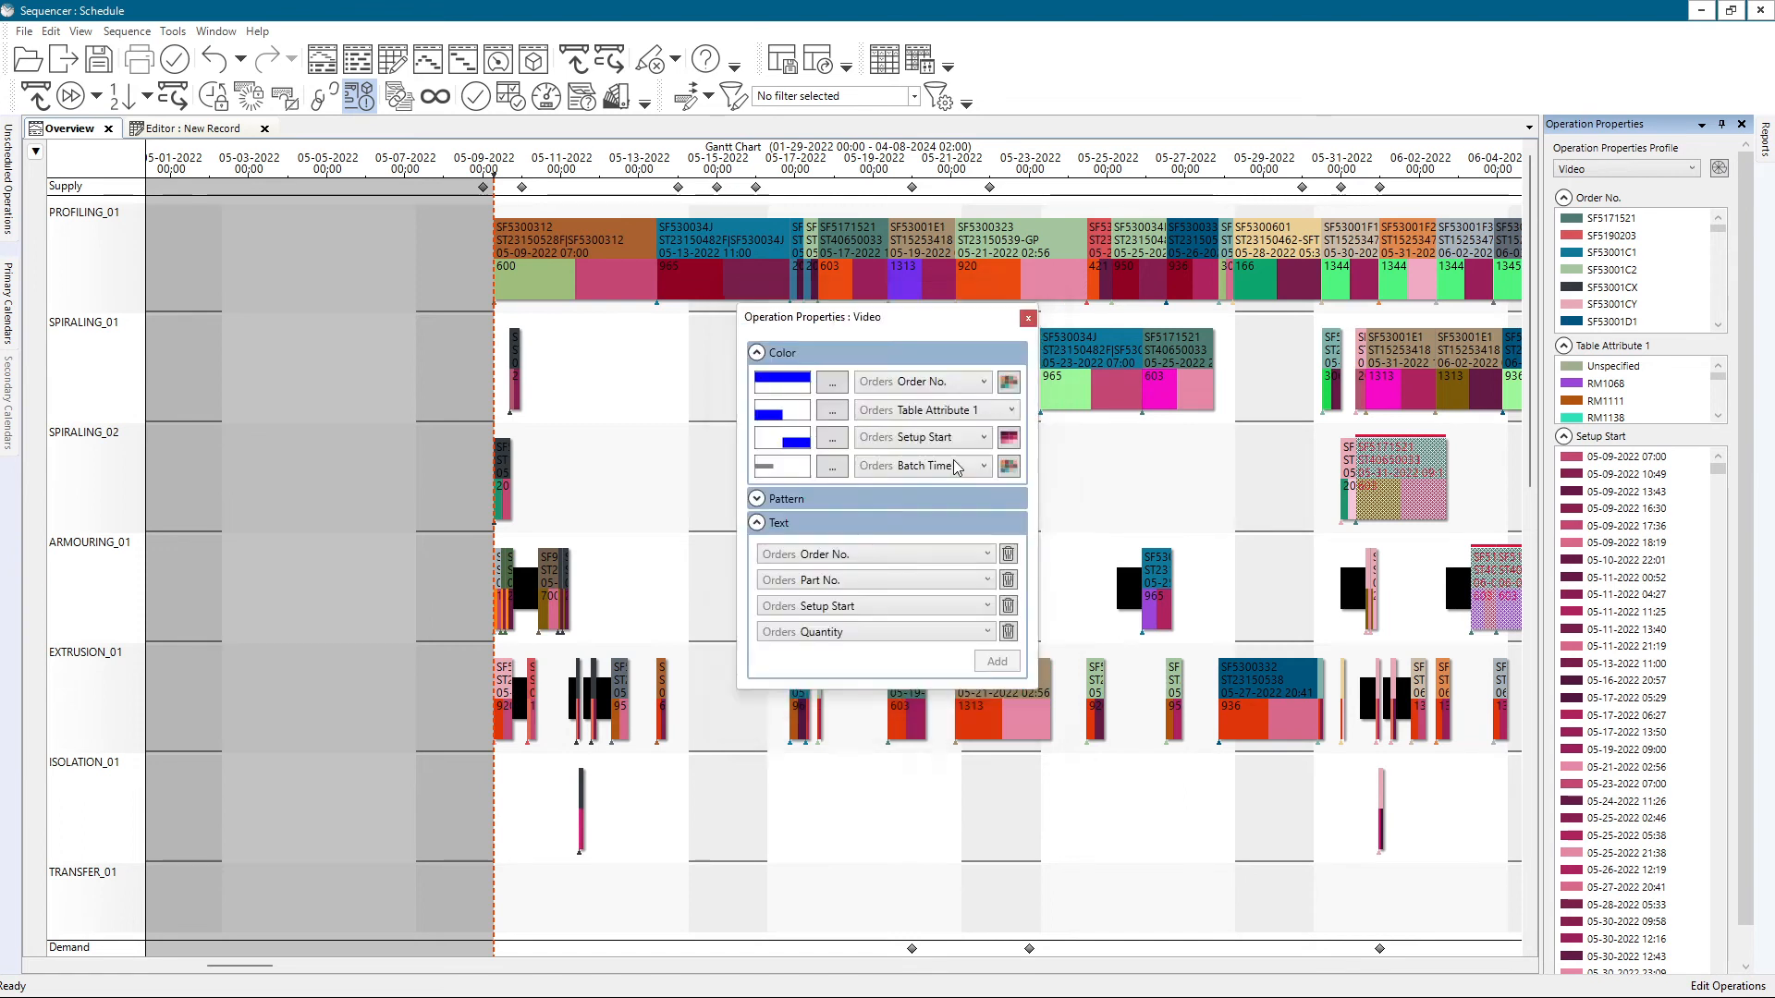
click(756, 523)
click(756, 499)
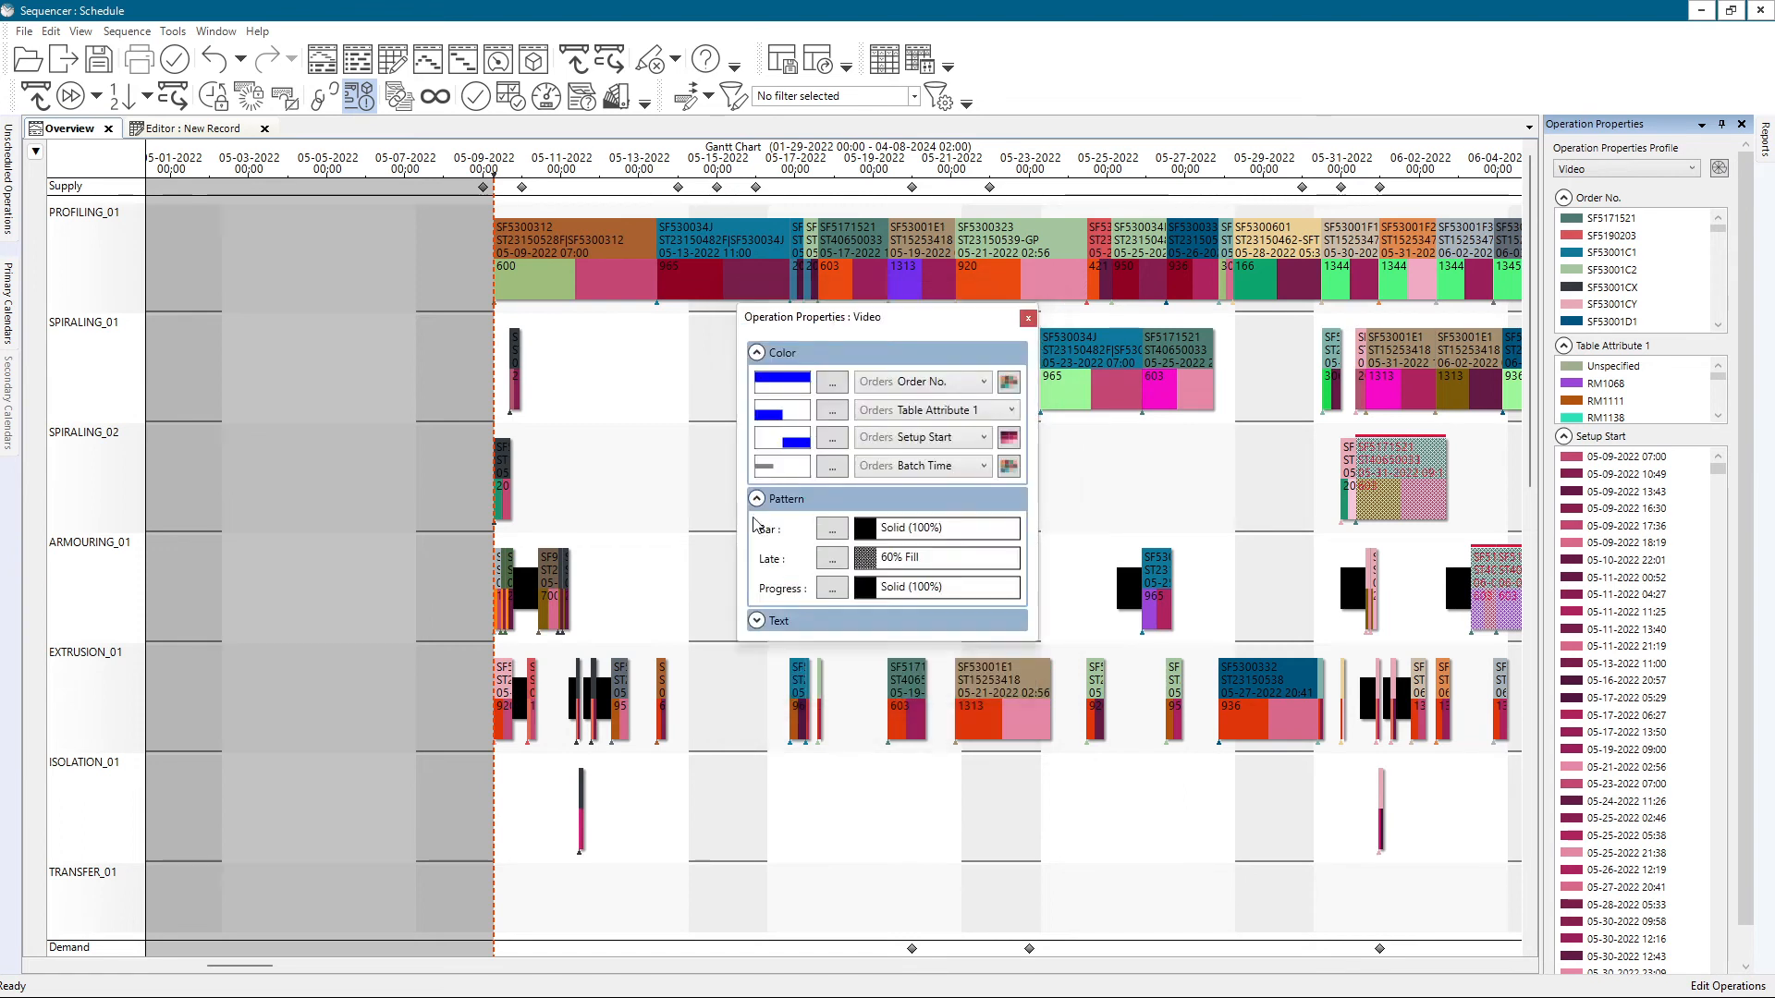
drag(823, 331, 927, 311)
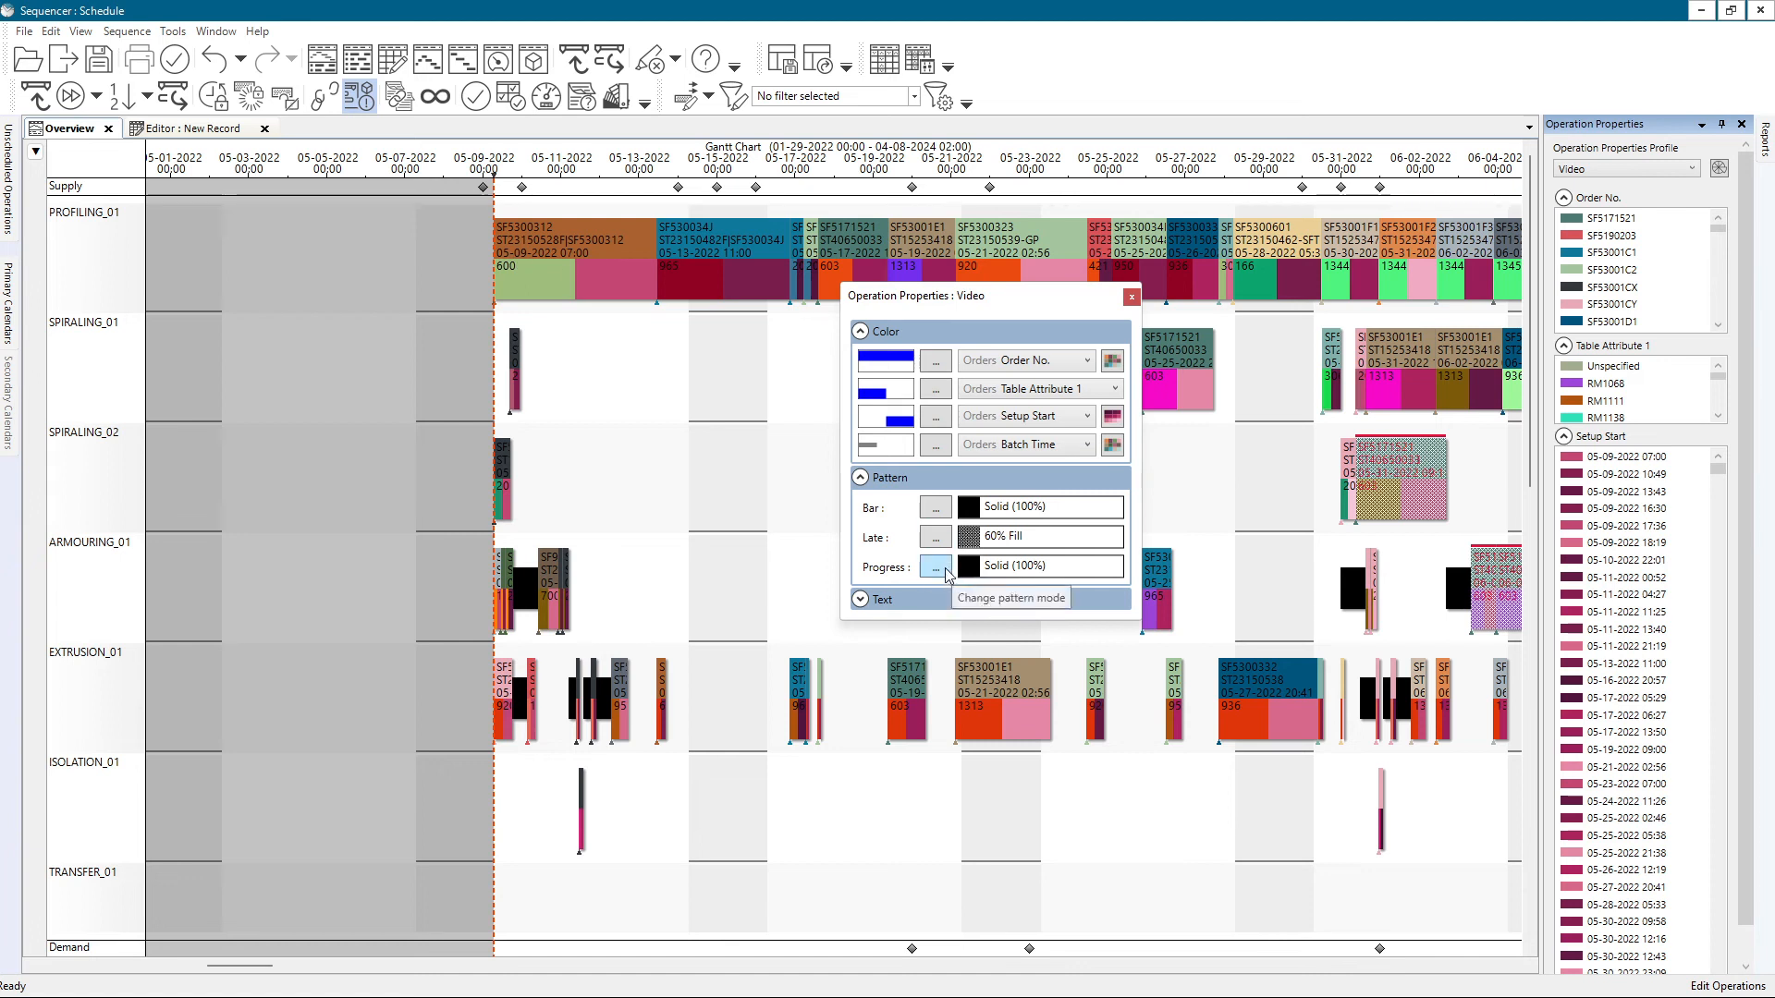
- Set the bar pattern mode to Static and apply the Half Tone (50%) pattern
click(936, 510)
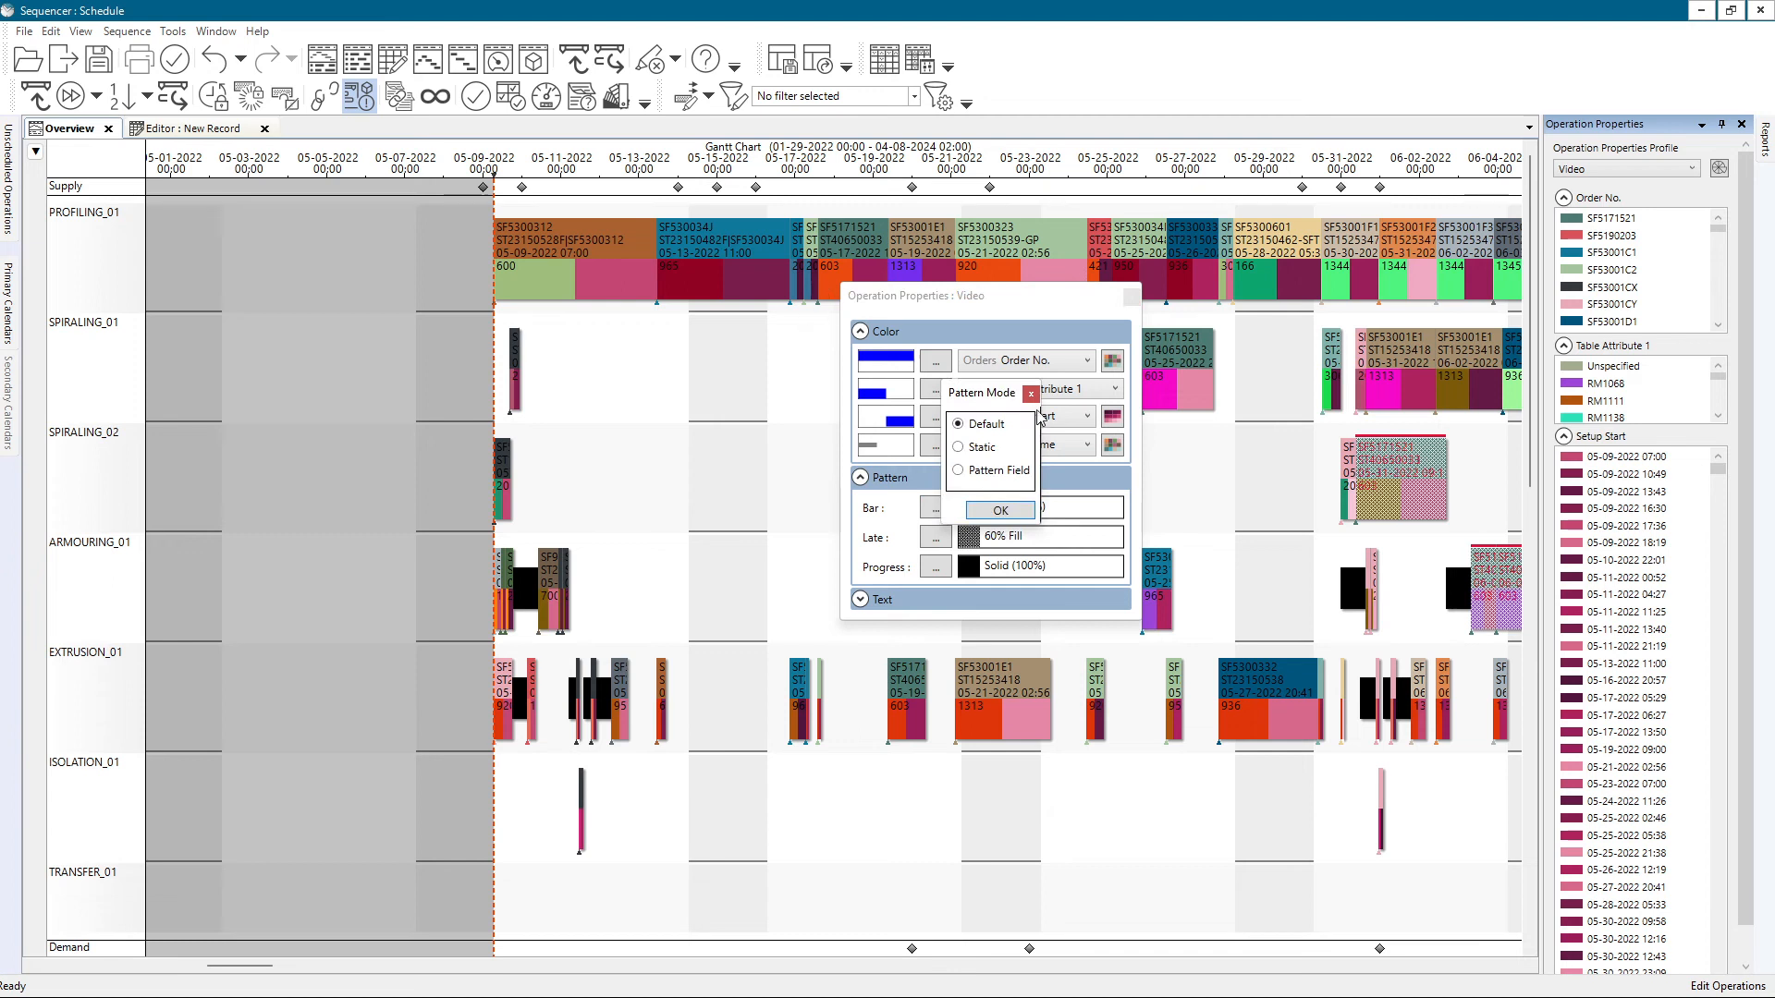
click(992, 510)
click(1051, 511)
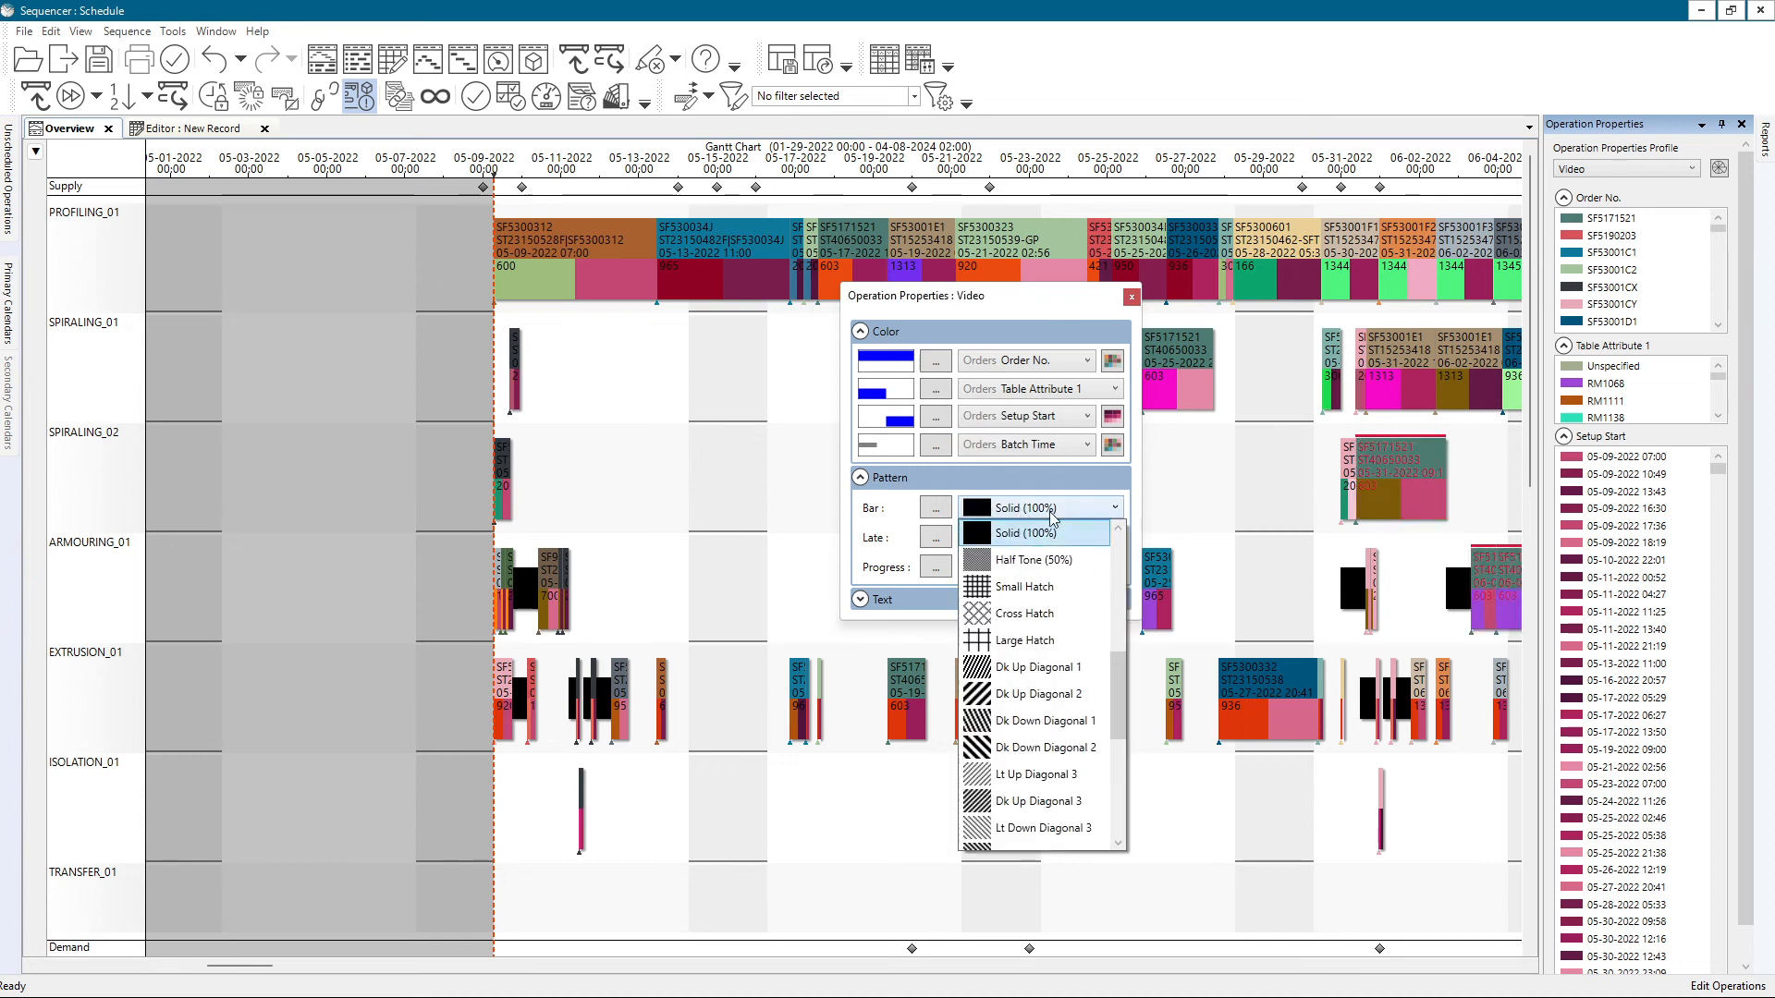
click(1055, 562)
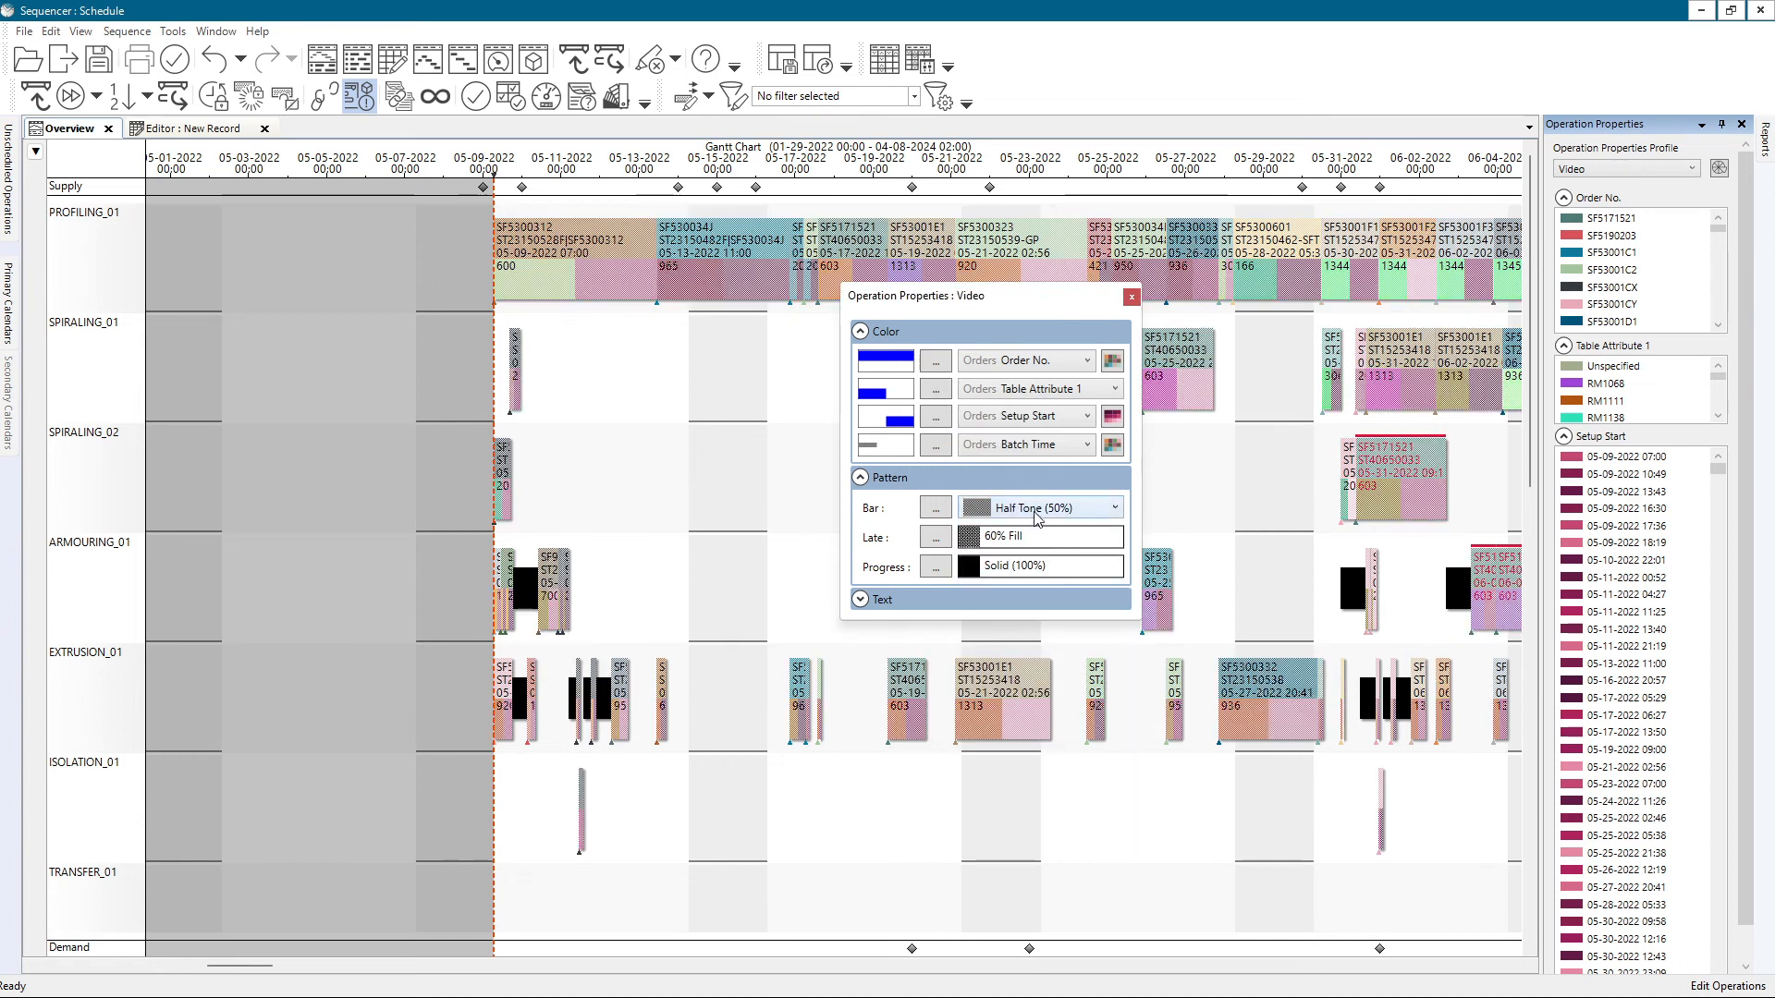
- Try the Small Hatch pattern on the operation bars and switch the bar pattern to None
click(1035, 510)
click(1031, 559)
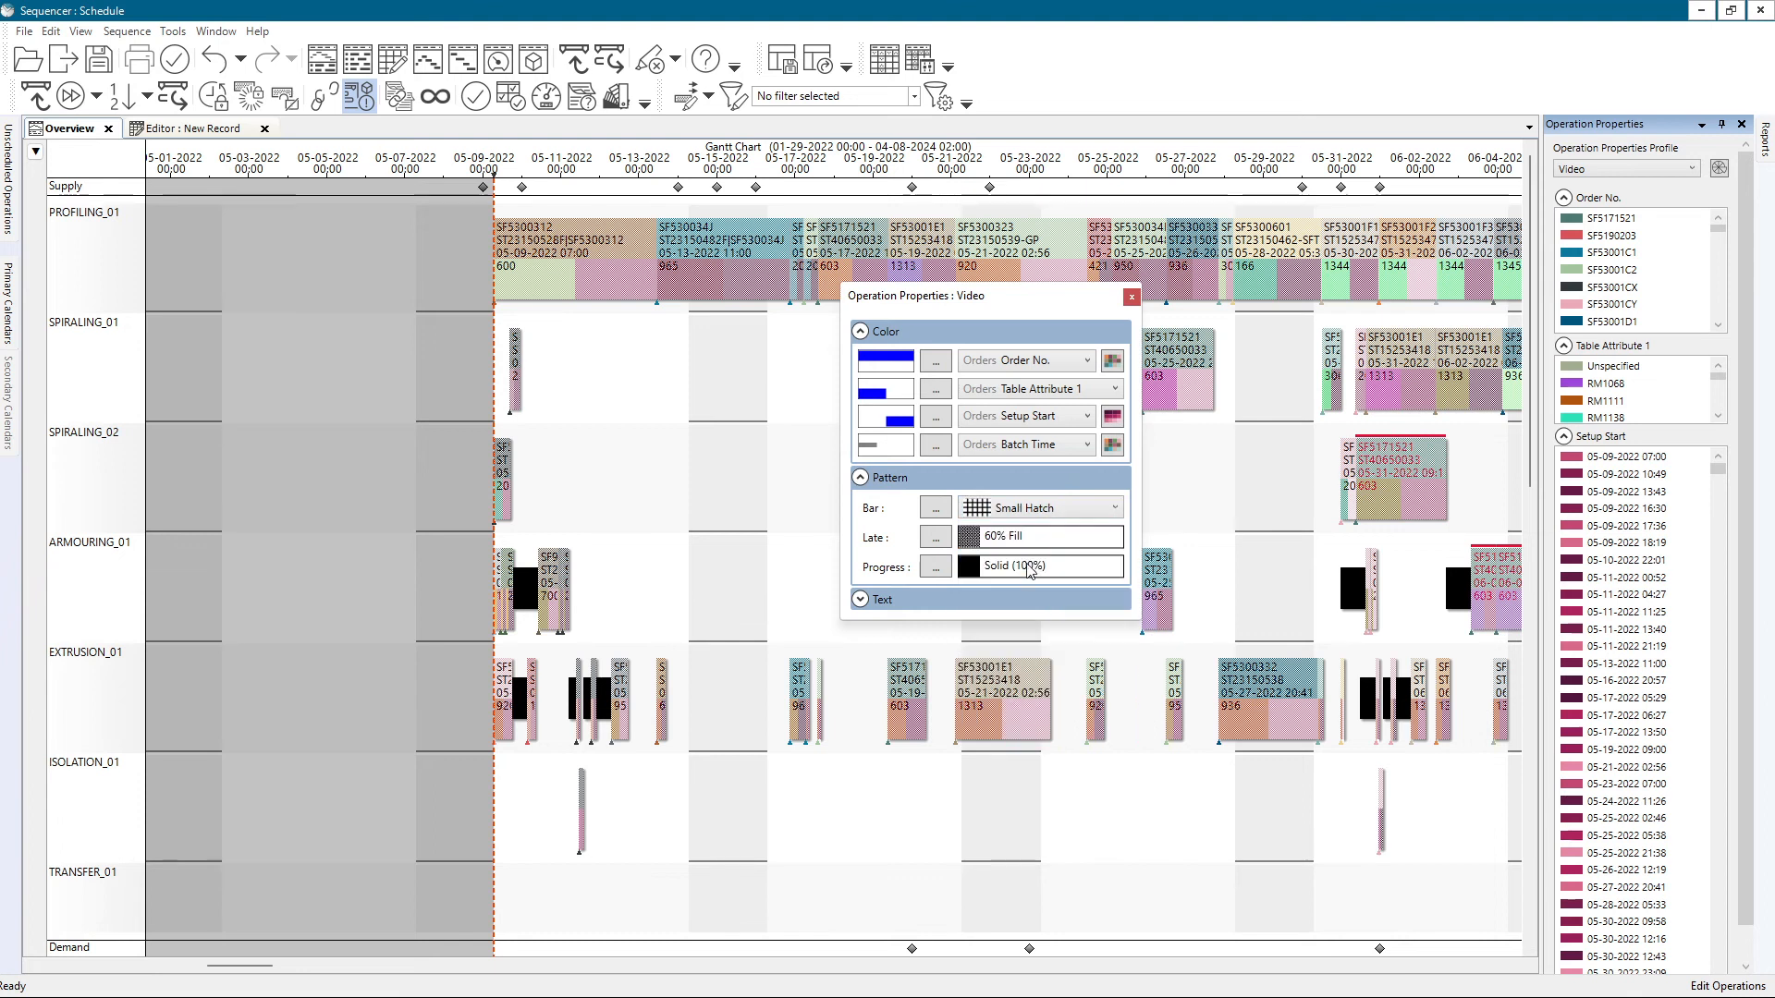
click(1030, 510)
scroll(1017, 629, up, 5)
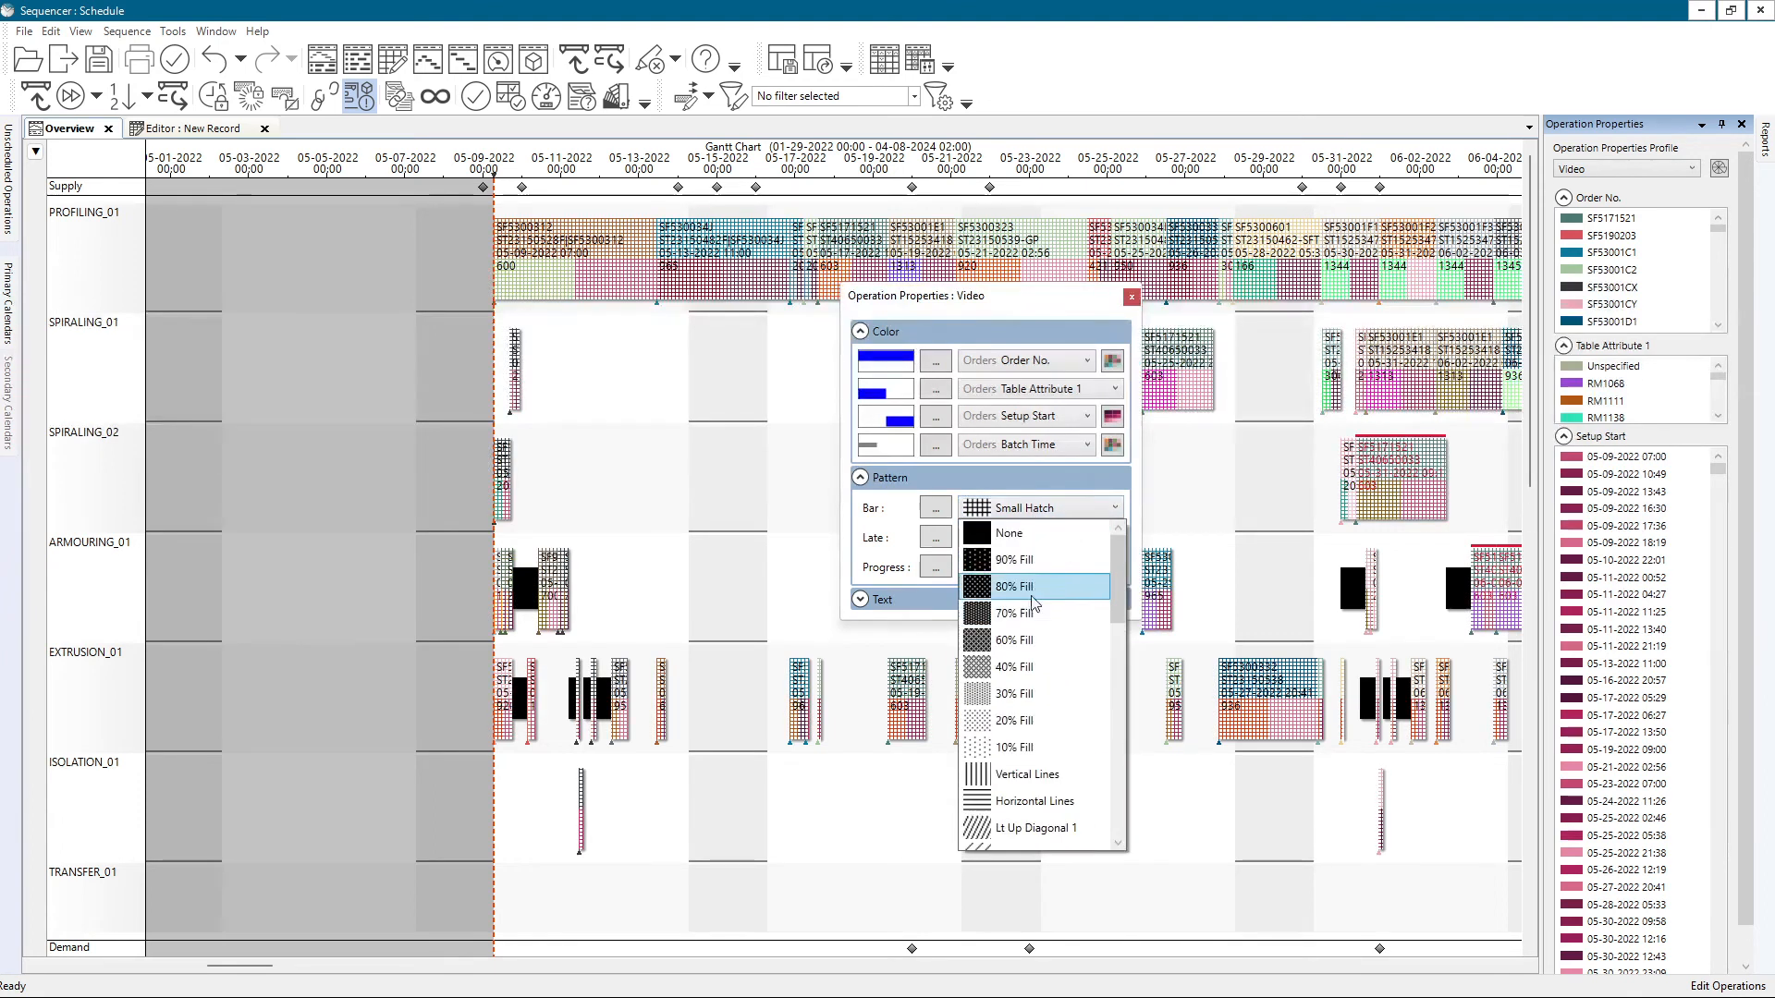
click(989, 533)
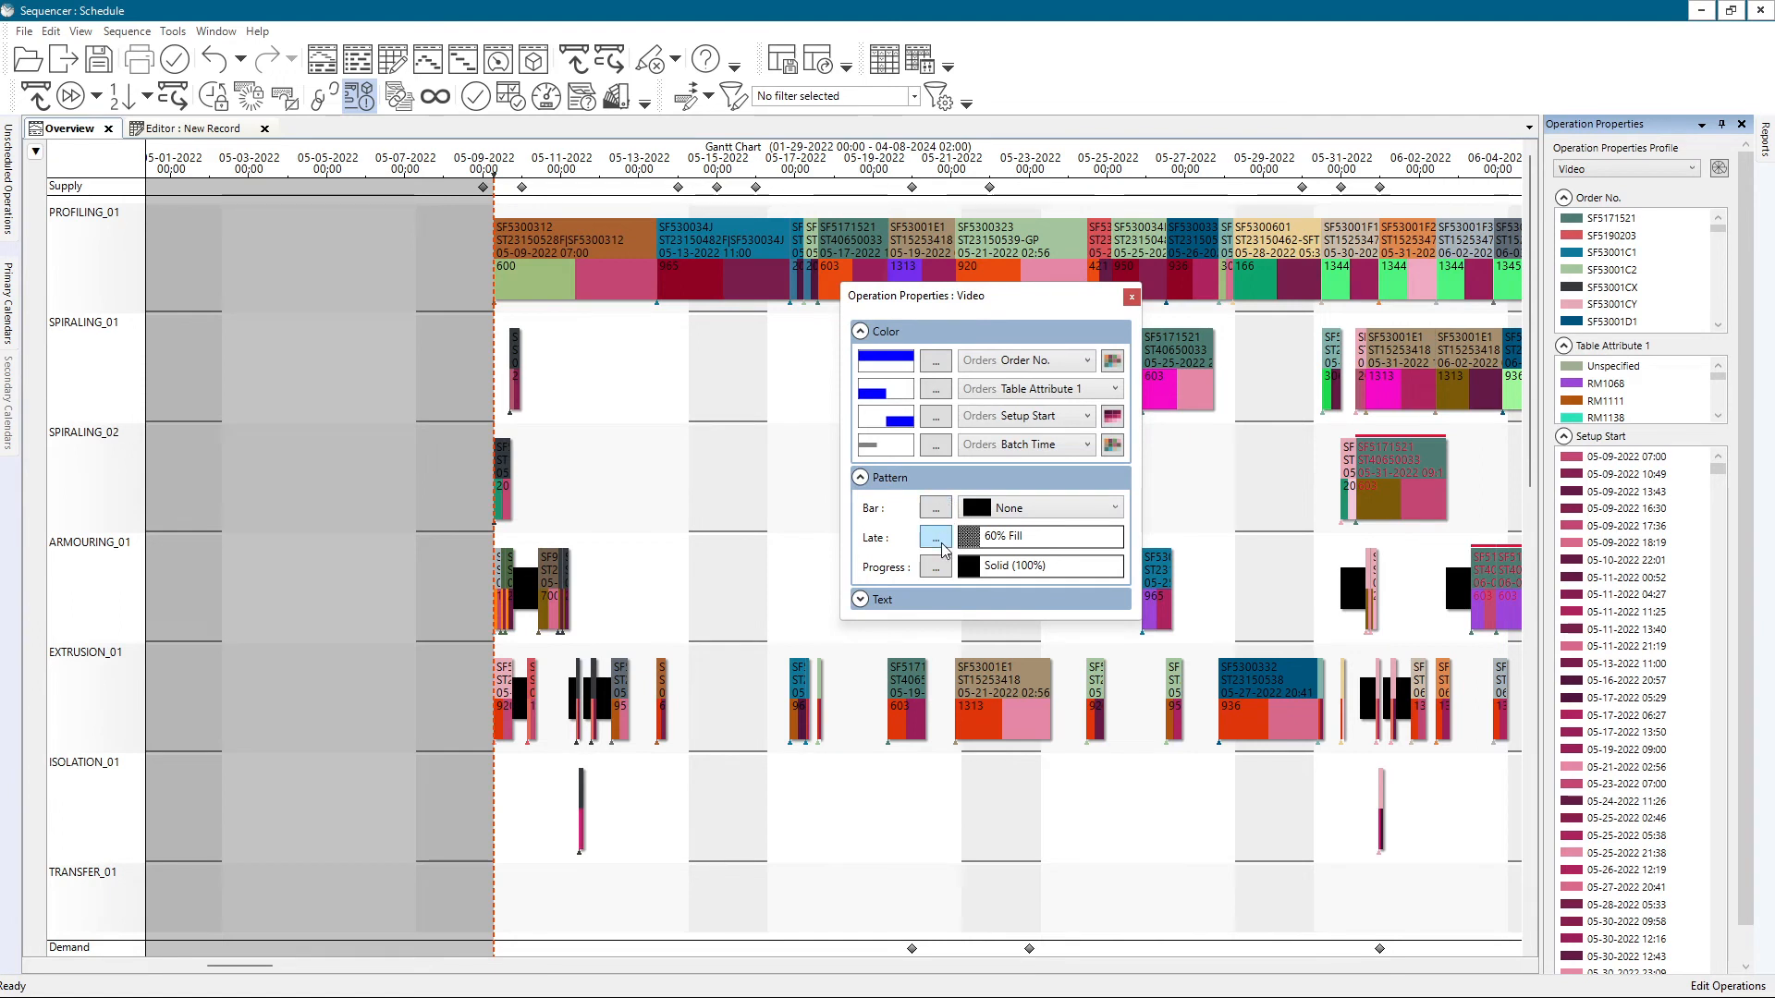
- Try the Pattern Field mode for the bar pattern and check which fields it offers
click(935, 509)
click(958, 471)
click(970, 510)
click(992, 518)
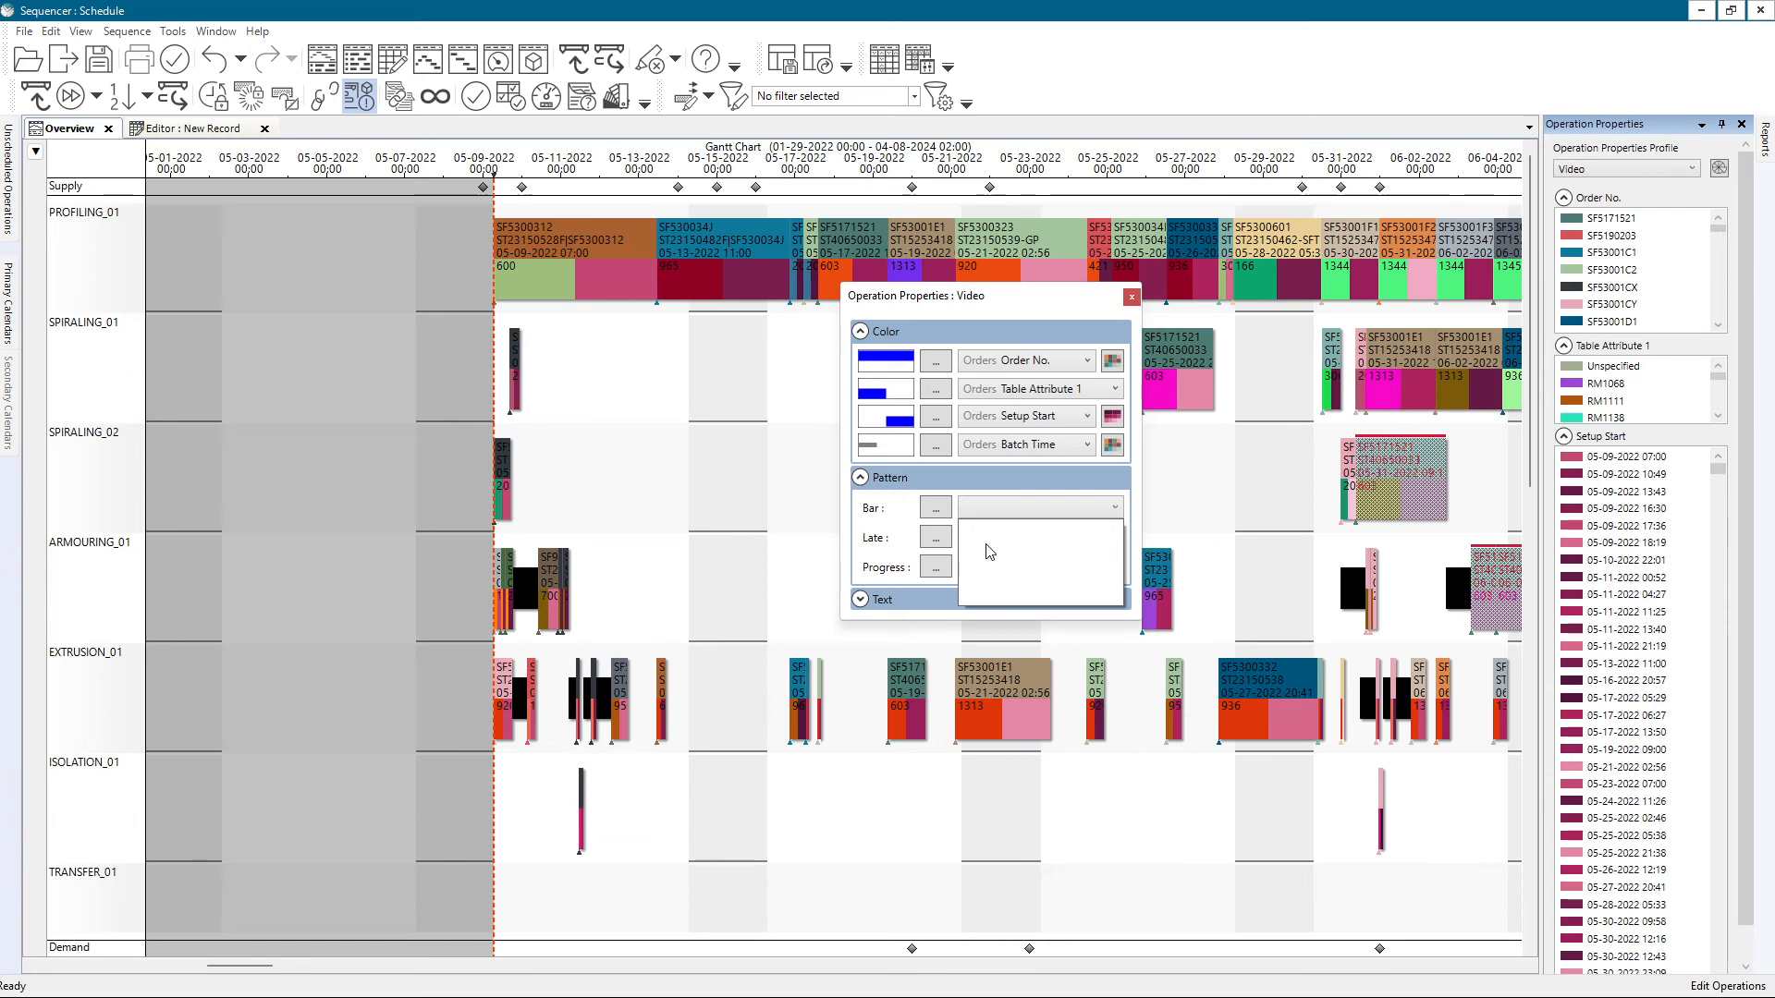
click(909, 557)
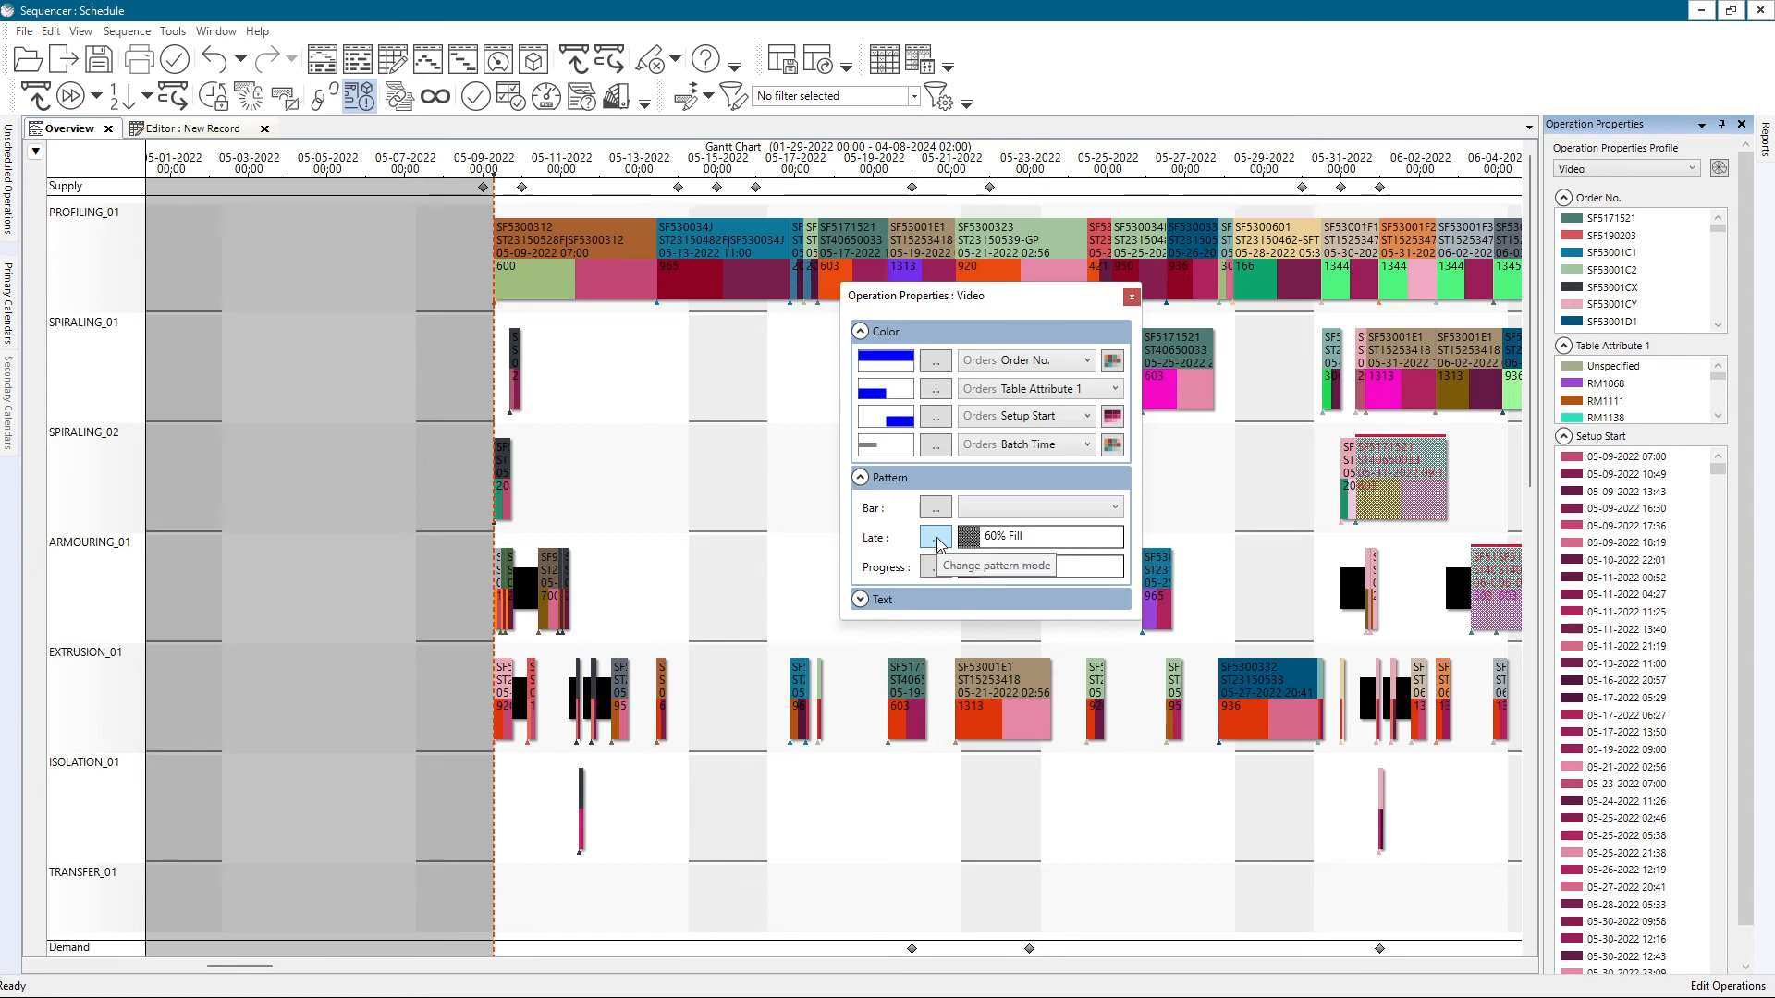
- Set the bar pattern mode back to Default
click(931, 539)
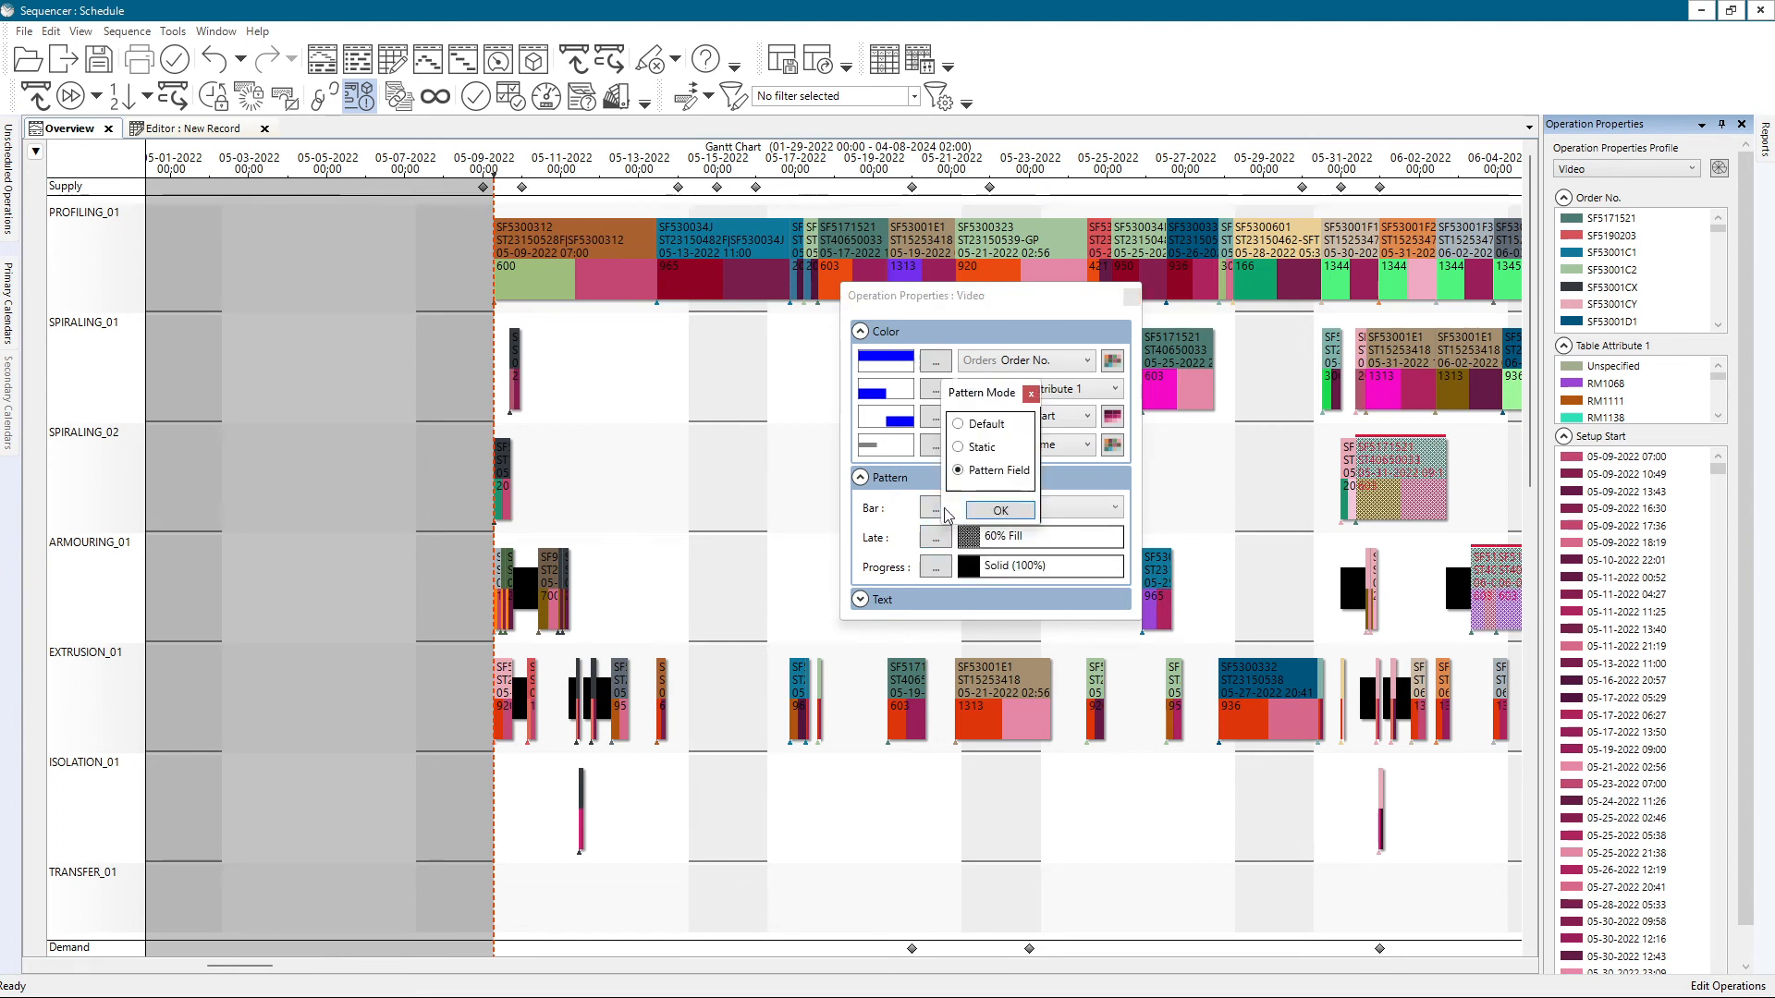
click(1003, 510)
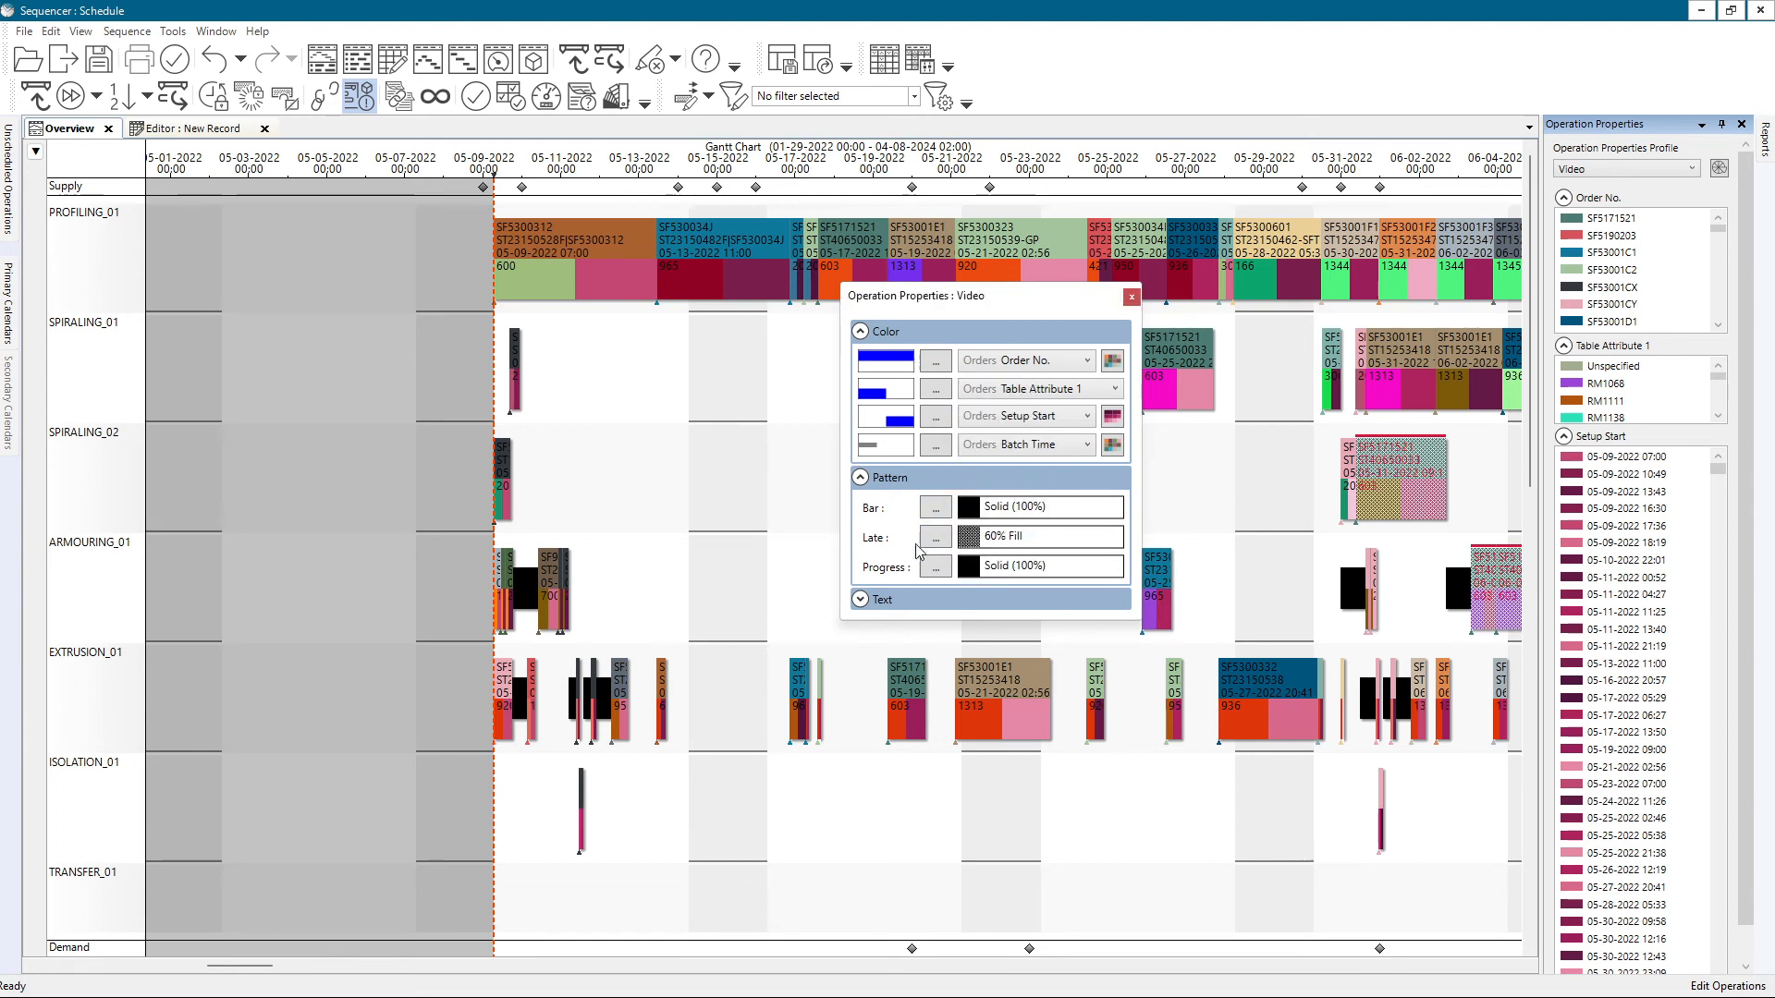
click(1377, 444)
- Set the late pattern mode to Static and apply the 90% Fill pattern to late operations
click(932, 540)
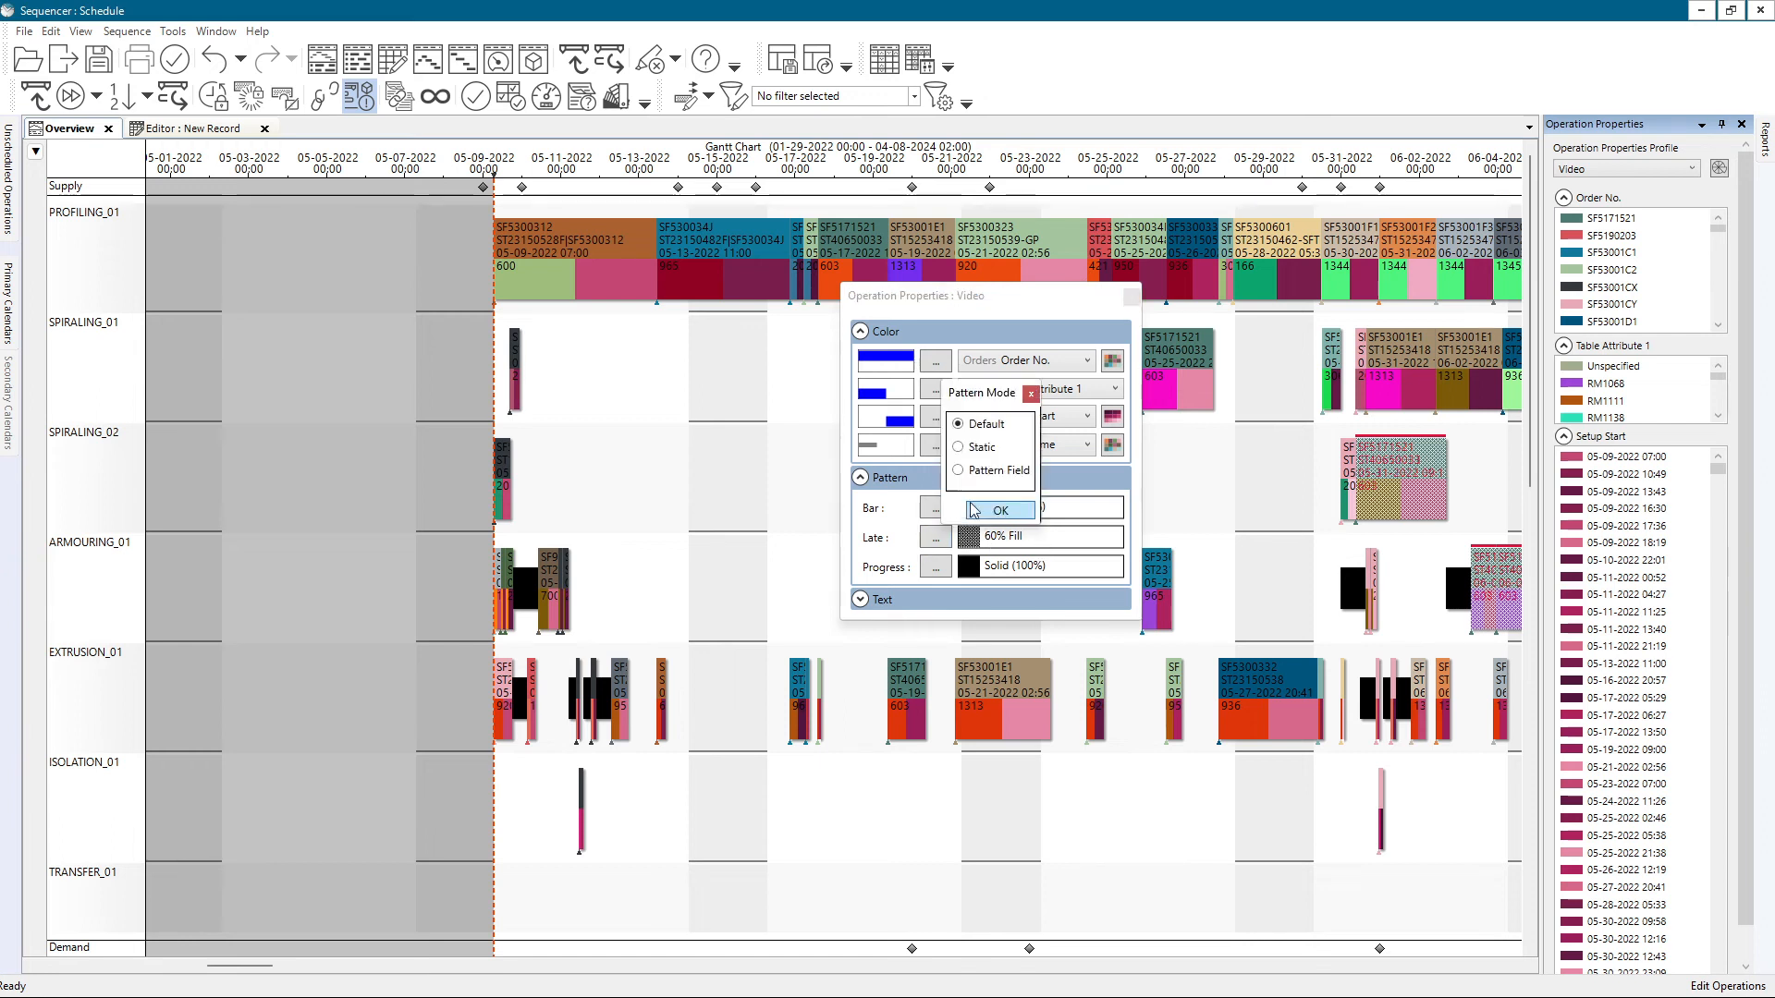
click(1000, 510)
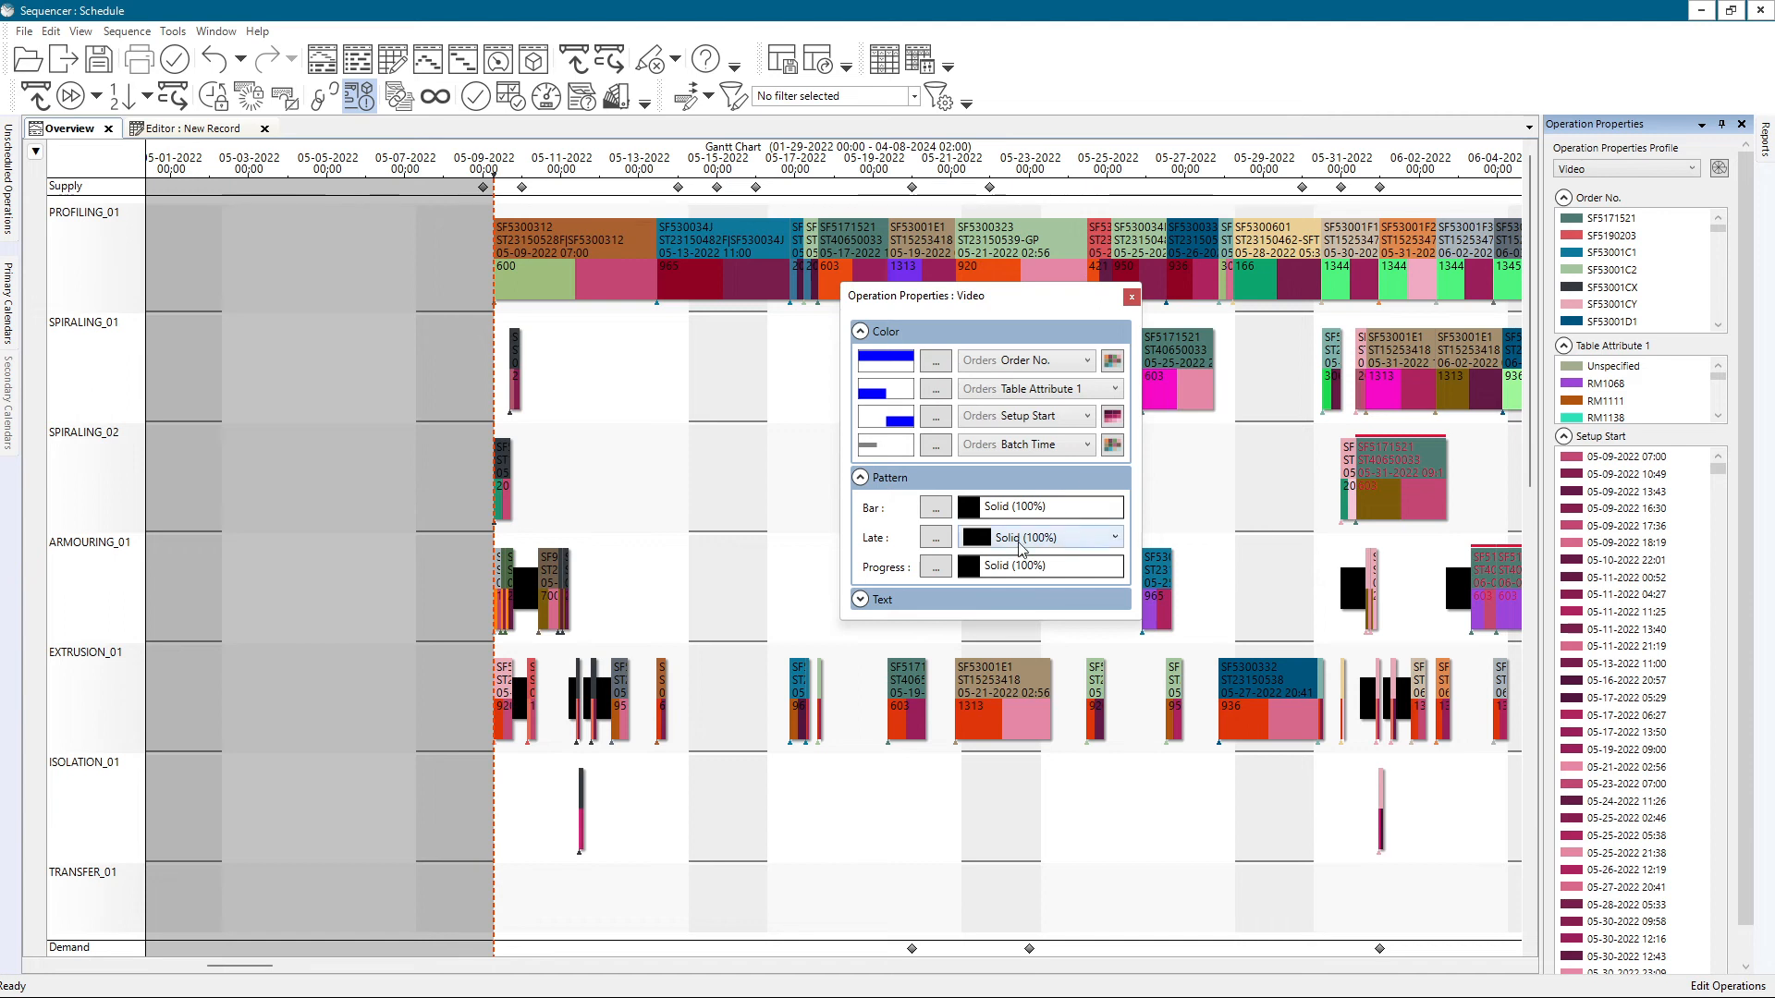
click(936, 539)
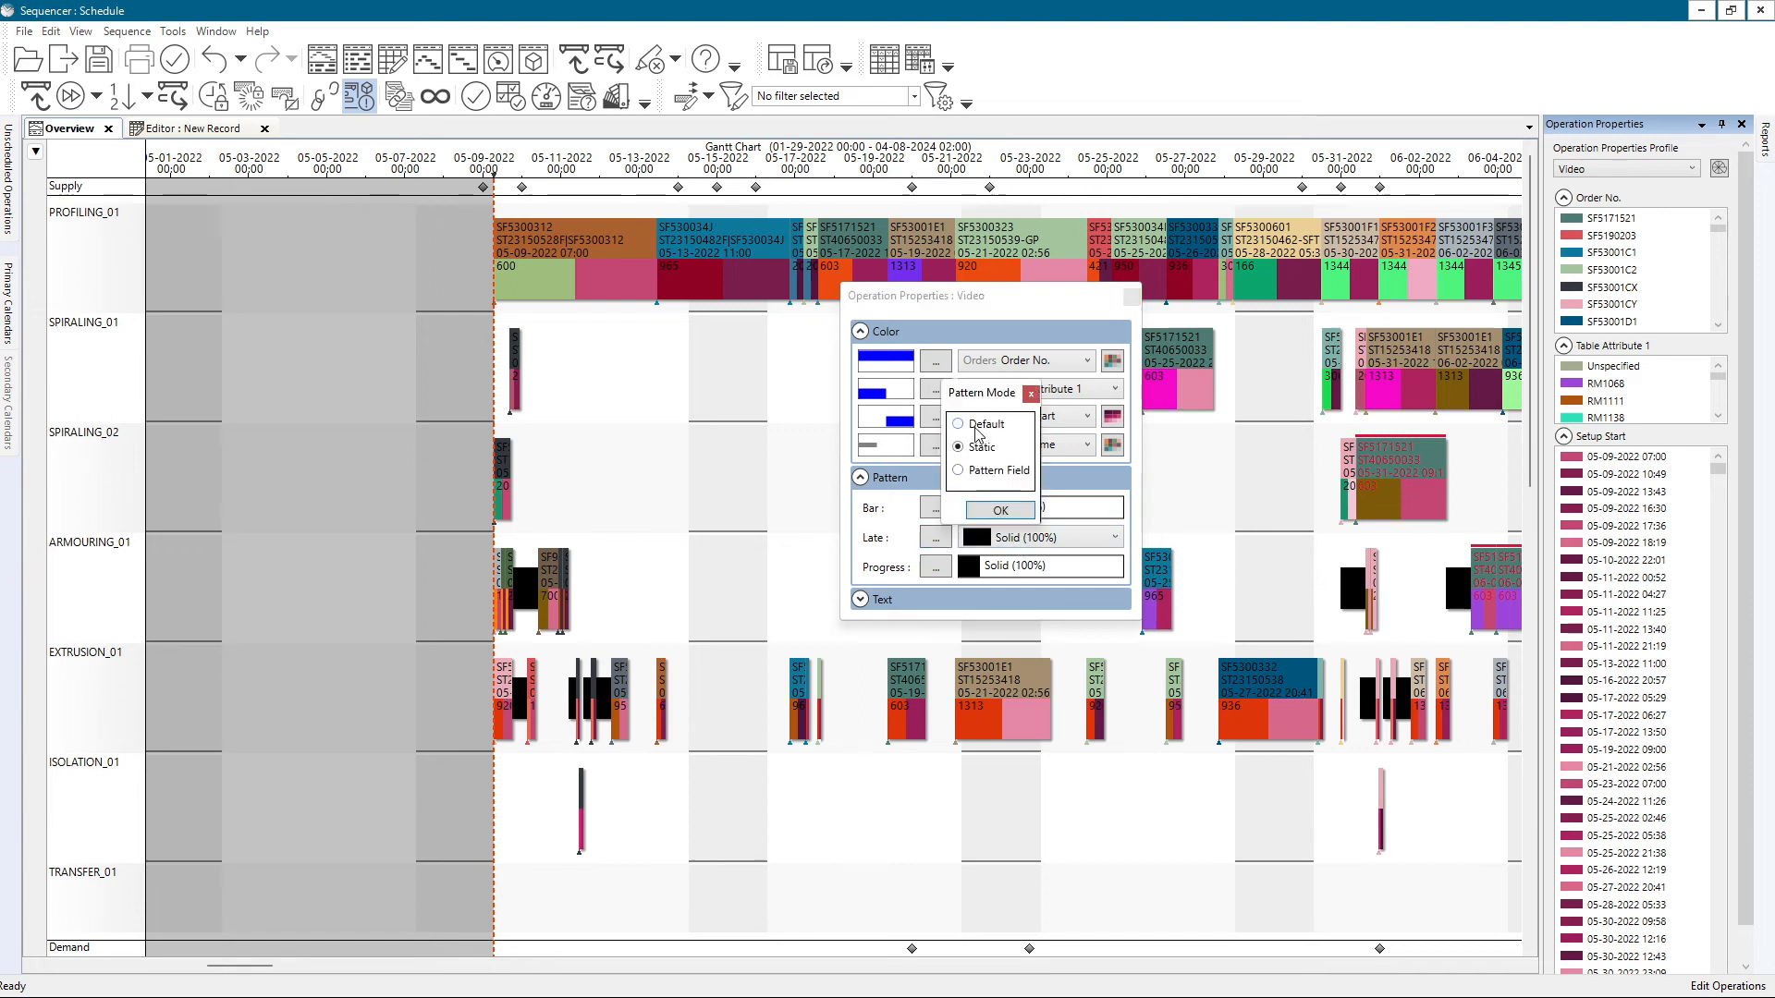
click(1000, 510)
click(1114, 537)
drag(1118, 592, 1122, 553)
click(984, 591)
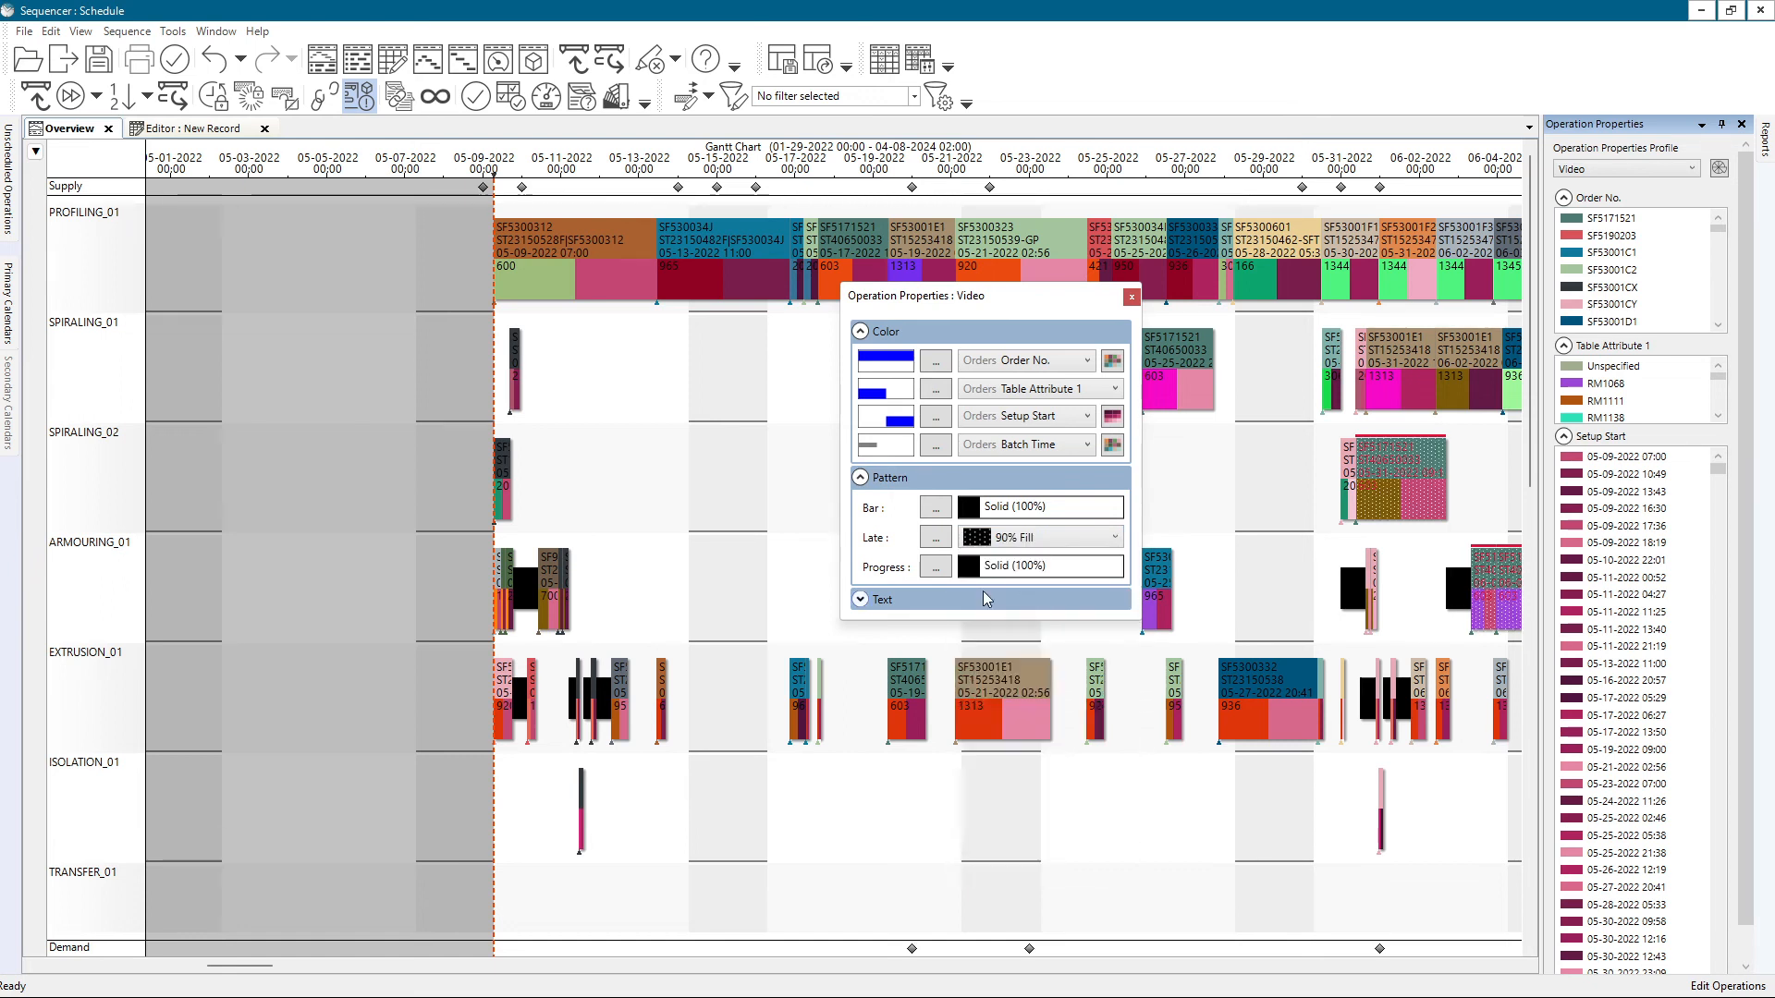
- Try the Half Tone (50%) pattern on late operations, followed by None
click(1065, 540)
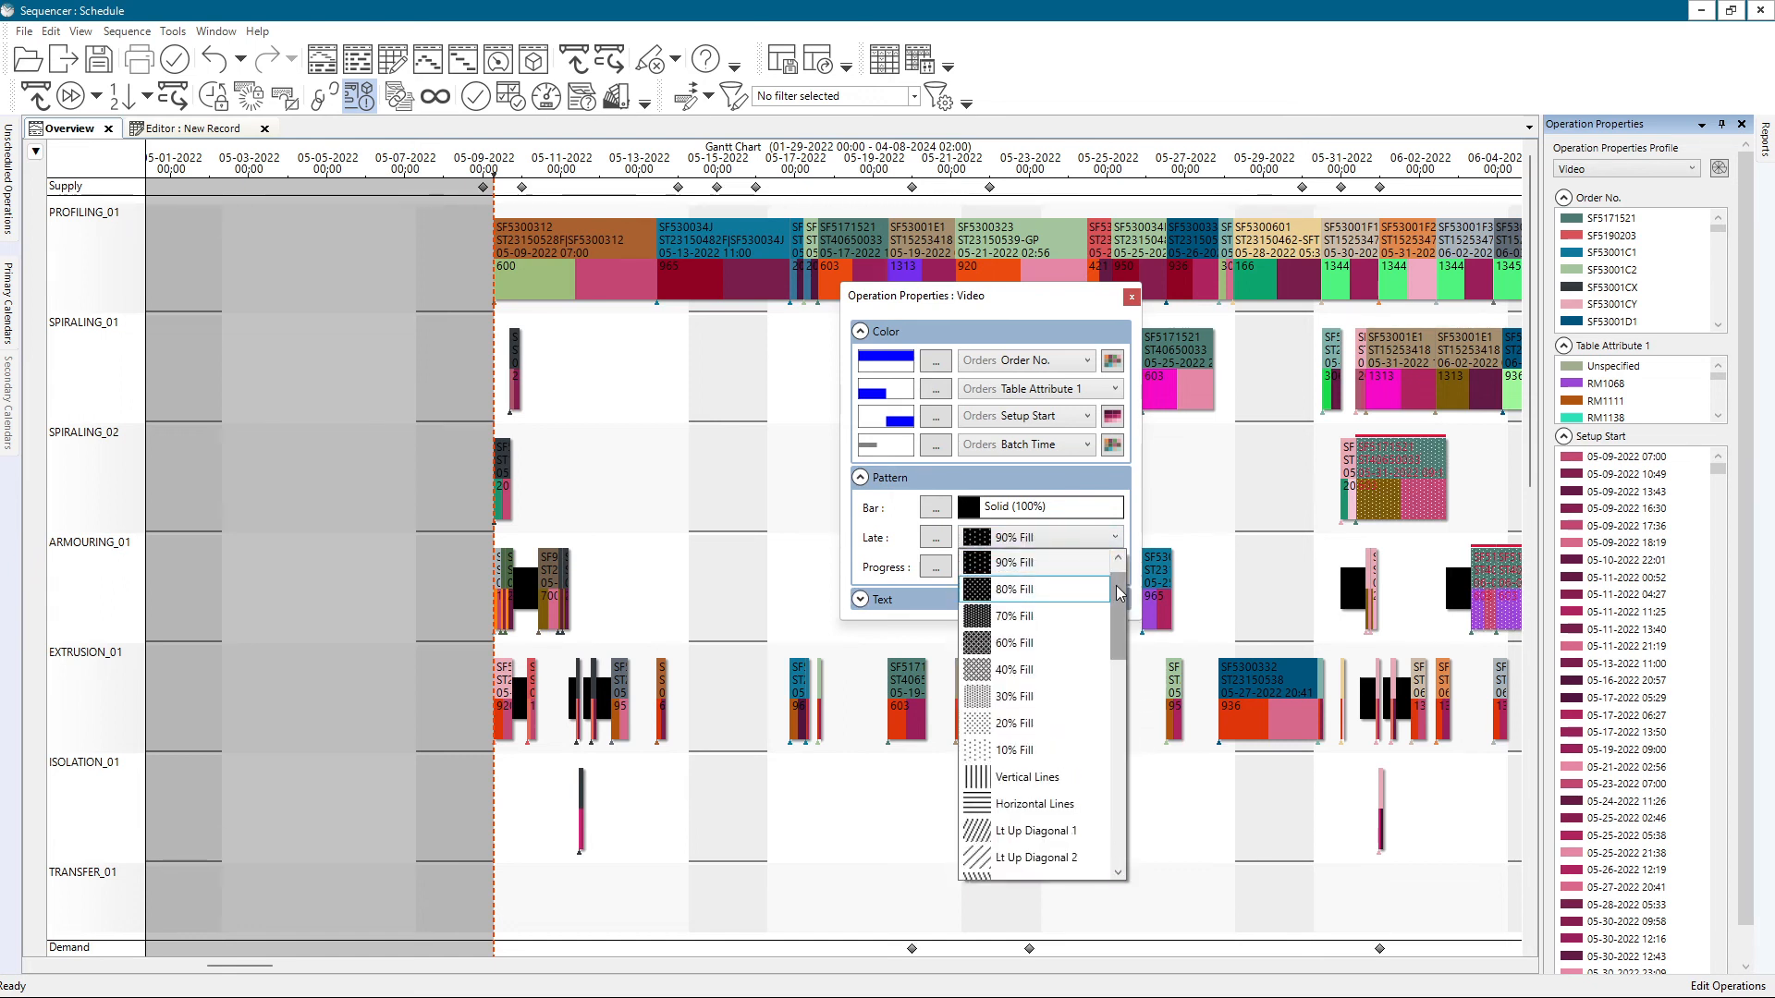
drag(1122, 602, 1111, 674)
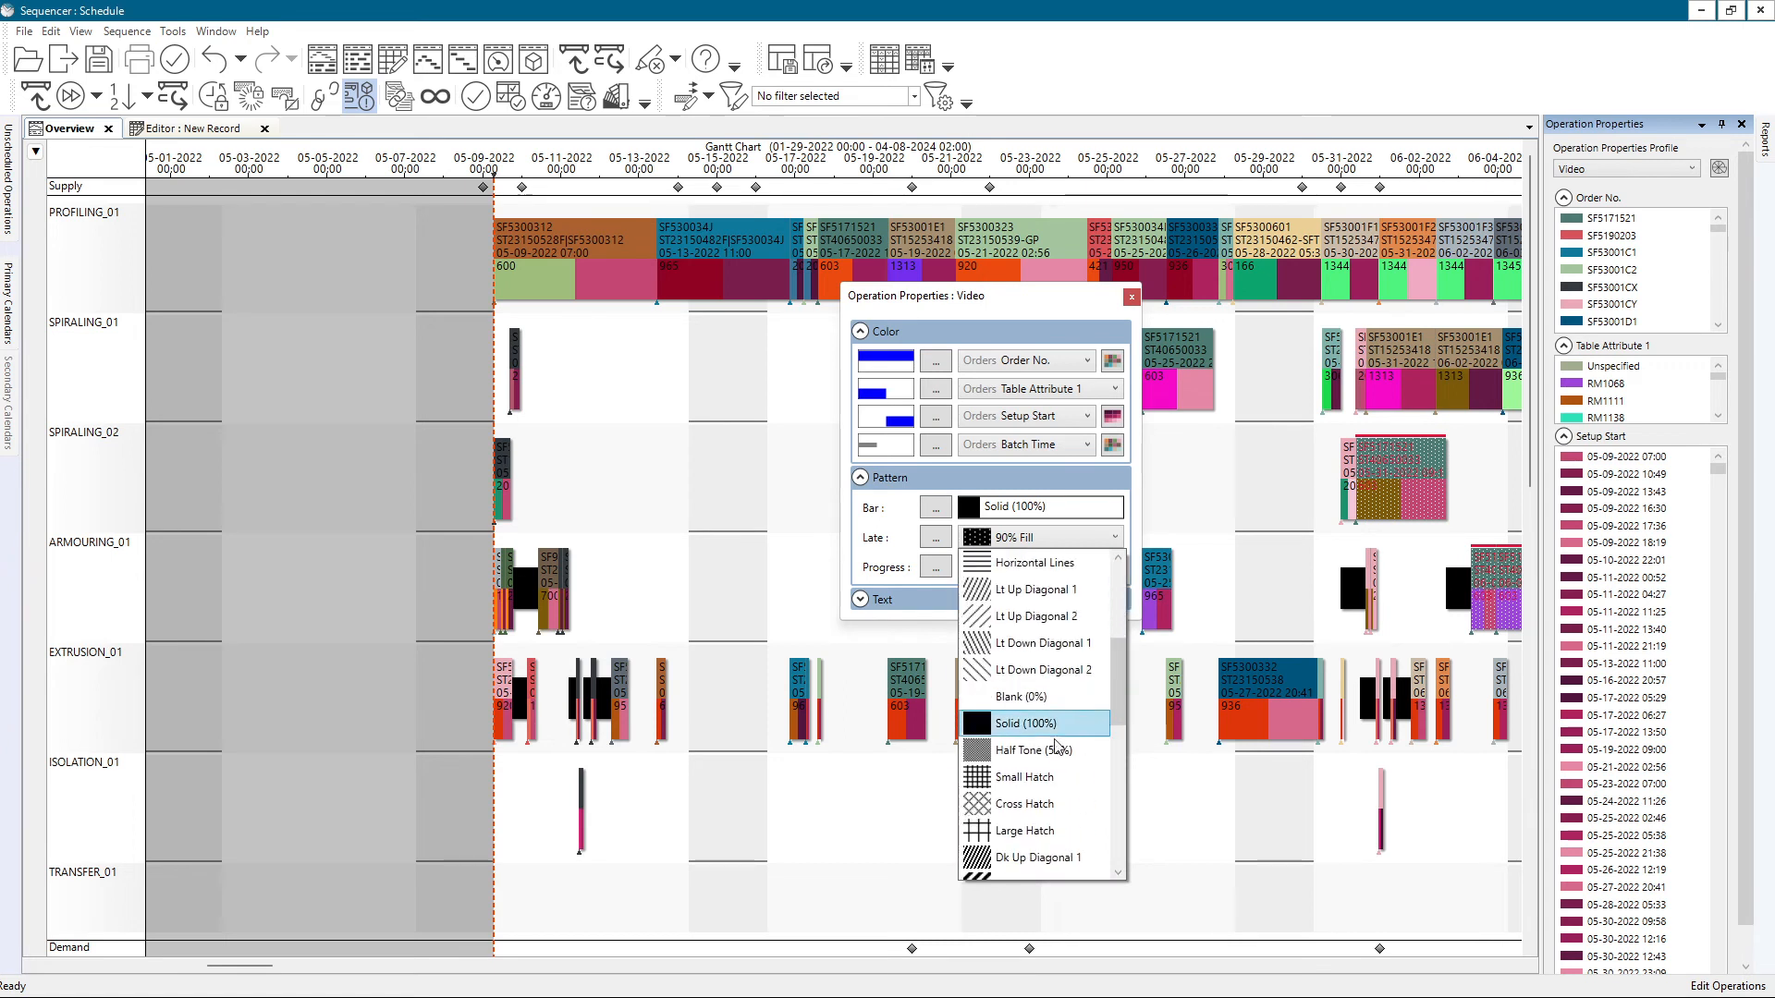
click(1026, 724)
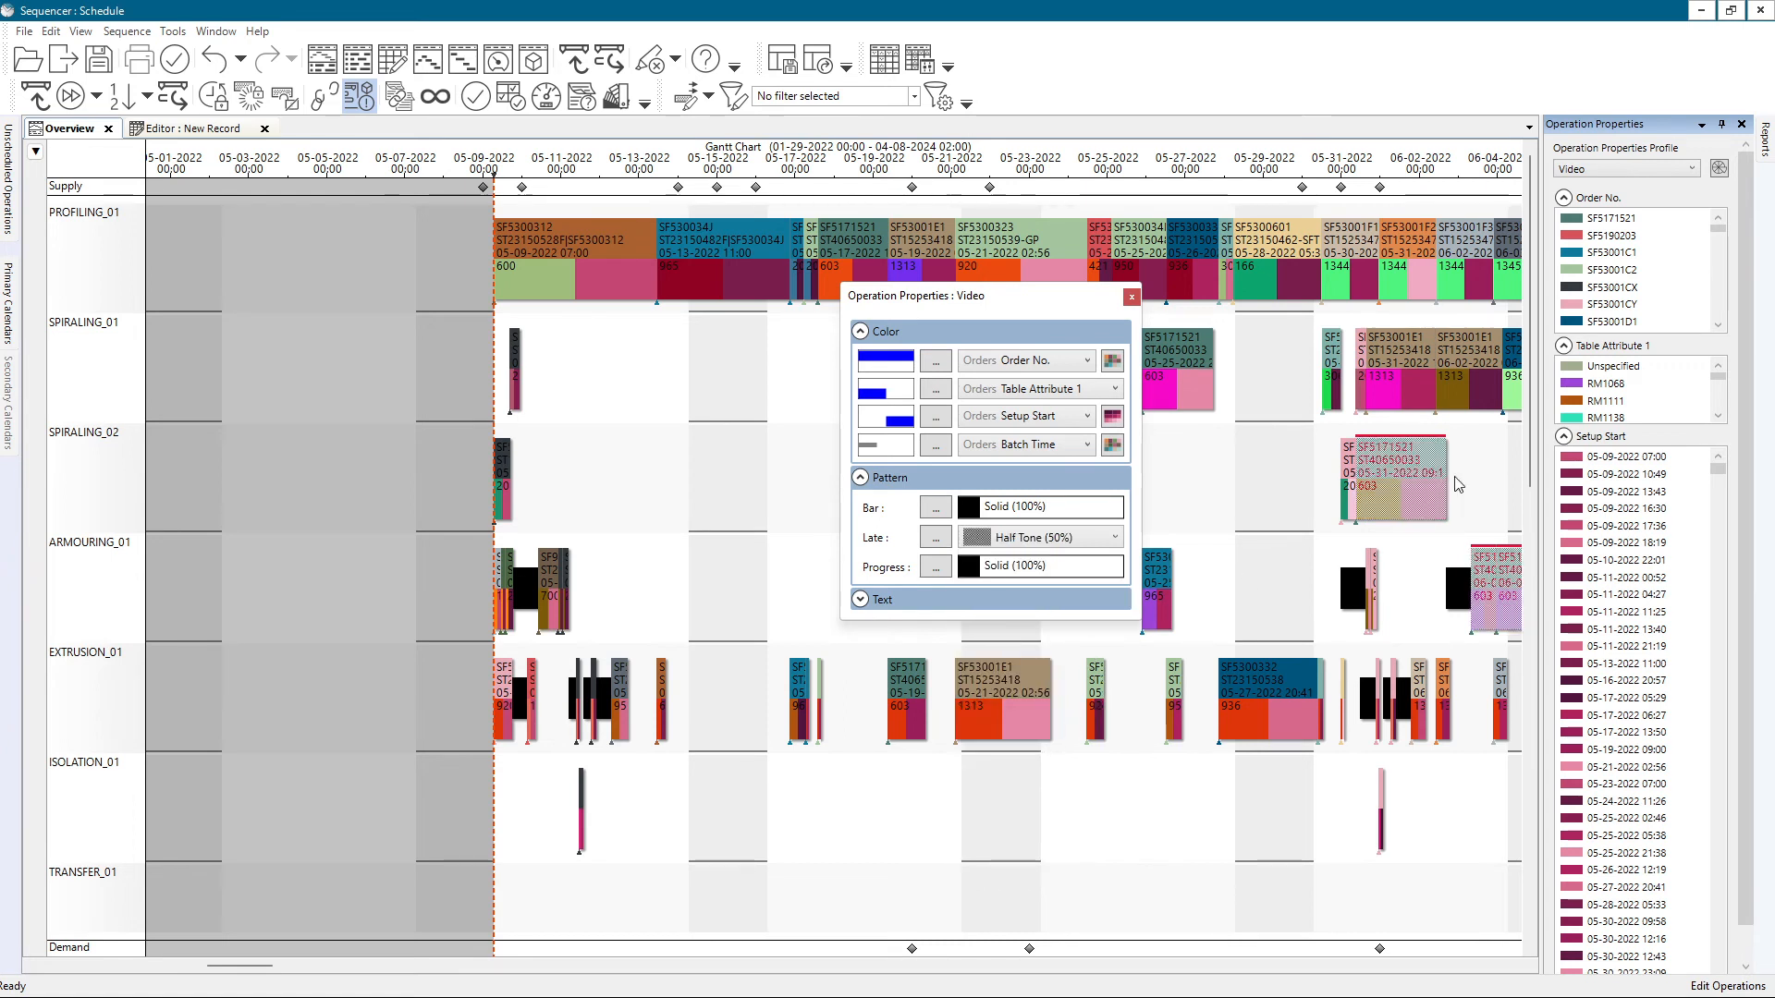
click(1114, 537)
drag(1115, 706, 1110, 556)
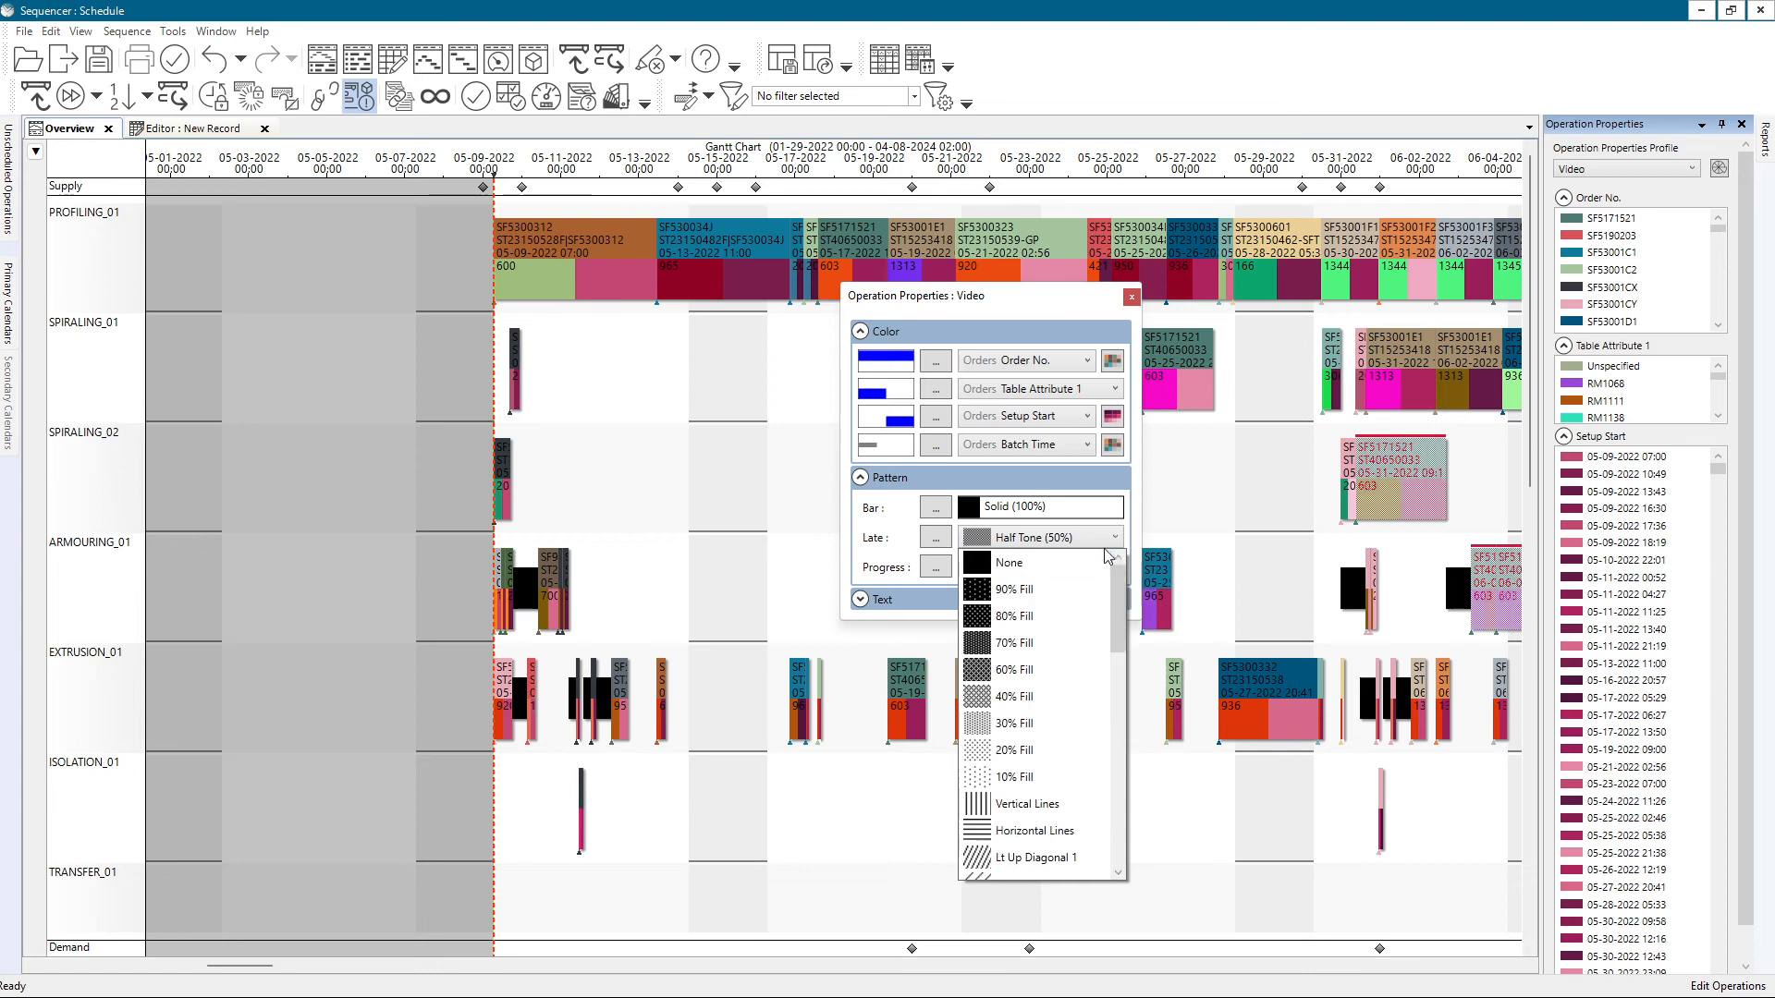
click(1108, 562)
- Set the late pattern to Solid (100%) and close the Video profile and the profile manager
click(1114, 537)
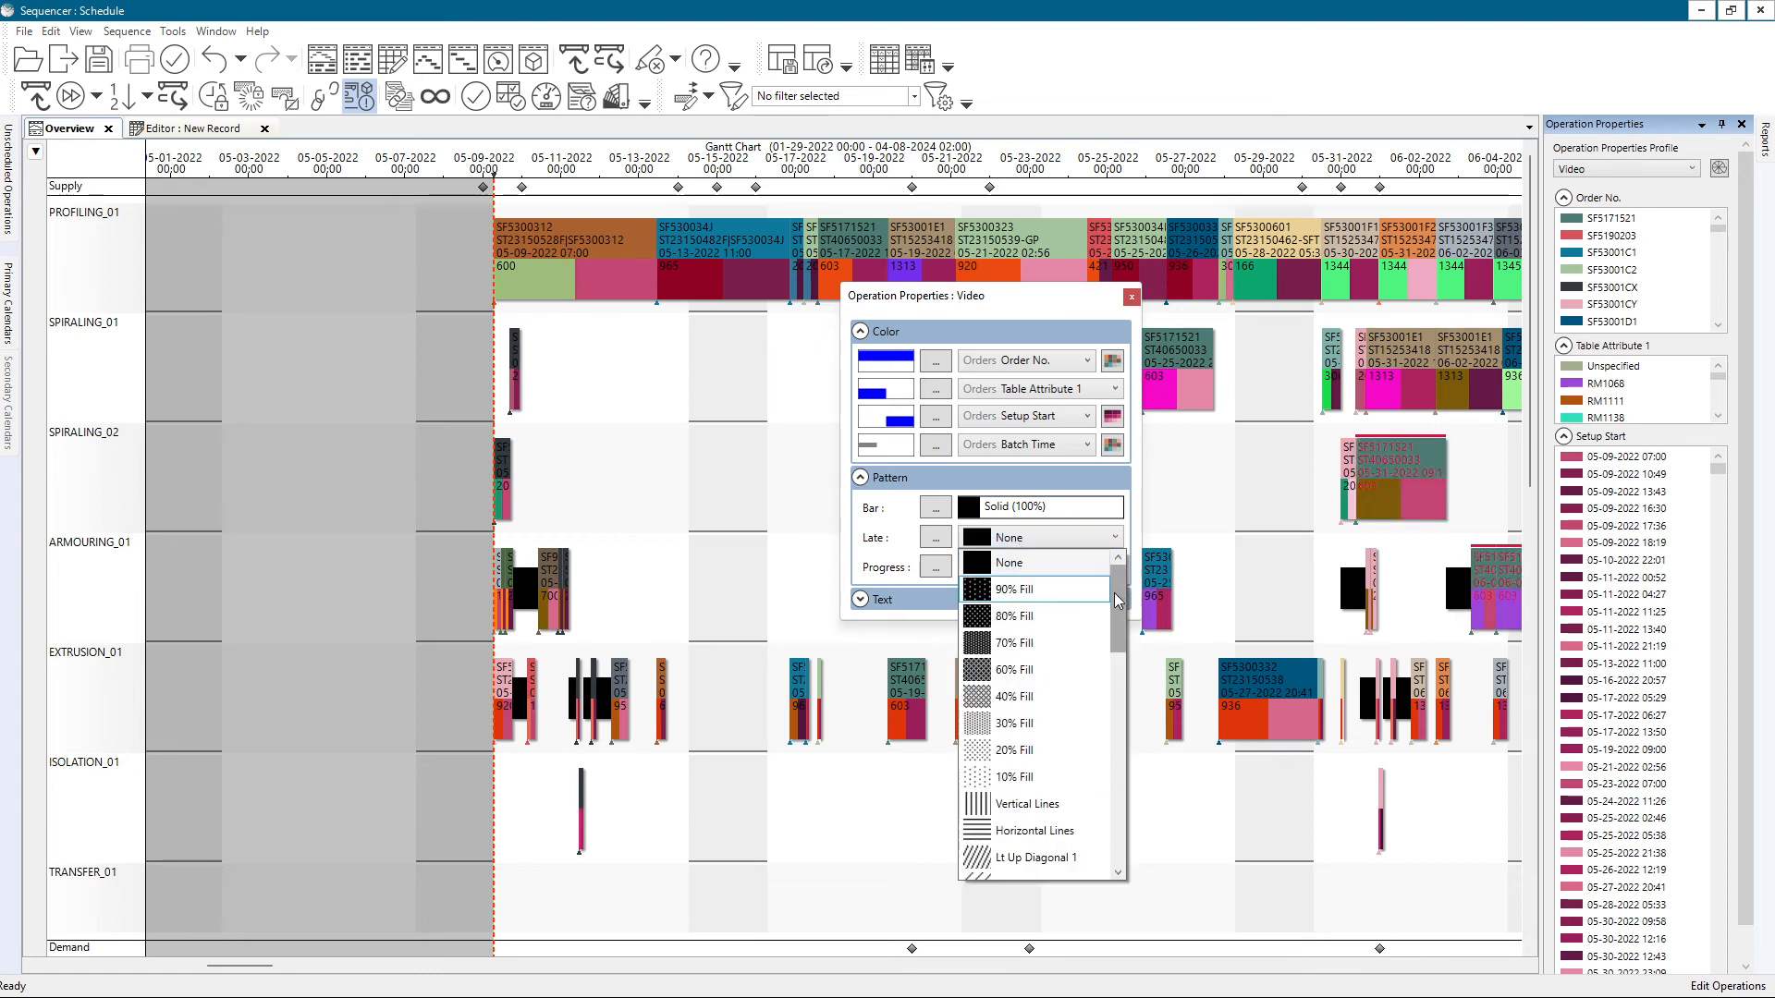
drag(1118, 586, 1116, 684)
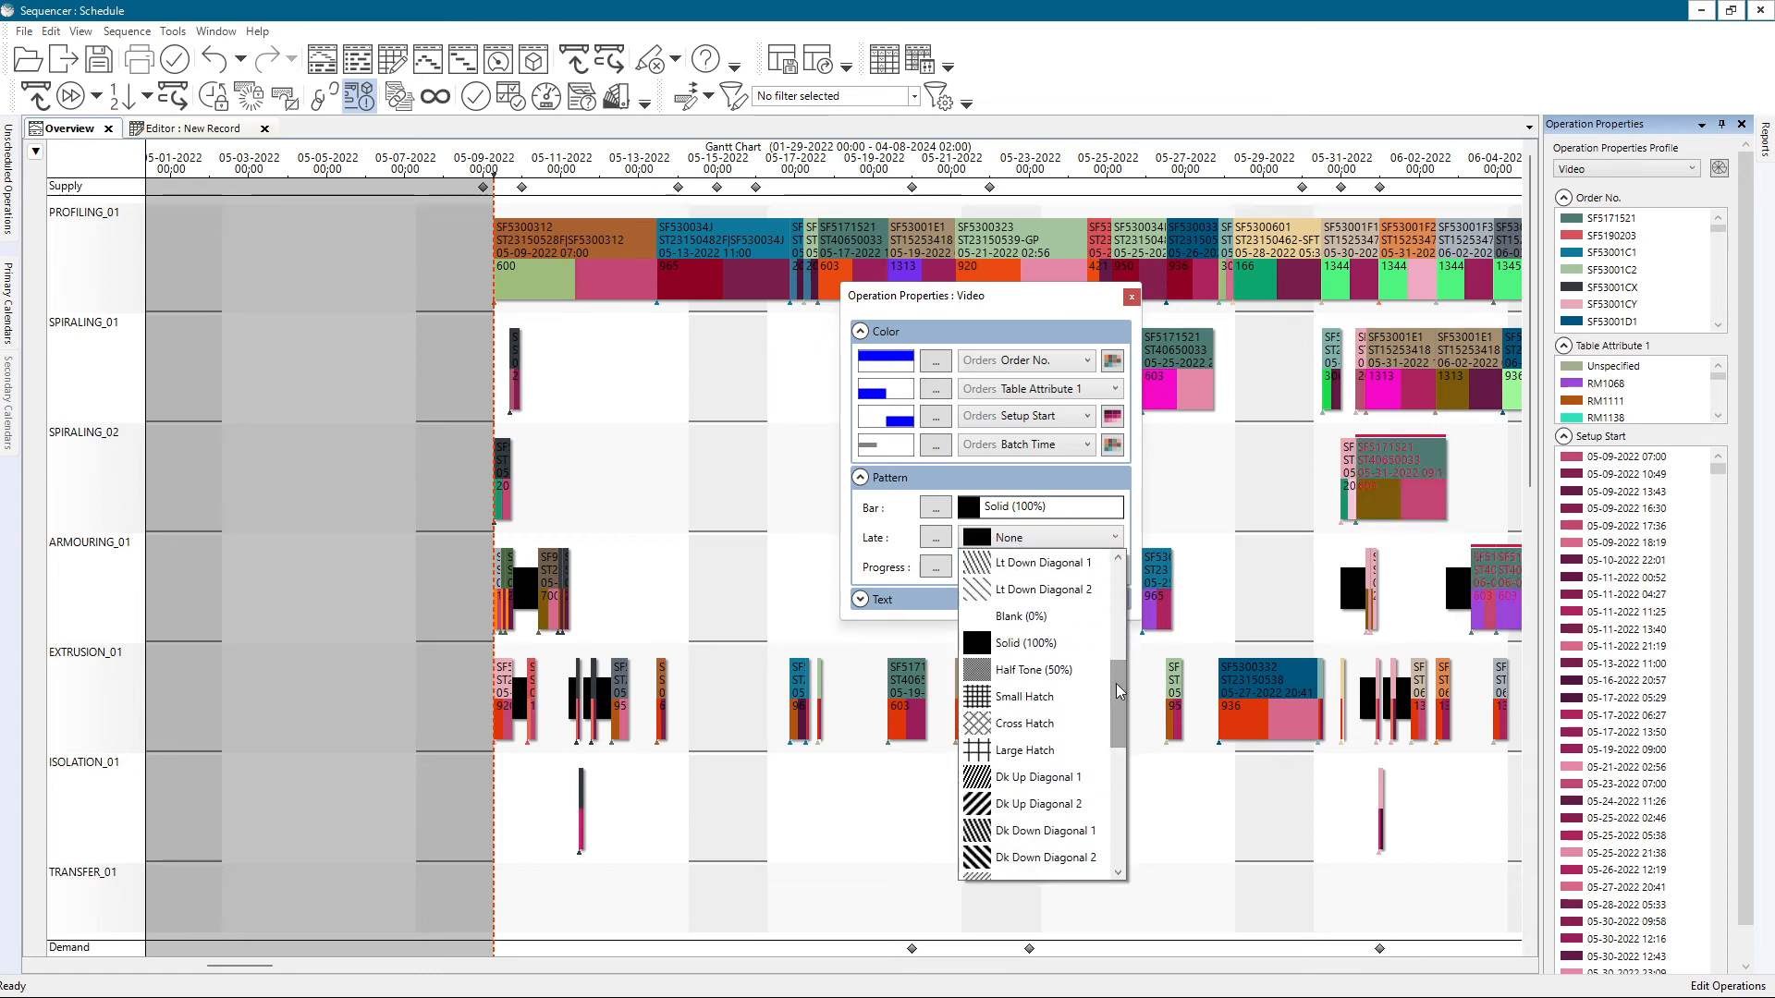
click(1032, 650)
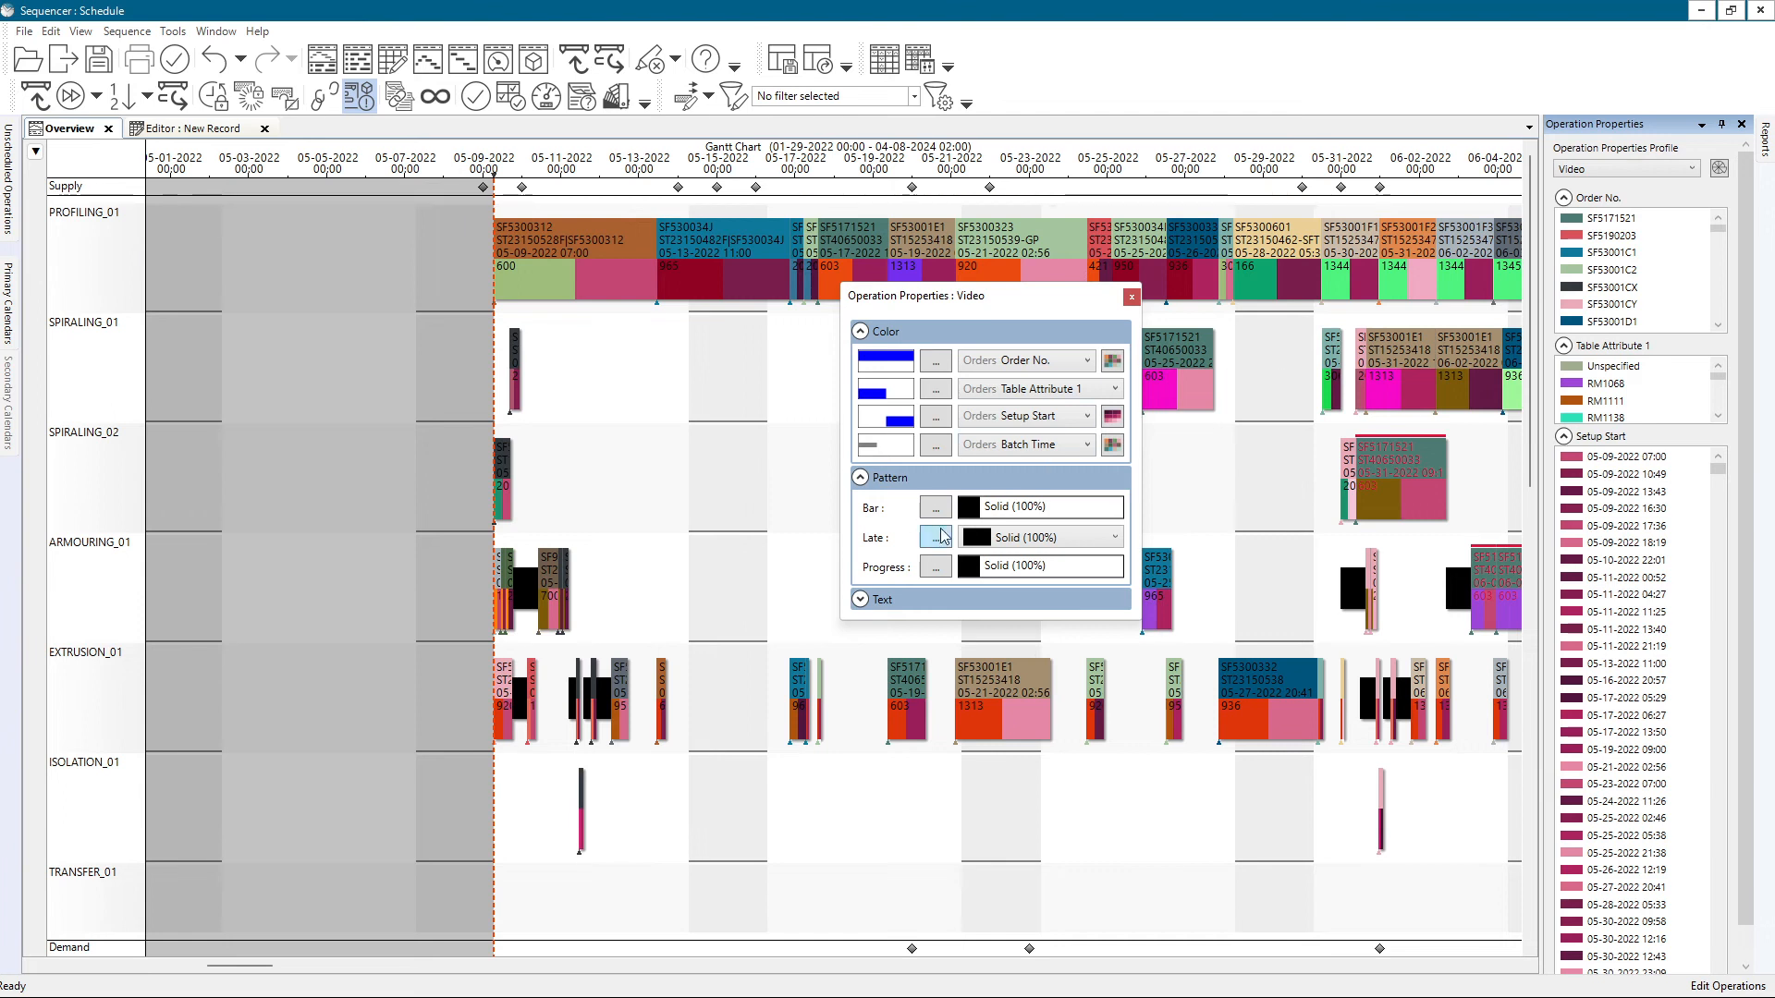
click(1132, 297)
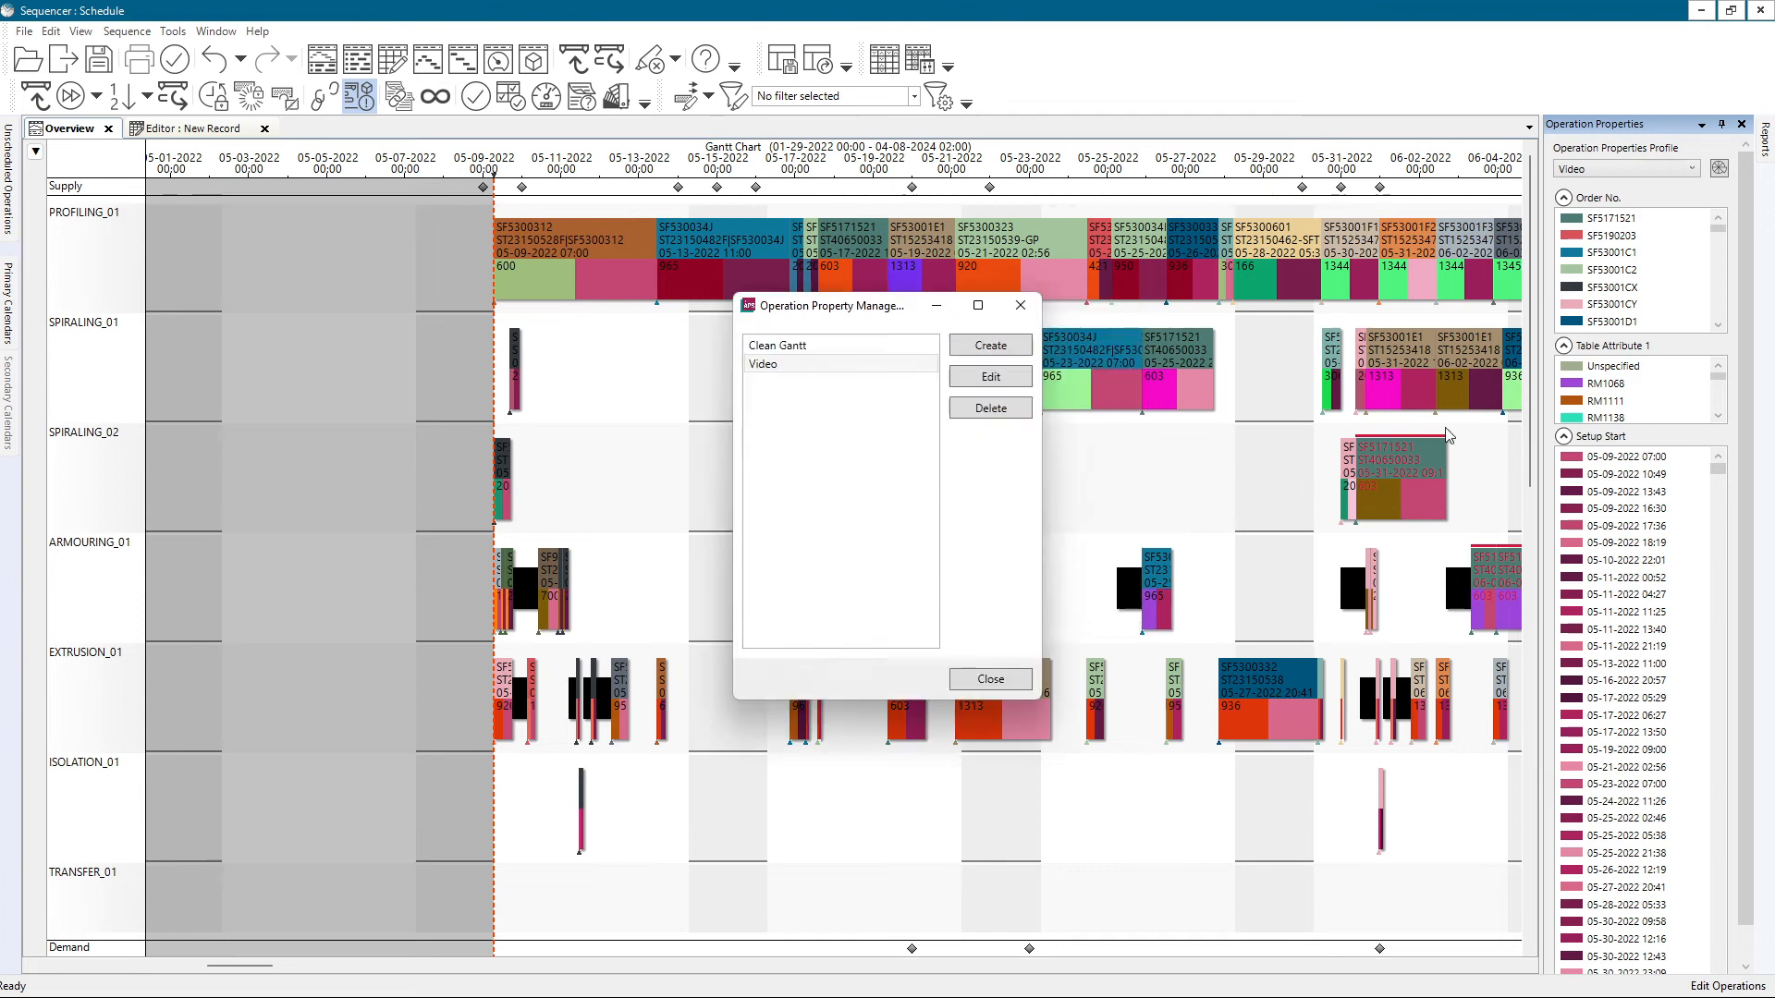
click(1020, 305)
- Highlight the late operations on the Gantt chart and view them on SPIRALING_02 and ARMOURING_01
scroll(1411, 453, up, 5)
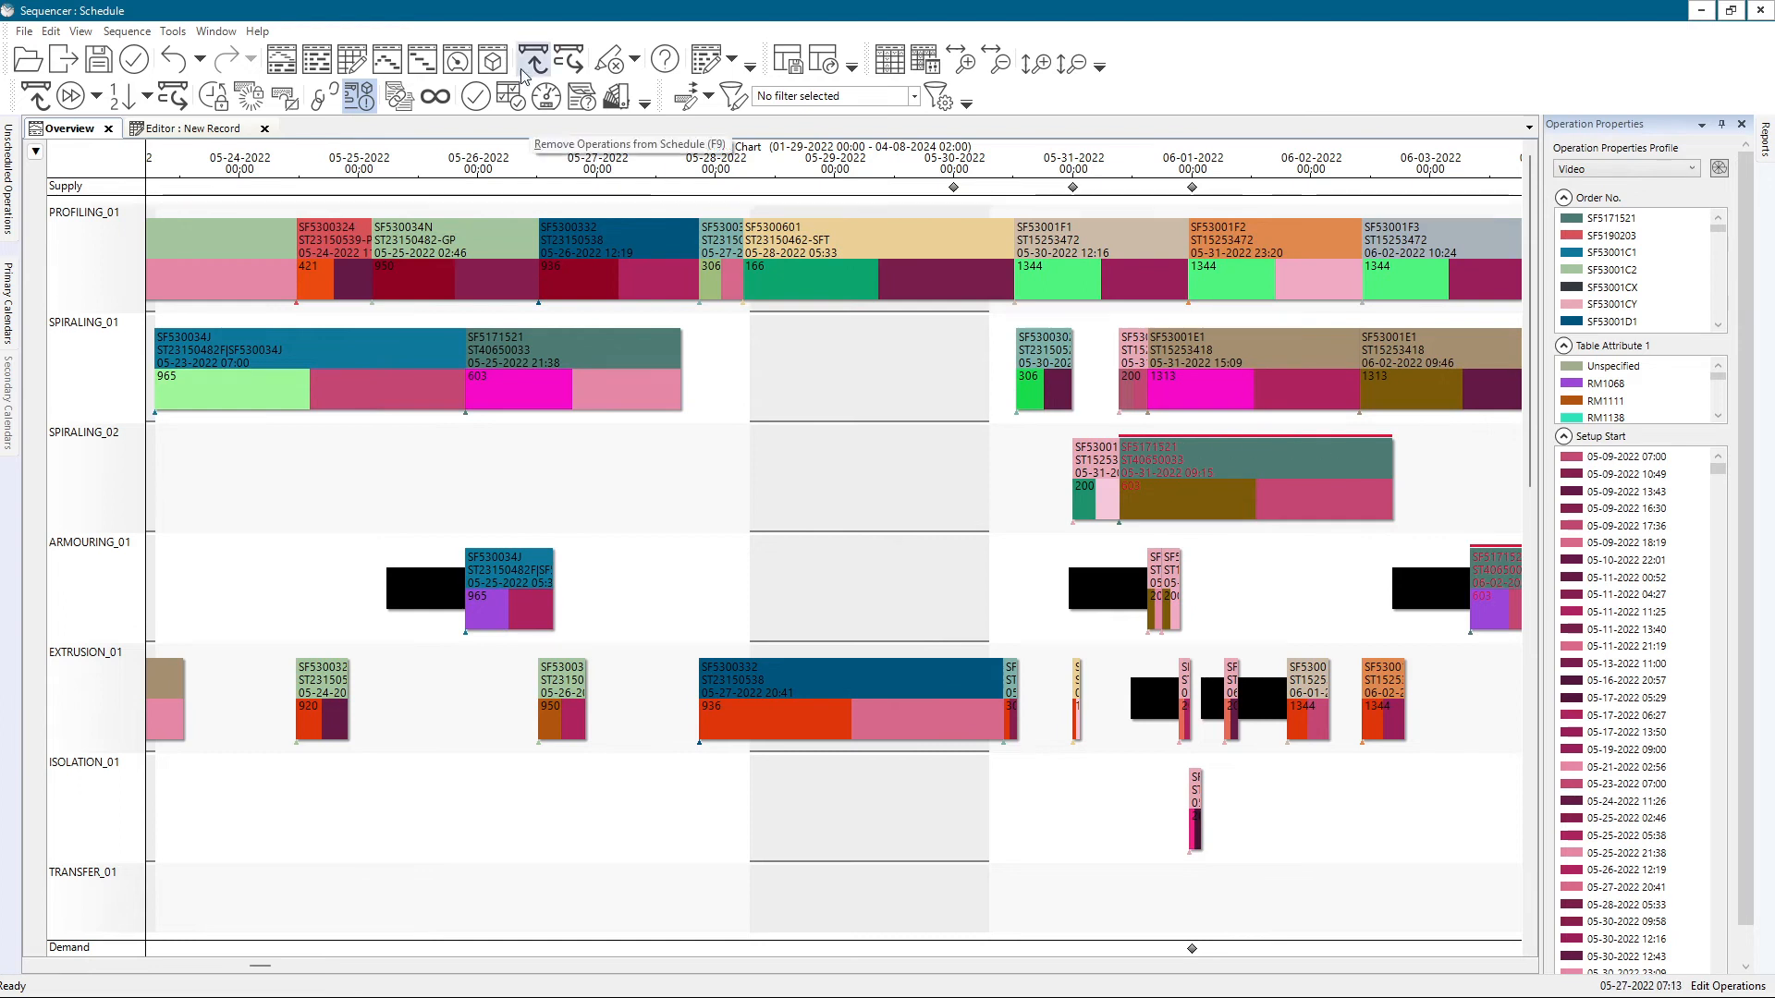
click(635, 62)
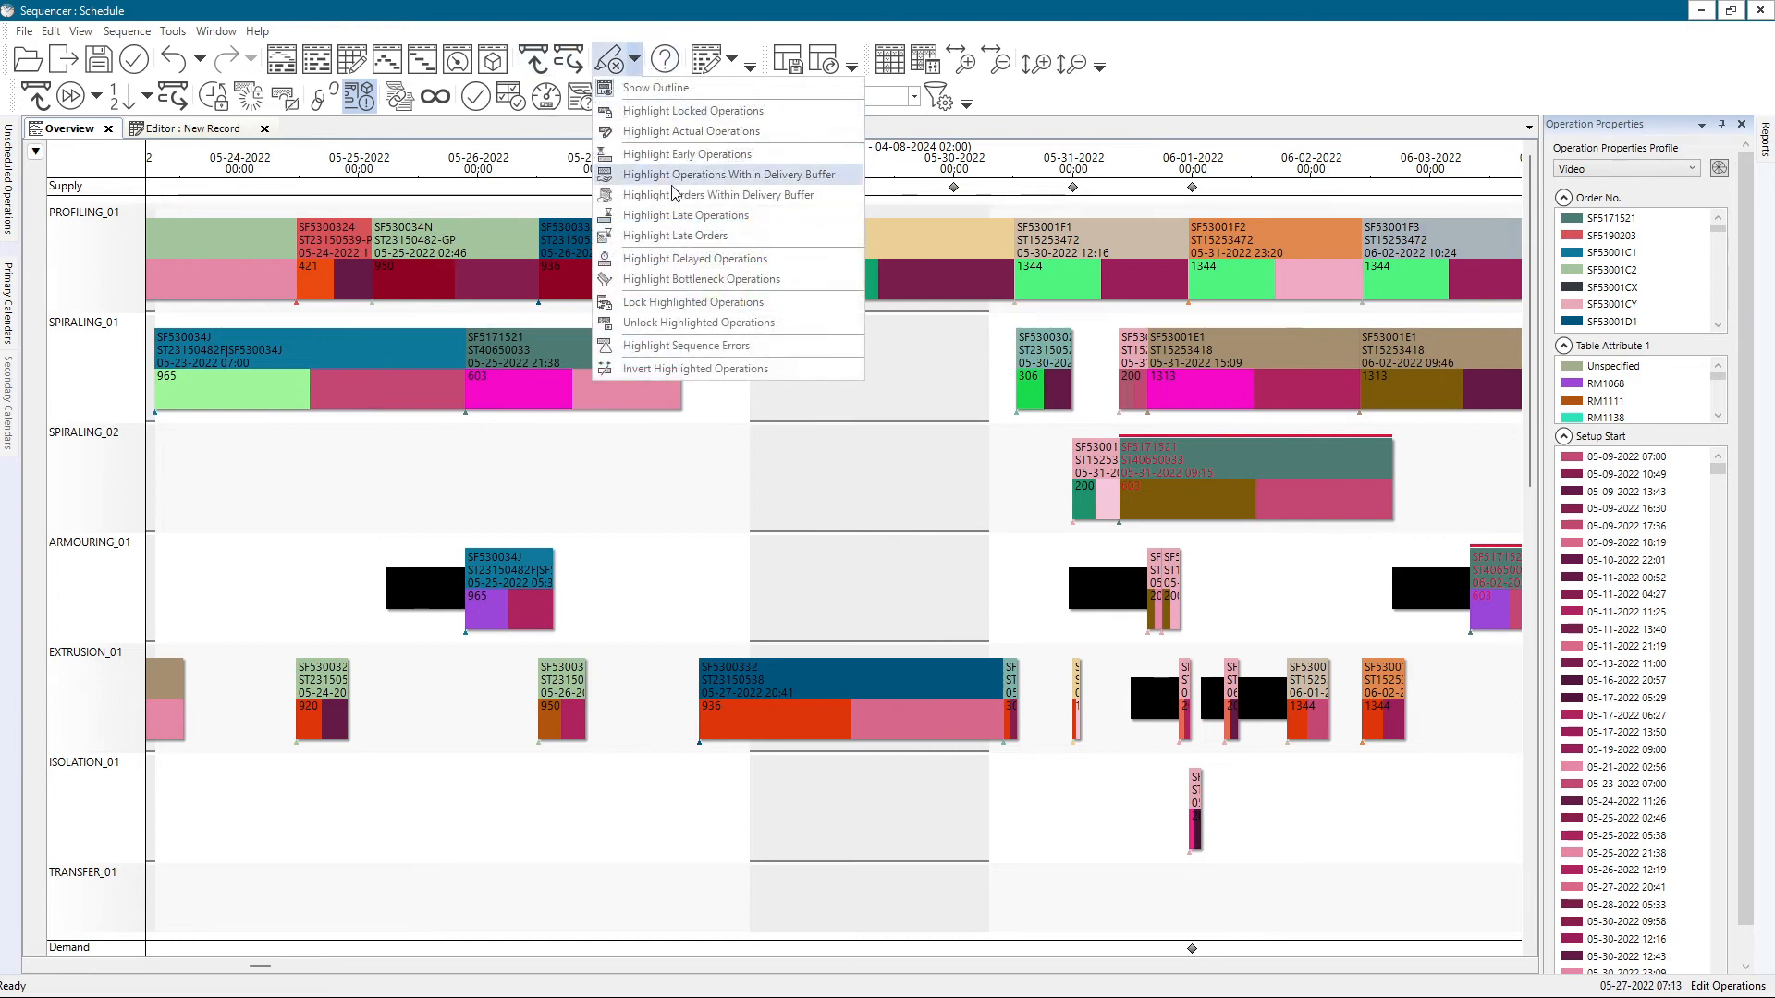
click(689, 234)
scroll(941, 431, down, 2)
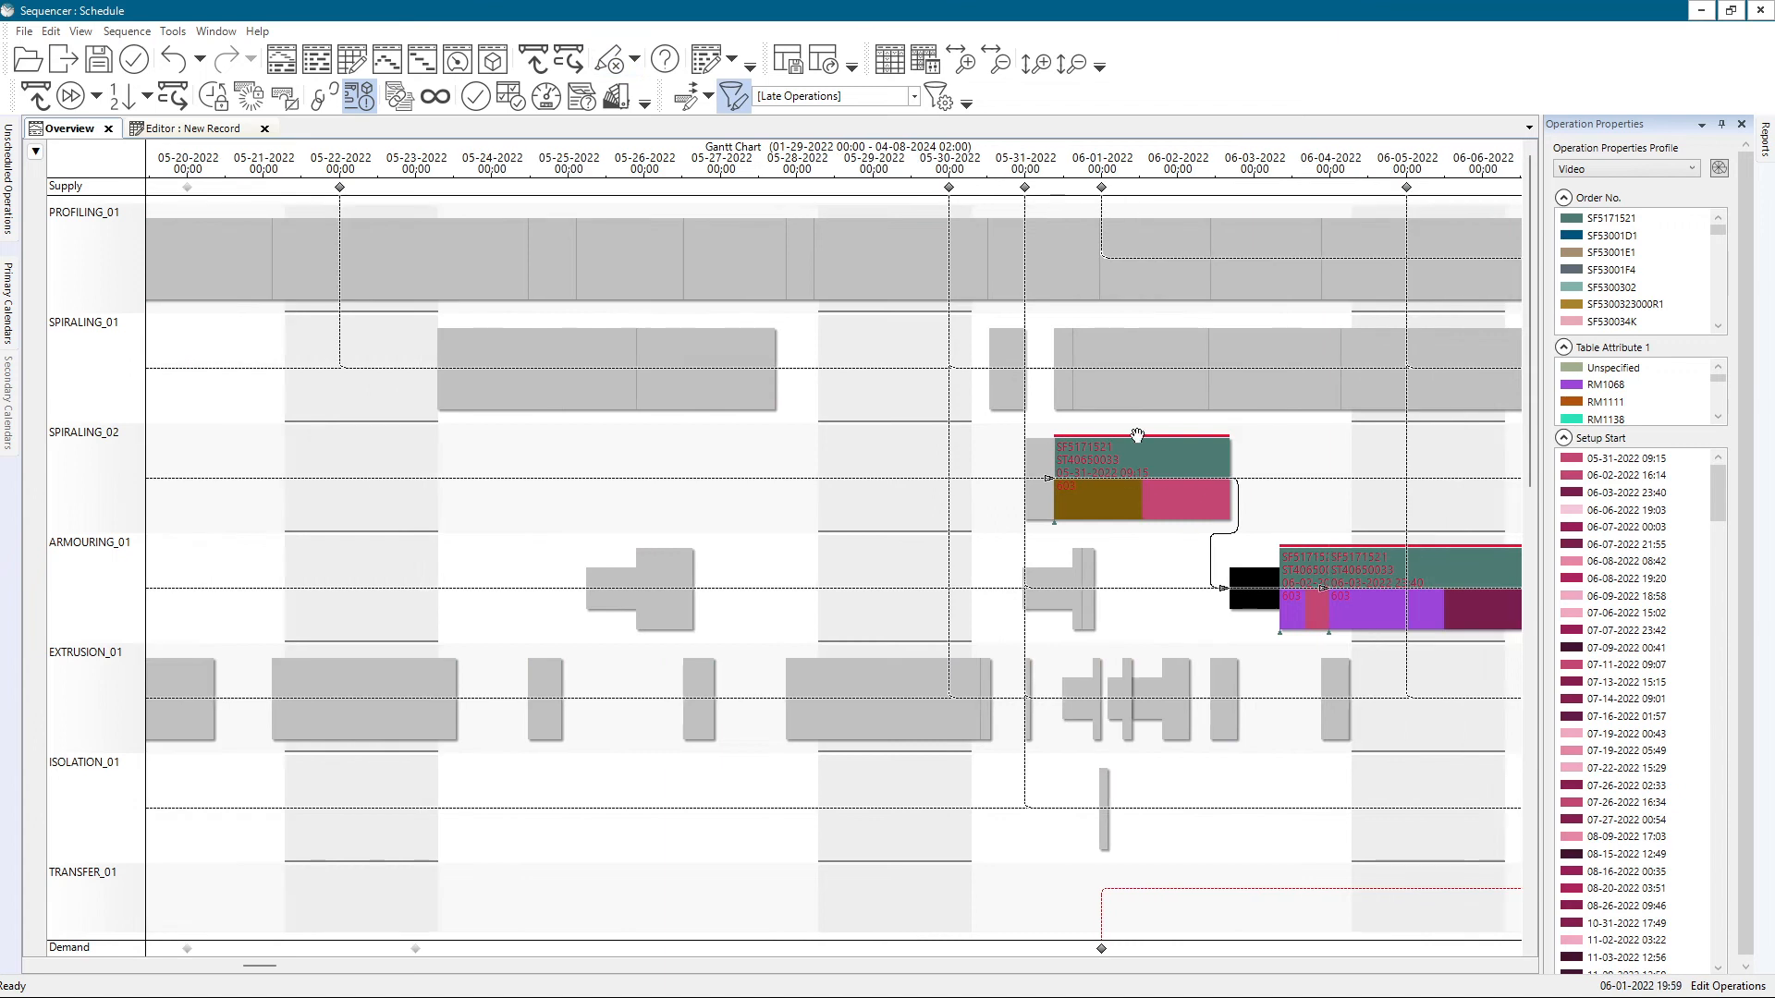
- Clear the late operations highlighting and examine the schedule across all resources from PROFILING_01 to EXTERNAL
click(1296, 467)
scroll(1238, 467, down, 7)
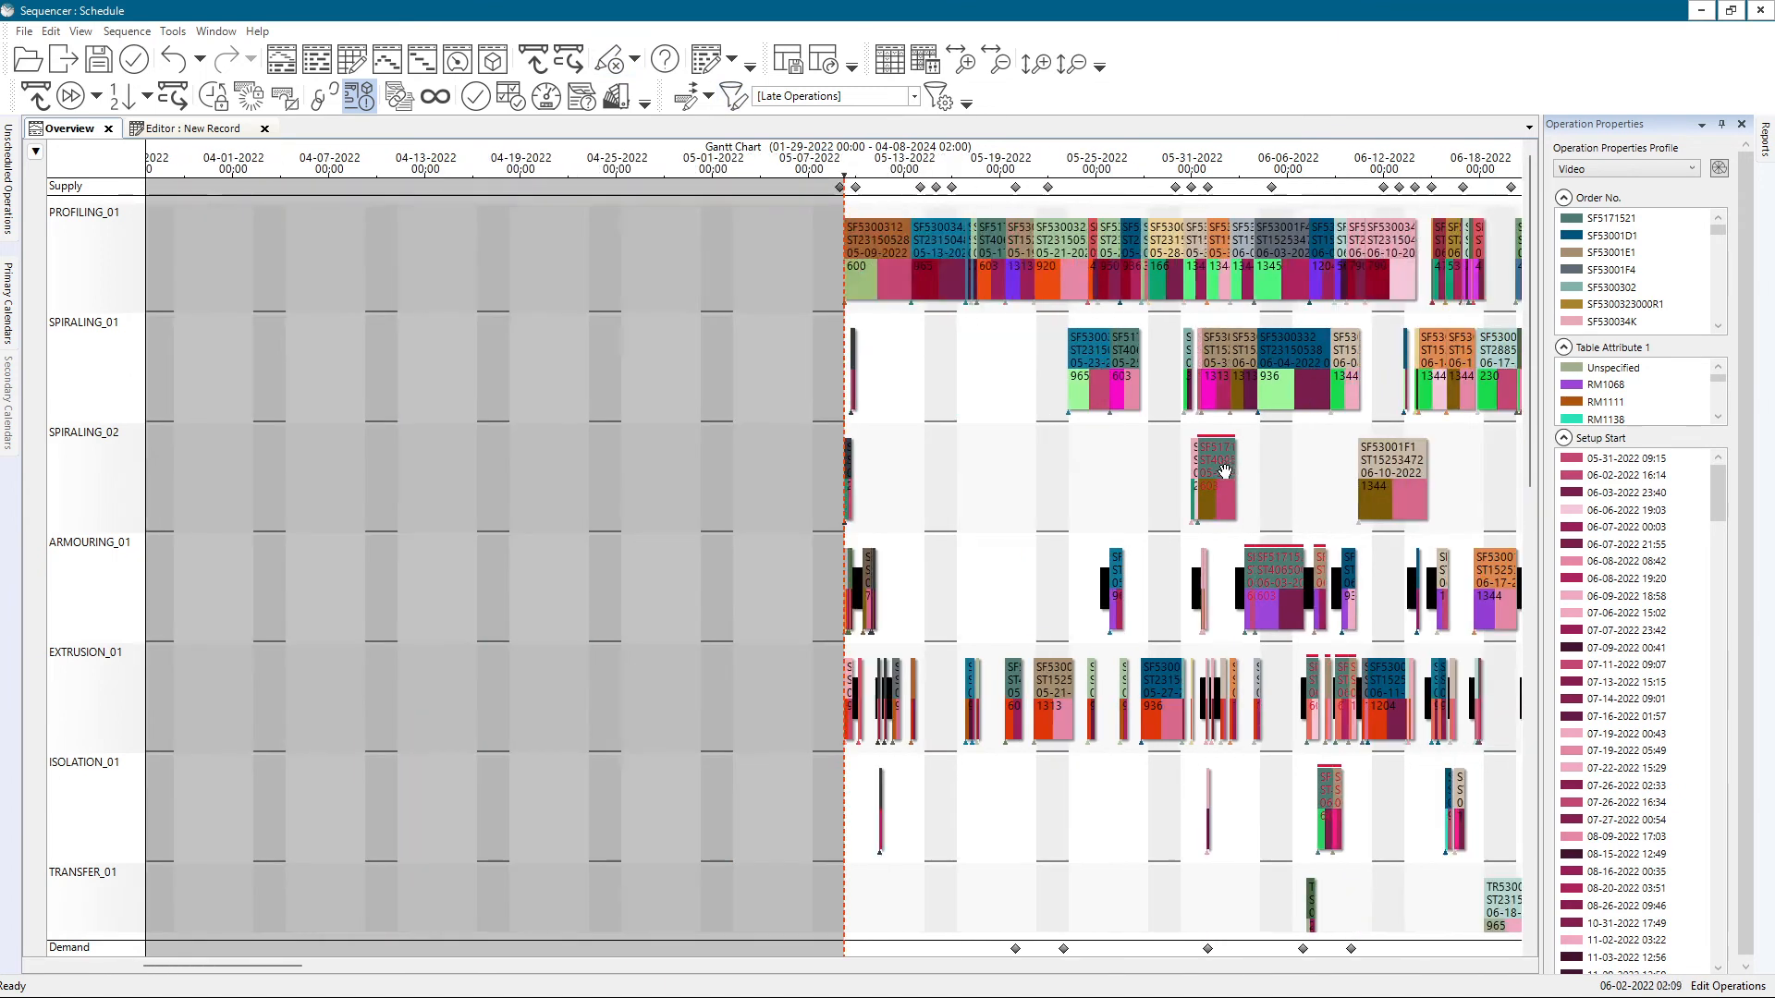
scroll(1225, 472, down, 1)
drag(1262, 477, 886, 482)
scroll(886, 482, down, 3)
scroll(891, 444, down, 2)
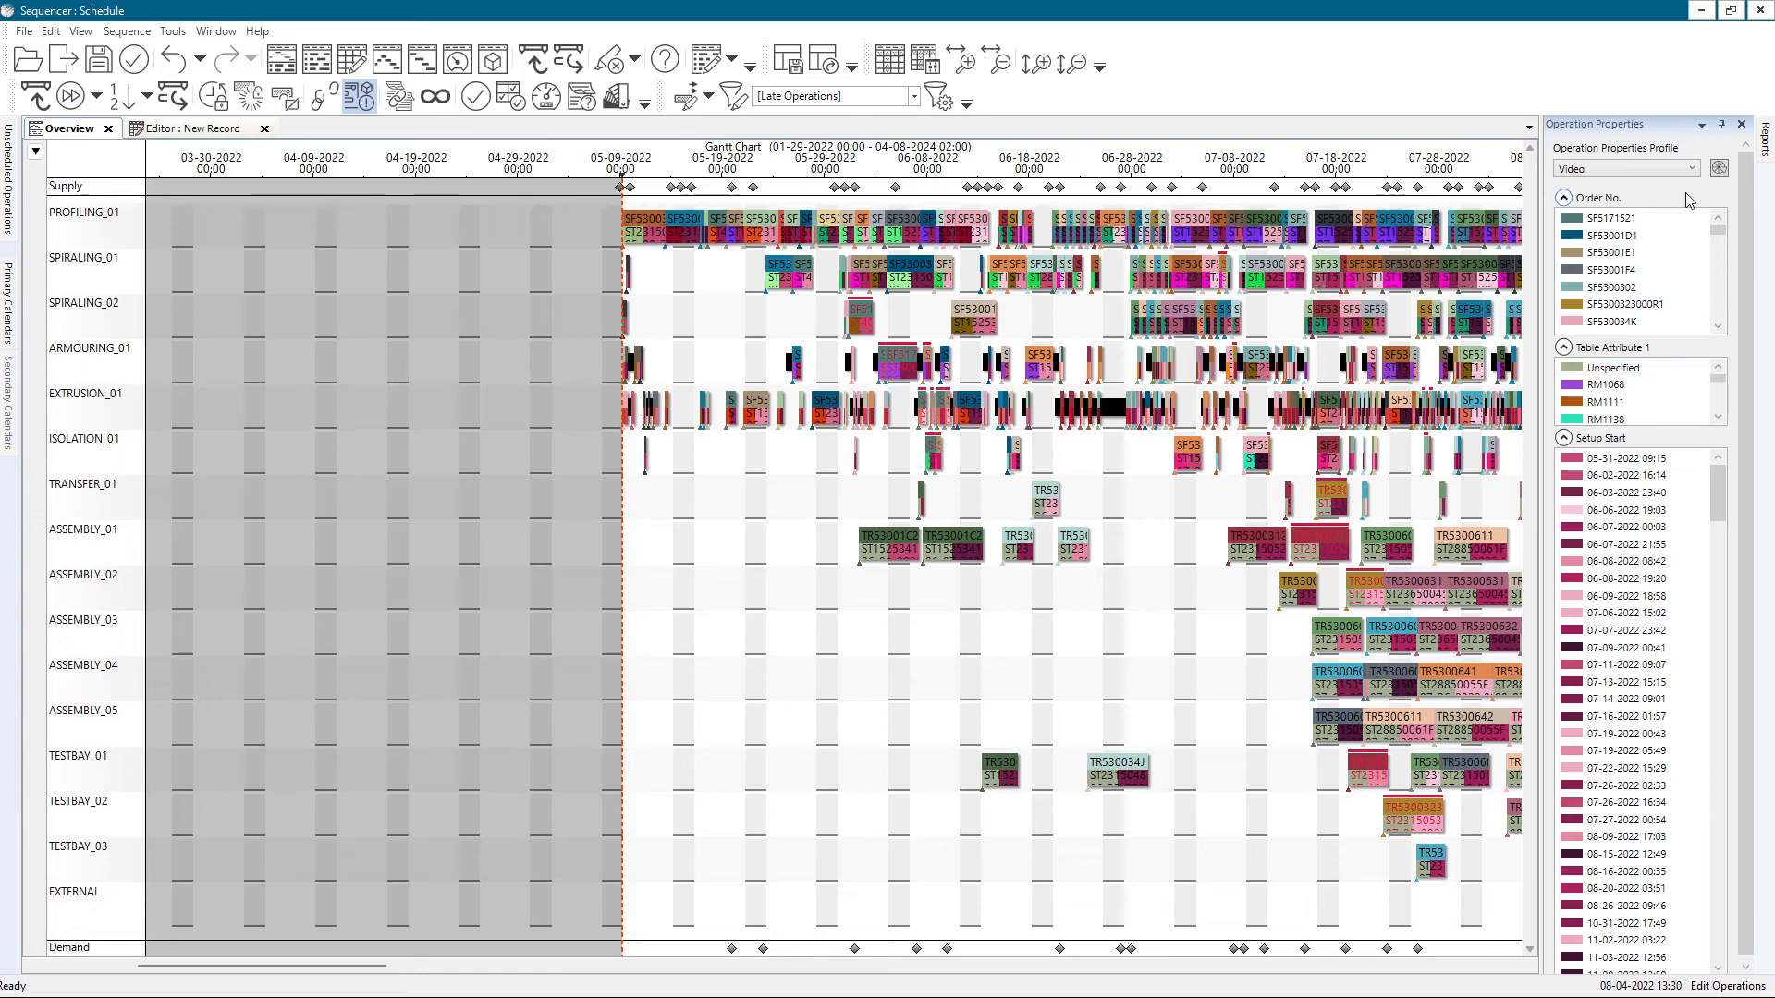
- Edit the Video profile so its fourth color field is Table Attribute 3, and close the profile manager
click(1717, 169)
click(764, 364)
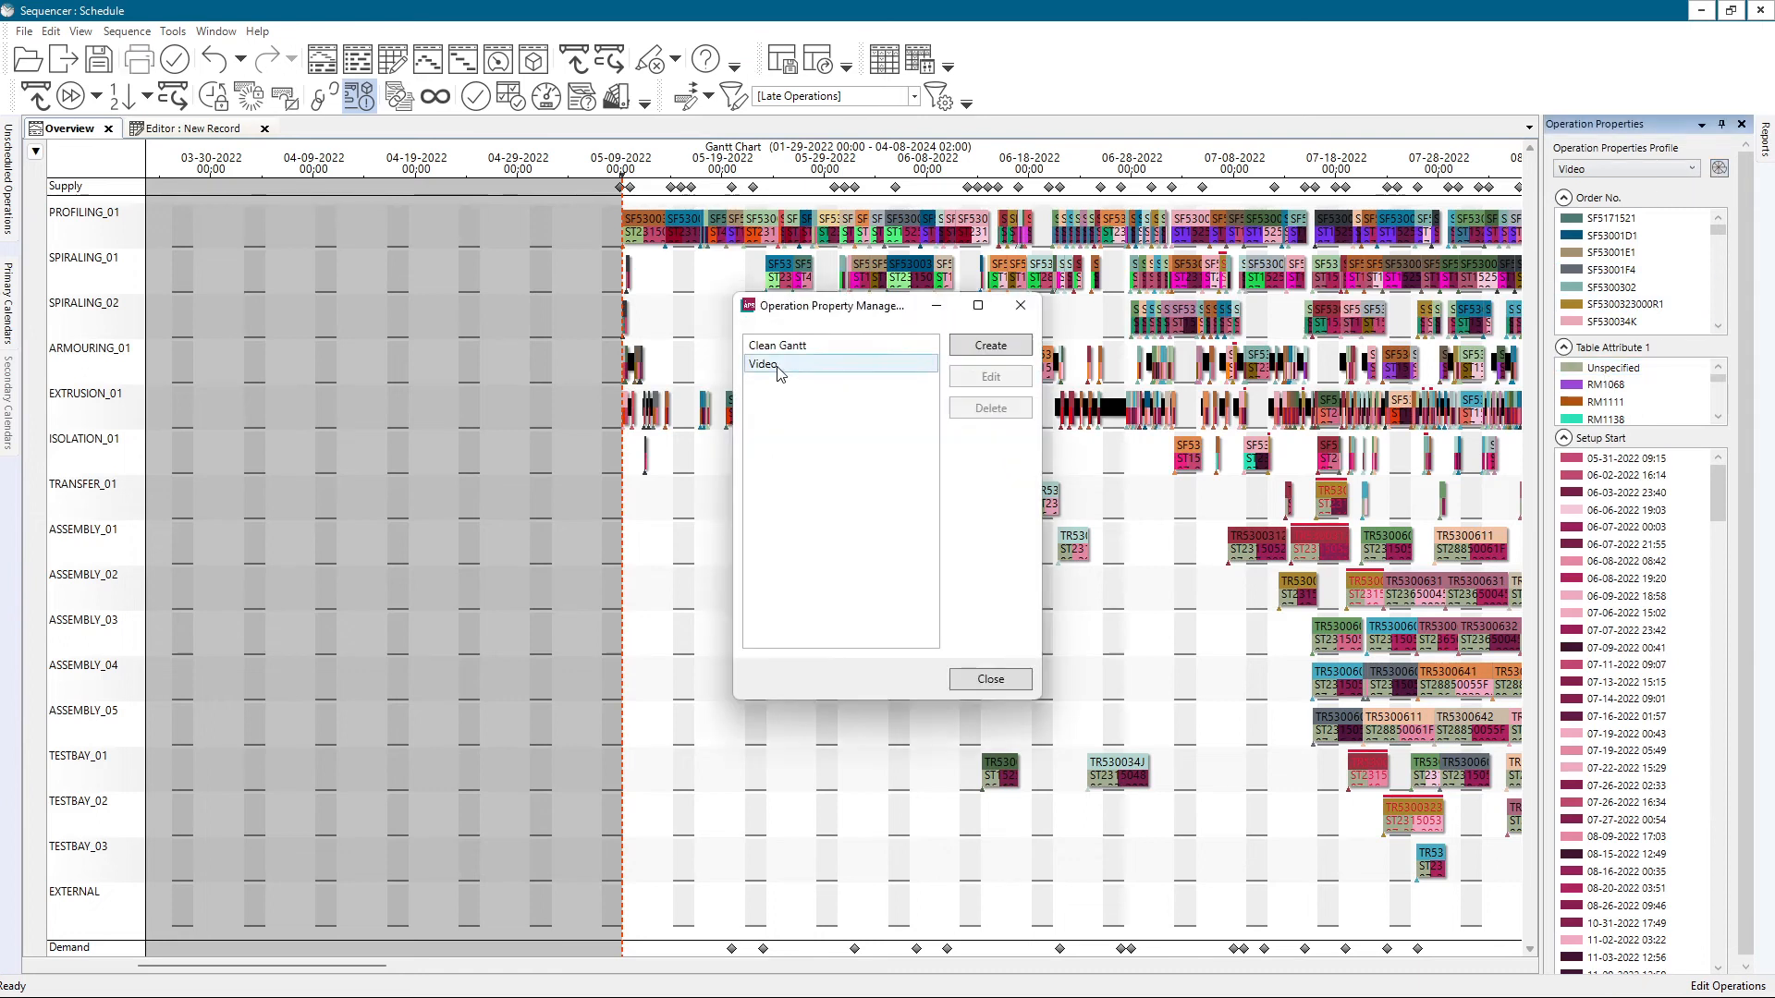
click(989, 378)
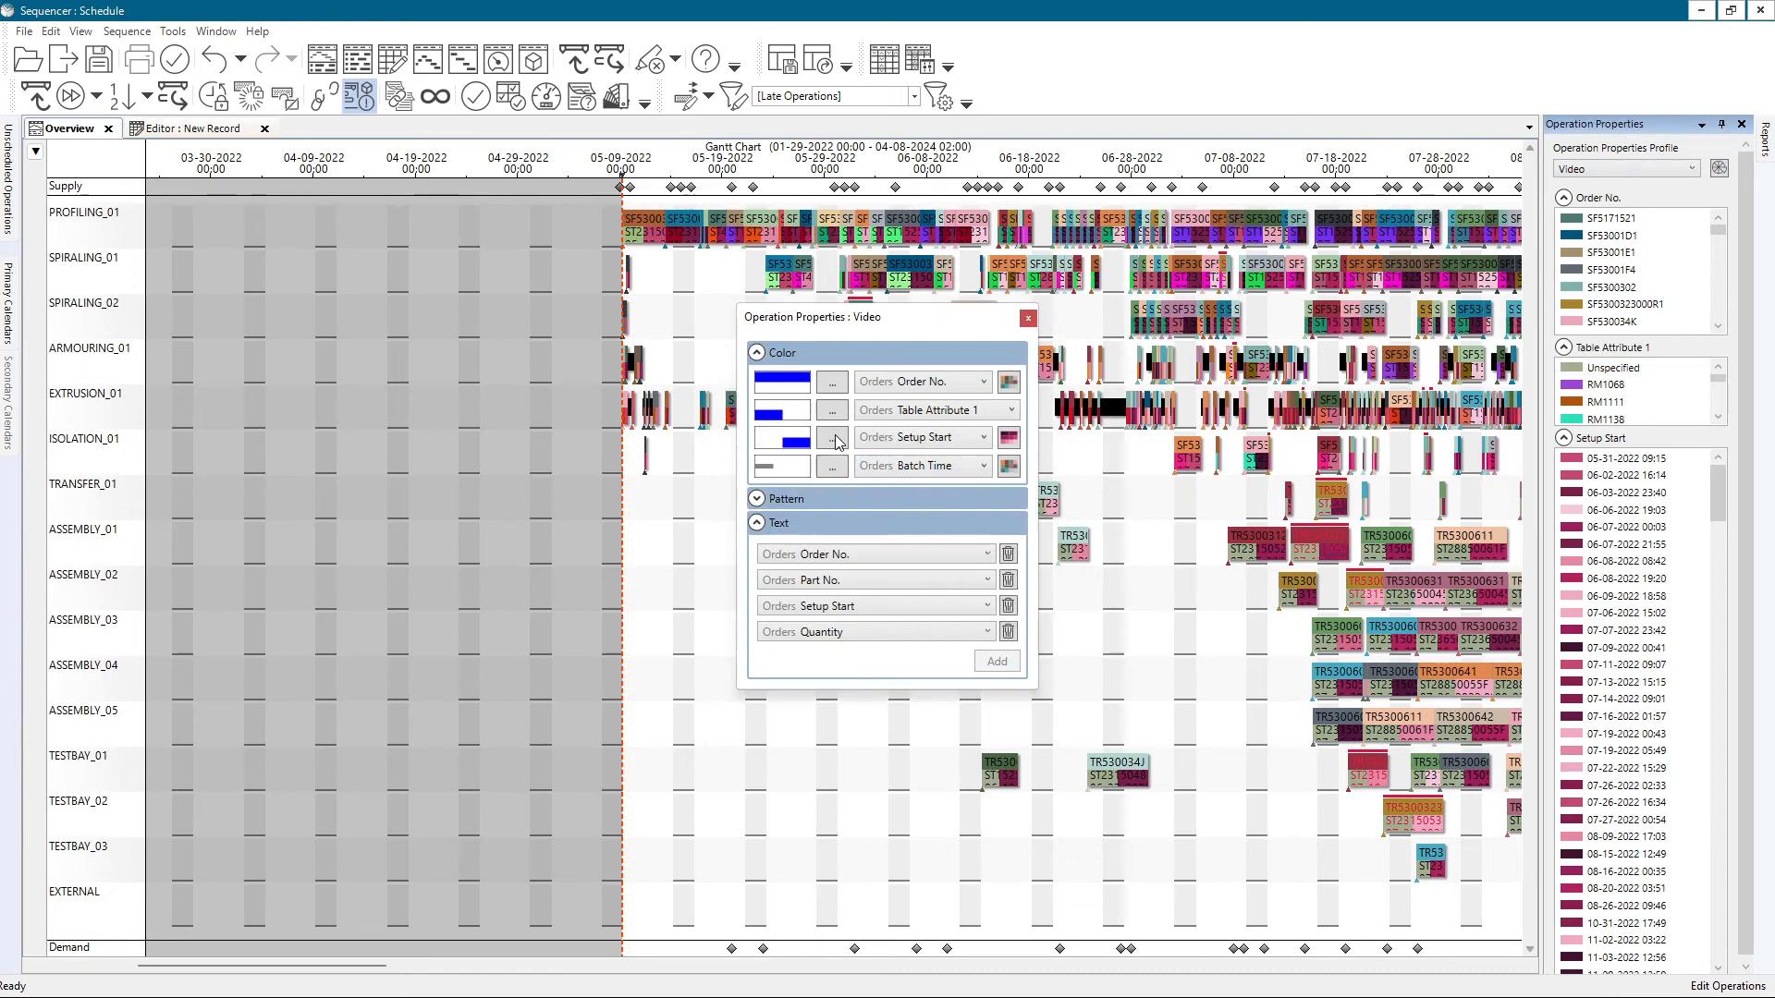
click(976, 473)
drag(1061, 517, 1056, 566)
scroll(1057, 566, down, 5)
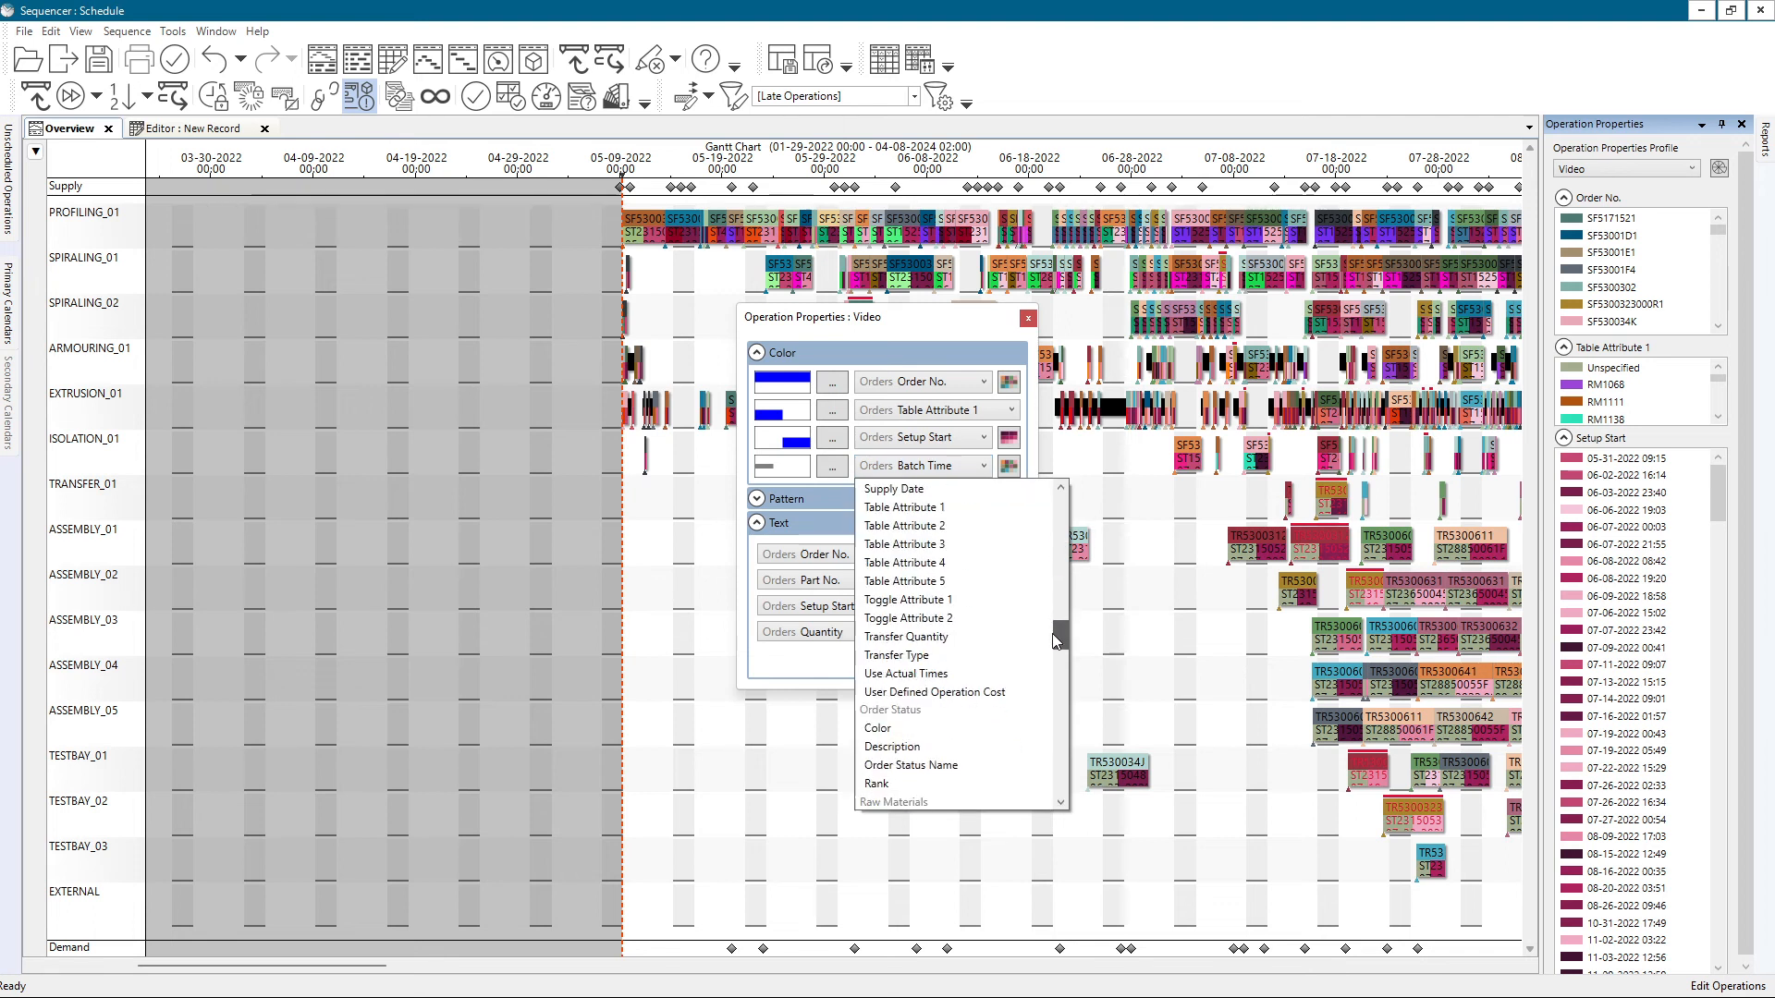
click(987, 545)
click(1033, 319)
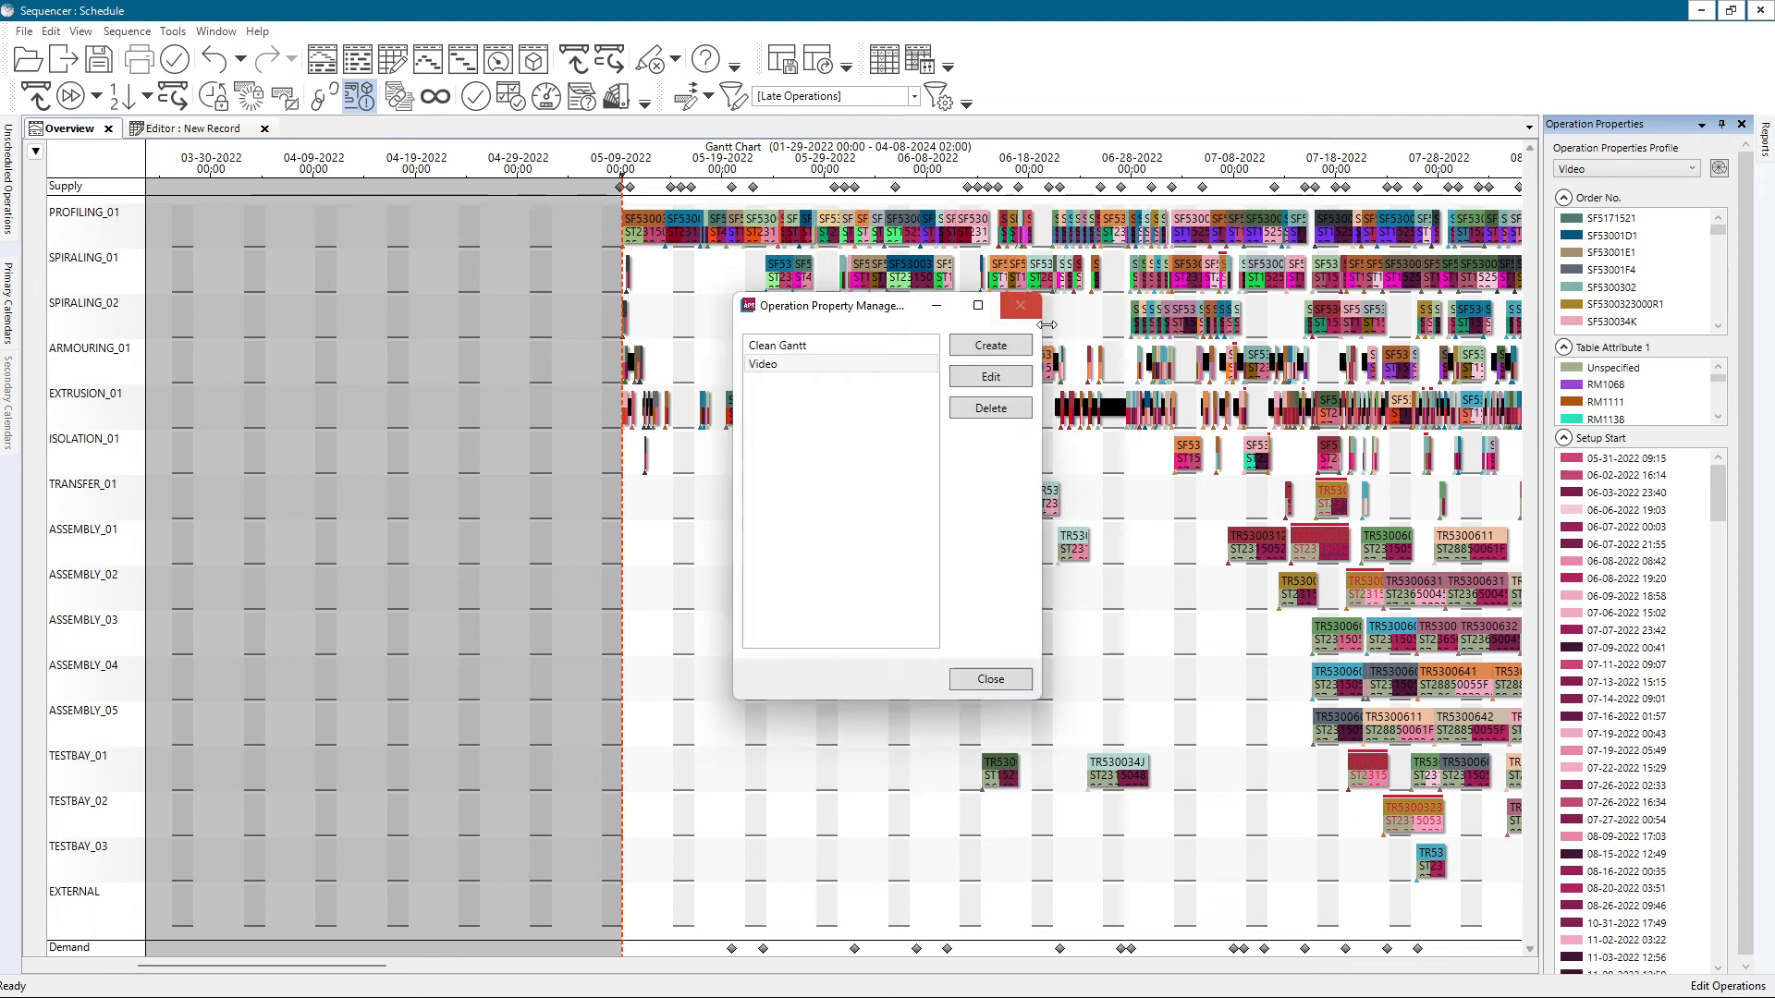
click(1021, 312)
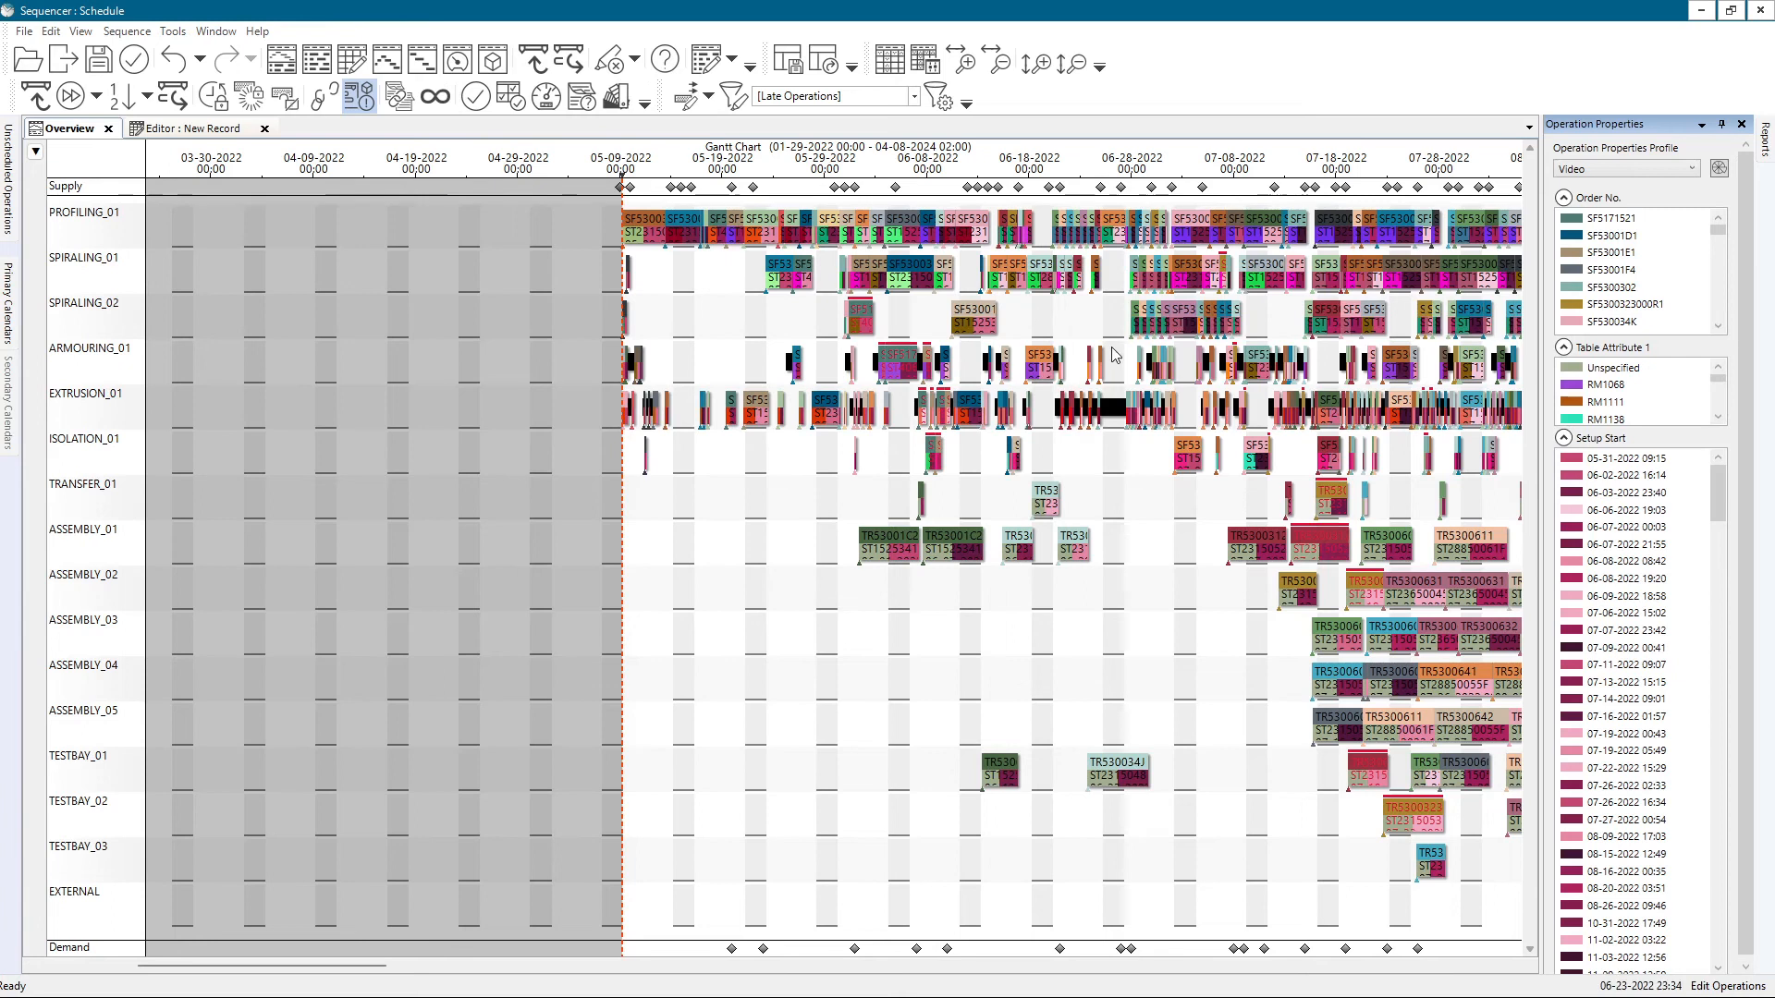
- Compare all resources' bars under the Clean Gantt profile and switch back to the Video profile
click(1659, 163)
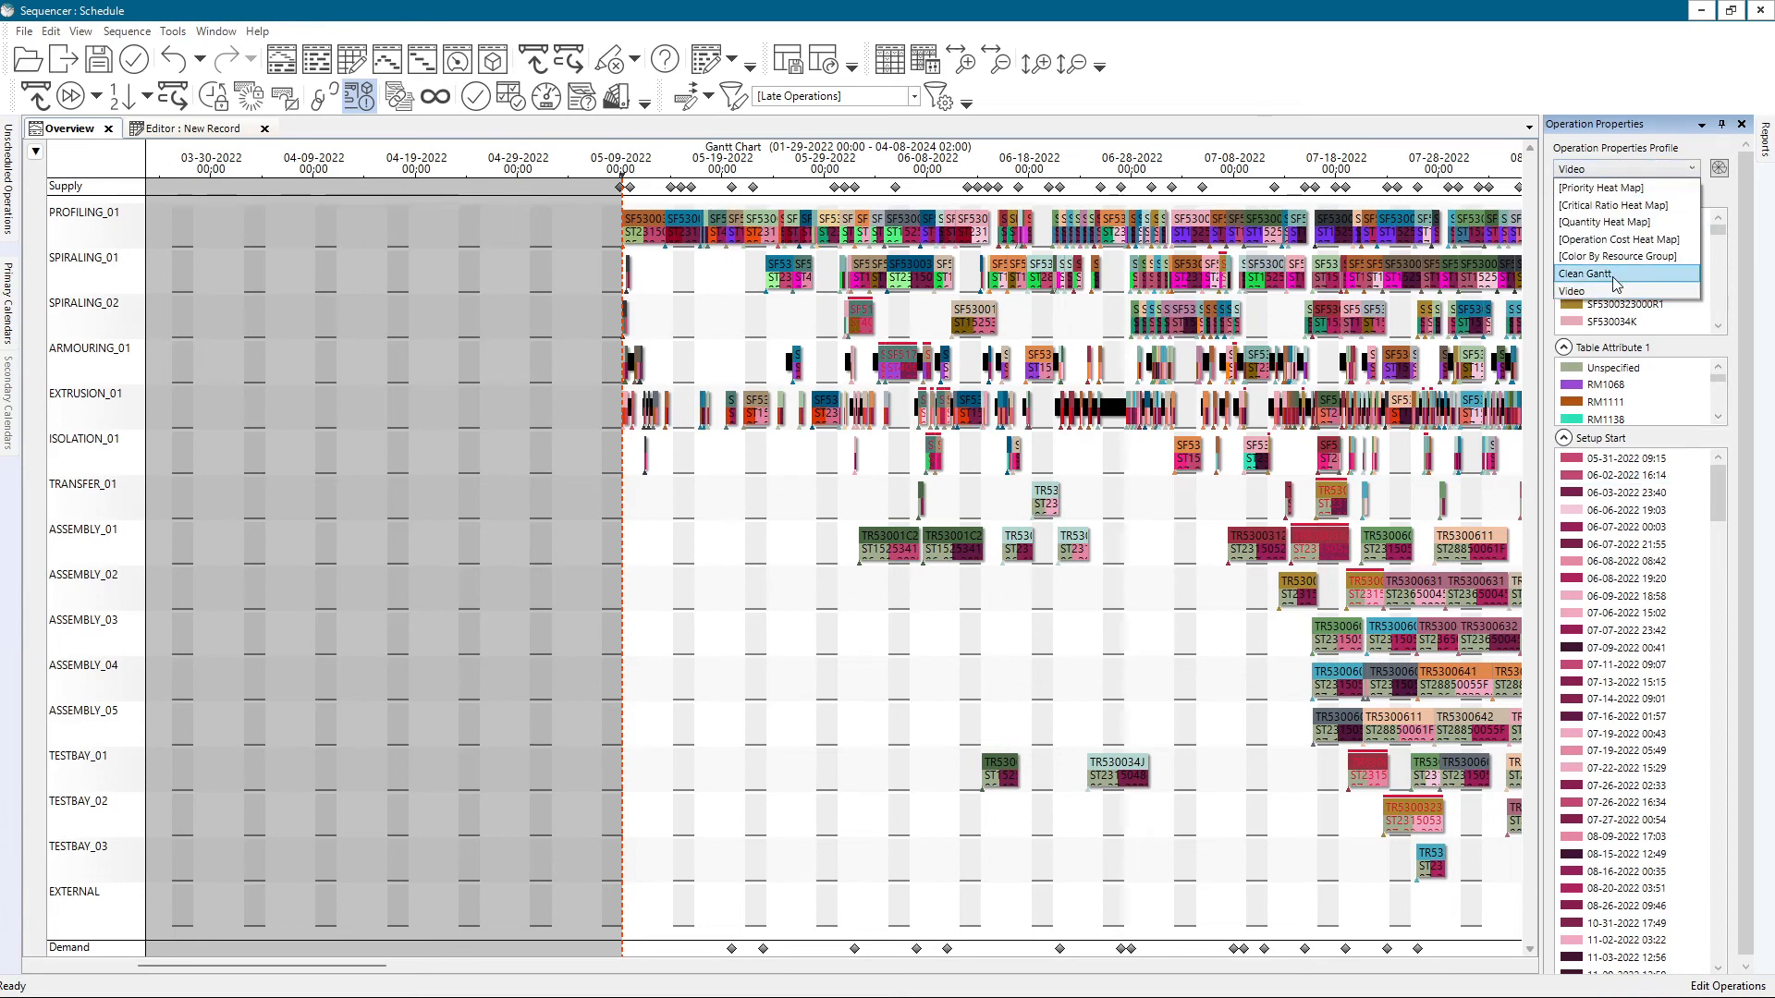
click(1616, 278)
click(1608, 169)
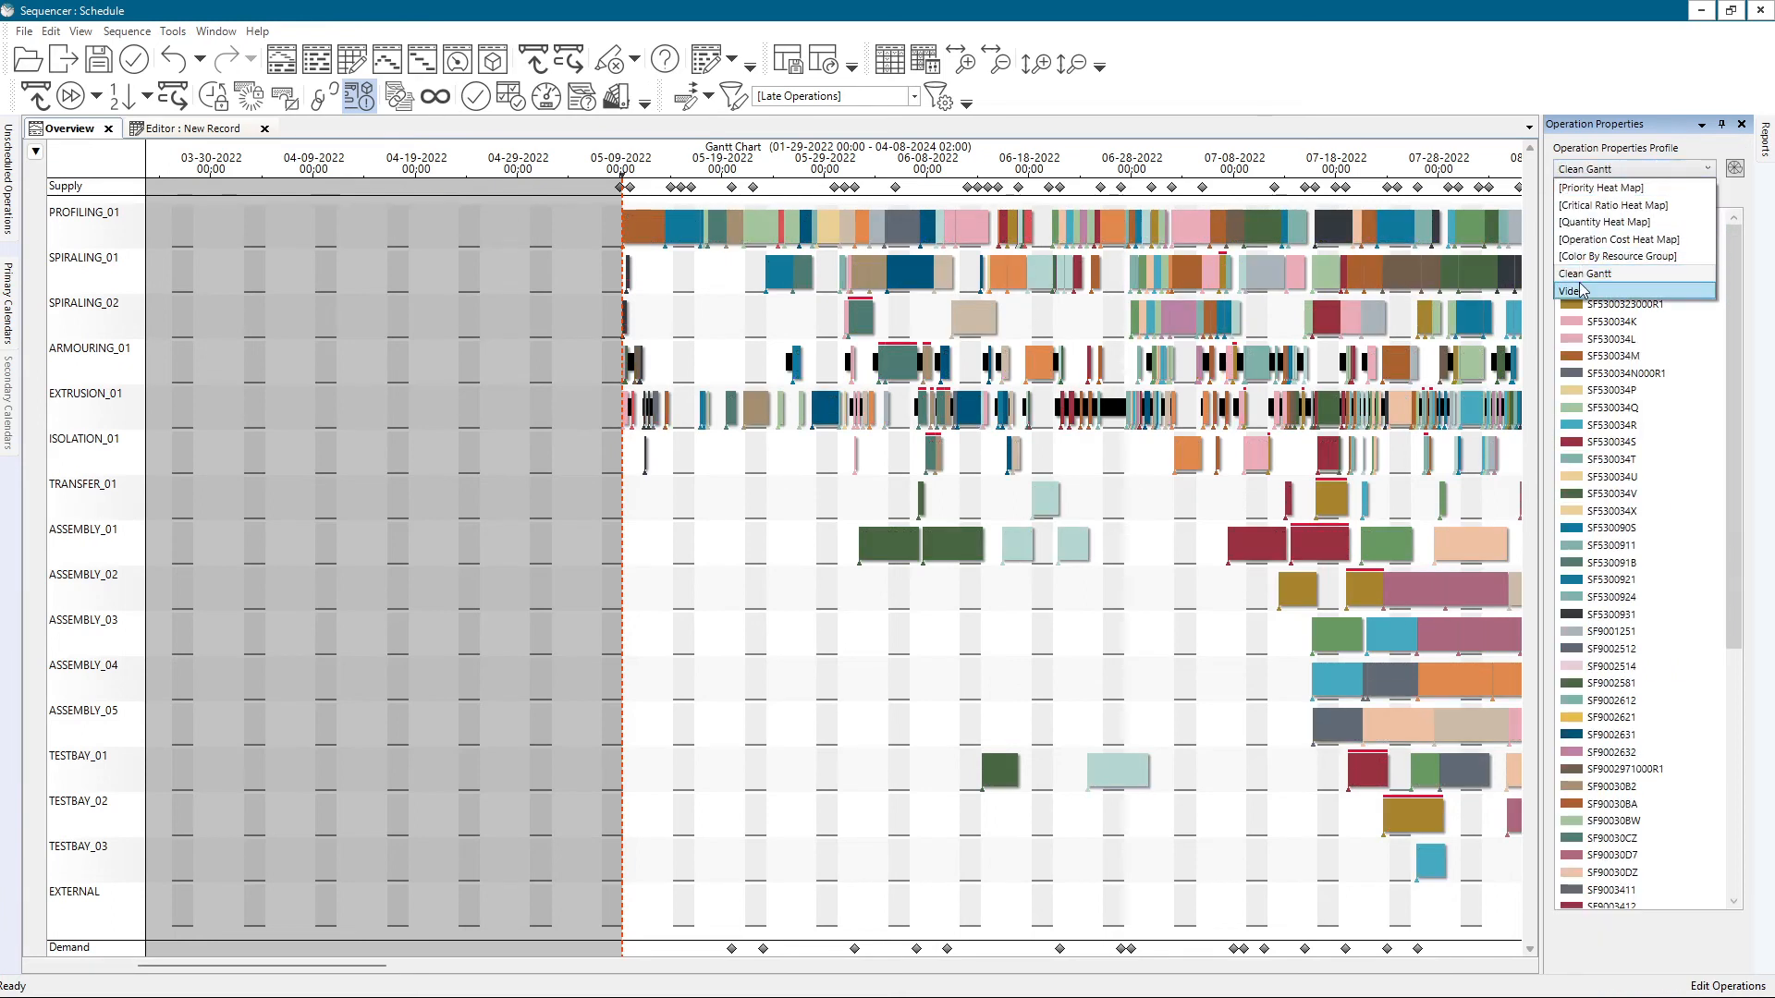
click(1581, 291)
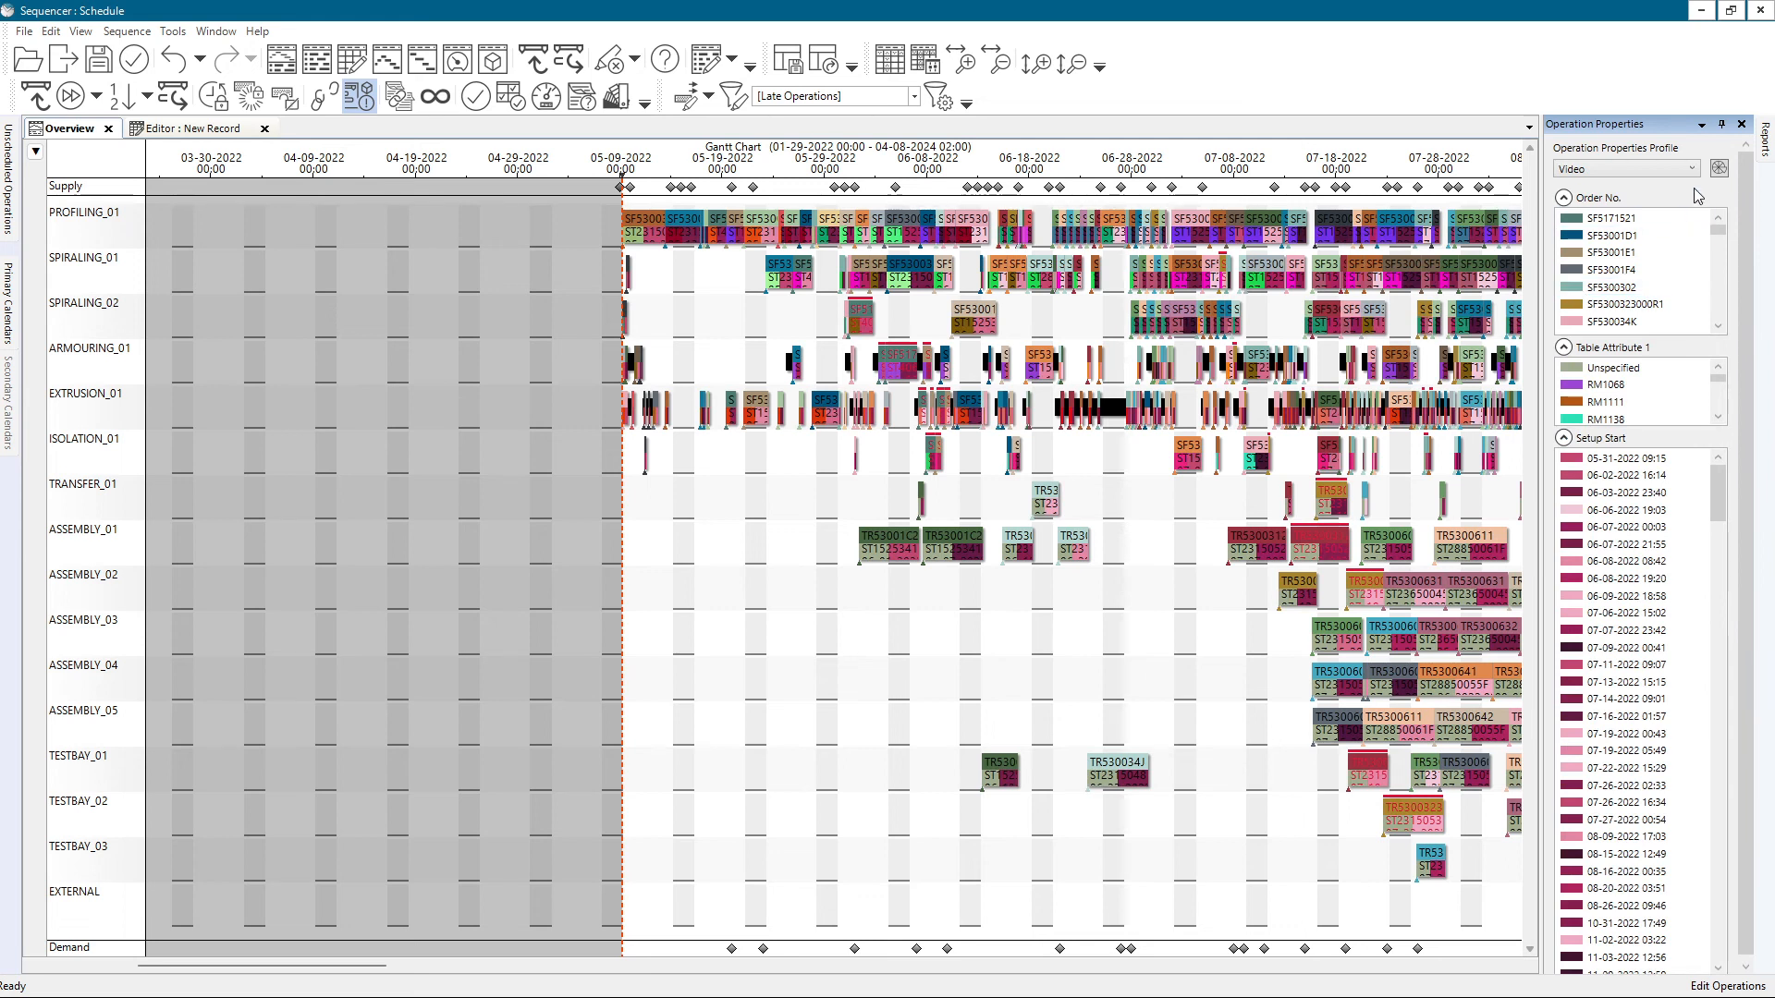
- Edit the Video profile so its third color field is Table Attribute 3, and close the profile manager
click(1718, 168)
click(780, 365)
click(954, 380)
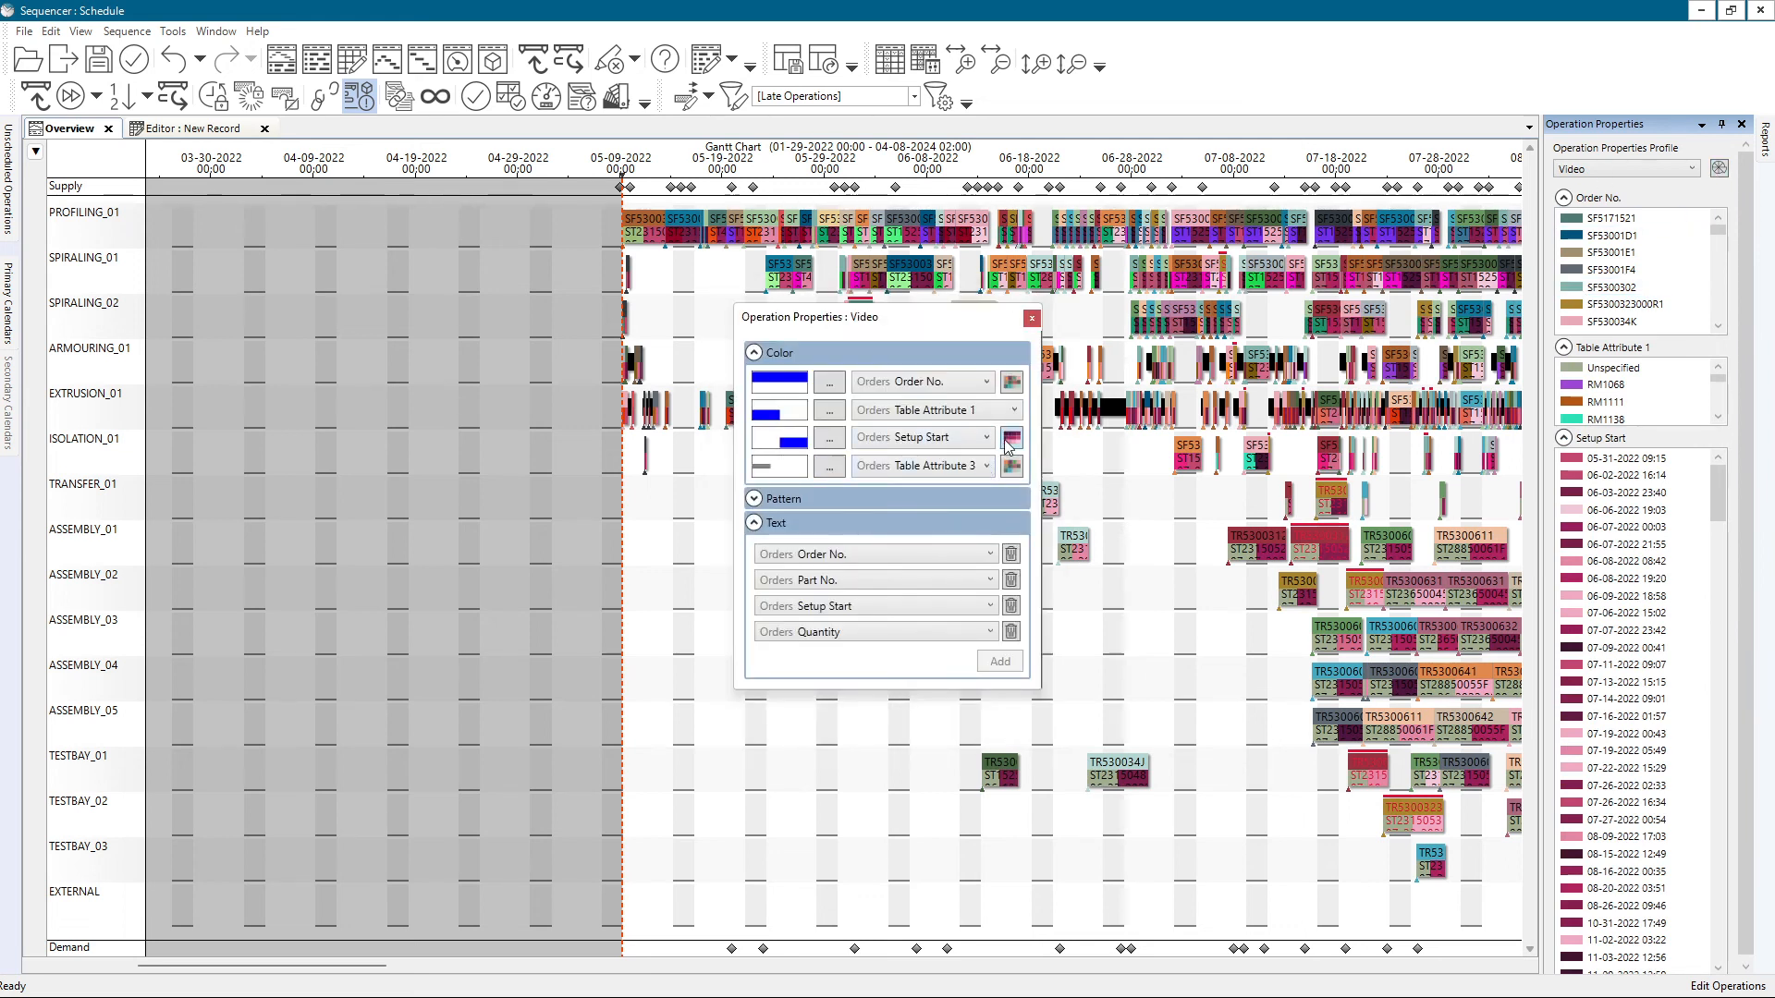
click(986, 436)
scroll(1054, 608, down, 3)
scroll(1056, 615, up, 1)
click(947, 554)
click(1029, 318)
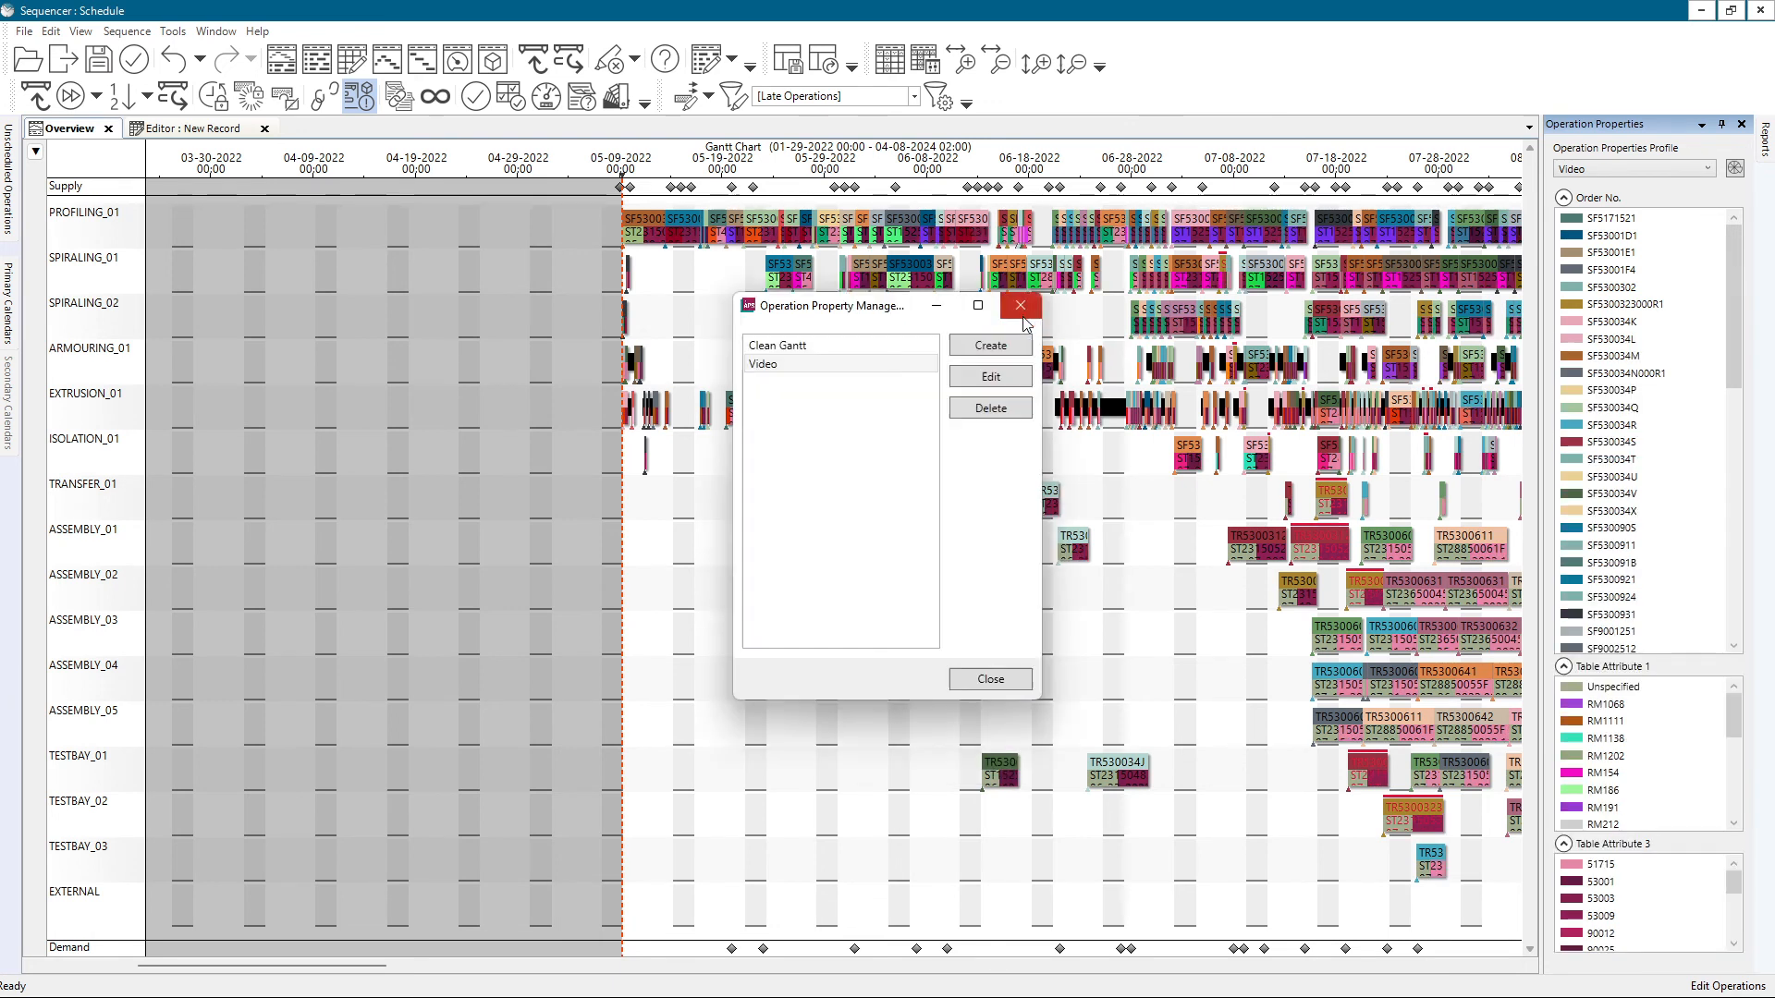
click(1026, 308)
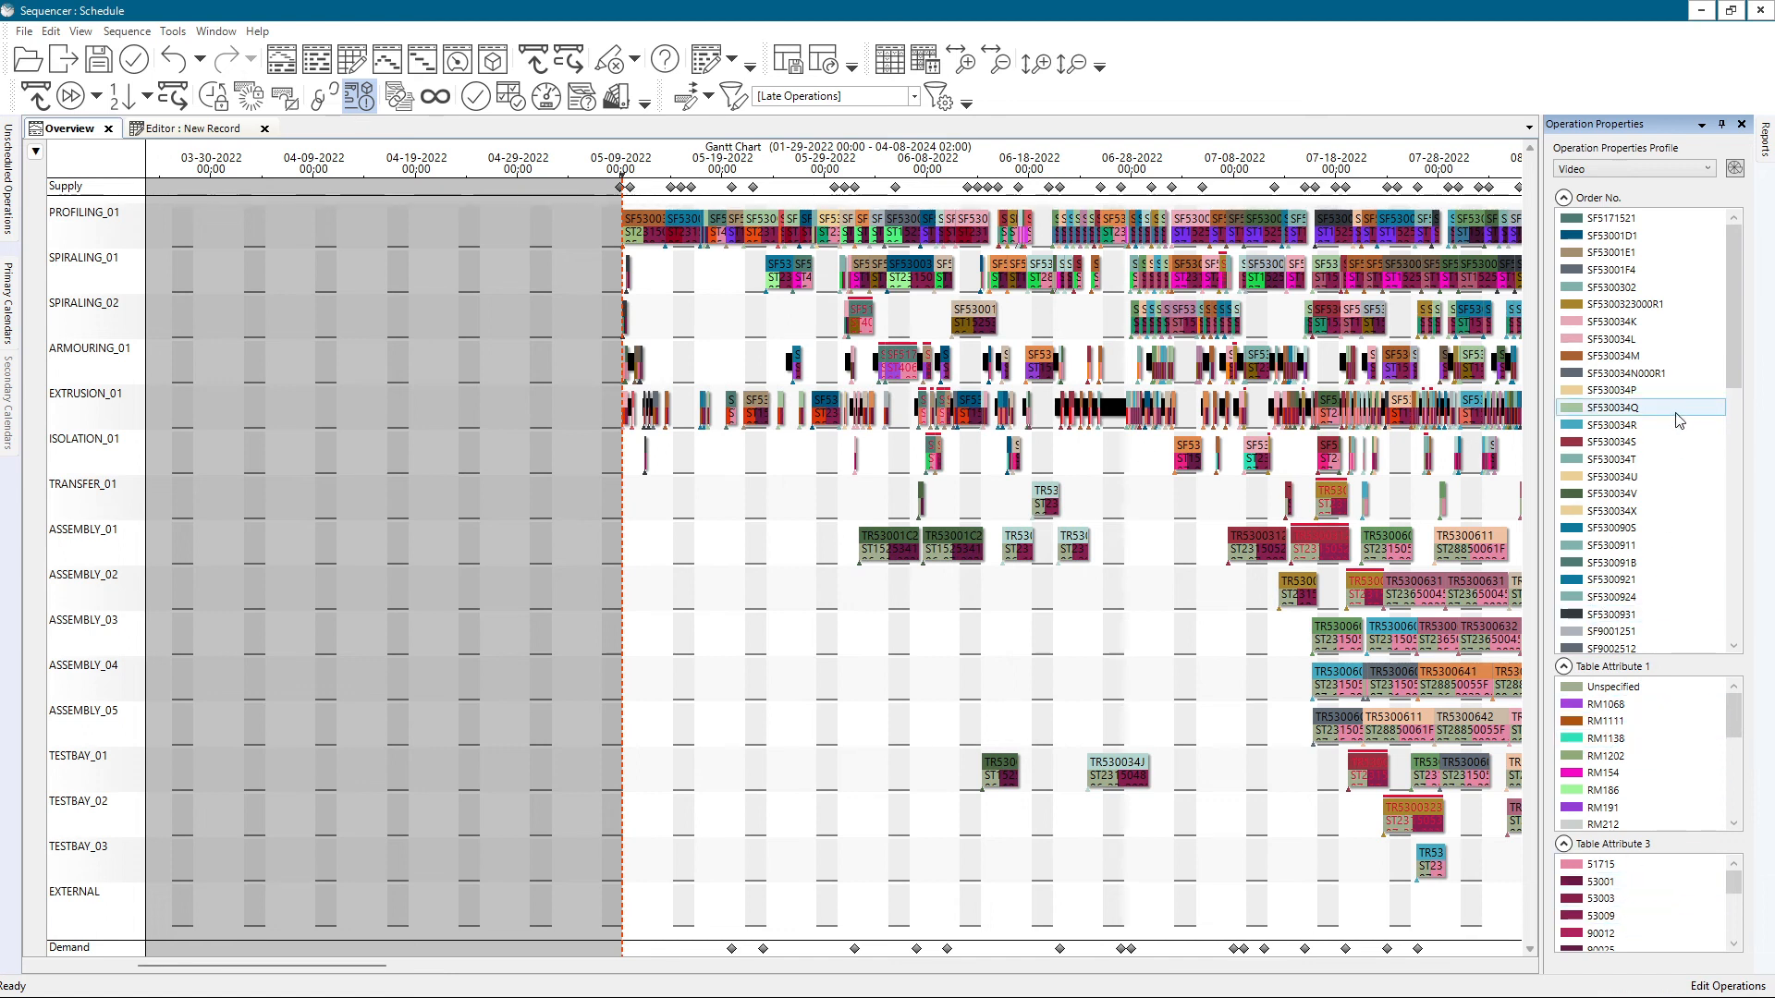
- Highlight the Gantt operations for the Table Attribute 3 values 51715, 53001, 53003, 53009 and 90012 one at a time
drag(365, 966, 592, 971)
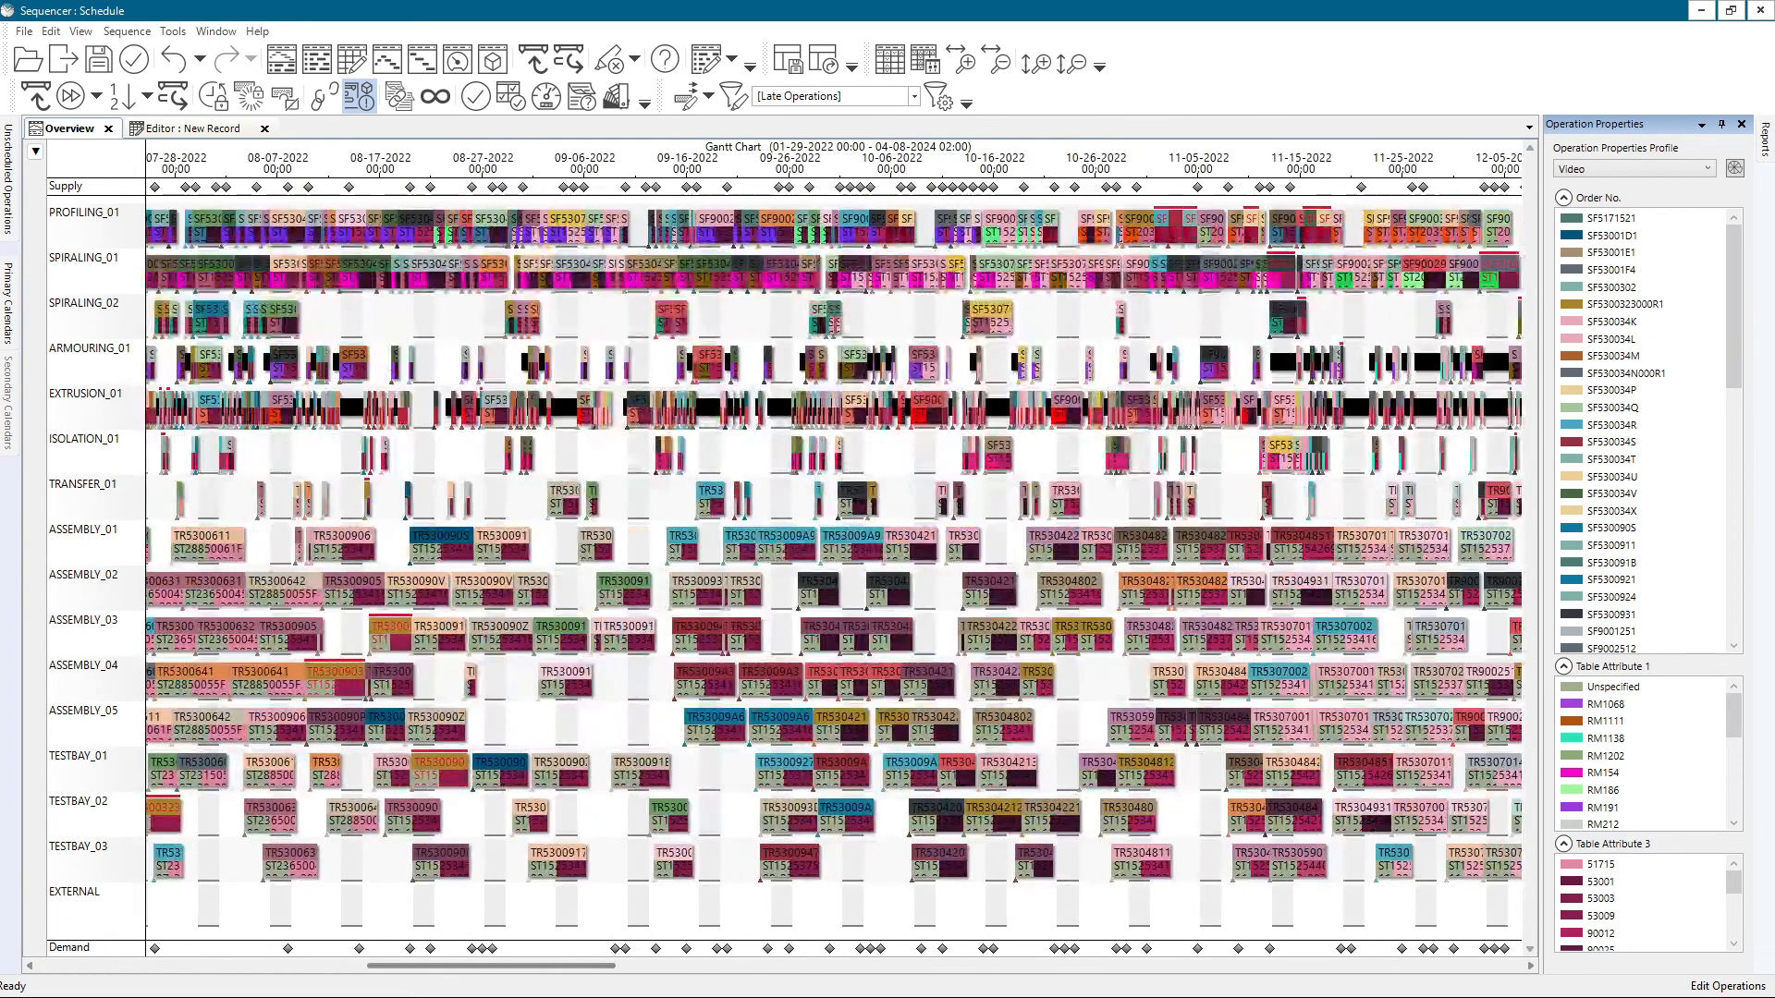
click(1619, 883)
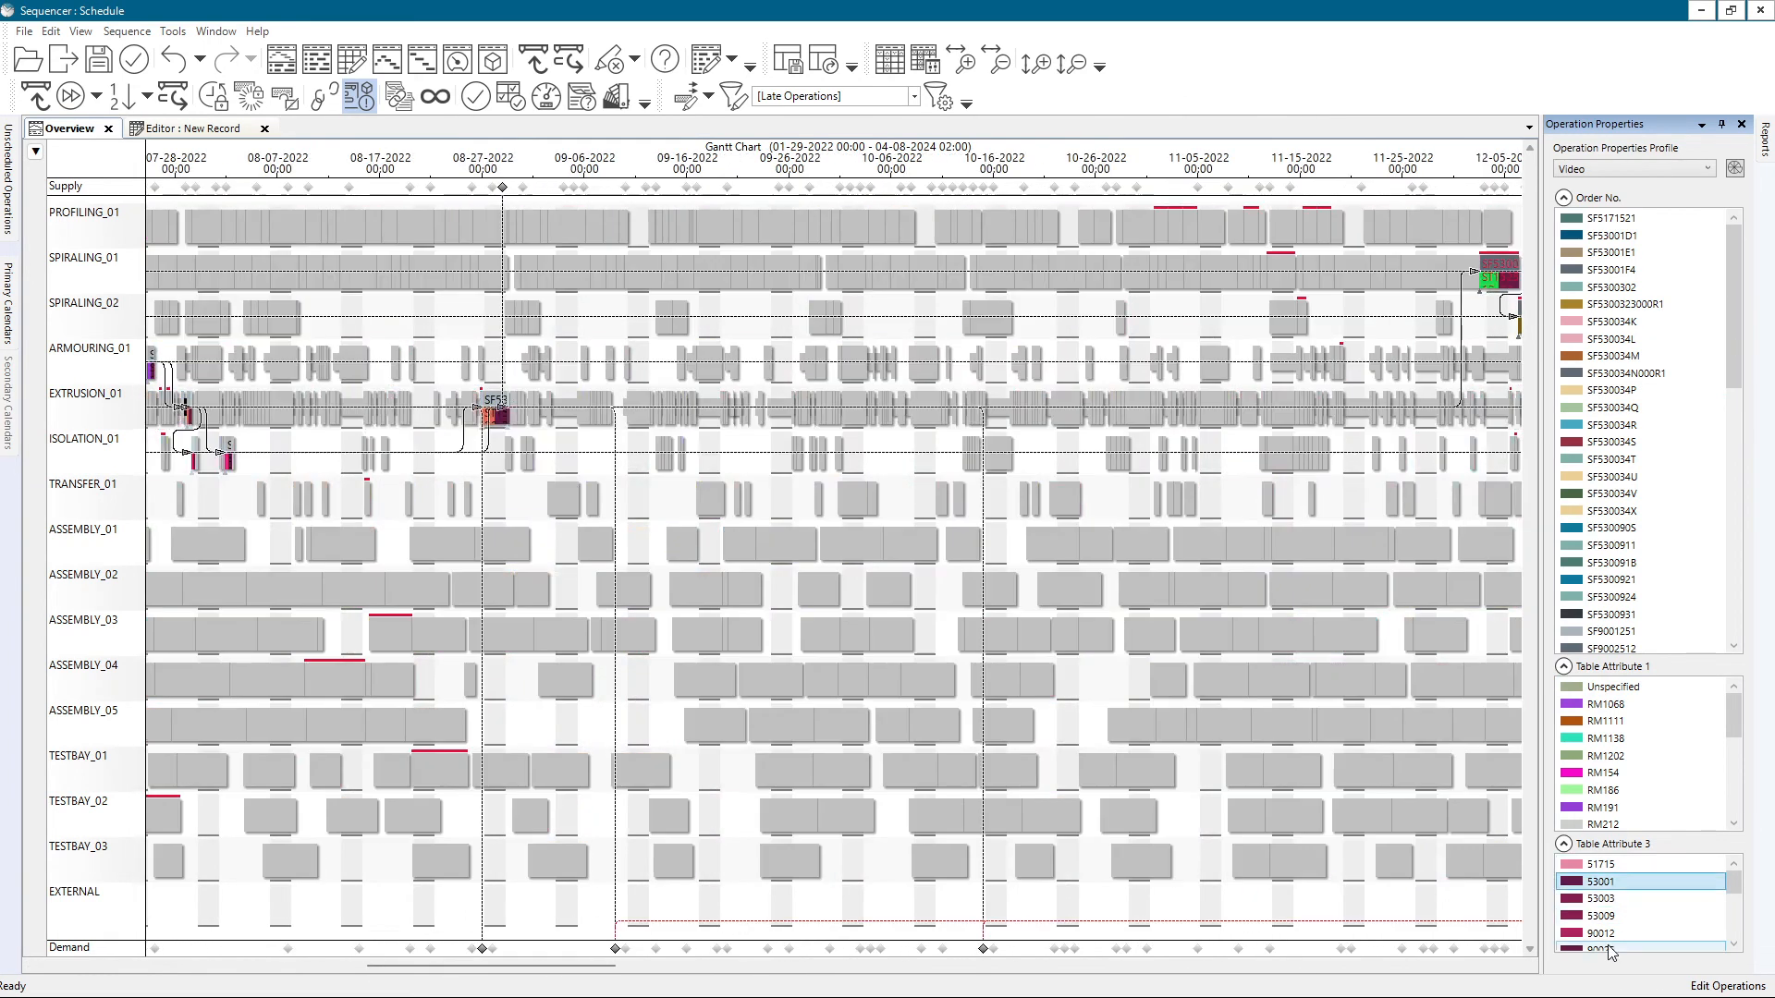
scroll(1330, 545, down, 4)
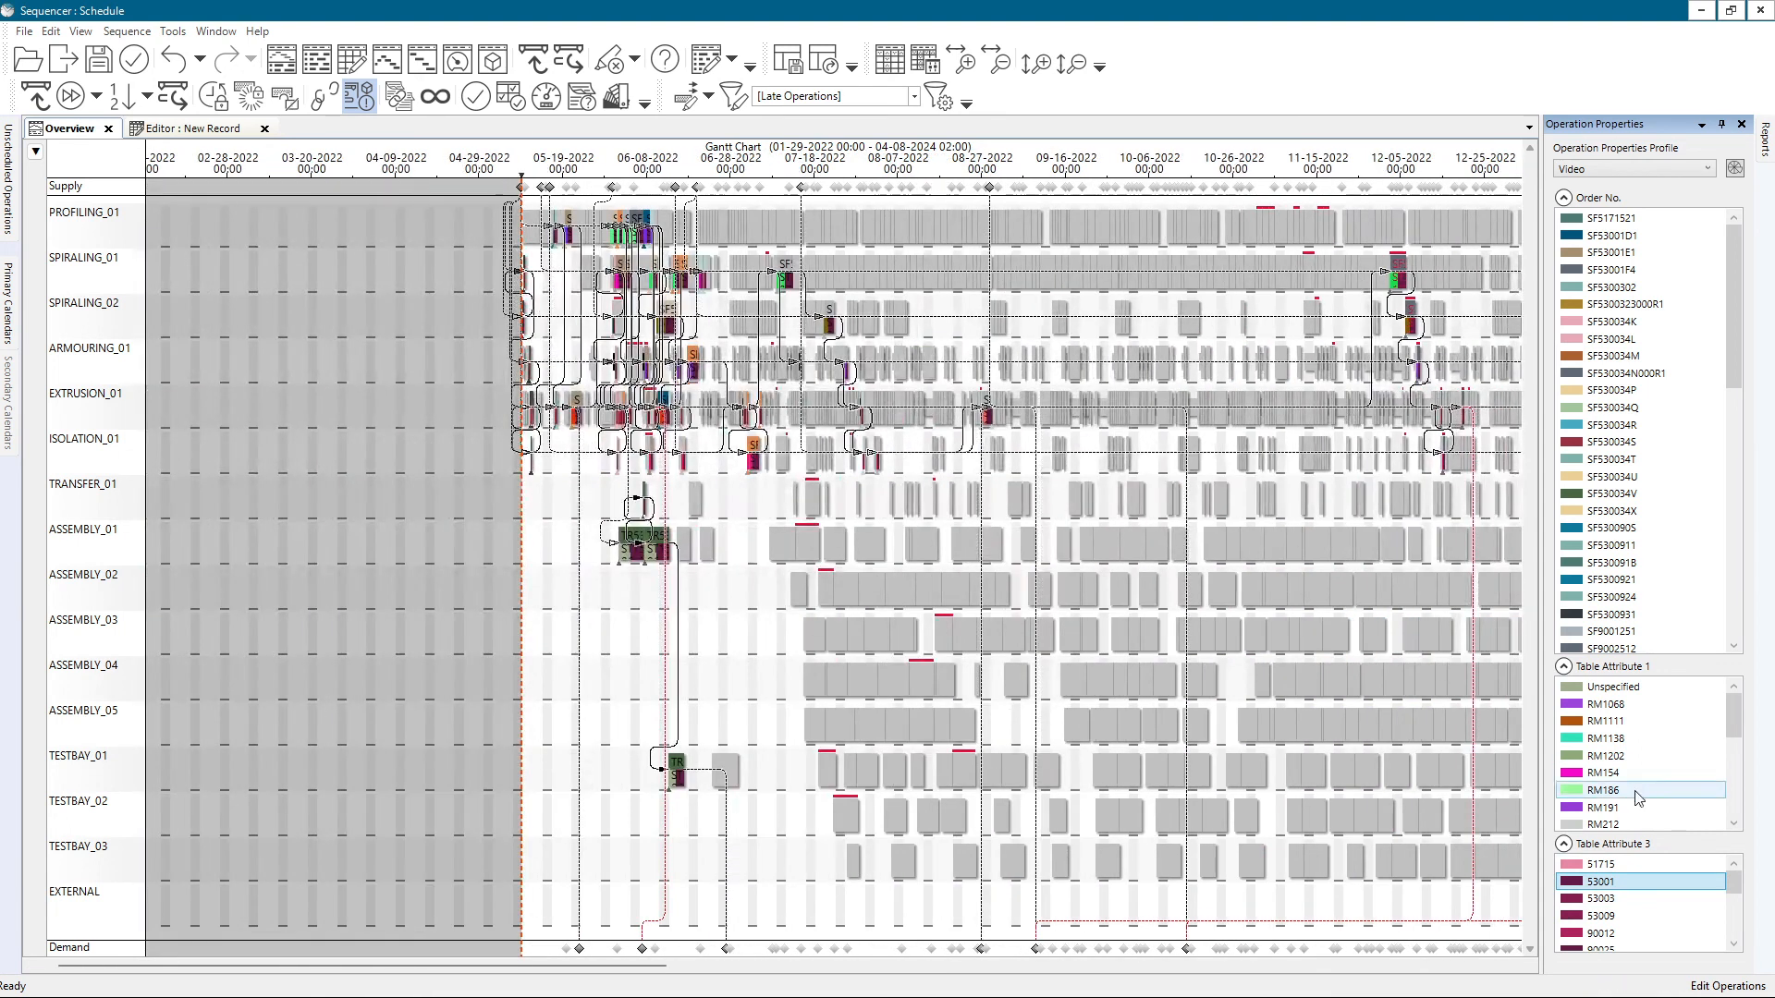
click(1611, 933)
click(1611, 867)
click(1611, 904)
click(1612, 917)
click(1611, 933)
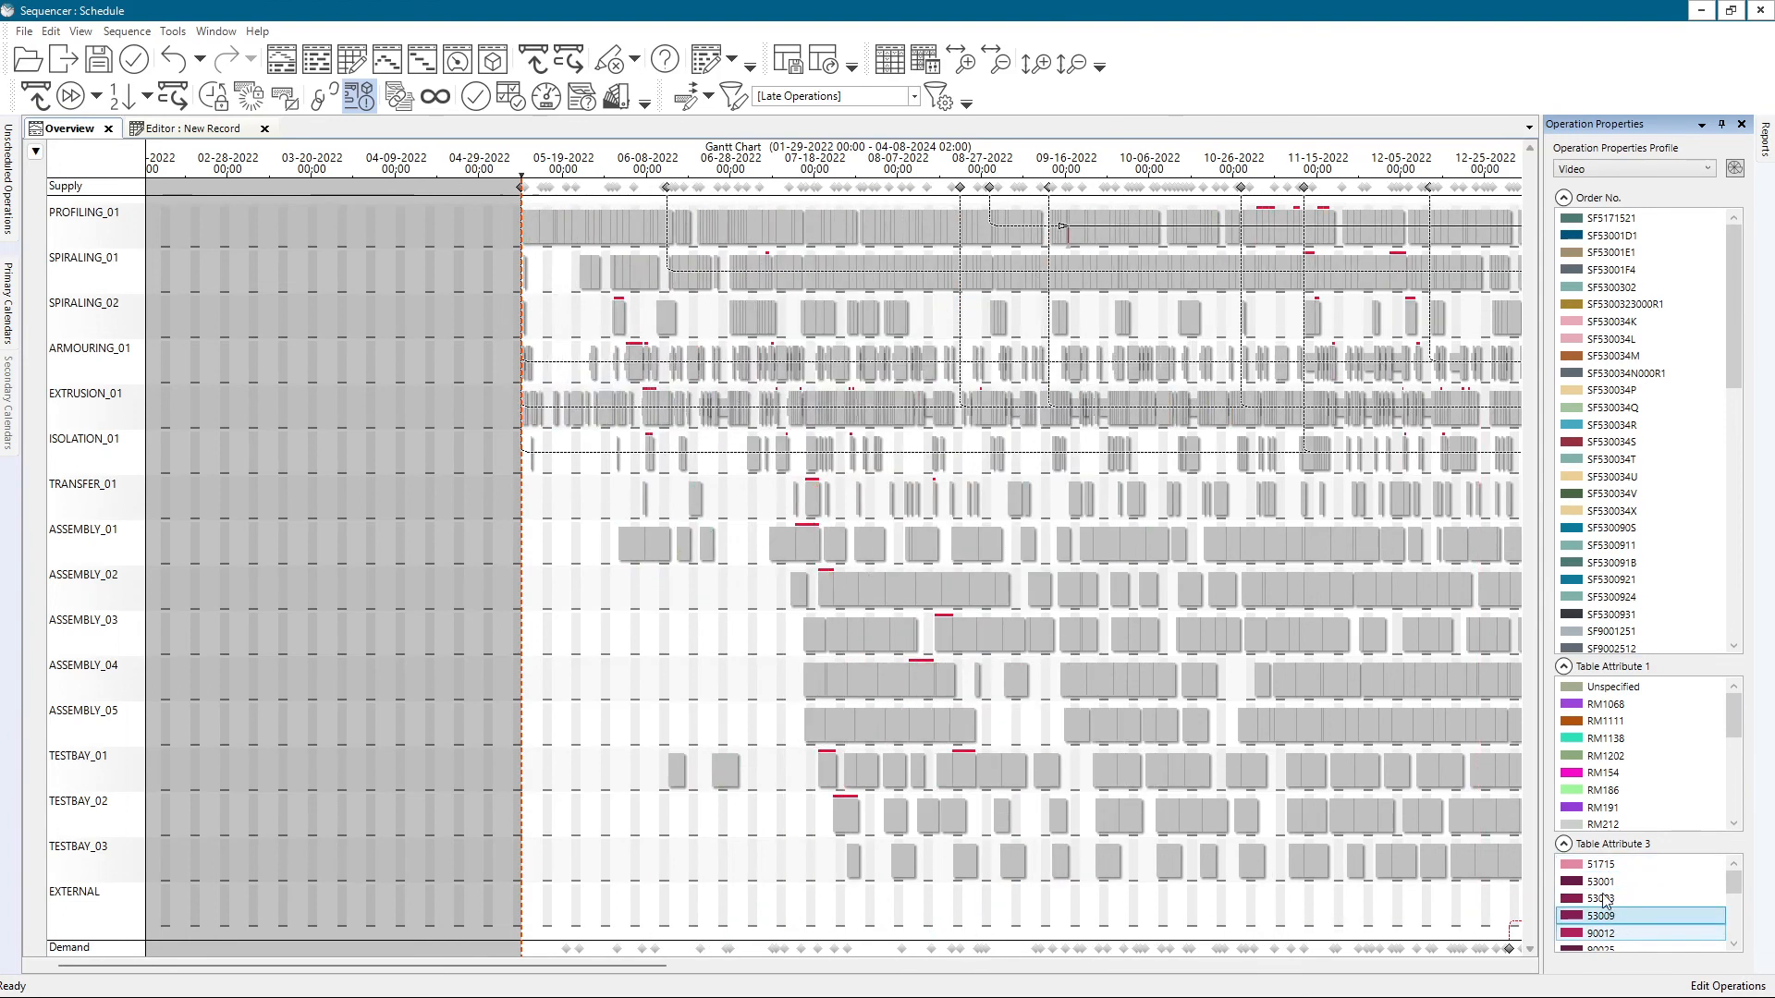
click(1611, 900)
- Highlight the operations for Table Attribute 3 values 51715, 53001, 53009 and 90012 together
click(1608, 866)
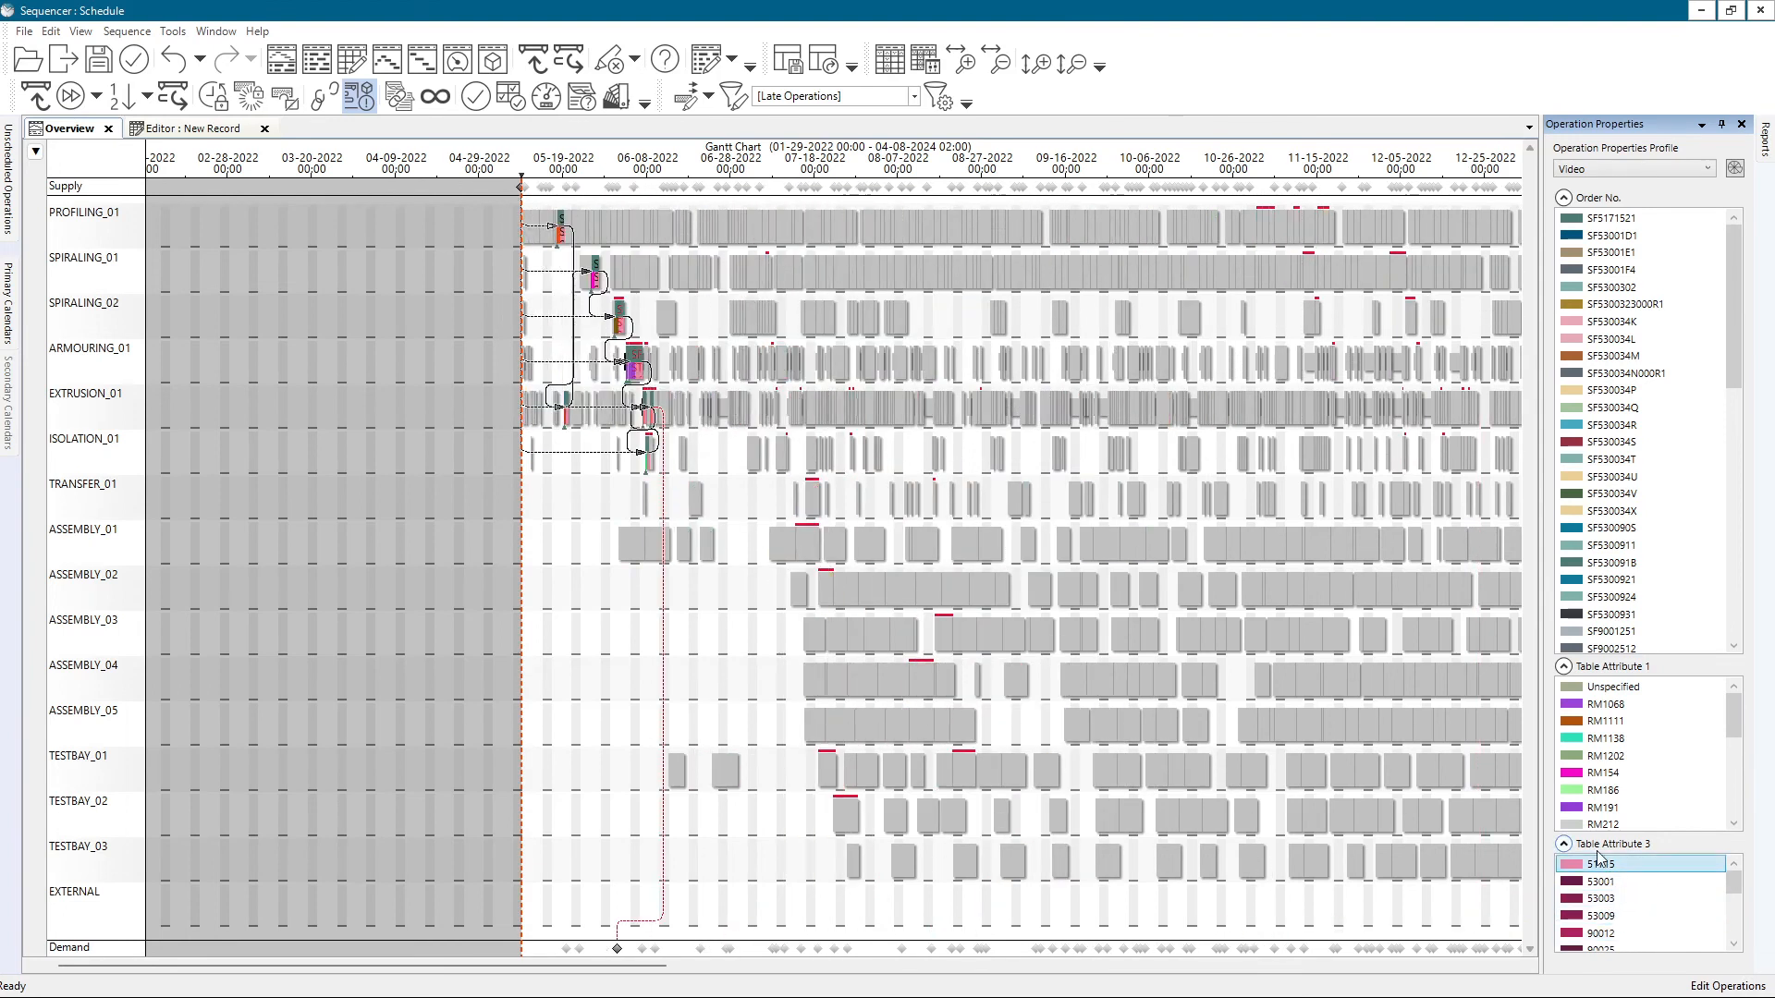
ctrl+click(1608, 884)
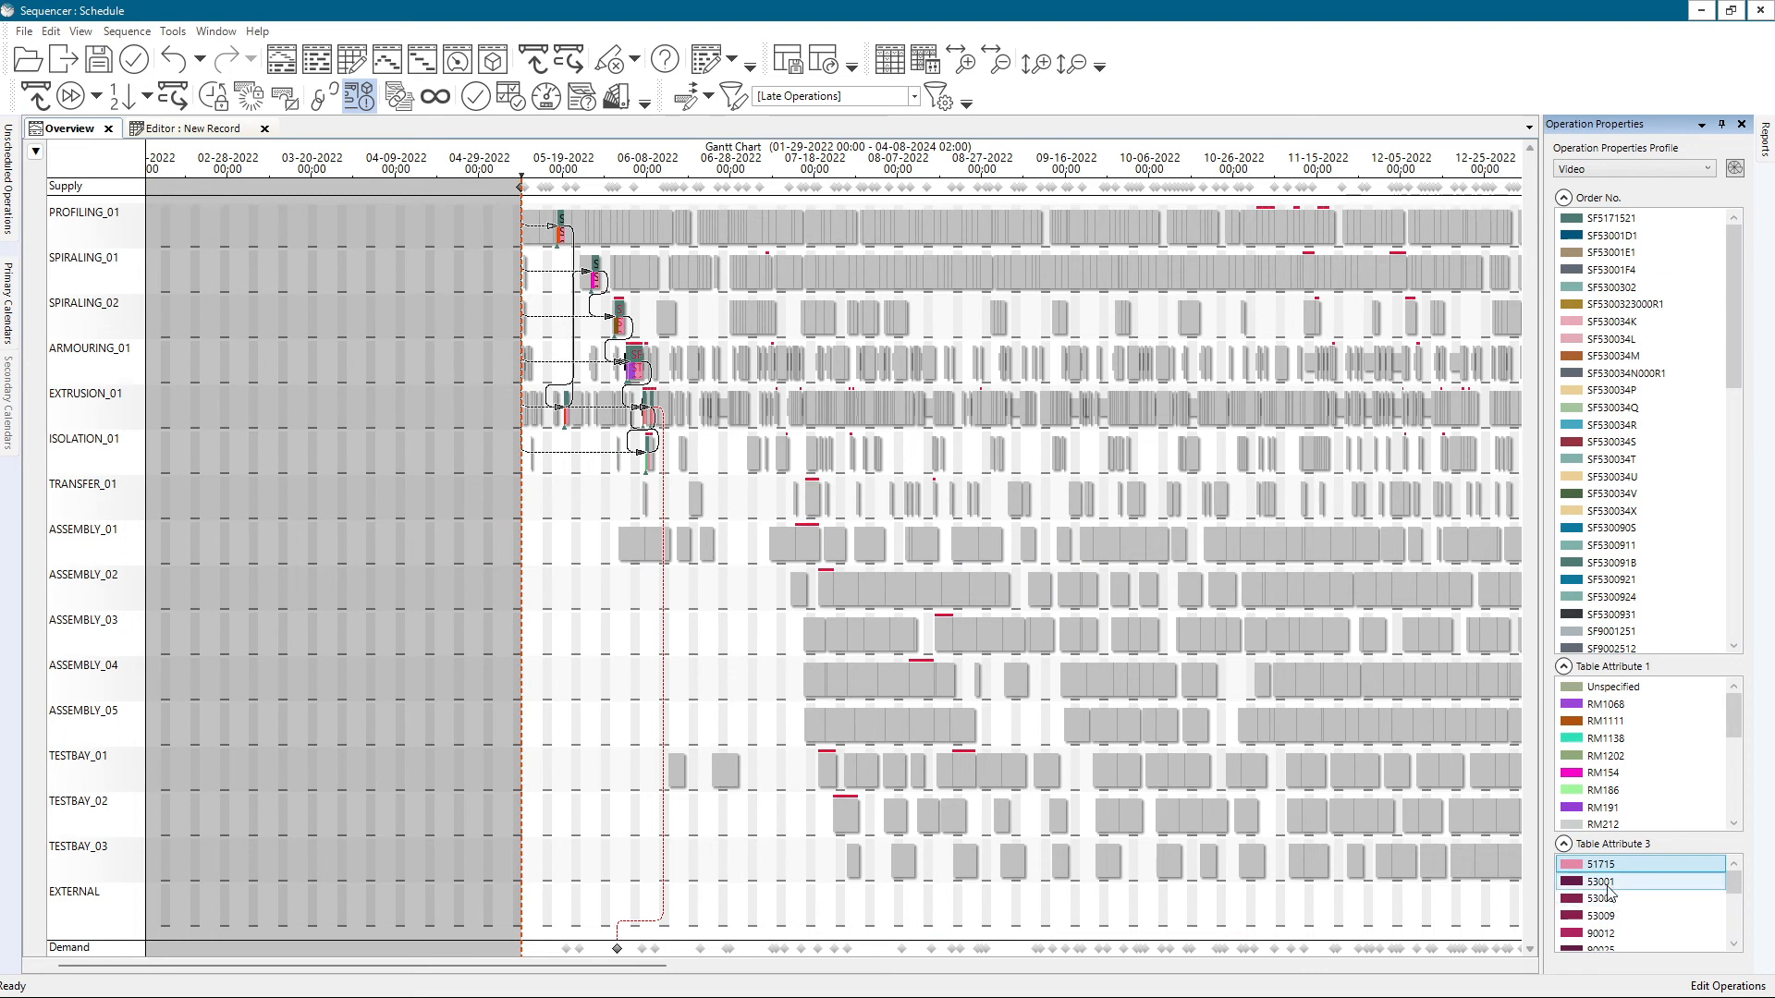
ctrl+click(1610, 915)
ctrl+click(1614, 934)
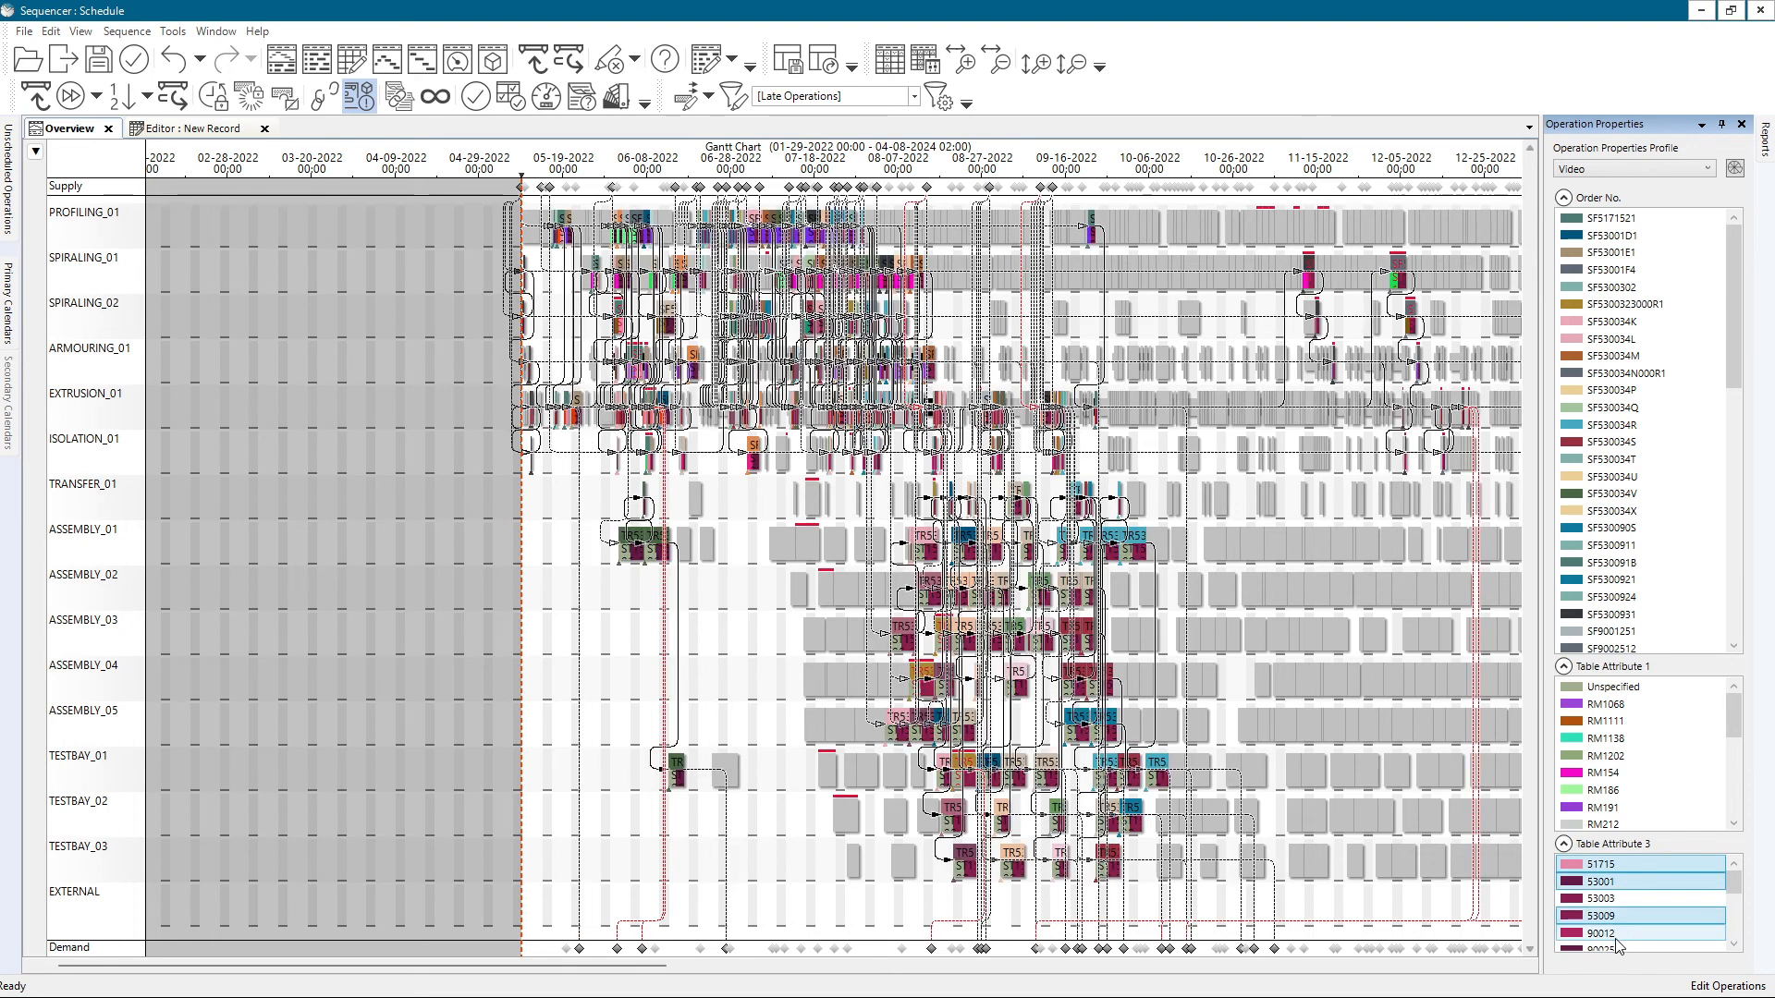
scroll(1615, 941, down, 1)
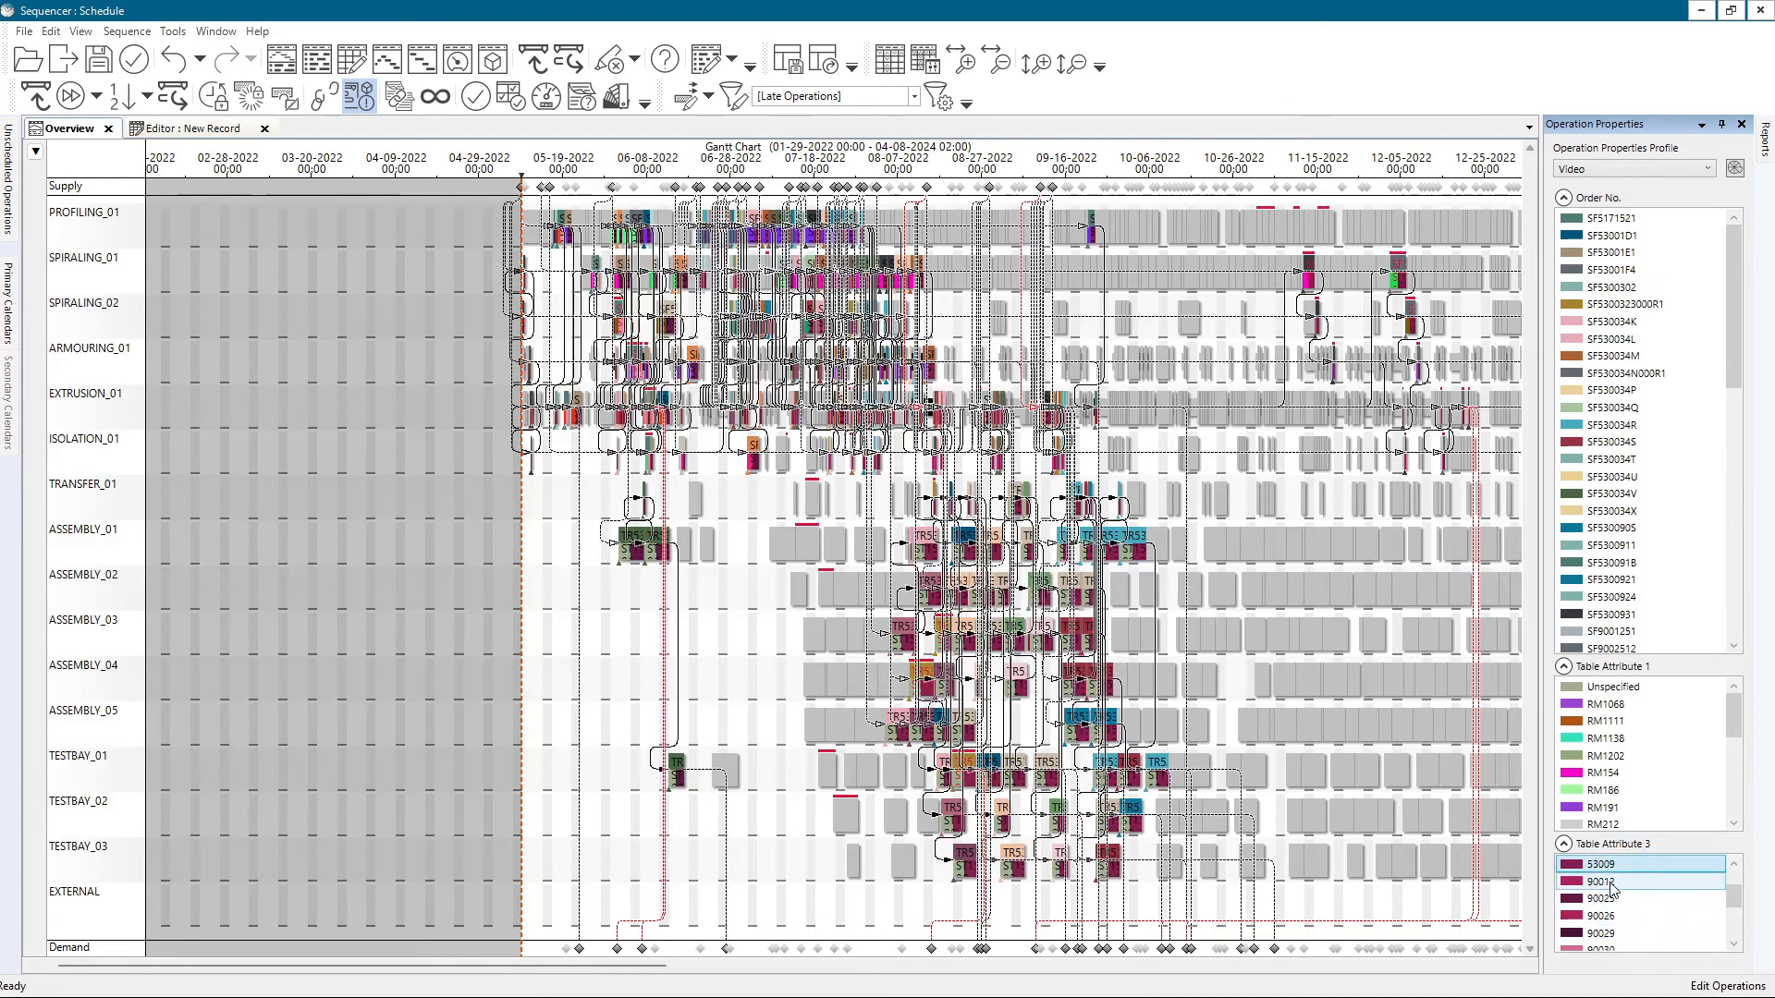
- Collapse the Order No. and Table Attribute 1 legends, and highlight Table Attribute 3 values 90025 through 90034
click(1562, 667)
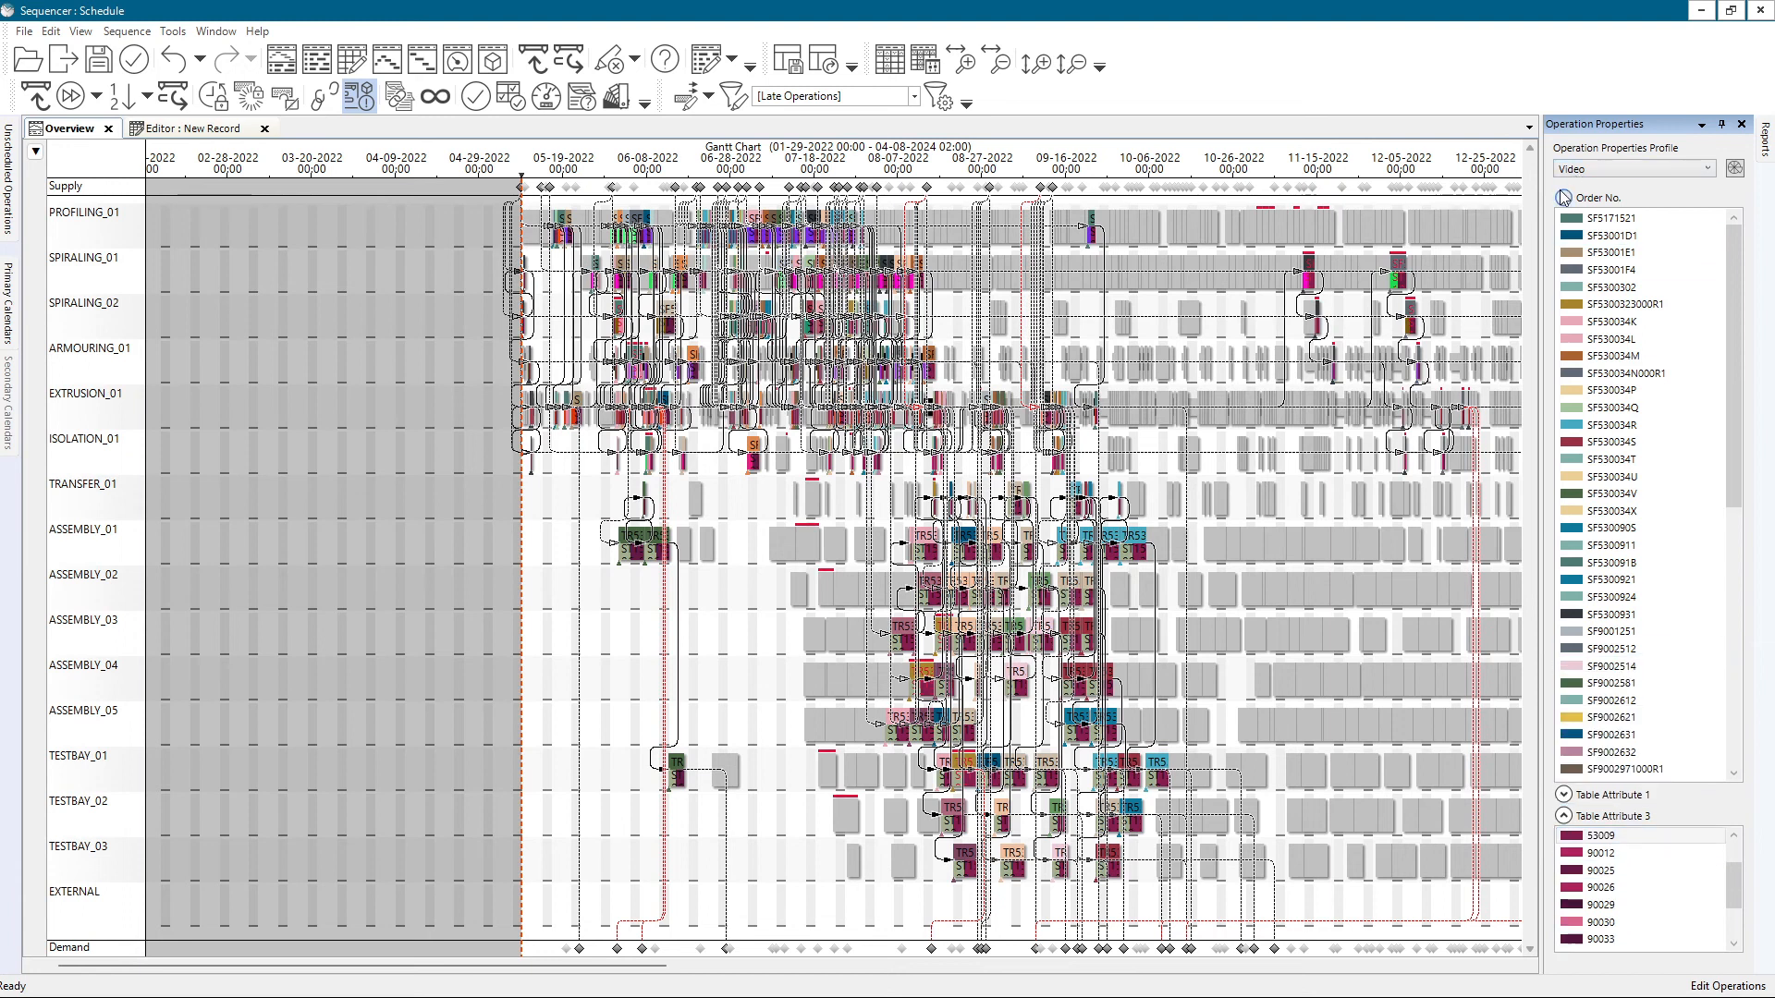
click(1563, 197)
click(1608, 485)
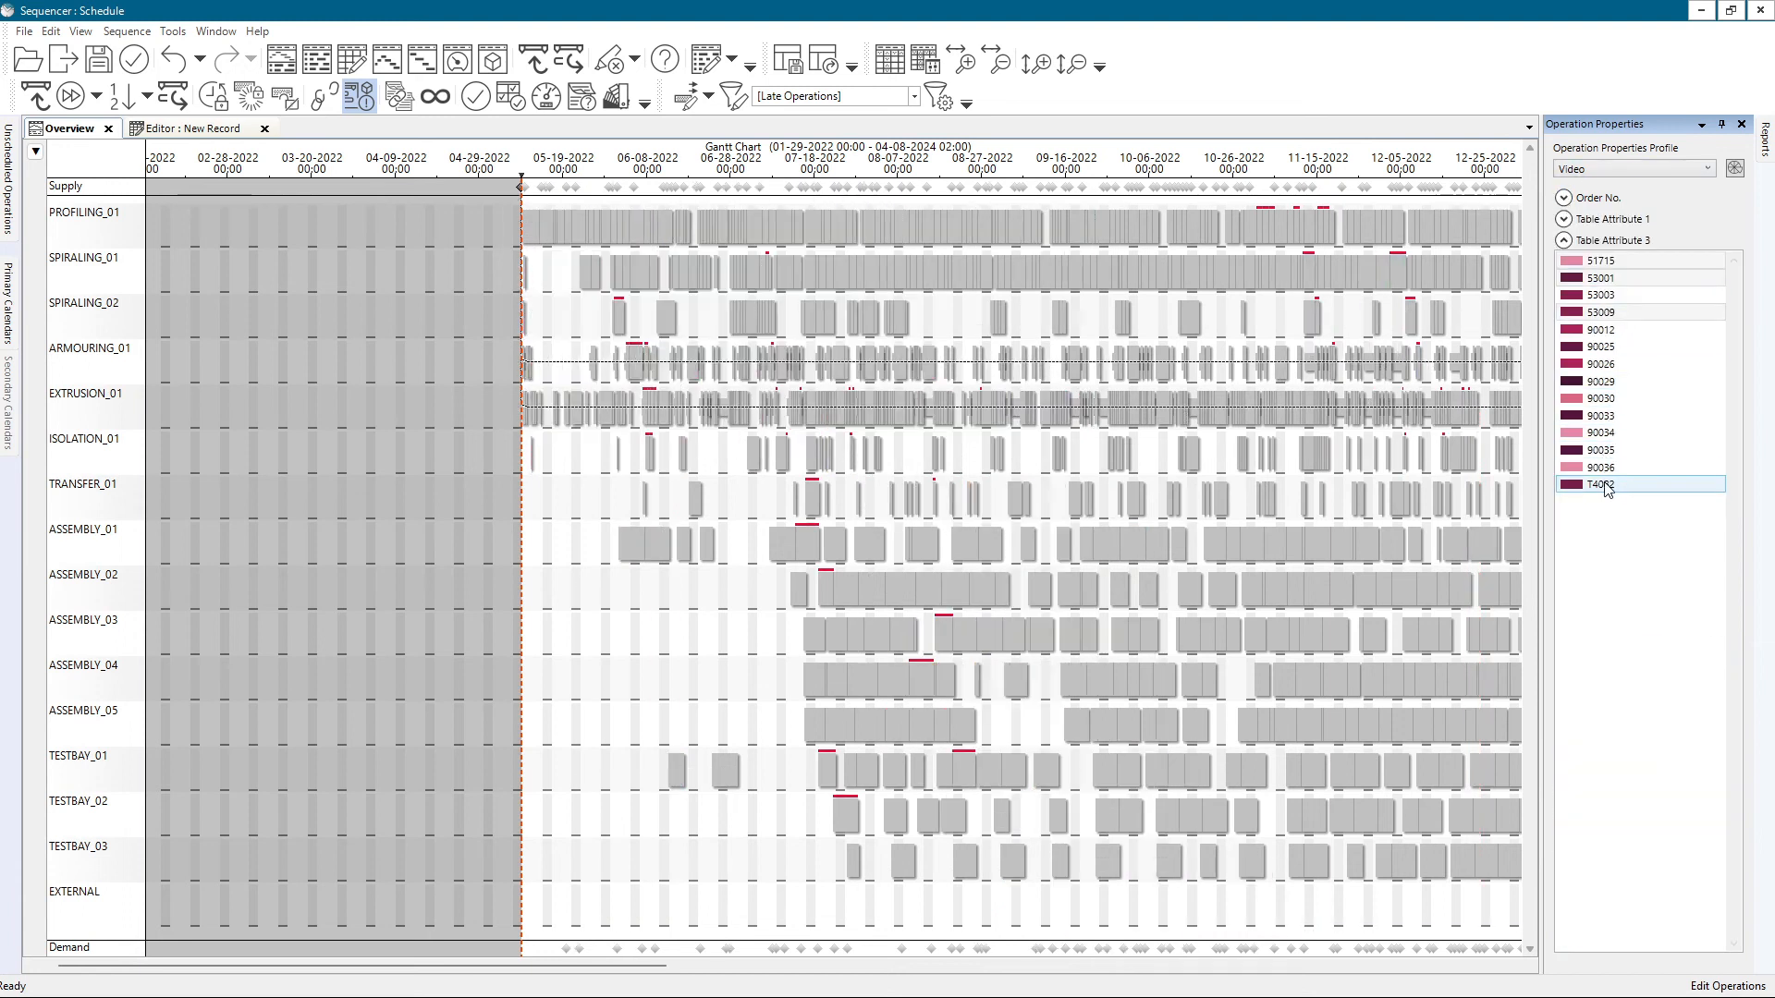
click(1606, 348)
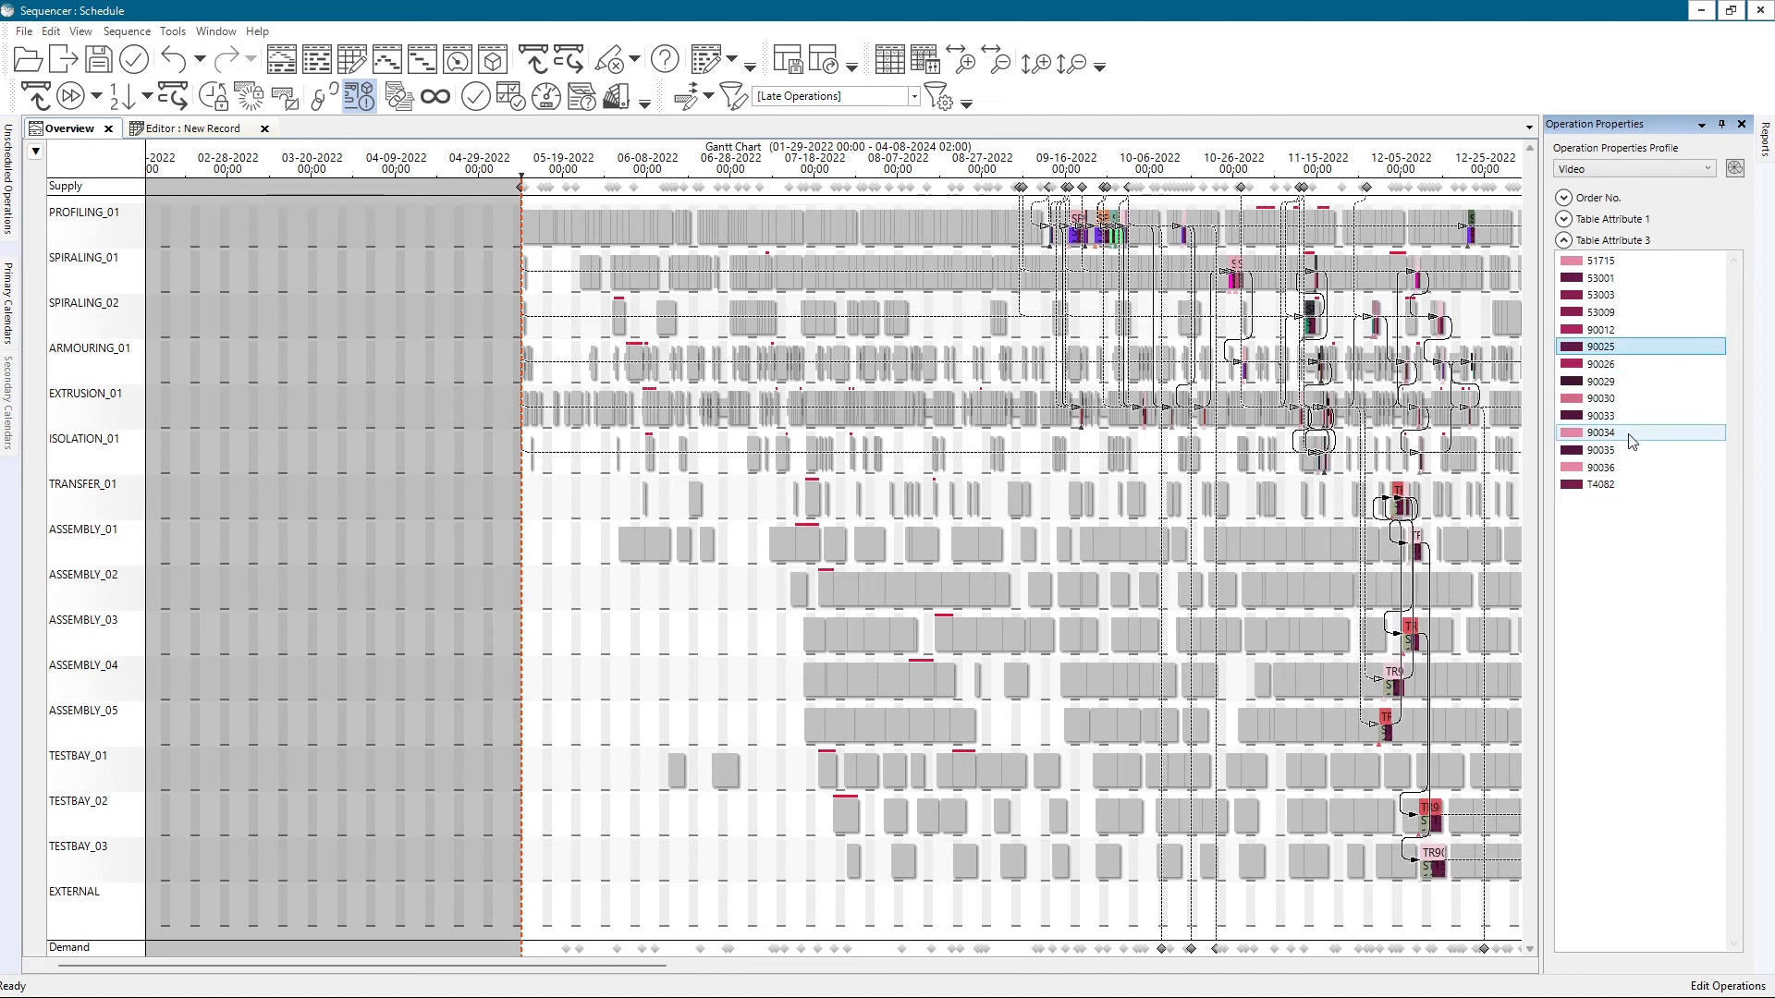
shift+click(1601, 434)
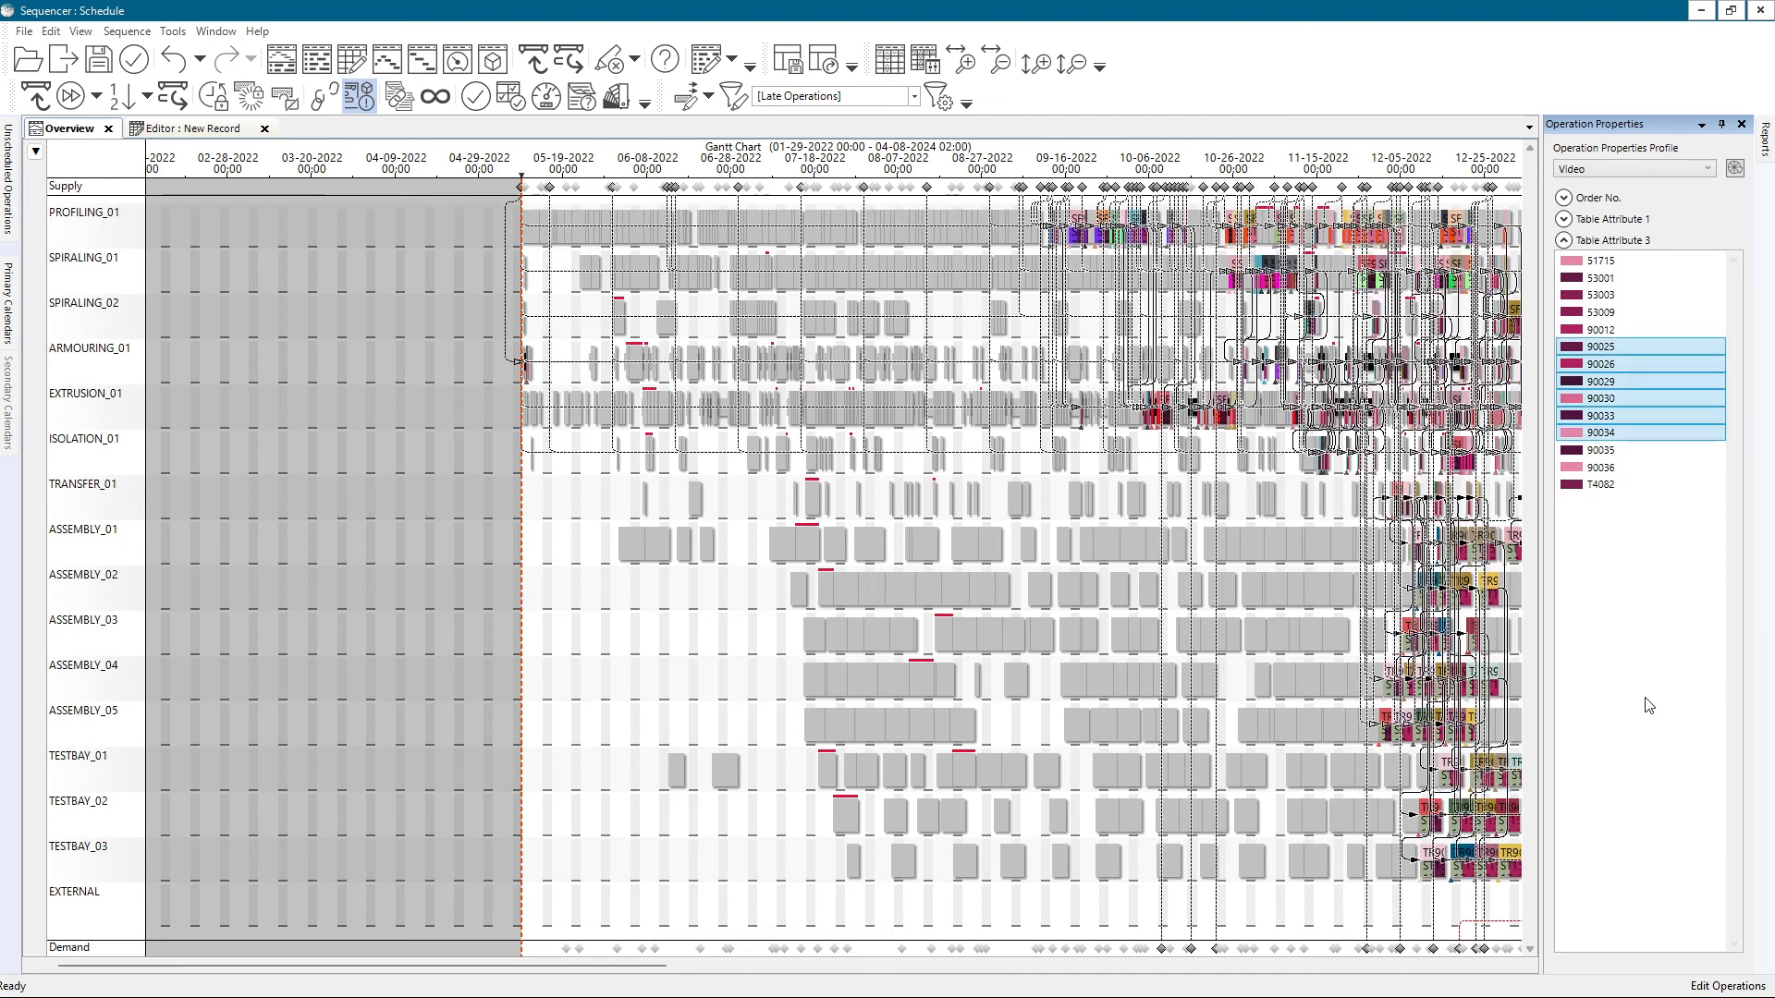
- Extend the Table Attribute 3 highlighting to 51715 and 53001, and try removing operations from the schedule
ctrl+click(1608, 279)
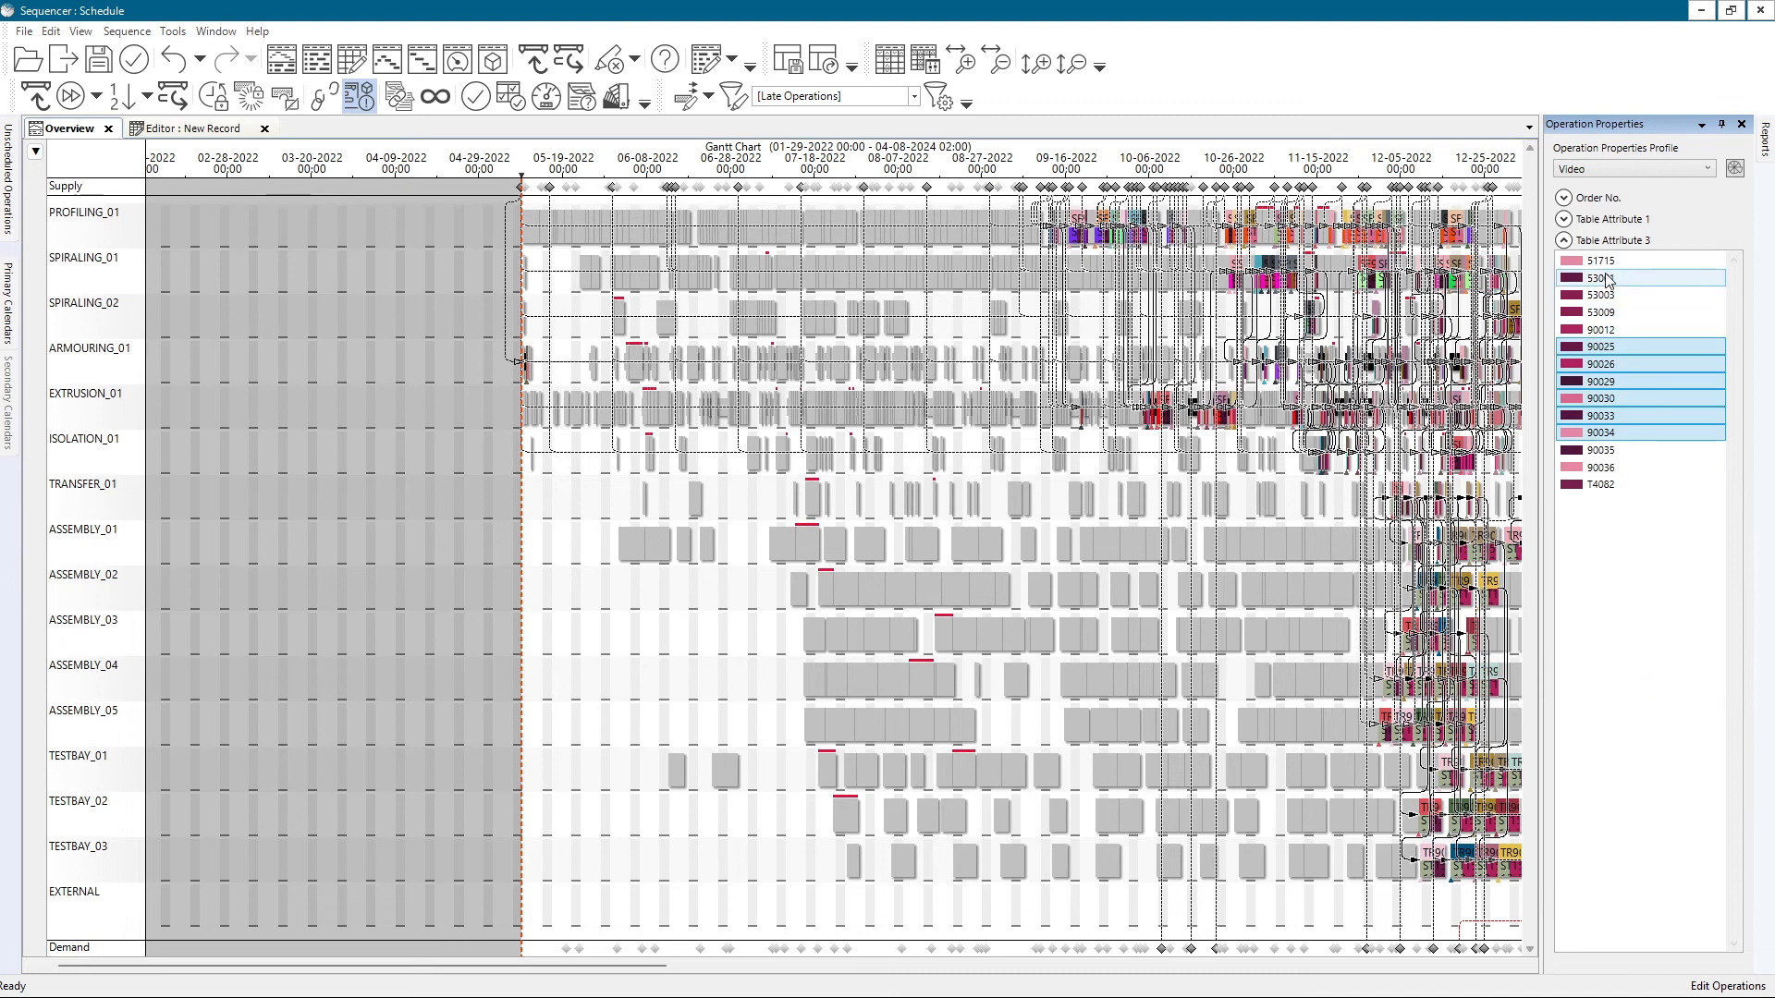
ctrl+click(1602, 260)
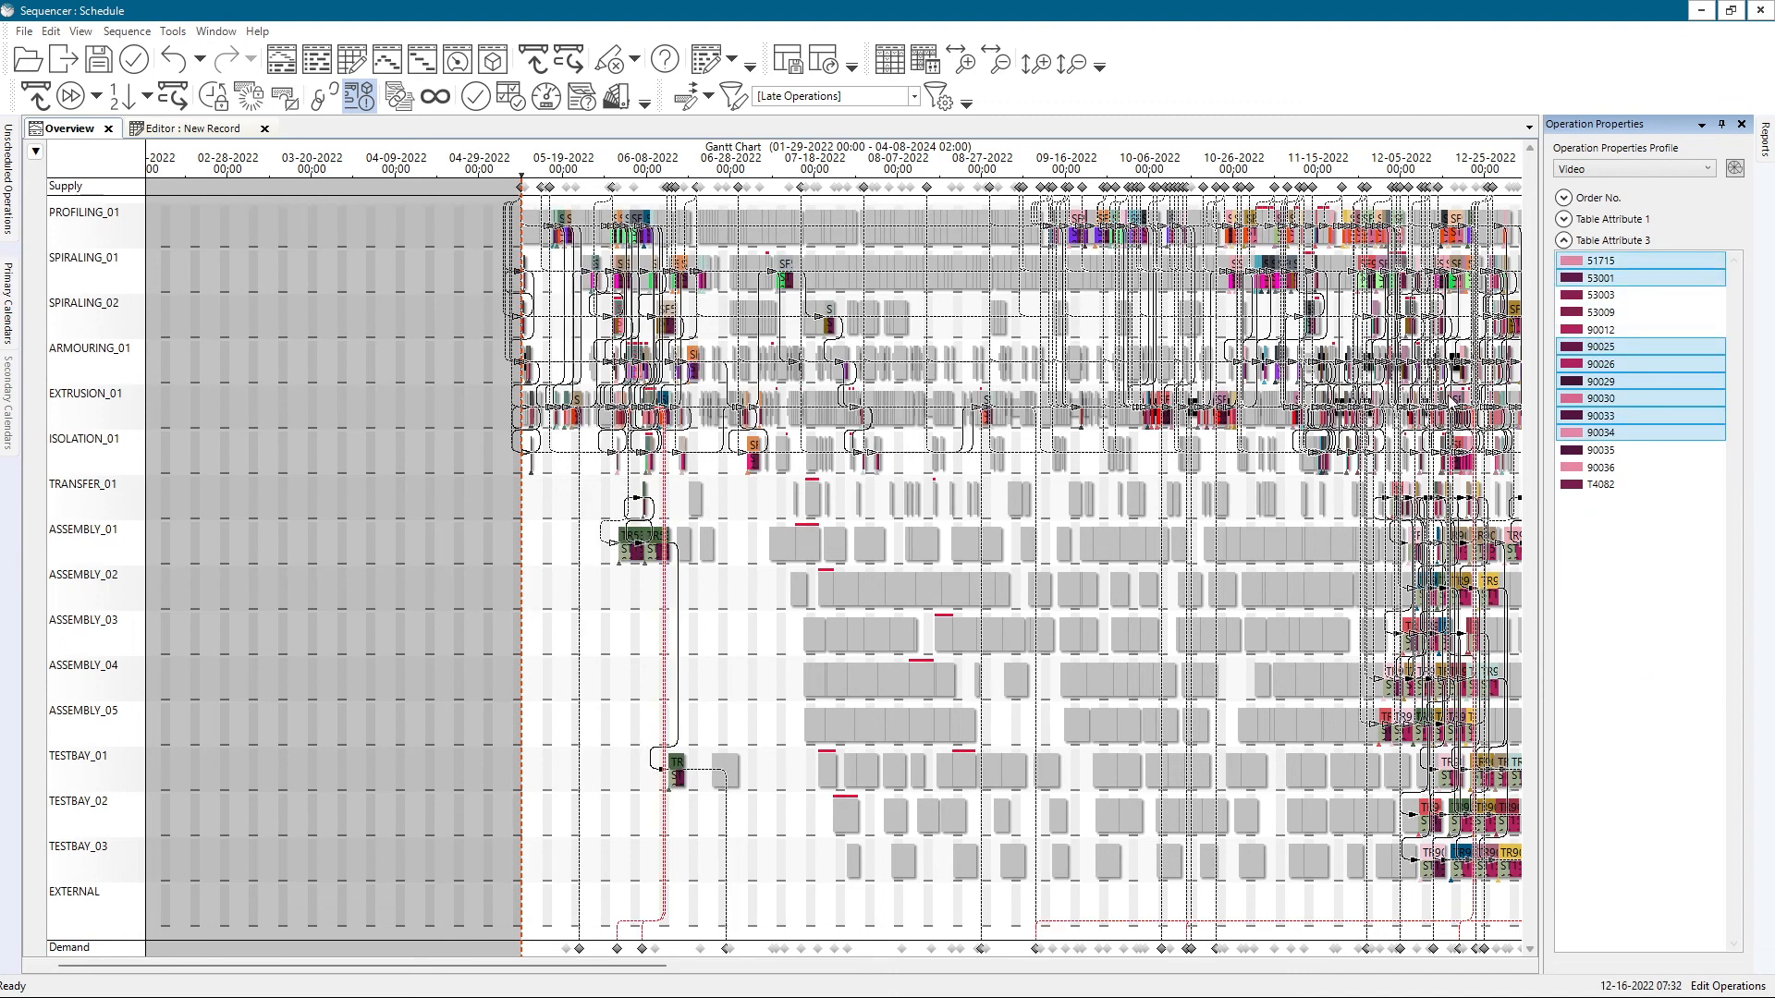
ctrl+click(1625, 331)
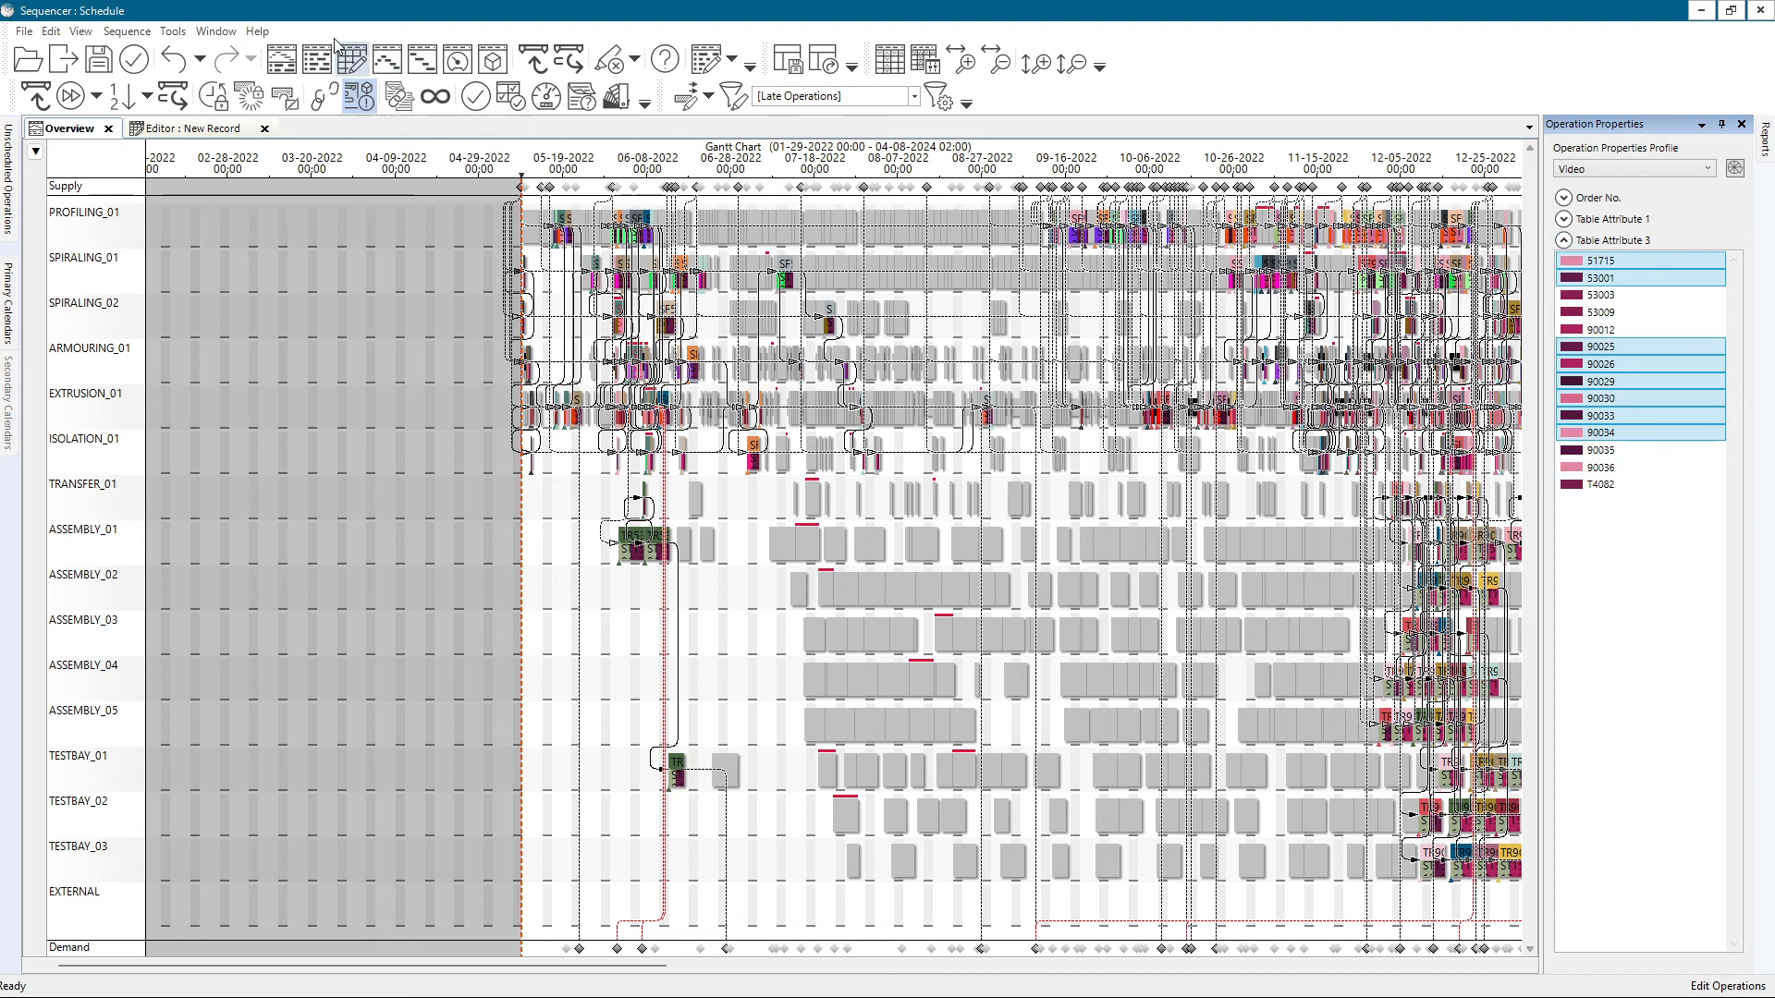
click(36, 97)
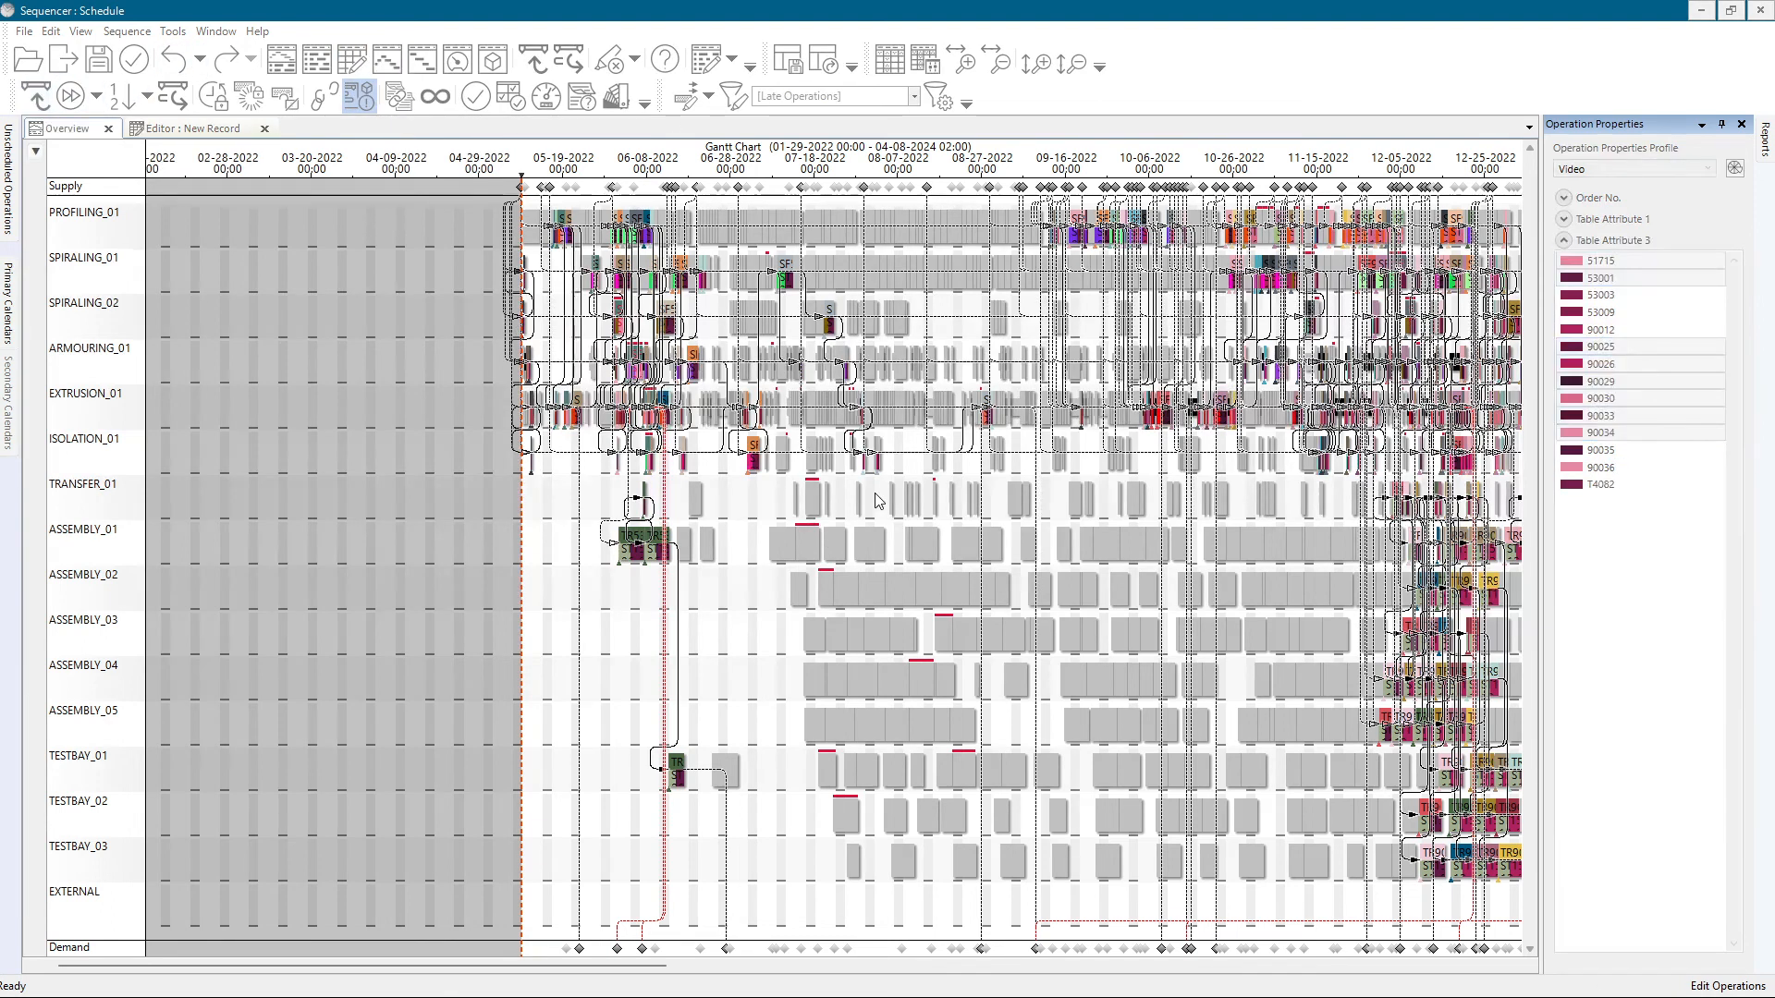
click(173, 94)
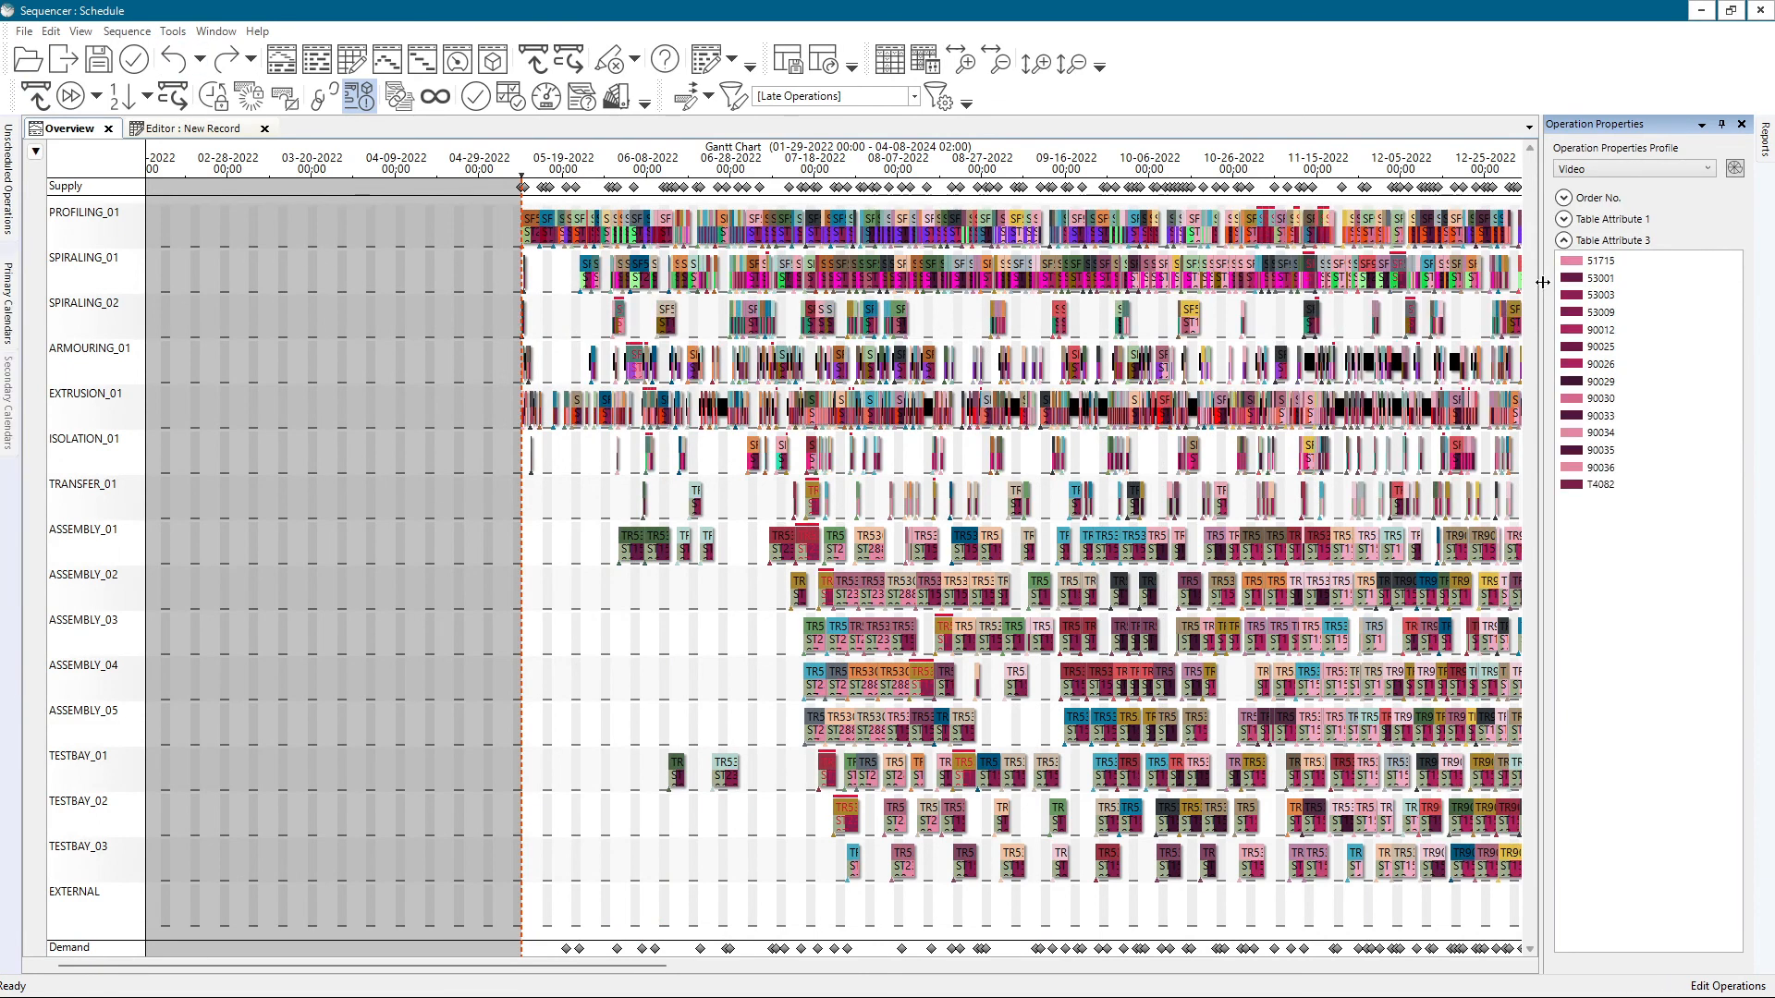
- Expand the Table Attribute 1 and Order No. legends, and highlight orders SF53001F1, SF53001F2 and SF53001F3
click(1563, 219)
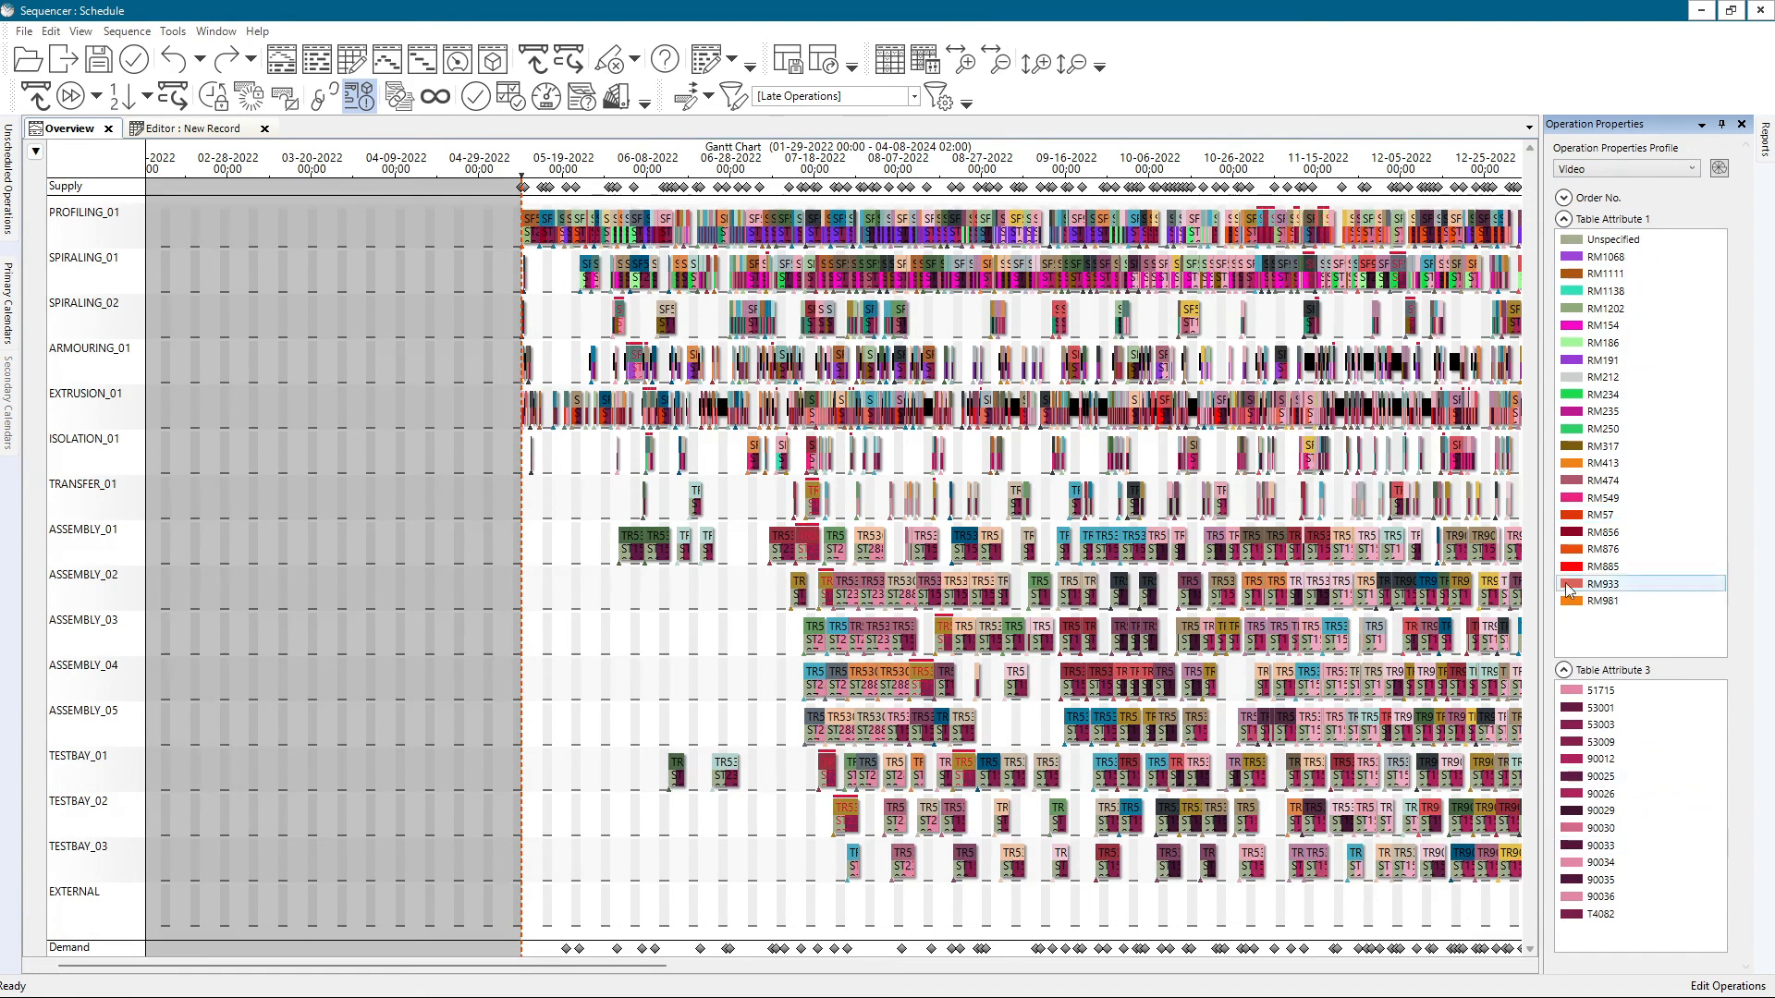
click(1563, 197)
scroll(1645, 533, down, 1)
click(1614, 238)
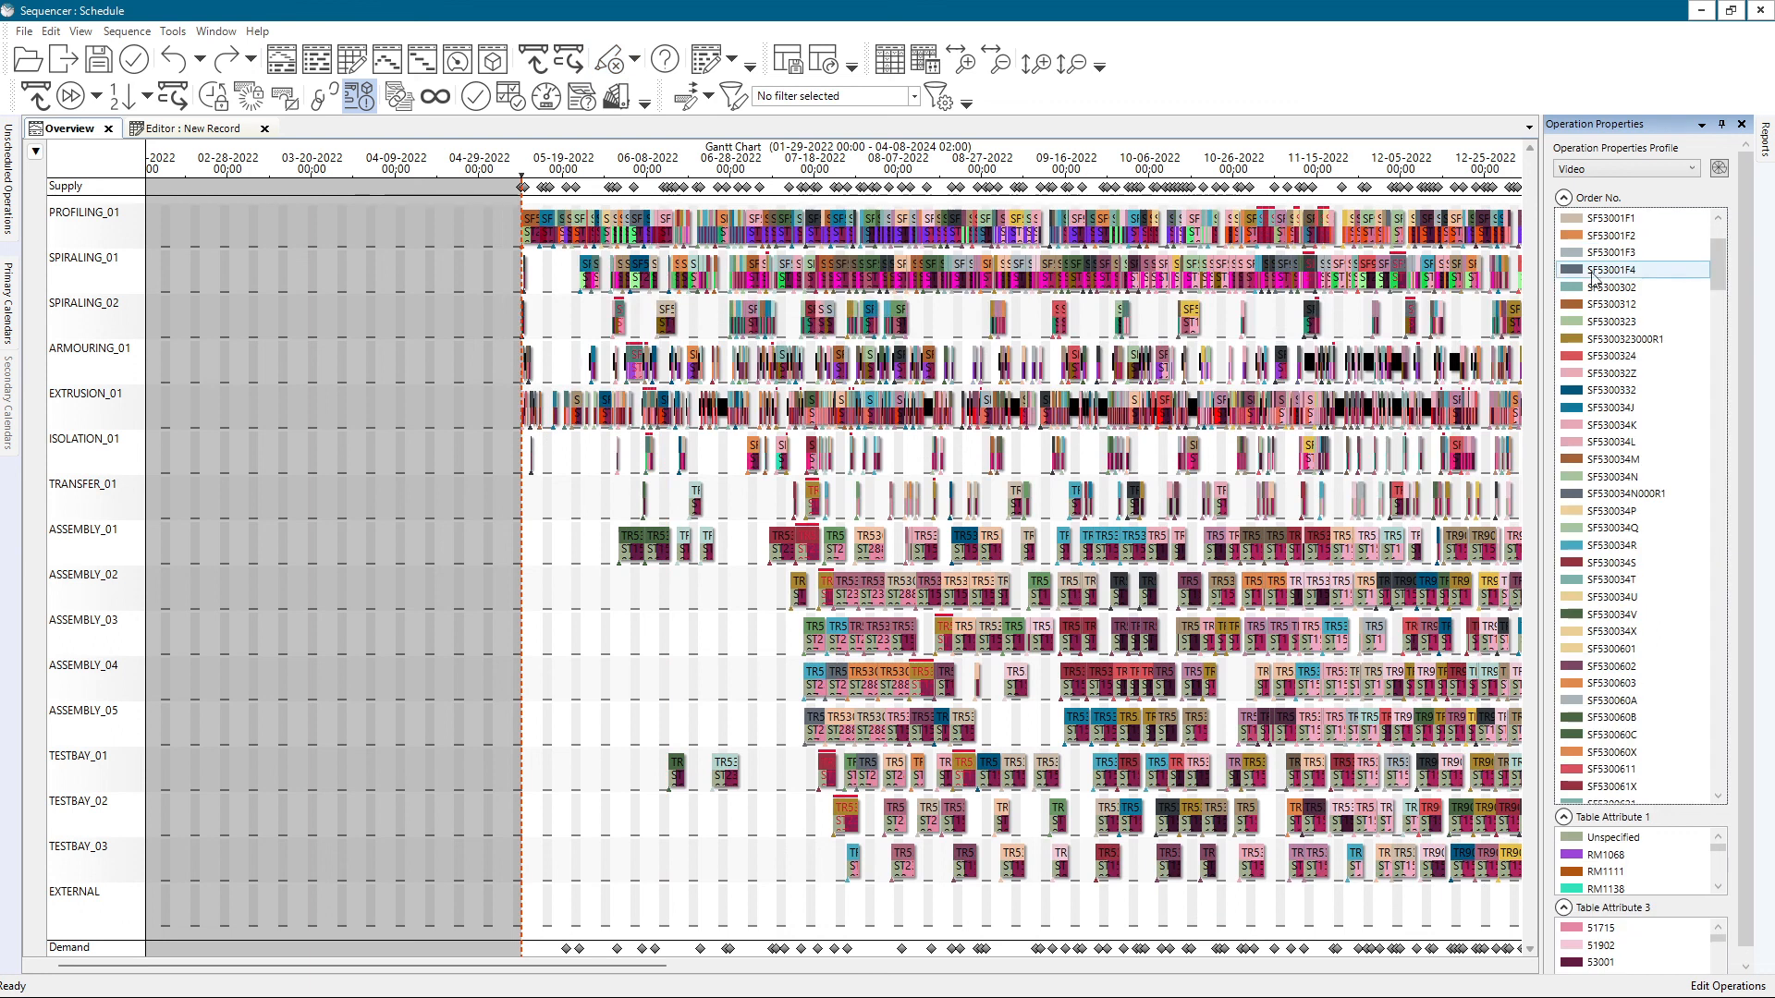
click(1610, 222)
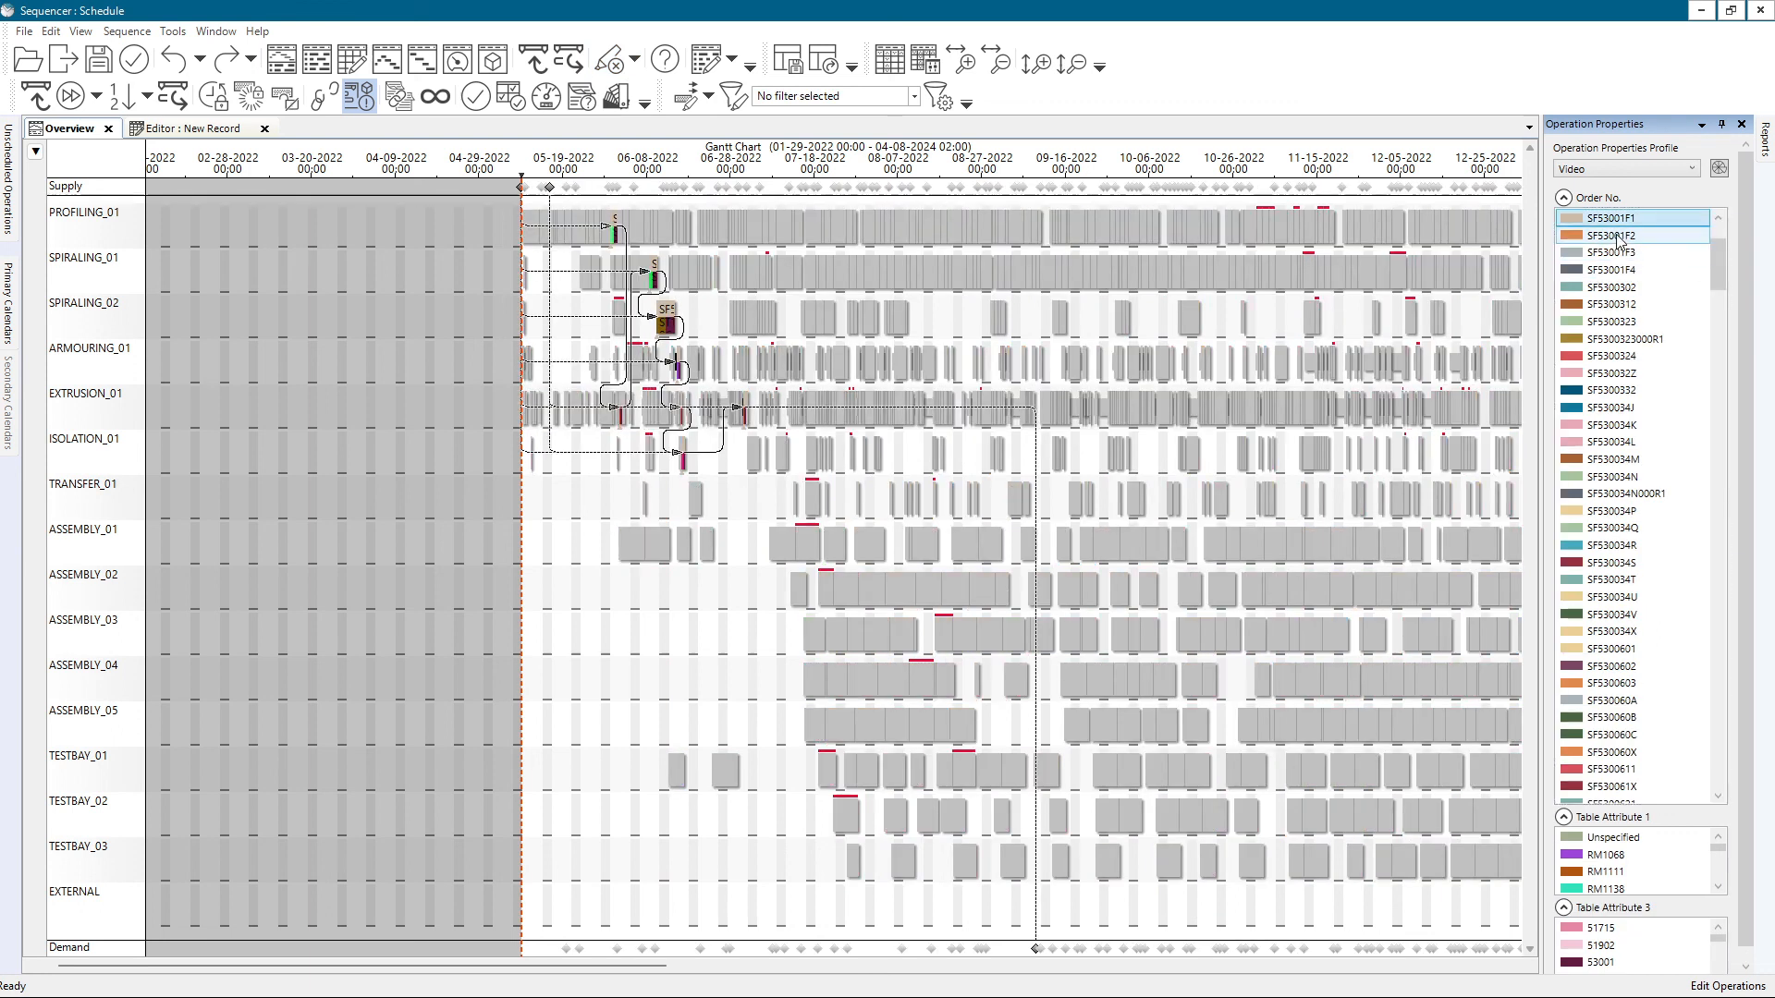
ctrl+click(1617, 237)
ctrl+click(1623, 255)
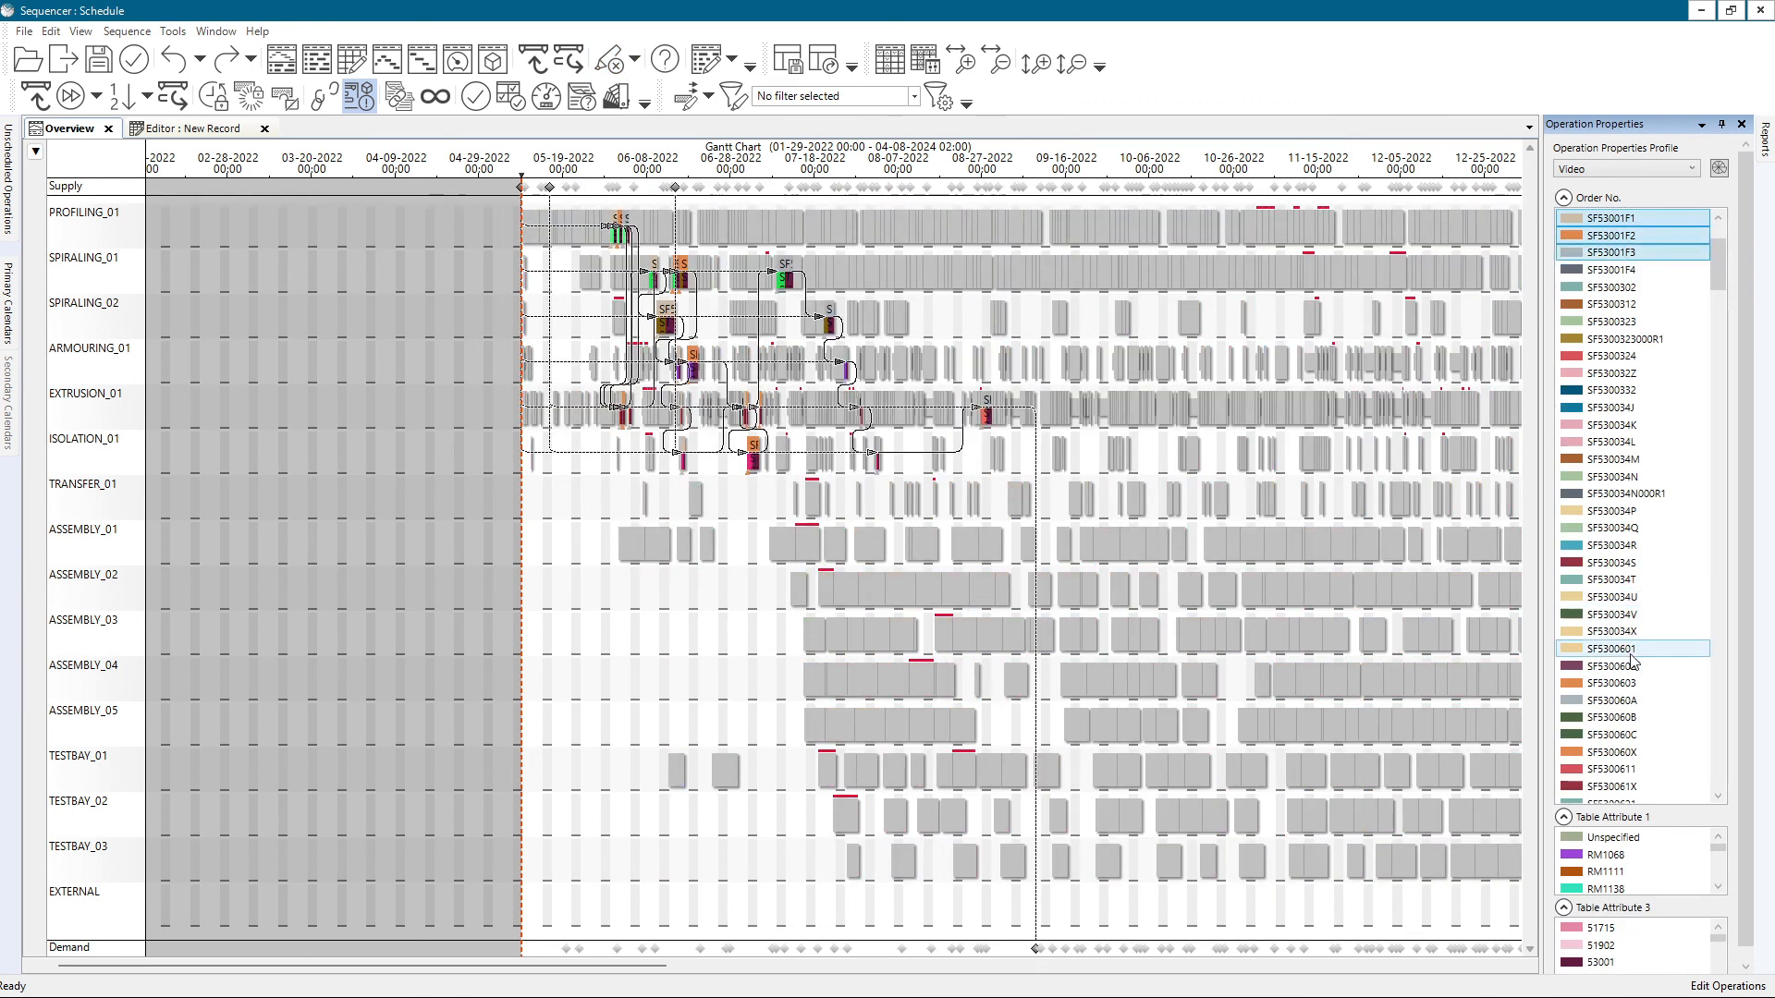
- Highlight the operations for Table Attribute 3 values 51715, 51902 and 53001
click(1608, 929)
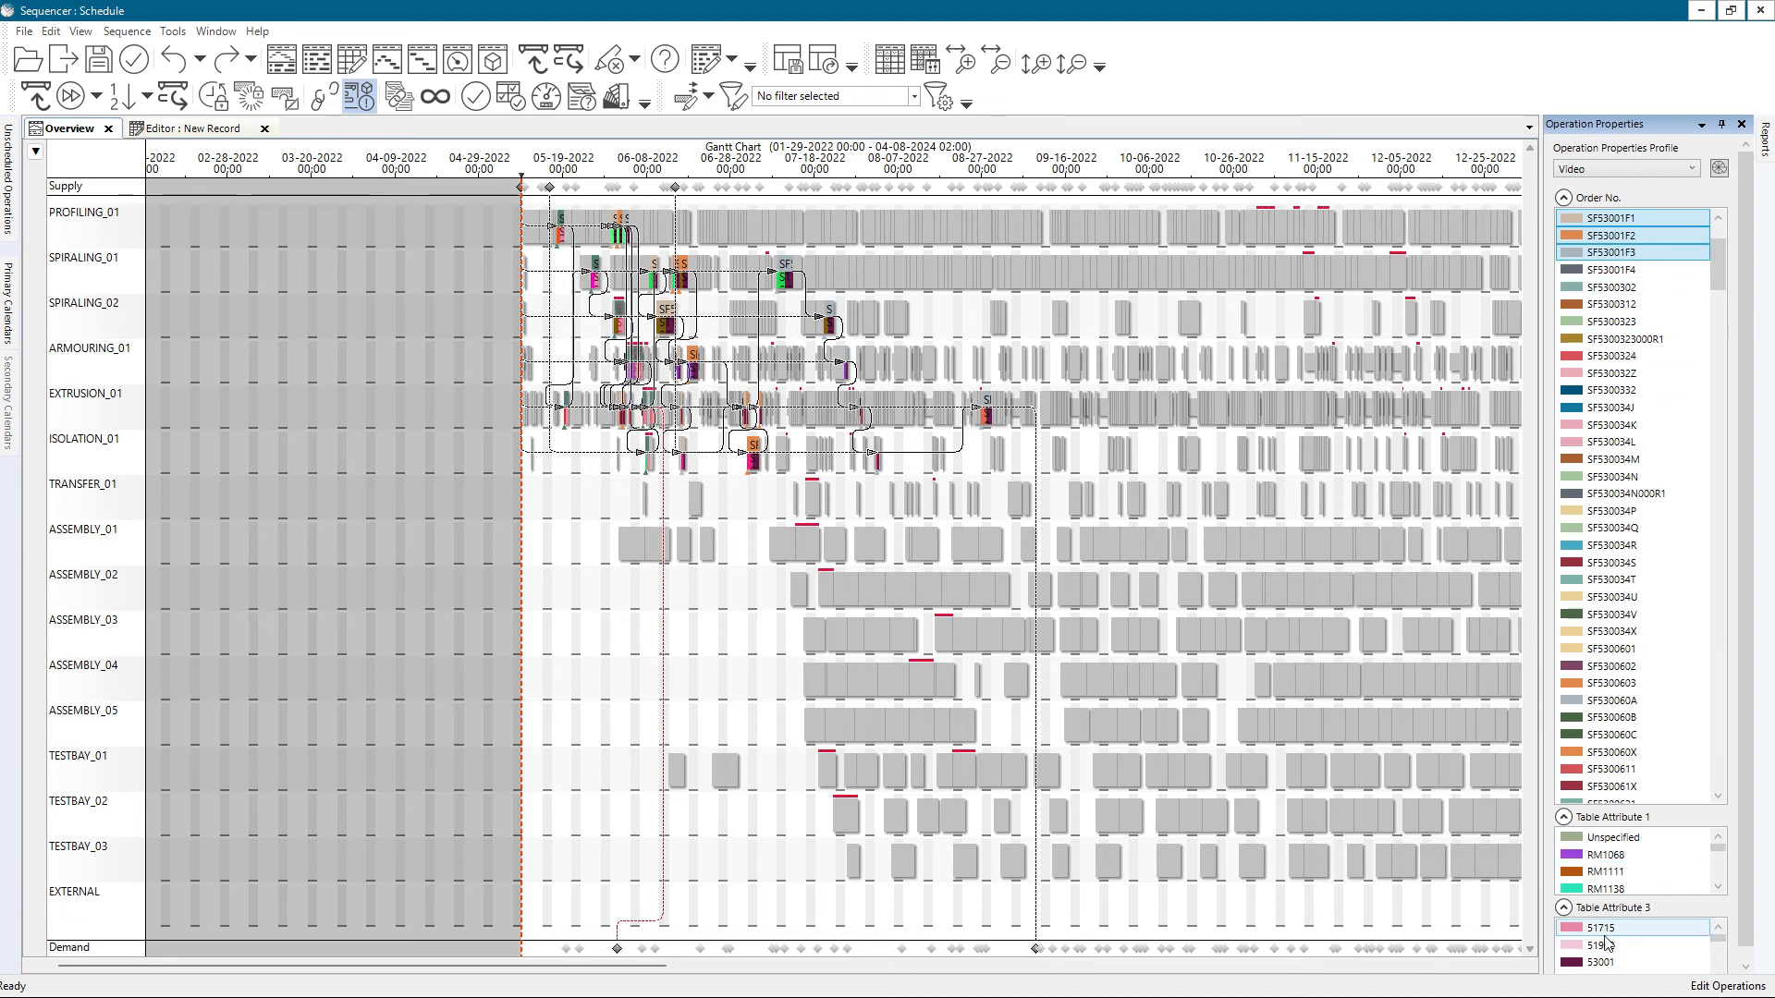
ctrl+click(1610, 946)
ctrl+click(1608, 962)
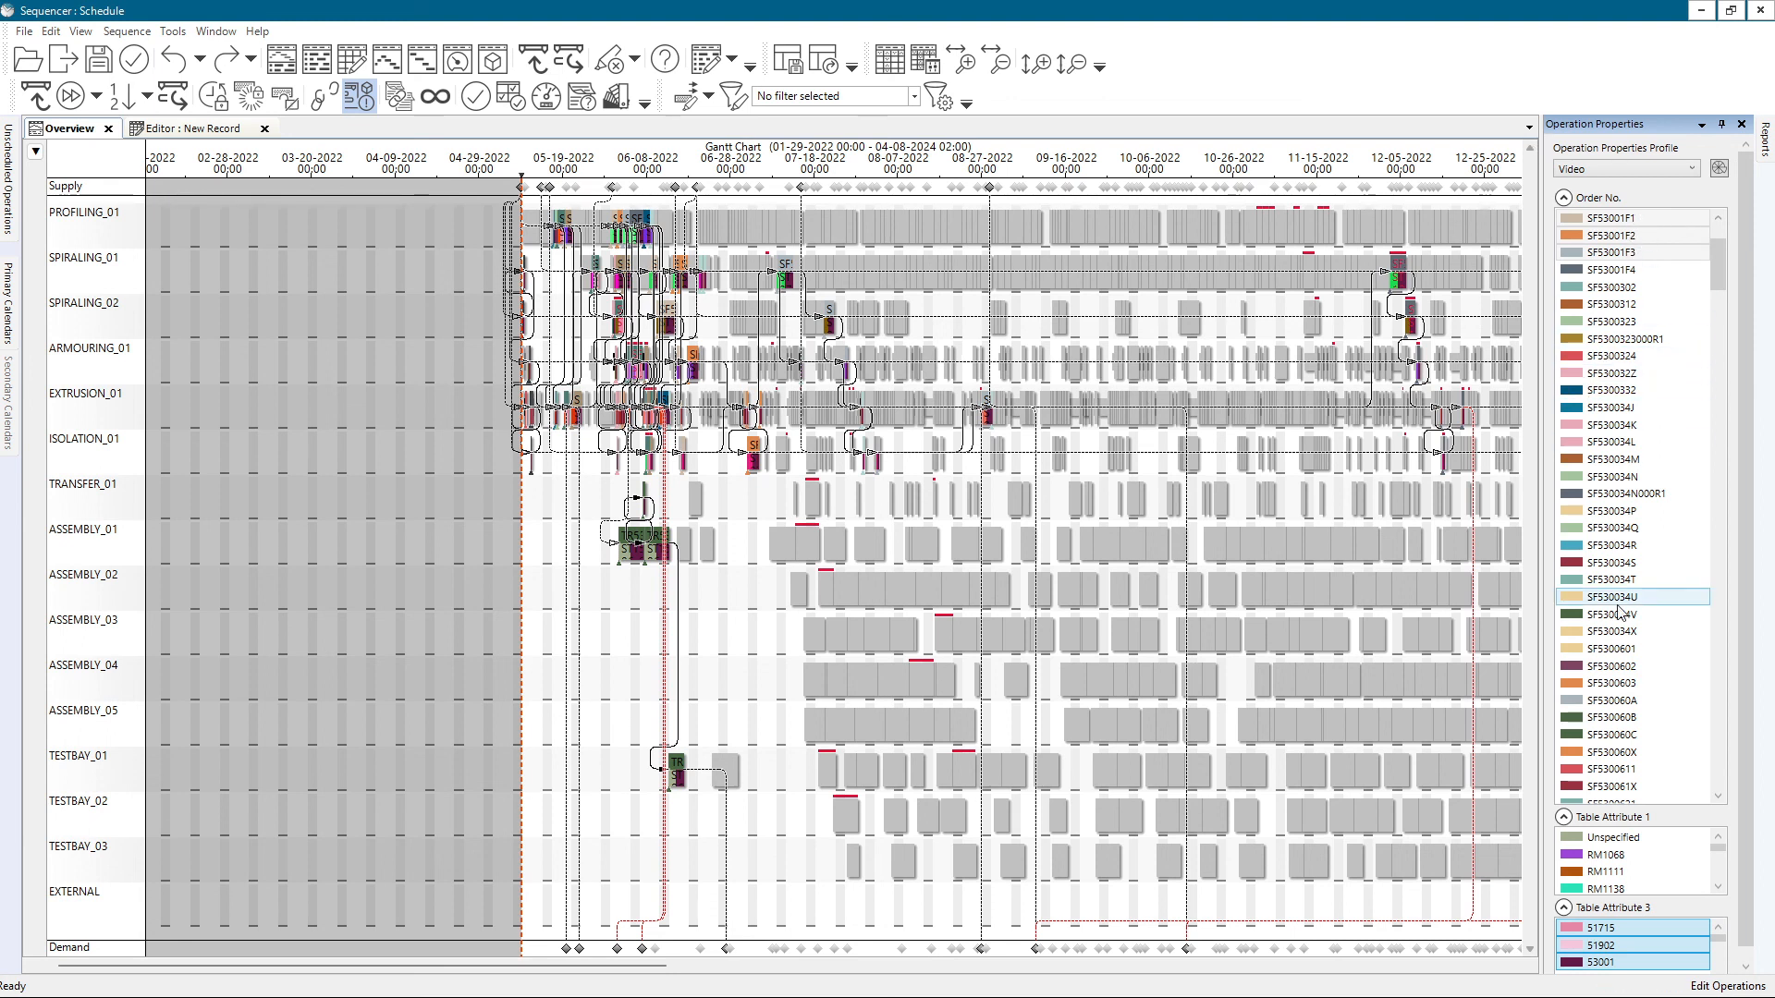
- Collapse the Order No. legend, highlight Table Attribute 1 values RM180, RM186, RM205 and RM212, and clear all highlighting
click(1563, 196)
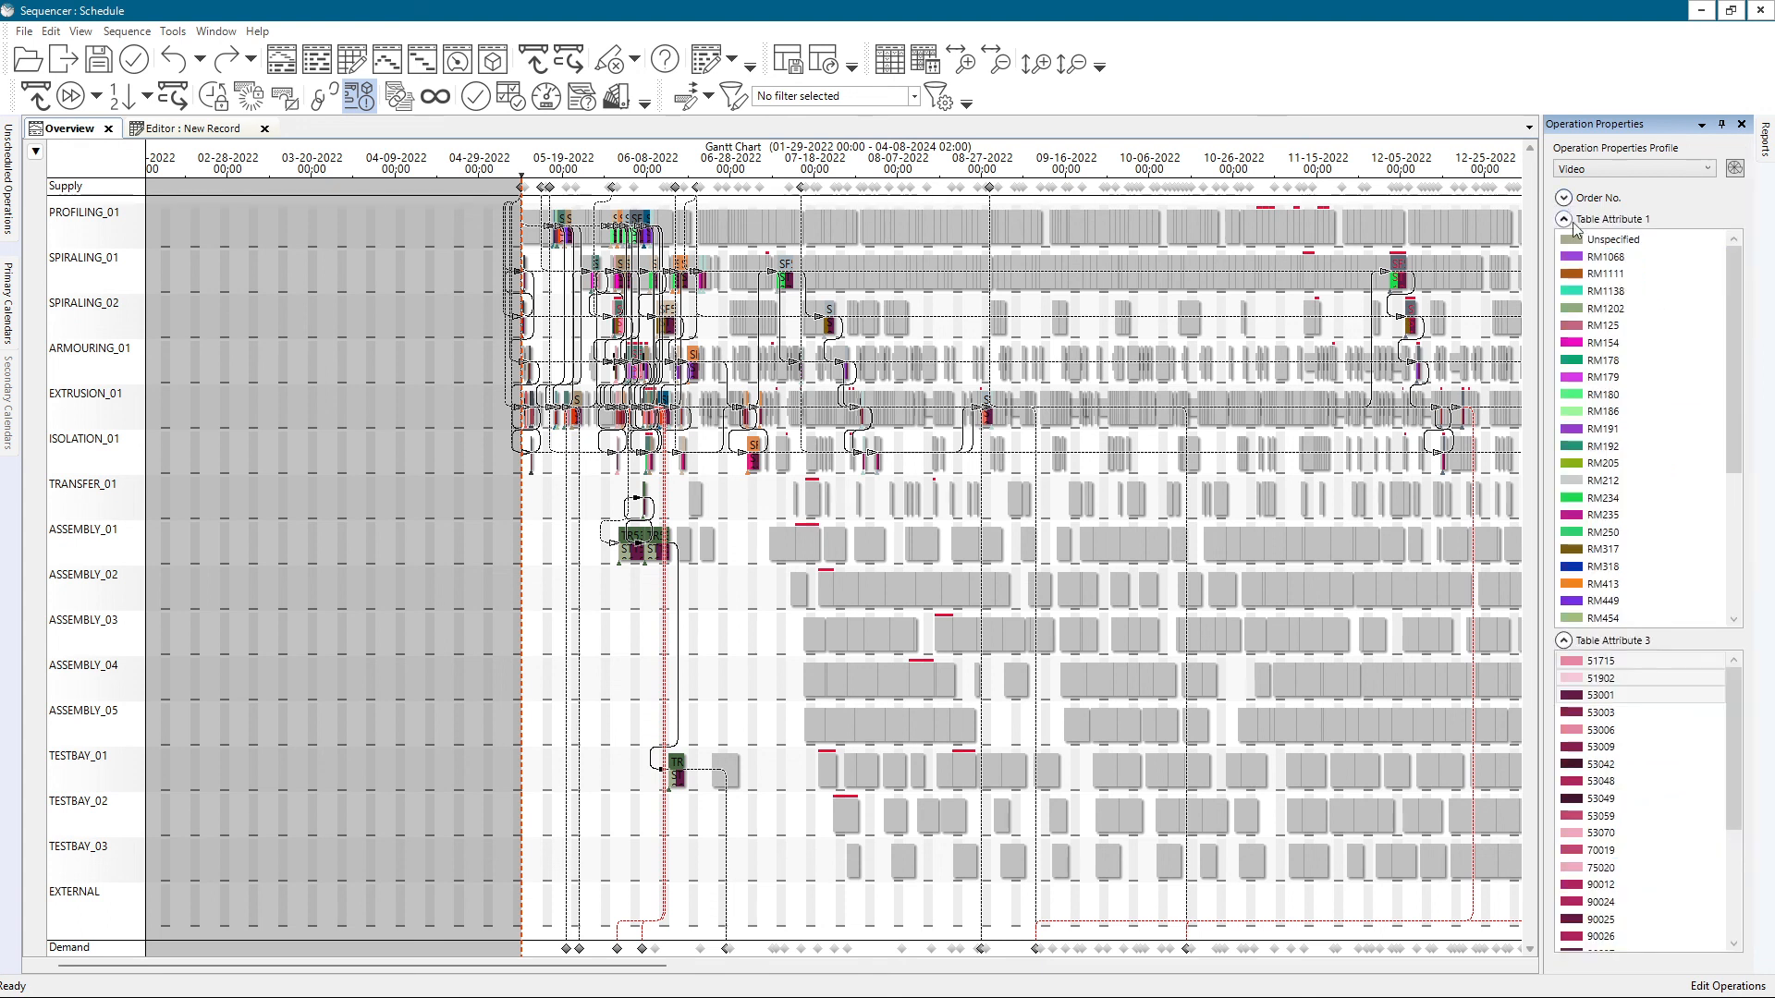
click(1616, 394)
ctrl+click(1616, 411)
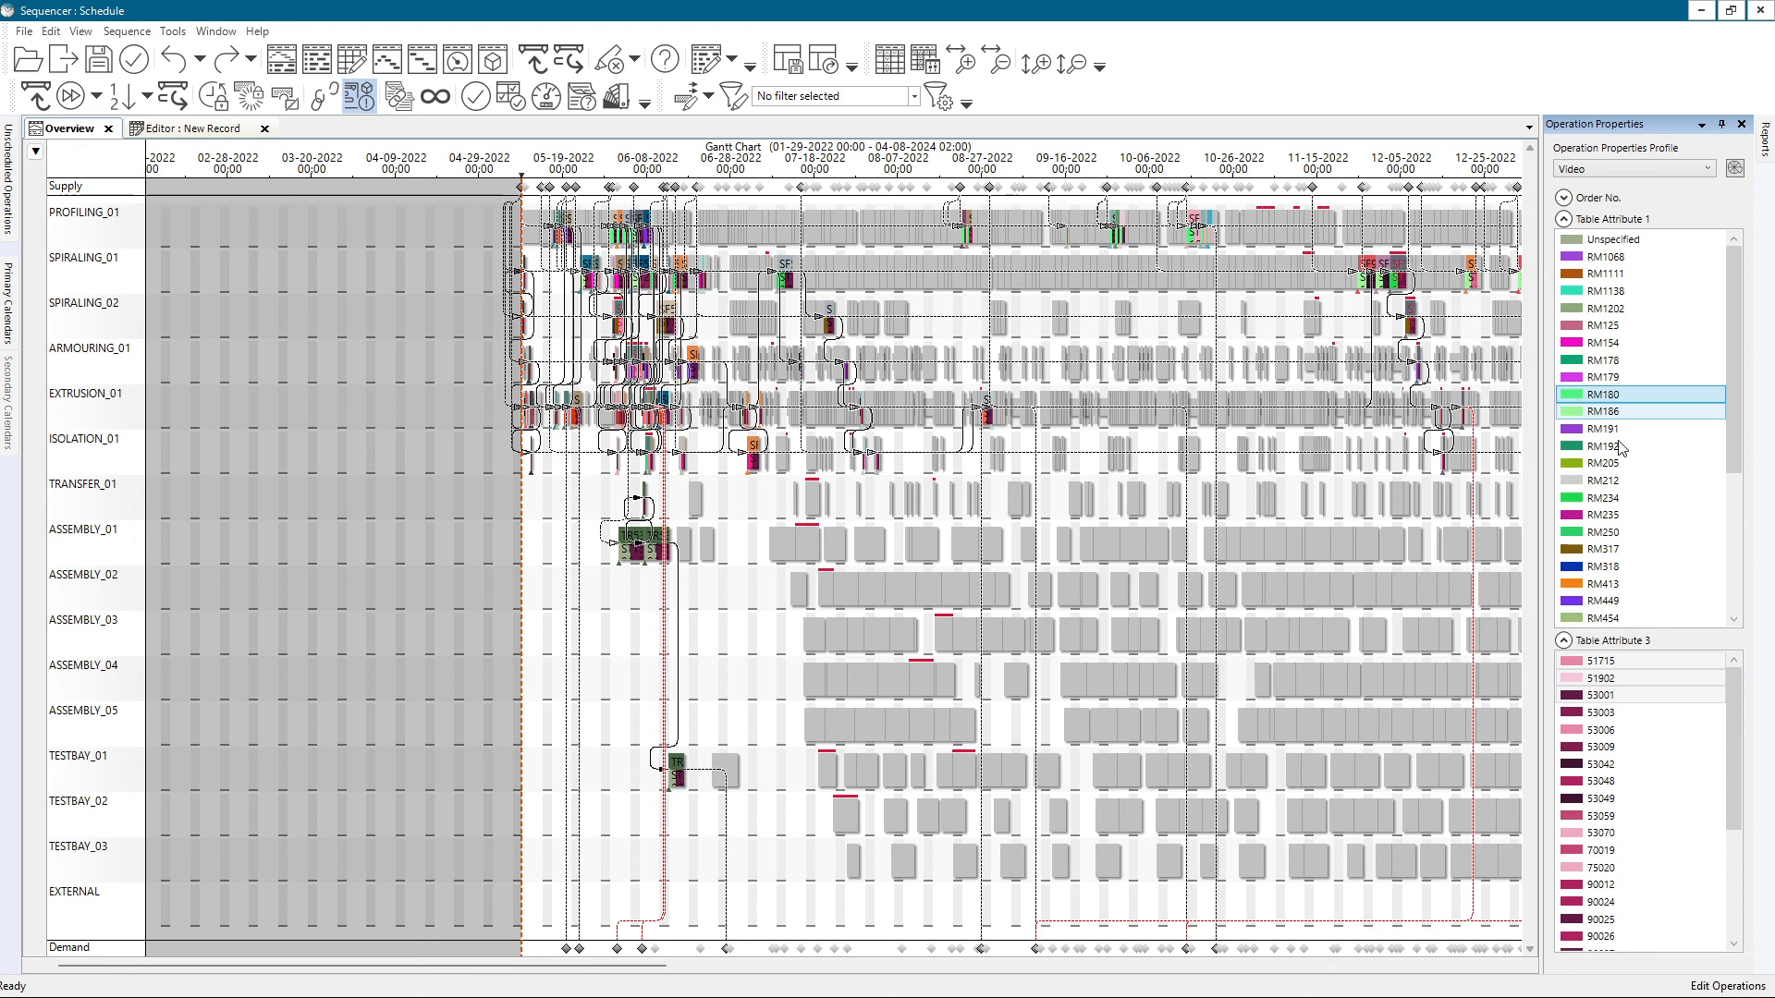
ctrl+click(1616, 464)
ctrl+click(1615, 481)
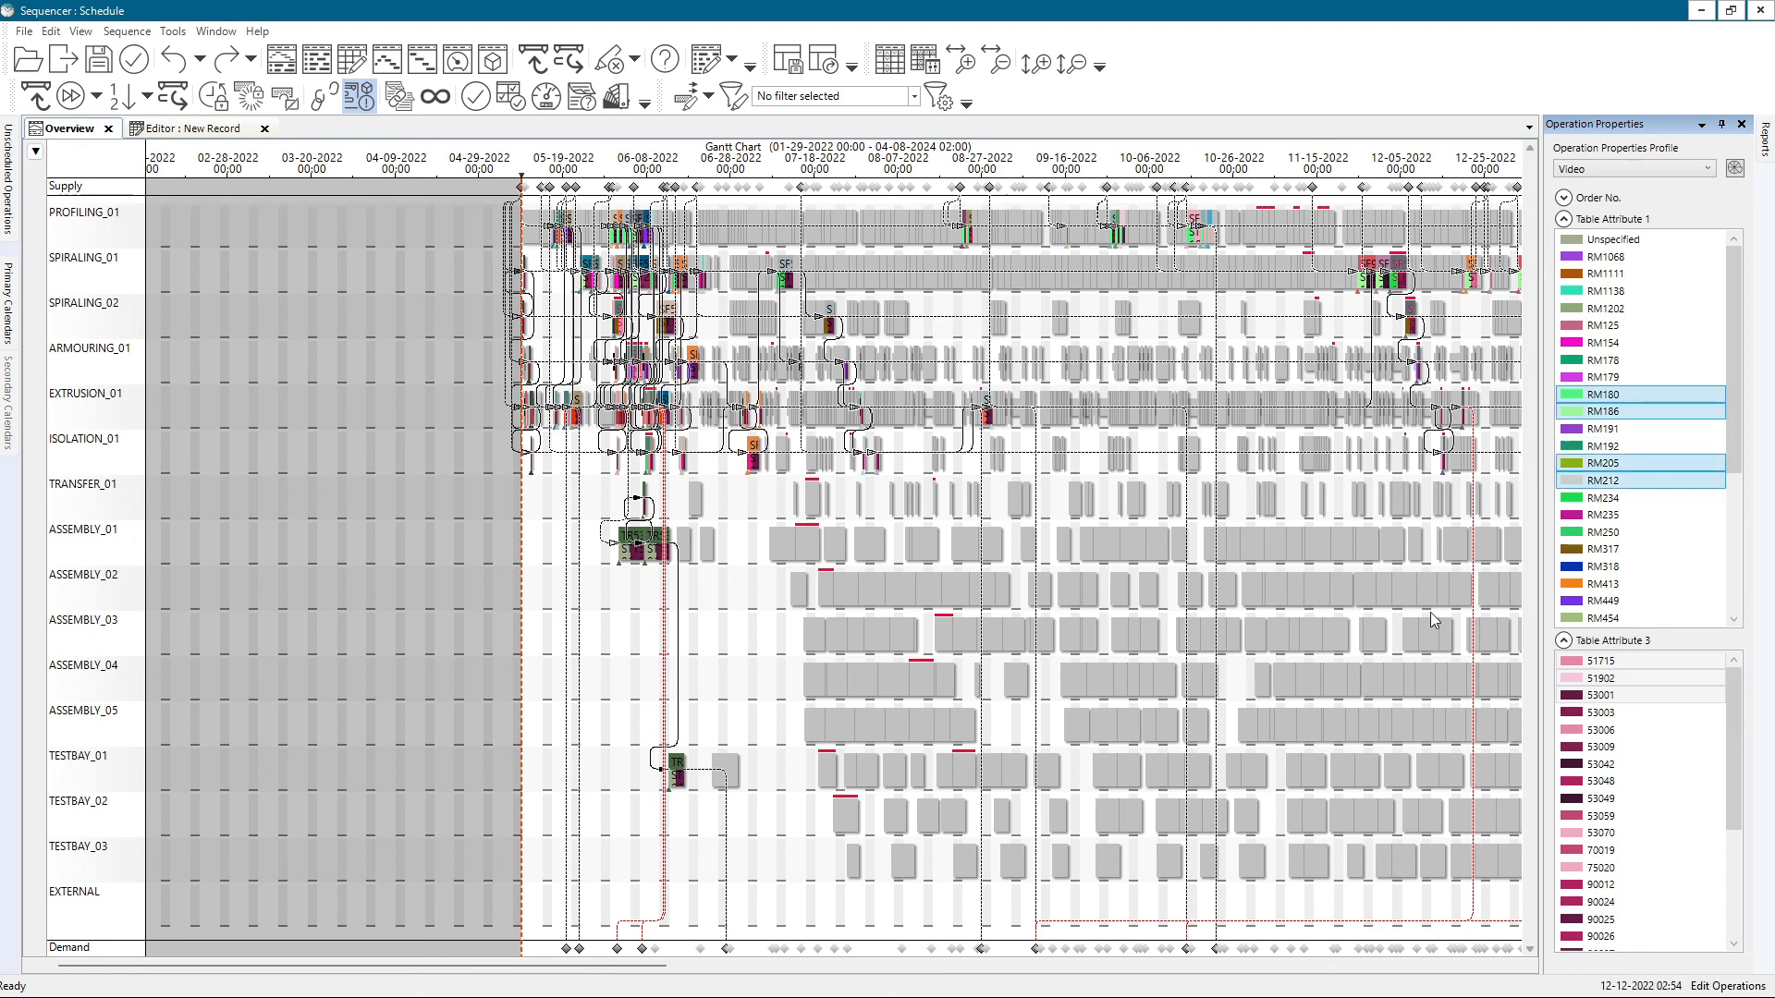
mouse_move(1431, 615)
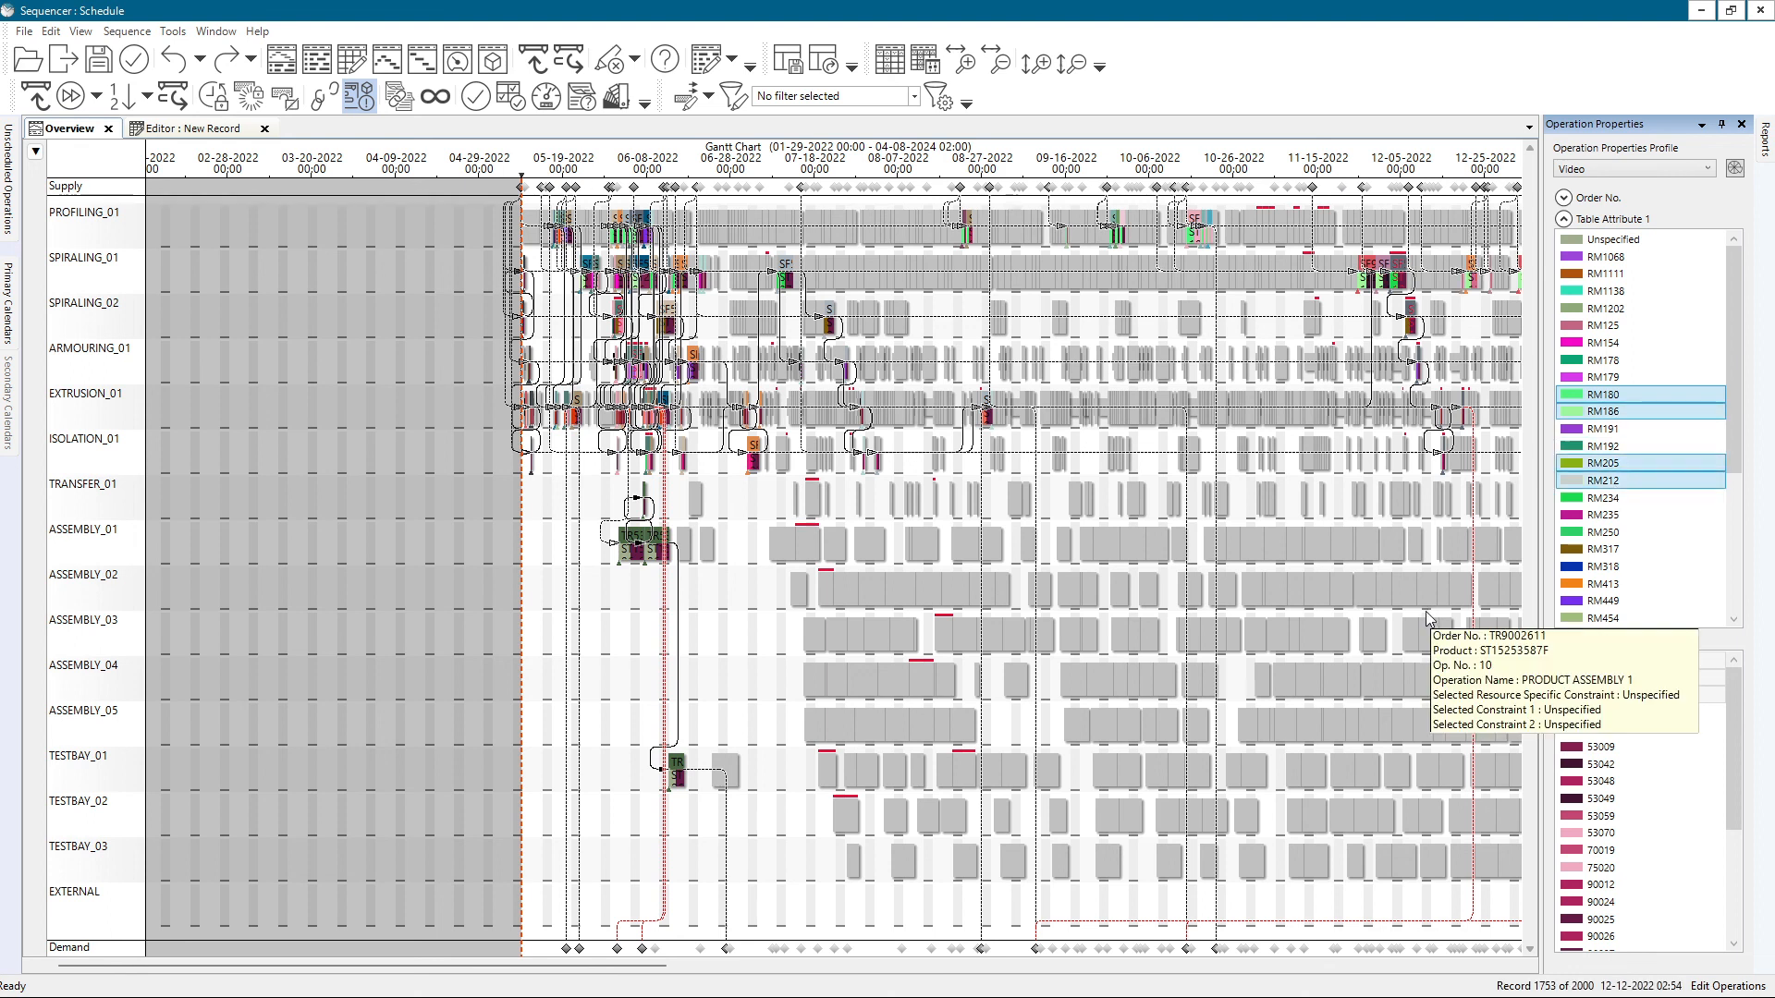
click(1281, 480)
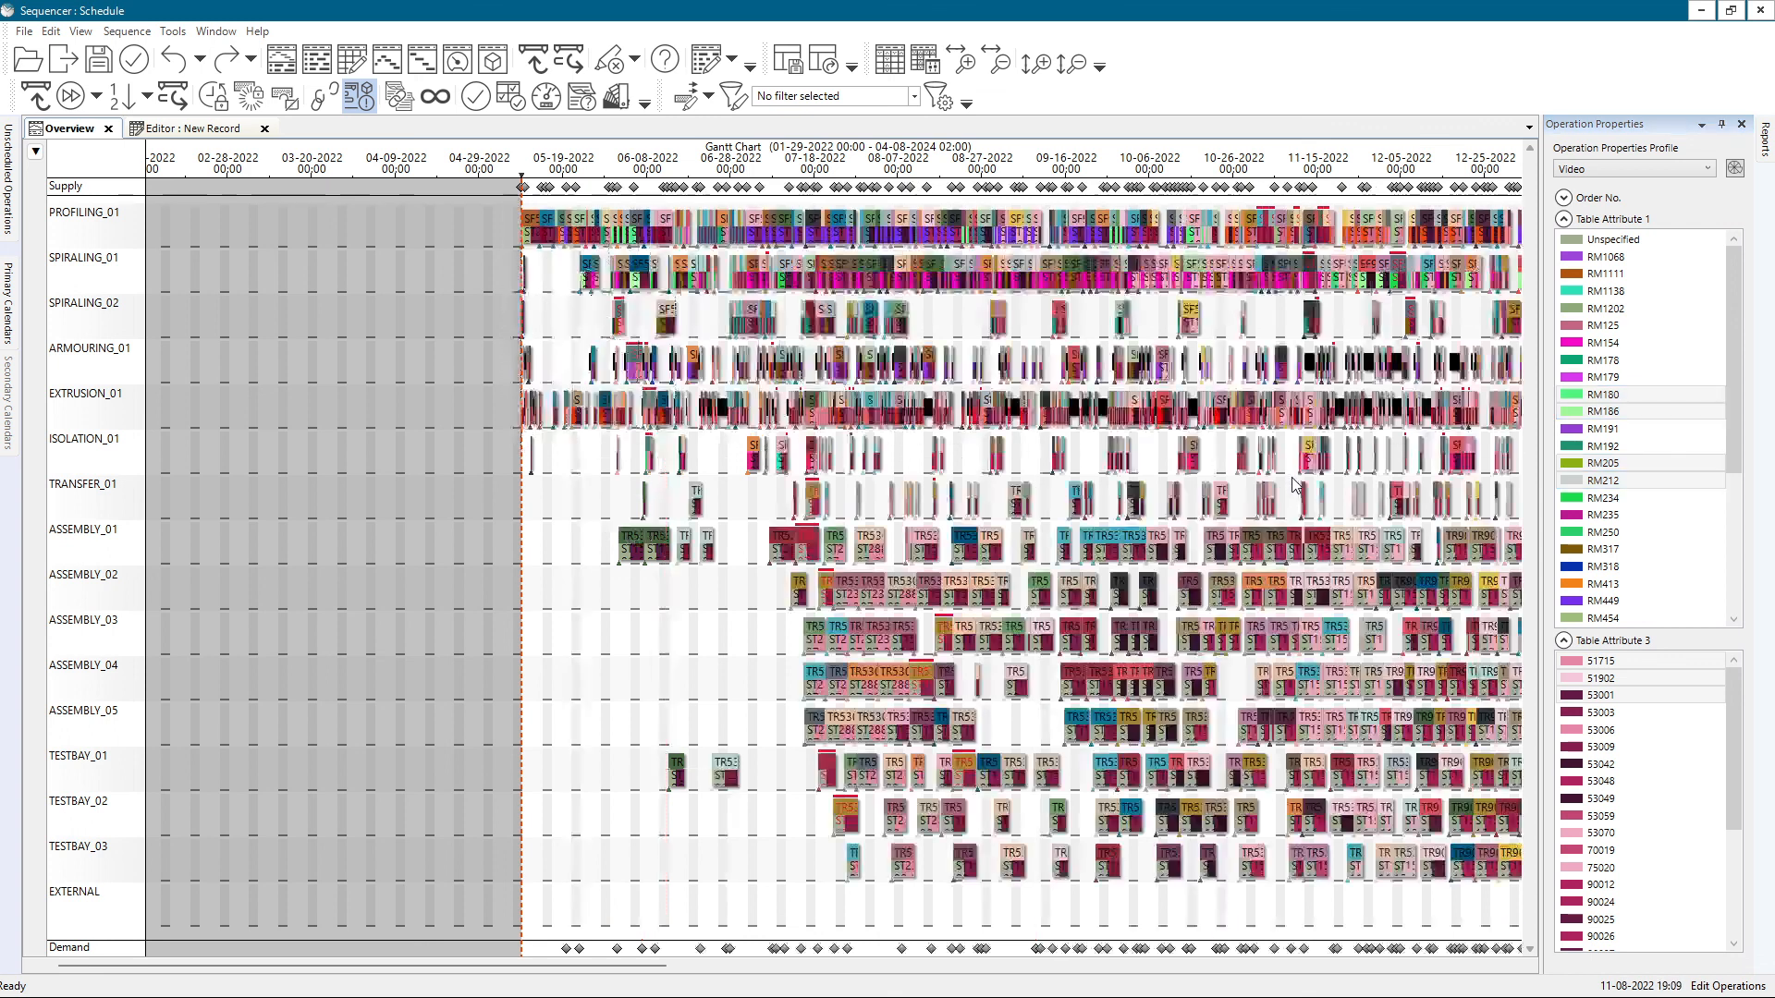
- Remove all operations from the schedule, including the locked PROFILING operation on PROFILING_01 after unlocking it
click(36, 97)
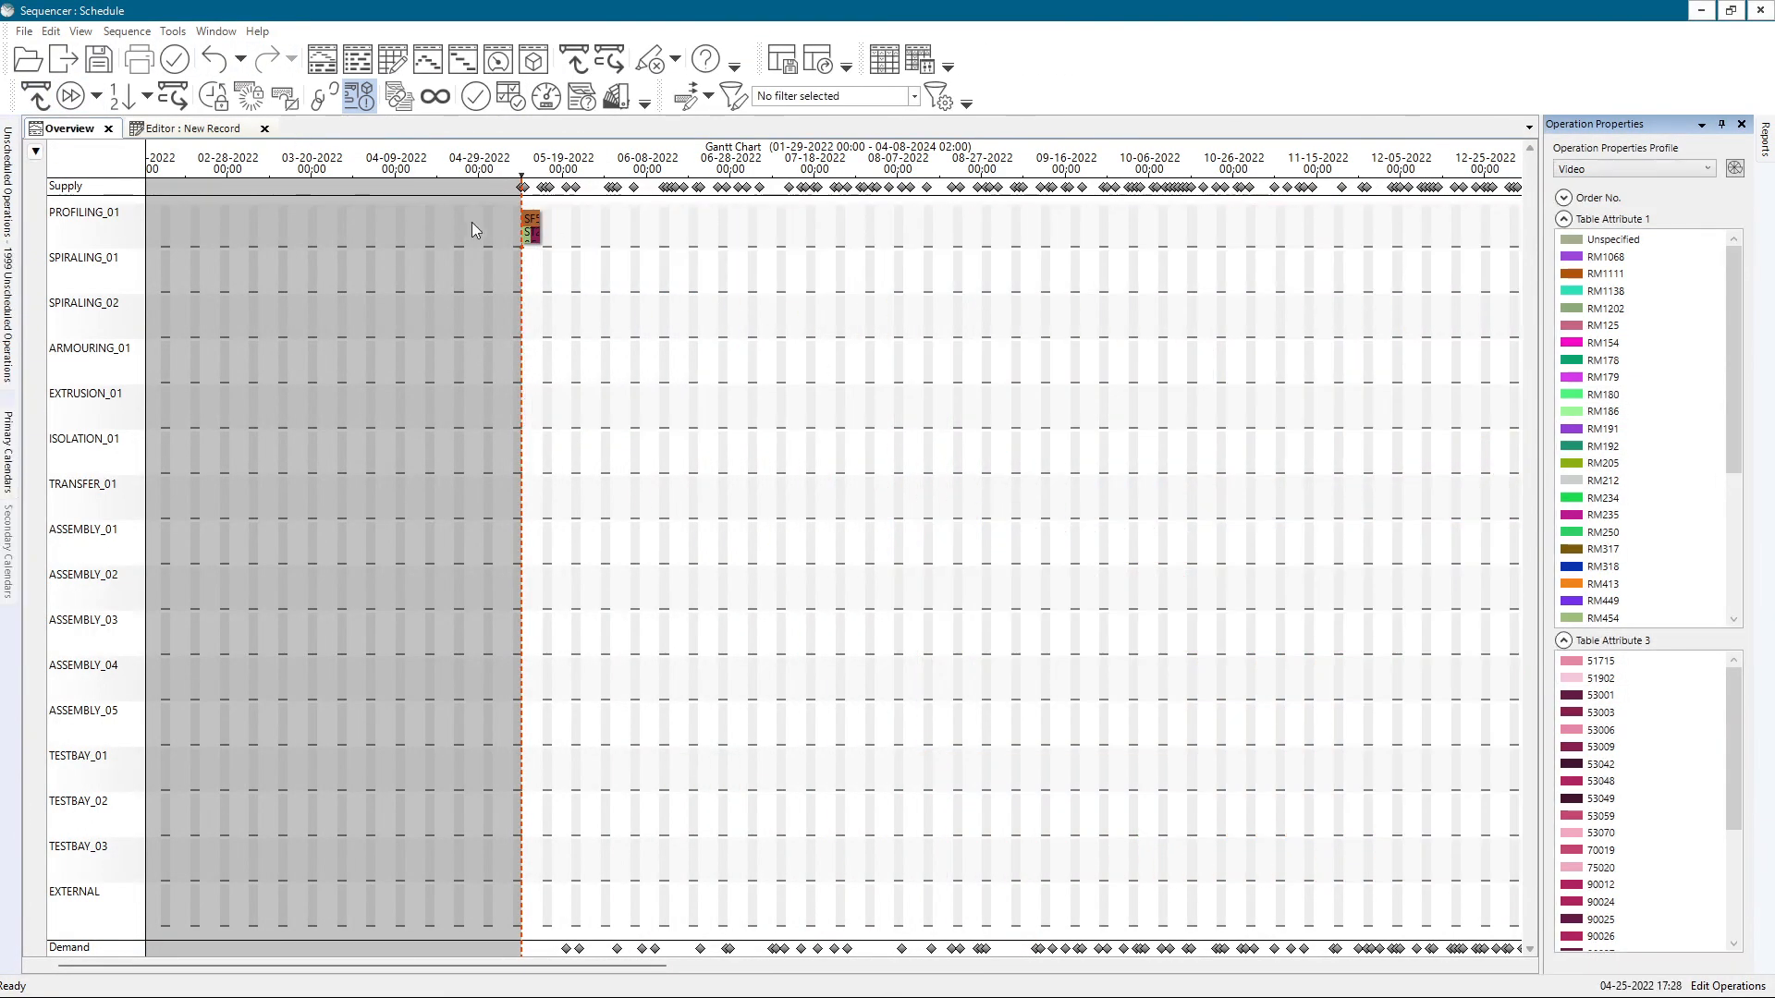
double_click(528, 228)
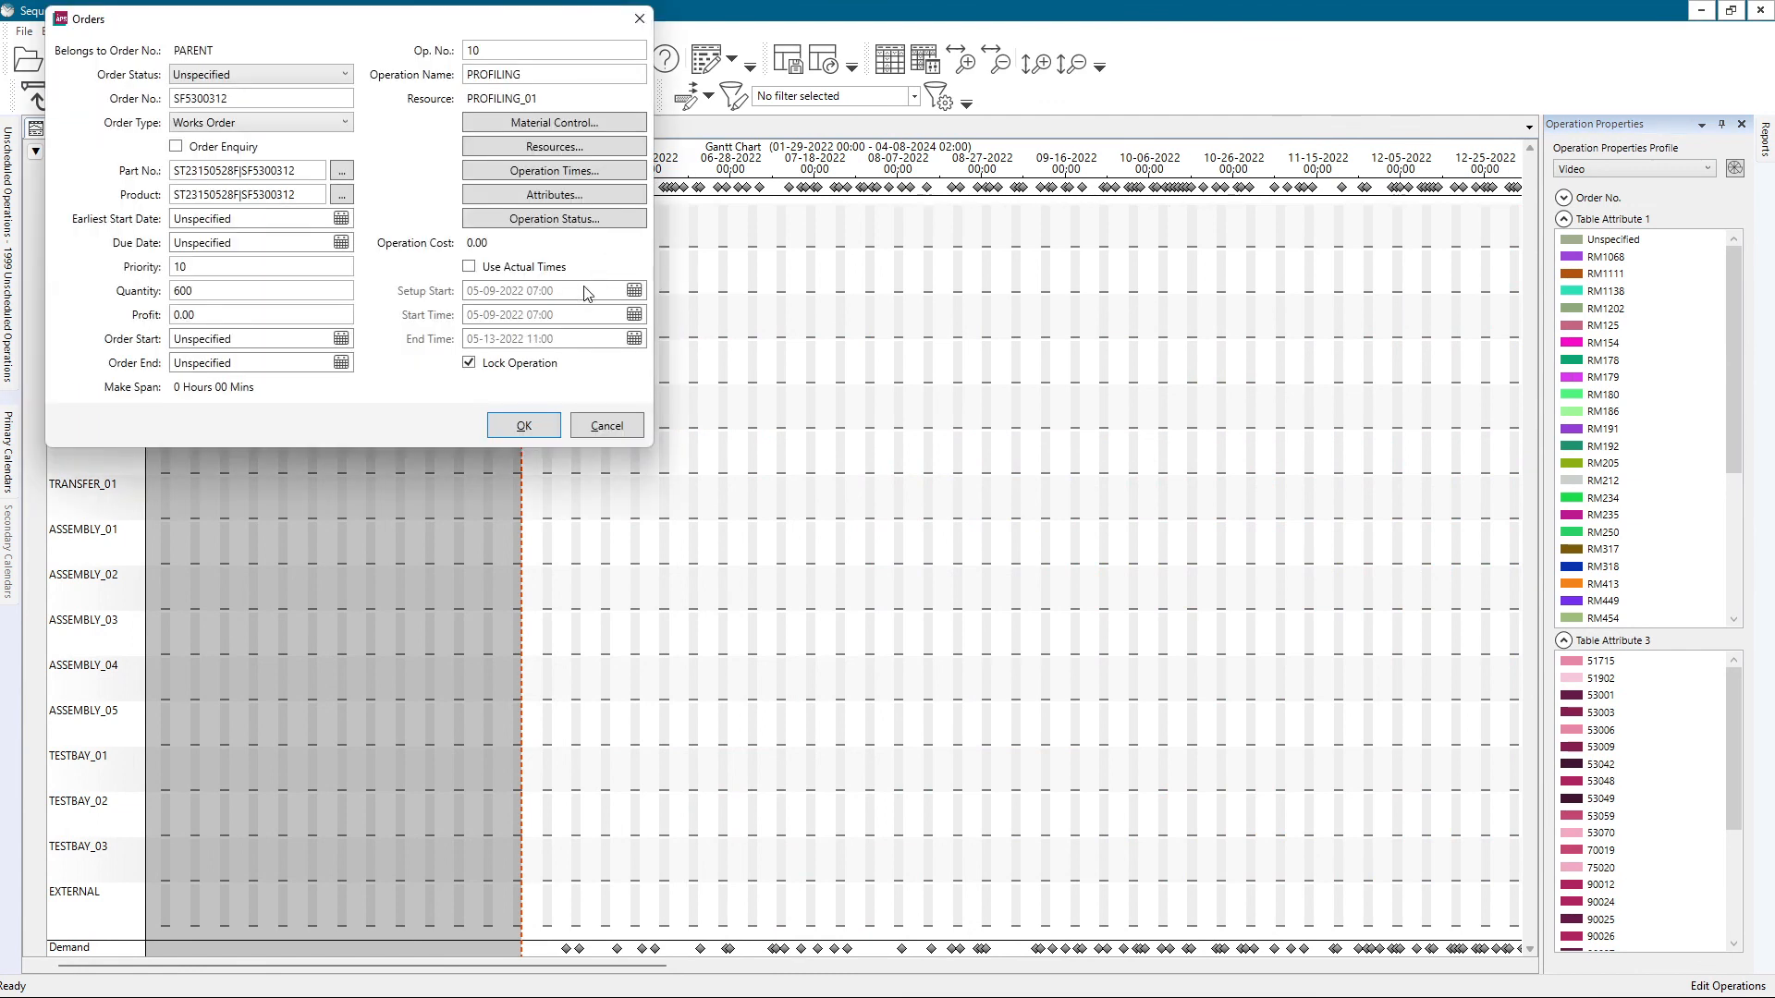
click(523, 425)
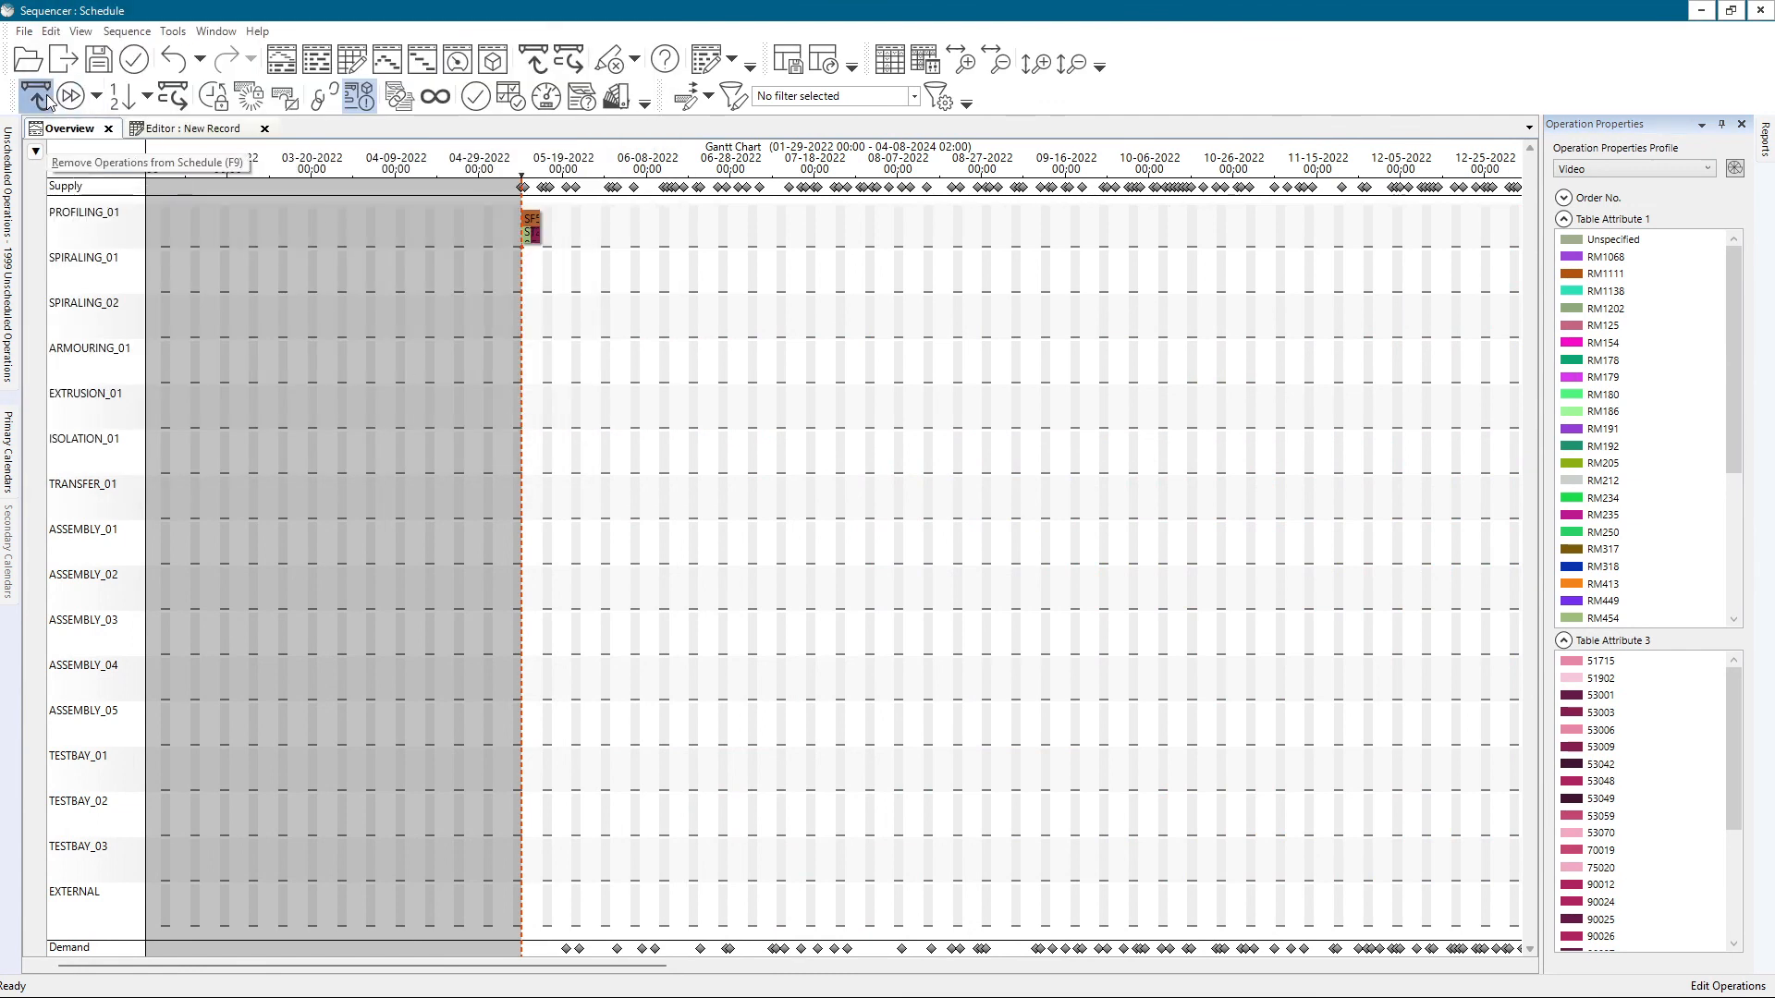
- Select Table Attribute 3 values 53059 through 90027 and sequence their operations forward by due date
drag(1732, 690, 1701, 751)
click(1634, 712)
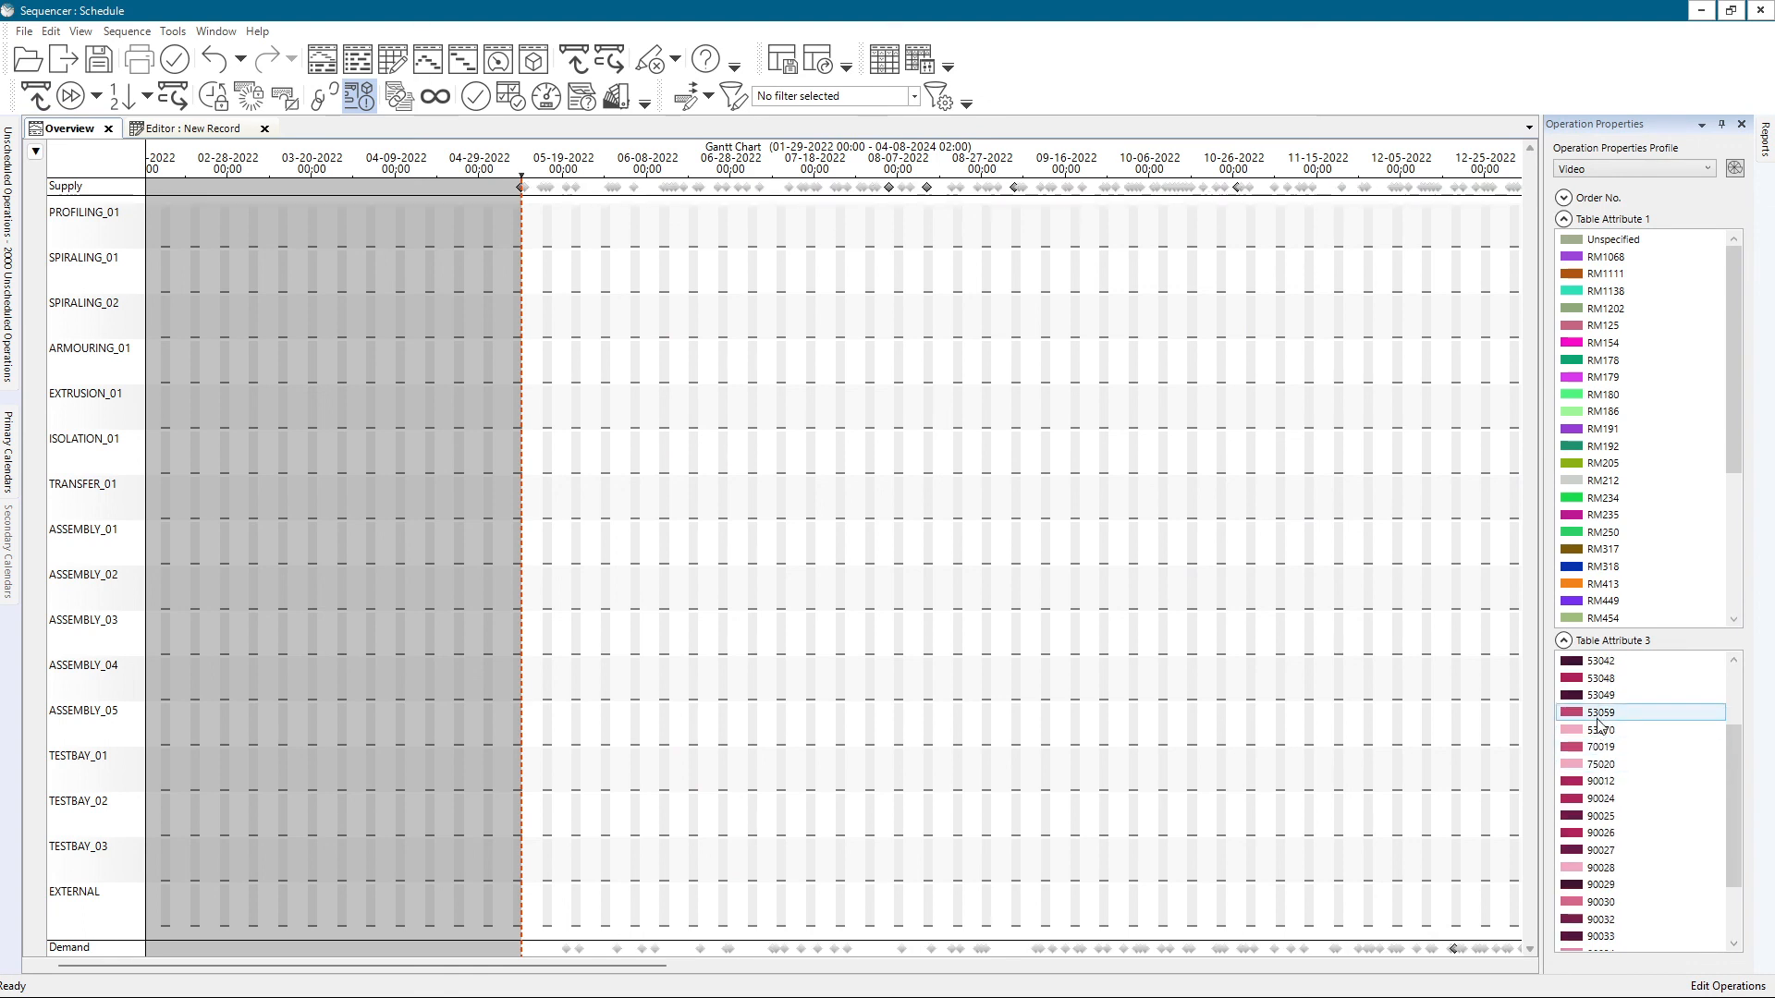
shift+click(1628, 850)
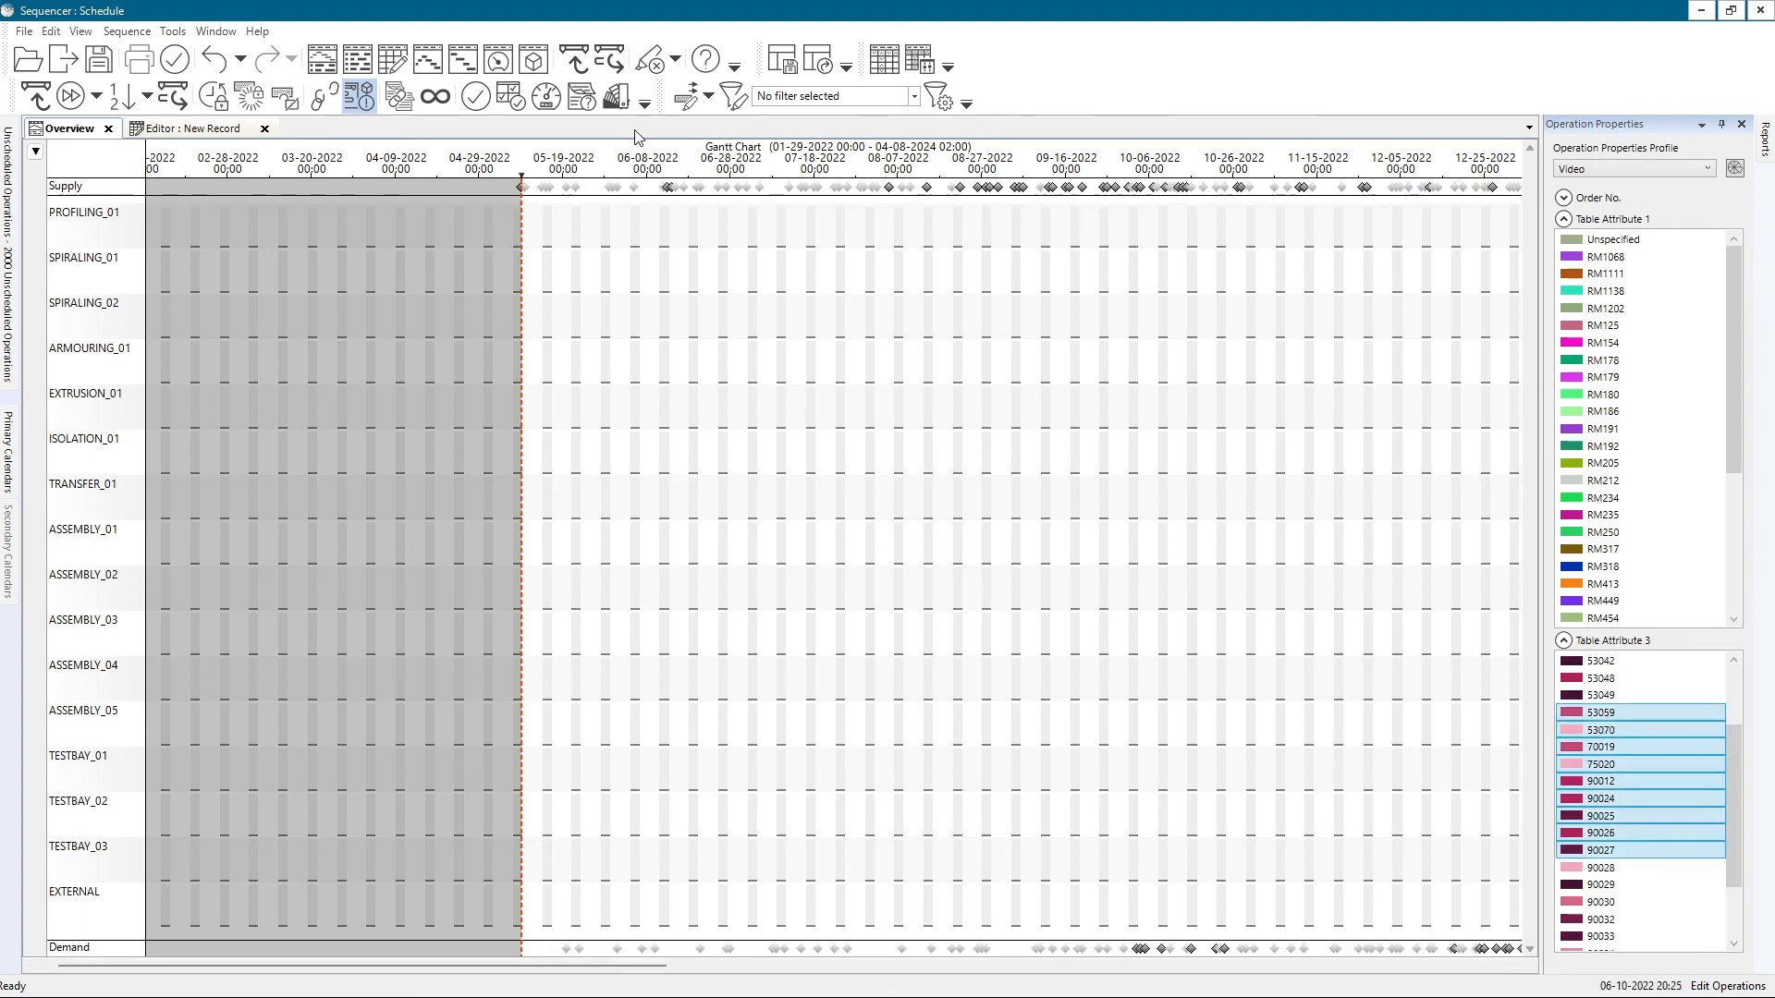
click(127, 30)
mouse_move(185, 52)
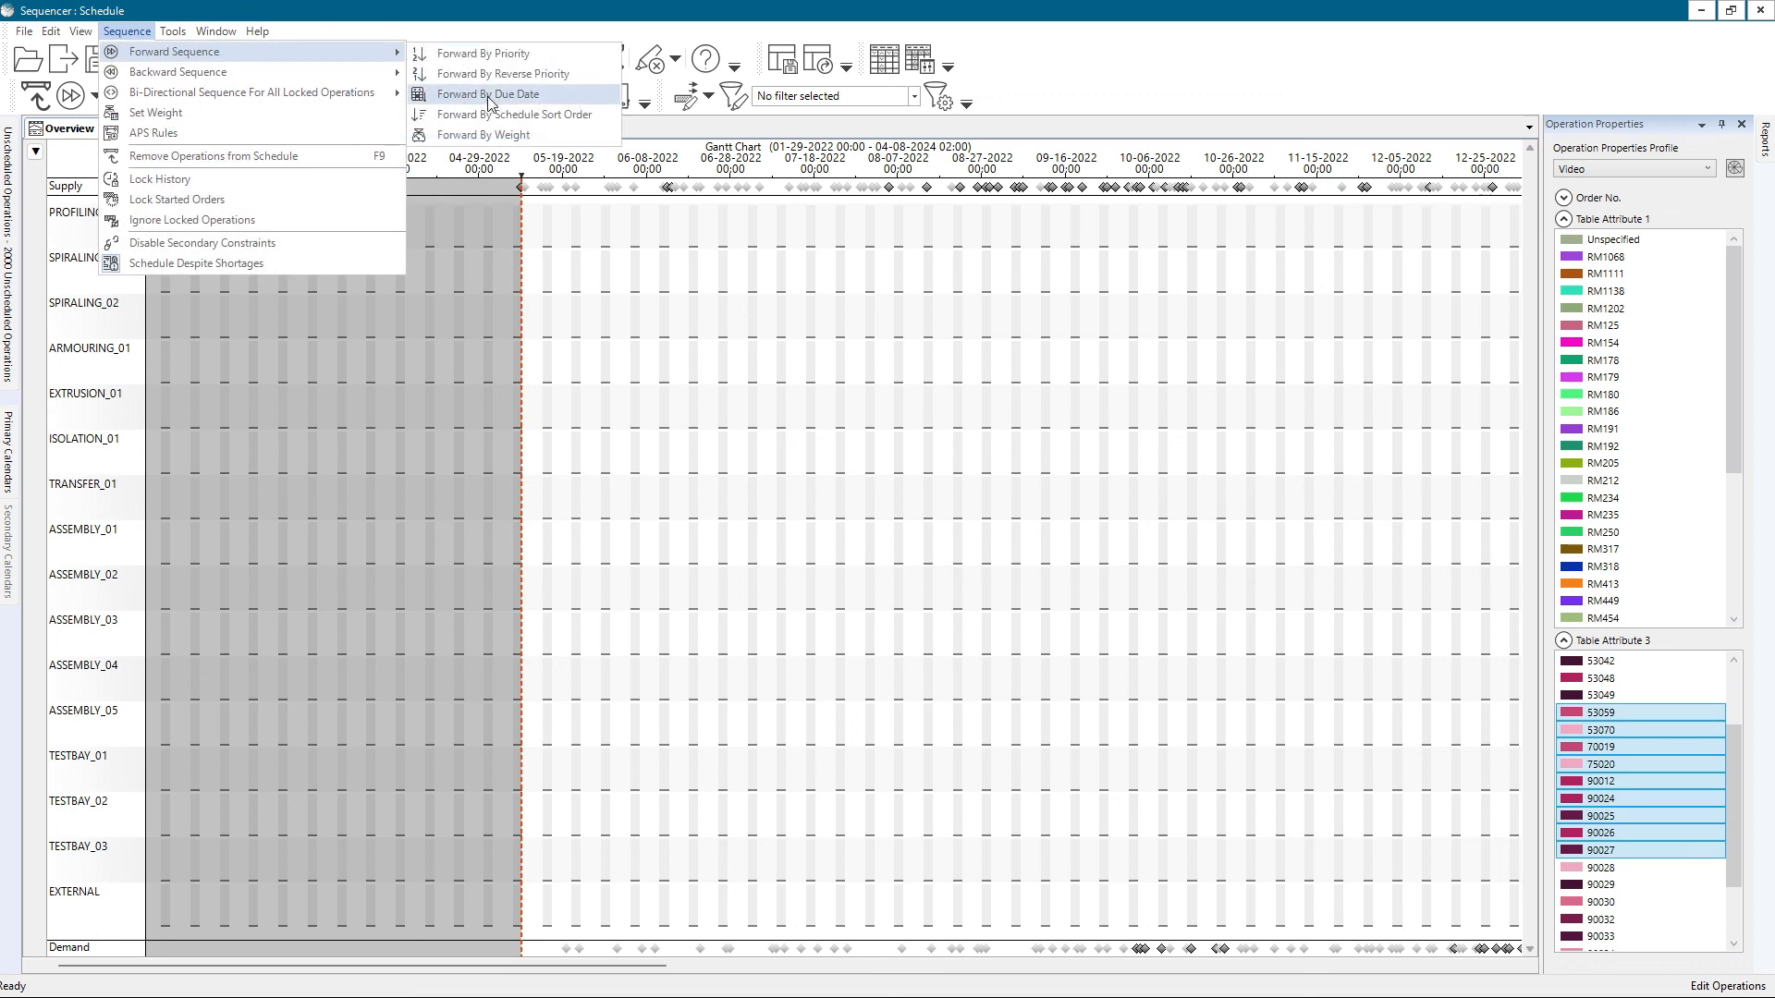
click(486, 96)
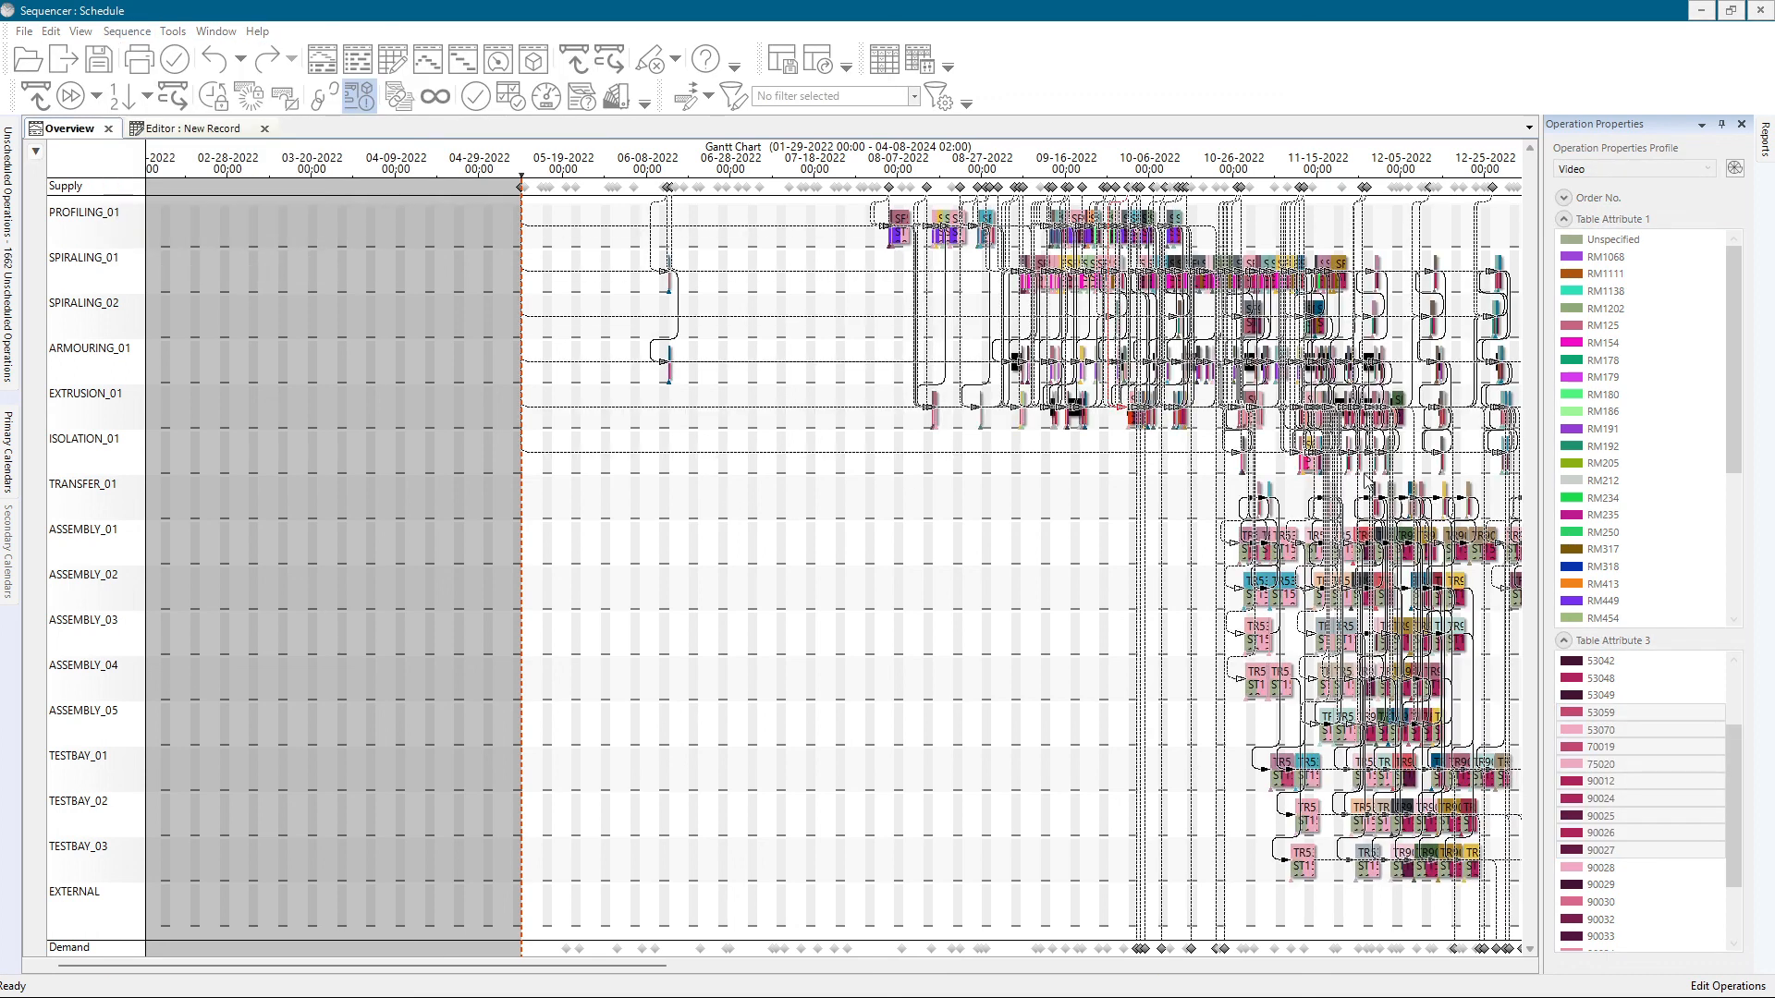
- Clear the selected operations on the Gantt chart and collapse the Table Attribute 1 and Table Attribute 3 legends
click(1644, 905)
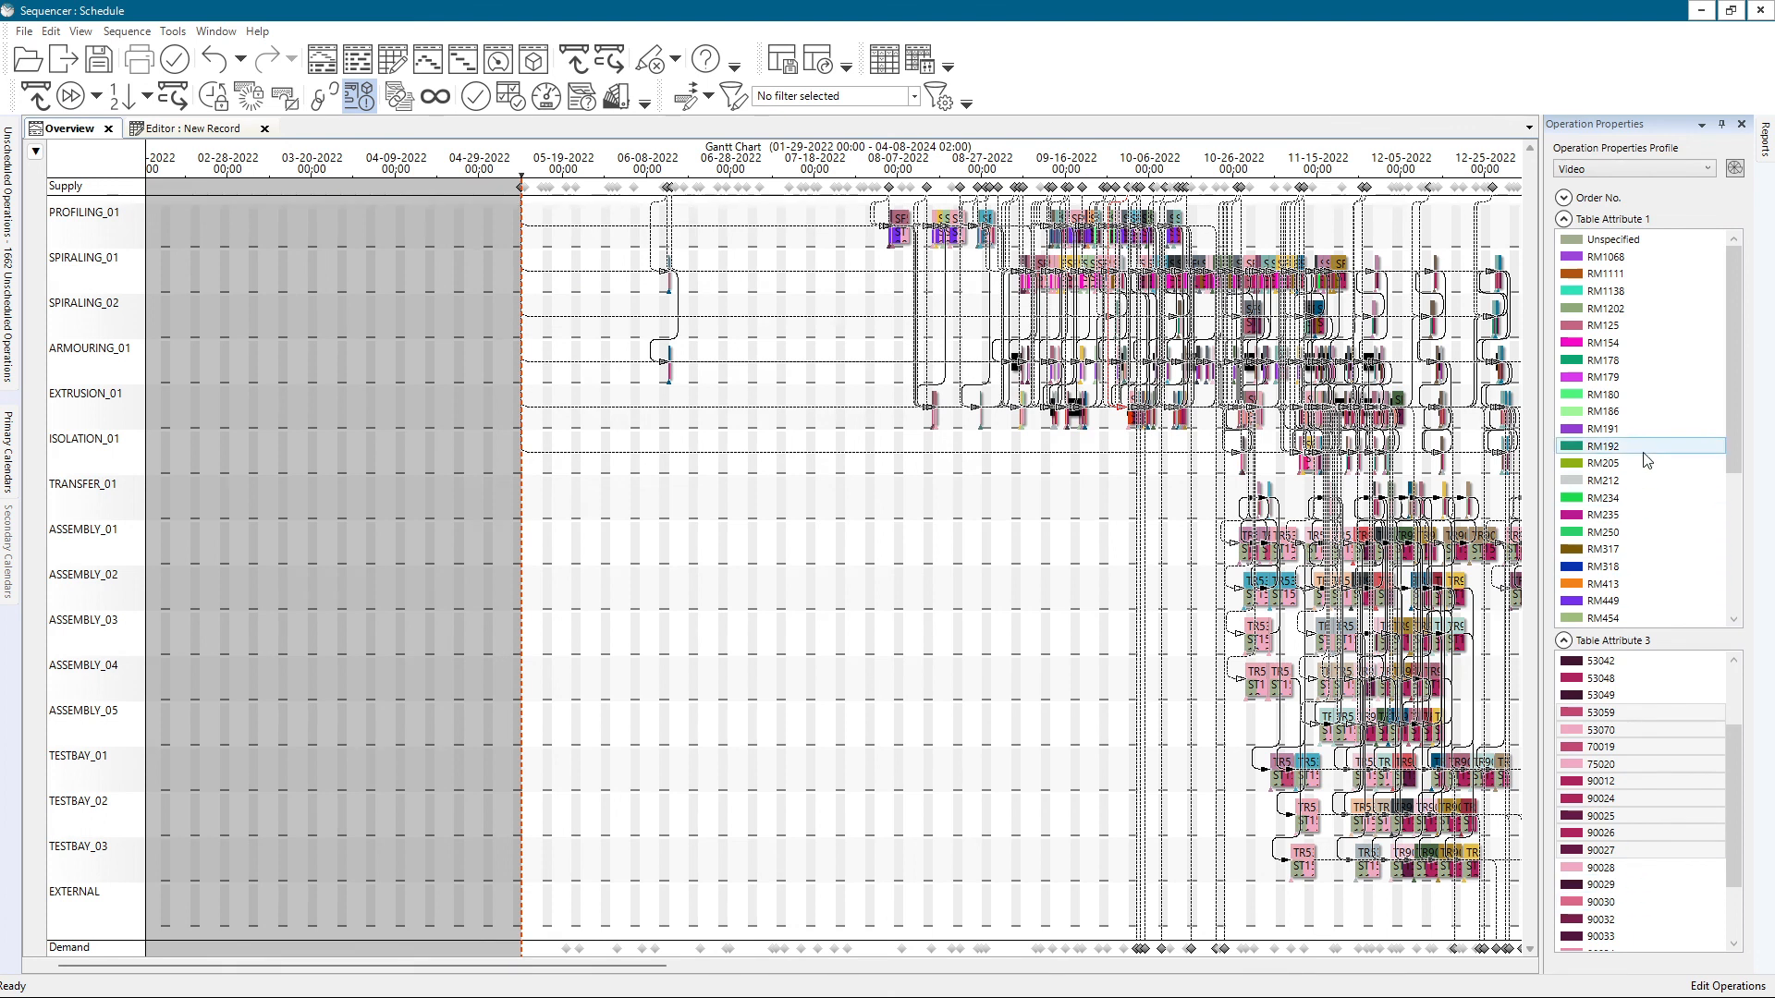
click(1072, 511)
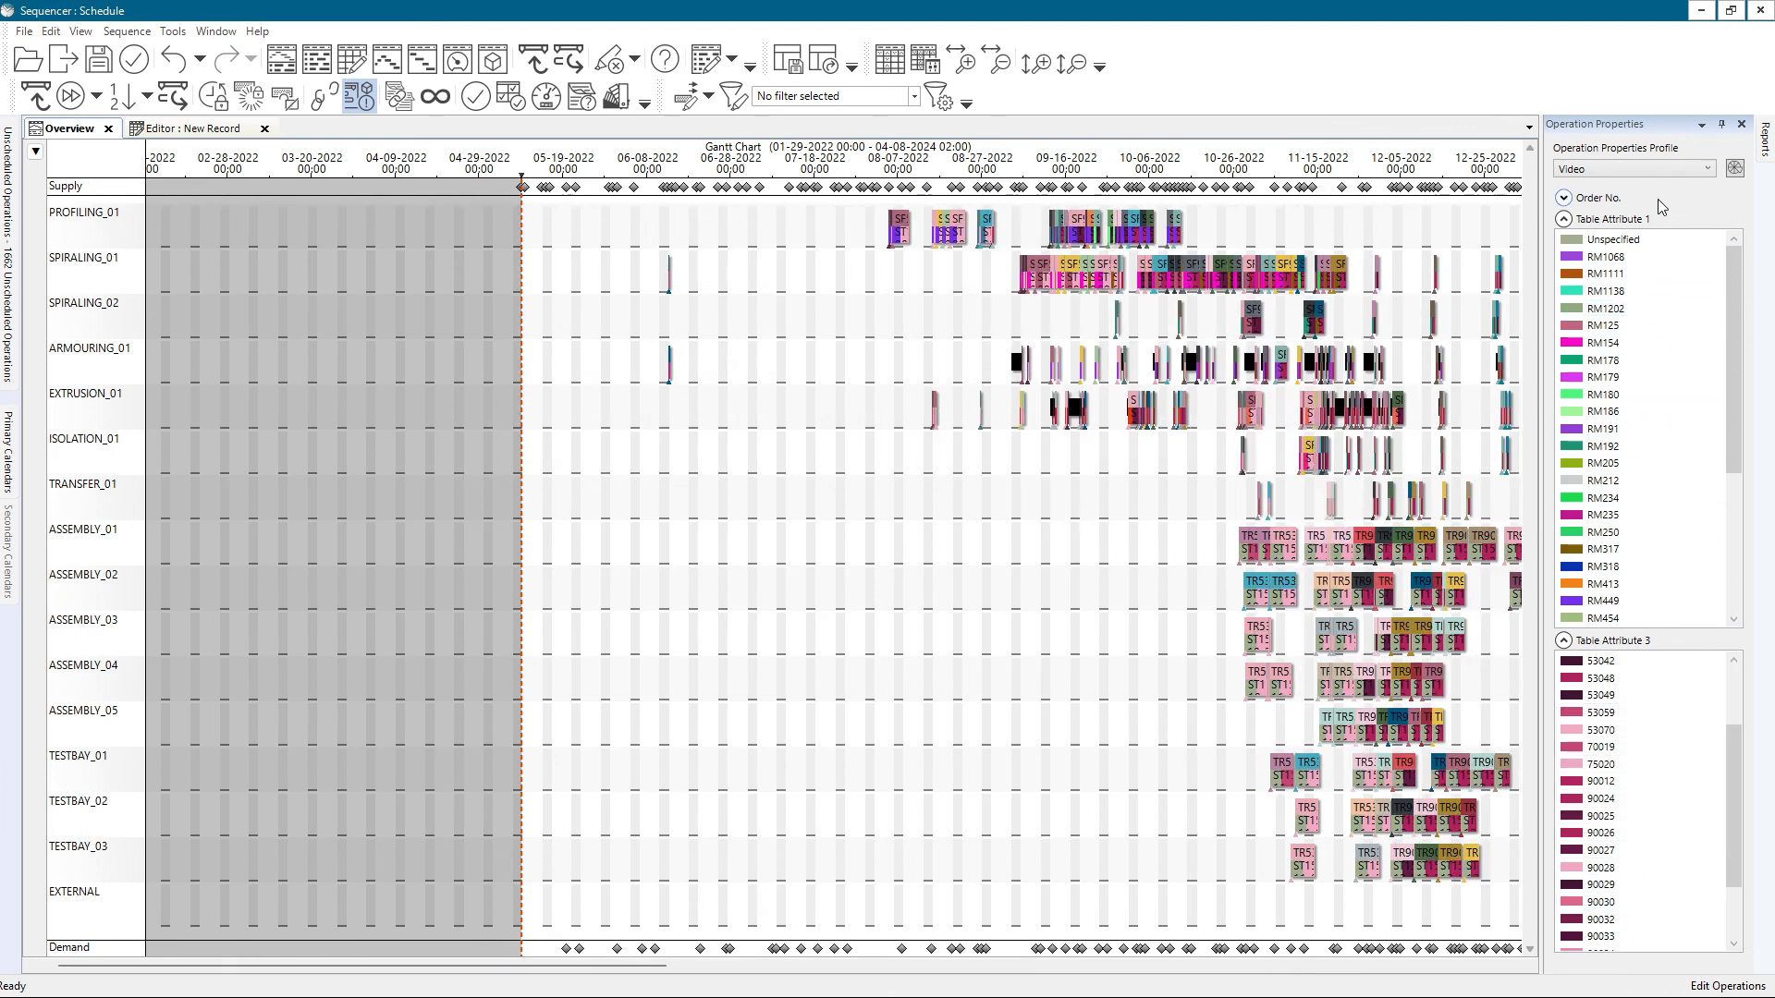
click(1569, 220)
click(1571, 241)
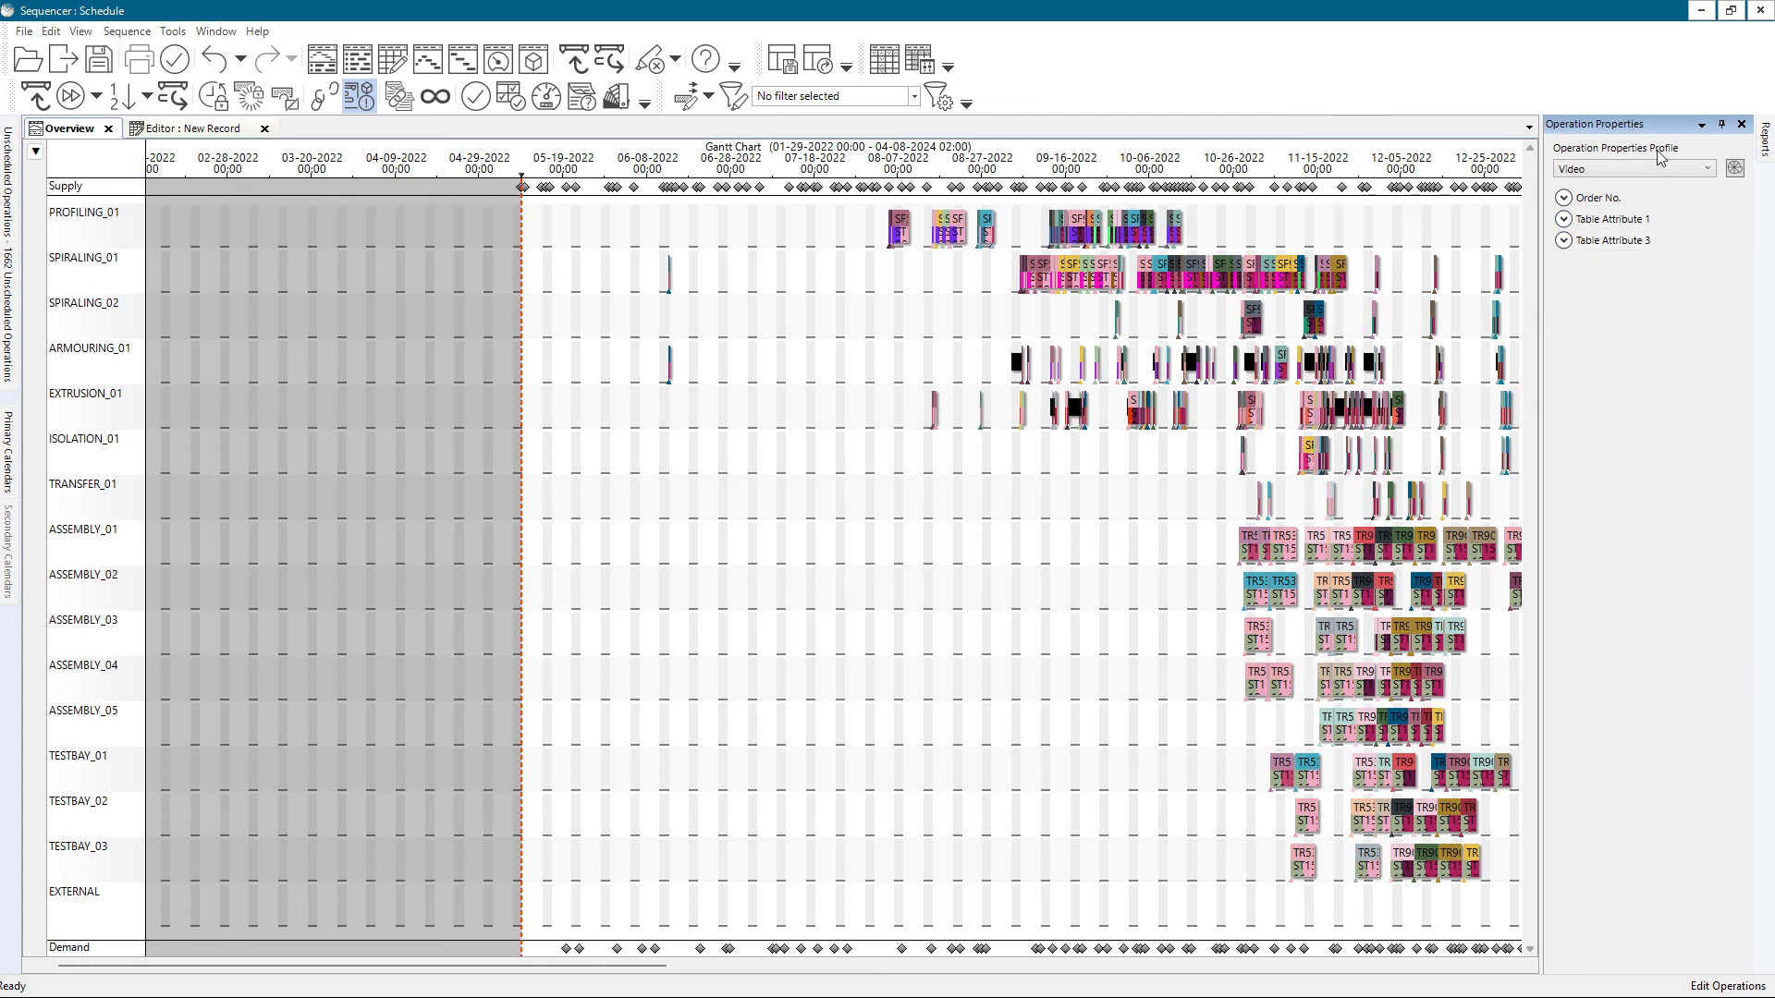
- Switch the operation properties profile to Clean Gantt for comparison and return it to Video
click(1673, 176)
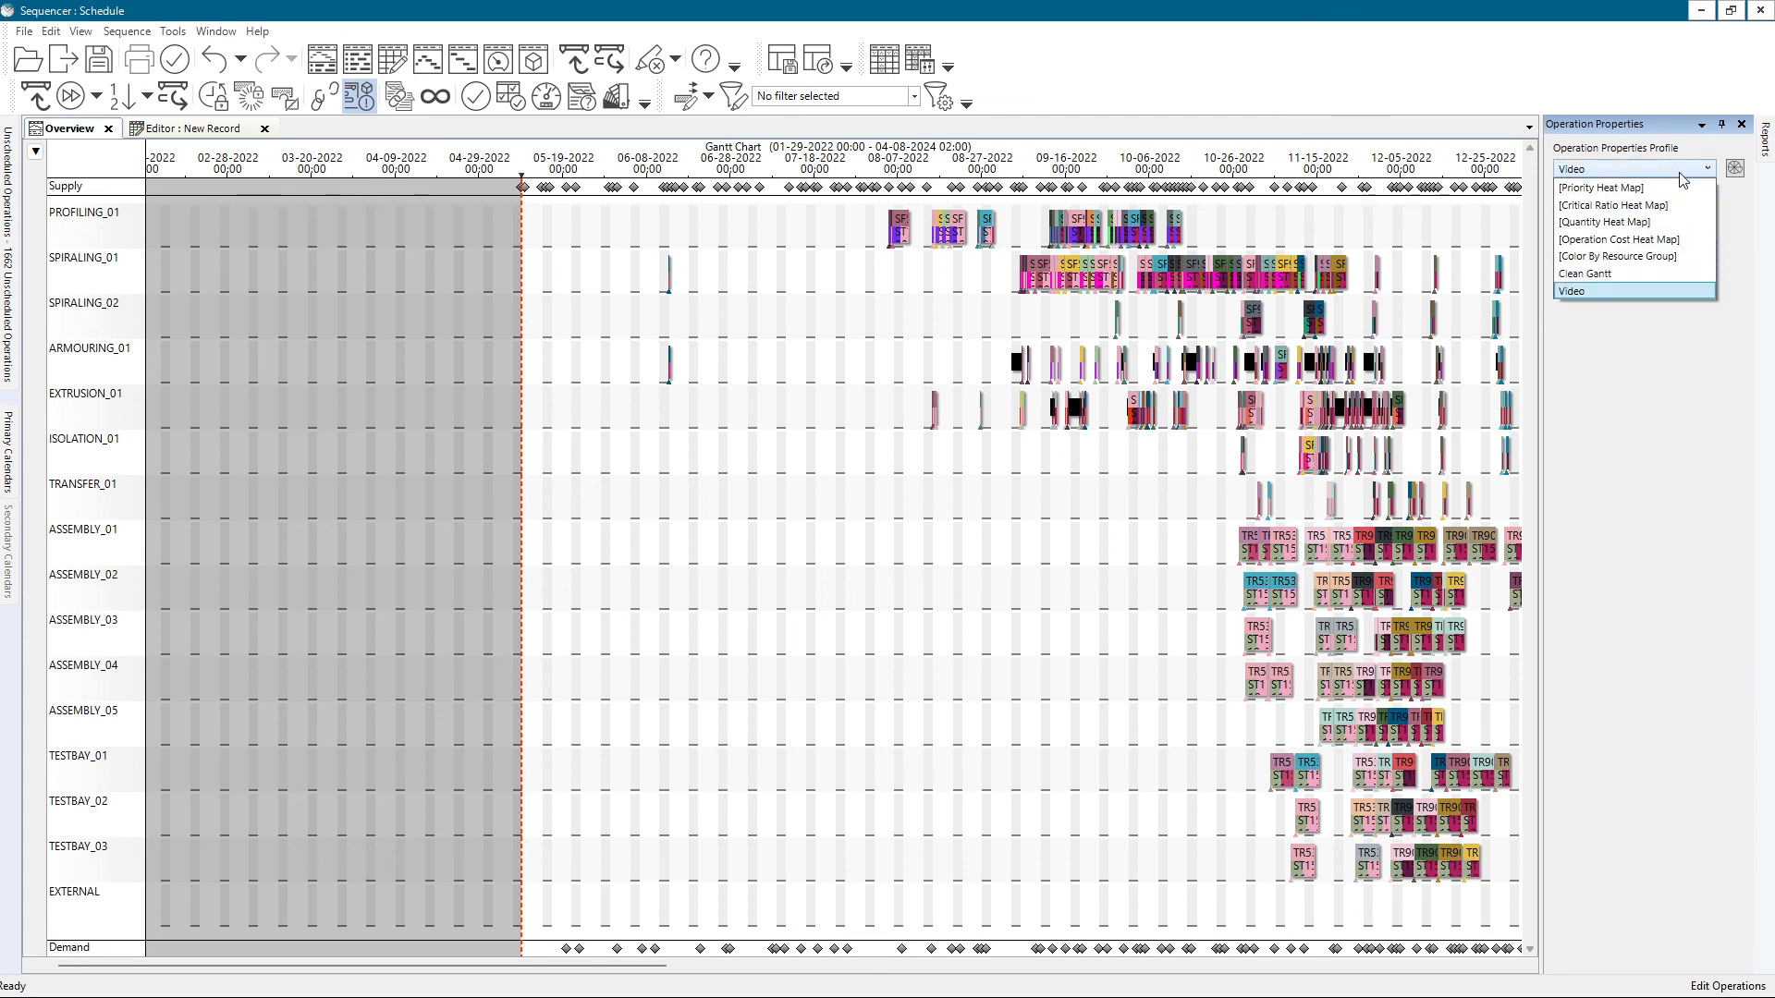
click(1611, 270)
click(1627, 169)
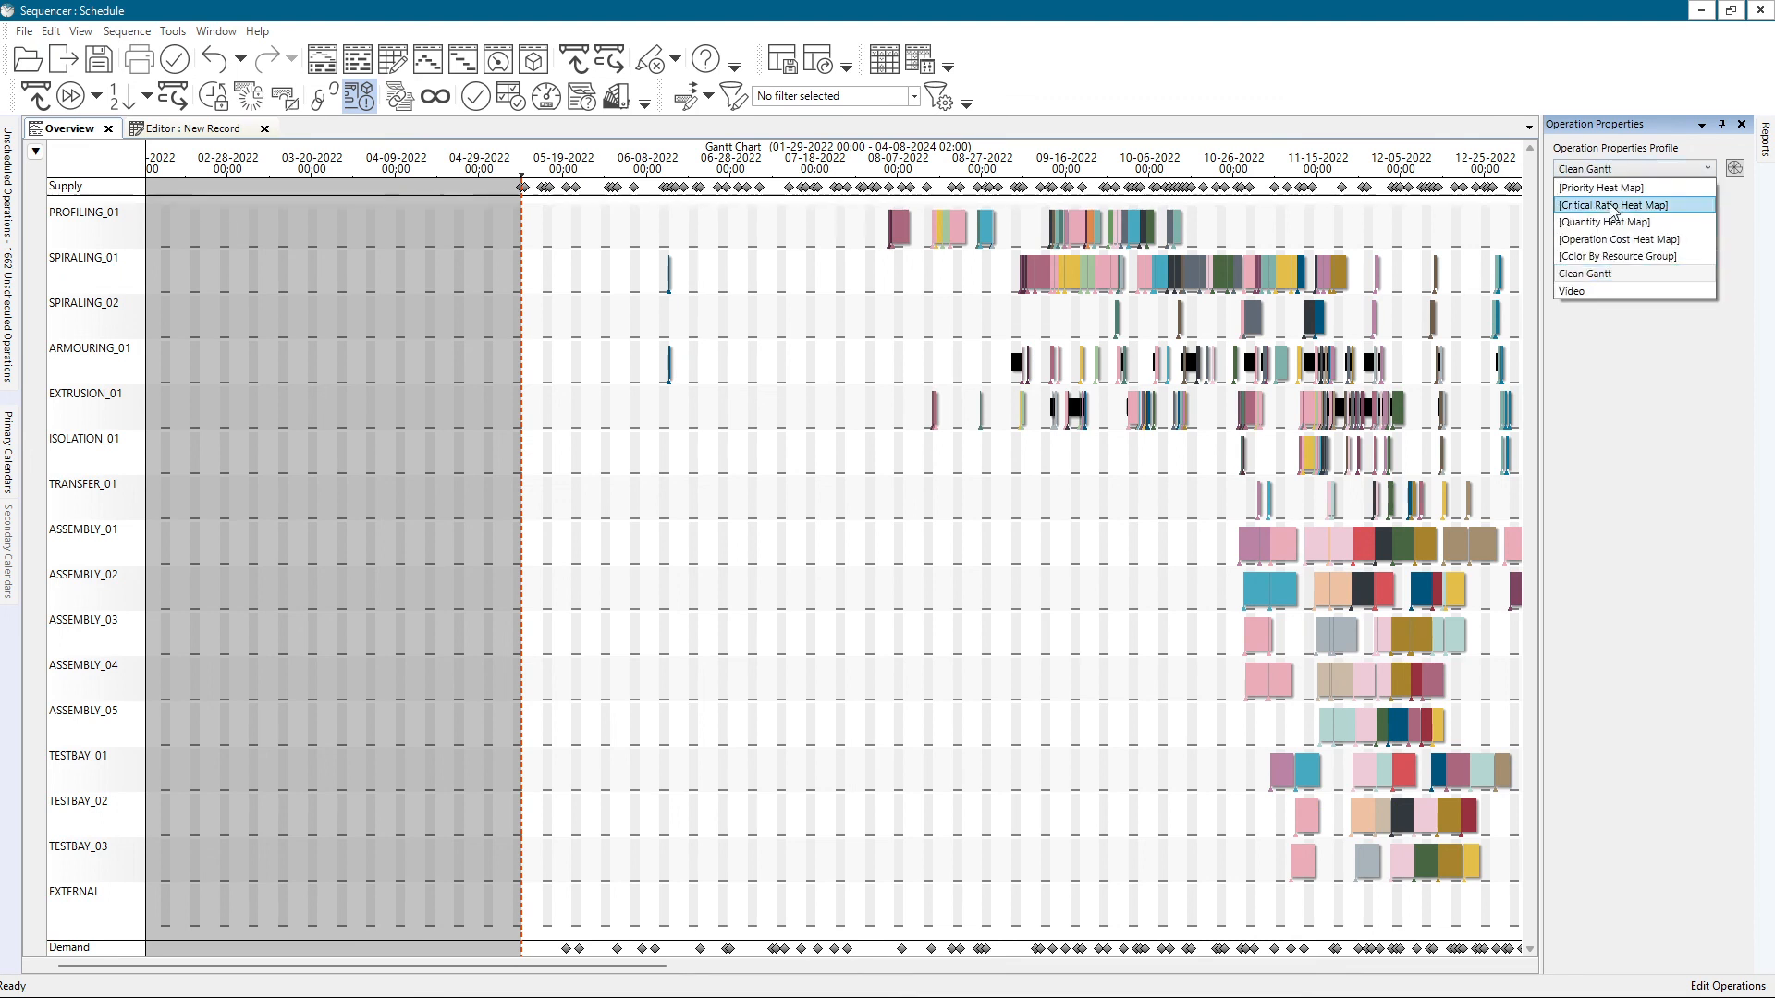
click(1573, 293)
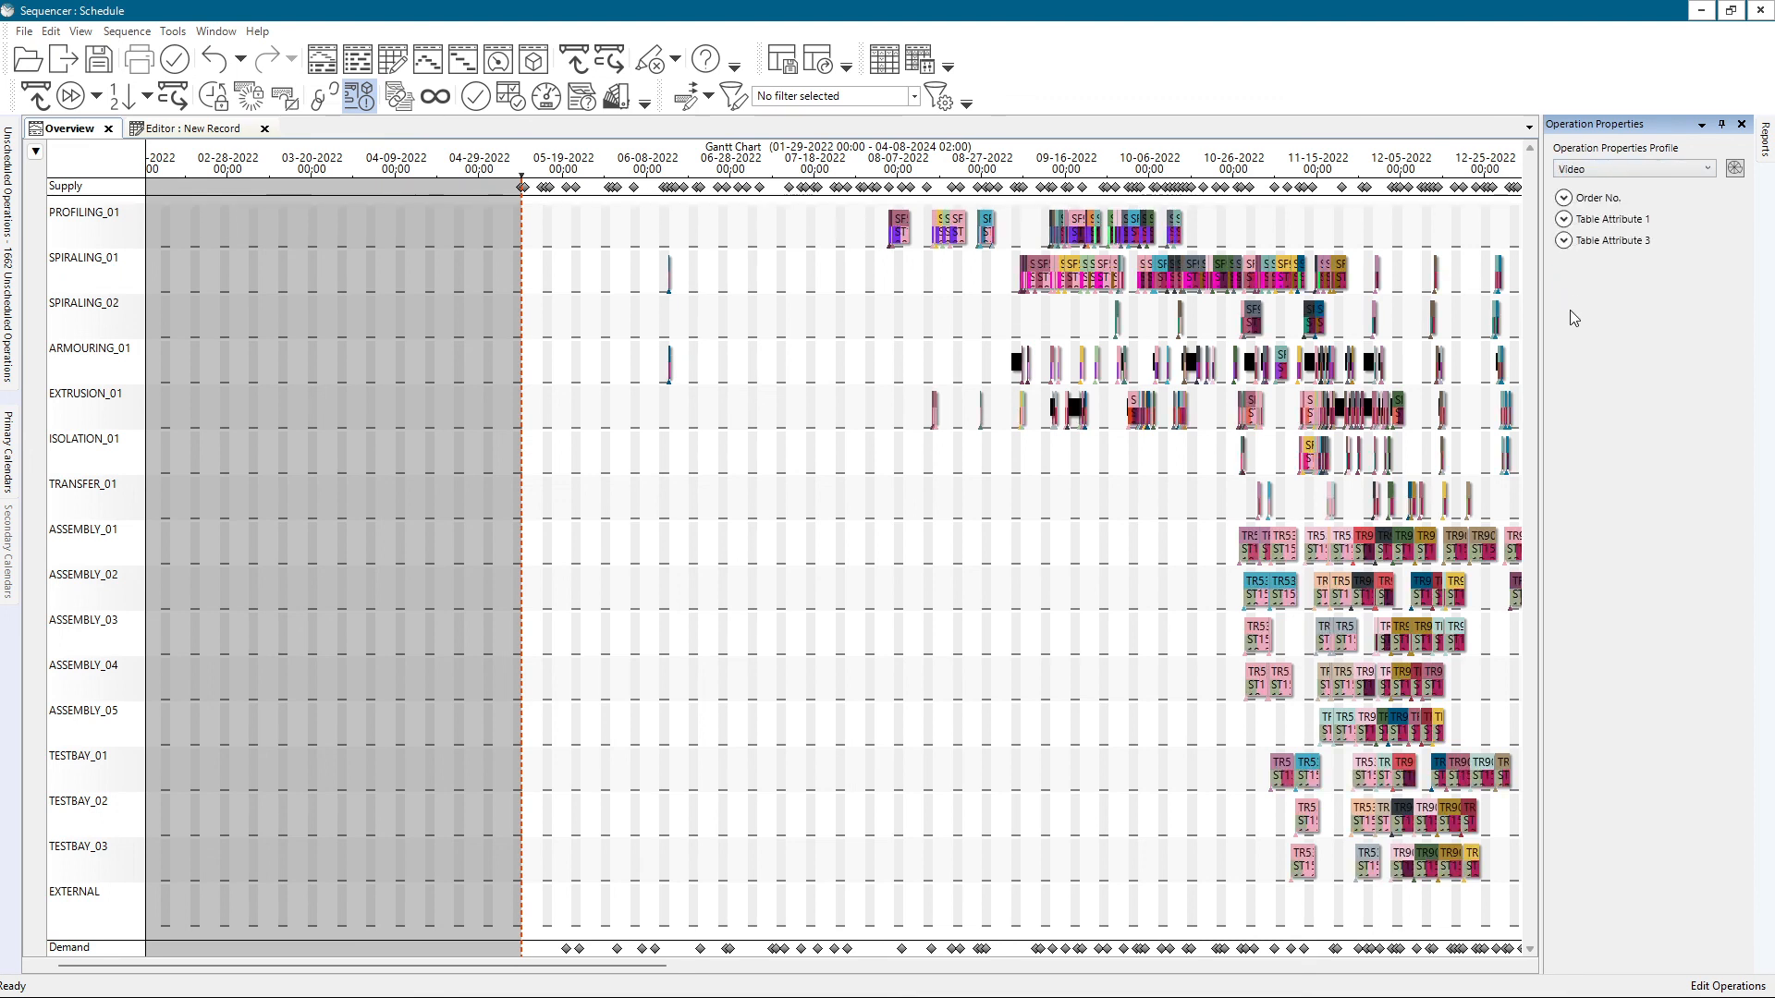